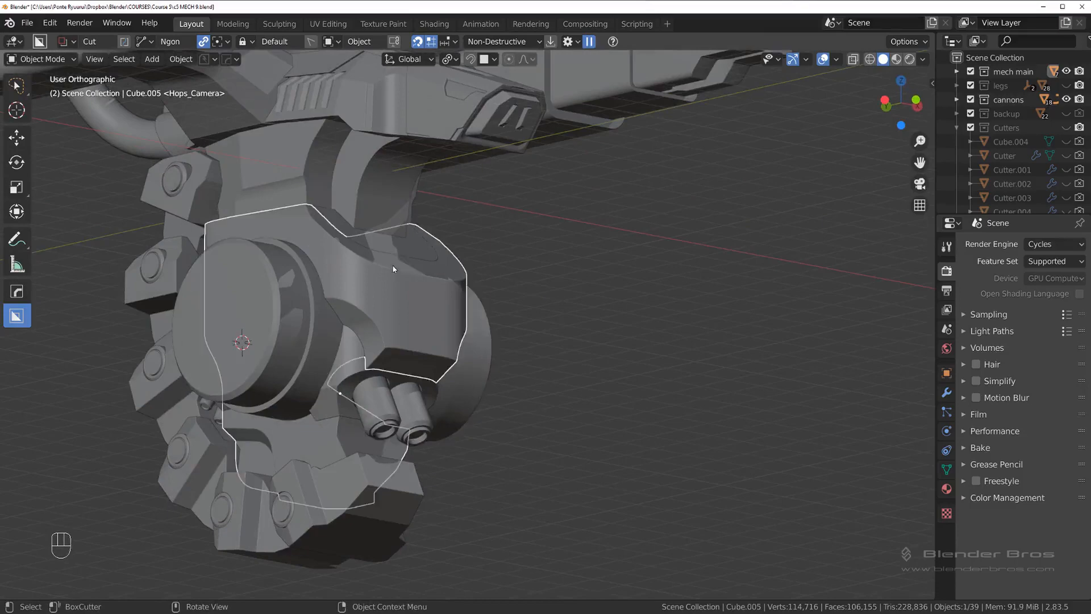
# Step: Examine the mech's lower body, its side cylinder and the surrounding parts from several angles
pyautogui.moveTo(394, 283); pyautogui.dragTo(526, 269, button='middle')
pyautogui.moveTo(418, 290); pyautogui.dragTo(451, 296, button='middle')
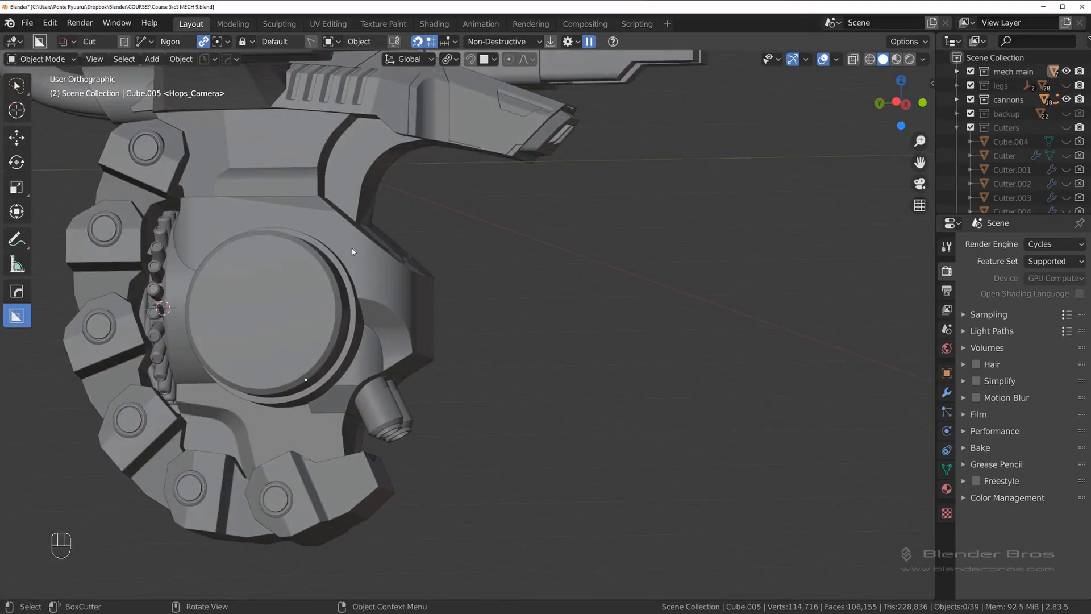
pyautogui.moveTo(353, 252); pyautogui.dragTo(483, 299, button='middle')
pyautogui.scroll(6, 370, 261)
pyautogui.scroll(-3, 307, 312)
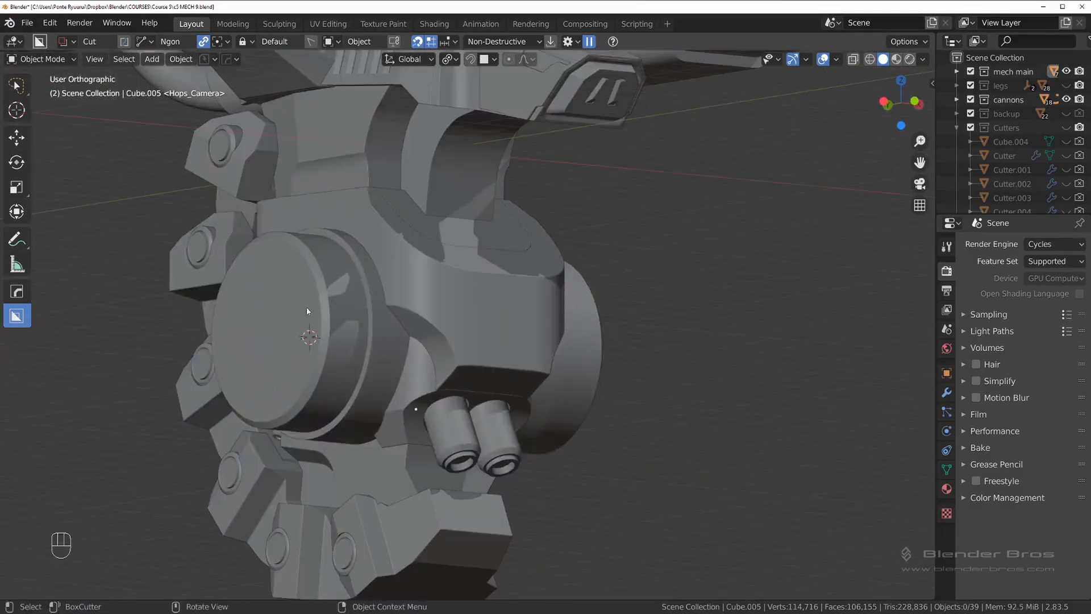
pyautogui.click(307, 311)
pyautogui.press('g')
pyautogui.rightClick(310, 258)
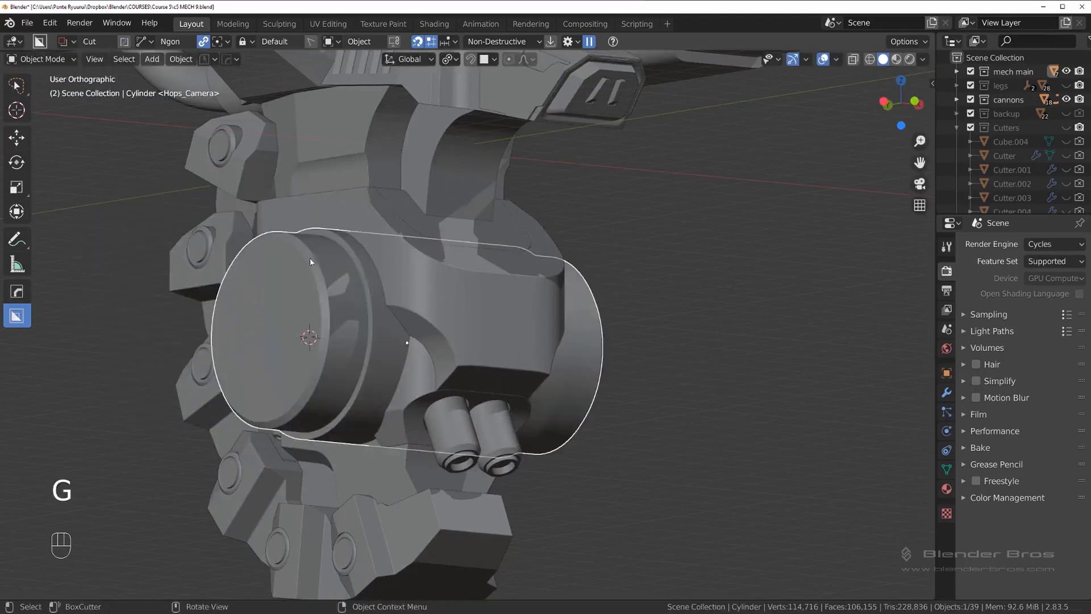
pyautogui.moveTo(309, 258); pyautogui.dragTo(534, 359, button='middle')
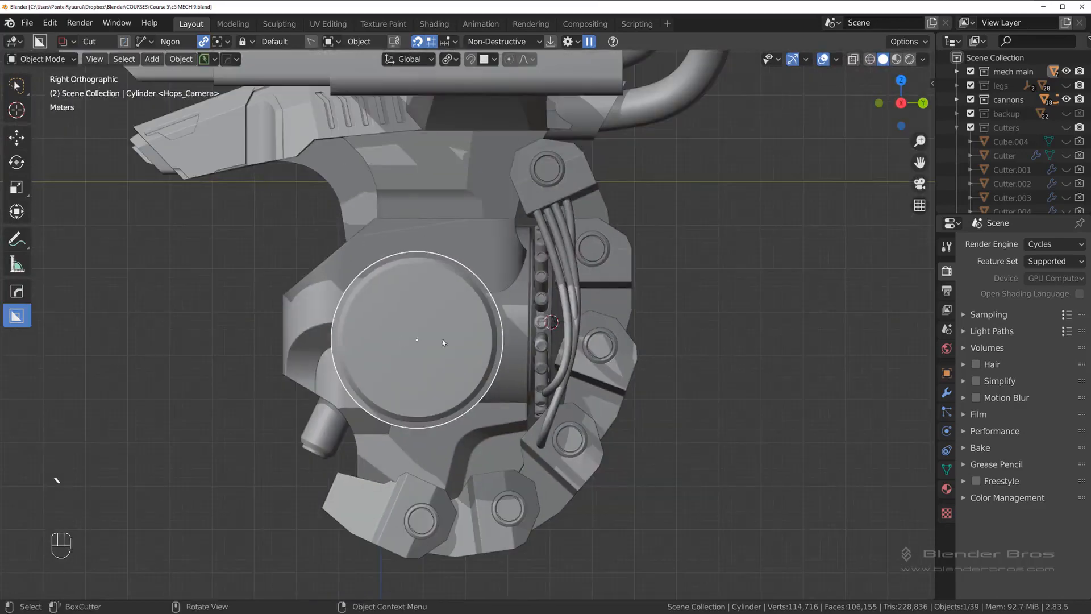
pyautogui.press('KP_5')
pyautogui.press('KP_5')
pyautogui.moveTo(447, 333); pyautogui.dragTo(581, 334, button='middle')
# Step: Select both body blocks together with the side cylinder and isolate the three parts in local view
pyautogui.click(492, 239)
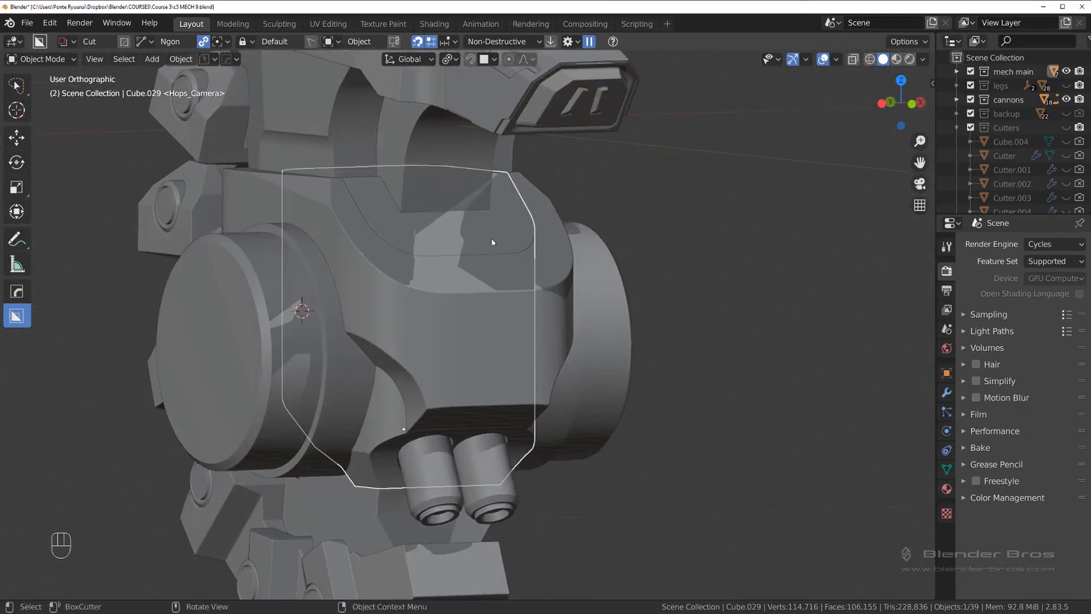
pyautogui.keyDown('shift'); pyautogui.click(505, 312); pyautogui.keyUp('shift')
pyautogui.keyDown('shift'); pyautogui.click(335, 335); pyautogui.keyUp('shift')
pyautogui.moveTo(335, 335); pyautogui.dragTo(493, 344, button='middle')
pyautogui.press('g')
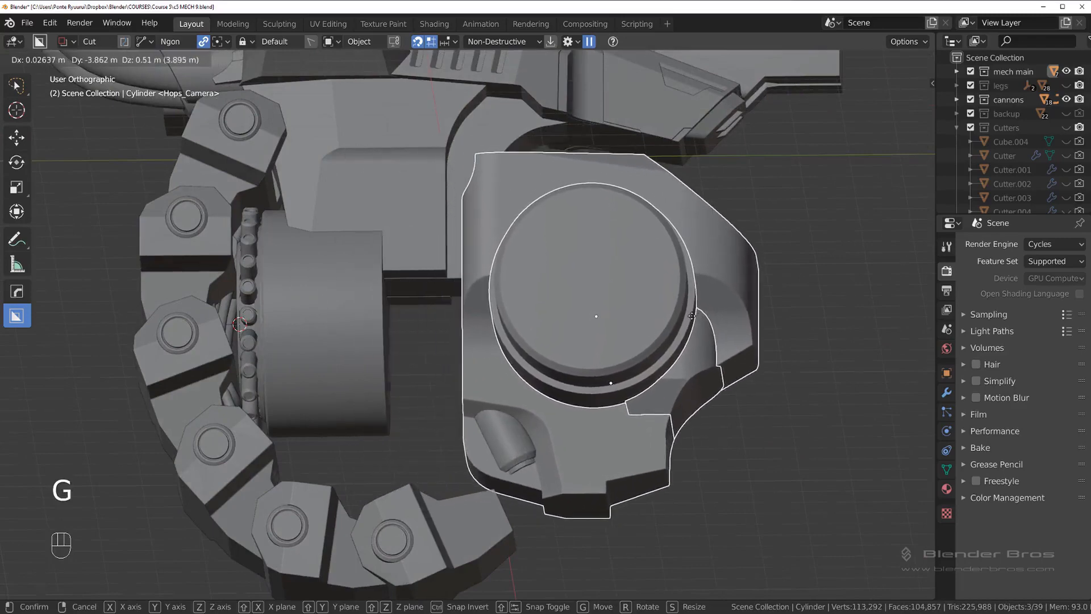
pyautogui.rightClick(690, 316)
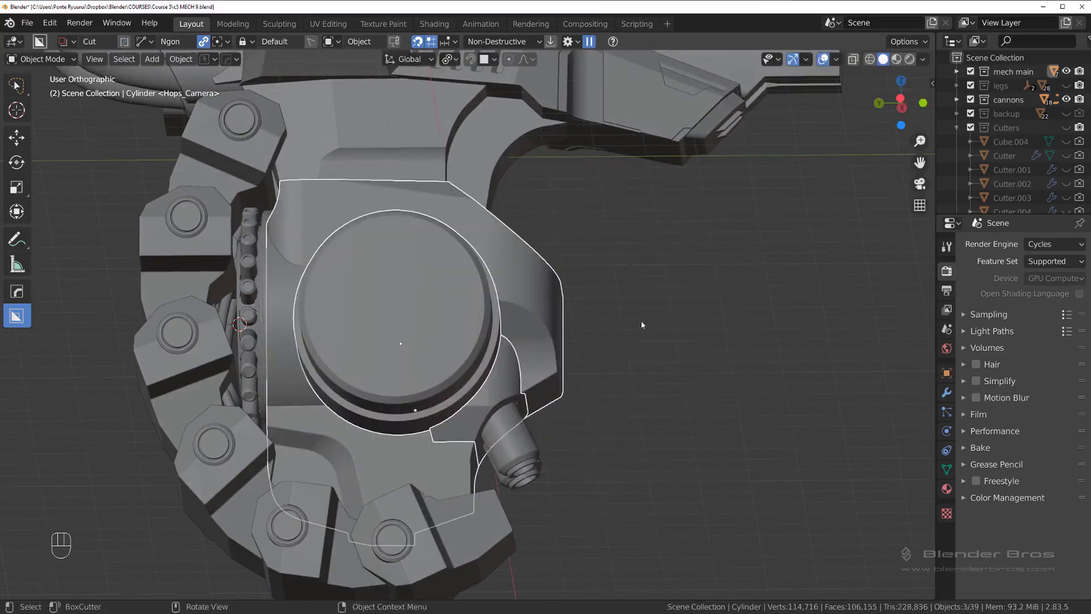
pyautogui.press('/')
pyautogui.moveTo(633, 329); pyautogui.dragTo(517, 322, button='middle')
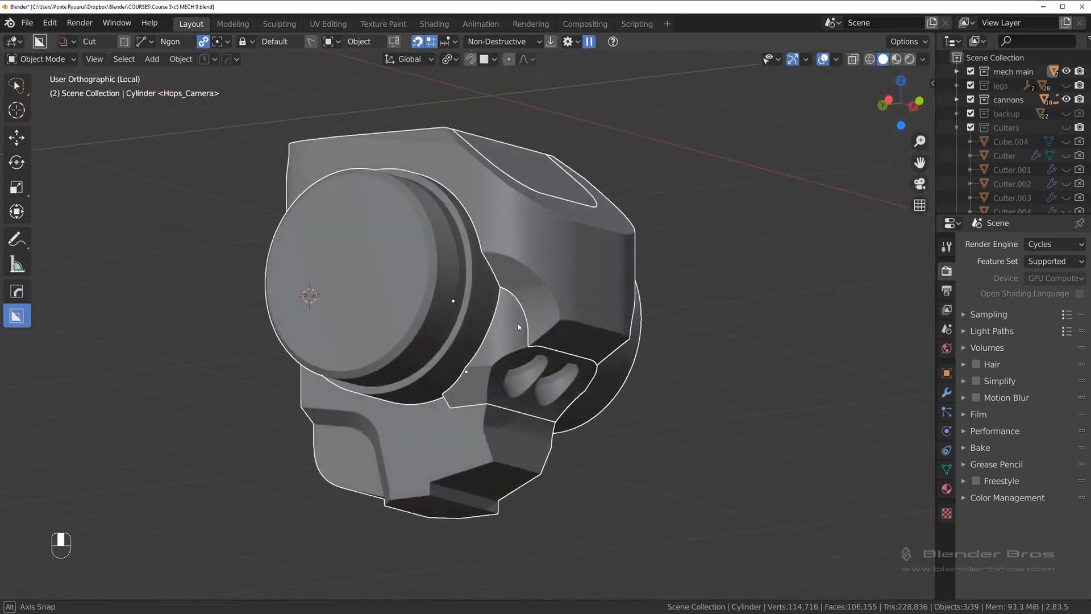
pyautogui.moveTo(739, 282); pyautogui.dragTo(706, 279, button='middle')
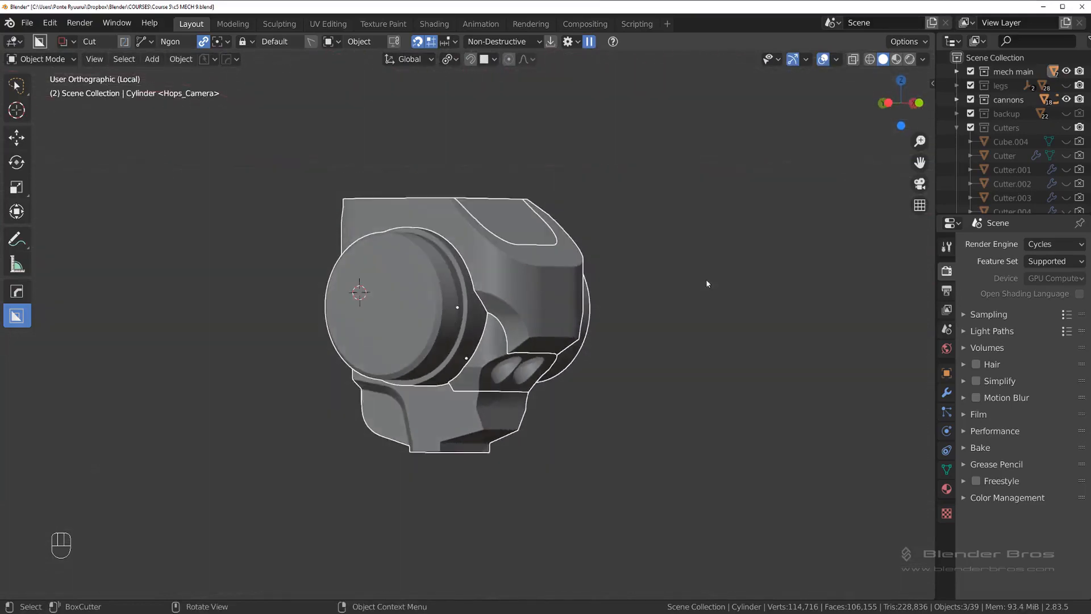
# Step: Duplicate the three selected parts in place and move the copies to the backup collection
pyautogui.hotkey('shift', 'd')
pyautogui.rightClick(771, 291)
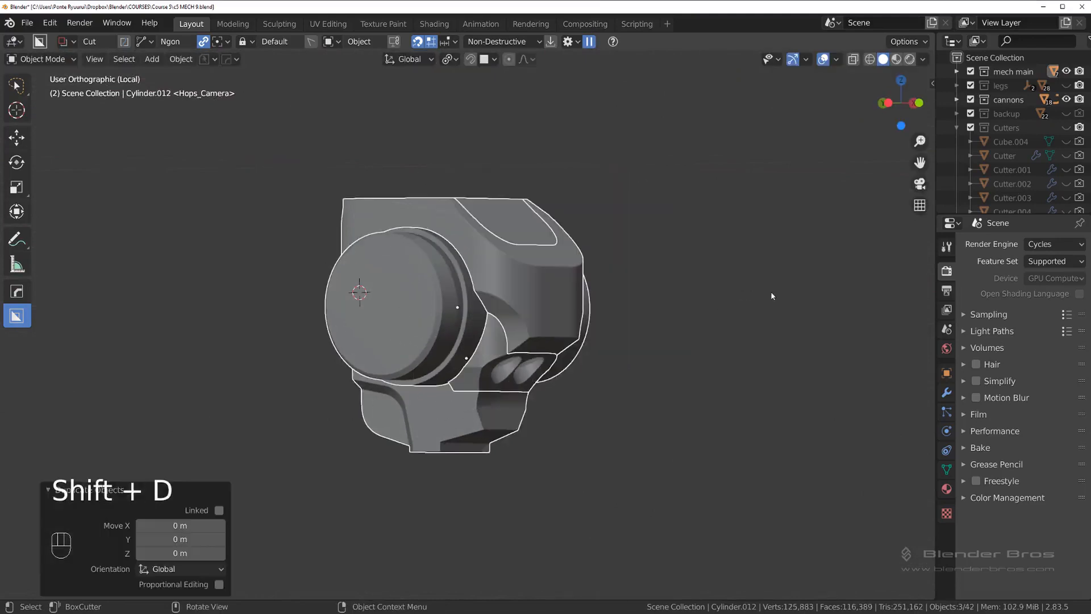
pyautogui.press('m')
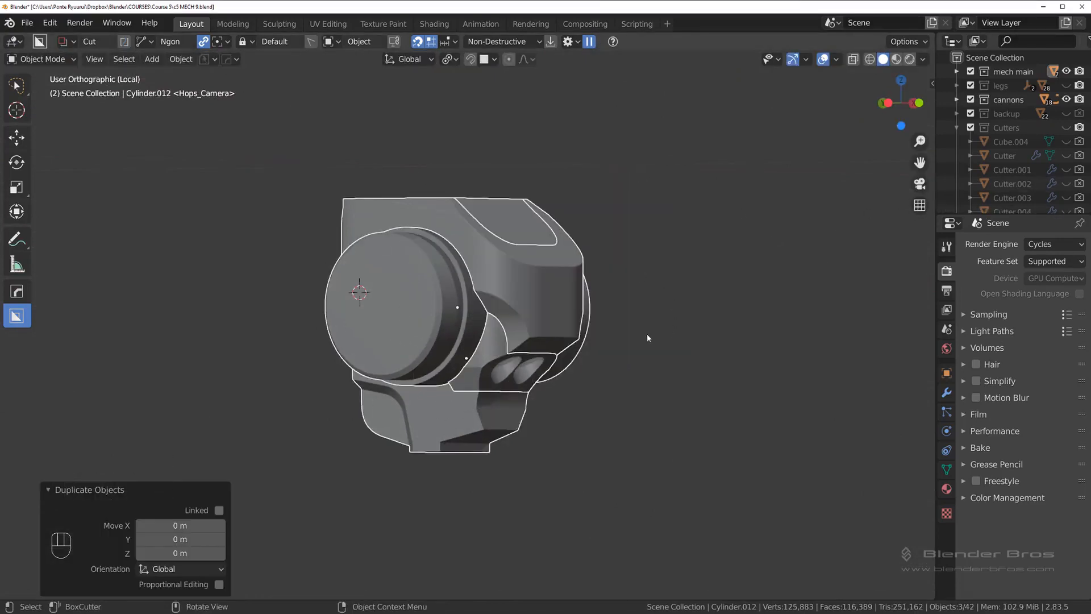
pyautogui.press('m')
pyautogui.press('/')
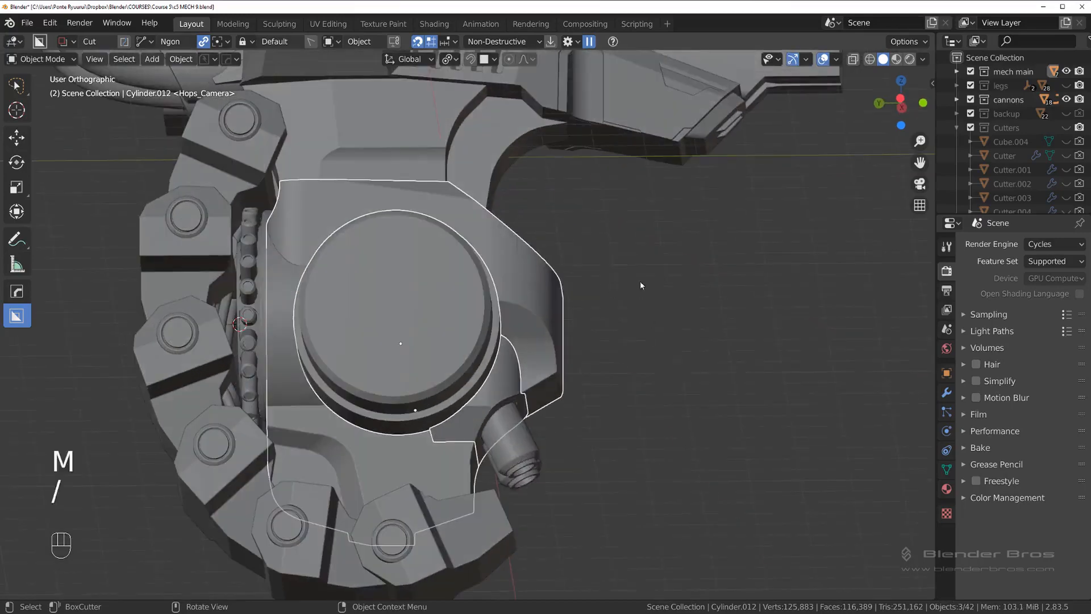
pyautogui.press('m')
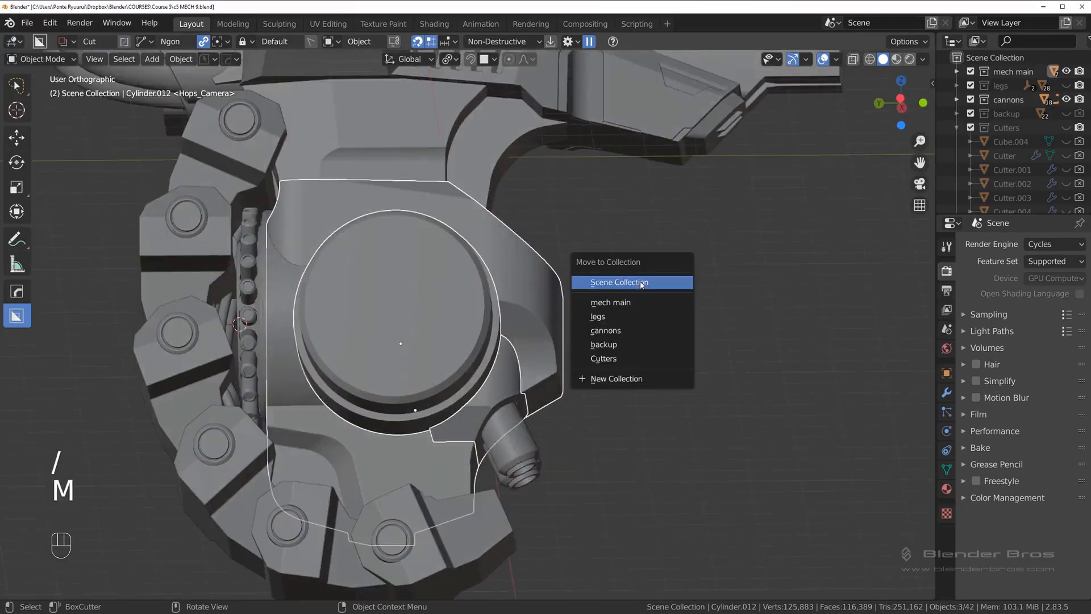
pyautogui.click(645, 343)
# Step: Isolate the original cylinder and both body blocks in local view with perspective projection
pyautogui.click(482, 340)
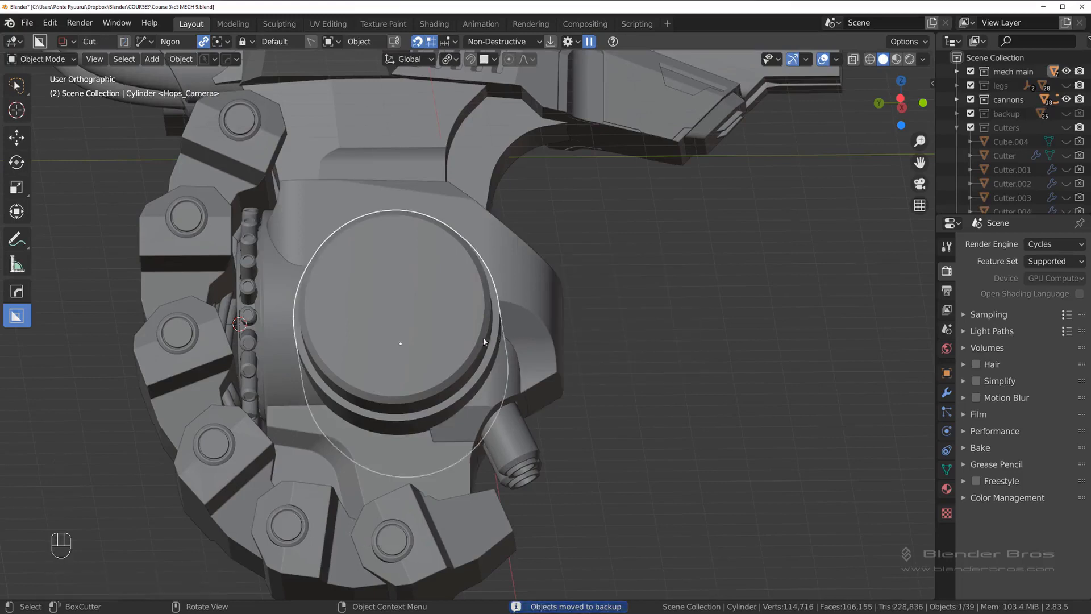
pyautogui.keyDown('shift'); pyautogui.click(520, 361); pyautogui.keyUp('shift')
pyautogui.press('/')
pyautogui.moveTo(516, 370); pyautogui.dragTo(506, 335, button='middle')
pyautogui.press('KP_5')
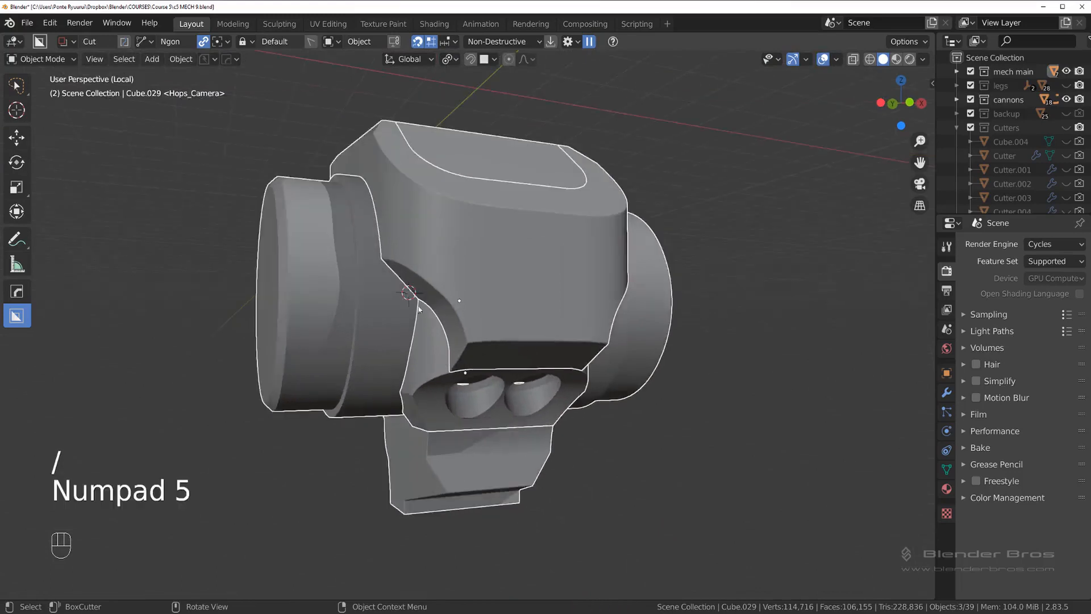
# Step: Examine how the cylinder and the two body blocks meet in the isolated assembly
pyautogui.moveTo(419, 308); pyautogui.dragTo(410, 282, button='middle')
pyautogui.click(544, 291)
pyautogui.click(416, 288)
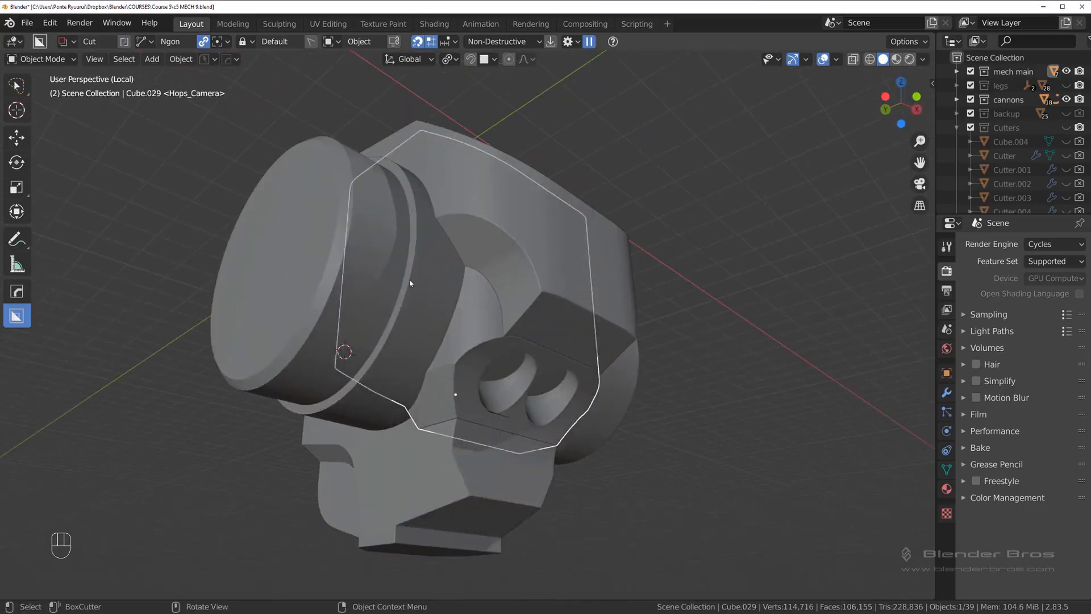
pyautogui.click(410, 280)
pyautogui.click(482, 340)
pyautogui.click(395, 302)
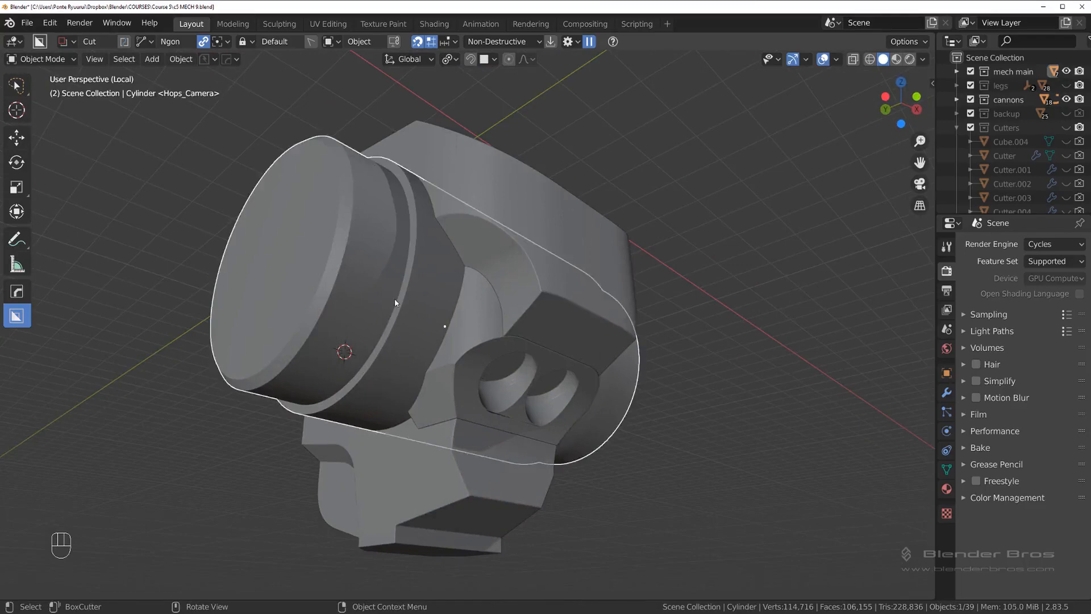
pyautogui.moveTo(443, 338); pyautogui.dragTo(449, 302, button='middle')
pyautogui.click(423, 314)
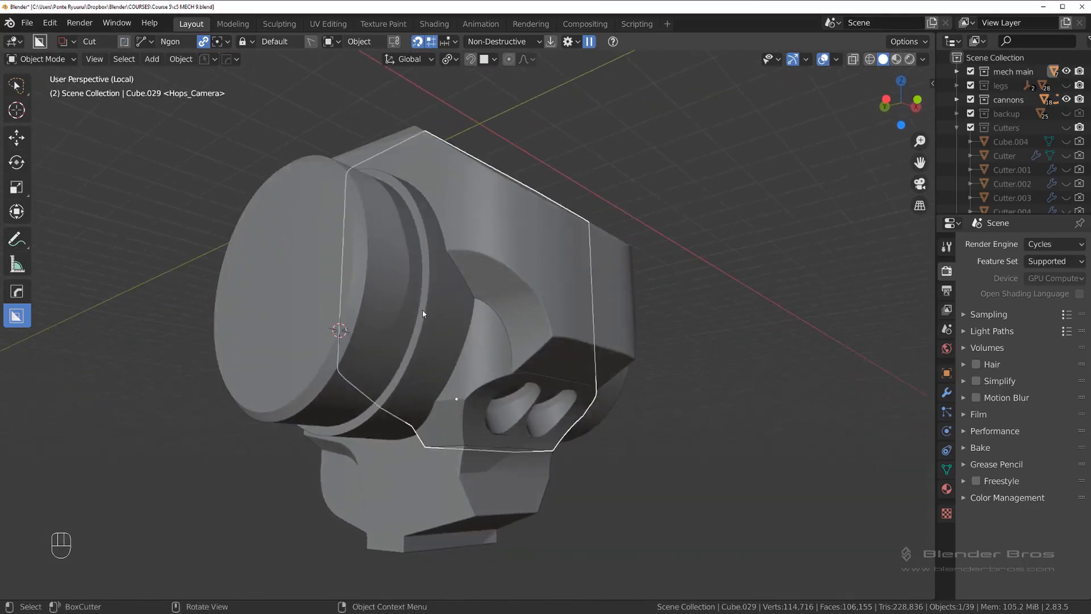
# Step: Remove the Bevel modifier from the side cylinder
pyautogui.click(432, 317)
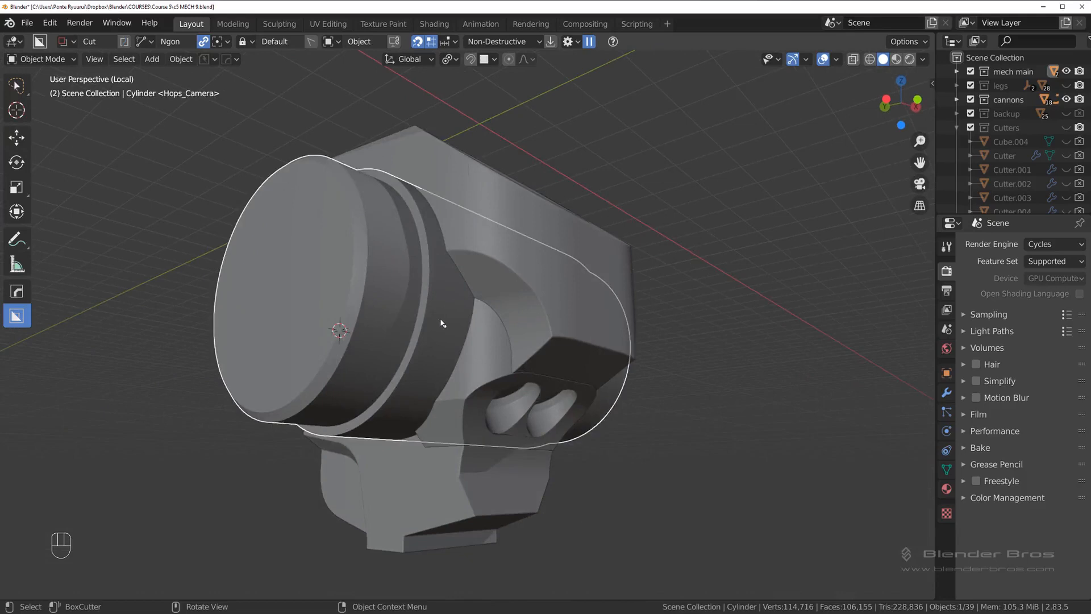
pyautogui.hotkey('ctrl', '`')
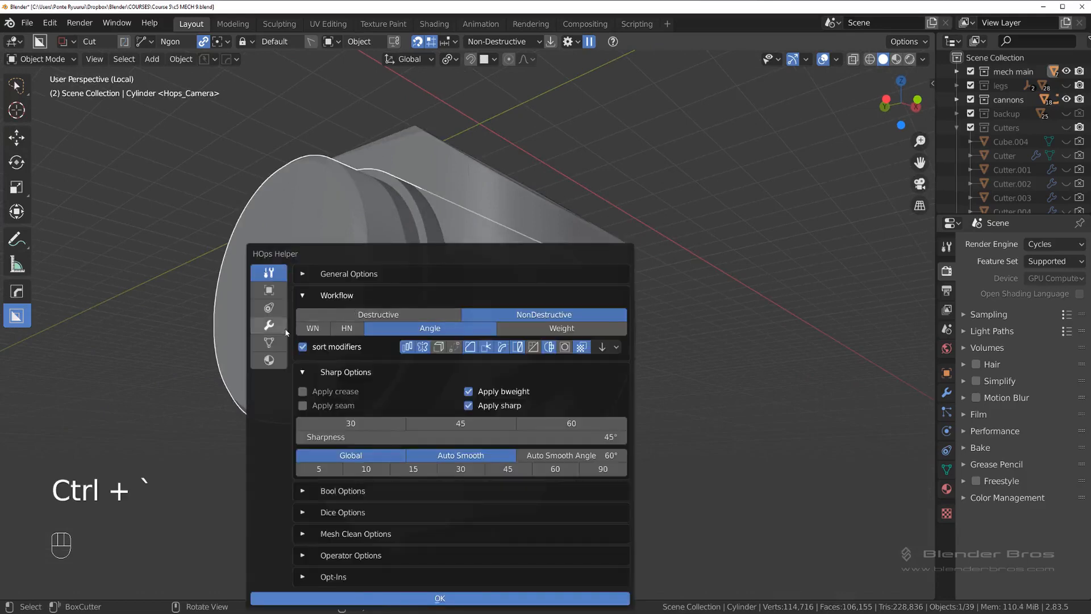
pyautogui.click(269, 325)
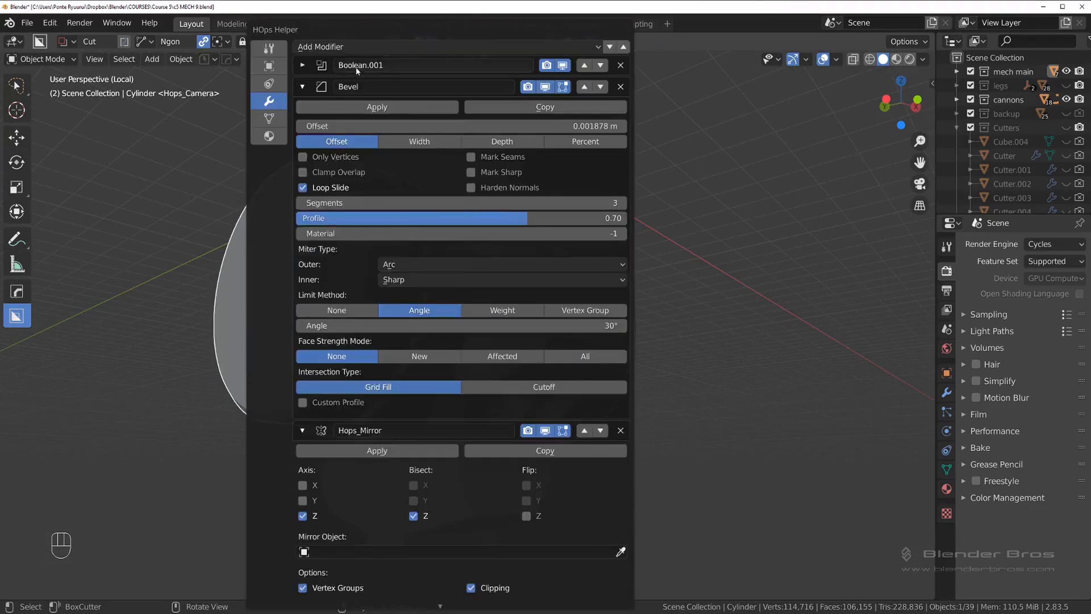
pyautogui.click(622, 87)
pyautogui.scroll(-2, 548, 246)
pyautogui.moveTo(547, 245); pyautogui.dragTo(515, 261, button='middle')
pyautogui.scroll(2, 515, 261)
pyautogui.scroll(1, 516, 260)
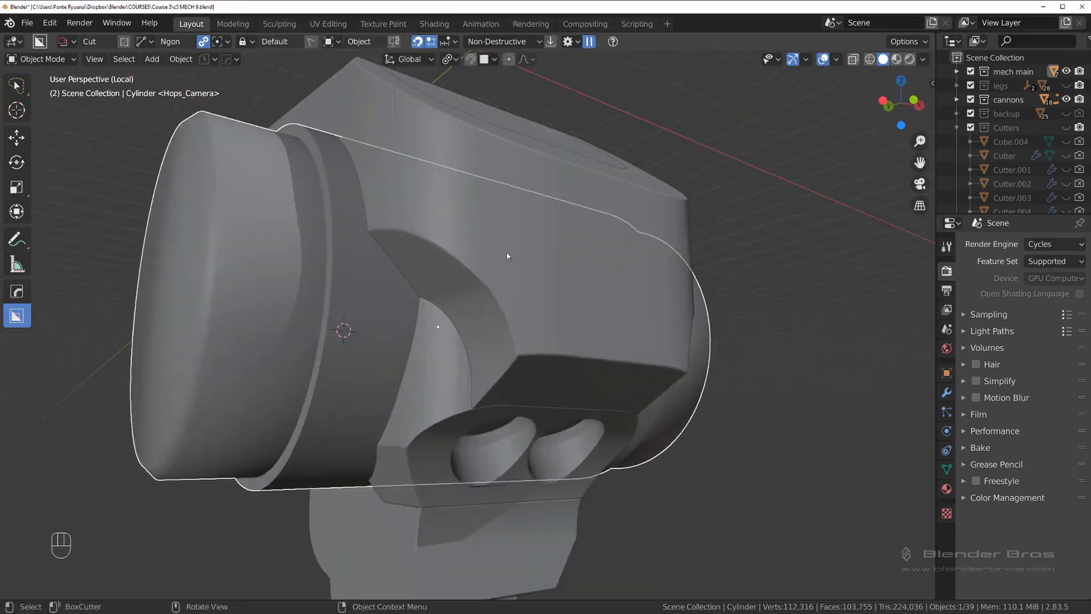
pyautogui.scroll(-3, 507, 253)
# Step: Apply the cylinder's Boolean.001 and Hops_Mirror modifiers to its mesh
pyautogui.hotkey('ctrl', '`')
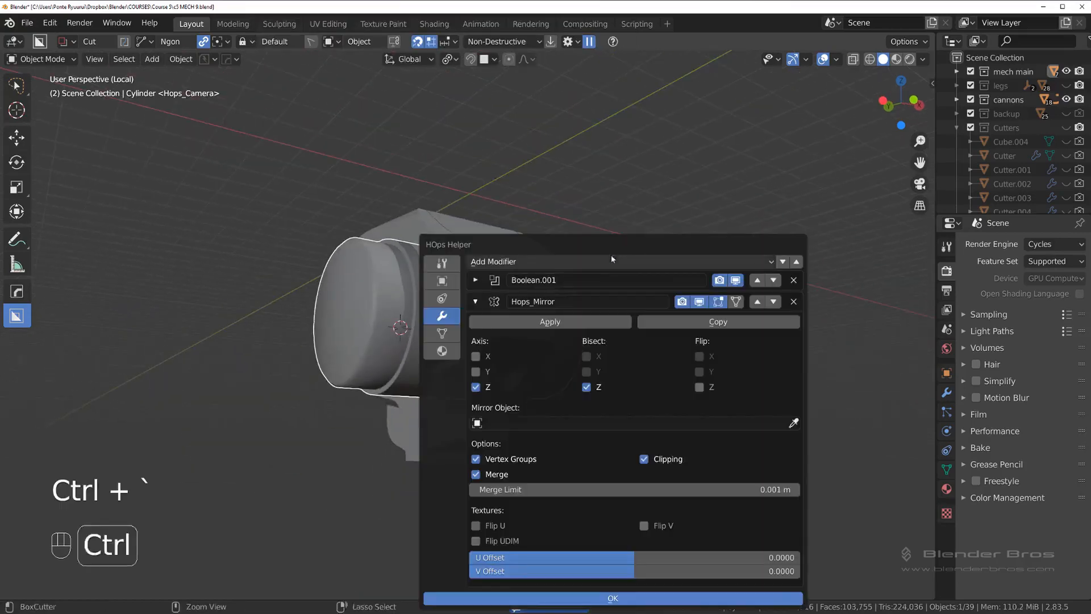
pyautogui.click(735, 280)
pyautogui.click(735, 280)
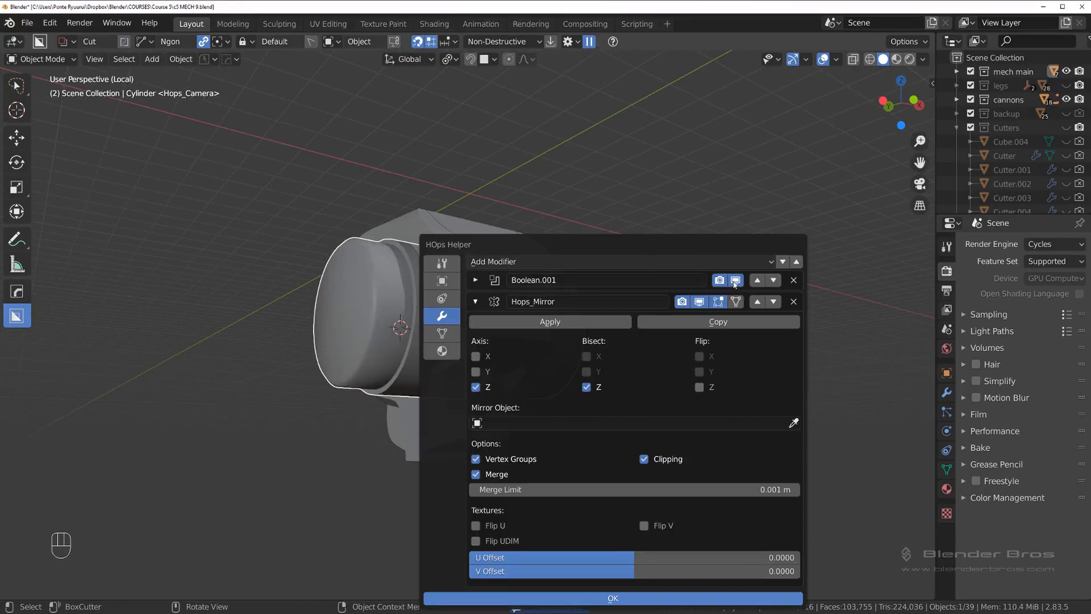
pyautogui.click(736, 280)
pyautogui.click(735, 281)
pyautogui.click(476, 280)
pyautogui.click(550, 226)
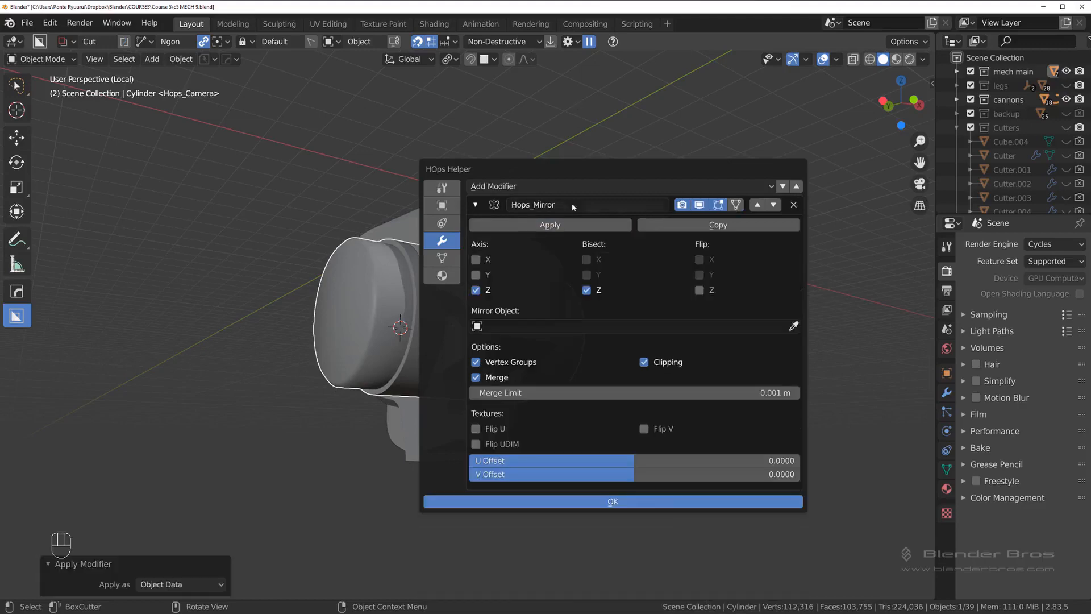
pyautogui.click(551, 225)
pyautogui.scroll(5, 485, 258)
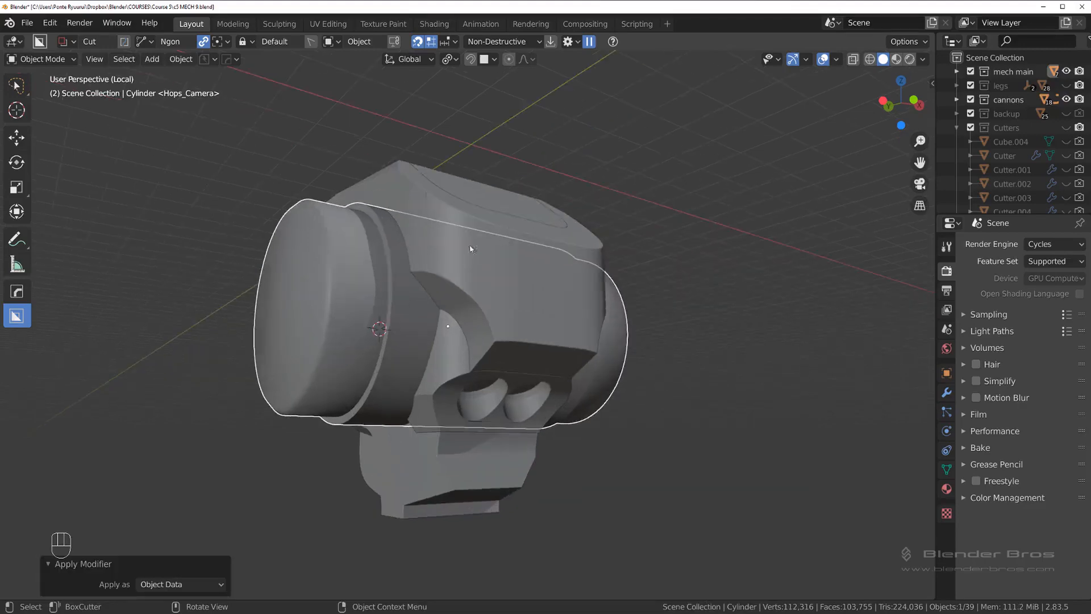
pyautogui.moveTo(431, 247); pyautogui.dragTo(436, 248, button='middle')
pyautogui.scroll(-4, 425, 241)
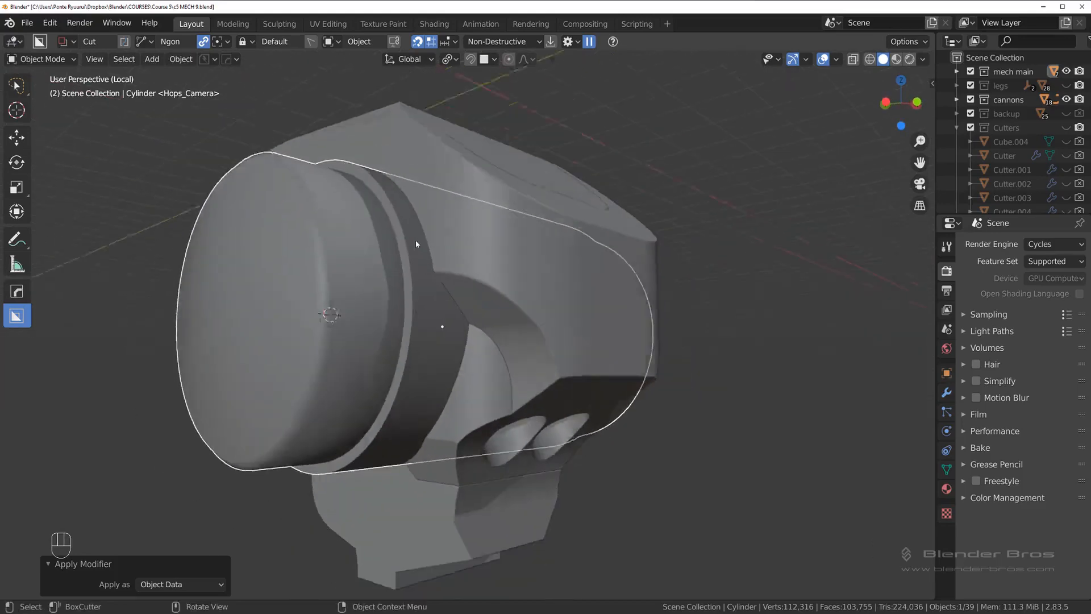
pyautogui.press('Tab')
pyautogui.press('Tab')
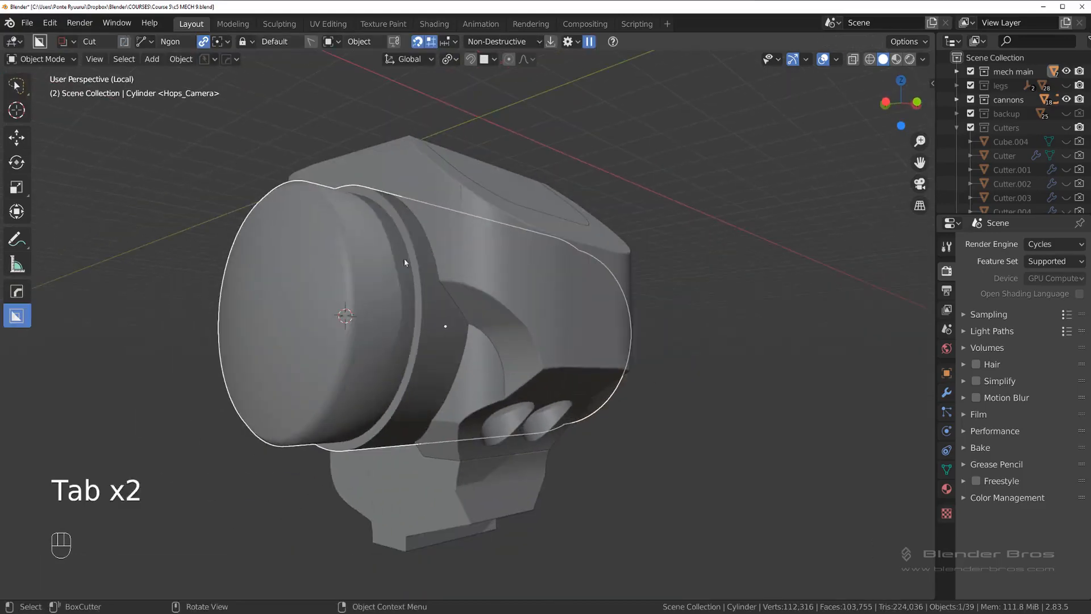
# Step: Try a Weighted Normal modifier with Keep Sharp on the cylinder, and remove it again
pyautogui.press('q')
pyautogui.click(418, 252)
pyautogui.scroll(4, 418, 251)
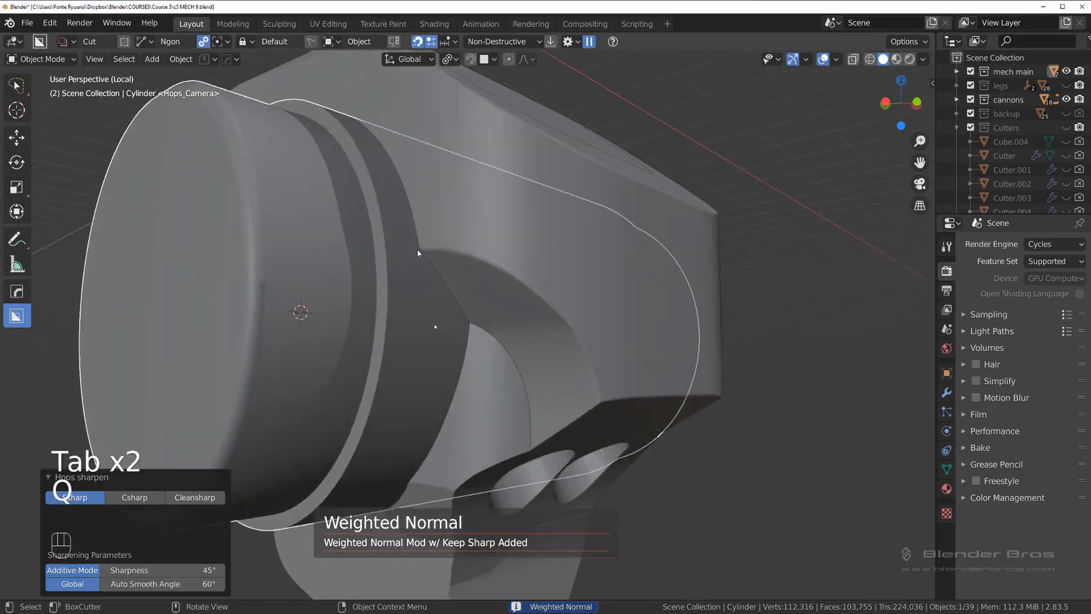
pyautogui.moveTo(420, 253); pyautogui.dragTo(436, 266, button='middle')
pyautogui.hotkey('ctrl', '`')
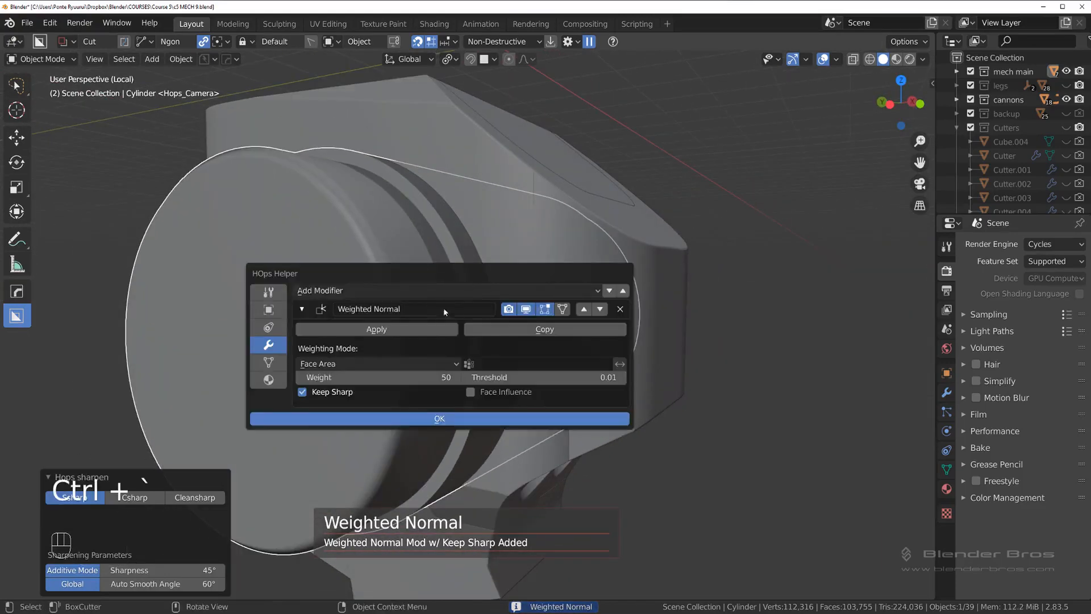
pyautogui.click(496, 211)
pyautogui.moveTo(454, 201); pyautogui.dragTo(438, 185, button='middle')
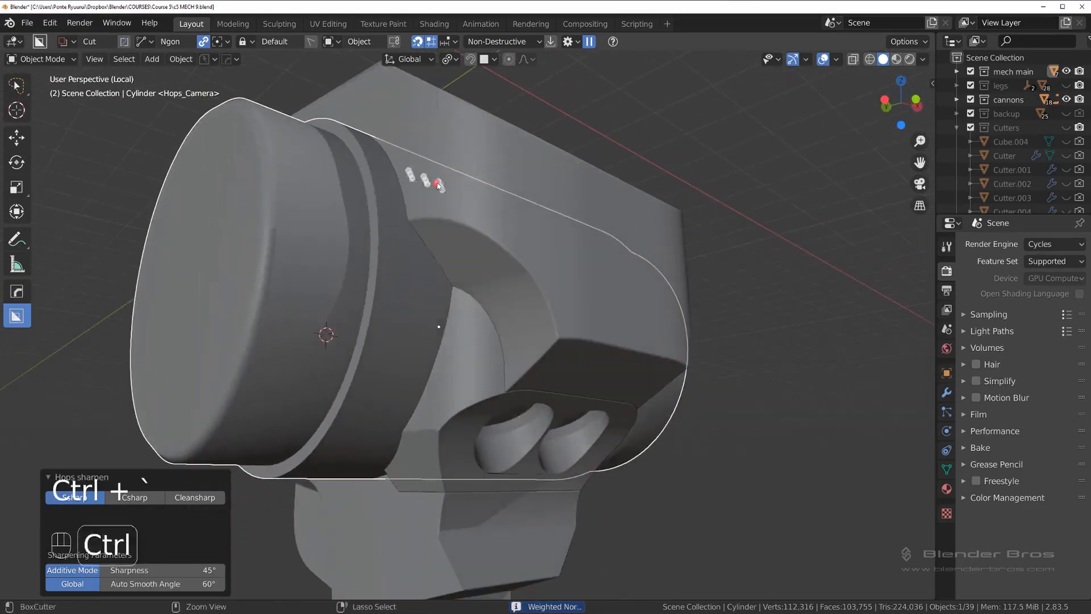
pyautogui.hotkey('ctrl', '`')
pyautogui.click(617, 226)
# Step: Resharpen the cylinder's shading in global mode with 45° sharpness and a 60° auto smooth angle
pyautogui.press('q')
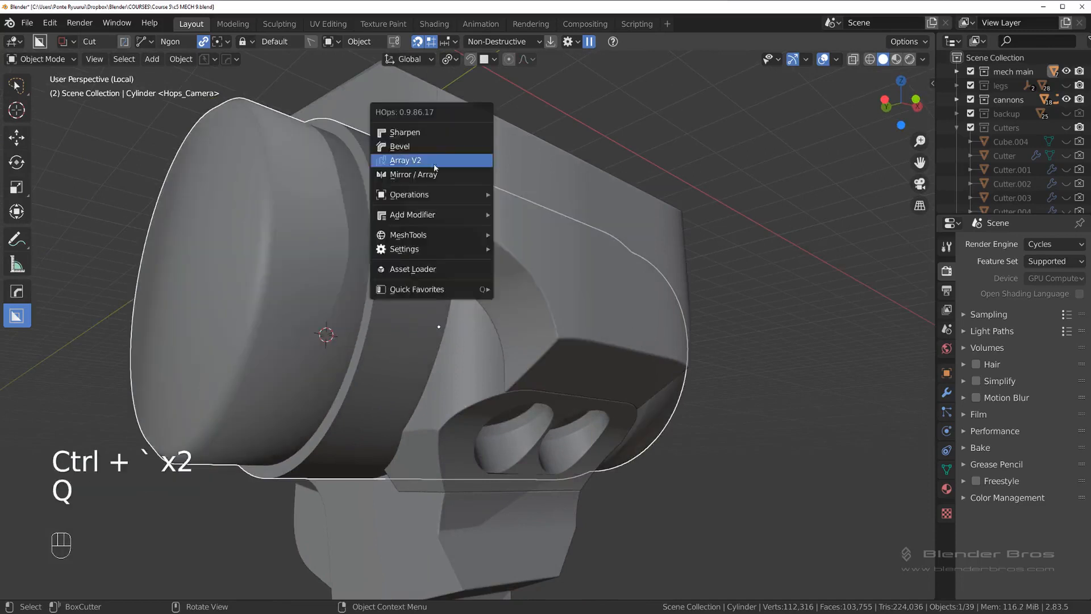
pyautogui.hotkey('ctrl', '`')
pyautogui.click(472, 273)
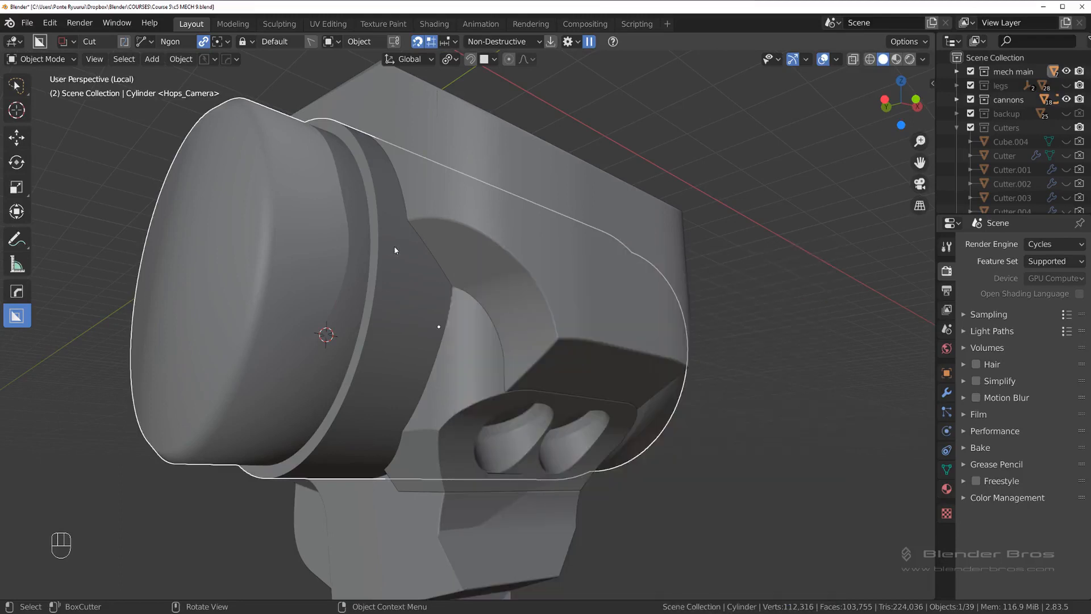
pyautogui.press('q')
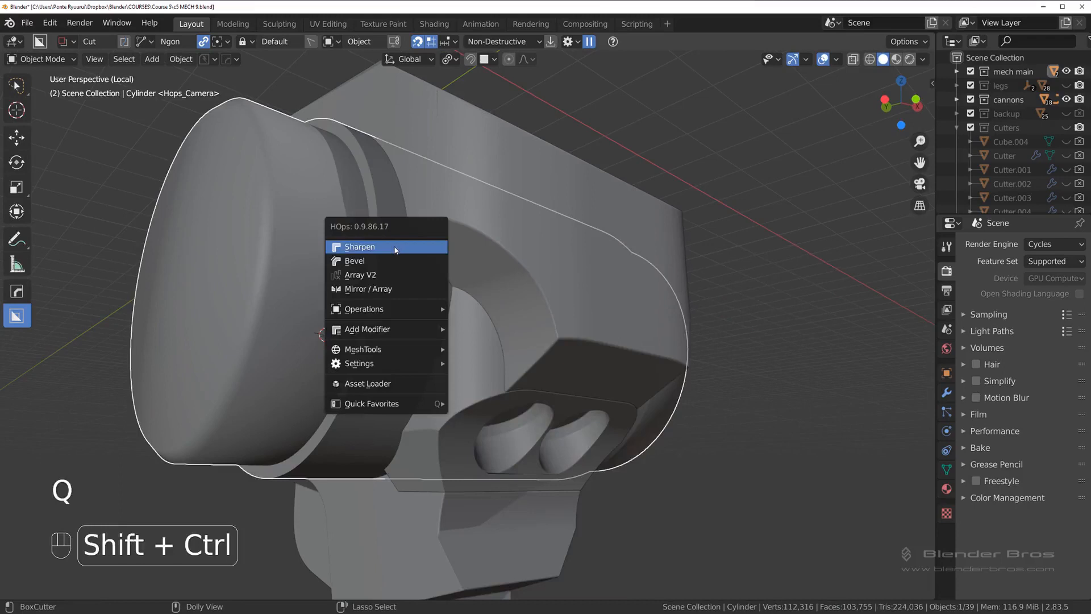
pyautogui.click(396, 250)
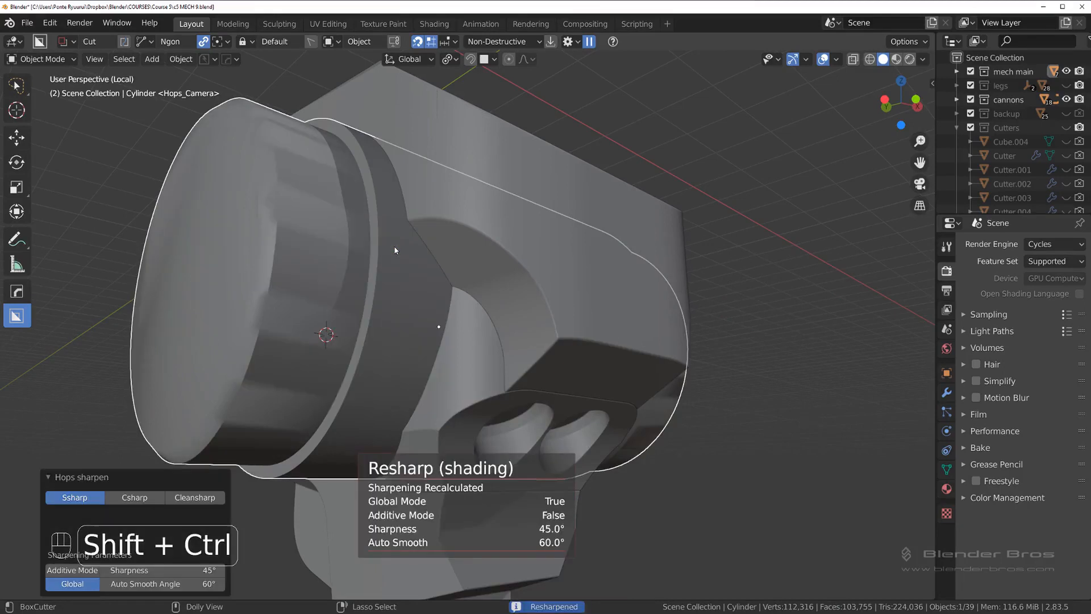
# Step: Set the Hard Ops sharpness to 30° and resharpen the side cylinder's shading
pyautogui.hotkey('ctrl', '`')
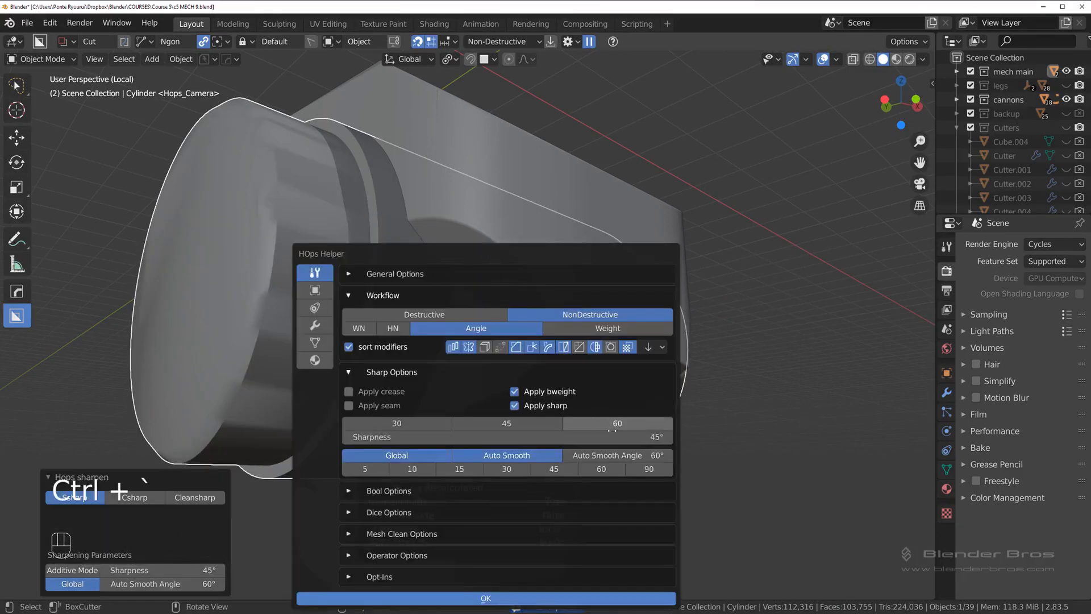
pyautogui.click(613, 436)
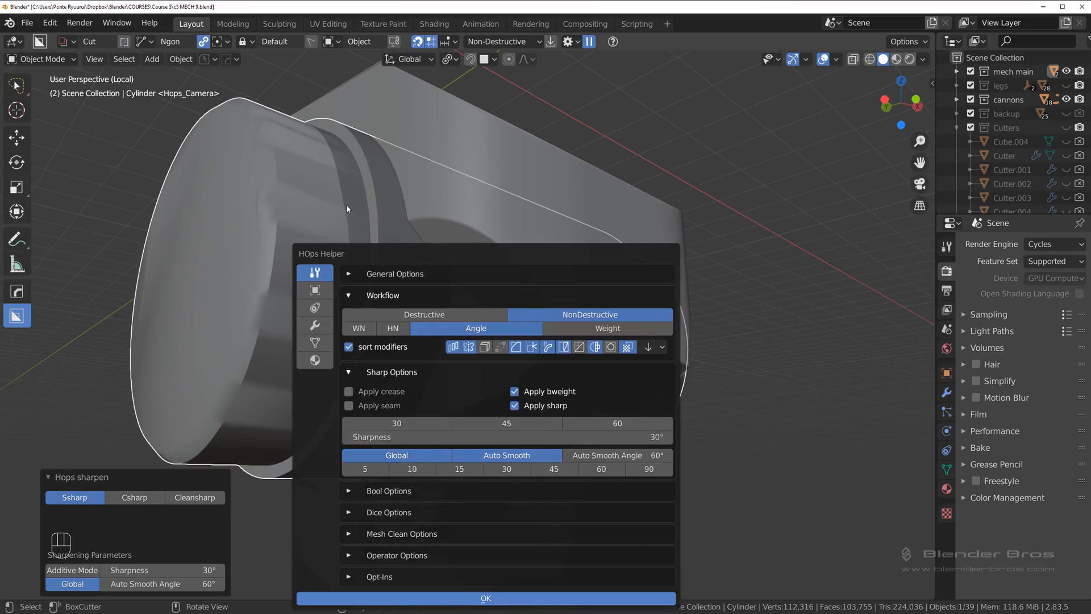
pyautogui.press('Tab')
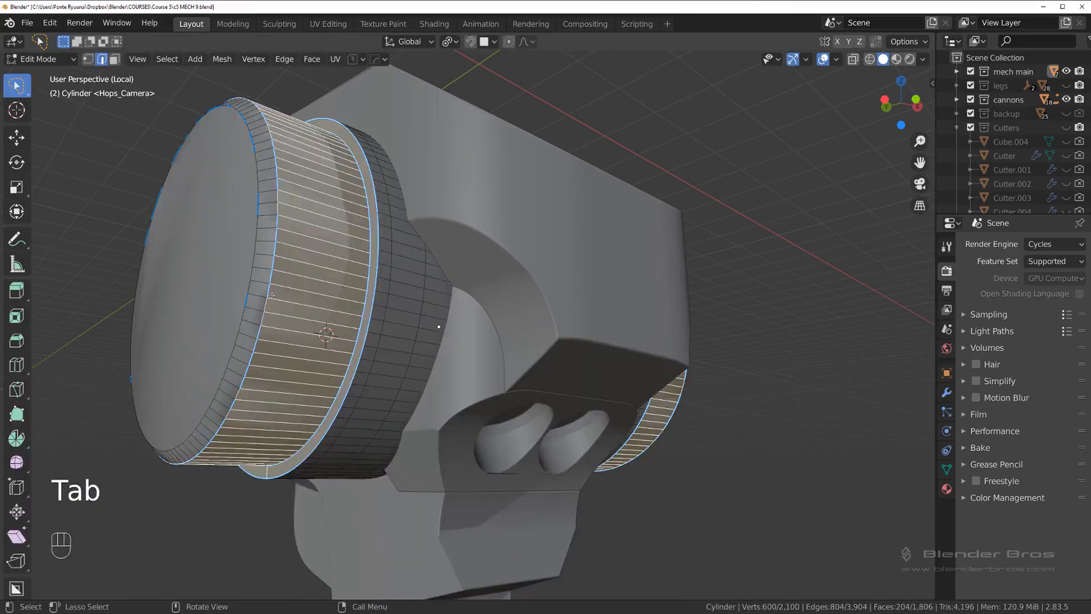
pyautogui.press('Tab')
pyautogui.press('q')
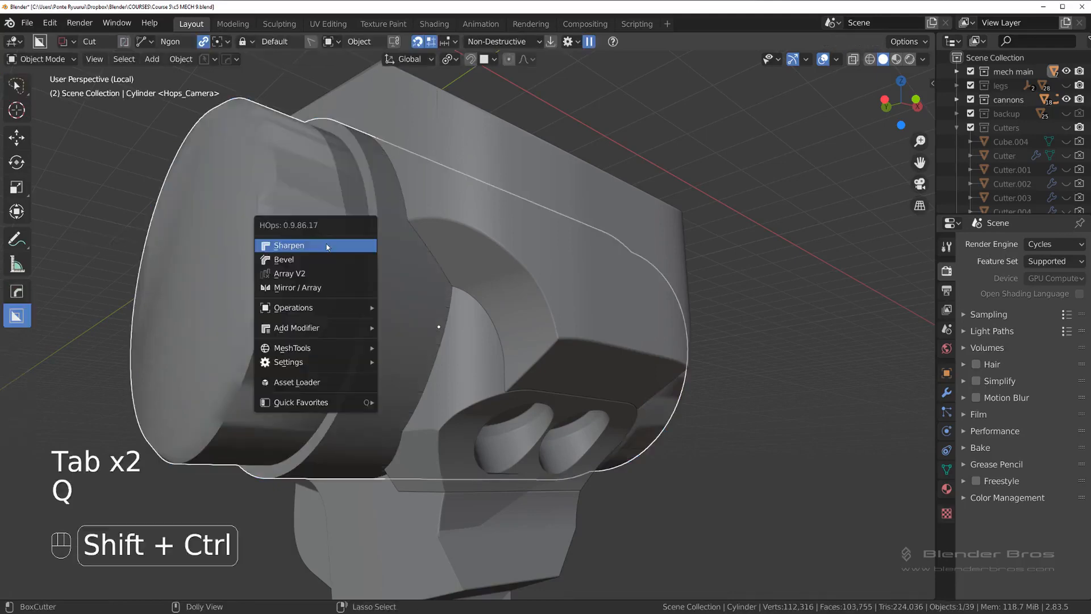
pyautogui.keyDown('ctrl'); pyautogui.keyDown('shift'); pyautogui.click(322, 253); pyautogui.keyUp('shift'); pyautogui.keyUp('ctrl')
pyautogui.moveTo(403, 287)
pyautogui.mouseDown(button='middle')
pyautogui.moveTo(376, 285)
pyautogui.moveTo(452, 282)
pyautogui.moveTo(418, 288)
pyautogui.moveTo(489, 321)
pyautogui.moveTo(498, 221)
pyautogui.moveTo(480, 244)
pyautogui.moveTo(401, 268)
pyautogui.mouseUp(button='middle')
pyautogui.scroll(1, 499, 208)
pyautogui.click(393, 268)
pyautogui.click(394, 271)
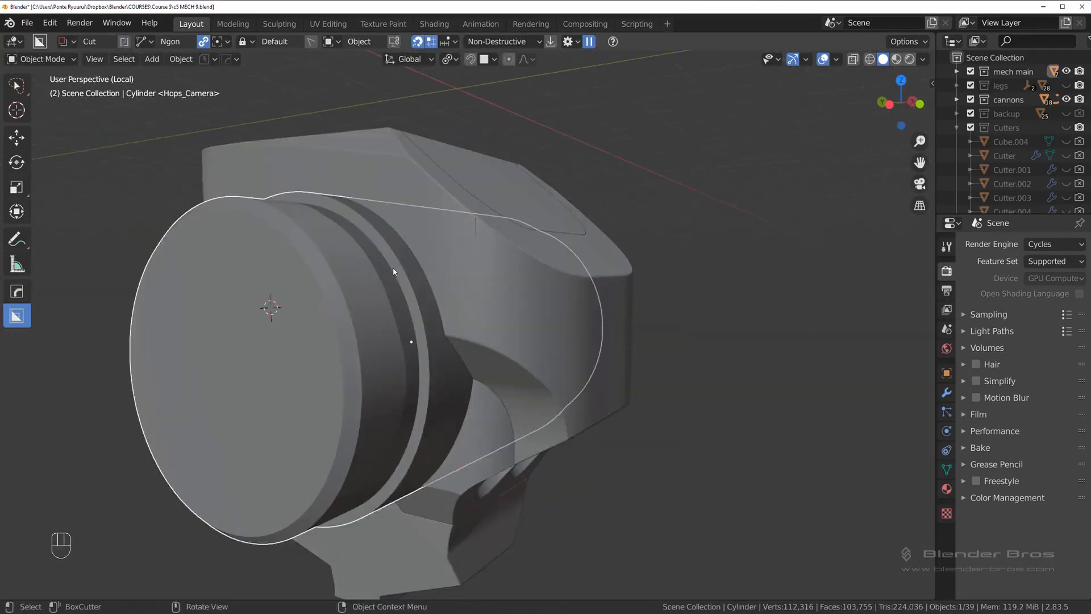
# Step: Duplicate the side cylinder in place and subtract the duplicate from the front body block with a non-destructive Difference Boolean
pyautogui.click(450, 242)
pyautogui.moveTo(450, 242); pyautogui.dragTo(424, 257, button='middle')
pyautogui.click(422, 252)
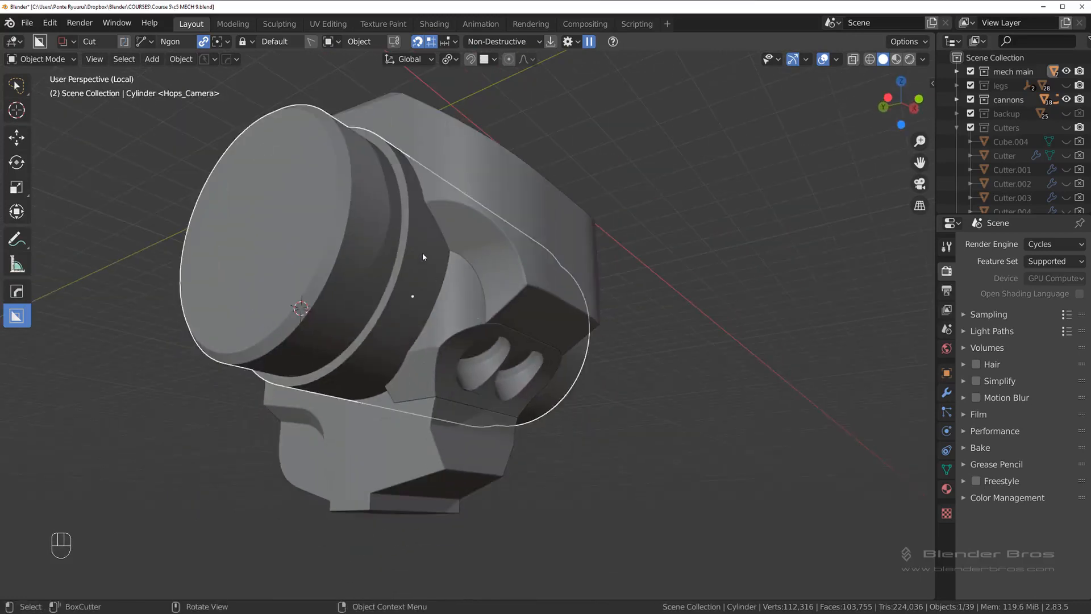
pyautogui.click(454, 312)
pyautogui.click(384, 274)
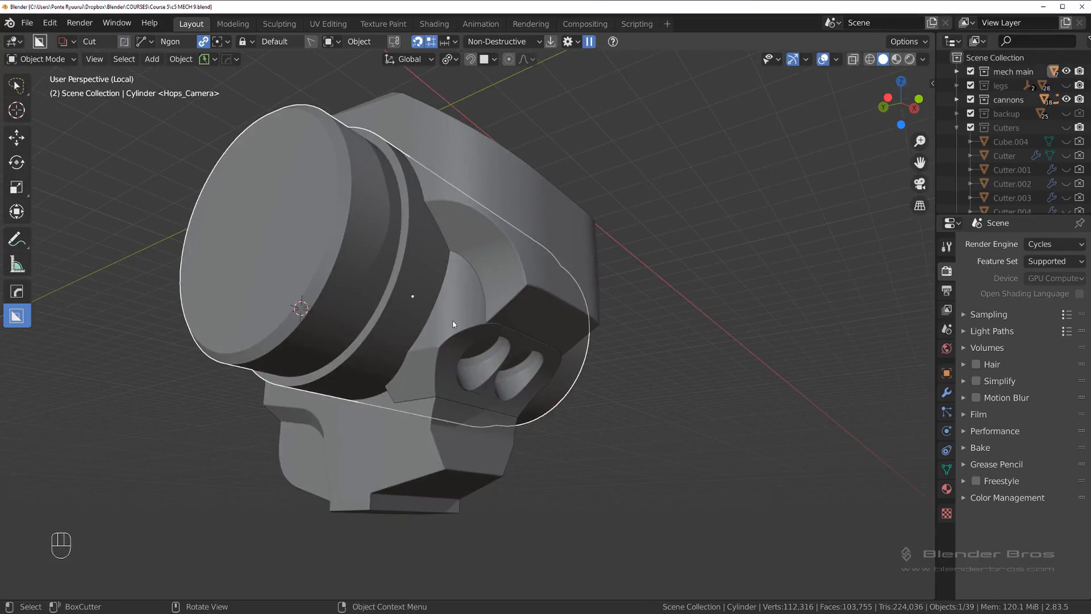
pyautogui.hotkey('shift', 'd')
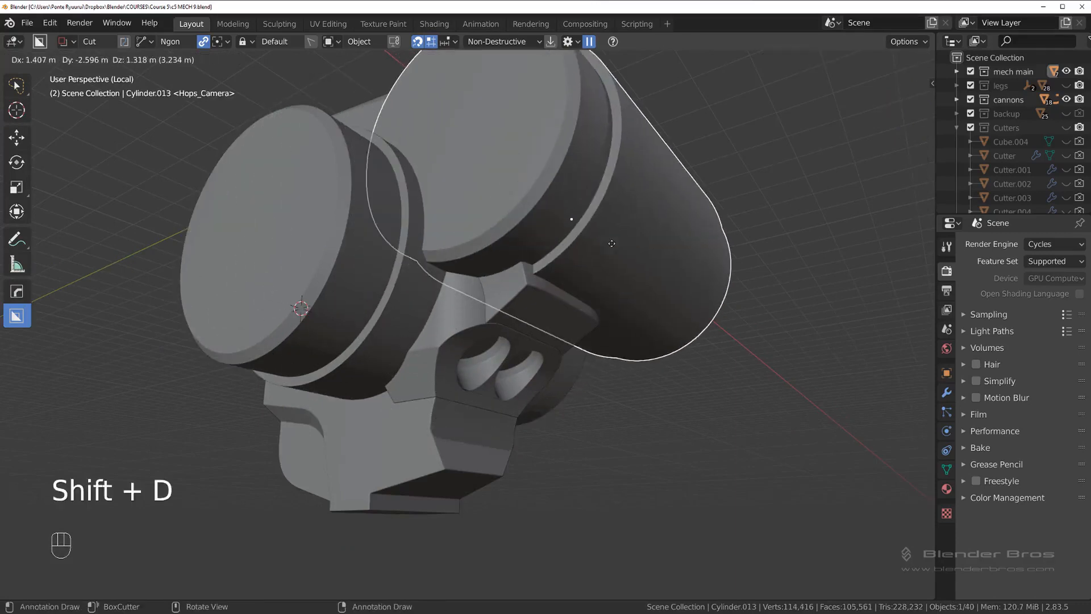
pyautogui.rightClick(489, 328)
pyautogui.keyDown('shift'); pyautogui.click(462, 315); pyautogui.keyUp('shift')
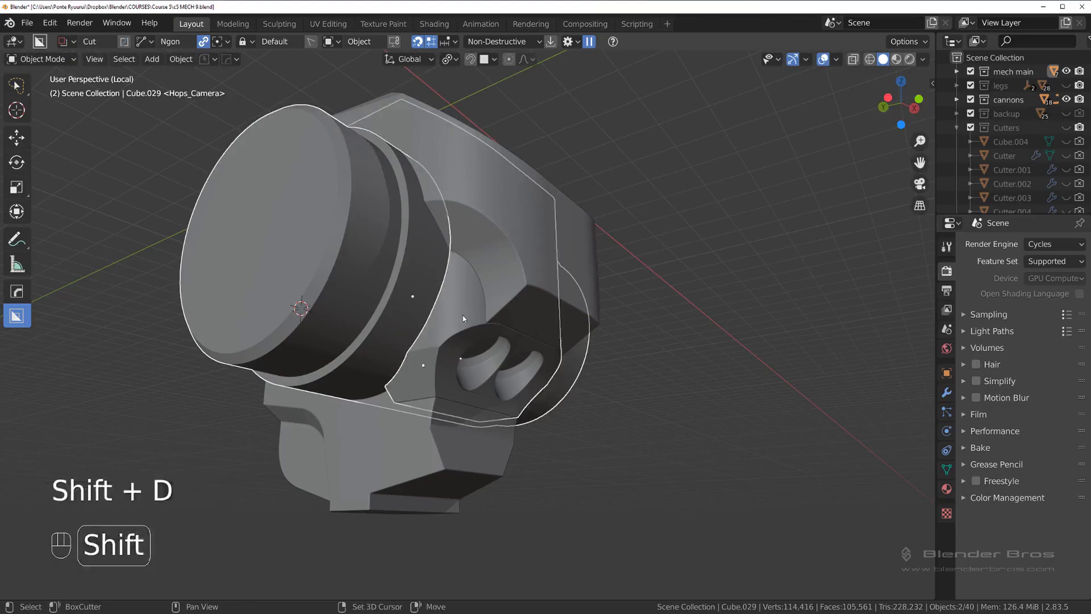
pyautogui.press('q')
pyautogui.click(466, 315)
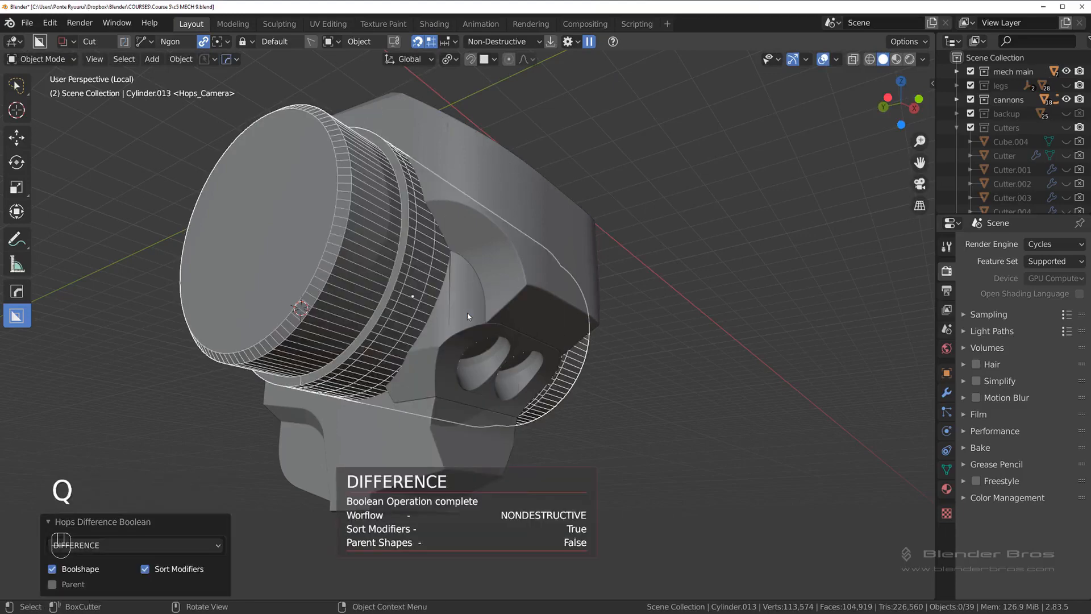
# Step: Show the Cutters collection and hide the duplicated cylinder used as the cutter
pyautogui.scroll(2, 467, 312)
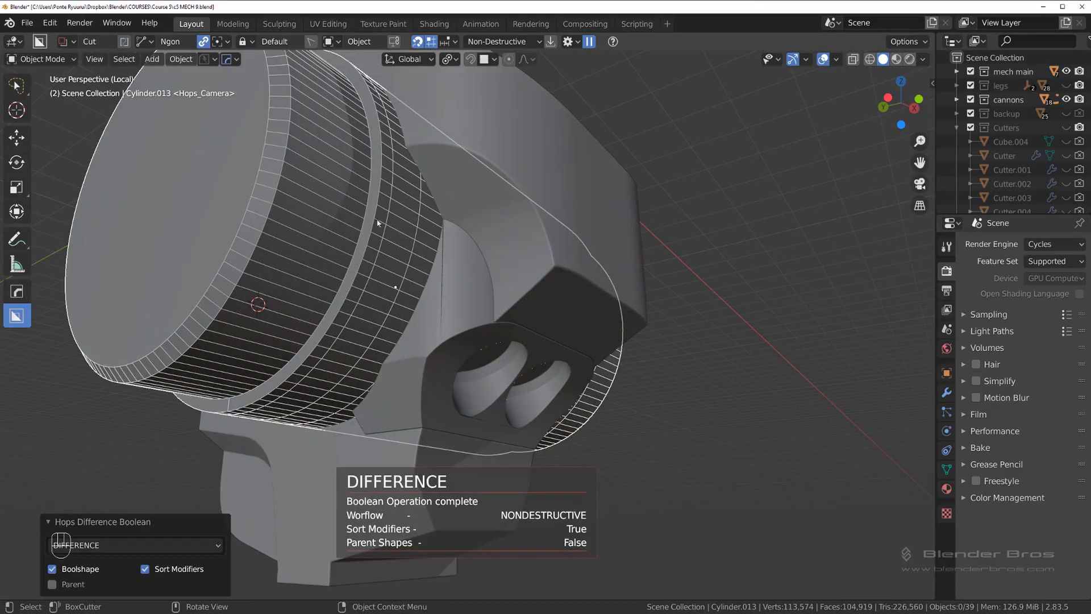
pyautogui.moveTo(414, 226); pyautogui.dragTo(346, 231, button='middle')
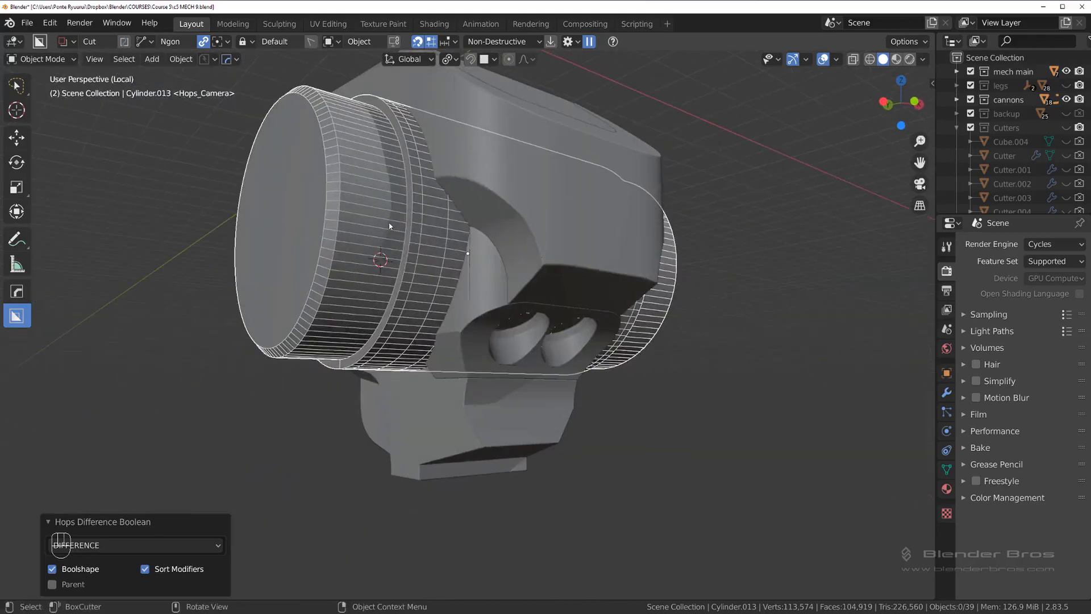
pyautogui.hotkey('shift', '2')
pyautogui.press('/')
pyautogui.press('/')
pyautogui.press('/')
pyautogui.press('/')
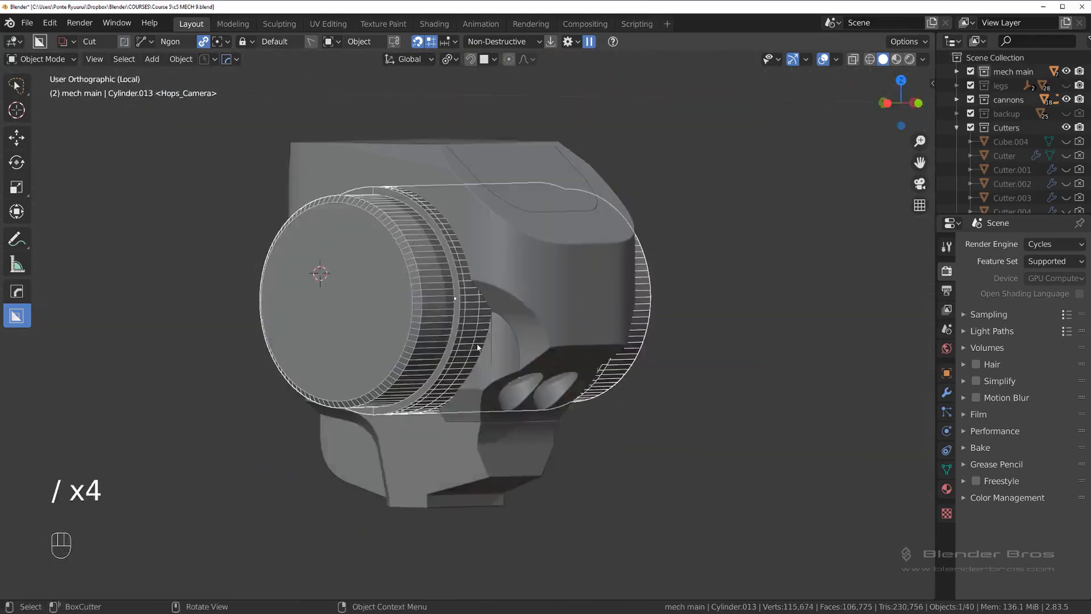
pyautogui.moveTo(408, 217); pyautogui.dragTo(481, 340, button='middle')
pyautogui.press('h')
pyautogui.scroll(2, 523, 317)
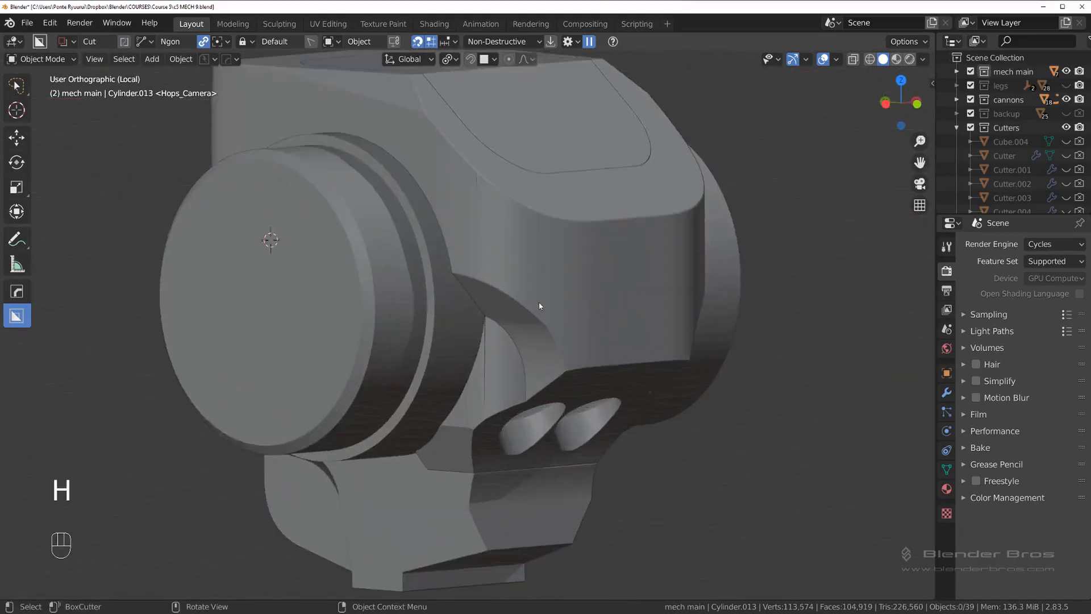
# Step: Exit the current local view and isolate the front body block on its own
pyautogui.press('KP_5')
pyautogui.scroll(3, 487, 318)
pyautogui.keyDown('shift'); pyautogui.moveTo(521, 345); pyautogui.dragTo(486, 284, button='middle'); pyautogui.keyUp('shift')
pyautogui.click(502, 303)
pyautogui.press('KP_Divide')
pyautogui.press('KP_Divide')
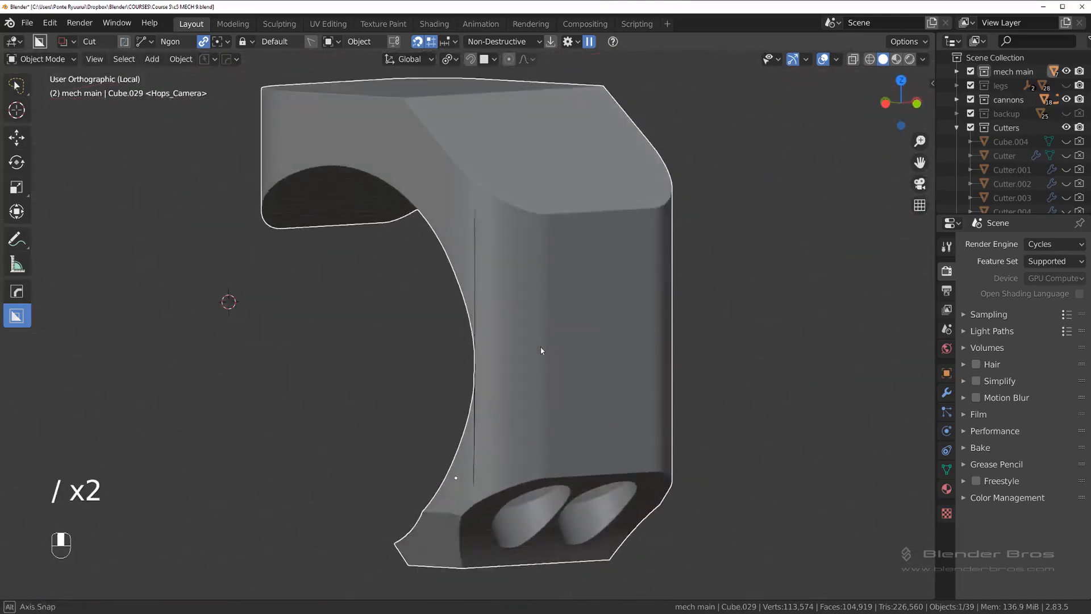
# Step: Examine the front body block's base mesh in Edit Mode, comparing its edge flow with the shaded result in Object Mode
pyautogui.press('Tab')
pyautogui.keyDown('shift'); pyautogui.moveTo(541, 350); pyautogui.dragTo(490, 249, button='middle'); pyautogui.keyUp('shift')
pyautogui.scroll(-2, 500, 296)
pyautogui.moveTo(504, 307); pyautogui.dragTo(458, 285, button='middle')
pyautogui.press('Tab')
pyautogui.press('Tab')
pyautogui.scroll(2, 504, 256)
pyautogui.scroll(2, 487, 291)
pyautogui.press('Tab')
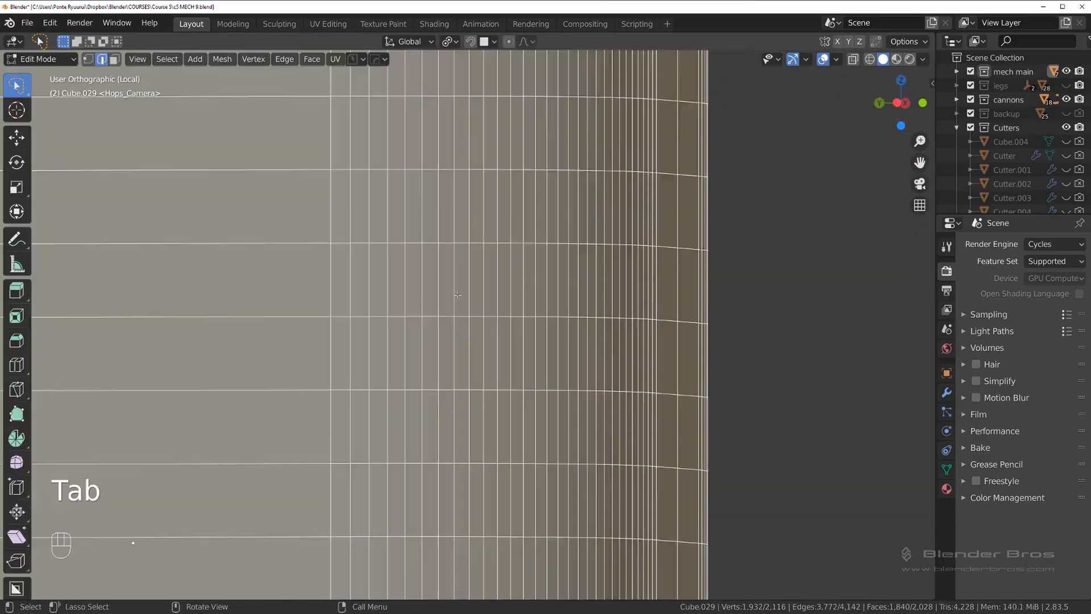
pyautogui.press('Tab')
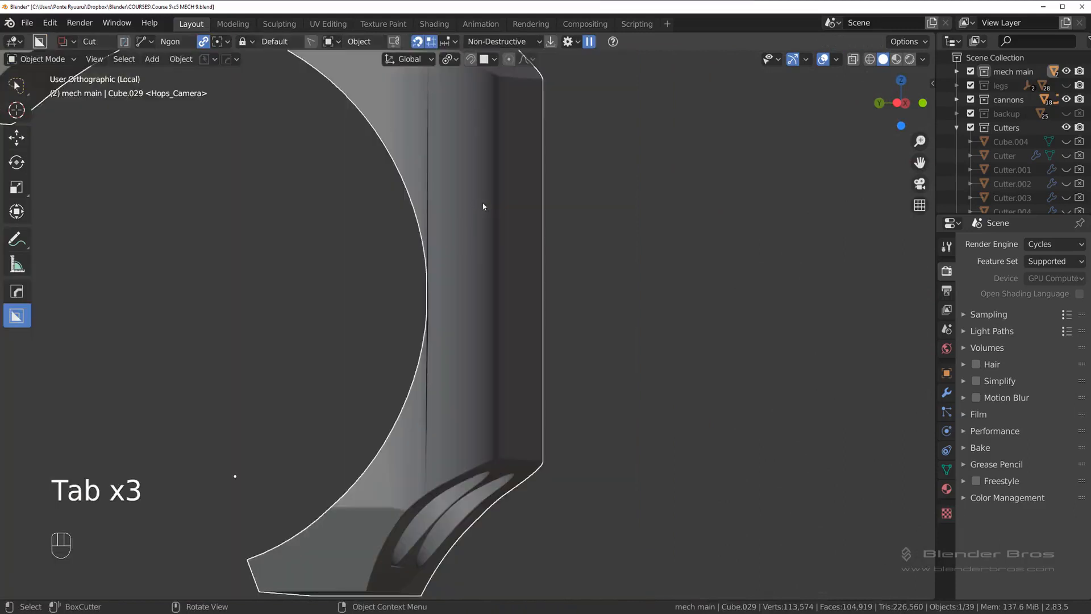
pyautogui.press('Tab')
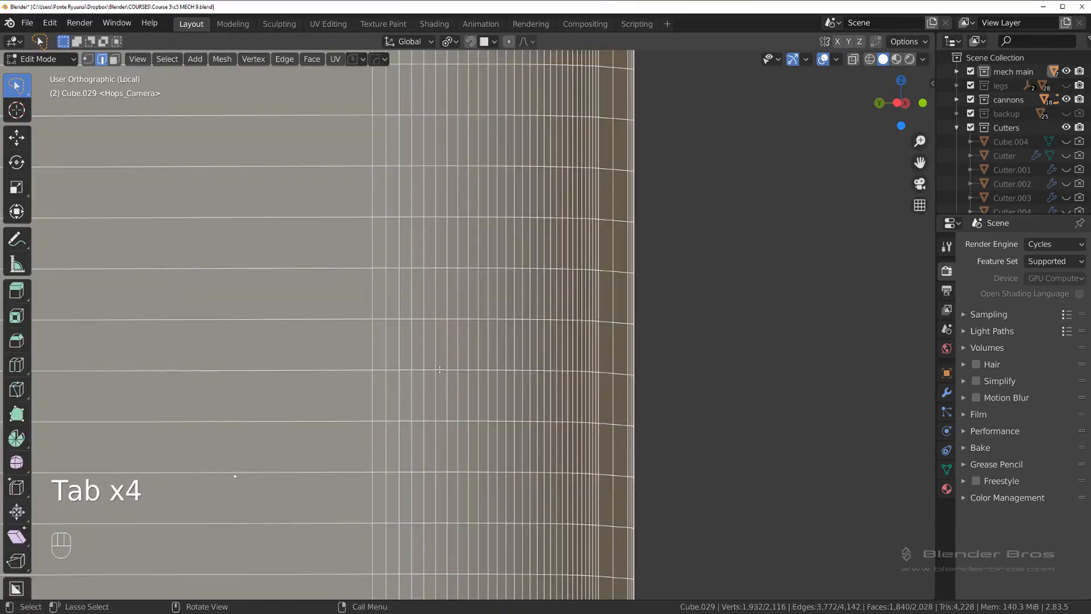
pyautogui.scroll(-3, 443, 289)
pyautogui.moveTo(443, 288); pyautogui.dragTo(417, 181, button='middle')
pyautogui.press('Tab')
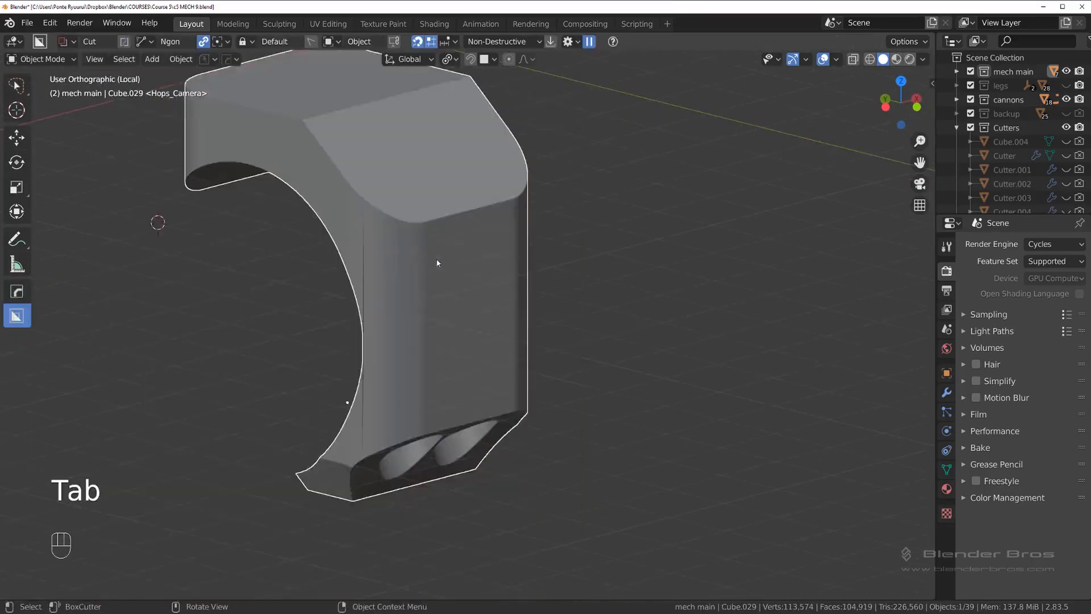
# Step: Scroll through the front block's Boolean modifiers to Boolean.004 and reveal its twin-cylinder cutter
pyautogui.scroll(3, 548, 231)
pyautogui.moveTo(439, 261)
pyautogui.mouseDown(button='middle')
pyautogui.moveTo(548, 232)
pyautogui.moveTo(442, 271)
pyautogui.mouseUp(button='middle')
pyautogui.scroll(-1, 441, 271)
pyautogui.scroll(-5, 441, 272)
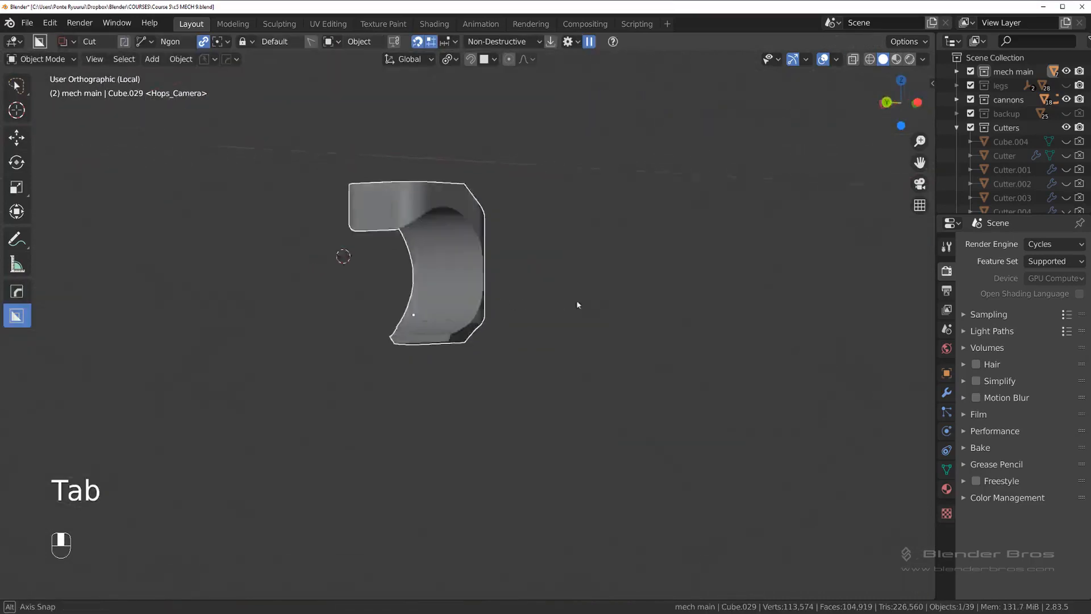
pyautogui.moveTo(578, 305); pyautogui.dragTo(454, 244, button='middle')
pyautogui.scroll(8, 516, 320)
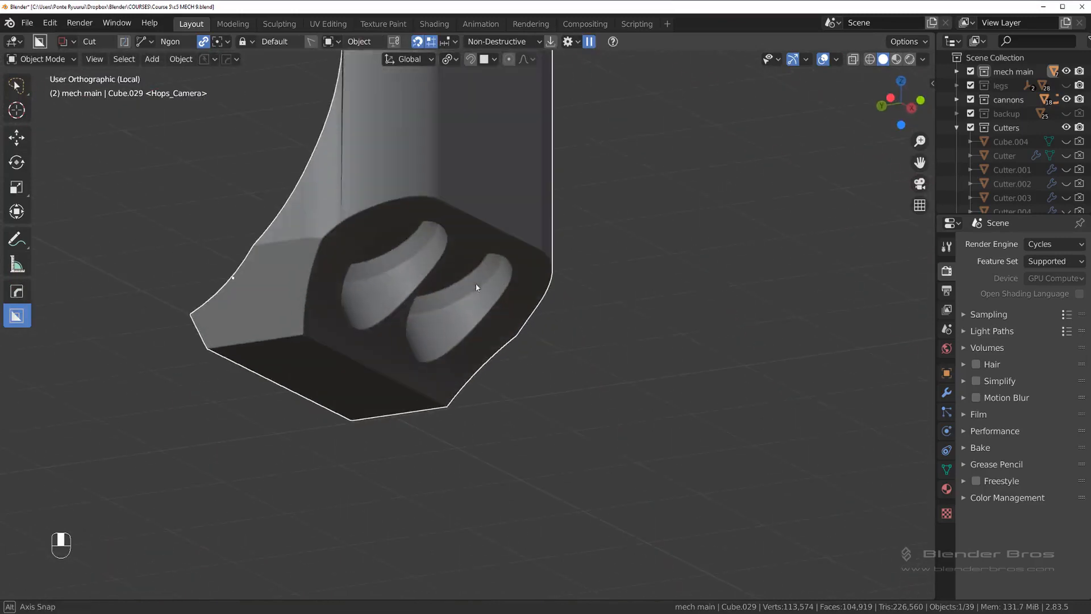
pyautogui.press('q')
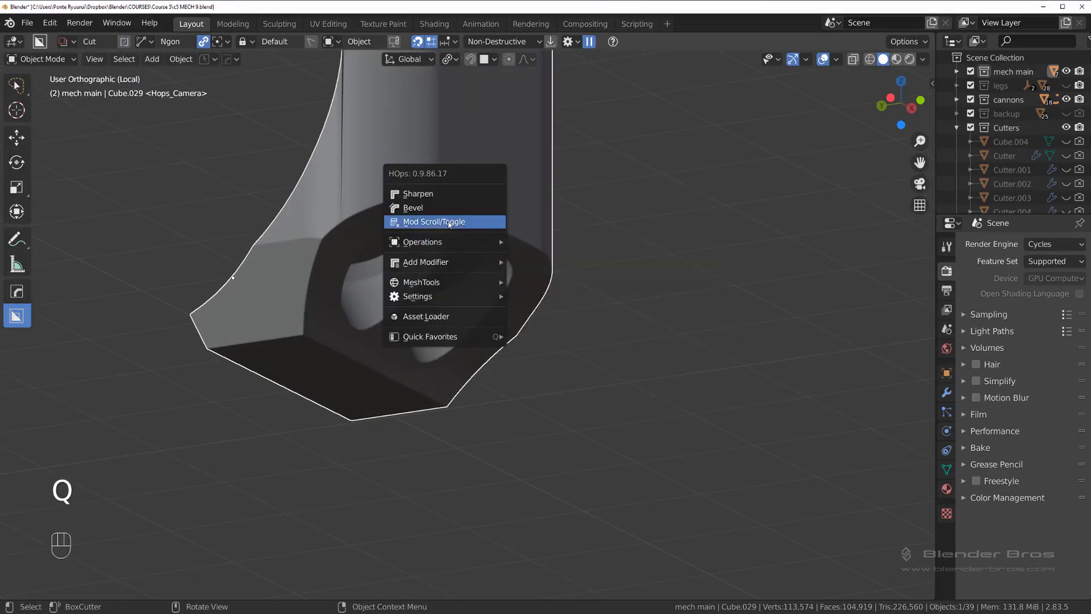
pyautogui.click(449, 222)
pyautogui.scroll(-3, 448, 220)
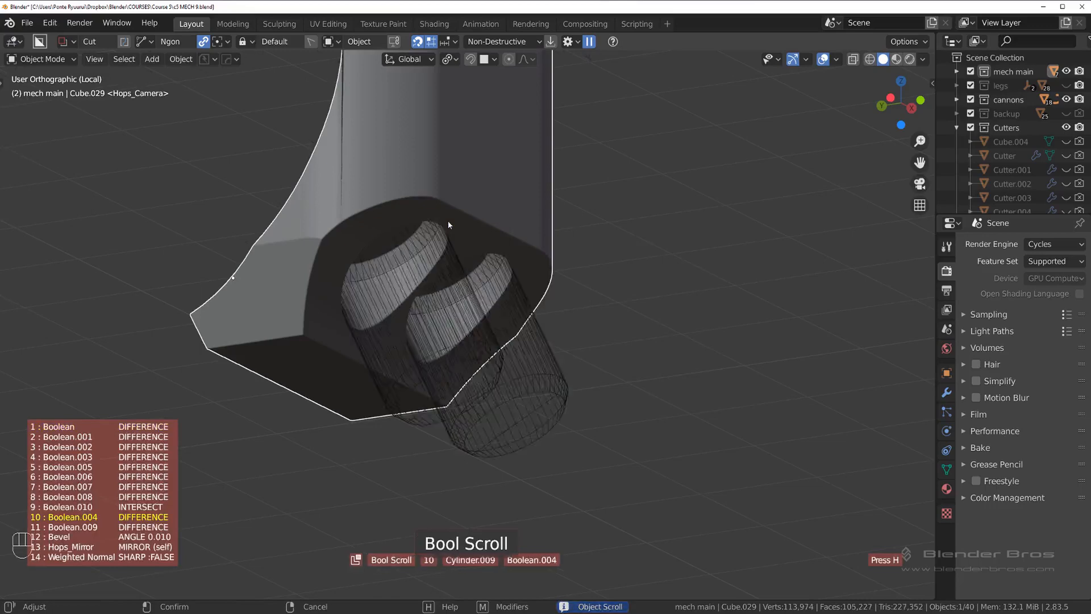
pyautogui.click(449, 222)
# Step: Rotate the twin-cylinder cutter by about 10.3° in the right orthographic view
pyautogui.moveTo(353, 248); pyautogui.dragTo(411, 296, button='middle')
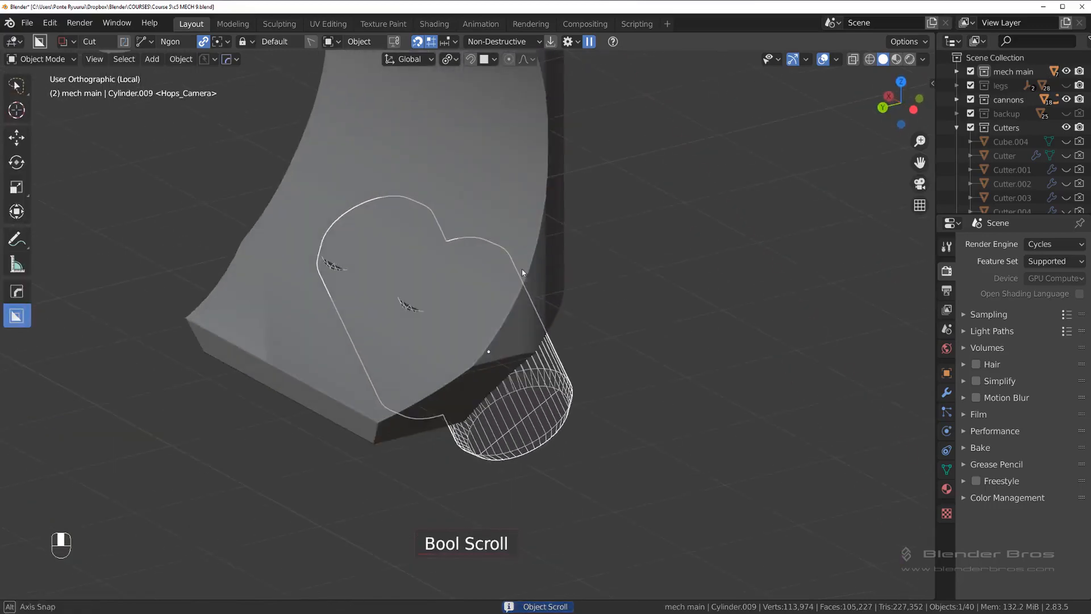
pyautogui.press('`')
pyautogui.click(545, 294)
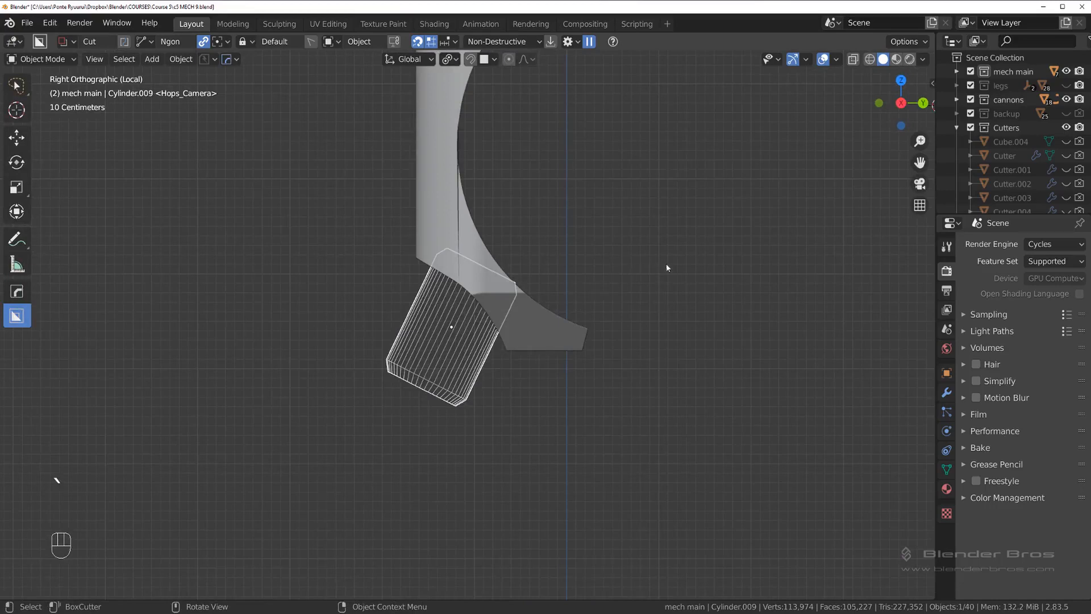
pyautogui.press('r')
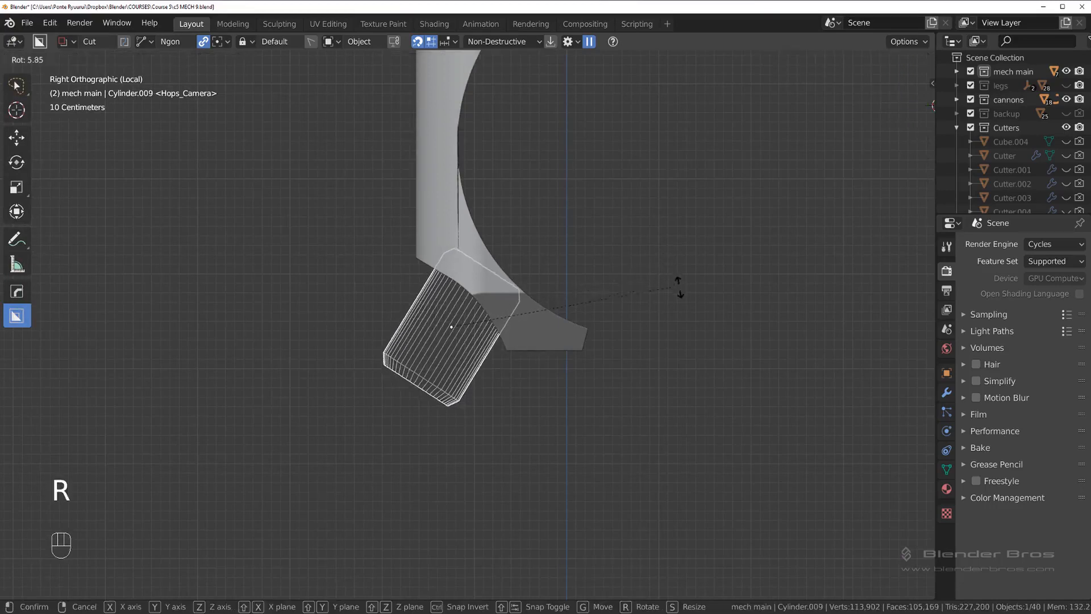
pyautogui.click(682, 307)
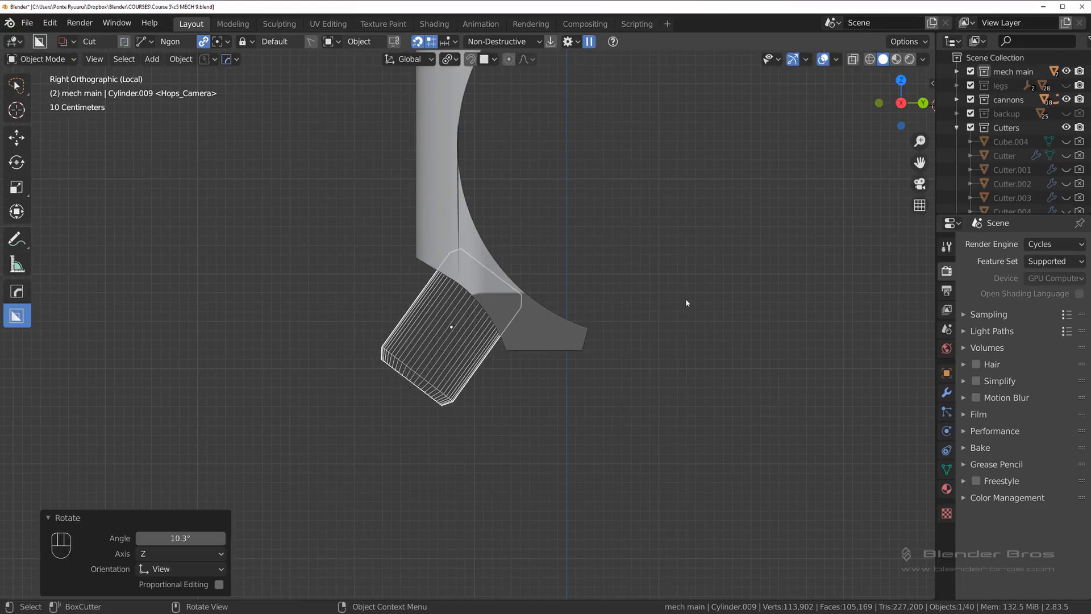
# Step: Recheck the front block's base mesh in Edit Mode and step through its Boolean modifiers from Boolean.004 onward
pyautogui.moveTo(686, 298); pyautogui.dragTo(535, 273, button='middle')
pyautogui.press('Tab')
pyautogui.press('Tab')
pyautogui.press('Tab')
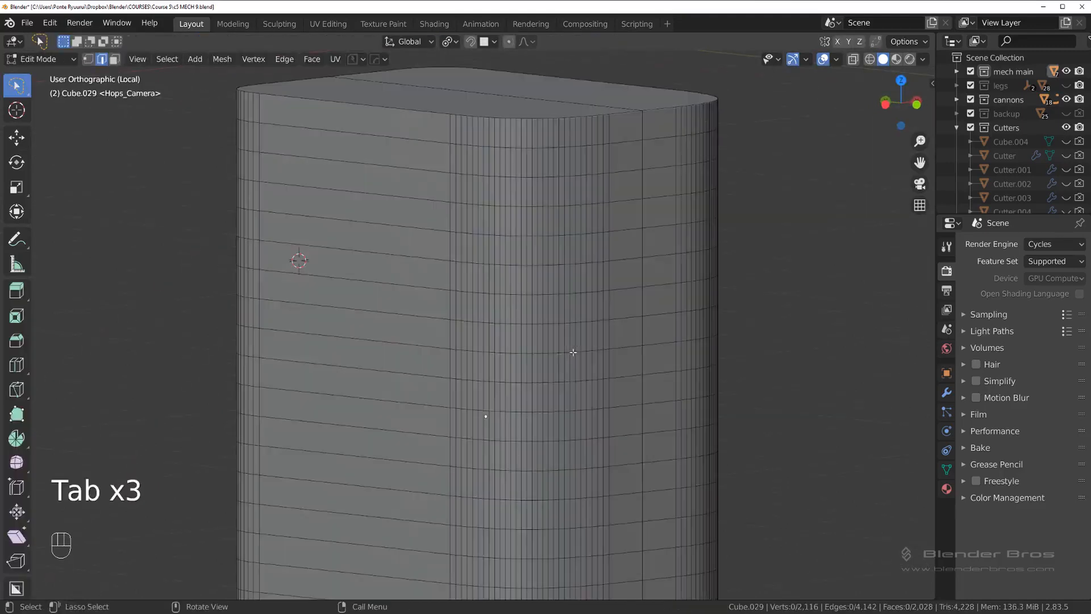
pyautogui.press('Tab')
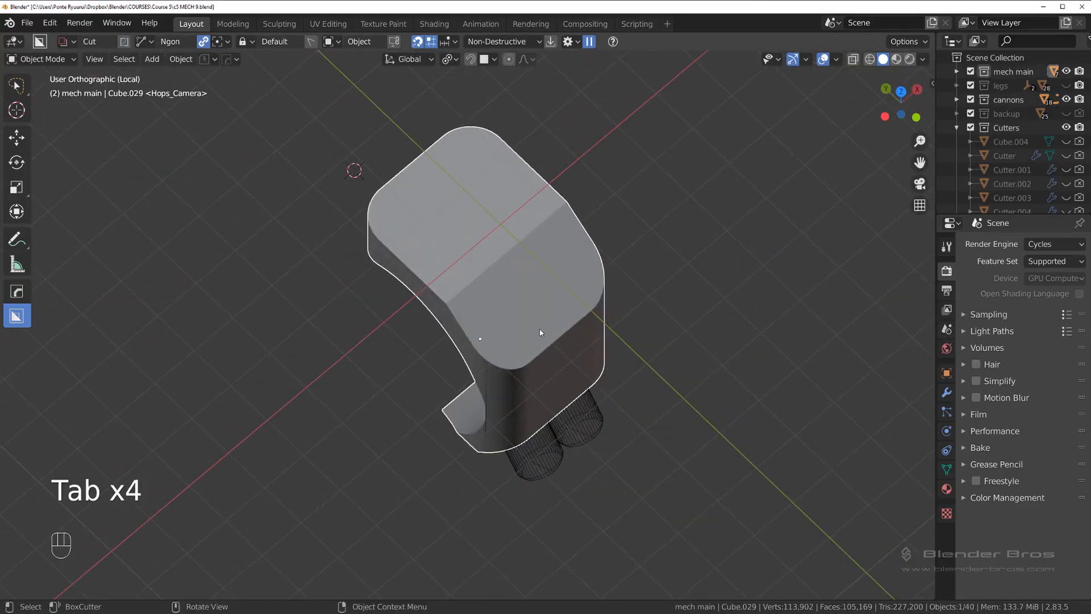
pyautogui.moveTo(541, 329); pyautogui.dragTo(558, 275, button='middle')
pyautogui.press('q')
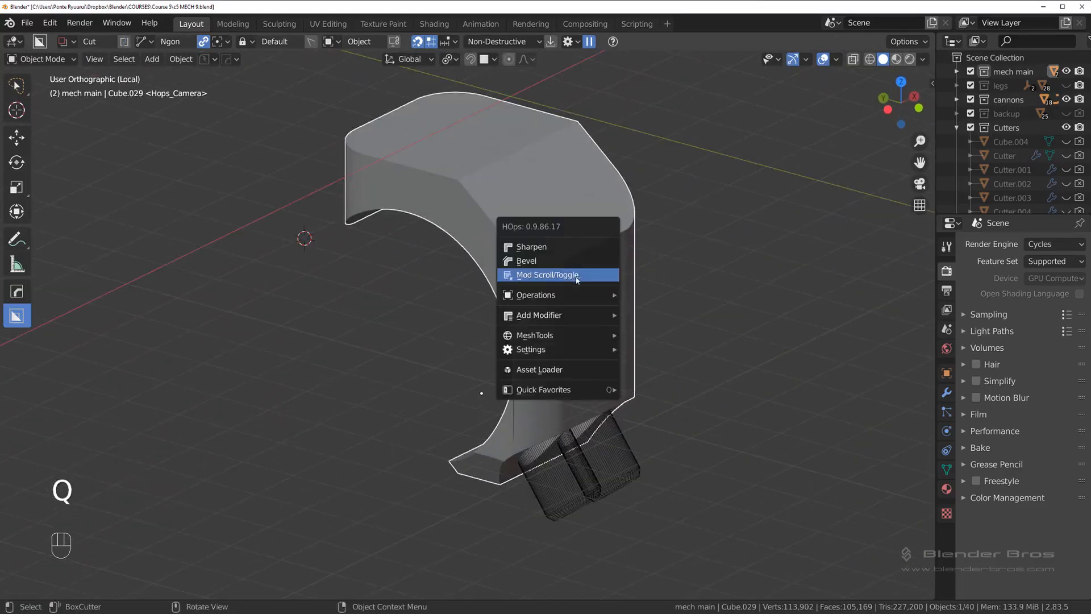
pyautogui.click(577, 275)
pyautogui.scroll(-1, 577, 278)
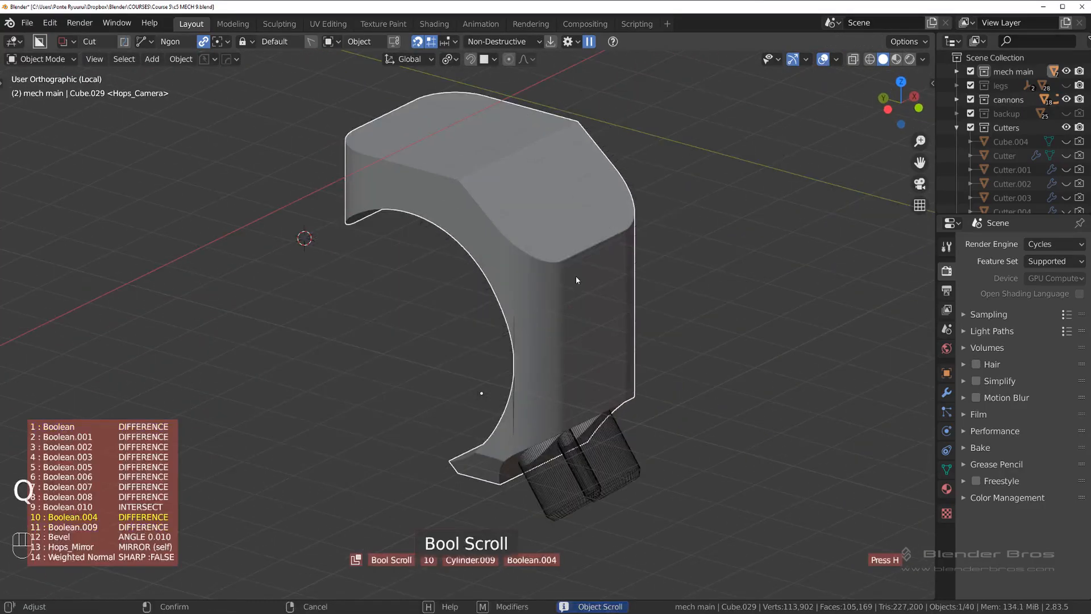
pyautogui.scroll(-1, 576, 277)
pyautogui.click(578, 277)
pyautogui.moveTo(577, 276); pyautogui.dragTo(668, 254, button='middle')
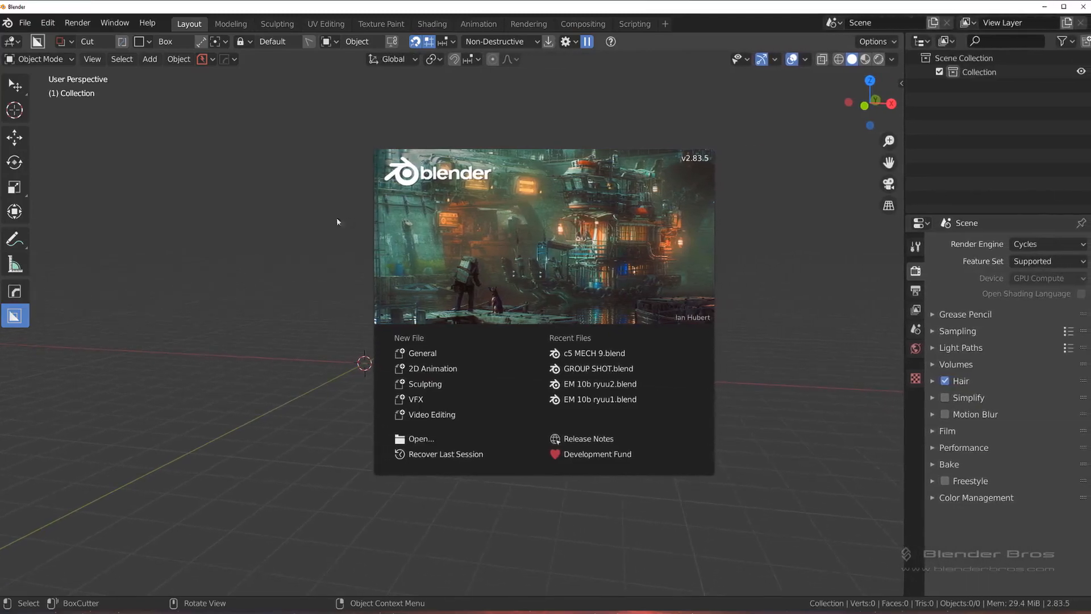
# Step: Reopen the most recent file, c5 MECH 9.blend, and load its newer autosave
pyautogui.click(296, 224)
pyautogui.hotkey('ctrl', 's')
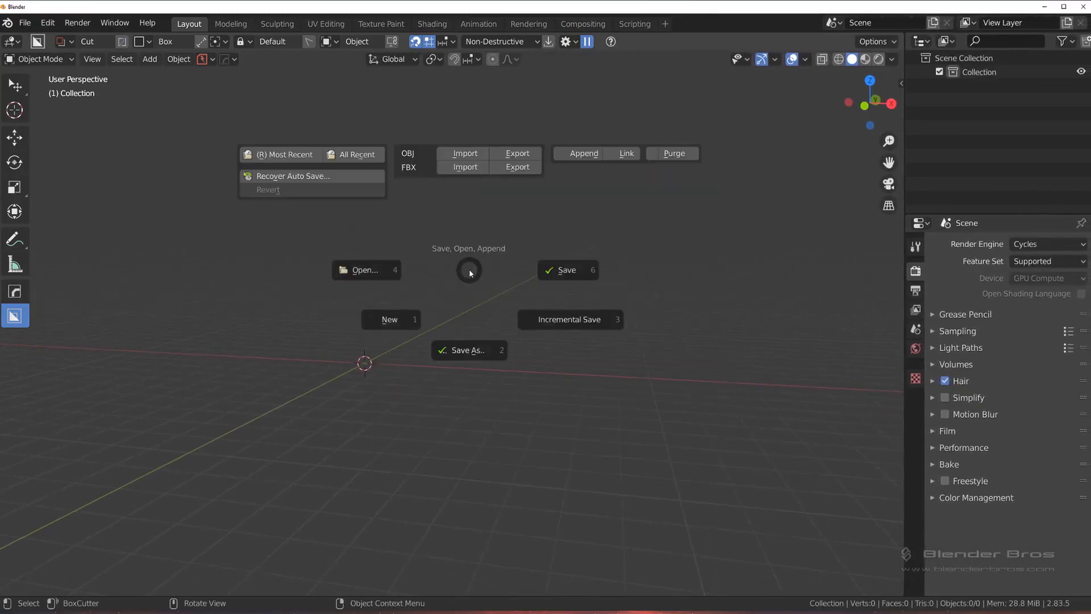
pyautogui.press('r')
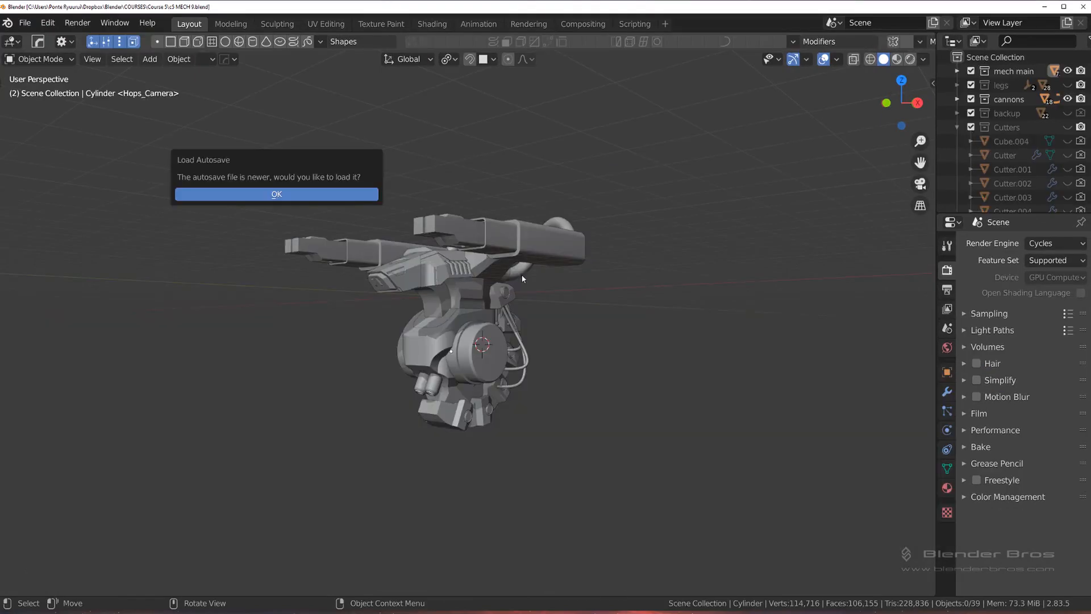
pyautogui.click(342, 196)
pyautogui.scroll(-6, 392, 366)
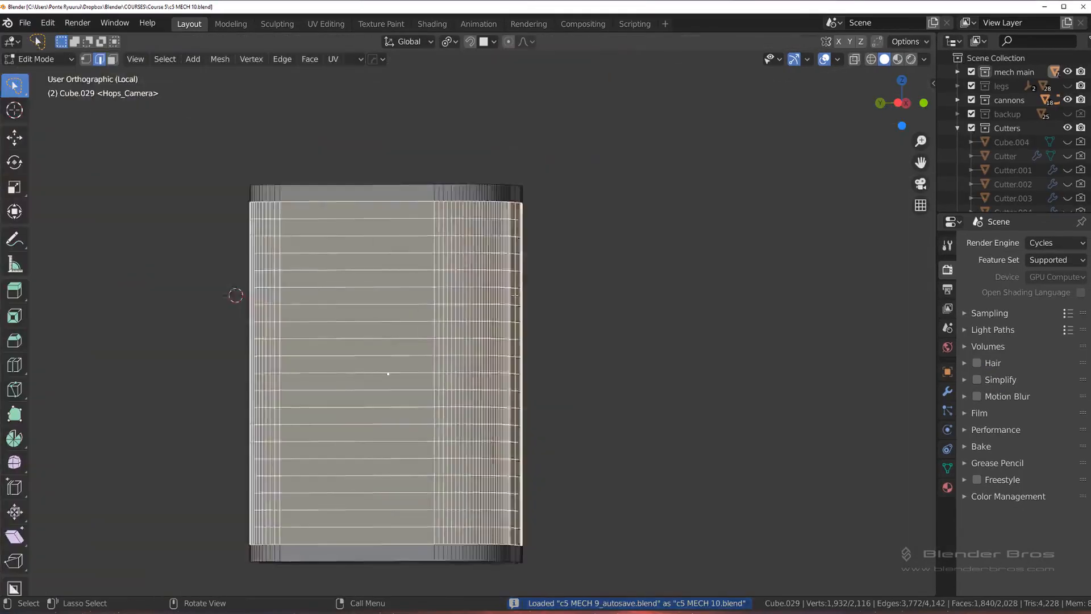
# Step: Leave local view and Edit Mode on the front block to return to the full mech in Object Mode
pyautogui.moveTo(387, 373); pyautogui.dragTo(652, 252, button='middle')
pyautogui.press('/')
pyautogui.scroll(-6, 646, 262)
pyautogui.moveTo(597, 329); pyautogui.dragTo(619, 334, button='middle')
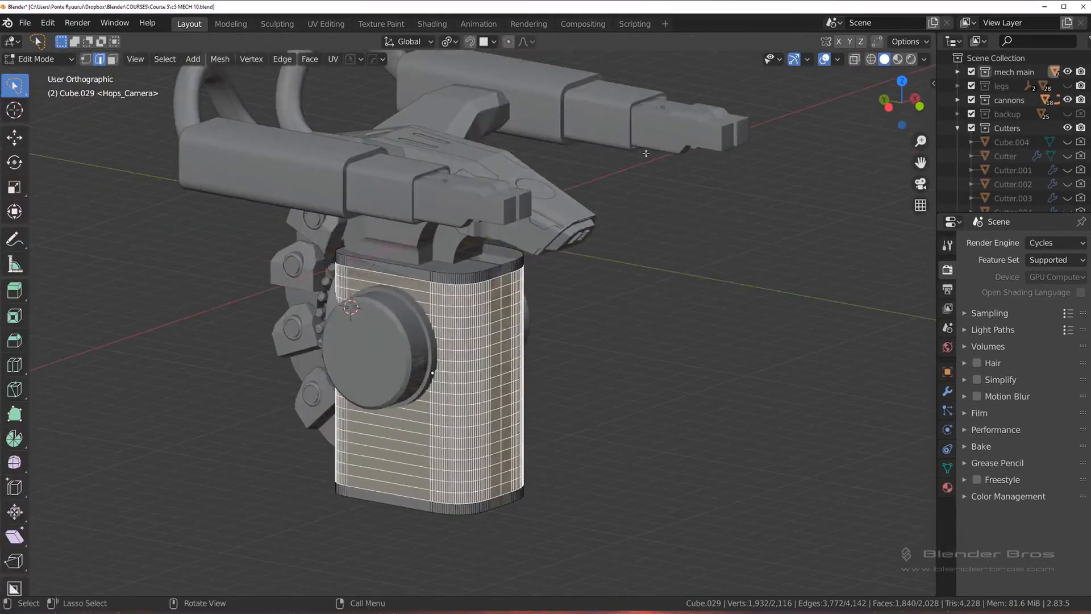
pyautogui.press('Tab')
pyautogui.scroll(2, 607, 286)
pyautogui.scroll(2, 528, 324)
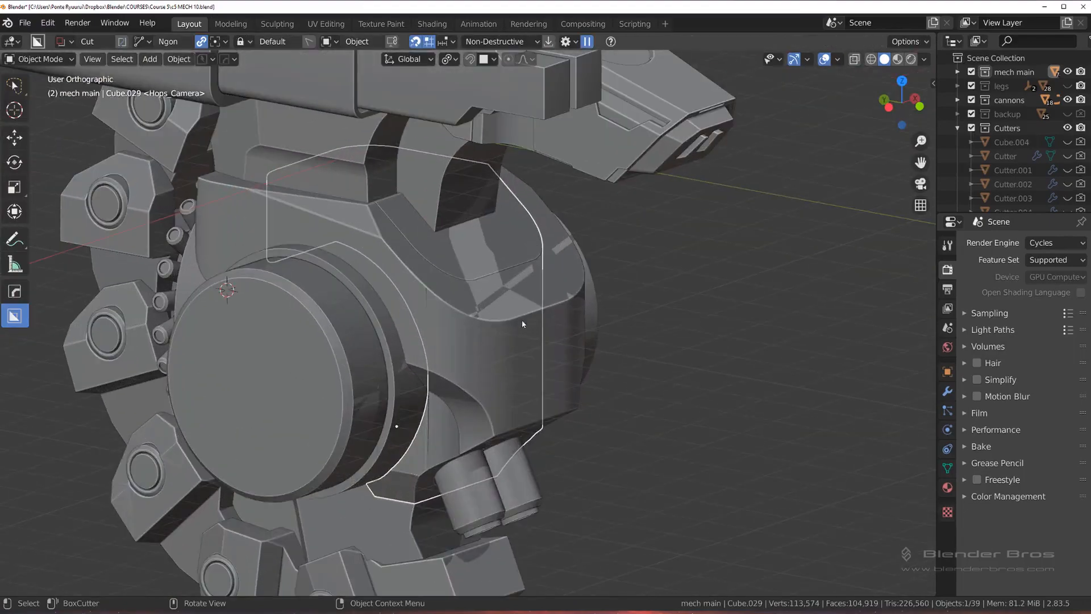
# Step: Try isolating the front block together with the side cylinder and the central body in local view
pyautogui.keyDown('shift'); pyautogui.click(343, 329); pyautogui.keyUp('shift')
pyautogui.moveTo(343, 329); pyautogui.dragTo(428, 351, button='middle')
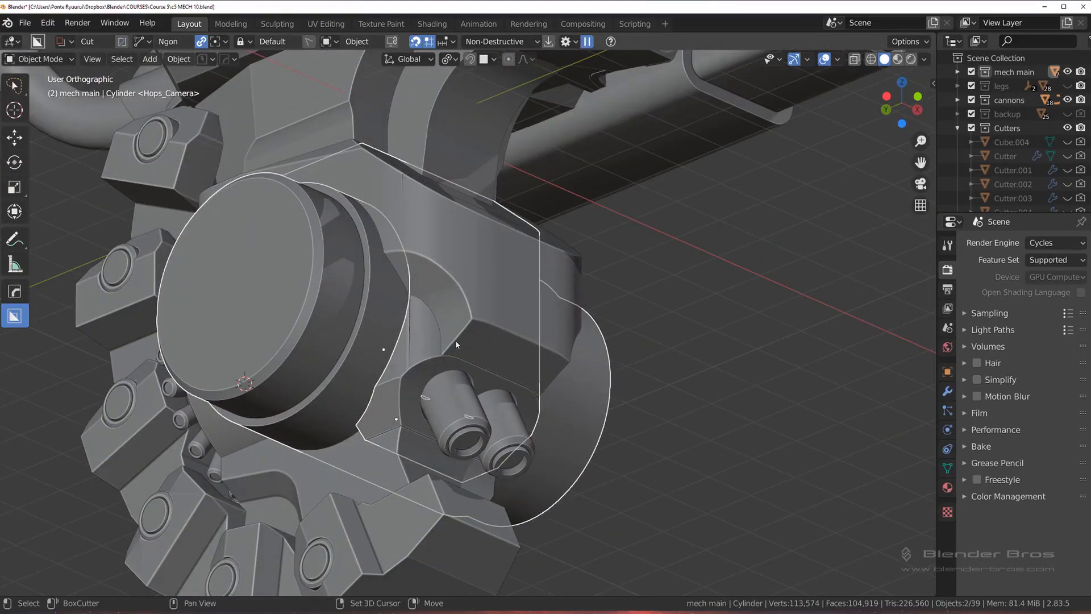
pyautogui.keyDown('shift'); pyautogui.click(476, 308); pyautogui.keyUp('shift')
pyautogui.press('KP_Divide')
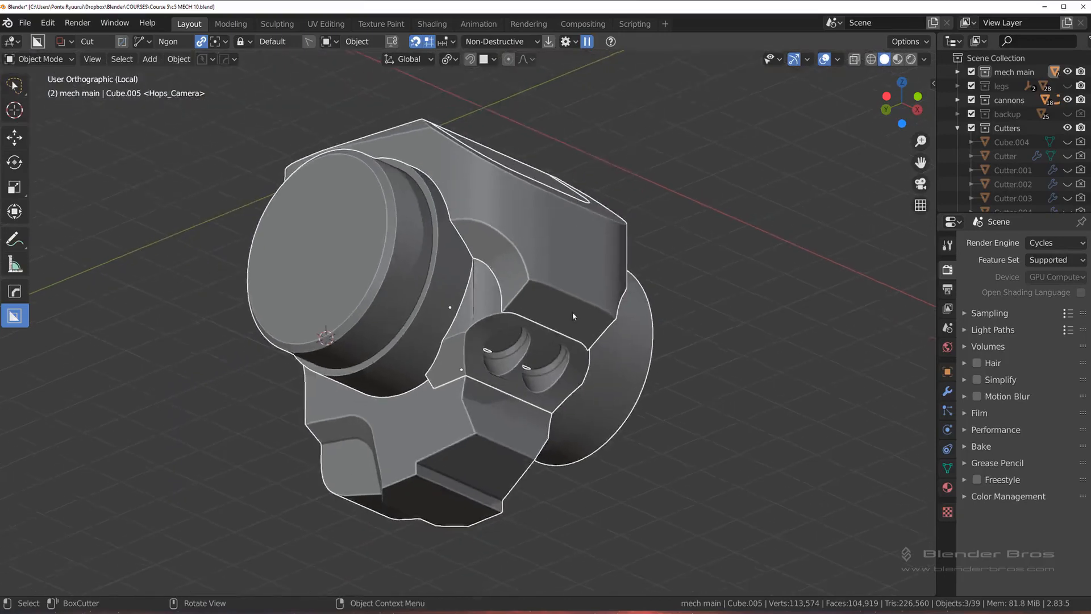
pyautogui.moveTo(572, 312); pyautogui.dragTo(608, 411, button='middle')
pyautogui.click(511, 370)
pyautogui.press('KP_Divide')
pyautogui.press('KP_Divide')
pyautogui.press('KP_Divide')
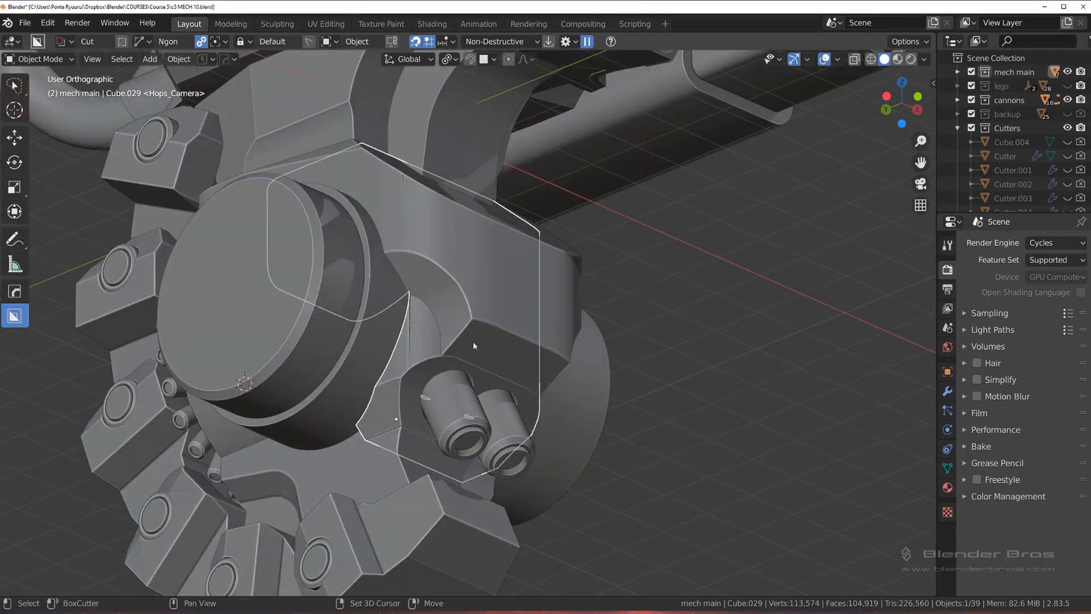
# Step: Isolate the front block, side cylinder and central body with MACHIN3 Focus, and narrow the focus to the front block alone
pyautogui.keyDown('shift'); pyautogui.click(469, 325); pyautogui.keyUp('shift')
pyautogui.keyDown('shift'); pyautogui.click(326, 320); pyautogui.keyUp('shift')
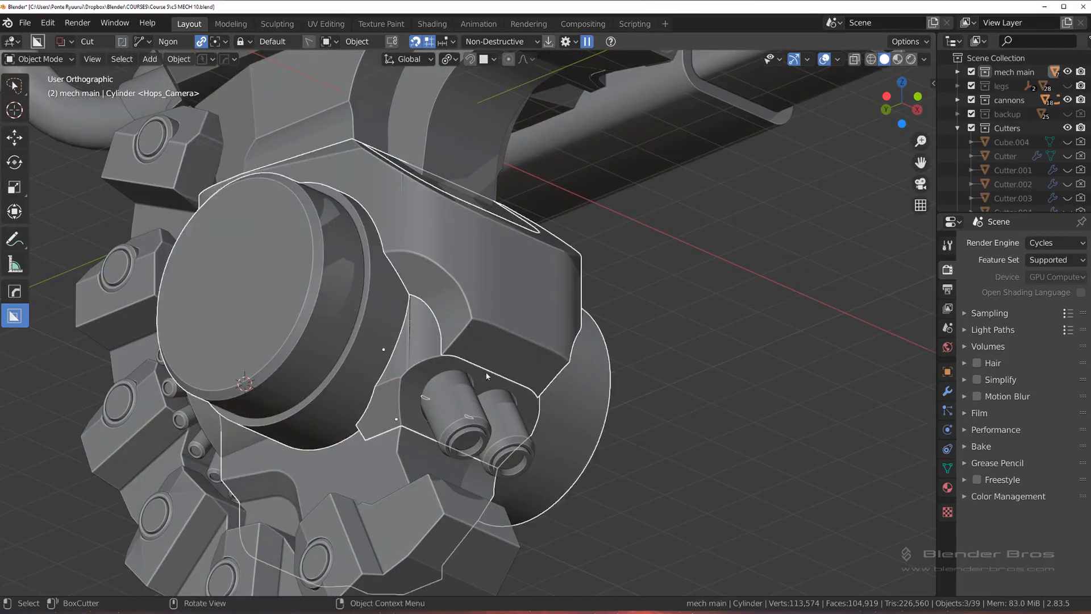
pyautogui.moveTo(487, 375)
pyautogui.mouseDown(button='middle')
pyautogui.moveTo(503, 384)
pyautogui.moveTo(488, 387)
pyautogui.mouseUp(button='middle')
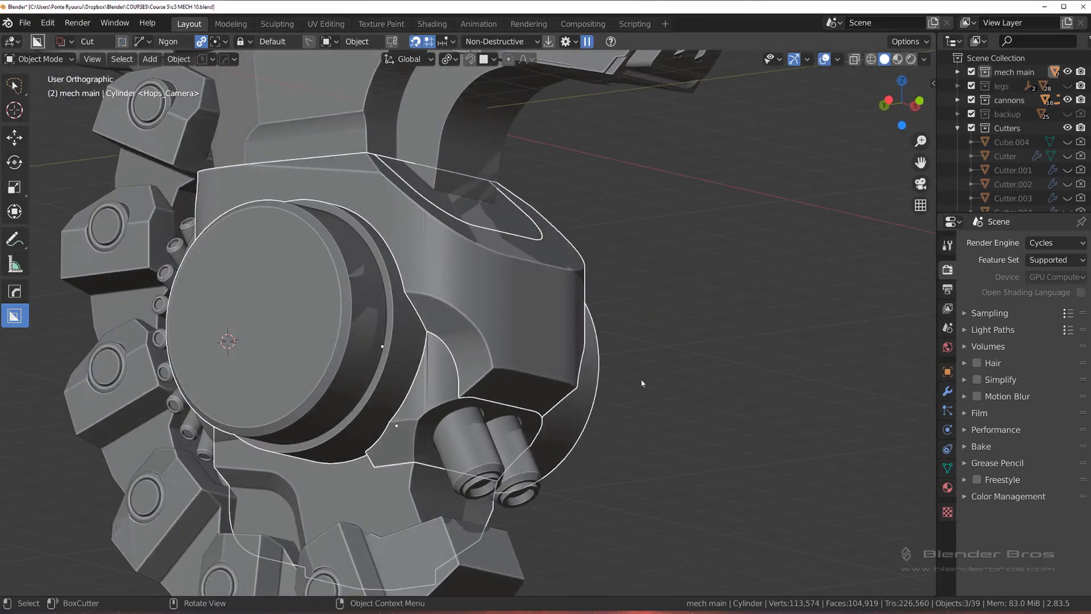
pyautogui.press('f')
pyautogui.moveTo(668, 360); pyautogui.dragTo(443, 342, button='middle')
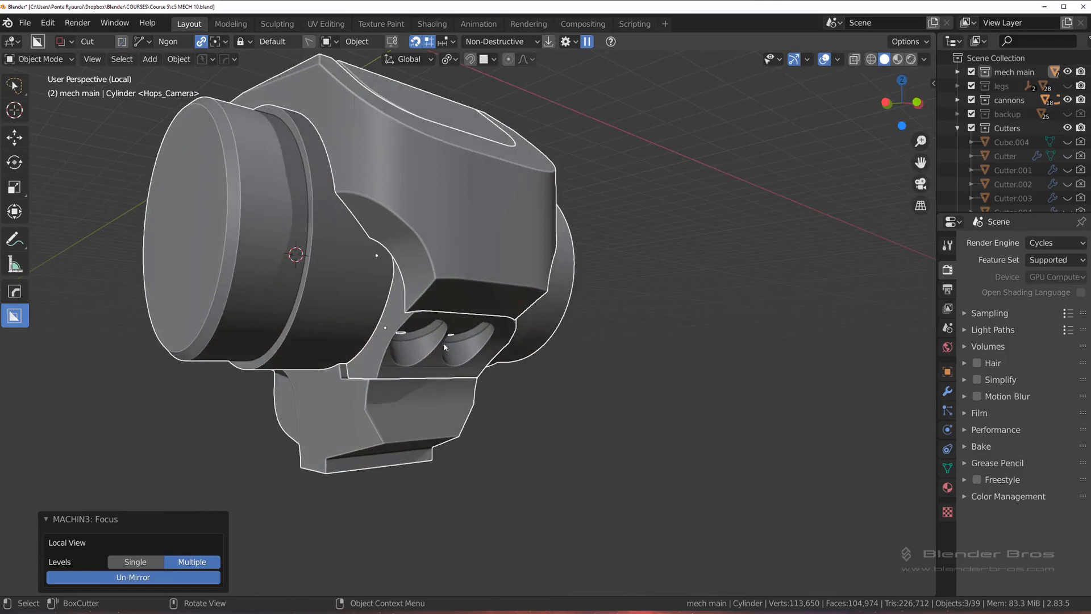
pyautogui.click(398, 329)
pyautogui.press('f')
# Step: Use Bool Scroll on the front block to reveal and select its twin-cylinder cutter
pyautogui.moveTo(587, 372); pyautogui.dragTo(598, 230, button='middle')
pyautogui.keyDown('shift'); pyautogui.moveTo(541, 367); pyautogui.dragTo(476, 306, button='middle'); pyautogui.keyUp('shift')
pyautogui.scroll(3, 471, 311)
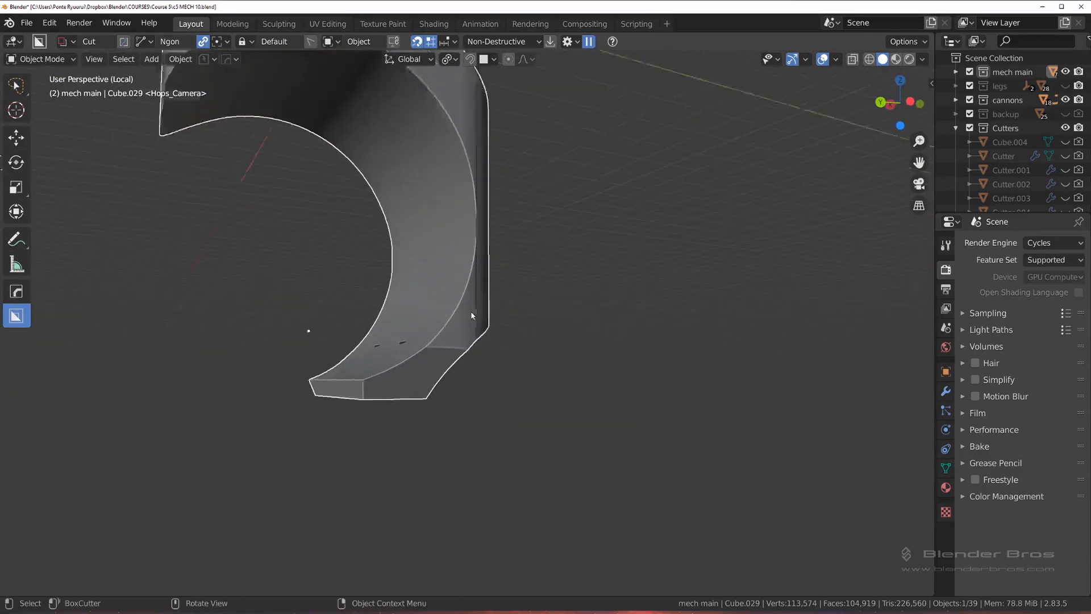
pyautogui.press('q')
pyautogui.click(483, 342)
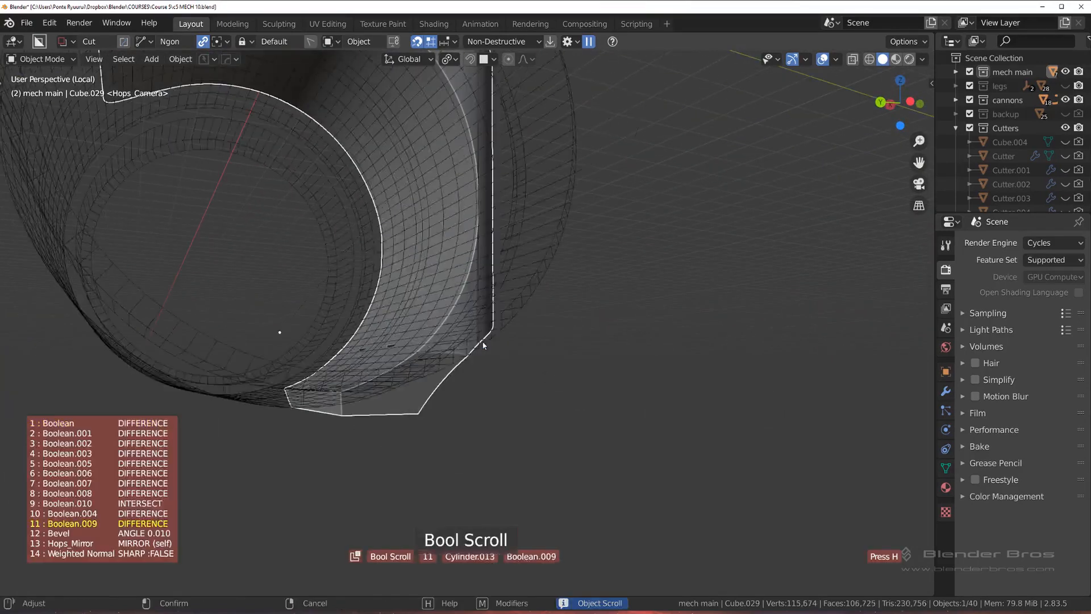
pyautogui.scroll(1, 484, 345)
pyautogui.click(484, 345)
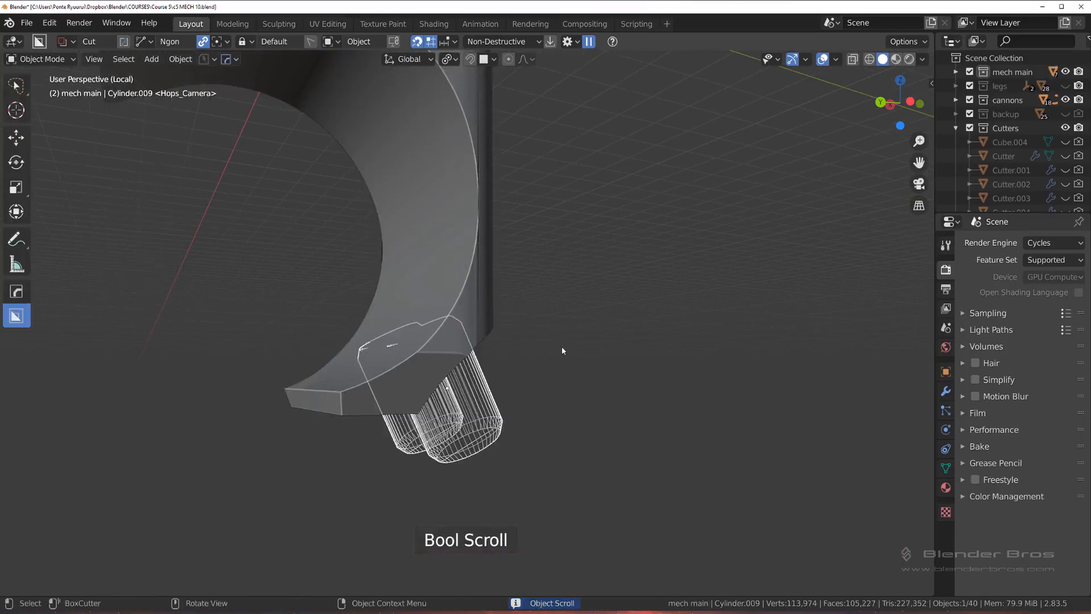
# Step: Move the twin-cylinder cutter about 0.052 m along its local Z axis
pyautogui.press('g')
pyautogui.press('z')
pyautogui.press('z')
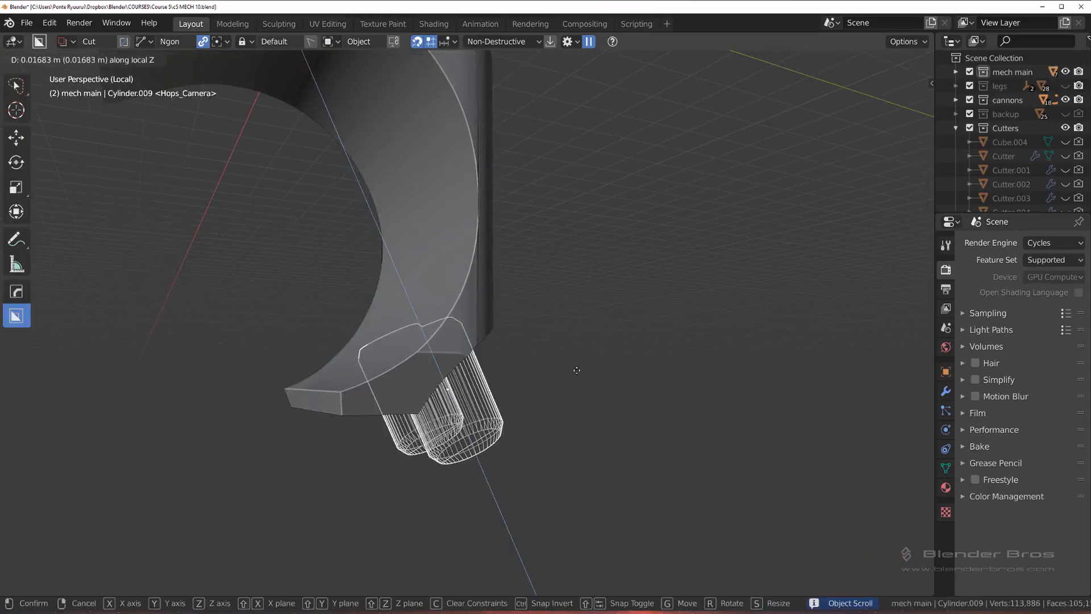
pyautogui.click(425, 349)
pyautogui.moveTo(501, 358); pyautogui.dragTo(516, 313, button='middle')
pyautogui.scroll(5, 516, 317)
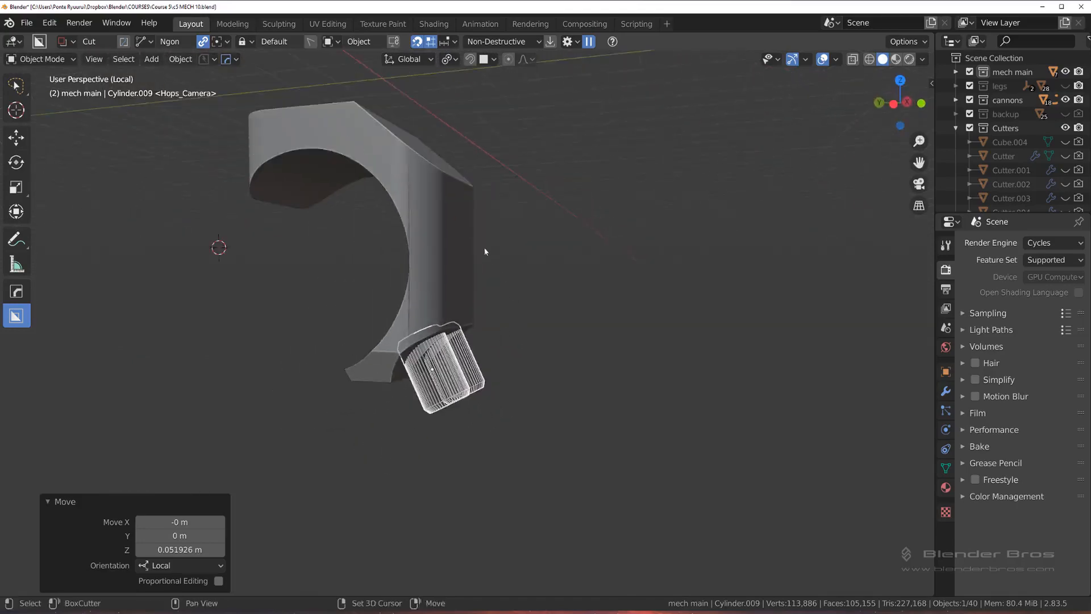
# Step: Check the vertical seam on the front block's side and apply the block's modifiers with Smart Apply
pyautogui.moveTo(492, 267); pyautogui.dragTo(484, 338, button='middle')
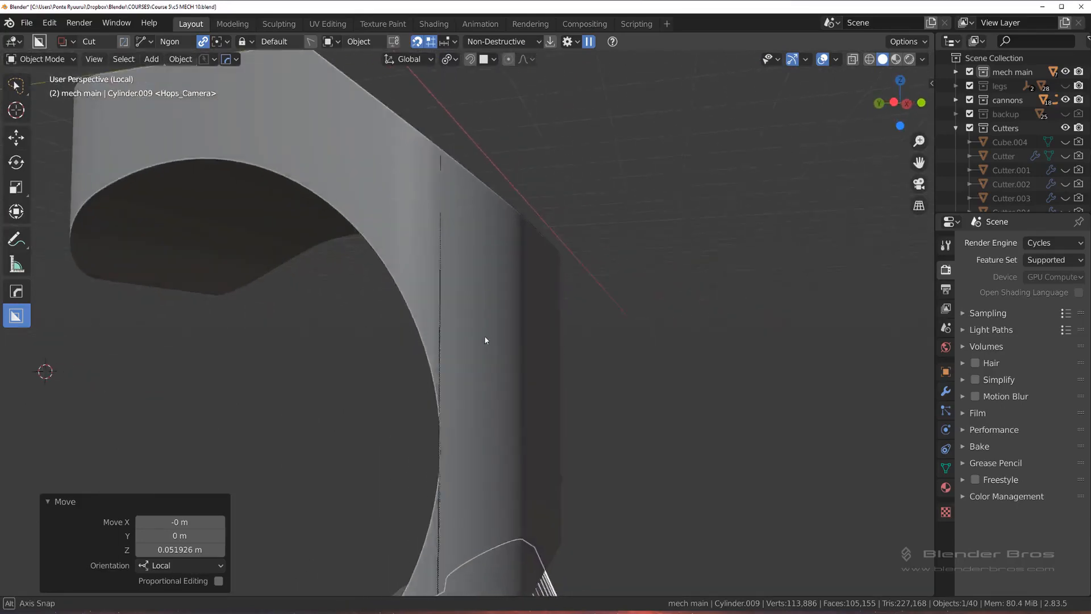
pyautogui.scroll(3, 486, 320)
pyautogui.scroll(-4, 470, 294)
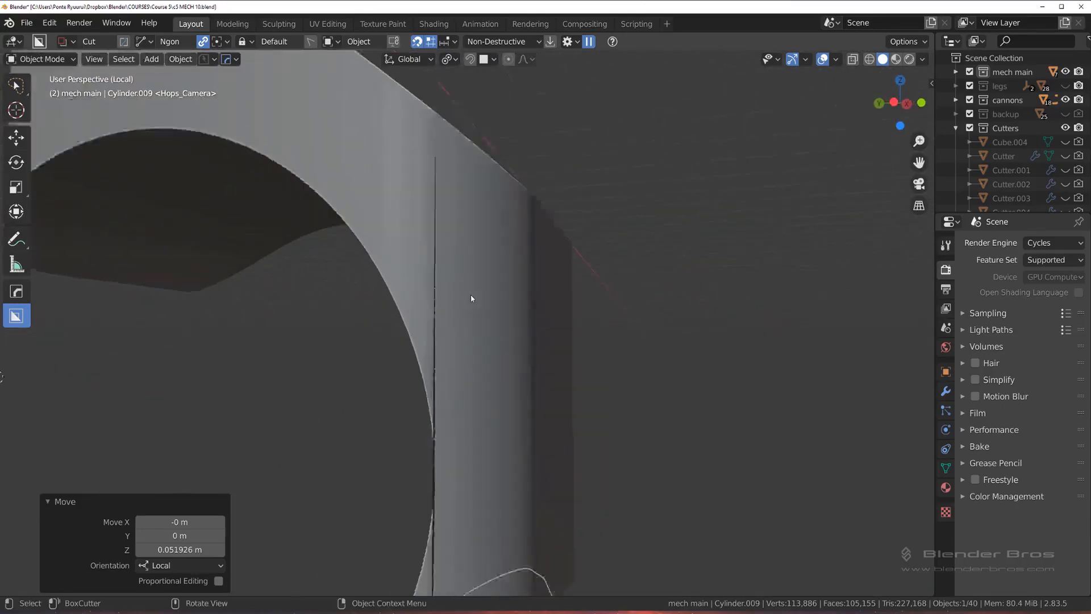
pyautogui.click(471, 299)
pyautogui.scroll(-3, 471, 307)
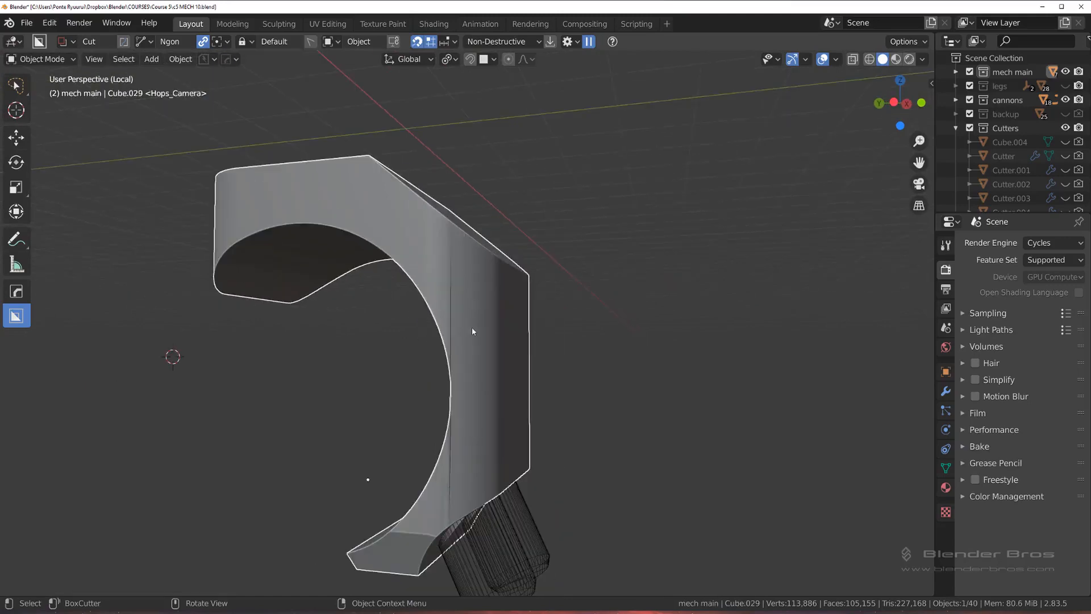
pyautogui.press('q')
pyautogui.moveTo(482, 352)
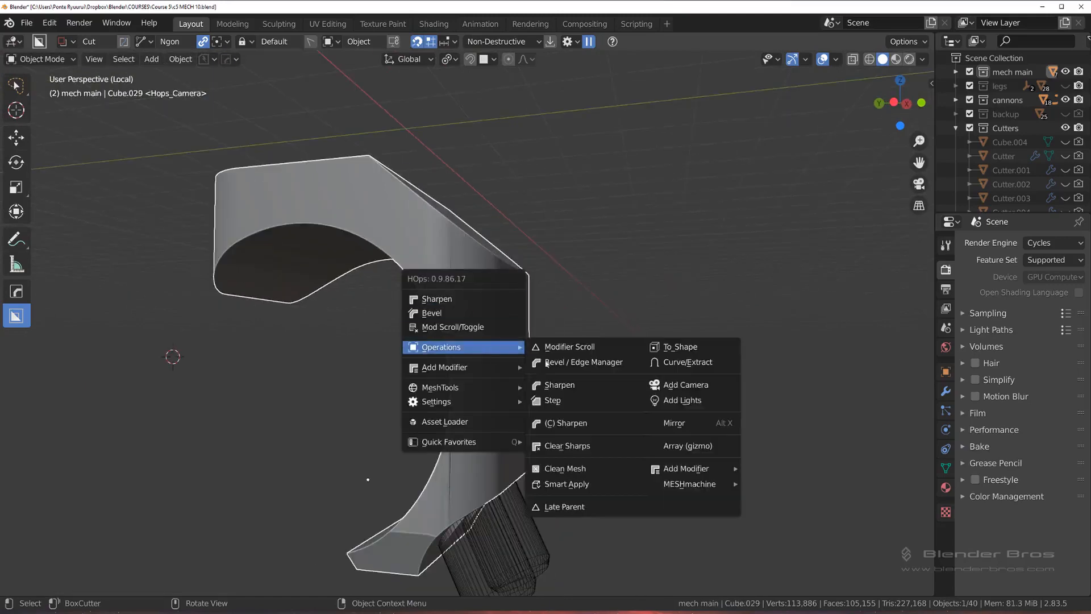
pyautogui.click(597, 487)
# Step: Examine the front block's applied mesh in Edit Mode around the curved side and circular cutout, and return to Object Mode
pyautogui.moveTo(619, 315); pyautogui.dragTo(492, 365, button='middle')
pyautogui.press('Tab')
pyautogui.click(603, 352)
pyautogui.scroll(3, 491, 366)
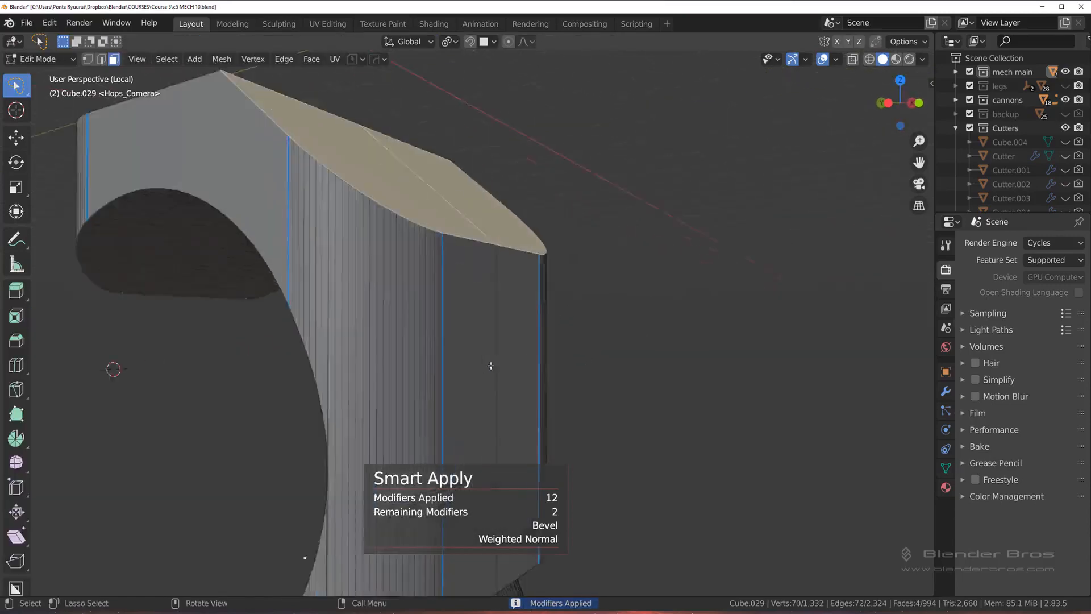
pyautogui.scroll(2, 491, 365)
pyautogui.moveTo(479, 292); pyautogui.dragTo(495, 307, button='middle')
pyautogui.scroll(-4, 495, 307)
pyautogui.scroll(4, 350, 308)
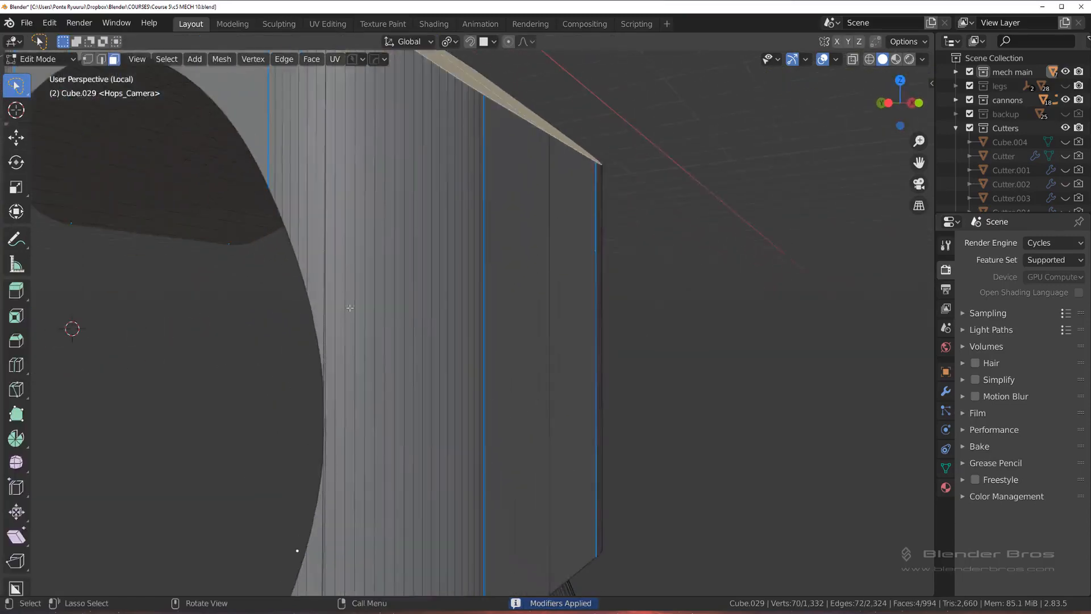
pyautogui.scroll(-5, 349, 308)
pyautogui.press('KP_3')
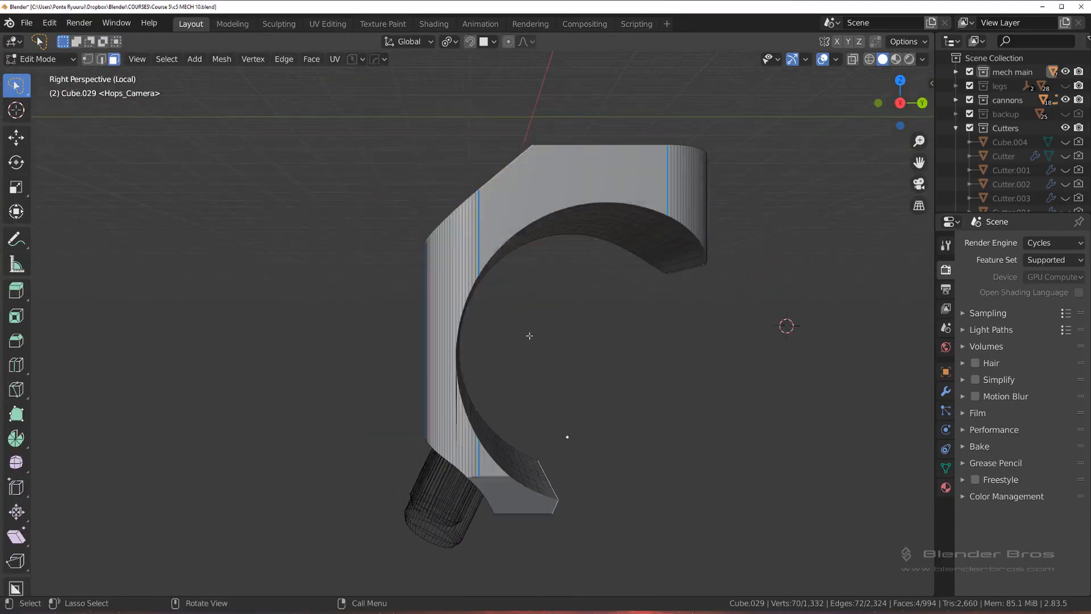
pyautogui.press('KP_1')
pyautogui.press('Tab')
# Step: Dice the front block along the Z axis into 18 segments with Knife Project from the front orthographic view
pyautogui.click(509, 224)
pyautogui.press('KP_5')
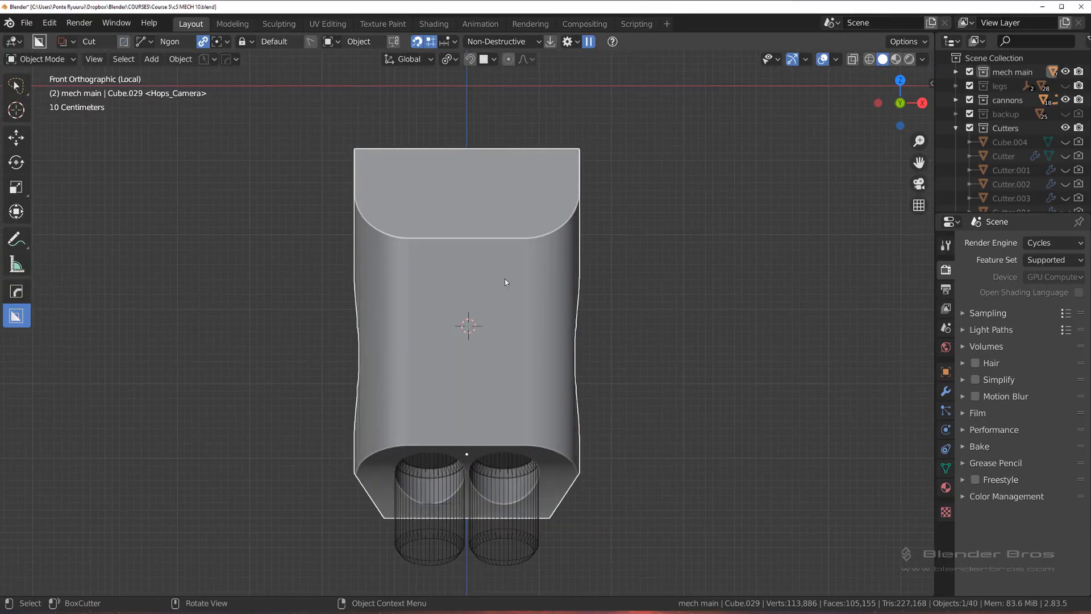
pyautogui.press('q')
pyautogui.moveTo(657, 320)
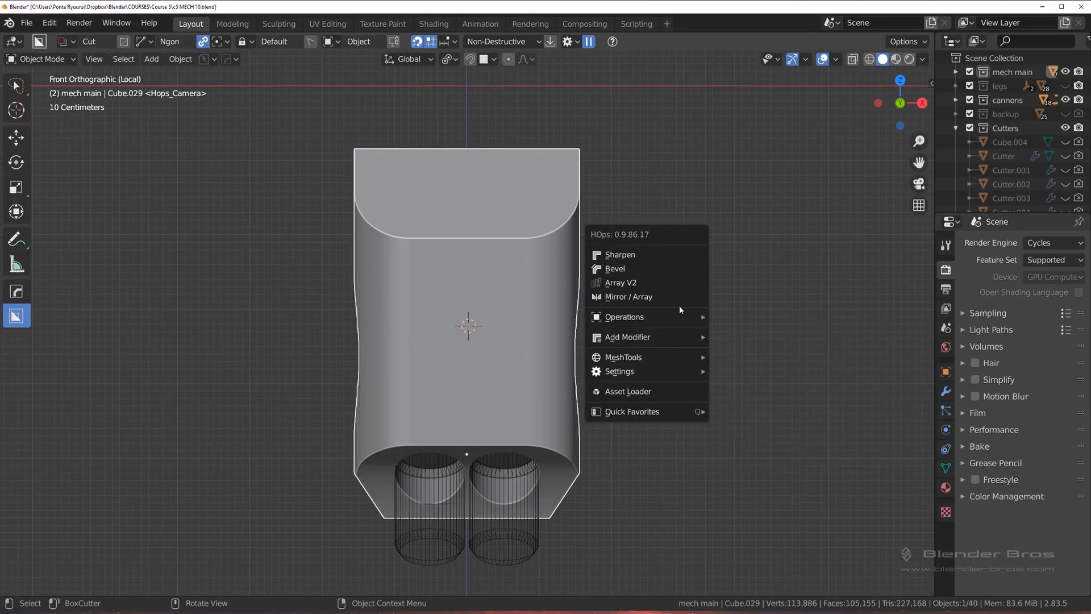
pyautogui.moveTo(676, 358)
pyautogui.click(738, 396)
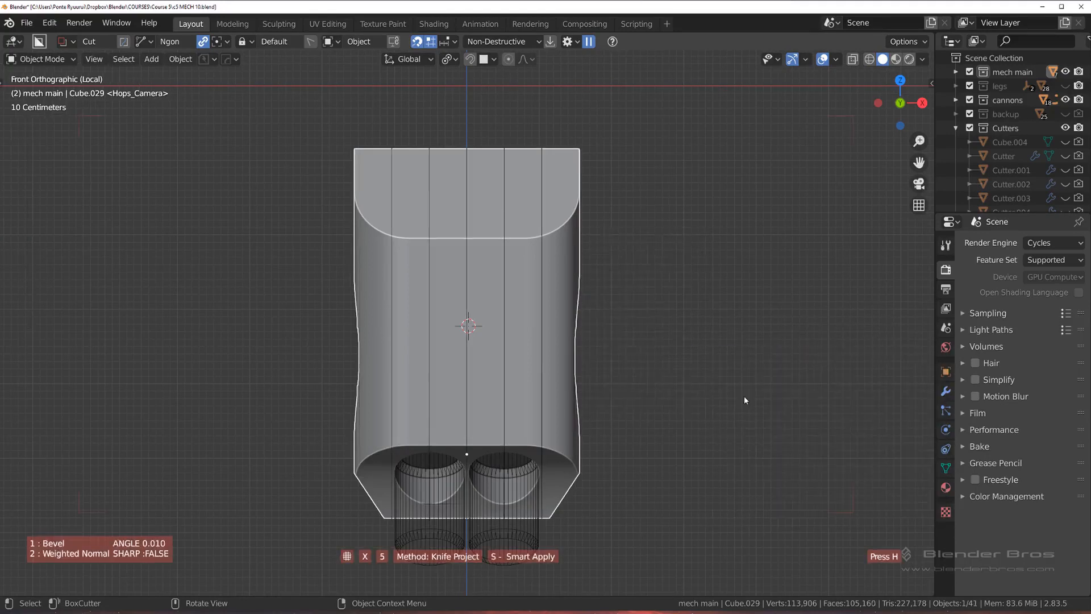
pyautogui.press('x')
pyautogui.press('x')
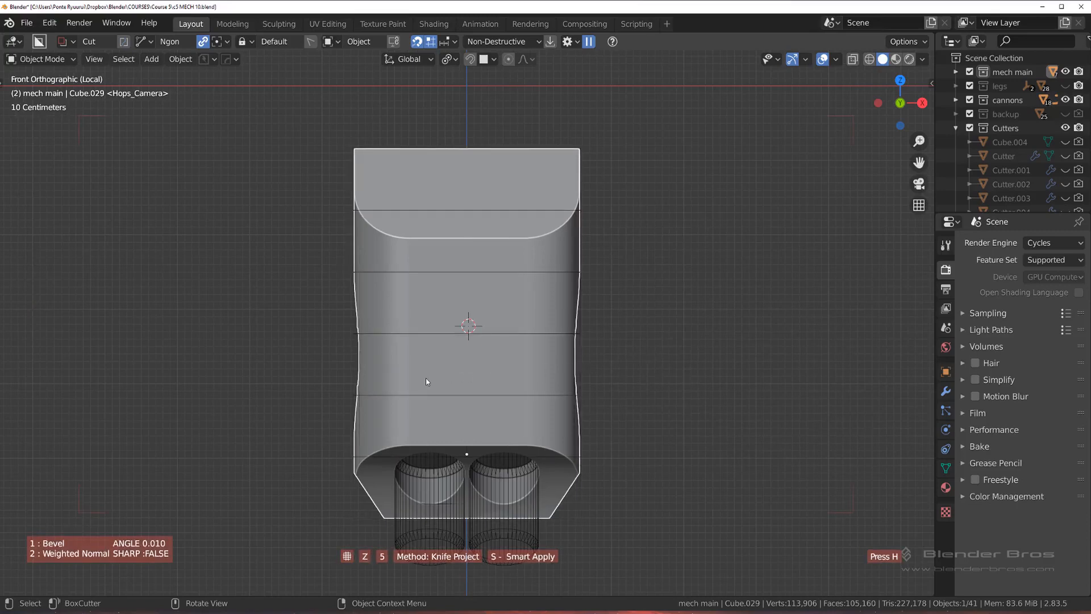
pyautogui.scroll(9, 425, 379)
pyautogui.scroll(4, 428, 379)
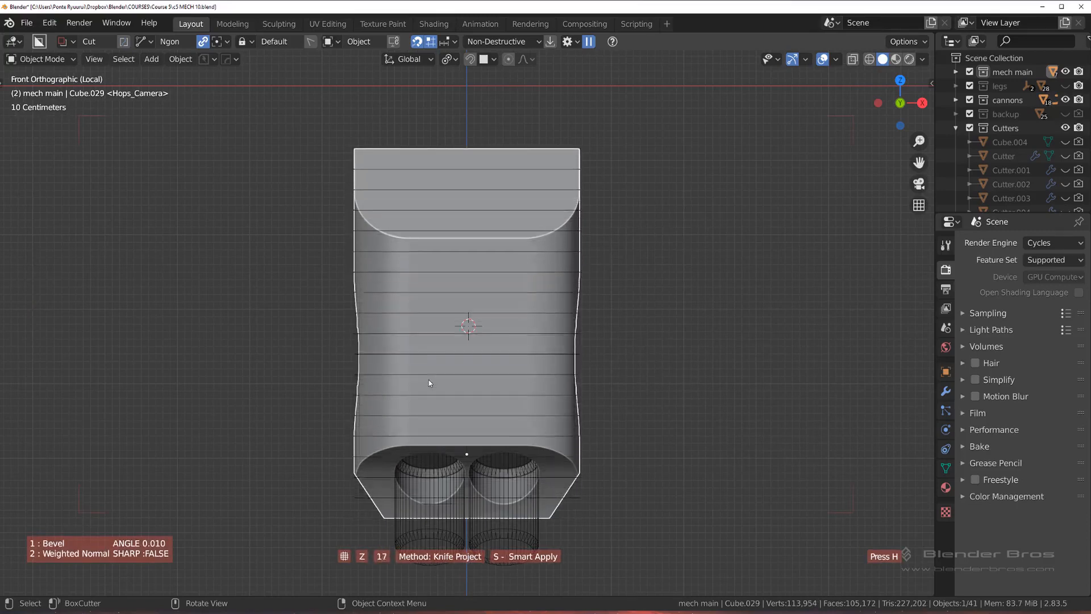
pyautogui.click(429, 379)
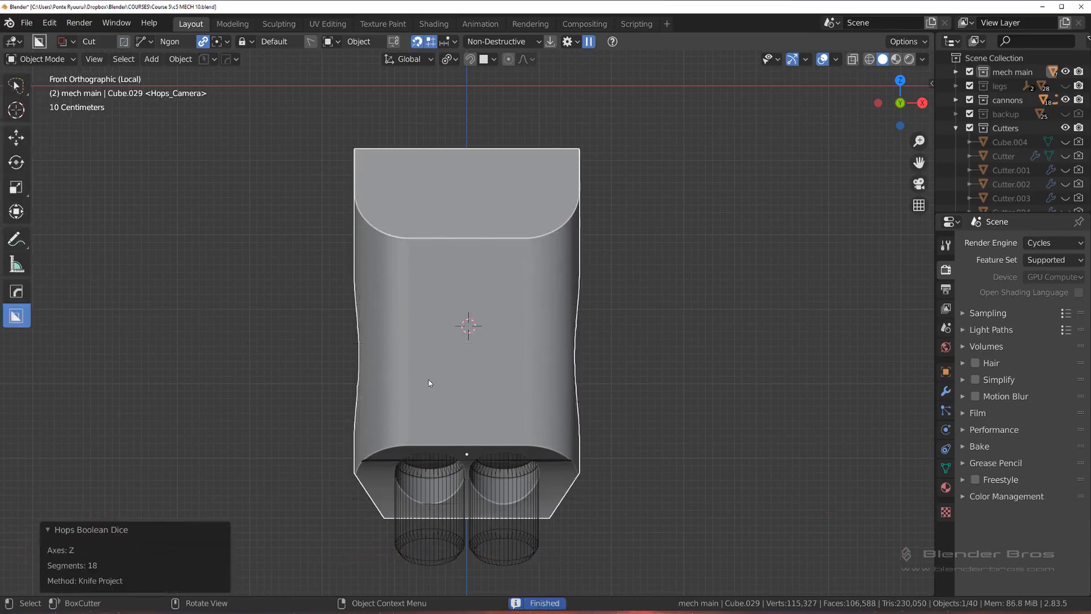
# Step: Enter Edit Mode on the diced front block and select the vertex at the dark sliver beside the circular cutout
pyautogui.moveTo(428, 380); pyautogui.dragTo(550, 418, button='middle')
pyautogui.scroll(5, 609, 370)
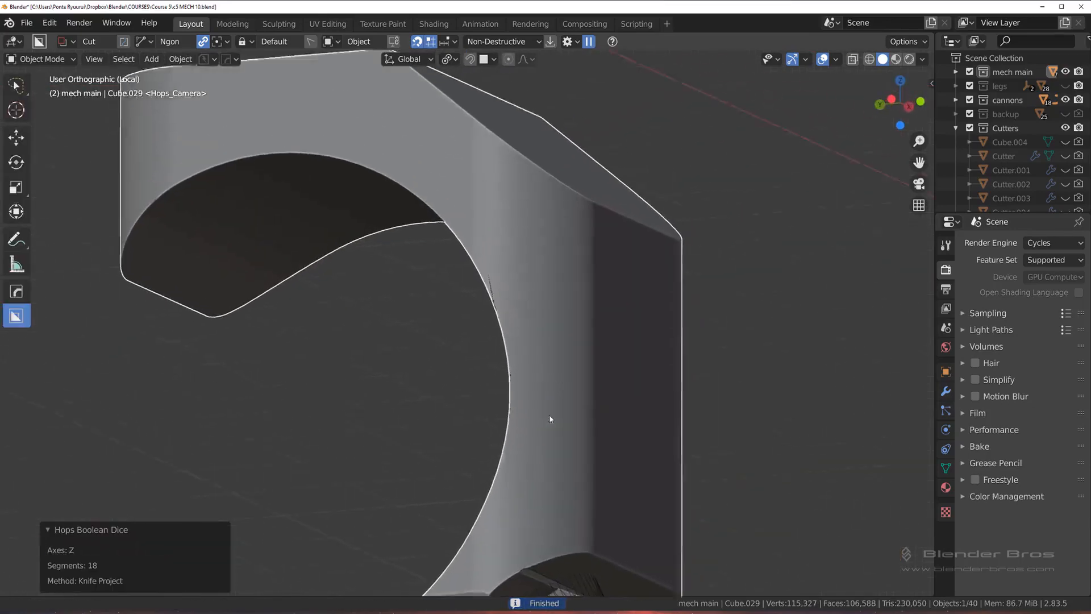
pyautogui.scroll(2, 550, 417)
pyautogui.press('Tab')
pyautogui.click(410, 275)
pyautogui.keyDown('shift'); pyautogui.moveTo(503, 333); pyautogui.dragTo(487, 361, button='middle'); pyautogui.keyUp('shift')
pyautogui.scroll(10, 486, 360)
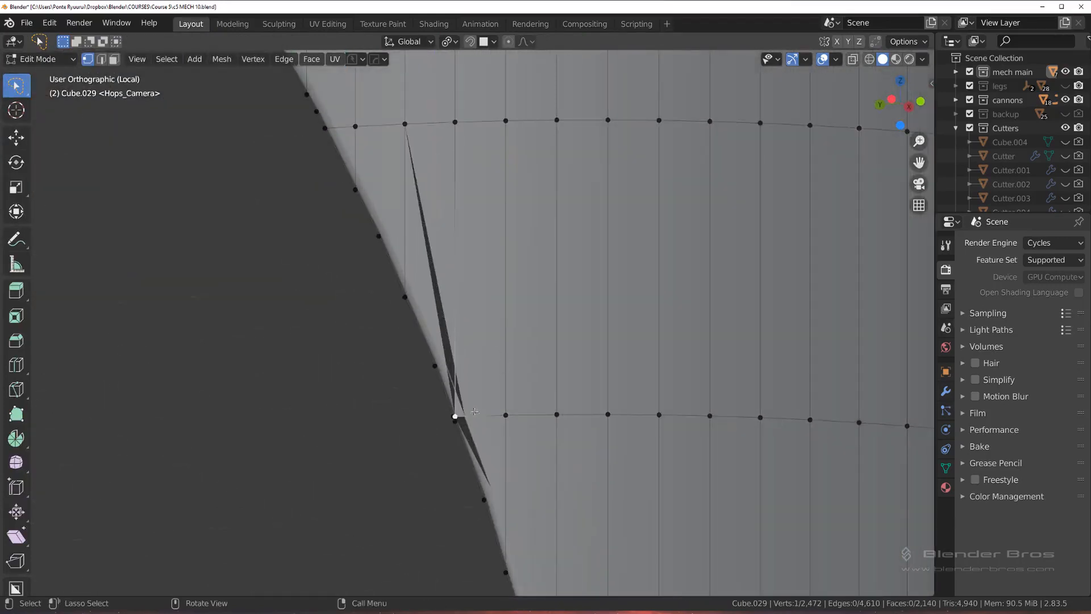
# Step: Try sliding the two nearly overlapping vertices at the cutout edge apart, with factors 0.448 and 0.338
pyautogui.moveTo(475, 411); pyautogui.dragTo(496, 414, button='middle')
pyautogui.hotkey('shift', 'v')
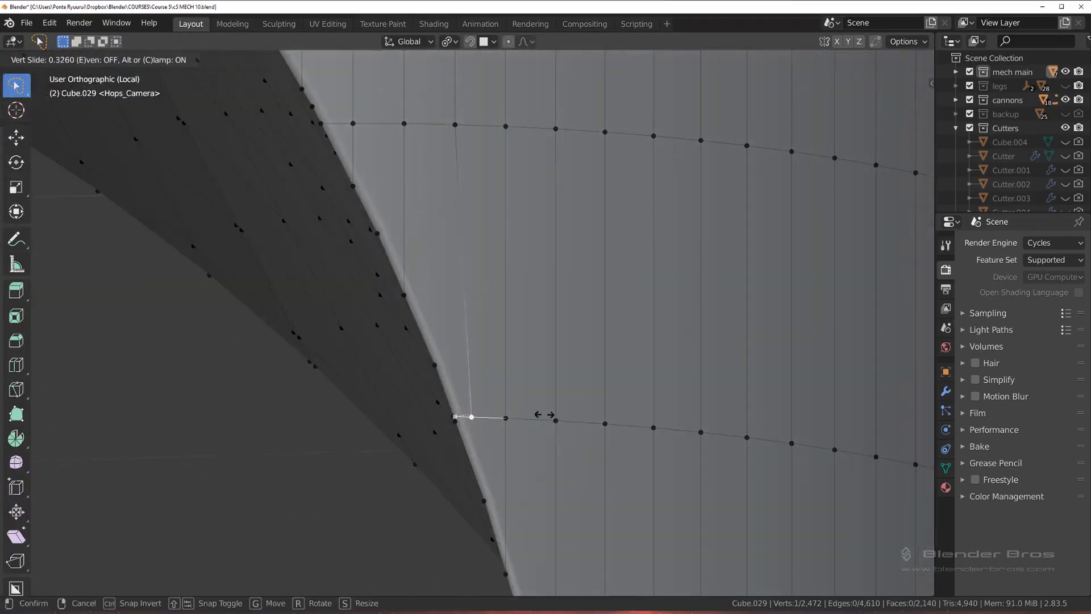
pyautogui.click(505, 427)
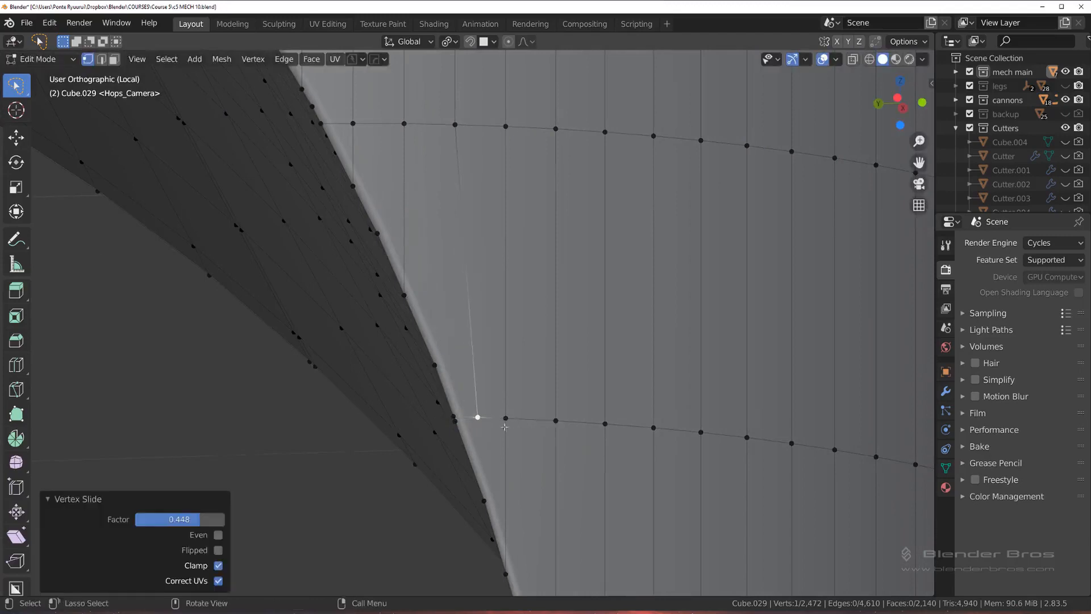
pyautogui.click(454, 422)
pyautogui.hotkey('shift', 'v')
pyautogui.click(517, 468)
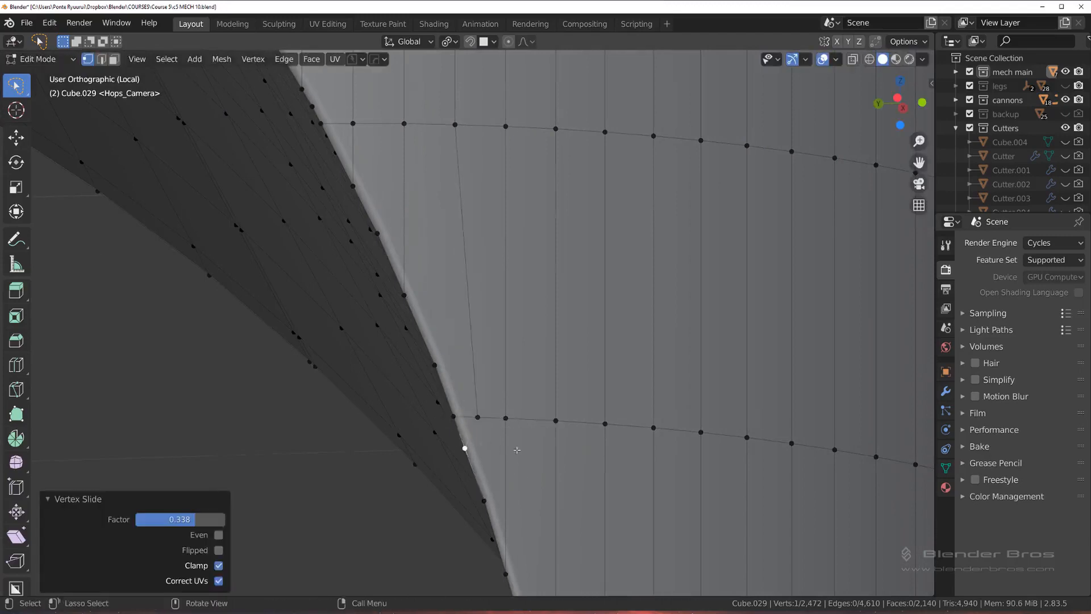
pyautogui.scroll(-2, 499, 371)
pyautogui.scroll(-3, 460, 341)
pyautogui.scroll(3, 498, 367)
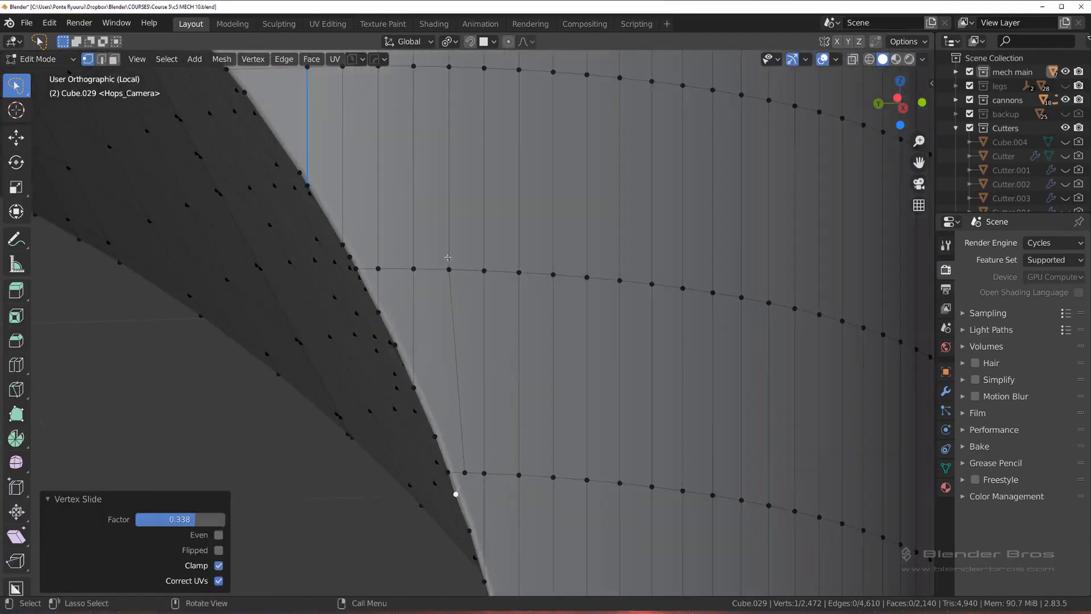
pyautogui.keyDown('shift'); pyautogui.moveTo(474, 398); pyautogui.dragTo(457, 324, button='middle'); pyautogui.keyUp('shift')
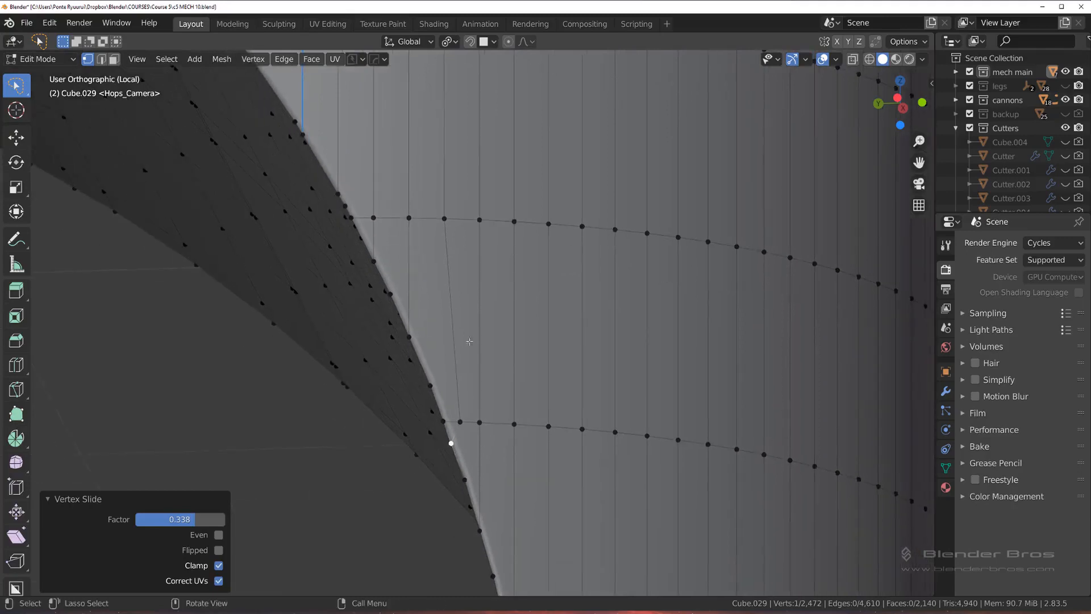
# Step: Undo both vertex slides at the cutout edge and look over the dark sliver there again
pyautogui.hotkey('ctrl', 'z')
pyautogui.hotkey('ctrl', 'z')
pyautogui.scroll(2, 486, 395)
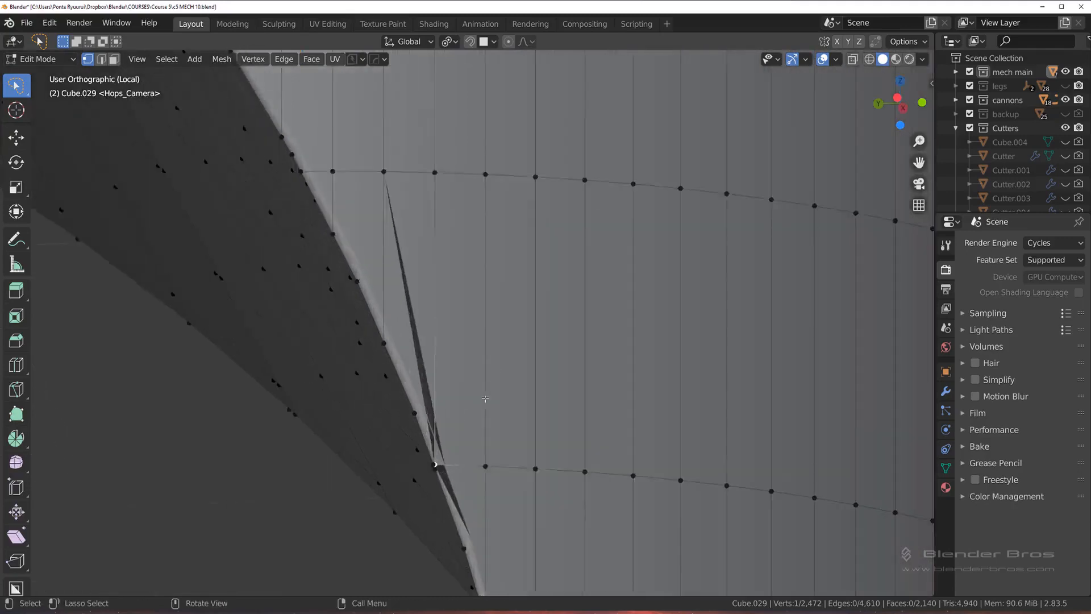
pyautogui.keyDown('shift'); pyautogui.moveTo(483, 396); pyautogui.dragTo(457, 324, button='middle'); pyautogui.keyUp('shift')
pyautogui.scroll(3, 451, 321)
pyautogui.scroll(-3, 448, 244)
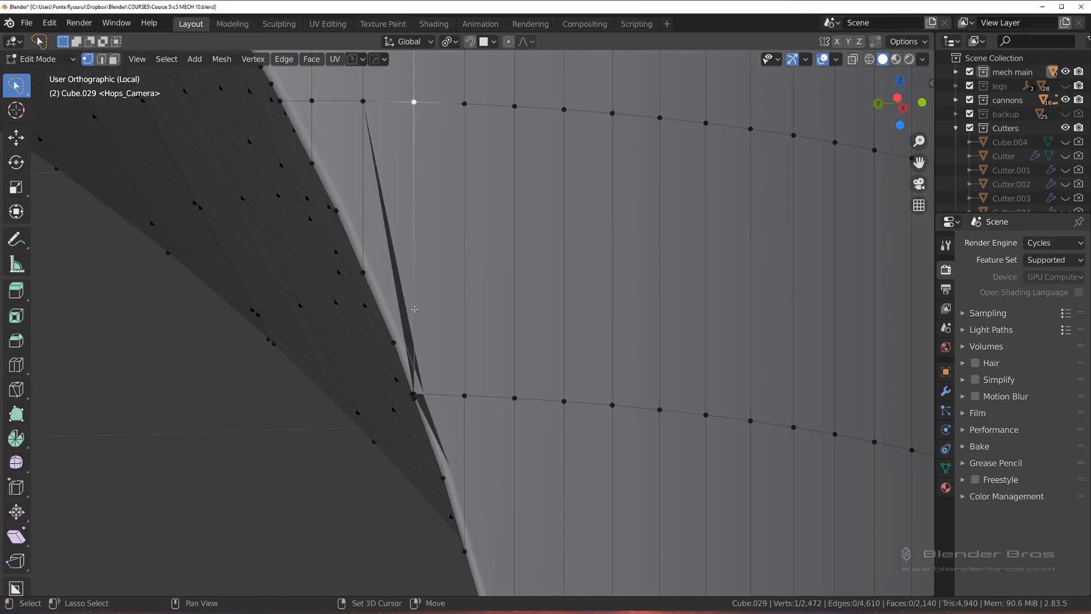
# Step: Connect the selected vertex to the cutout-edge vertex beside the dark sliver and remove the redundant vertical edge next to it
pyautogui.press('j')
pyautogui.press('2')
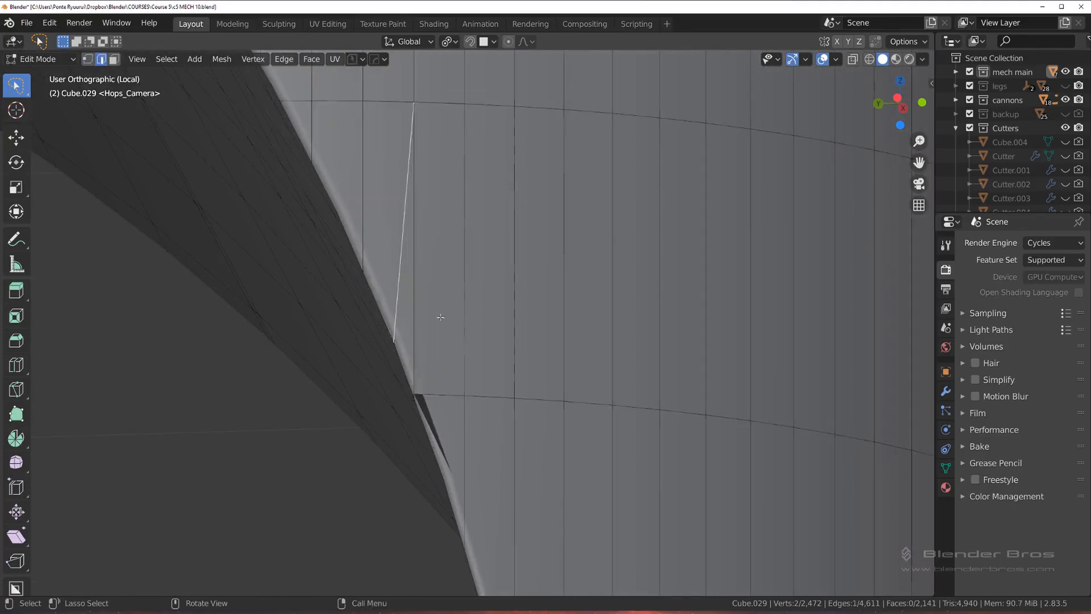
pyautogui.click(417, 294)
pyautogui.press('x')
pyautogui.click(418, 294)
pyautogui.hotkey('ctrl', 'z')
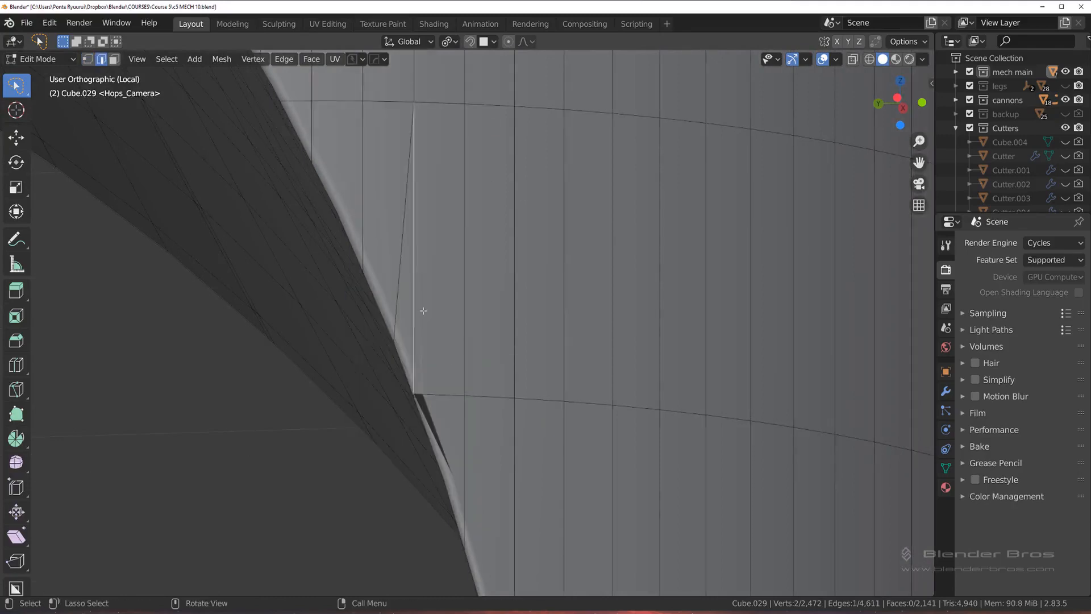
pyautogui.press('x')
pyautogui.click(435, 404)
pyautogui.press('1')
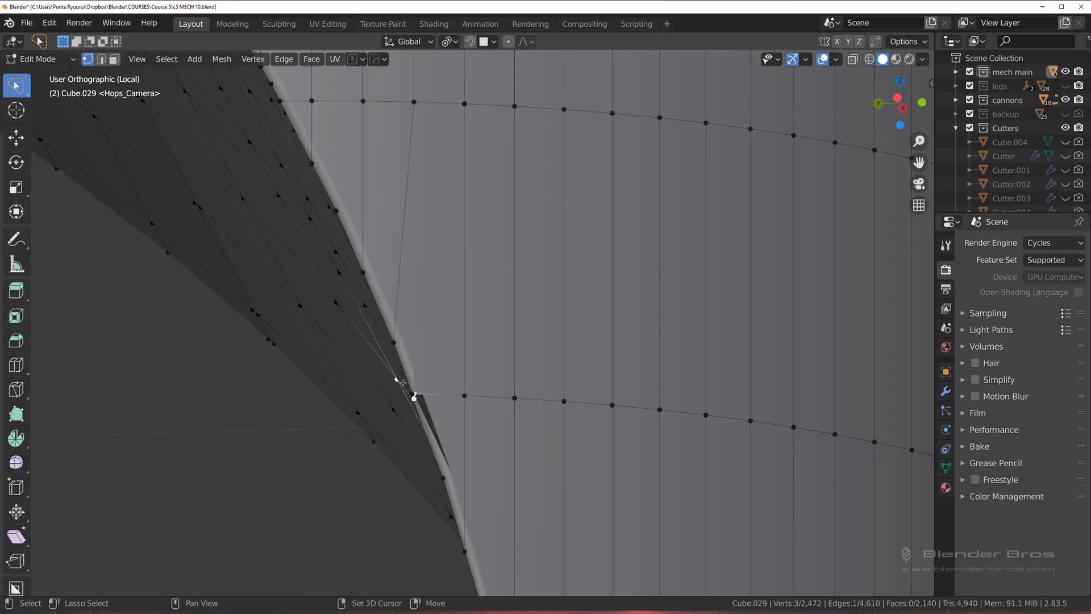
# Step: Merge the nearly overlapping vertices at the sliver into the last one and check the shading in Object Mode
pyautogui.click(414, 396)
pyautogui.press('1')
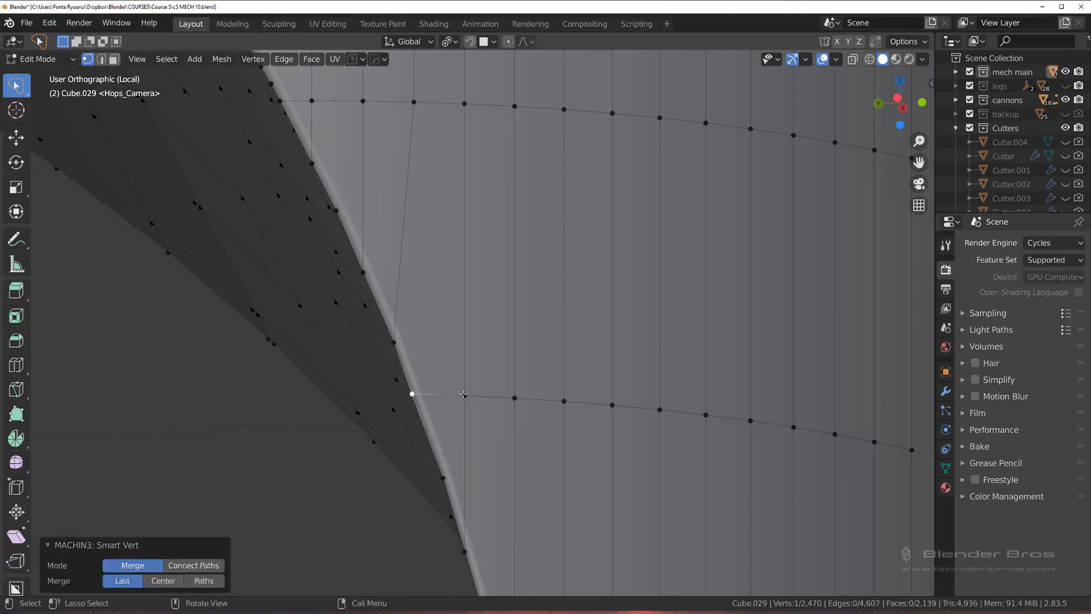
pyautogui.press('Tab')
pyautogui.scroll(-5, 455, 273)
pyautogui.moveTo(475, 307); pyautogui.dragTo(461, 315, button='middle')
pyautogui.scroll(-4, 415, 392)
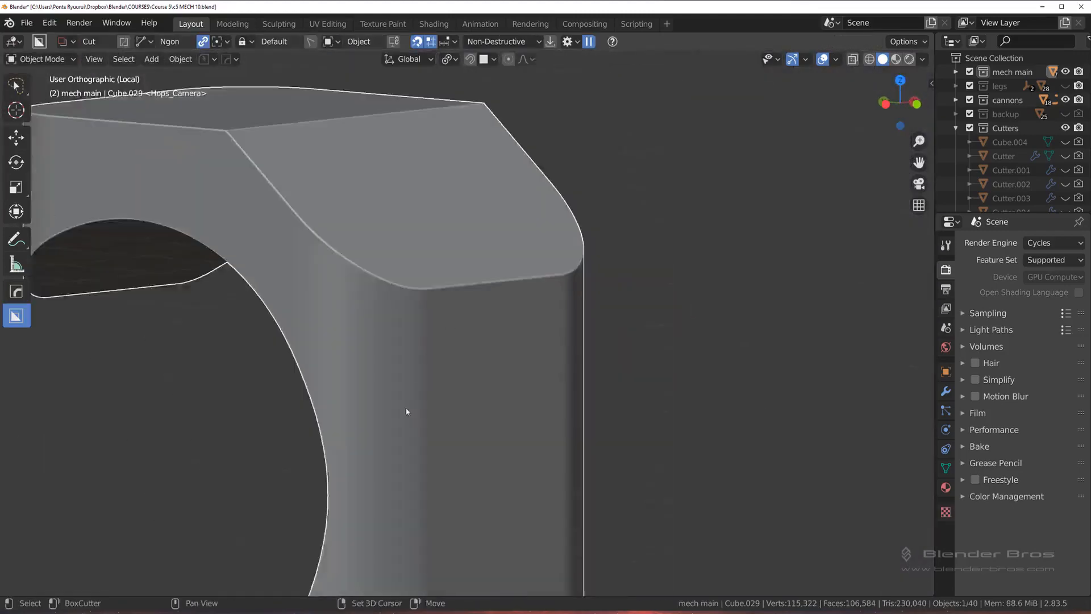
pyautogui.keyDown('shift'); pyautogui.moveTo(407, 410); pyautogui.dragTo(566, 452, button='middle'); pyautogui.keyUp('shift')
# Step: In Edit Mode, slide the vertex crowding the cutout rim at the next dark sliver away from the rim along its horizontal edge
pyautogui.scroll(5, 493, 210)
pyautogui.scroll(4, 546, 273)
pyautogui.press('Tab')
pyautogui.keyDown('shift'); pyautogui.moveTo(471, 208); pyautogui.dragTo(455, 303, button='middle'); pyautogui.keyUp('shift')
pyautogui.scroll(2, 454, 303)
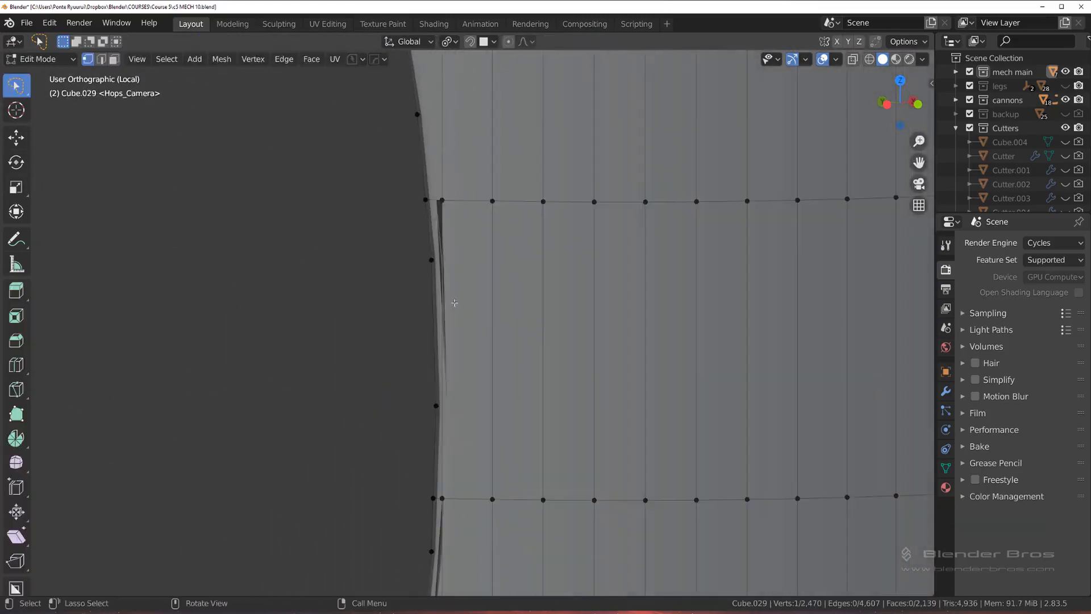
pyautogui.hotkey('shift', 'v')
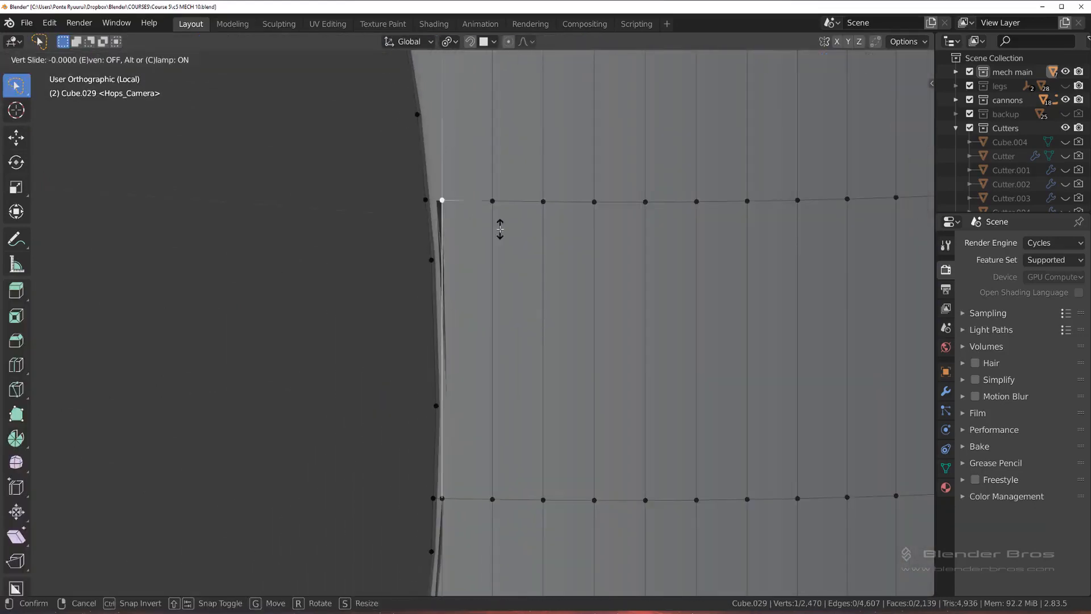
pyautogui.click(448, 444)
# Step: Slide the crowded vertex on the row below away from the cutout rim by about 0.15 and return to Object Mode
pyautogui.click(450, 504)
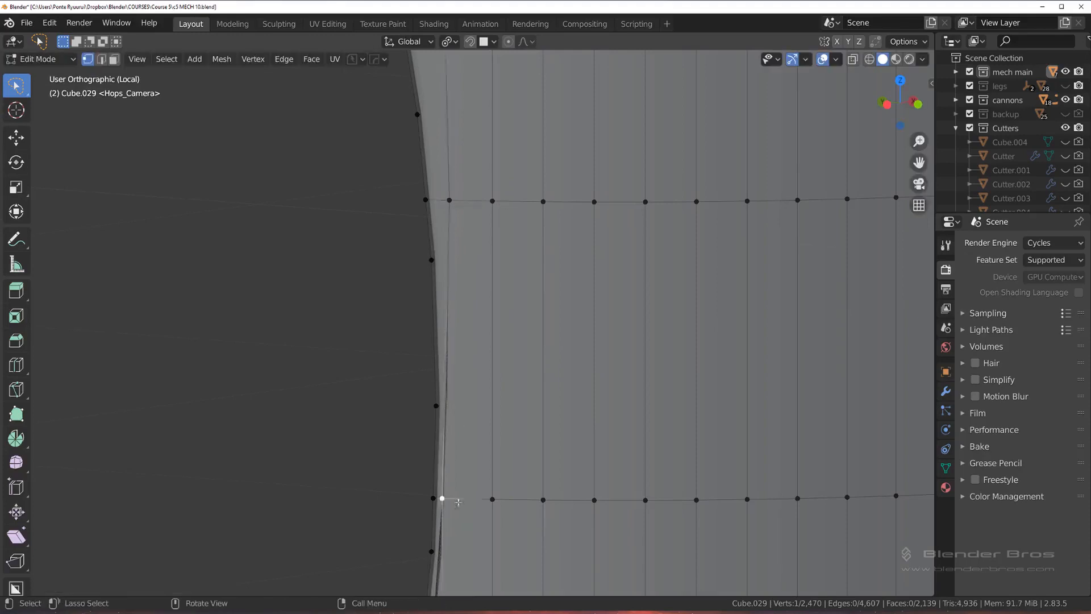
pyautogui.keyDown('shift'); pyautogui.moveTo(492, 464); pyautogui.dragTo(470, 296, button='middle'); pyautogui.keyUp('shift')
pyautogui.hotkey('shift', 'v')
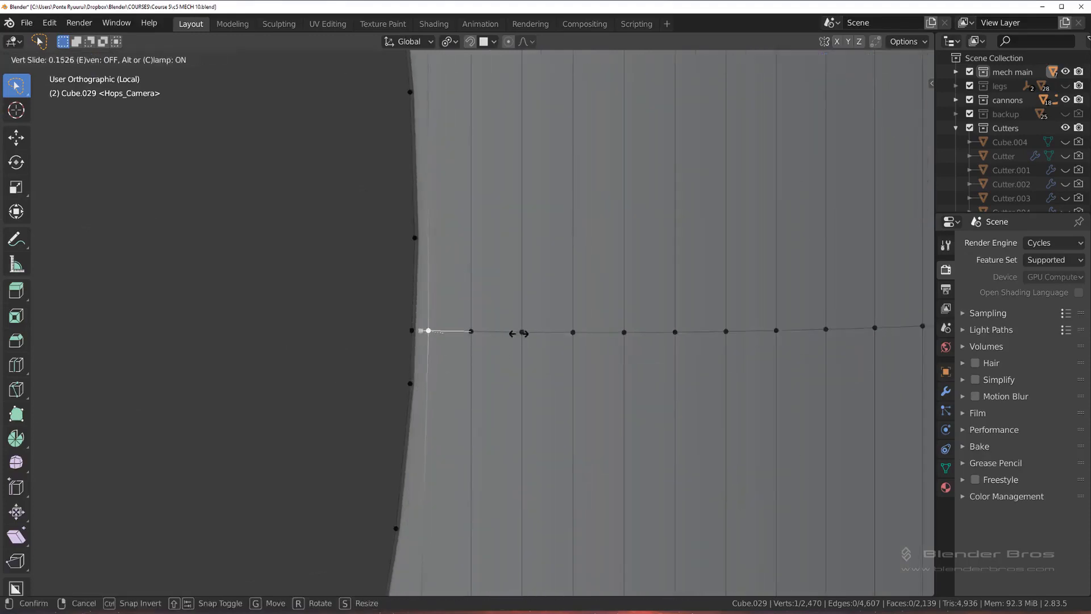
pyautogui.click(517, 334)
pyautogui.scroll(-6, 511, 337)
pyautogui.press('Tab')
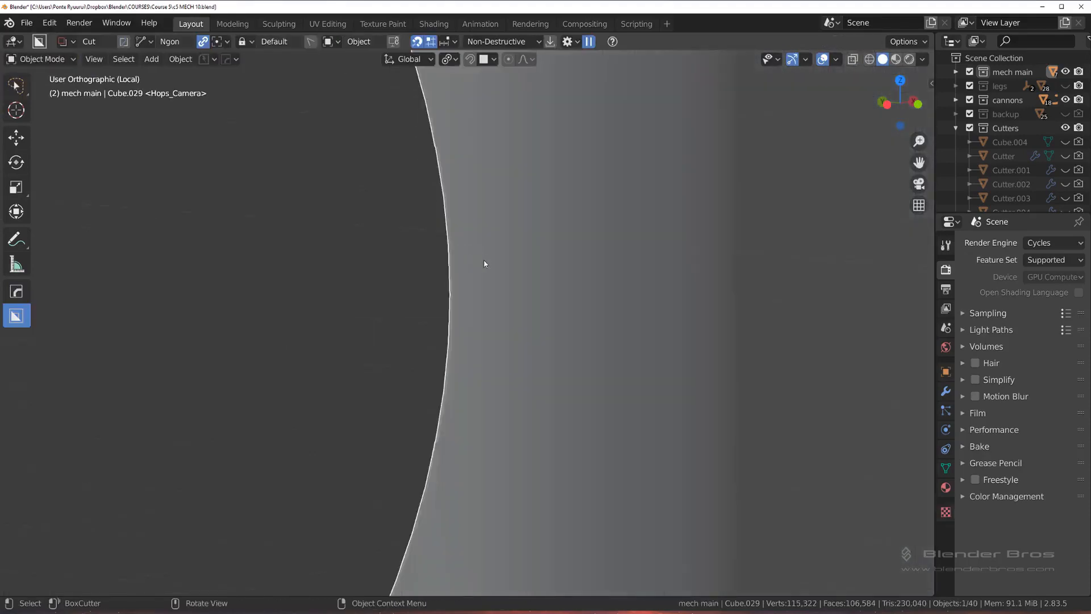
# Step: Reopen the mesh in Edit Mode and merge the two nearly overlapping vertices on the cutout rim, seen from the inner side
pyautogui.click(401, 255)
pyautogui.scroll(-3, 452, 263)
pyautogui.scroll(4, 470, 268)
pyautogui.keyDown('shift'); pyautogui.moveTo(471, 270); pyautogui.dragTo(473, 321, button='middle'); pyautogui.keyUp('shift')
pyautogui.press('Tab')
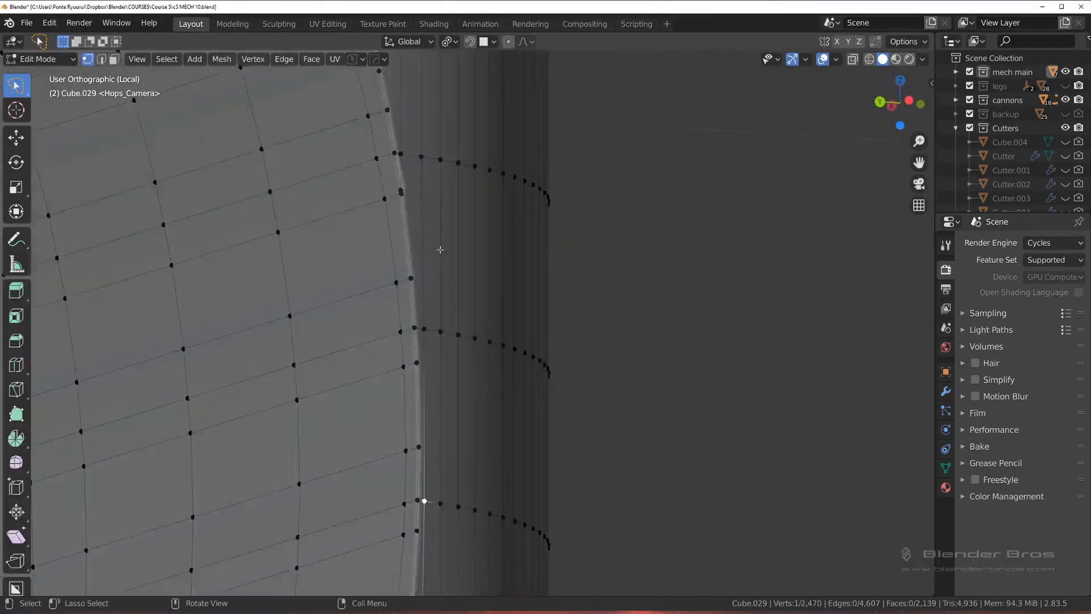
pyautogui.scroll(4, 440, 249)
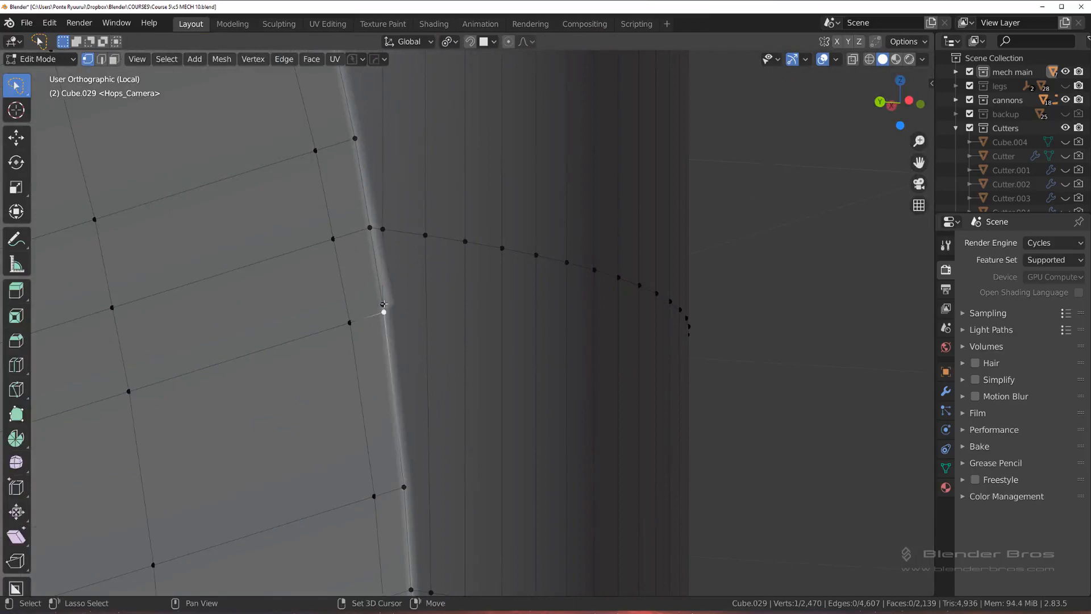
pyautogui.keyDown('shift'); pyautogui.click(385, 304); pyautogui.keyUp('shift')
pyautogui.press('1')
# Step: Slide the vertex sitting close to the cutout rim outward along its horizontal edge by a factor of 0.190
pyautogui.scroll(-5, 463, 316)
pyautogui.moveTo(463, 316); pyautogui.dragTo(422, 304, button='middle')
pyautogui.click(438, 287)
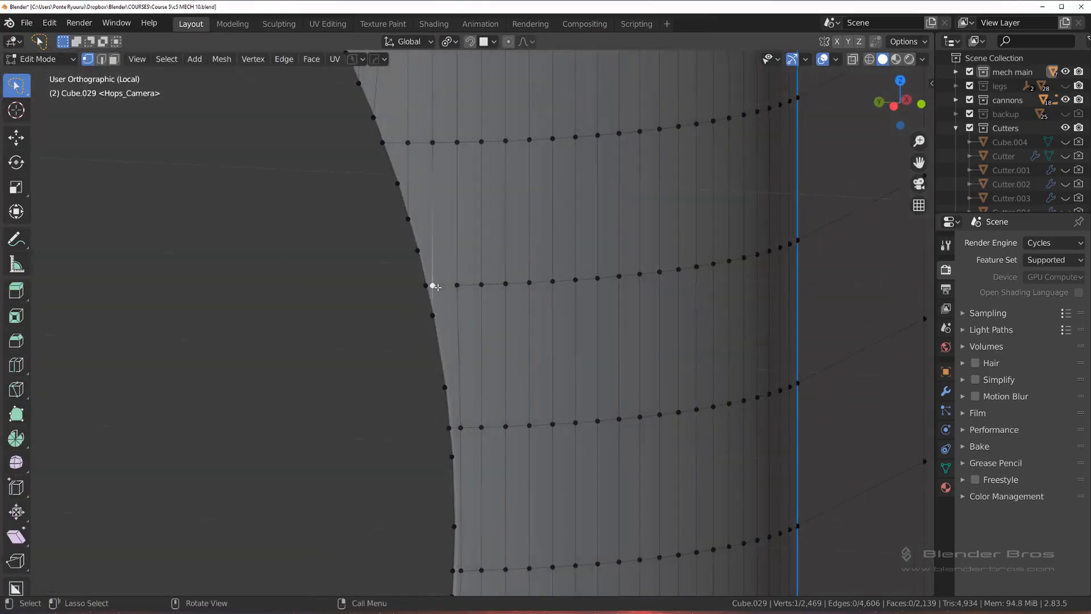
pyautogui.press('g')
pyautogui.press('g')
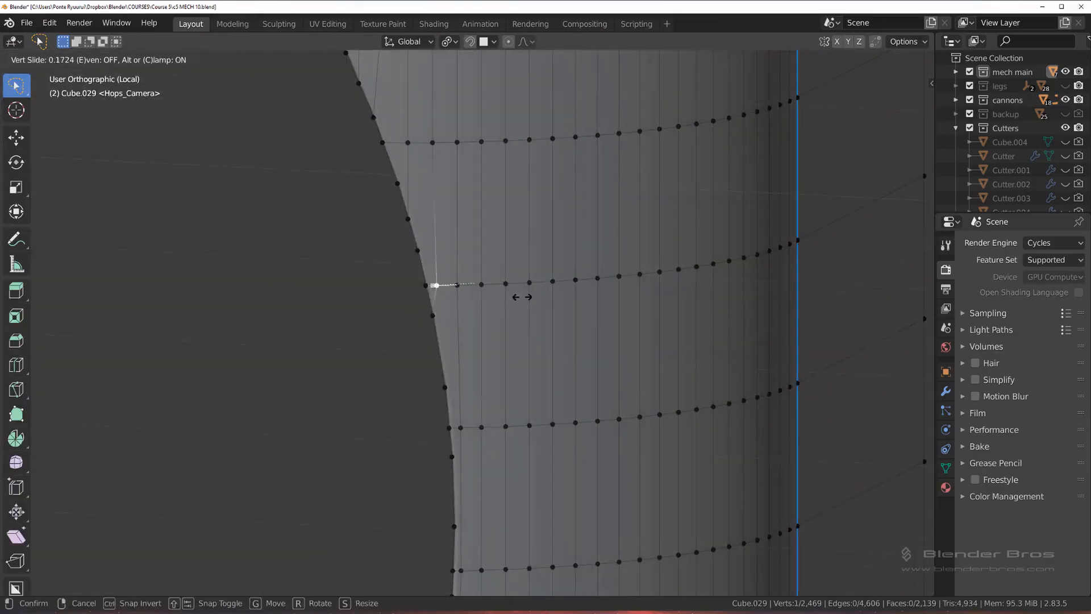
pyautogui.click(523, 297)
# Step: Select the two vertically adjacent vertices closest to the middle of the cutout rim and edge-slide them outward by 0.256
pyautogui.scroll(-2, 514, 293)
pyautogui.keyDown('shift'); pyautogui.moveTo(462, 266); pyautogui.dragTo(394, 115, button='middle'); pyautogui.keyUp('shift')
pyautogui.scroll(2, 421, 235)
pyautogui.moveTo(405, 367); pyautogui.dragTo(402, 335, button='middle')
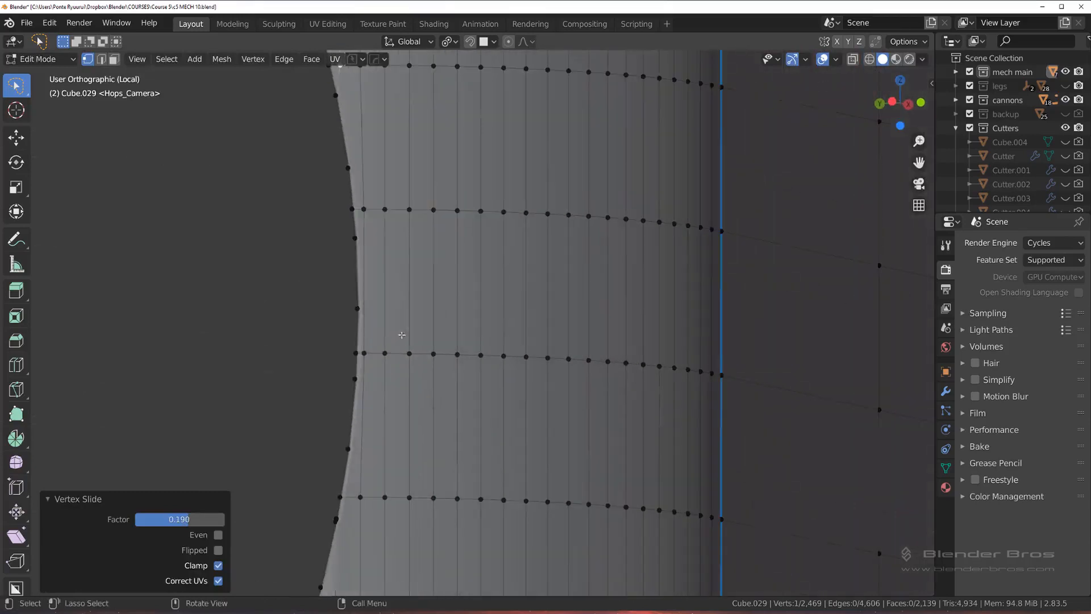
pyautogui.click(365, 357)
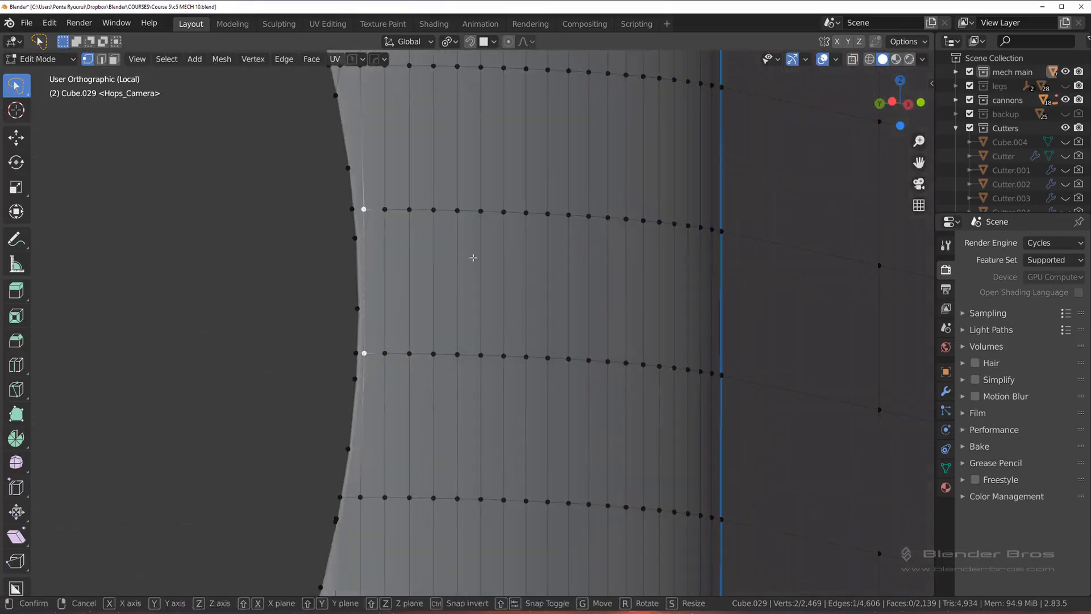
pyautogui.press('g')
pyautogui.press('g')
pyautogui.click(516, 268)
pyautogui.moveTo(516, 268); pyautogui.dragTo(427, 261, button='middle')
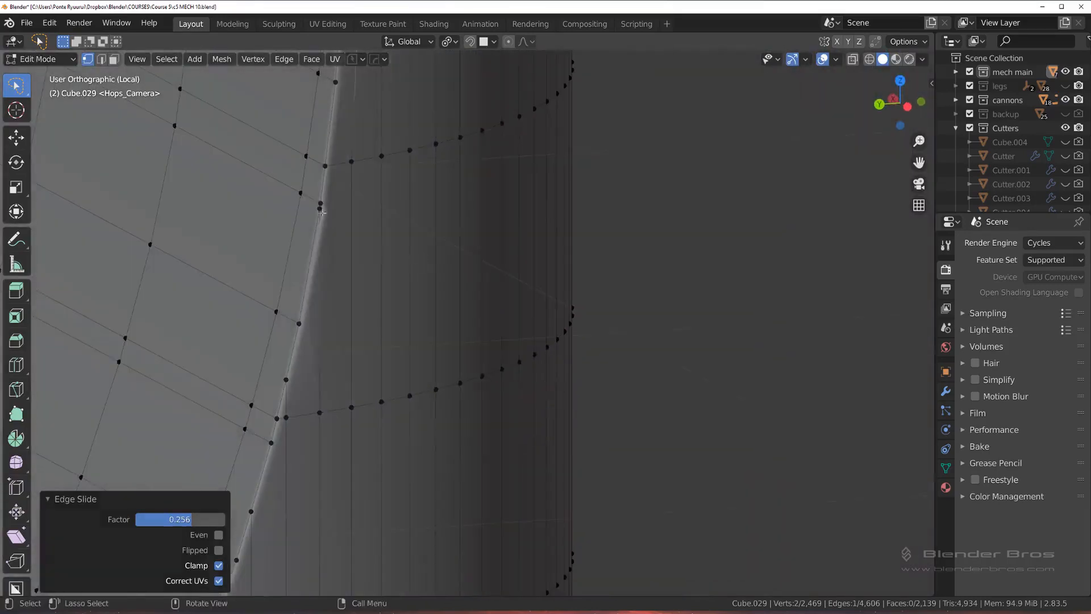
# Step: Merge the two overlapping rim vertices lower on the cutout and slide the crowded vertex below them outward by 0.277
pyautogui.click(321, 210)
pyautogui.keyDown('shift'); pyautogui.click(319, 204); pyautogui.keyUp('shift')
pyautogui.press('1')
pyautogui.keyDown('shift'); pyautogui.moveTo(370, 309); pyautogui.dragTo(414, 179, button='middle'); pyautogui.keyUp('shift')
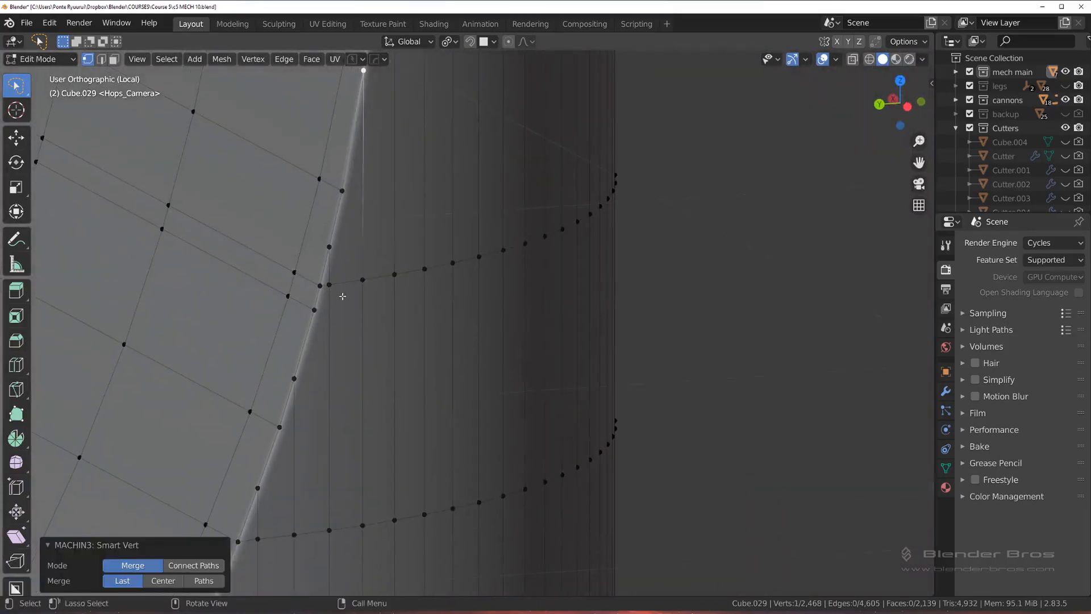
pyautogui.click(330, 285)
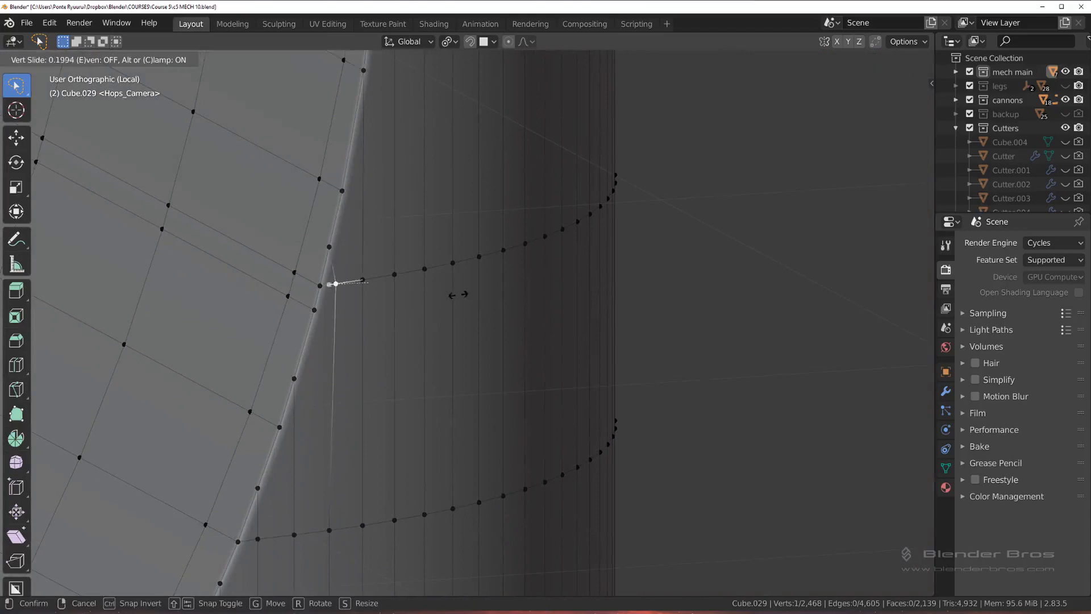
pyautogui.click(330, 284)
pyautogui.moveTo(453, 303); pyautogui.dragTo(394, 270, button='middle')
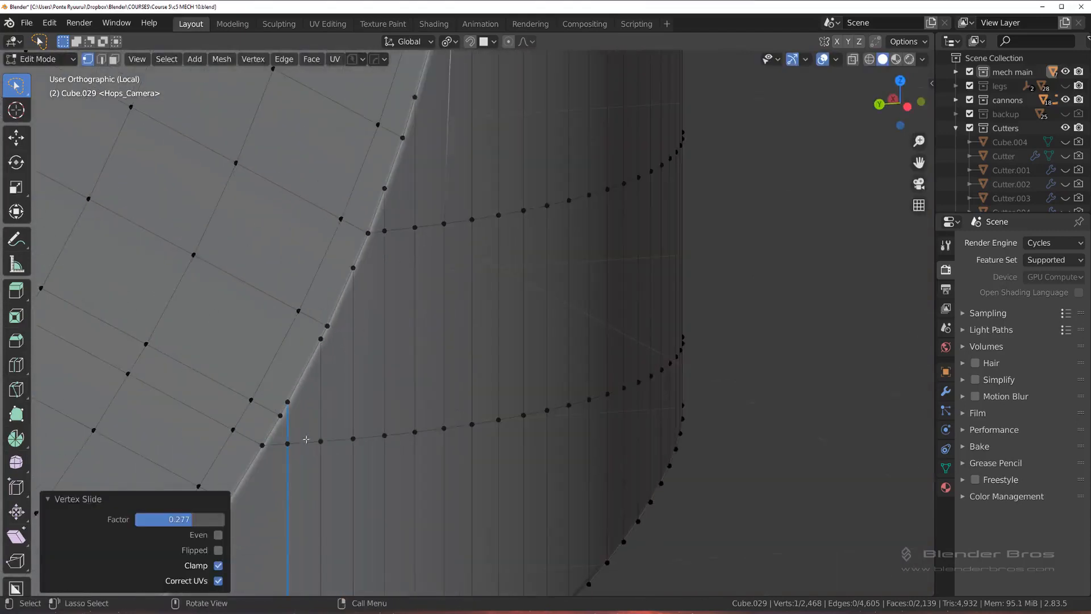
# Step: Merge the two close rim vertices at the upper end of the blue-marked vertical edge into the last one
pyautogui.scroll(-4, 307, 439)
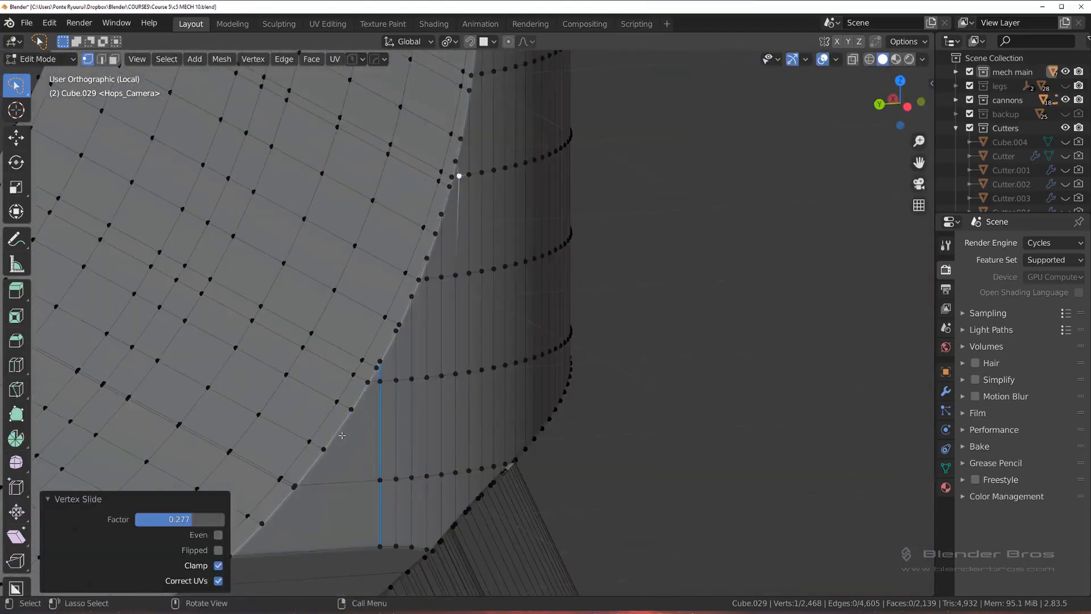
pyautogui.keyDown('shift'); pyautogui.click(380, 362); pyautogui.keyUp('shift')
pyautogui.press('1')
pyautogui.scroll(2, 379, 395)
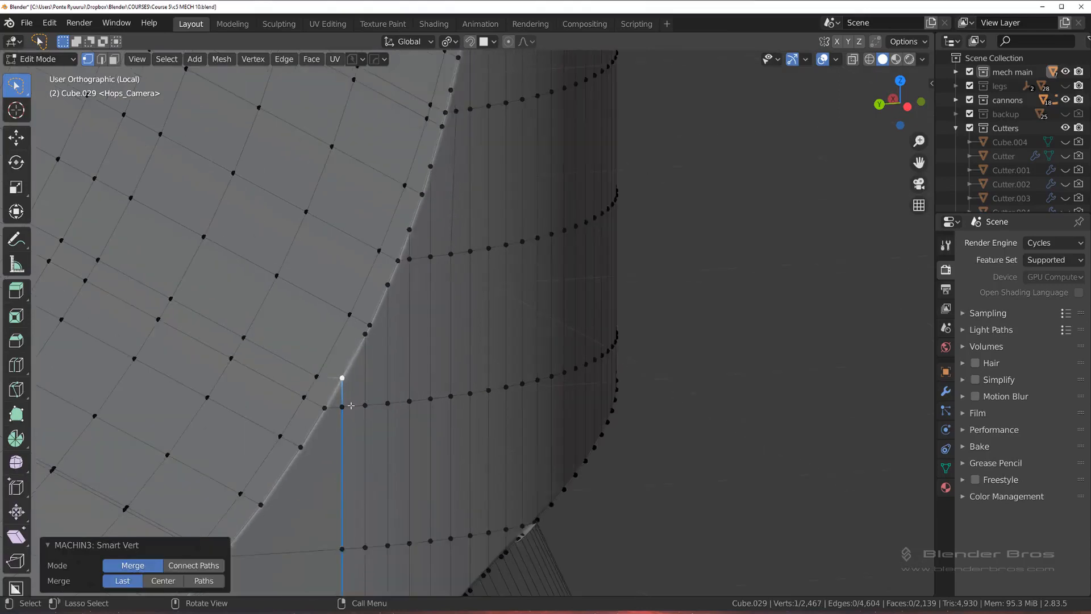
# Step: Switch to edge selection and dissolve two redundant, closely spaced edge loops across the cutout's inner surface
pyautogui.scroll(-2, 351, 408)
pyautogui.keyDown('shift'); pyautogui.moveTo(358, 426); pyautogui.dragTo(393, 366, button='middle'); pyautogui.keyUp('shift')
pyautogui.press('Tab')
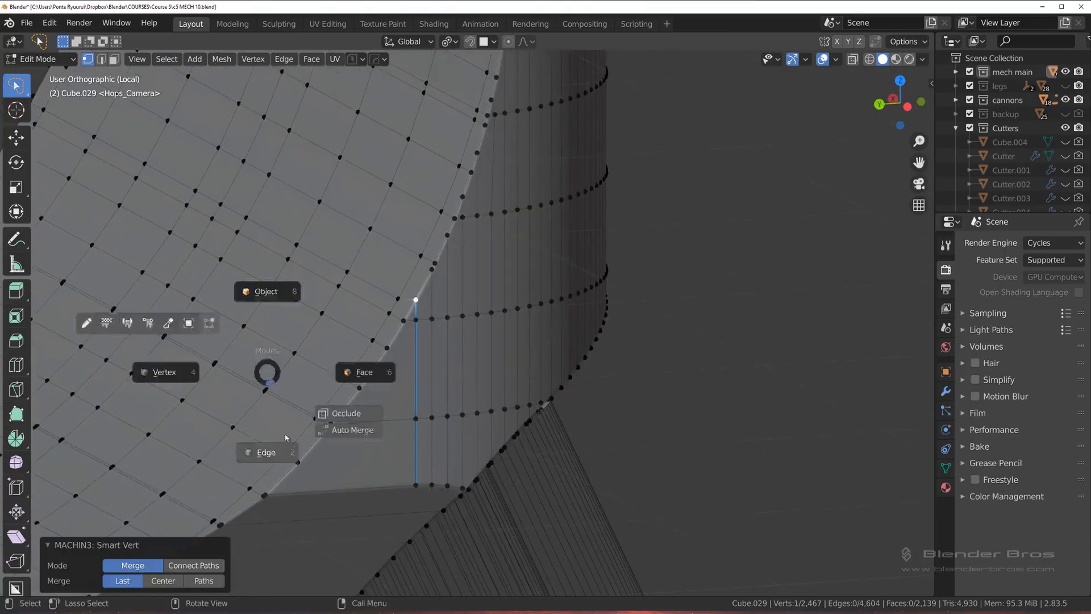
pyautogui.click(286, 438)
pyautogui.press('x')
pyautogui.click(283, 433)
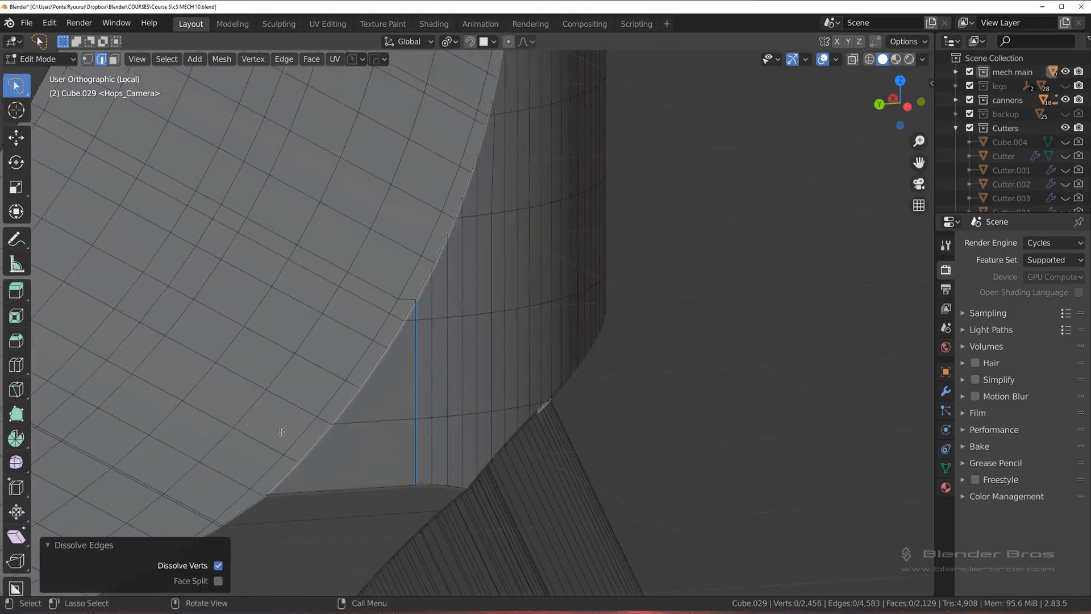
pyautogui.keyDown('alt'); pyautogui.click(180, 506); pyautogui.keyUp('alt')
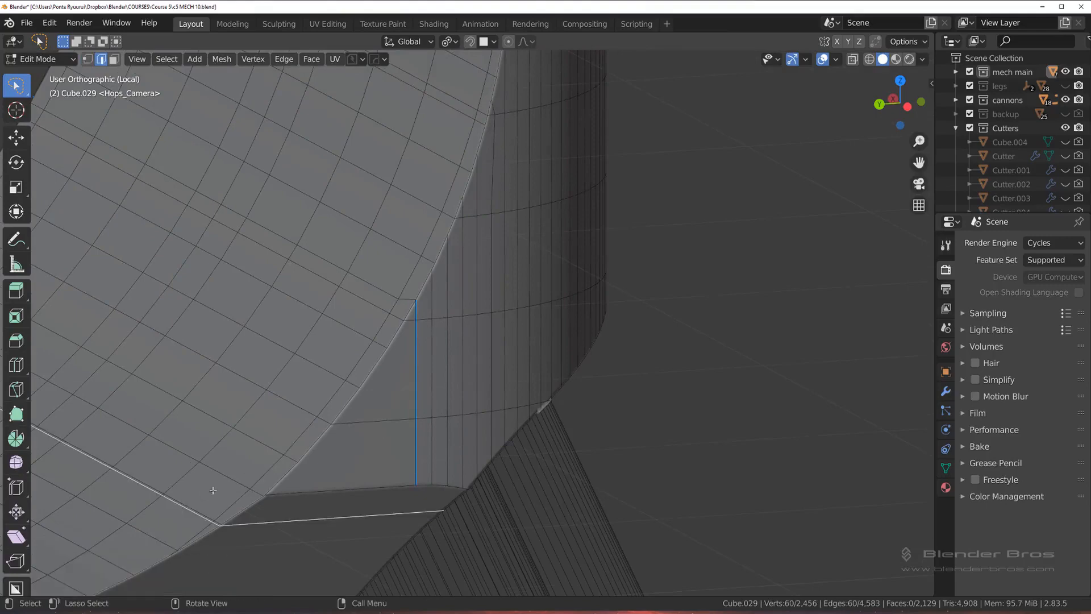
pyautogui.press('x')
pyautogui.click(211, 487)
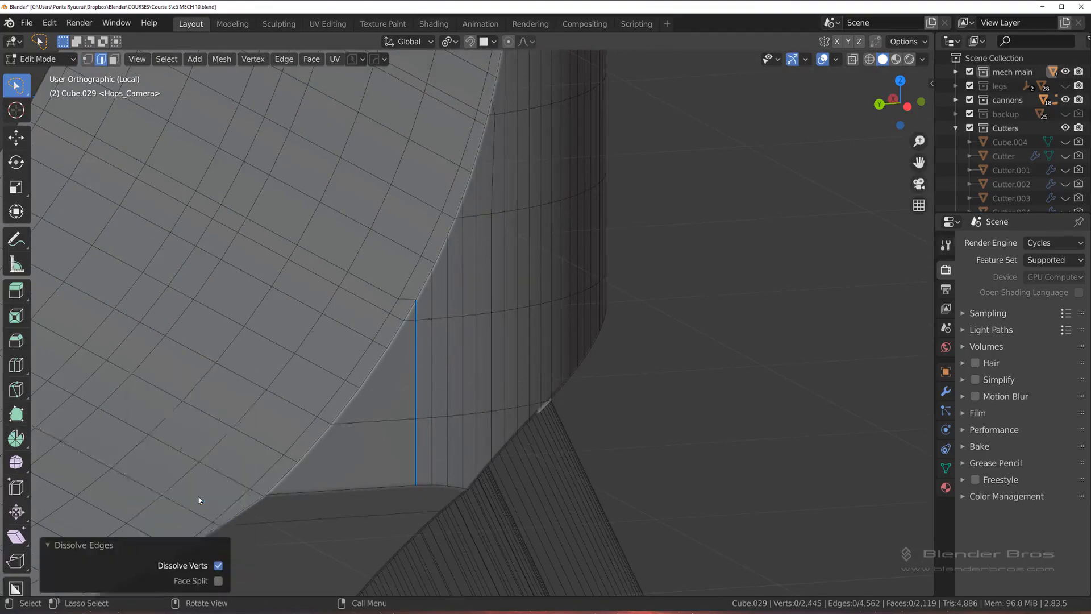
pyautogui.moveTo(199, 499); pyautogui.dragTo(339, 370, button='middle')
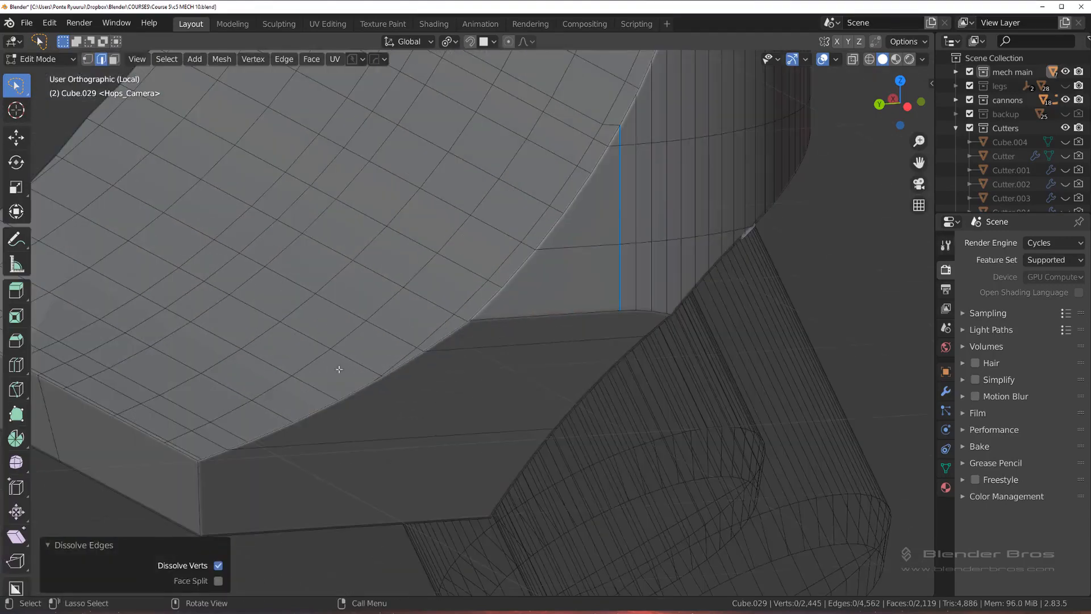
# Step: Dissolve the remaining redundant edge loops near the lower end of the cutout's inner surface and leave Edit Mode
pyautogui.keyDown('alt'); pyautogui.click(181, 445); pyautogui.keyUp('alt')
pyautogui.press('x')
pyautogui.click(191, 443)
pyautogui.moveTo(191, 444); pyautogui.dragTo(211, 426, button='middle')
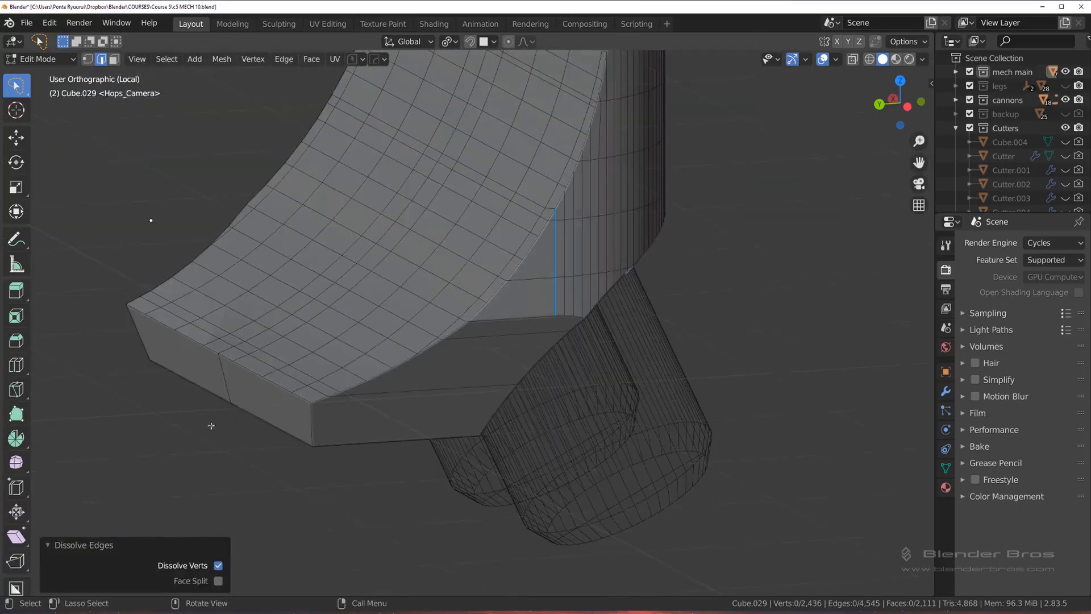
pyautogui.keyDown('alt'); pyautogui.click(255, 340); pyautogui.keyUp('alt')
pyautogui.press('x')
pyautogui.click(256, 332)
pyautogui.moveTo(255, 332); pyautogui.dragTo(426, 309, button='middle')
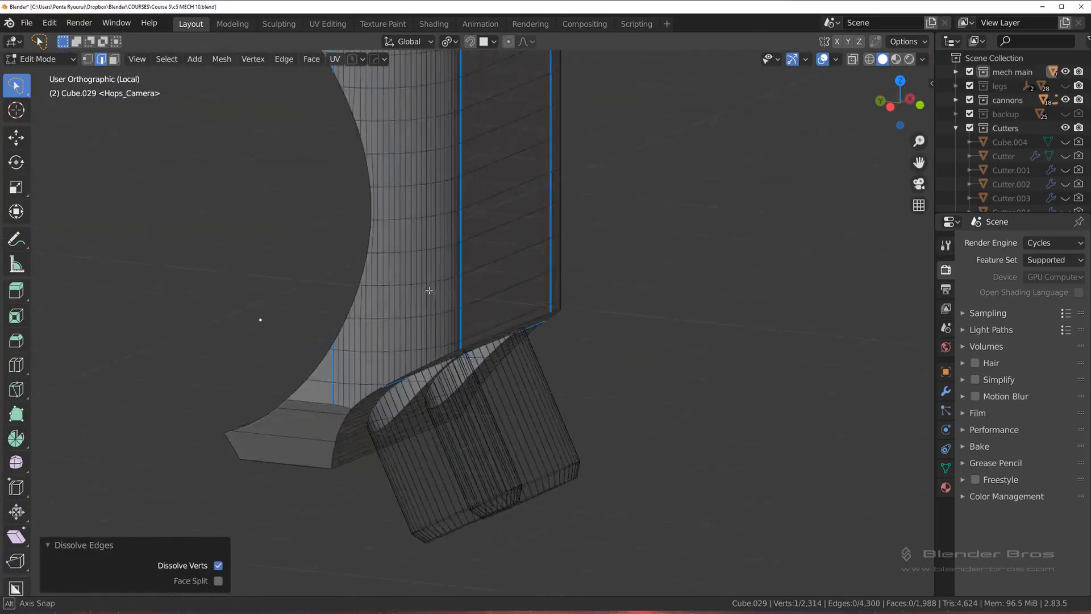
pyautogui.press('Tab')
pyautogui.hotkey('alt', 'x')
pyautogui.scroll(-3, 427, 220)
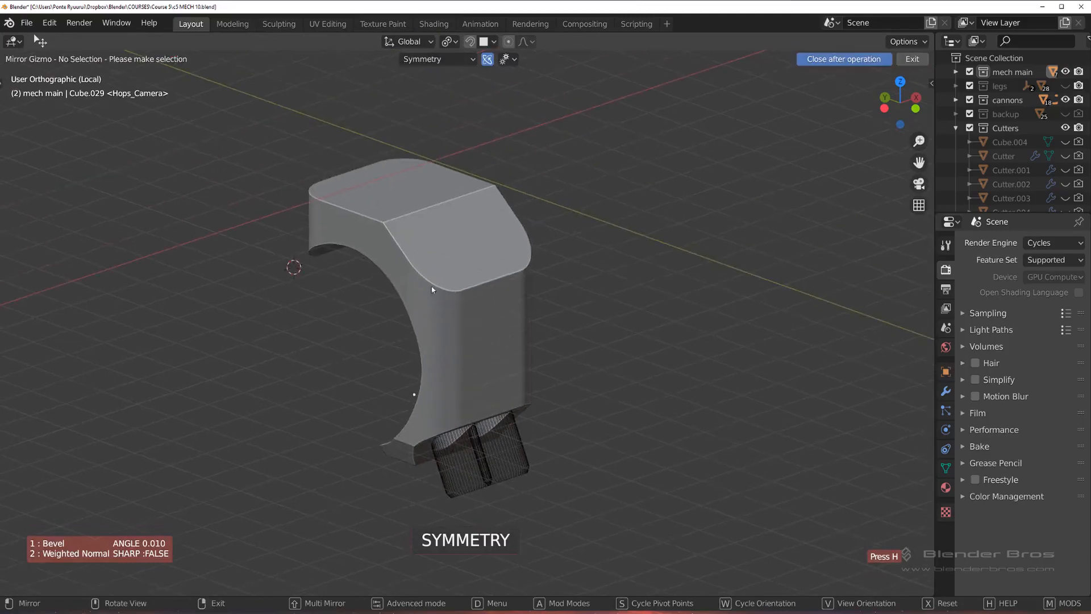
pyautogui.scroll(-4, 432, 289)
pyautogui.rightClick(670, 293)
pyautogui.press('/')
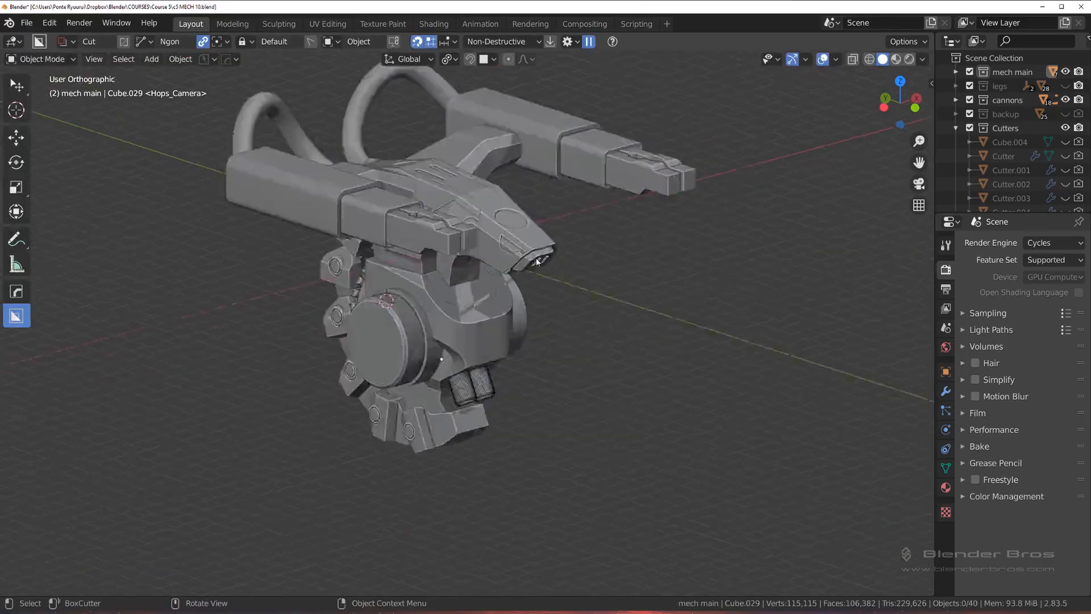
pyautogui.scroll(-7, 524, 268)
pyautogui.hotkey('alt', 'x')
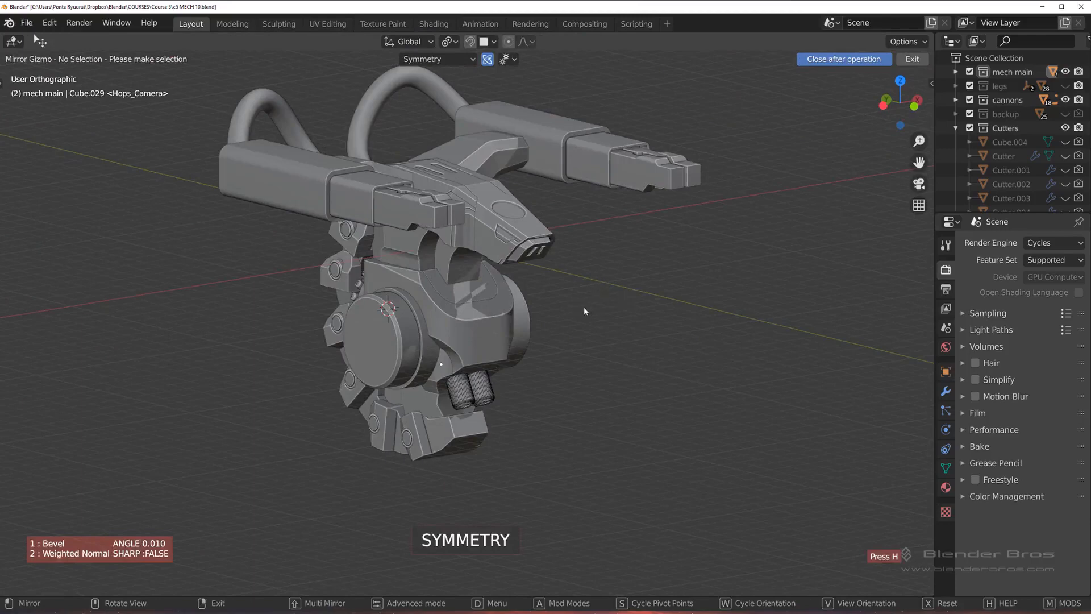
pyautogui.scroll(3, 476, 284)
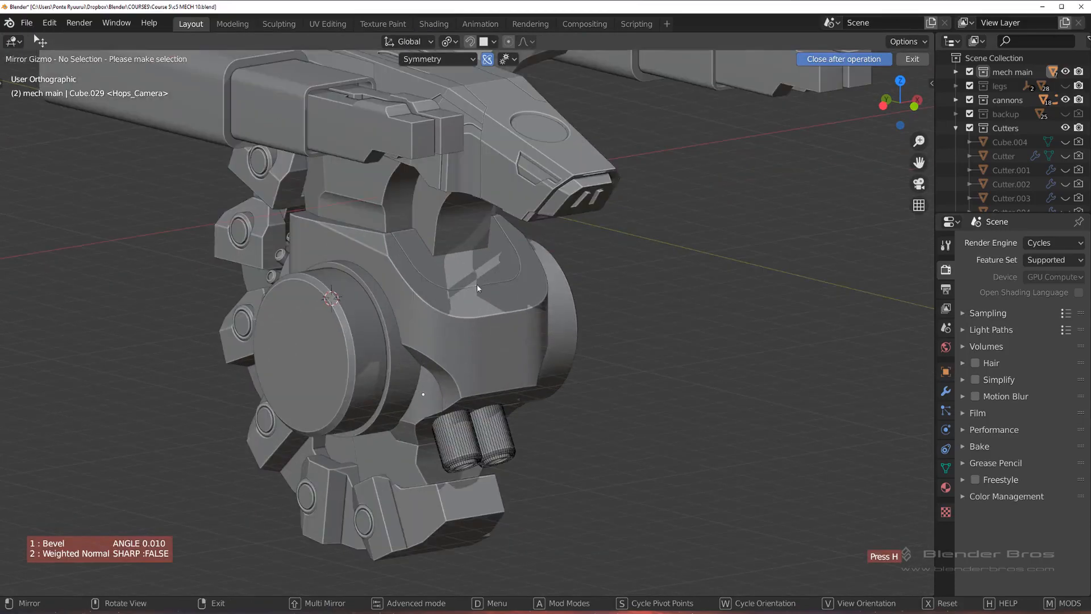
pyautogui.click(442, 399)
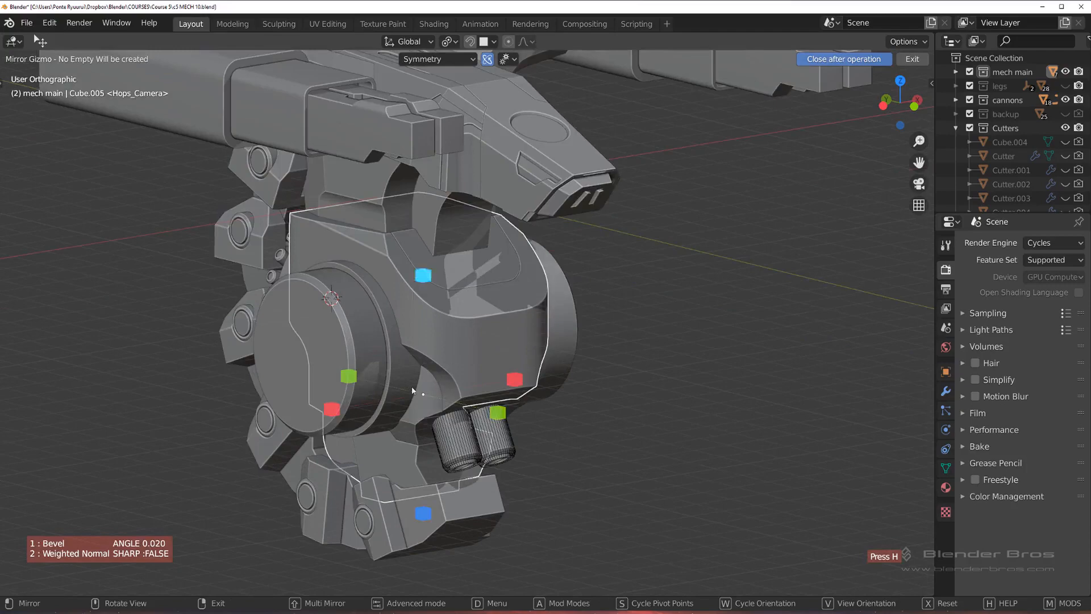
pyautogui.rightClick(434, 400)
# Step: Select the front block, mirror it across the X axis in Symmetry mode and isolate it in local view
pyautogui.click(431, 406)
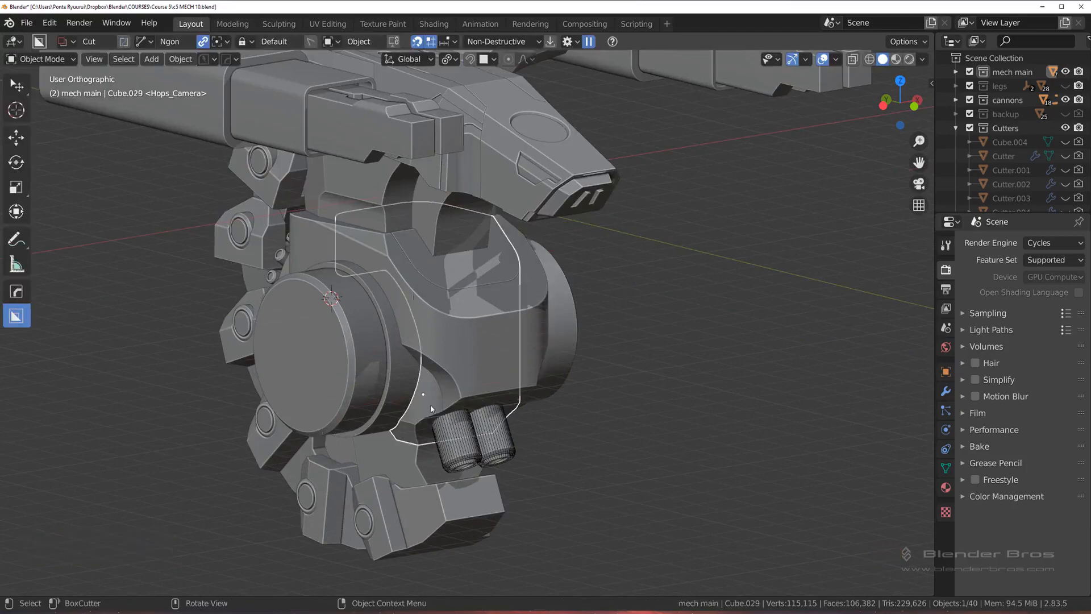
pyautogui.hotkey('alt', 'x')
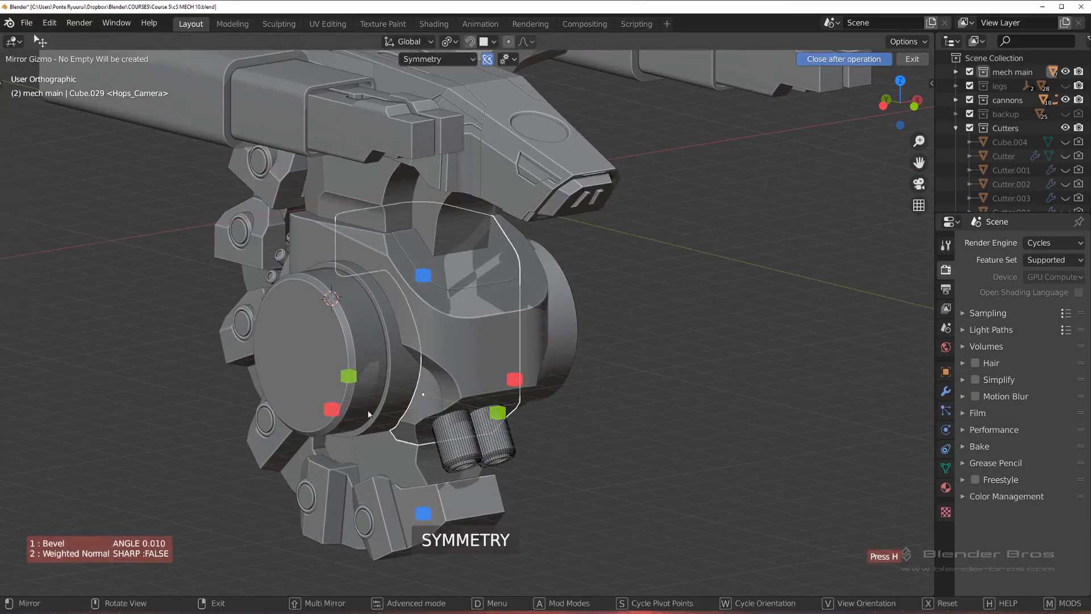
pyautogui.click(334, 410)
pyautogui.press('/')
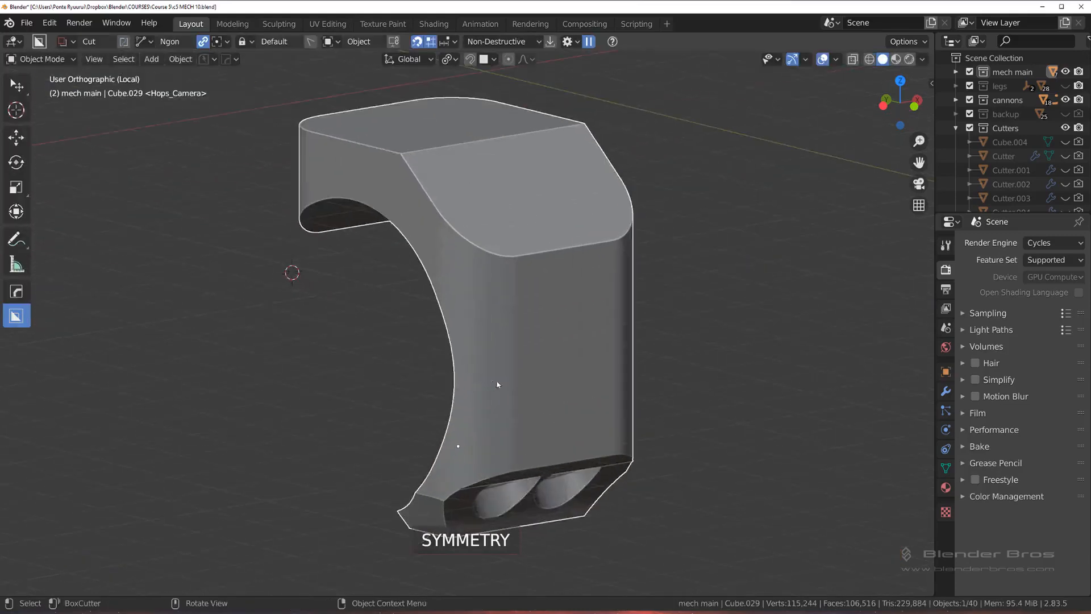
# Step: Enter Edit Mode on the front block and dissolve the edge loop running through the dark artifact above the two cylinders
pyautogui.moveTo(401, 360); pyautogui.dragTo(518, 341, button='middle')
pyautogui.scroll(3, 483, 351)
pyautogui.press('Tab')
pyautogui.scroll(3, 509, 325)
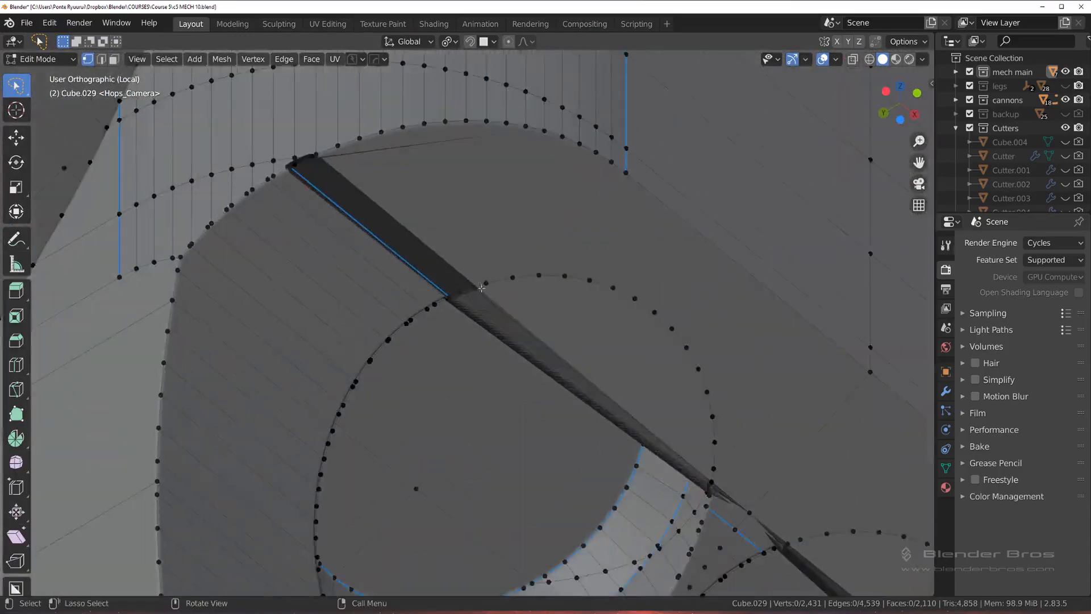
pyautogui.scroll(2, 523, 350)
pyautogui.scroll(3, 522, 350)
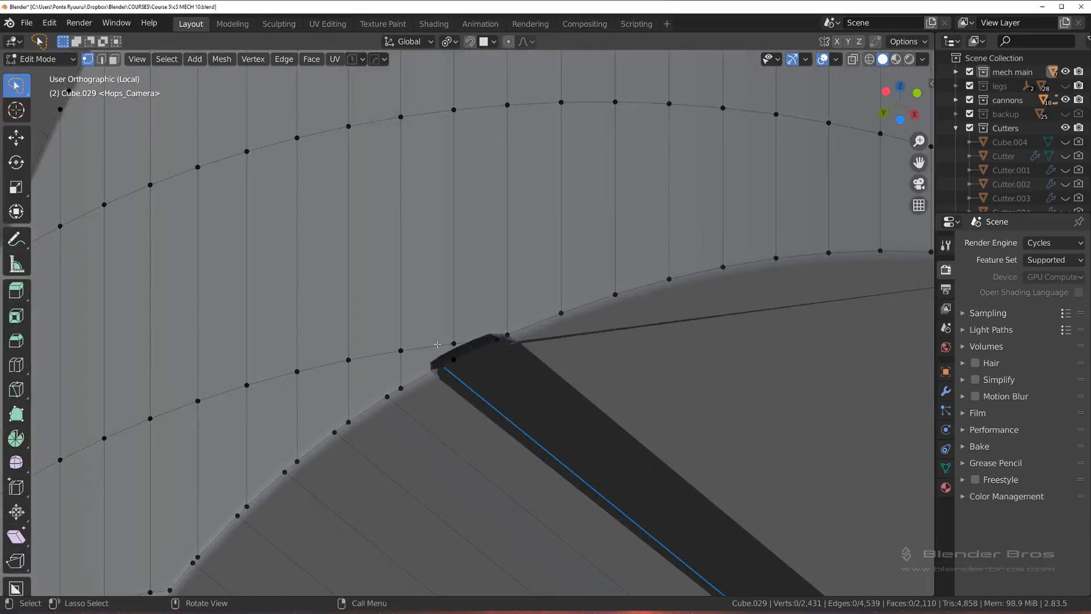
pyautogui.scroll(-3, 455, 351)
pyautogui.scroll(2, 442, 320)
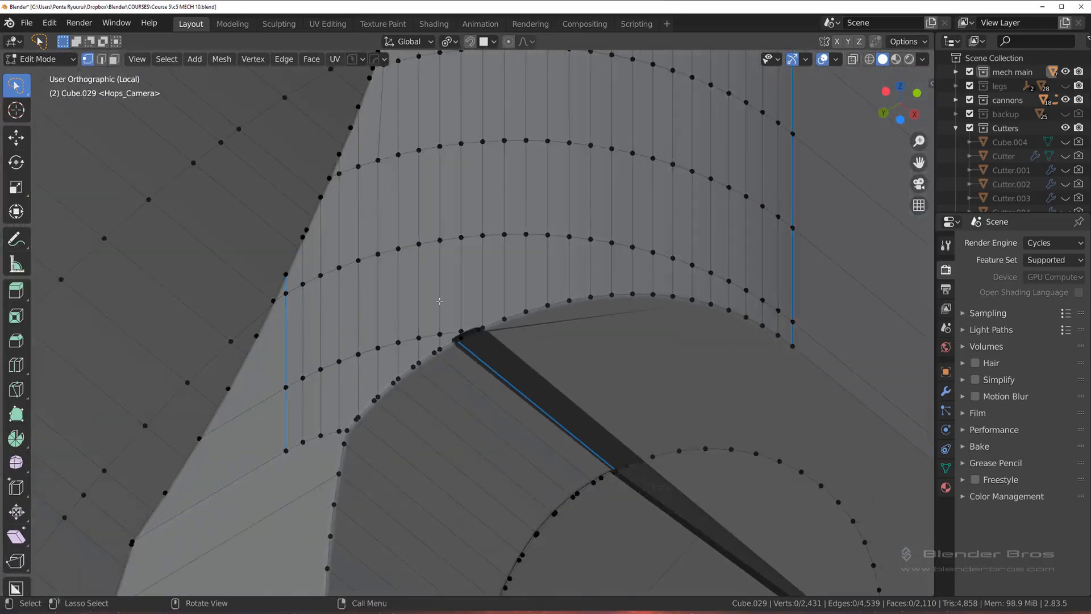
pyautogui.press('2')
pyautogui.keyDown('alt'); pyautogui.click(374, 356); pyautogui.keyUp('alt')
pyautogui.scroll(-3, 467, 320)
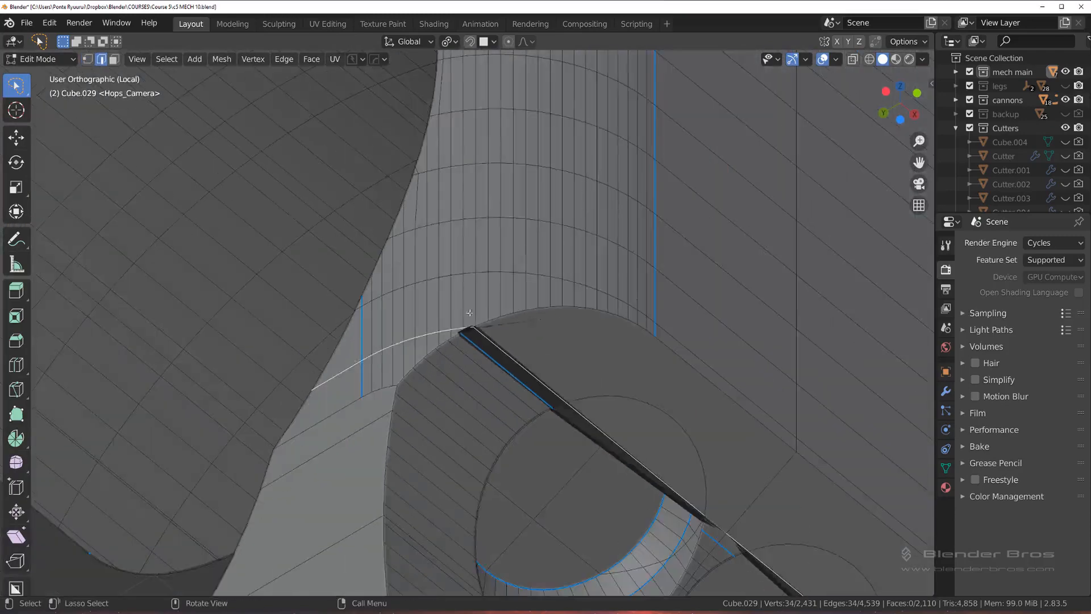
pyautogui.moveTo(469, 321); pyautogui.dragTo(490, 372, button='middle')
pyautogui.scroll(-3, 493, 370)
pyautogui.keyDown('shift'); pyautogui.moveTo(543, 403); pyautogui.dragTo(502, 236, button='middle'); pyautogui.keyUp('shift')
pyautogui.scroll(1, 502, 236)
pyautogui.scroll(1, 516, 280)
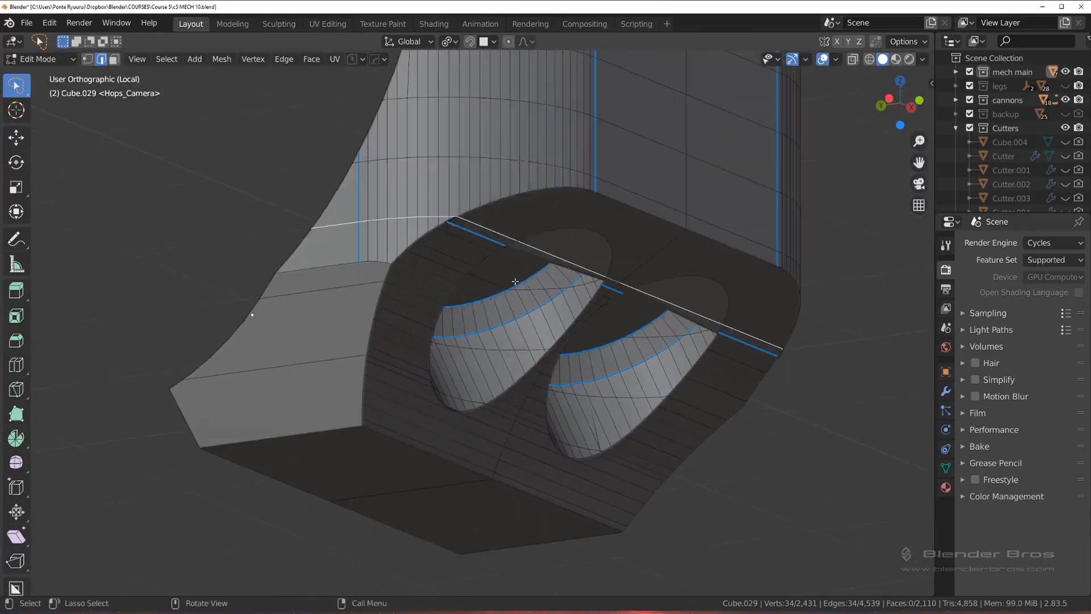
pyautogui.press('x')
pyautogui.click(512, 282)
# Step: Select the redundant edge loops crossing both cylinders and the recess floor at the block's lower end and dissolve them
pyautogui.moveTo(512, 282); pyautogui.dragTo(563, 281, button='middle')
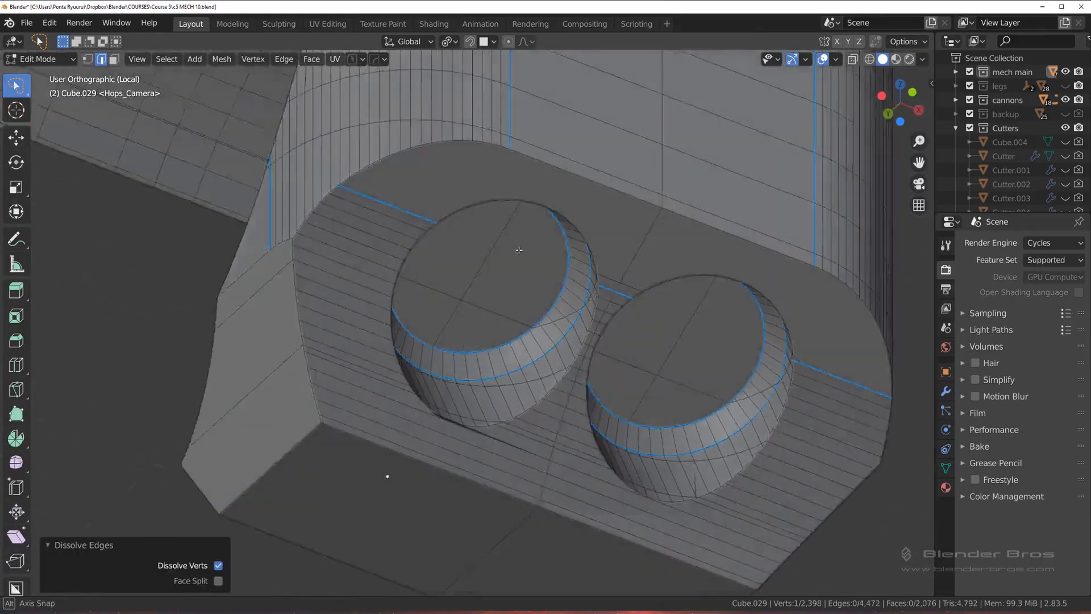
pyautogui.keyDown('alt'); pyautogui.click(547, 300); pyautogui.keyUp('alt')
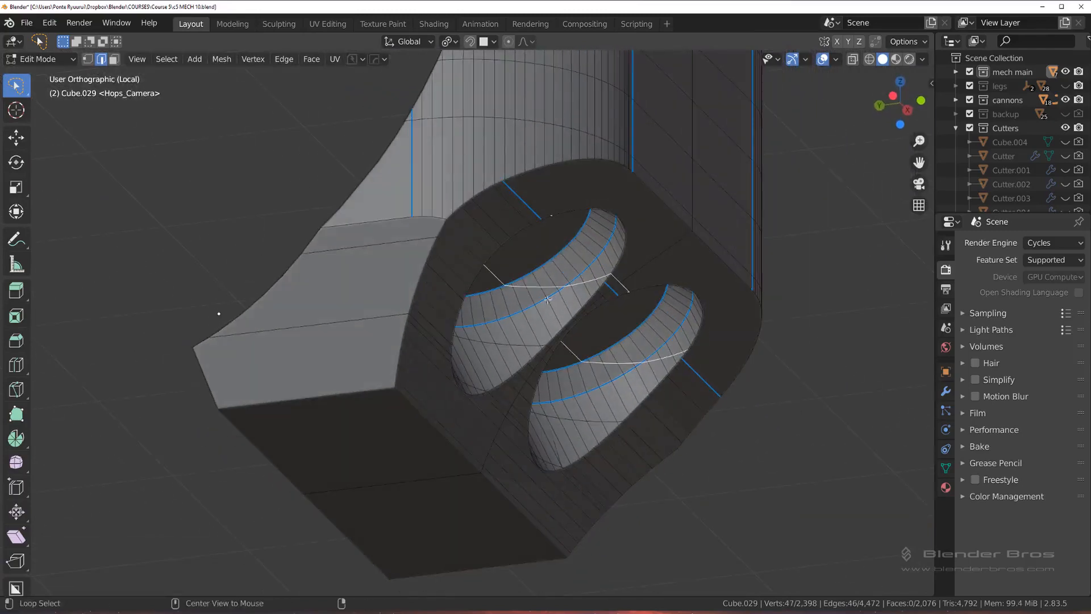
pyautogui.press('x')
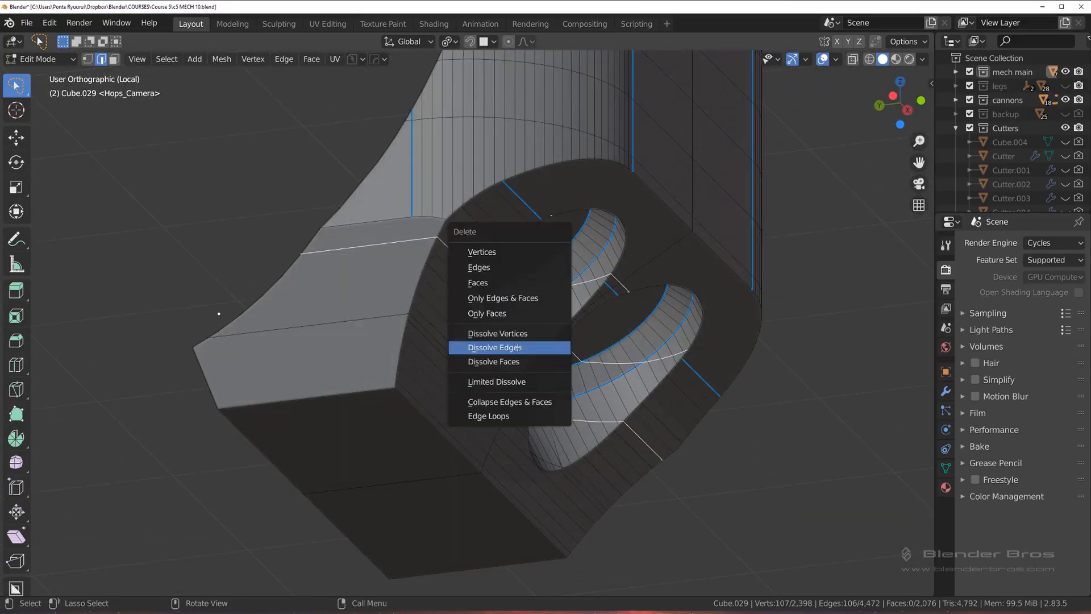
pyautogui.click(504, 346)
# Step: Dissolve the edge loop crossing both cylinders just above their lowest points on the sloped face
pyautogui.scroll(-3, 544, 324)
pyautogui.moveTo(543, 323); pyautogui.dragTo(708, 378, button='middle')
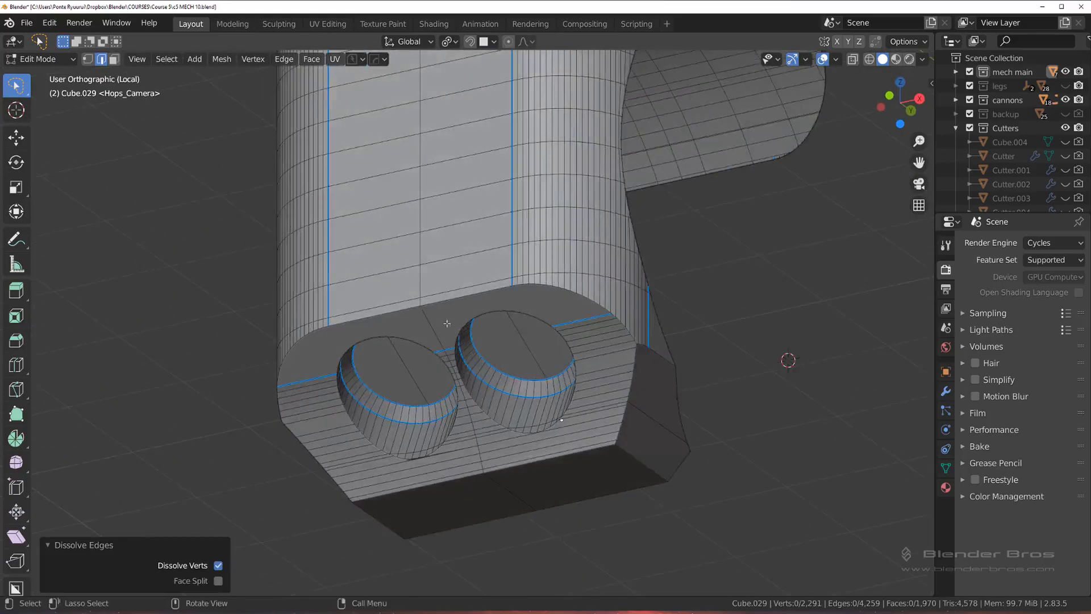
pyautogui.scroll(5, 467, 298)
pyautogui.keyDown('alt'); pyautogui.click(474, 283); pyautogui.keyUp('alt')
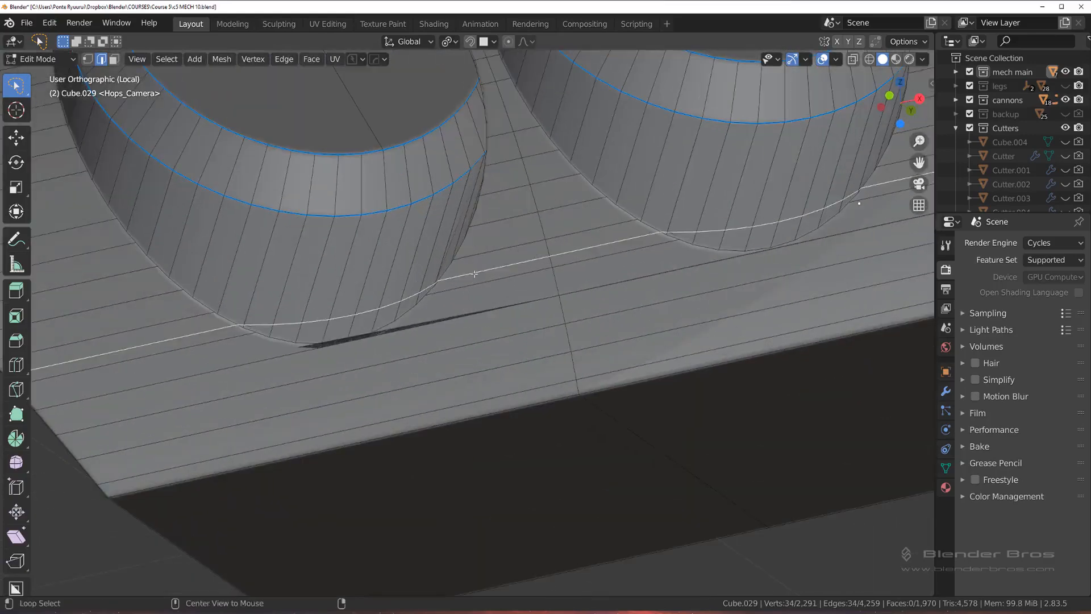
pyautogui.press('x')
pyautogui.click(475, 277)
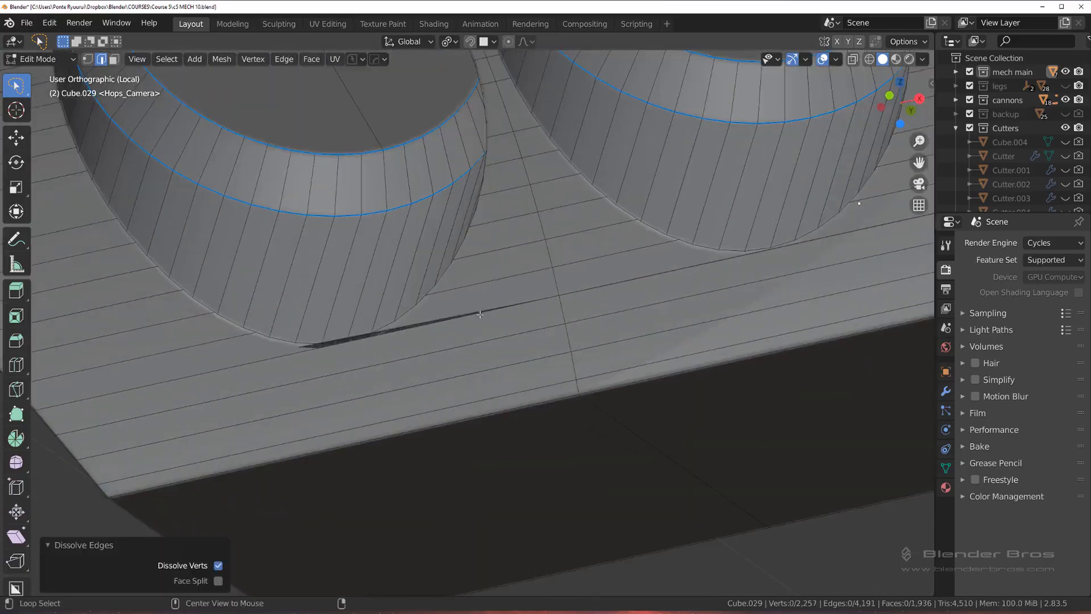
# Step: Slide the two-edge line just below the cylinders slightly towards the face's lower border and leave Edit Mode
pyautogui.moveTo(481, 314); pyautogui.dragTo(544, 301, button='middle')
pyautogui.keyDown('alt'); pyautogui.click(544, 301); pyautogui.keyUp('alt')
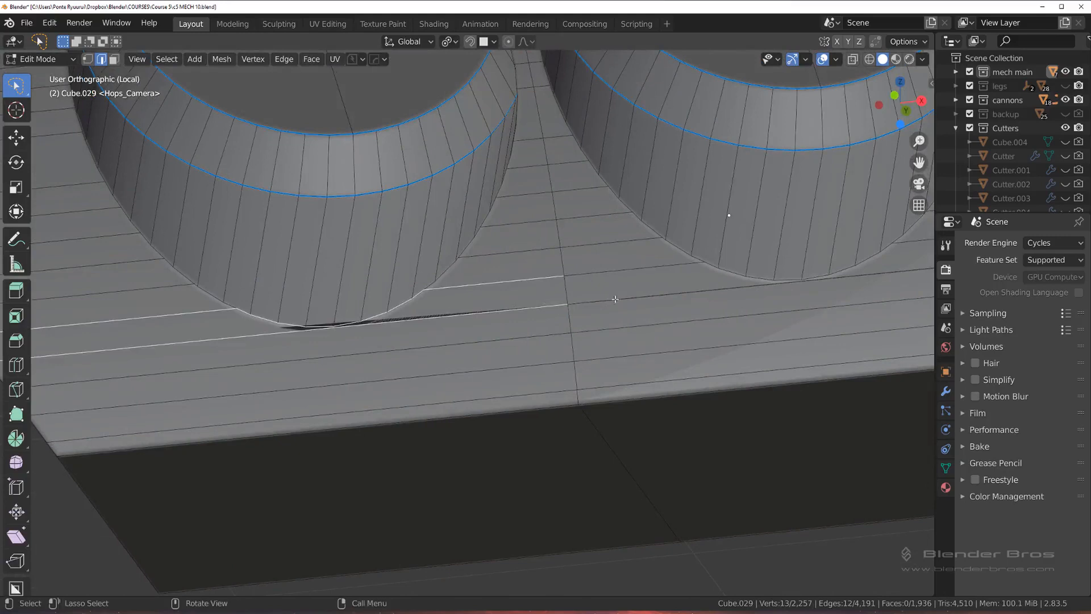
pyautogui.keyDown('alt'); pyautogui.click(618, 297); pyautogui.keyUp('alt')
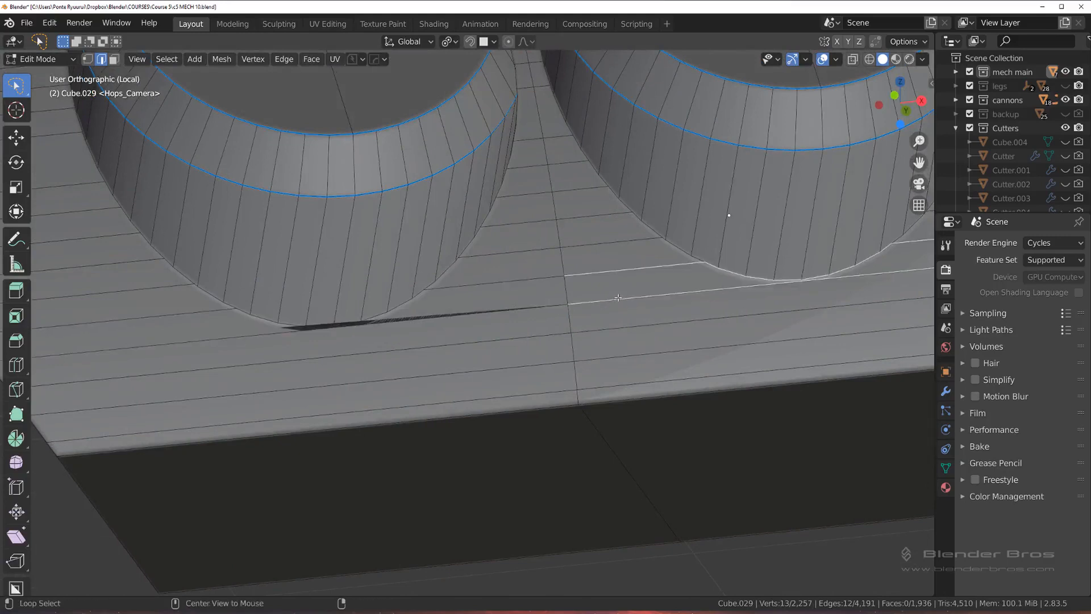
pyautogui.click(555, 312)
pyautogui.keyDown('shift'); pyautogui.click(619, 304); pyautogui.keyUp('shift')
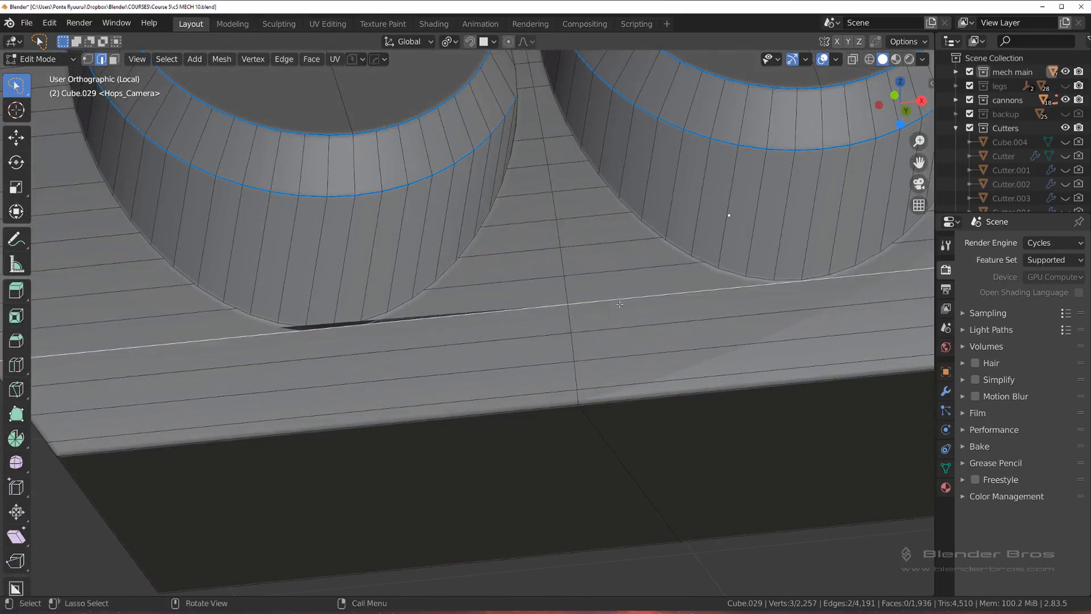
pyautogui.press('g')
pyautogui.press('g')
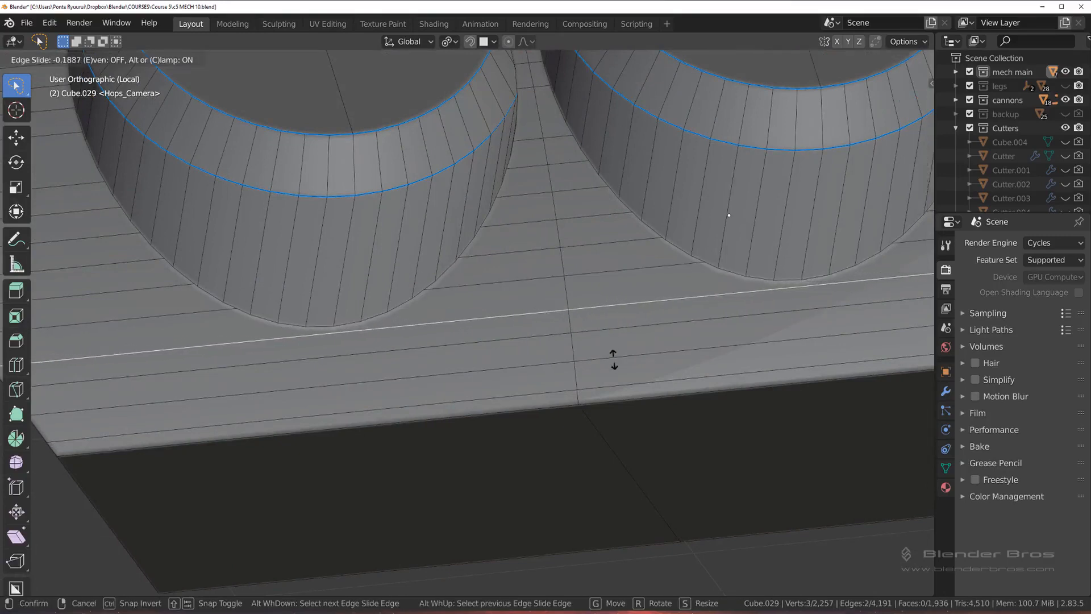
pyautogui.click(613, 360)
pyautogui.scroll(-6, 613, 360)
pyautogui.press('Tab')
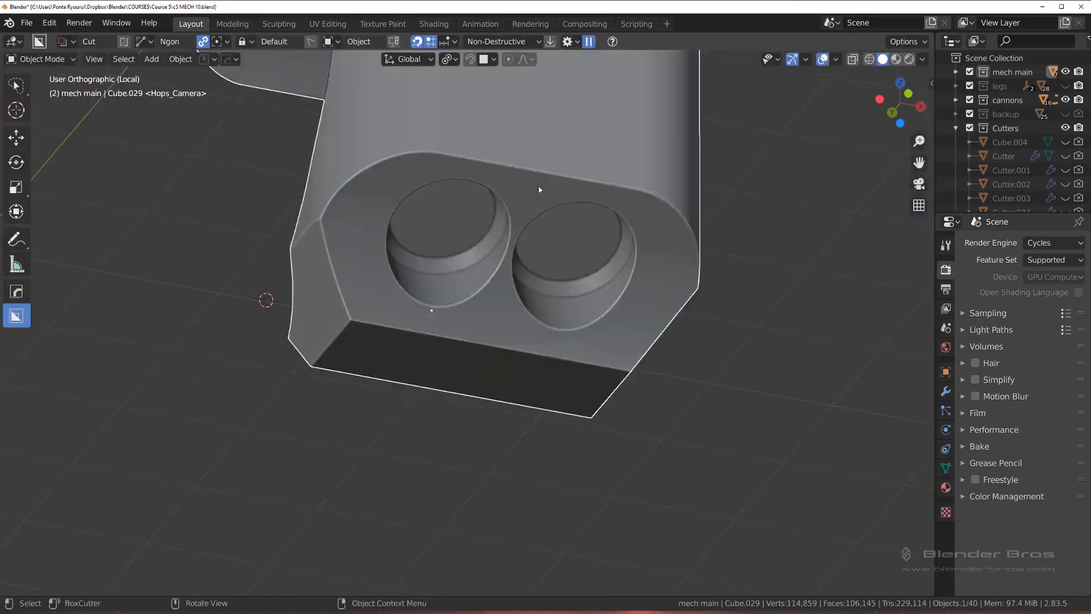
# Step: Examine the shading around the cylinders and the mesh on the cutout's inner surface near its lower end
pyautogui.moveTo(539, 189); pyautogui.dragTo(583, 236, button='middle')
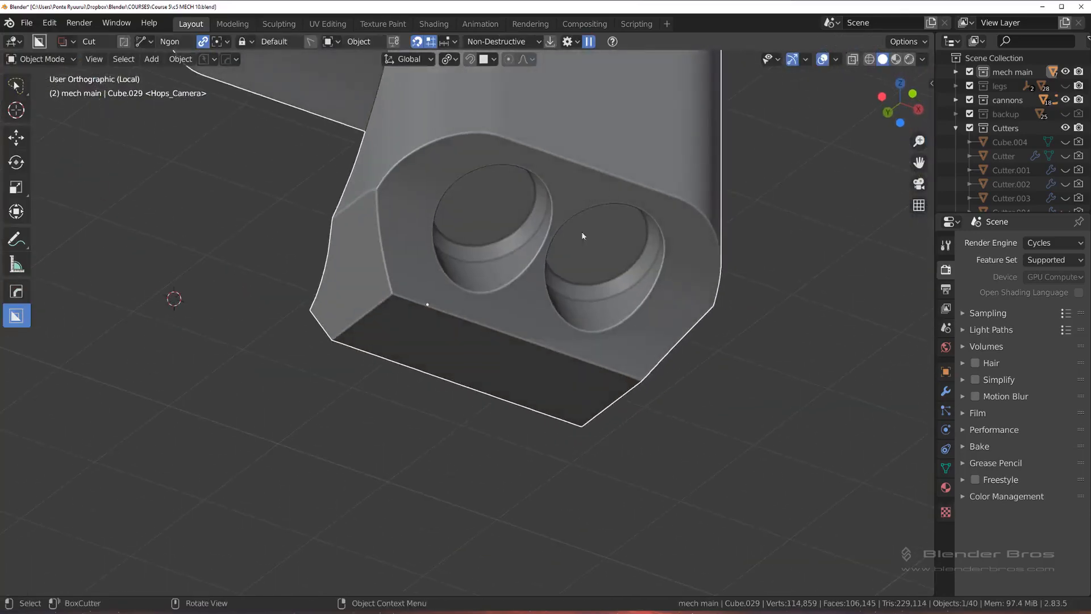
pyautogui.moveTo(614, 268); pyautogui.dragTo(499, 294, button='middle')
pyautogui.moveTo(371, 282)
pyautogui.mouseDown(button='middle')
pyautogui.moveTo(432, 275)
pyautogui.moveTo(384, 275)
pyautogui.mouseUp(button='middle')
pyautogui.press('Tab')
pyautogui.keyDown('shift'); pyautogui.moveTo(266, 311); pyautogui.dragTo(313, 339, button='middle'); pyautogui.keyUp('shift')
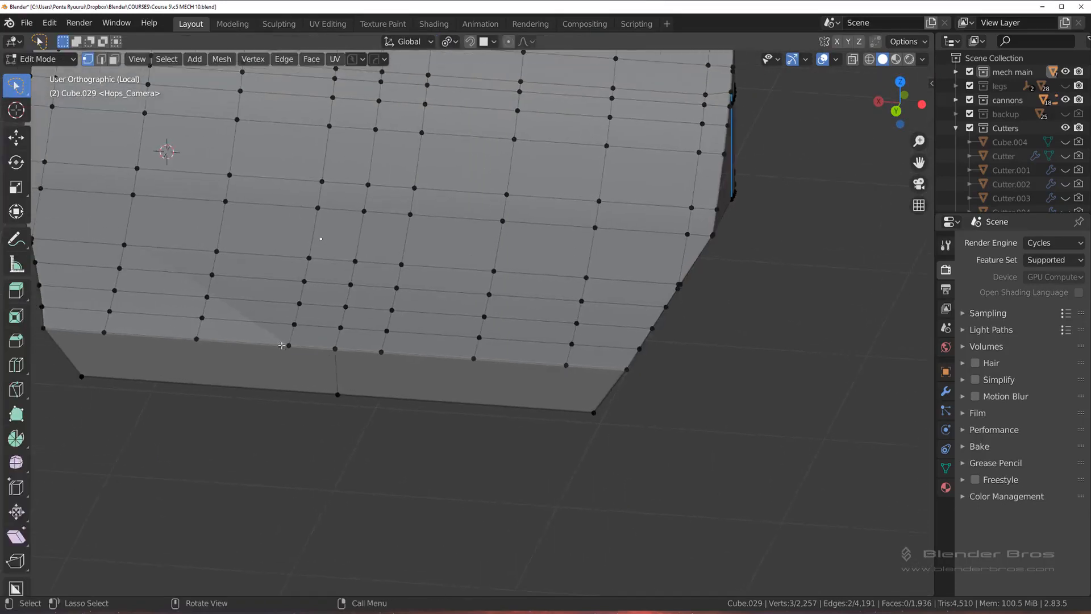
pyautogui.press('Tab')
pyautogui.scroll(-3, 484, 216)
pyautogui.moveTo(580, 238); pyautogui.dragTo(458, 258, button='middle')
# Step: In edge selection, dissolve the central seam loop running lengthwise along the cutout and around the block
pyautogui.press('Tab')
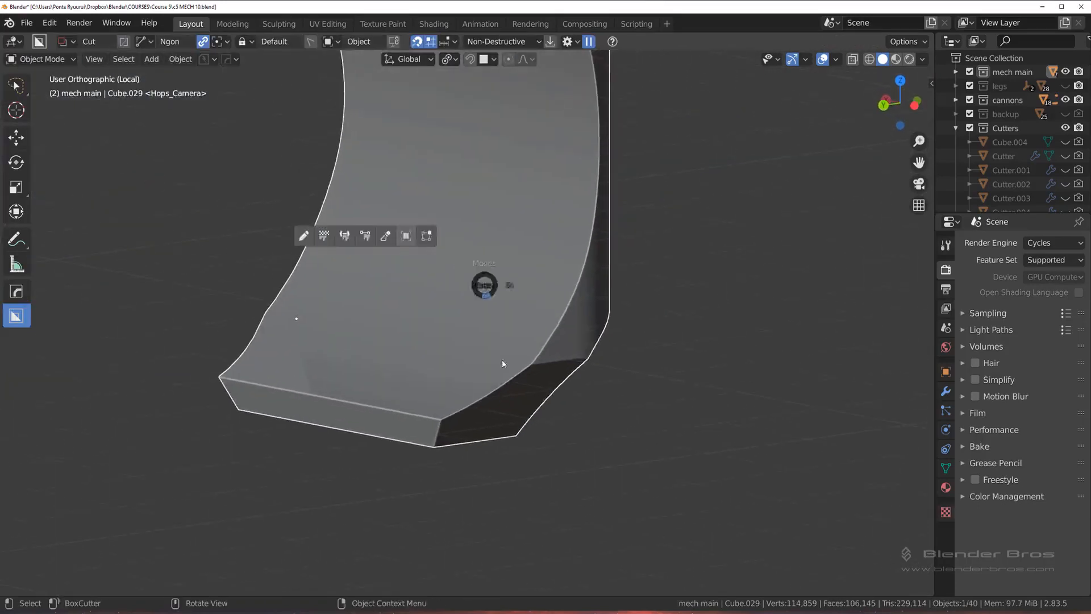
pyautogui.keyDown('shift'); pyautogui.moveTo(535, 274); pyautogui.dragTo(538, 279, button='middle'); pyautogui.keyUp('shift')
pyautogui.press('Tab')
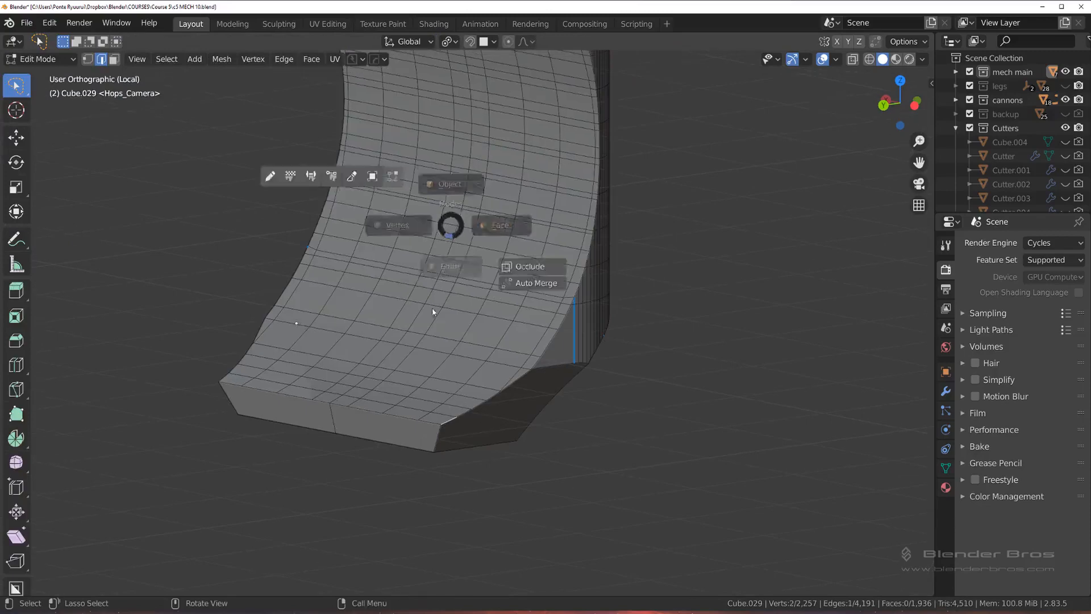
pyautogui.keyDown('alt'); pyautogui.click(446, 272); pyautogui.keyUp('alt')
pyautogui.press('x')
pyautogui.click(469, 265)
pyautogui.scroll(-3, 515, 261)
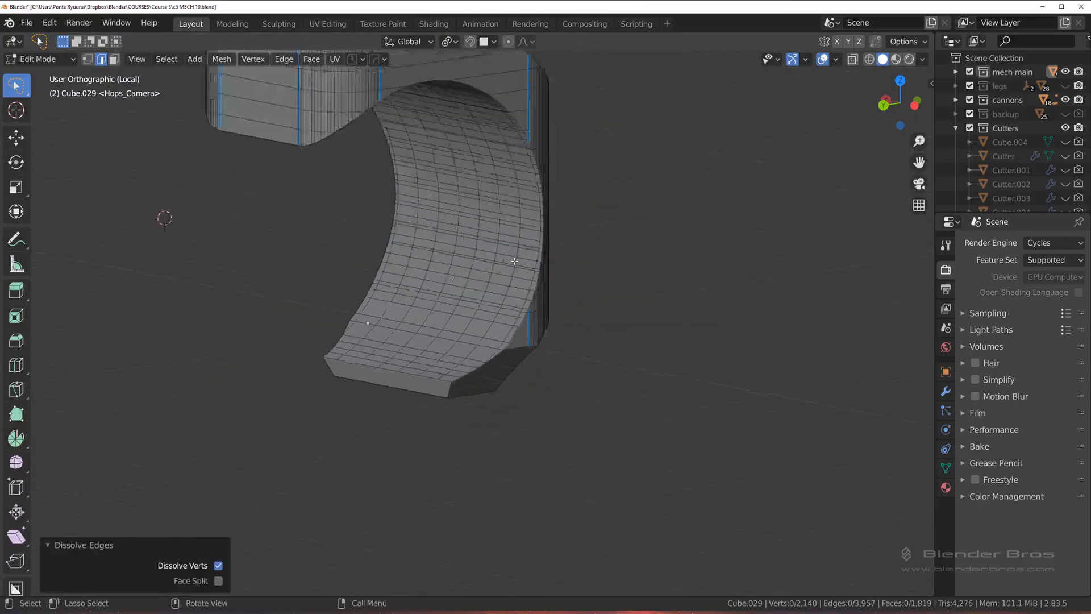
pyautogui.scroll(-2, 515, 262)
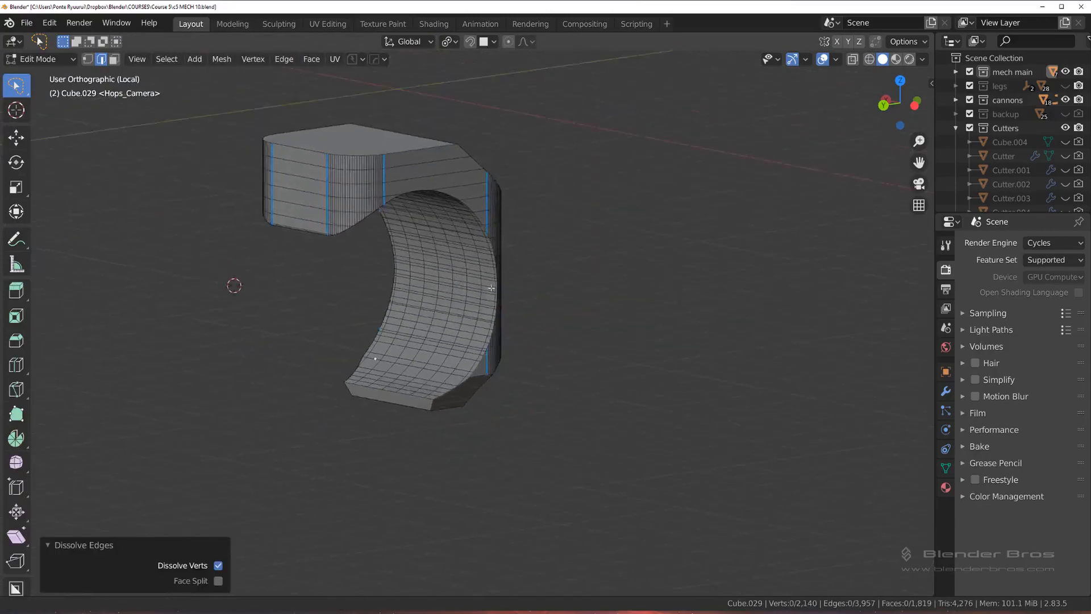
# Step: Try to select the cutout's rim edges as a shortest path starting at its lower corner
pyautogui.scroll(3, 431, 435)
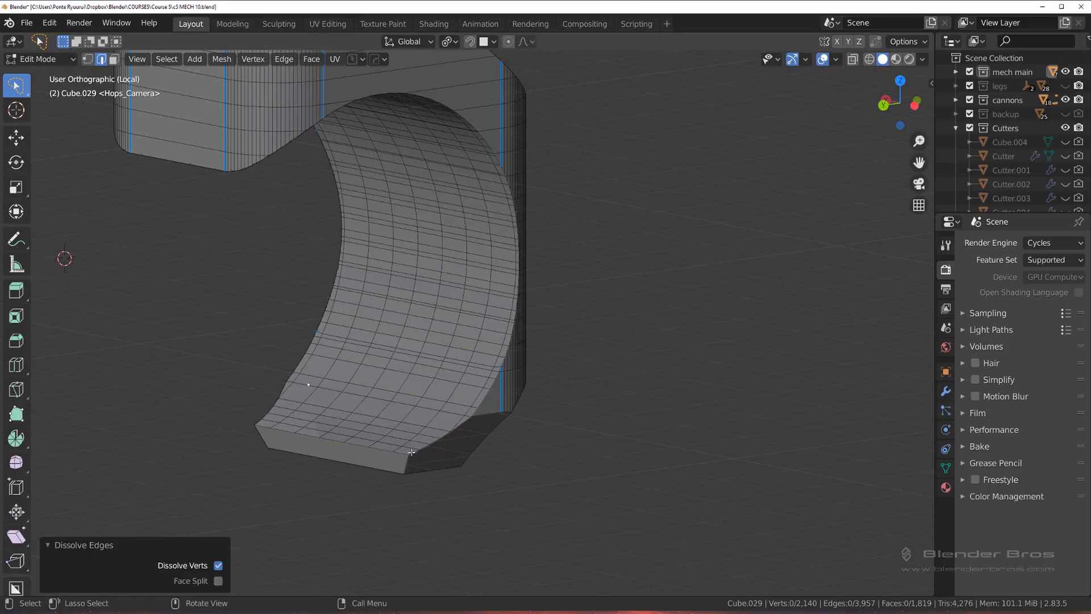
pyautogui.click(411, 451)
pyautogui.hotkey('ctrl', 's')
pyautogui.scroll(3, 412, 452)
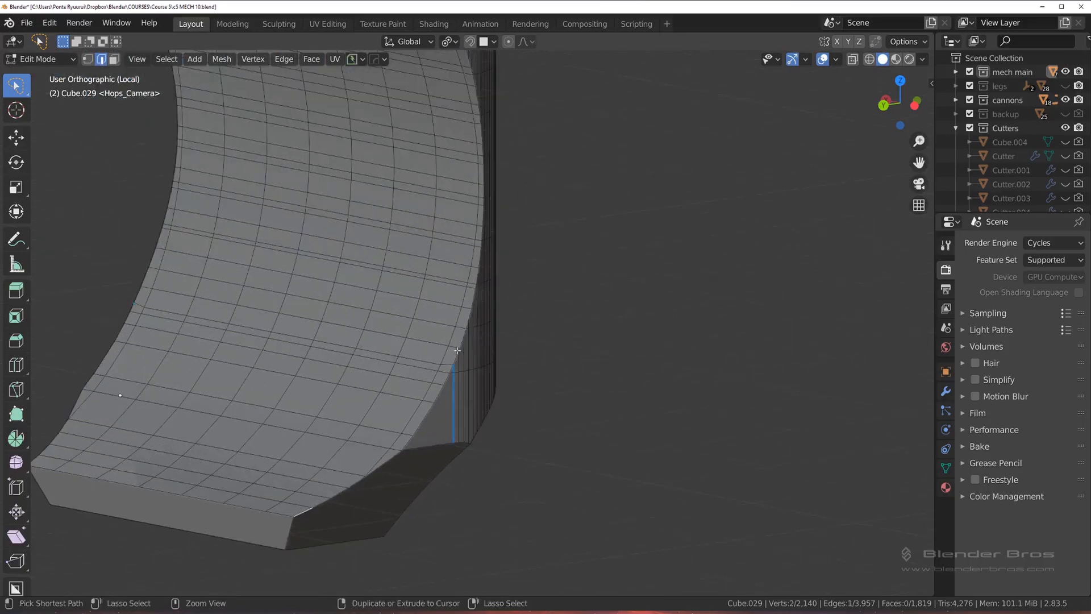
pyautogui.keyDown('ctrl'); pyautogui.click(457, 351); pyautogui.keyUp('ctrl')
pyautogui.keyDown('shift'); pyautogui.moveTo(482, 187); pyautogui.dragTo(484, 310, button='middle'); pyautogui.keyUp('shift')
pyautogui.moveTo(485, 310); pyautogui.dragTo(472, 279, button='middle')
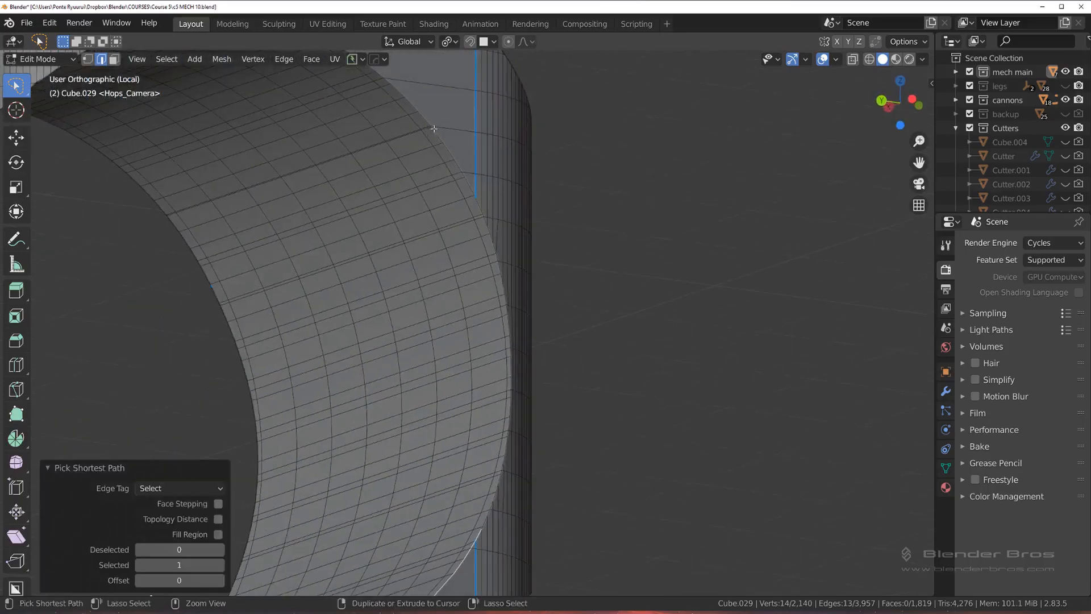
# Step: Dissolve two closely spaced redundant edge loops across the upper part of the cutout's inner surface
pyautogui.scroll(2, 447, 259)
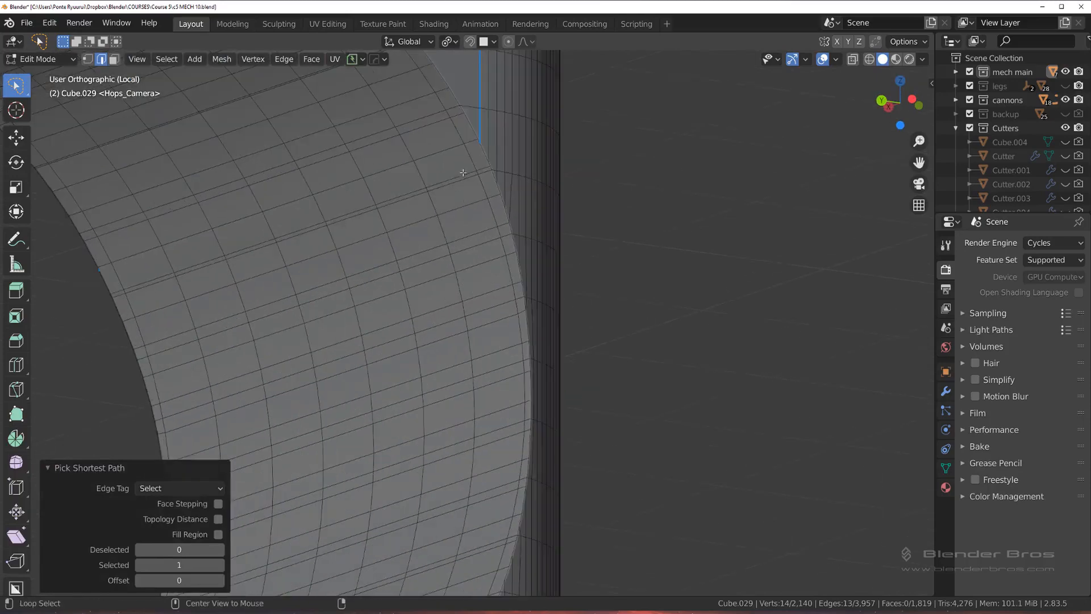
pyautogui.press('x')
pyautogui.click(455, 173)
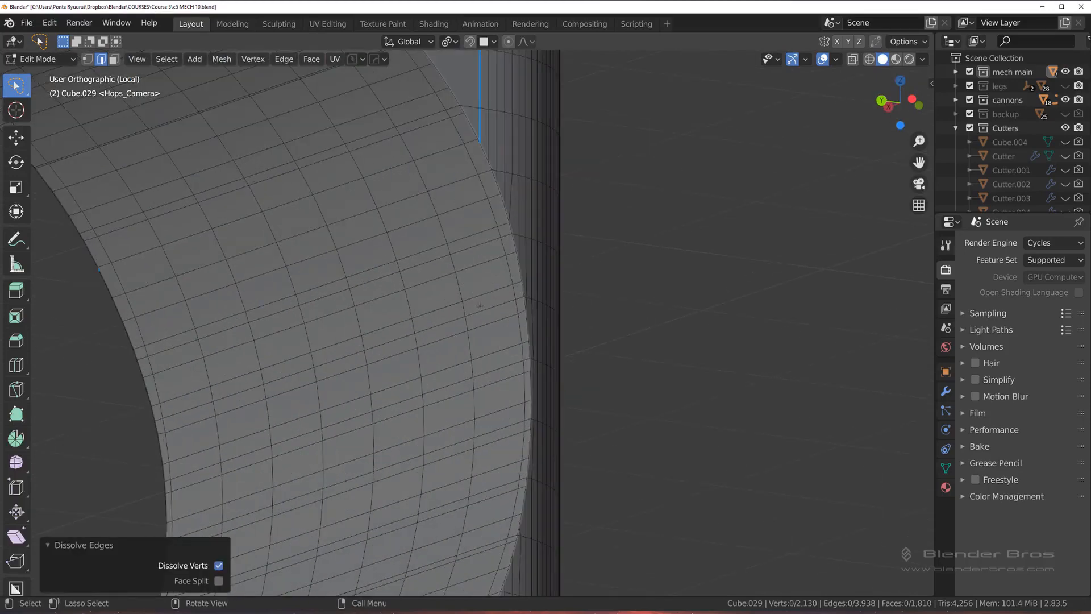
pyautogui.keyDown('shift'); pyautogui.moveTo(411, 260); pyautogui.dragTo(515, 395, button='middle'); pyautogui.keyUp('shift')
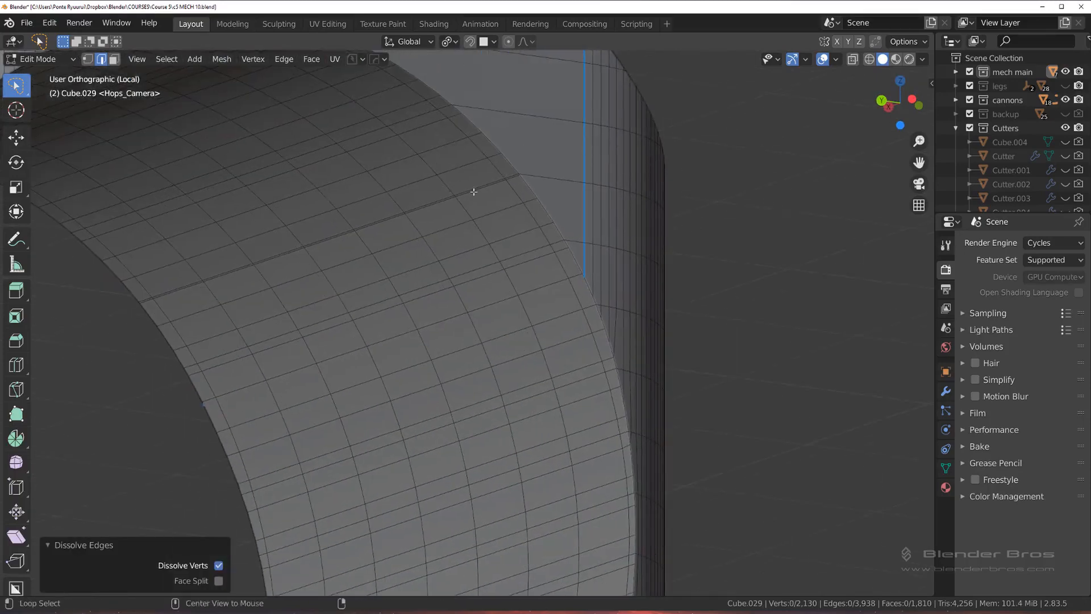
pyautogui.keyDown('alt'); pyautogui.click(474, 192); pyautogui.keyUp('alt')
pyautogui.press('x')
pyautogui.click(473, 193)
# Step: Dissolve two more redundant edge loops across the cutout's inner surface, viewed from below the block
pyautogui.scroll(-3, 473, 193)
pyautogui.moveTo(449, 300); pyautogui.dragTo(380, 203, button='middle')
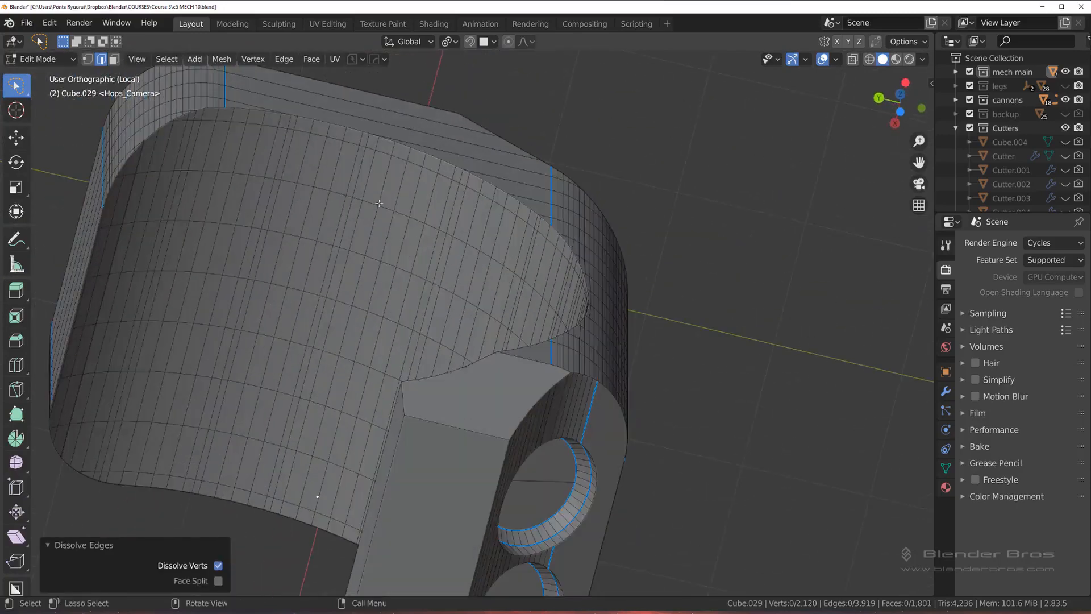
pyautogui.keyDown('alt'); pyautogui.click(354, 155); pyautogui.keyUp('alt')
pyautogui.press('x')
pyautogui.click(355, 159)
pyautogui.keyDown('alt'); pyautogui.click(285, 146); pyautogui.keyUp('alt')
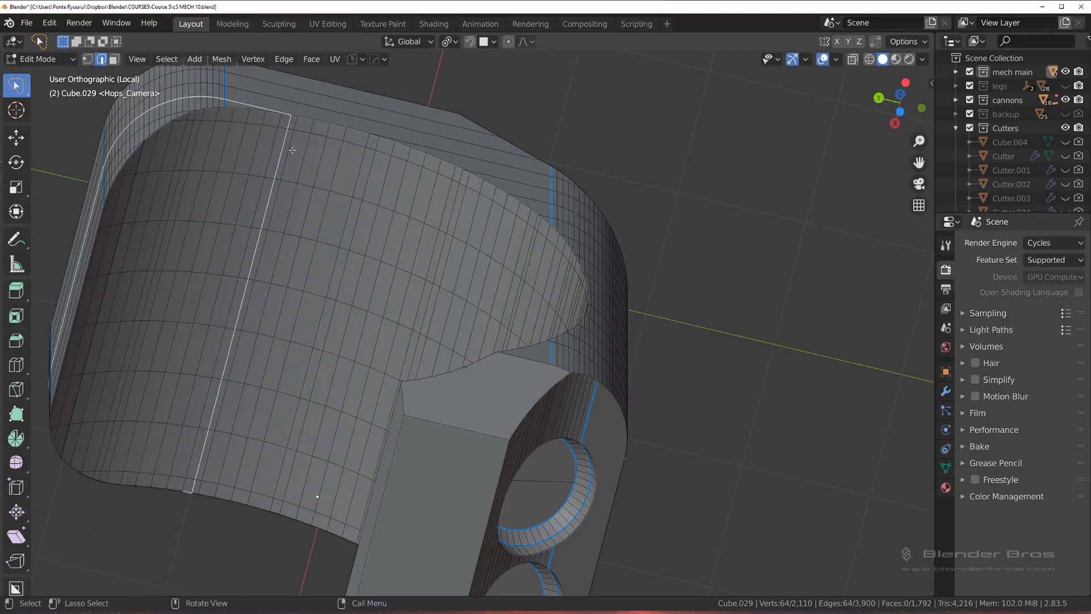
pyautogui.press('x')
pyautogui.click(289, 151)
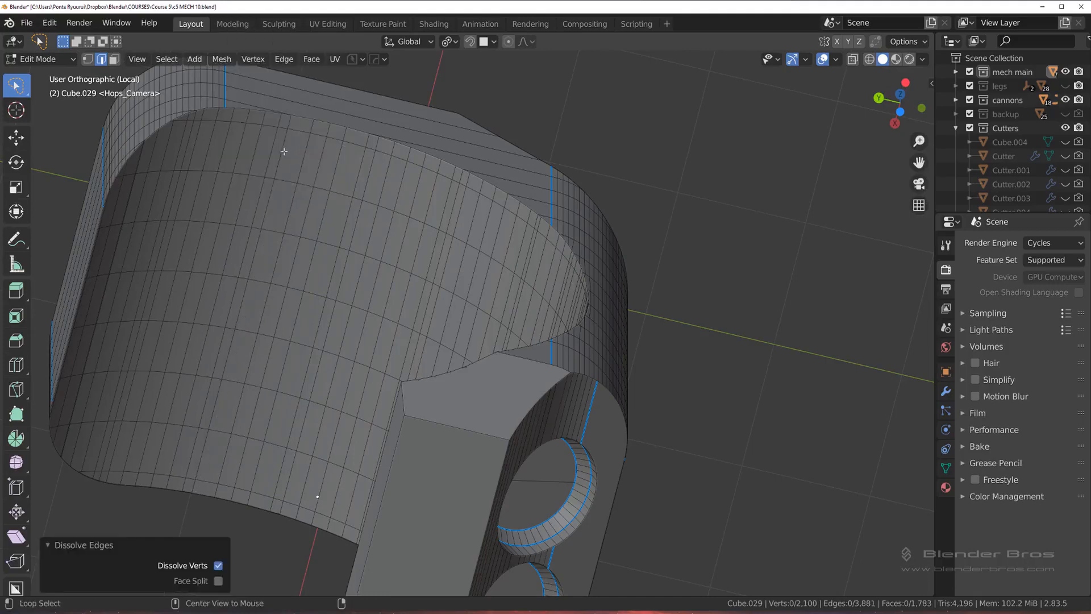
# Step: Select the row of edges spanning the inner surface beside the dissolved loop and slide it by a factor of 0.229
pyautogui.click(292, 121)
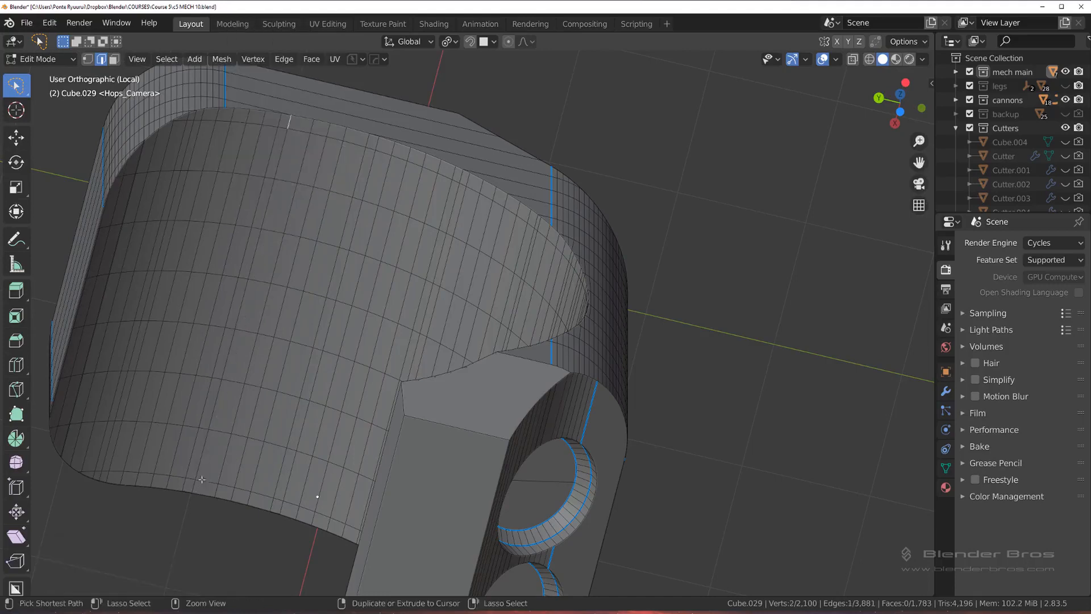
pyautogui.keyDown('ctrl'); pyautogui.click(202, 479); pyautogui.keyUp('ctrl')
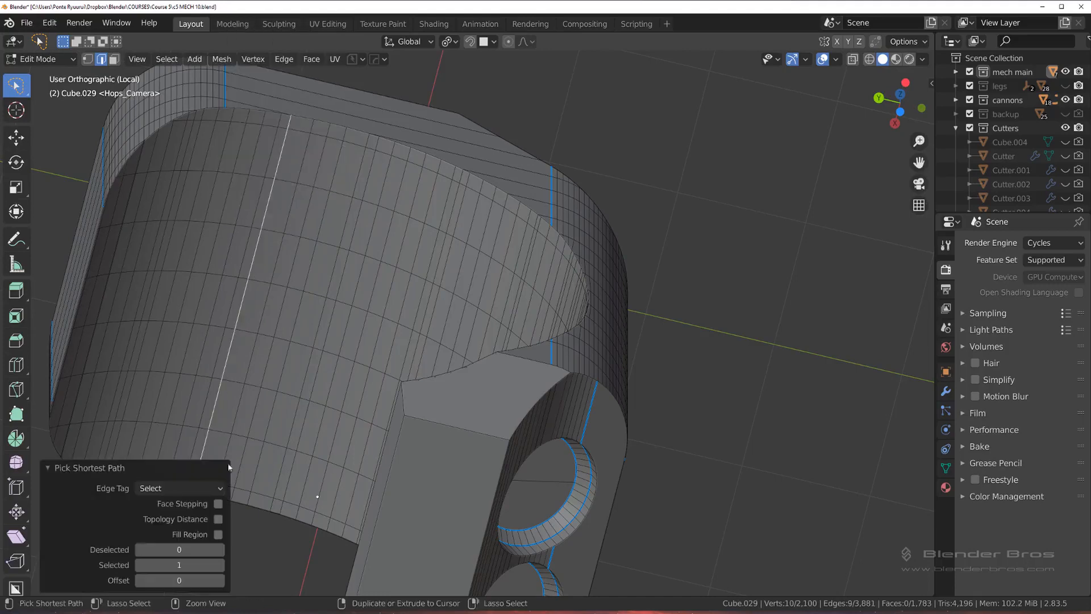
pyautogui.press('g')
pyautogui.press('g')
pyautogui.click(231, 372)
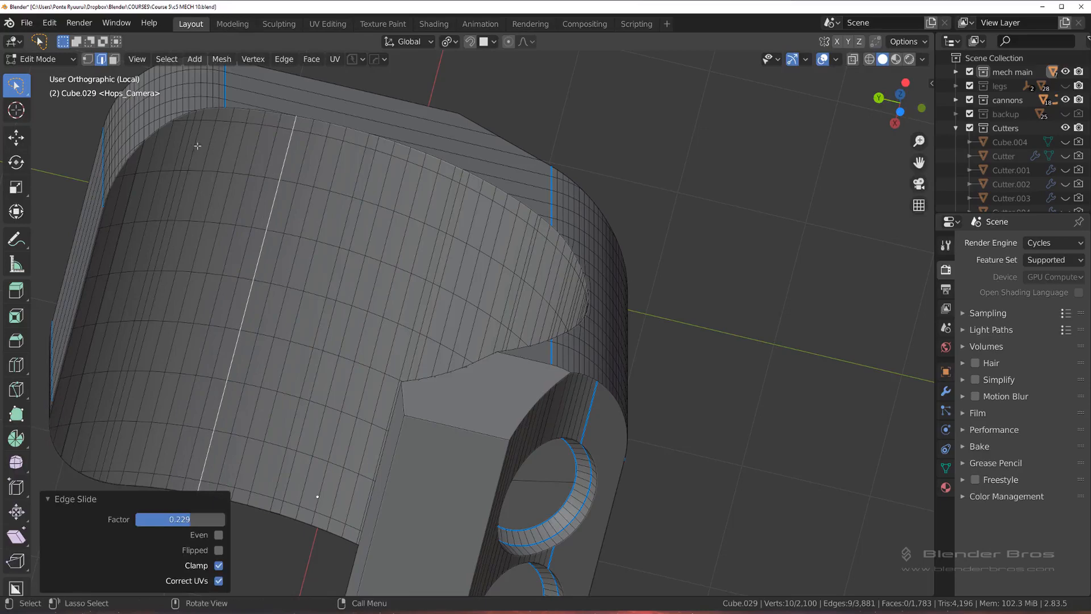
# Step: Try to select the cutout's whole side rim as a shortest path from its lower corner to the upper end
pyautogui.moveTo(478, 220); pyautogui.dragTo(474, 297, button='middle')
pyautogui.keyDown('shift'); pyautogui.moveTo(534, 418); pyautogui.dragTo(509, 216, button='middle'); pyautogui.keyUp('shift')
pyautogui.scroll(-3, 506, 228)
pyautogui.moveTo(493, 278); pyautogui.dragTo(469, 260, button='middle')
pyautogui.scroll(2, 486, 398)
pyautogui.click(409, 358)
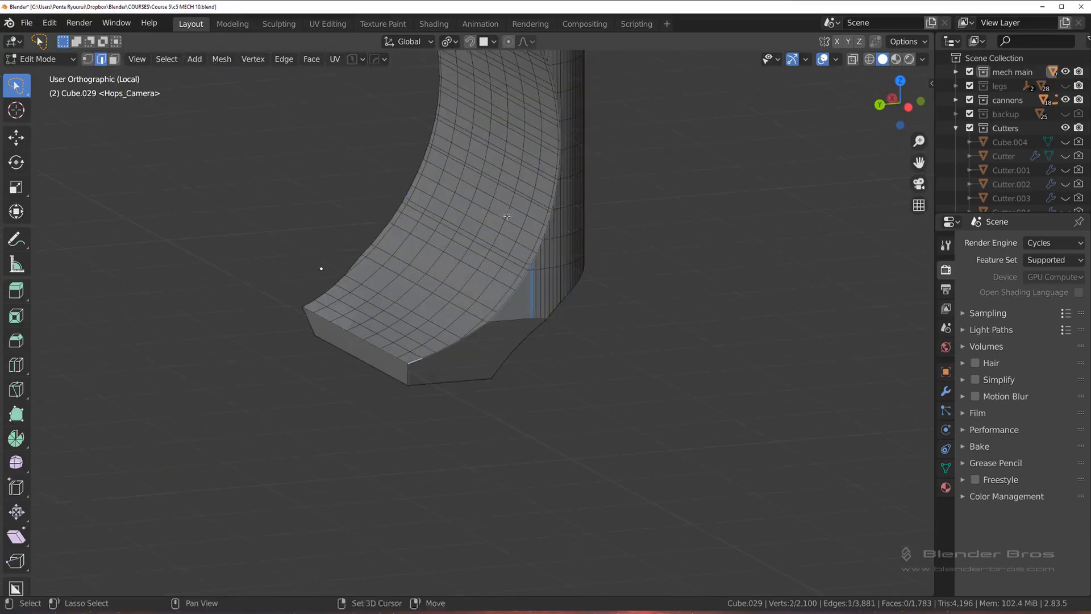
pyautogui.keyDown('shift'); pyautogui.moveTo(507, 215); pyautogui.dragTo(442, 404, button='middle'); pyautogui.keyUp('shift')
pyautogui.keyDown('ctrl'); pyautogui.click(450, 193); pyautogui.keyUp('ctrl')
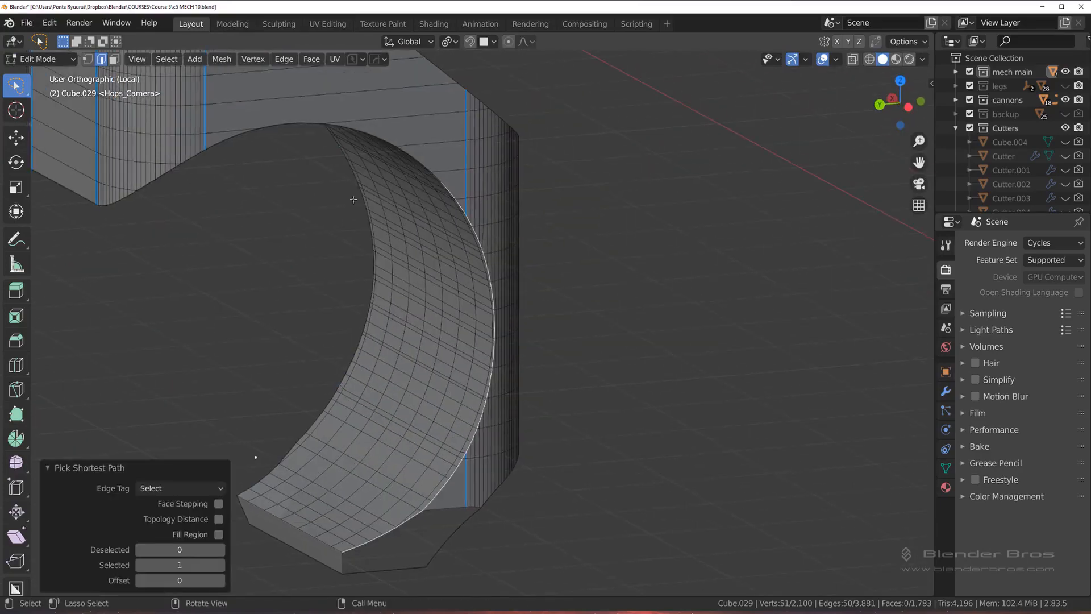
pyautogui.moveTo(166, 193); pyautogui.dragTo(370, 360, button='middle')
pyautogui.keyDown('ctrl'); pyautogui.click(151, 184); pyautogui.keyUp('ctrl')
# Step: Dissolve the redundant edges along the straight rim between the two blue-marked edges at the cutout's upper end
pyautogui.scroll(-3, 172, 183)
pyautogui.scroll(3, 265, 120)
pyautogui.scroll(1, 415, 415)
pyautogui.keyDown('alt'); pyautogui.click(349, 312); pyautogui.keyUp('alt')
pyautogui.press('x')
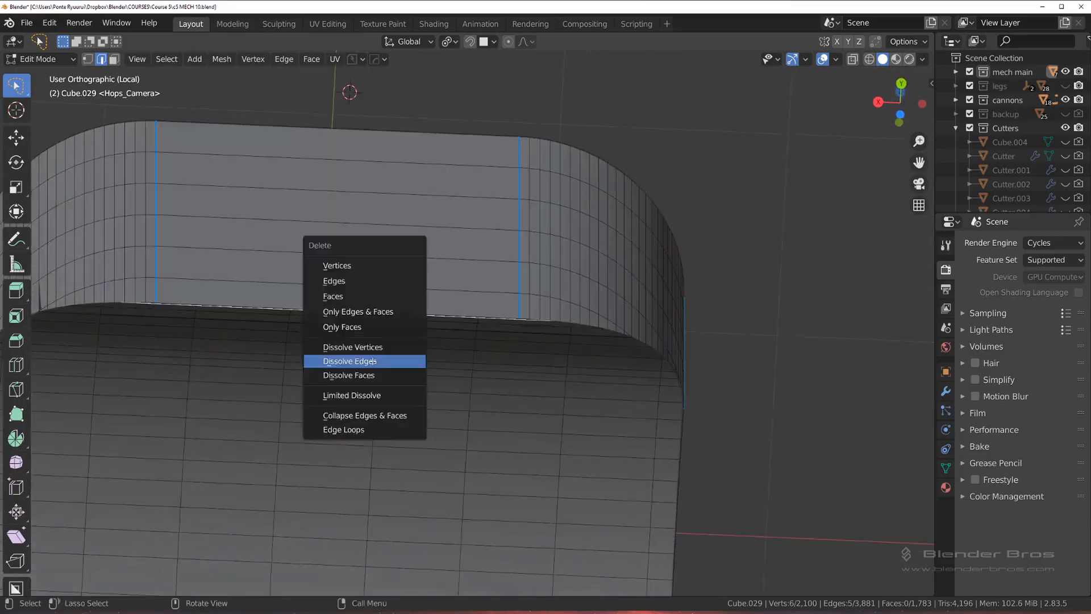
pyautogui.click(373, 360)
# Step: Dissolve the redundant horizontal edges beside the cutout's arch on the block's flat side face, next to the blue-marked edges
pyautogui.moveTo(446, 360); pyautogui.dragTo(446, 299, button='middle')
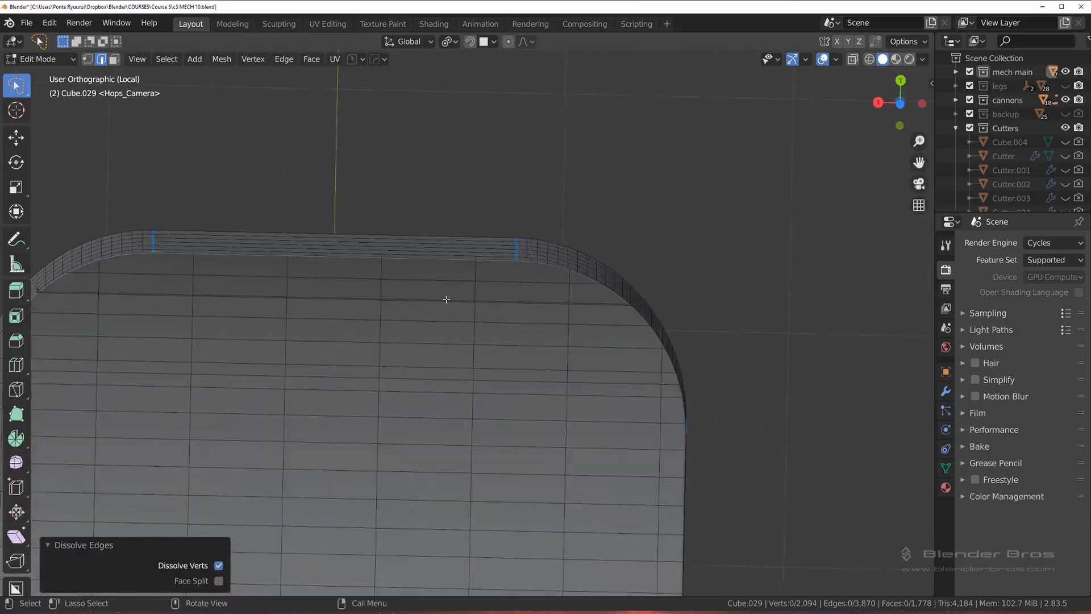
pyautogui.keyDown('alt'); pyautogui.click(436, 260); pyautogui.keyUp('alt')
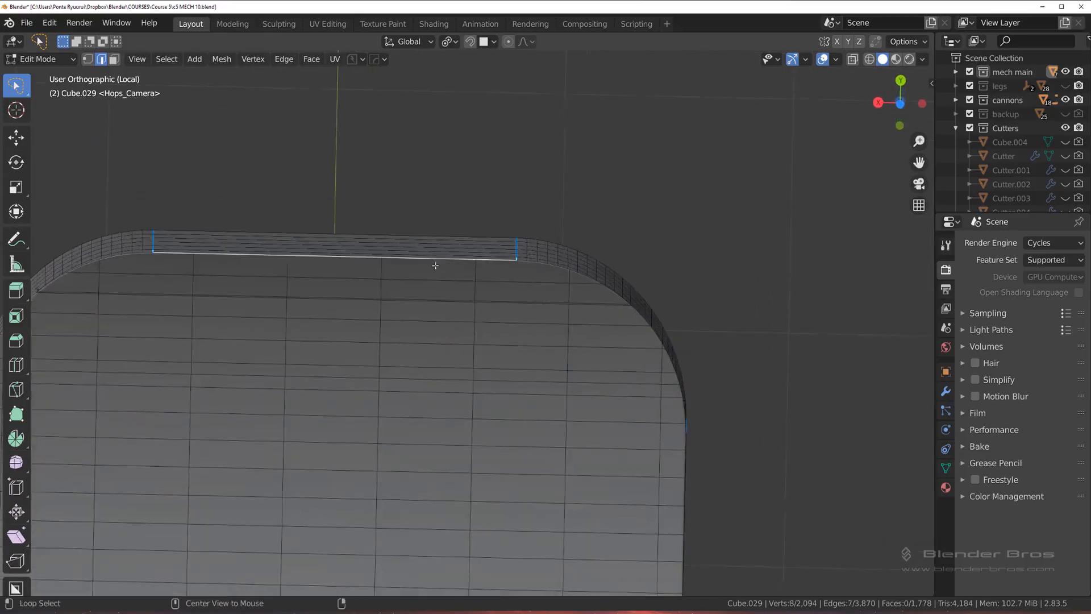
pyautogui.moveTo(435, 261); pyautogui.dragTo(583, 341, button='middle')
pyautogui.scroll(4, 583, 340)
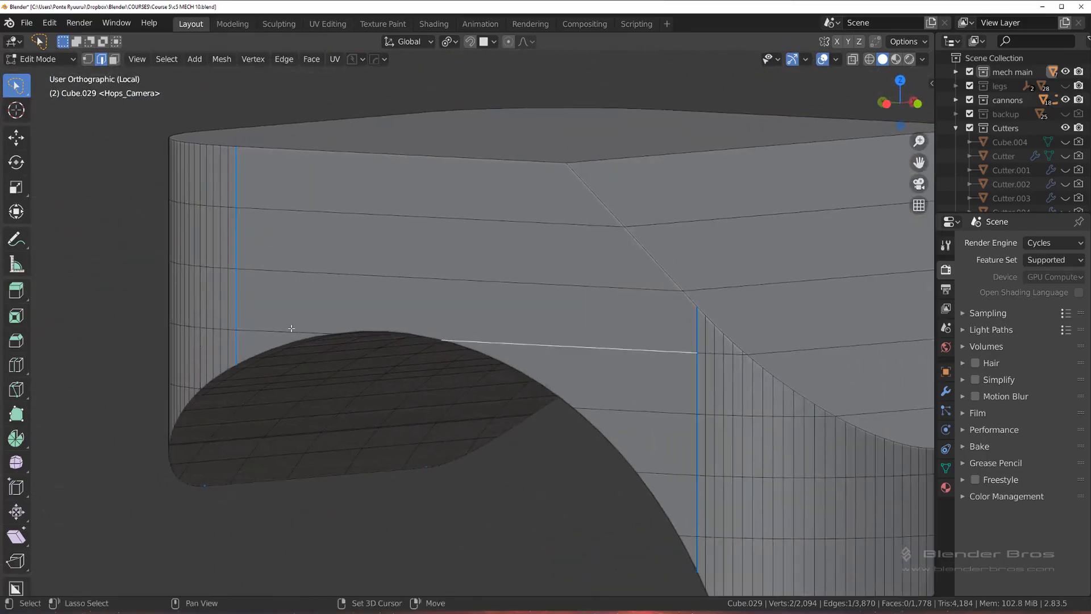
pyautogui.press('x')
pyautogui.click(291, 327)
pyautogui.moveTo(398, 348); pyautogui.dragTo(426, 336, button='middle')
pyautogui.keyDown('shift'); pyautogui.moveTo(530, 377); pyautogui.dragTo(515, 187, button='middle'); pyautogui.keyUp('shift')
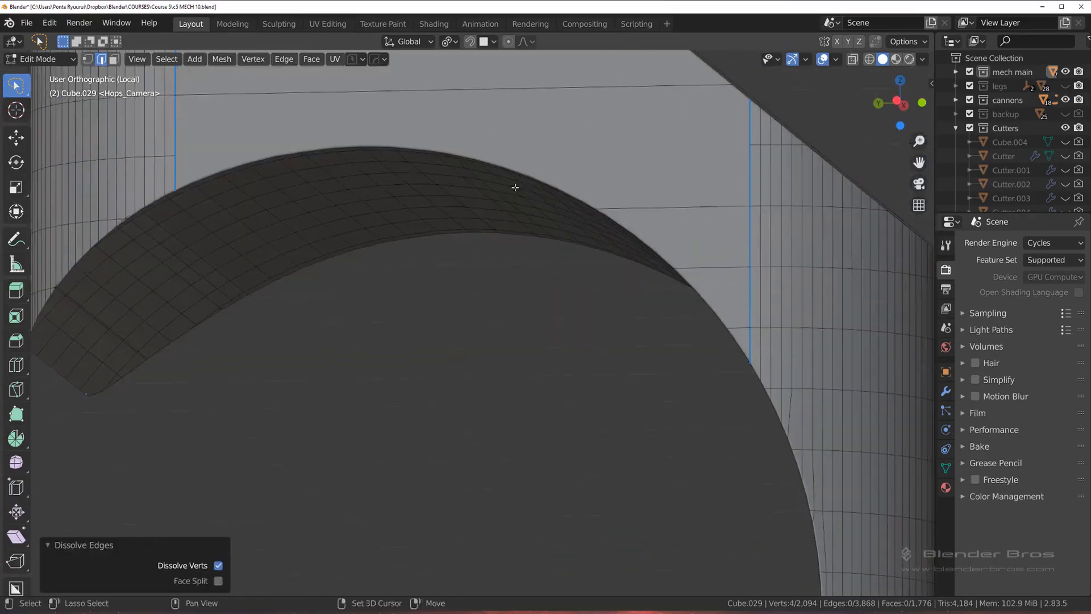
# Step: Dissolve three more short horizontal edges between the cutout's arch and the blue-marked edges on the flat side face
pyautogui.click(661, 200)
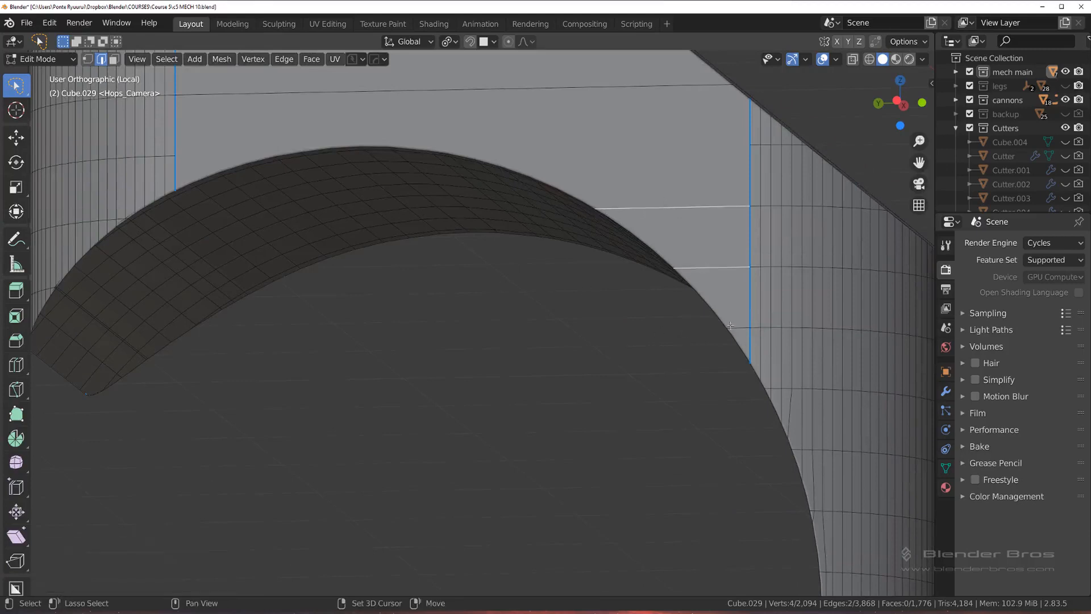
pyautogui.hotkey('ctrl', 'z')
pyautogui.keyDown('shift'); pyautogui.click(705, 332); pyautogui.keyUp('shift')
pyautogui.keyDown('shift'); pyautogui.moveTo(141, 199); pyautogui.dragTo(420, 271, button='middle'); pyautogui.keyUp('shift')
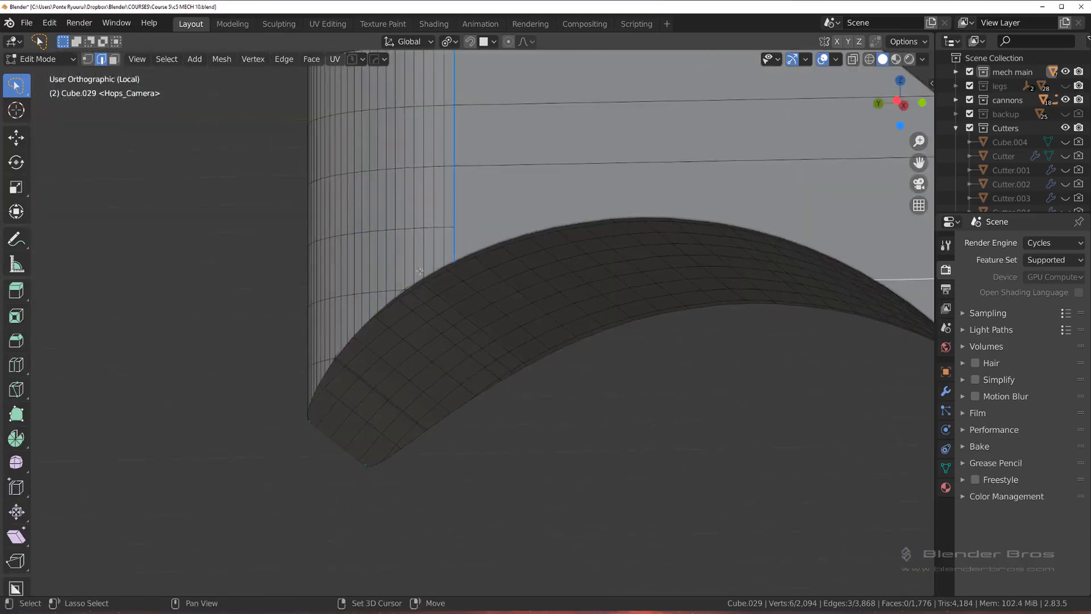
pyautogui.keyDown('shift'); pyautogui.click(500, 175); pyautogui.keyUp('shift')
pyautogui.hotkey('ctrl', 'z')
pyautogui.scroll(-3, 553, 247)
pyautogui.press('x')
pyautogui.click(560, 257)
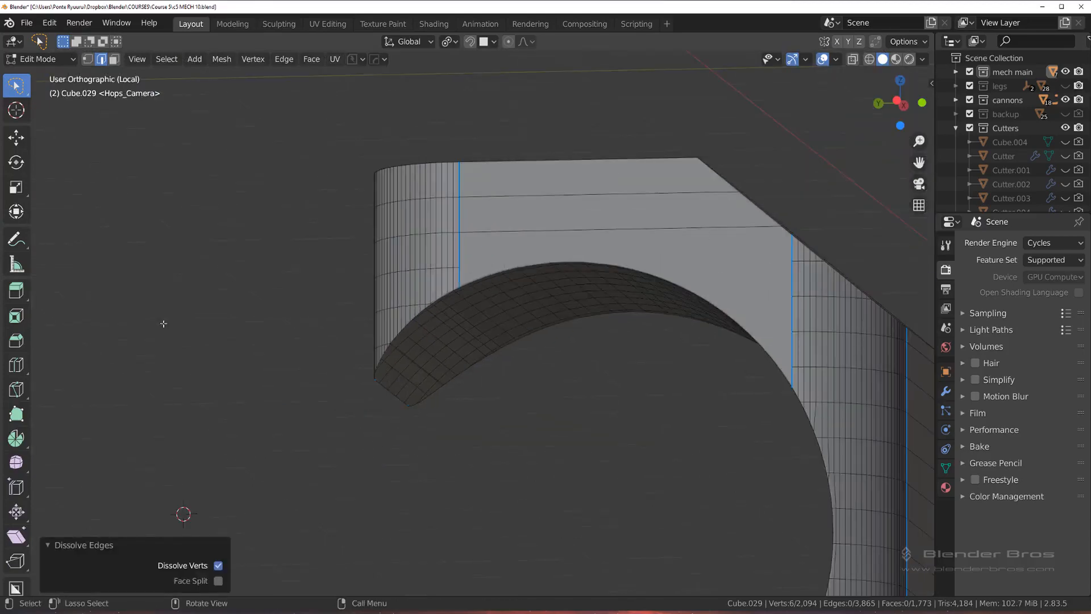
# Step: Knife a short diagonal from the lower edge loop on the rounded corner to the cutout's rim and dissolve the leftover edges beyond it
pyautogui.moveTo(163, 323); pyautogui.dragTo(227, 333, button='middle')
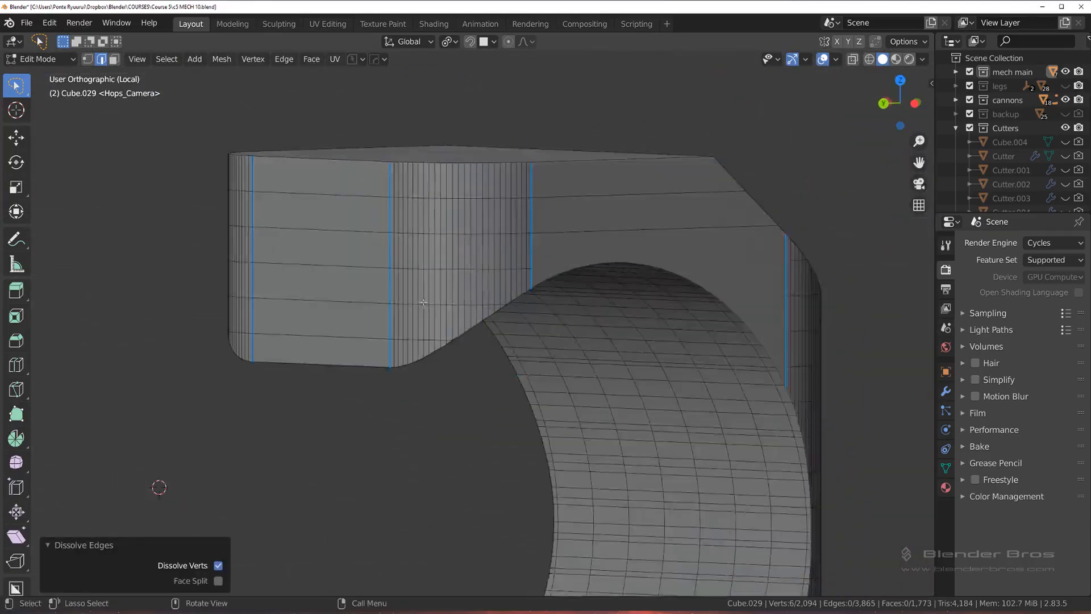
pyautogui.scroll(5, 468, 322)
pyautogui.moveTo(490, 316); pyautogui.dragTo(482, 307, button='middle')
pyautogui.scroll(1, 456, 262)
pyautogui.moveTo(451, 256); pyautogui.dragTo(456, 263, button='middle')
pyautogui.scroll(3, 398, 301)
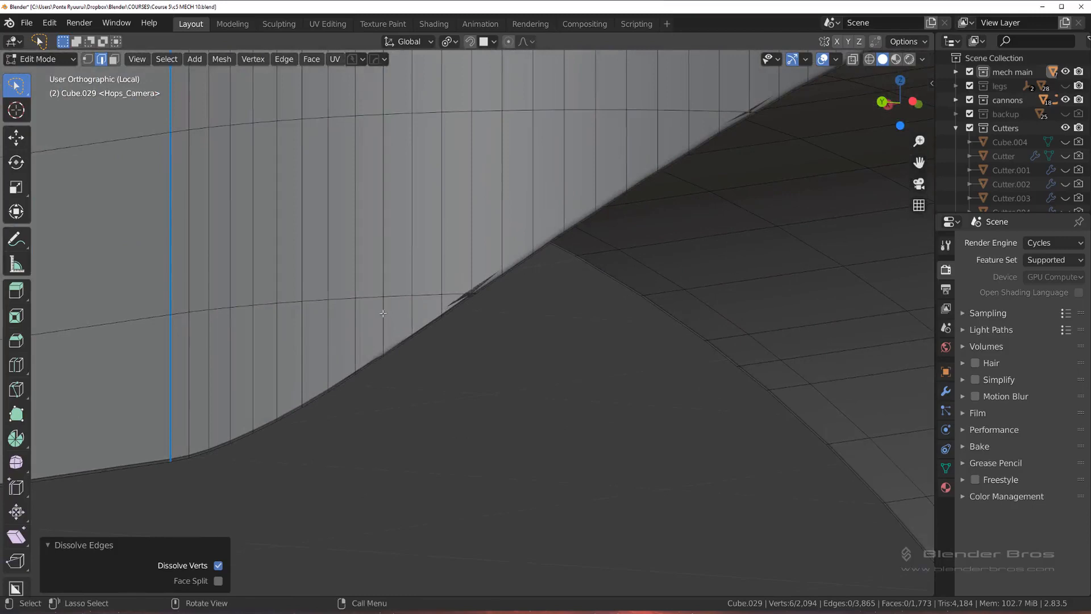
pyautogui.press('k')
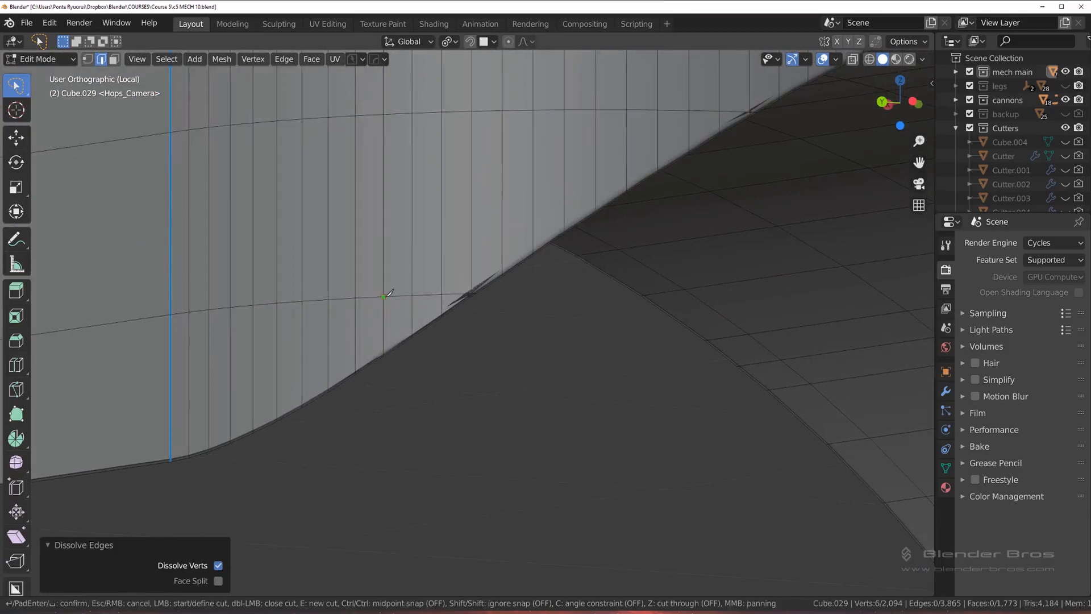
pyautogui.click(434, 322)
pyautogui.press('Return')
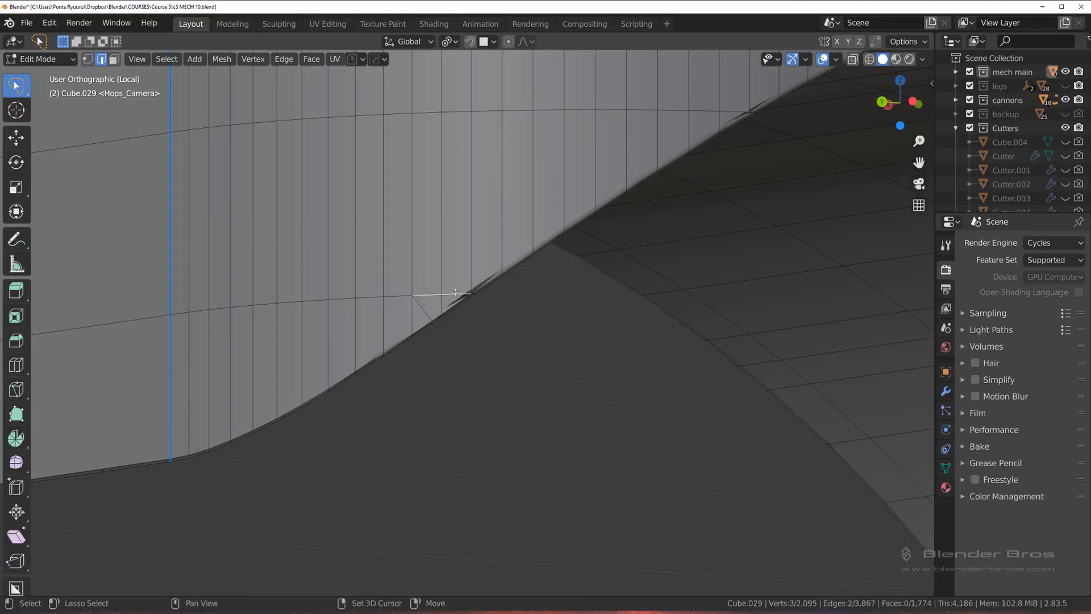
pyautogui.hotkey('ctrl', 'x')
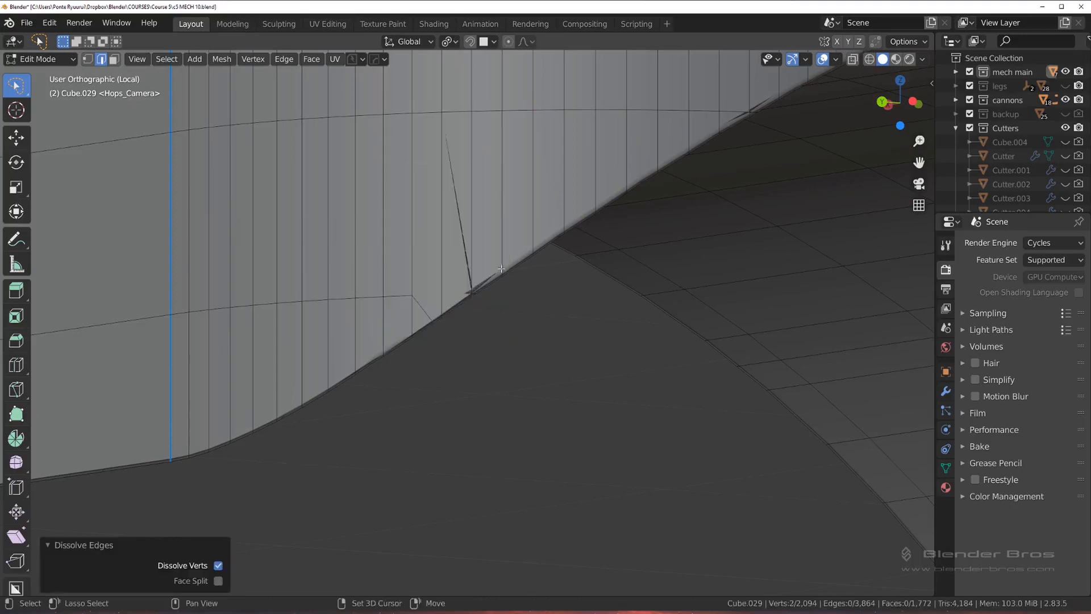
# Step: Slide the overlapping vertex at the shading spike away from the rim by a factor of 0.066 and merge the doubled rim vertices at last
pyautogui.scroll(6, 501, 268)
pyautogui.press('Tab')
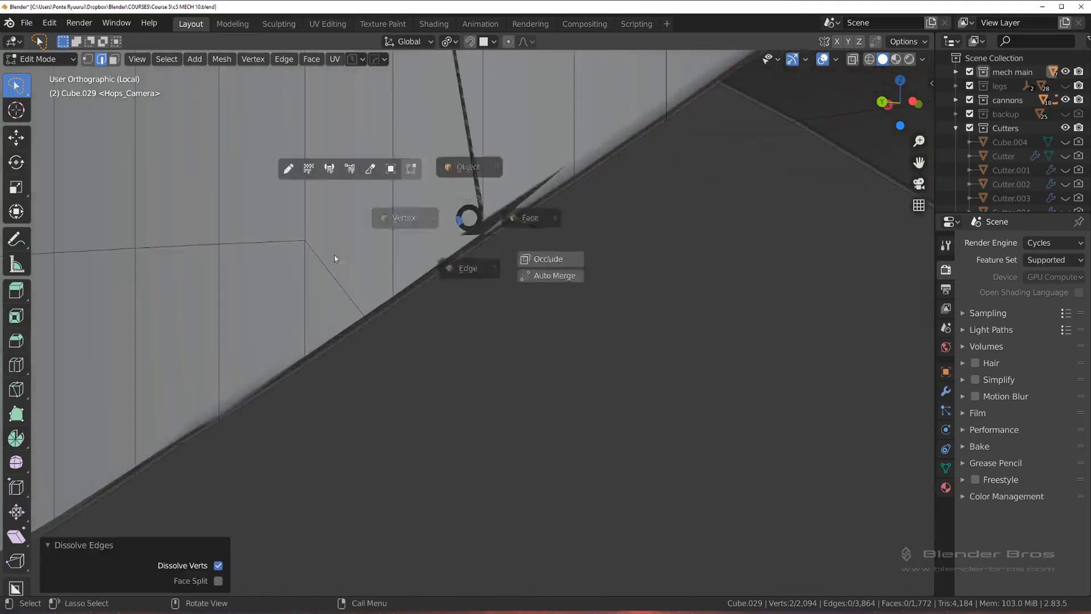
pyautogui.click(336, 258)
pyautogui.keyDown('shift'); pyautogui.moveTo(485, 228); pyautogui.dragTo(458, 297, button='middle'); pyautogui.keyUp('shift')
pyautogui.scroll(2, 459, 297)
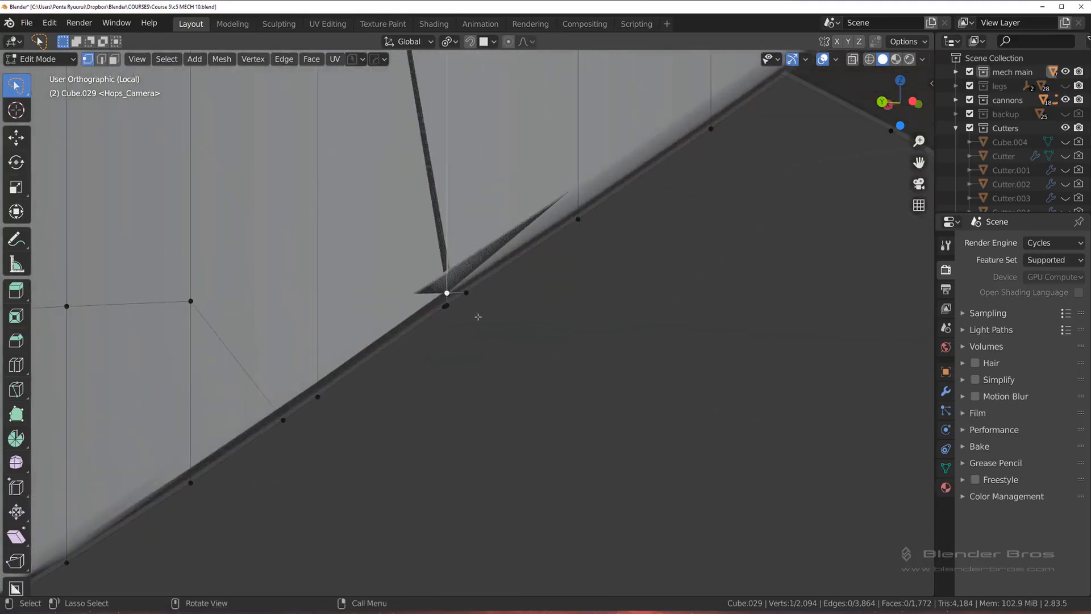
pyautogui.hotkey('shift', 'v')
pyautogui.click(474, 272)
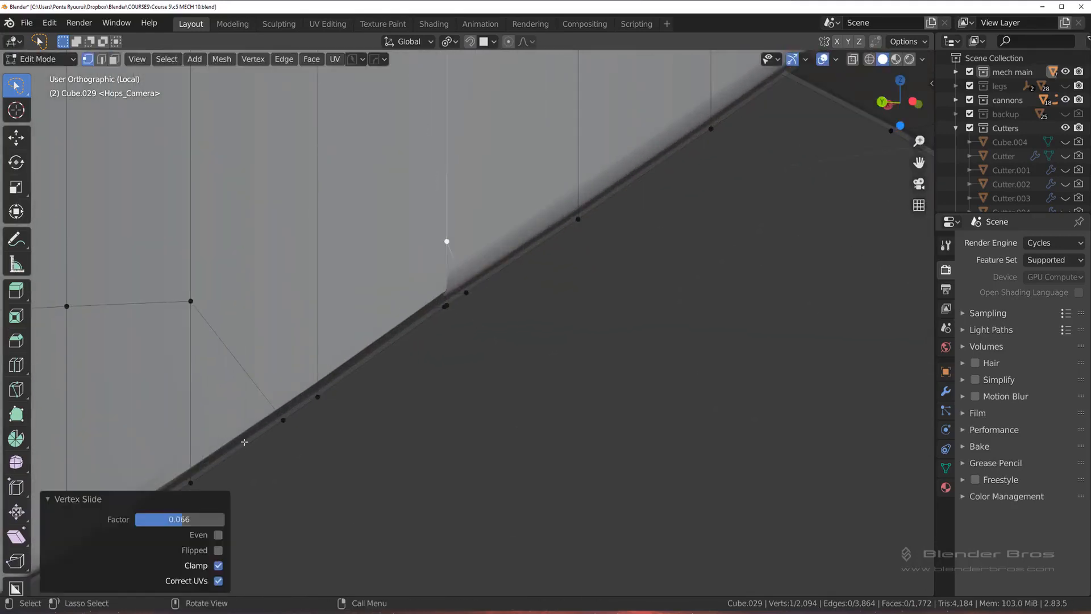
pyautogui.click(452, 314)
pyautogui.press('1')
# Step: Merge the doubled rim vertices beside the next shading spike higher up the rounded corner, using Smart Vert's merge at last
pyautogui.scroll(-7, 445, 316)
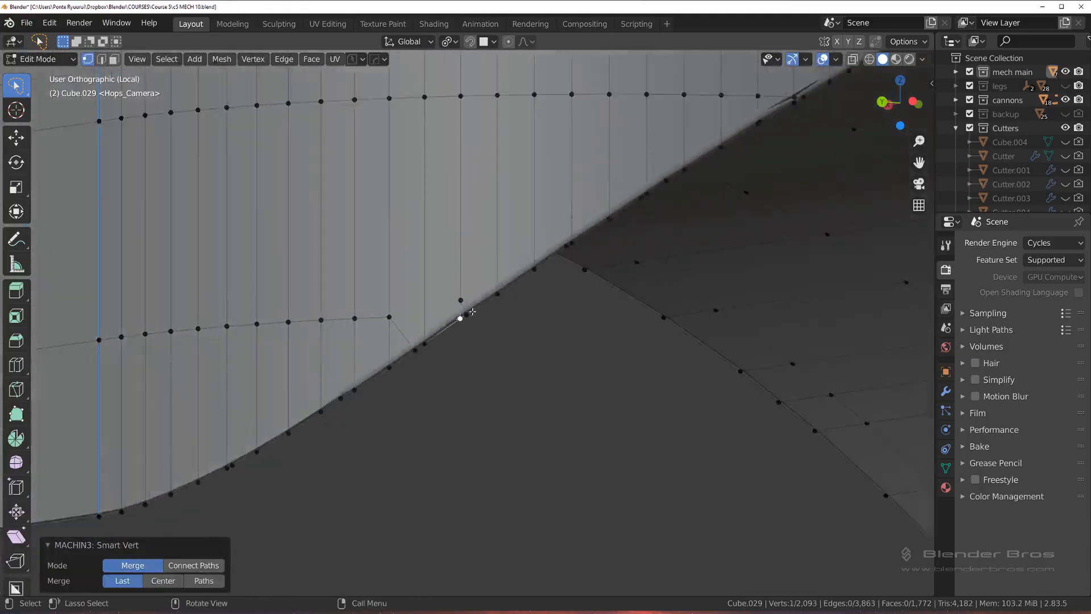
pyautogui.keyDown('shift'); pyautogui.moveTo(587, 234); pyautogui.dragTo(480, 334, button='middle'); pyautogui.keyUp('shift')
pyautogui.keyDown('shift'); pyautogui.moveTo(648, 224); pyautogui.dragTo(307, 364, button='middle'); pyautogui.keyUp('shift')
pyautogui.scroll(3, 350, 307)
pyautogui.keyDown('shift'); pyautogui.moveTo(351, 307); pyautogui.dragTo(463, 274, button='middle'); pyautogui.keyUp('shift')
pyautogui.scroll(1, 311, 332)
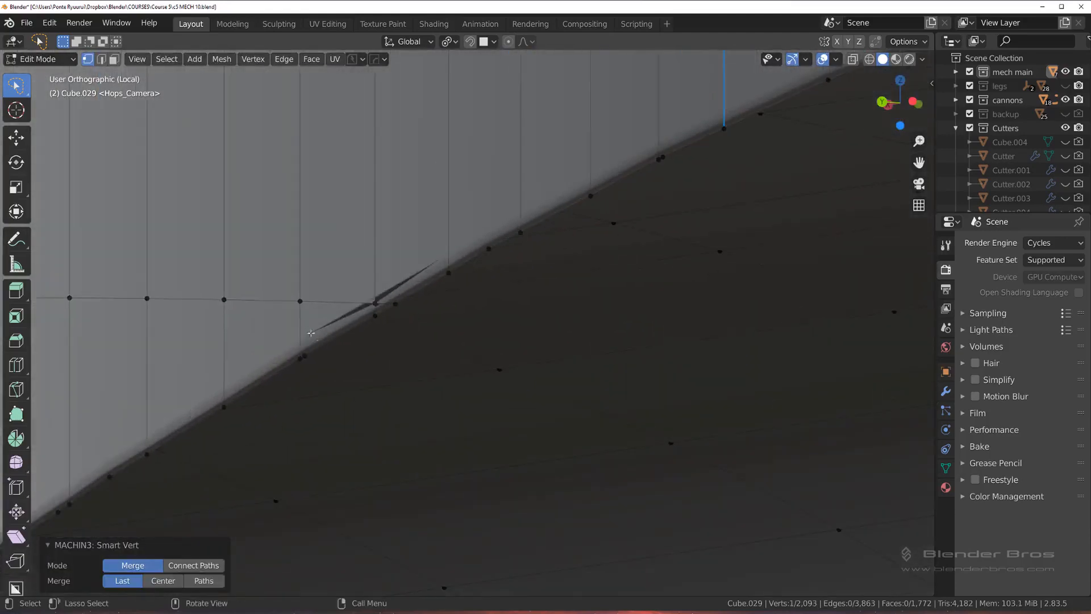
pyautogui.keyDown('shift'); pyautogui.click(301, 356); pyautogui.keyUp('shift')
pyautogui.press('1')
# Step: Knife a diagonal from the upper edge loop to the rim beside the second spike and dissolve the leftover loop edges reaching it
pyautogui.scroll(-2, 335, 326)
pyautogui.press('k')
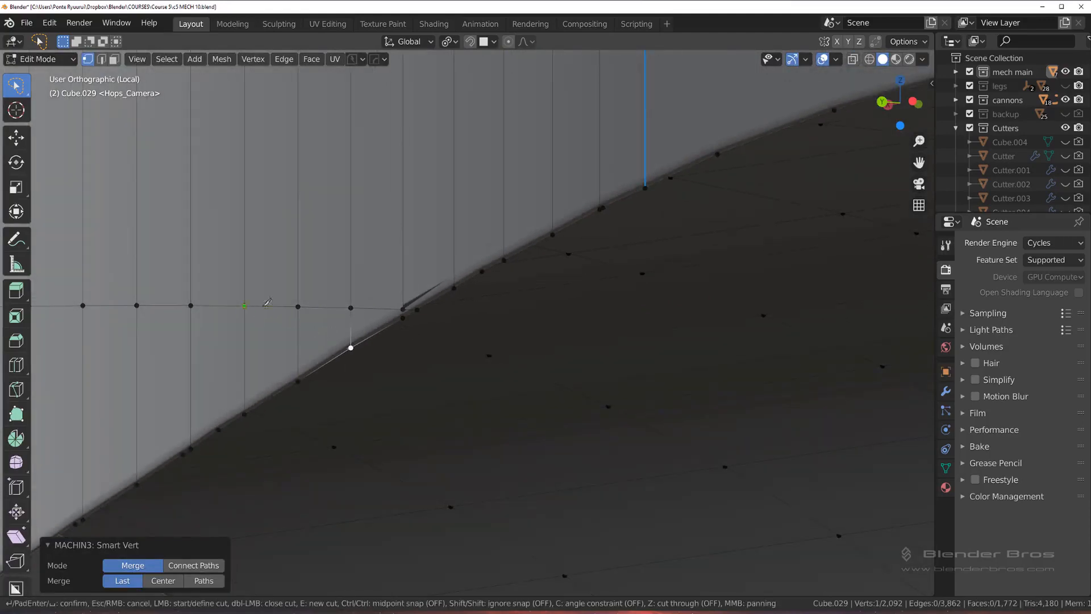
pyautogui.click(328, 362)
pyautogui.press('Return')
pyautogui.press('Tab')
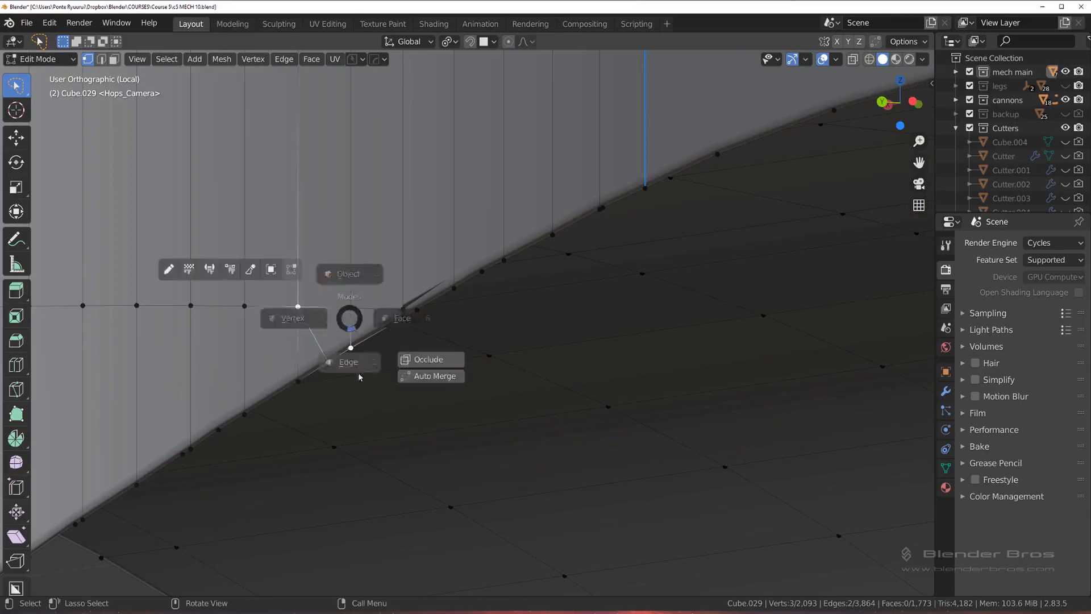
pyautogui.click(358, 373)
pyautogui.click(327, 310)
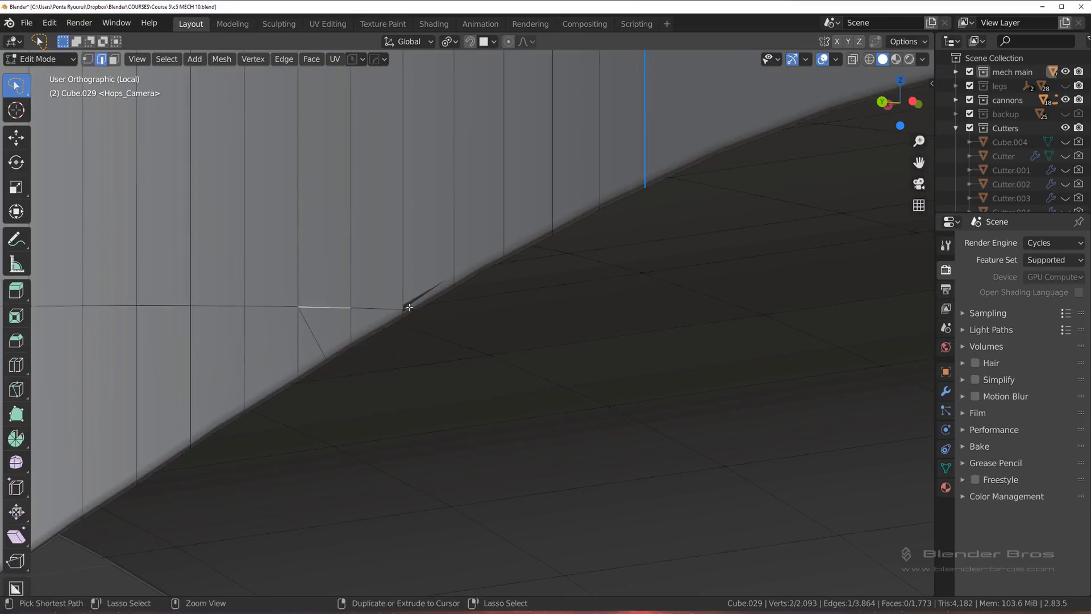
pyautogui.press('x')
pyautogui.click(409, 307)
# Step: On the opposite rounded corner, knife a short diagonal from the edge loop's last inner vertex to the rim and dissolve the edge it replaces
pyautogui.moveTo(410, 307); pyautogui.dragTo(479, 364, button='middle')
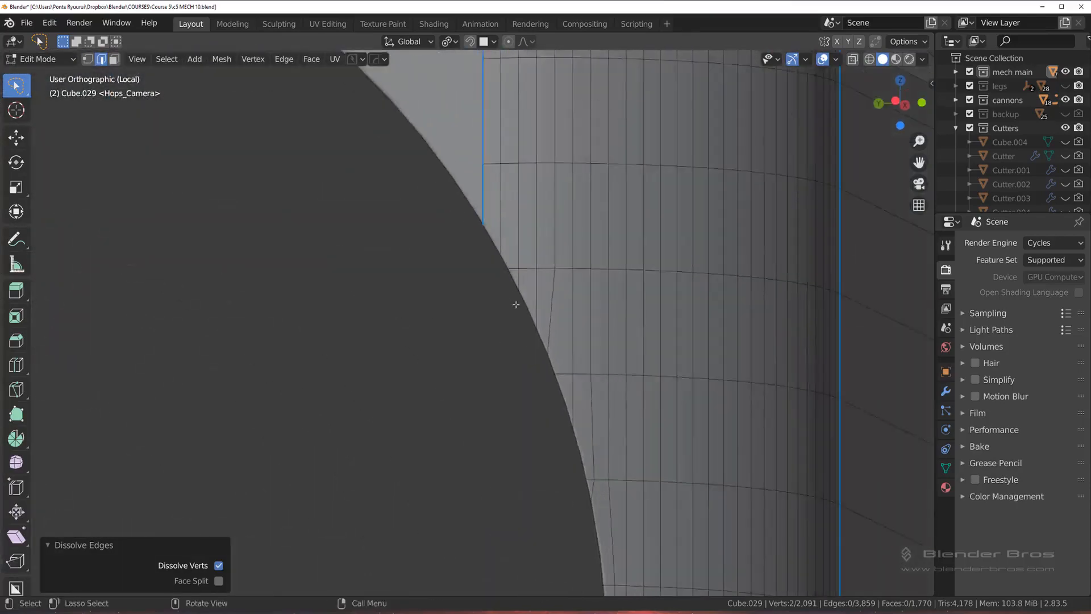
pyautogui.moveTo(515, 305); pyautogui.dragTo(407, 327, button='middle')
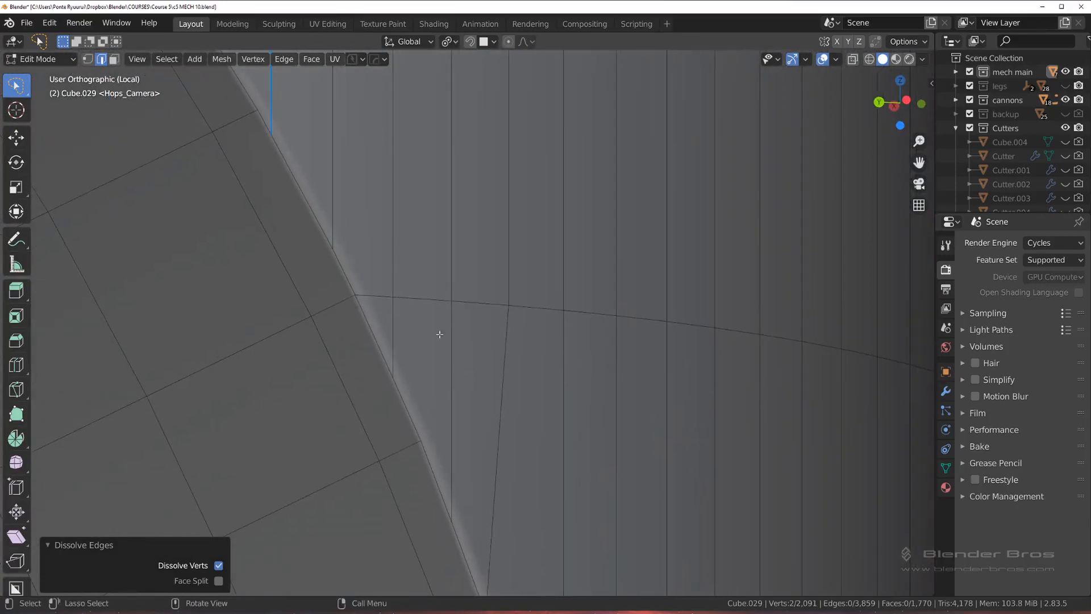
pyautogui.press('k')
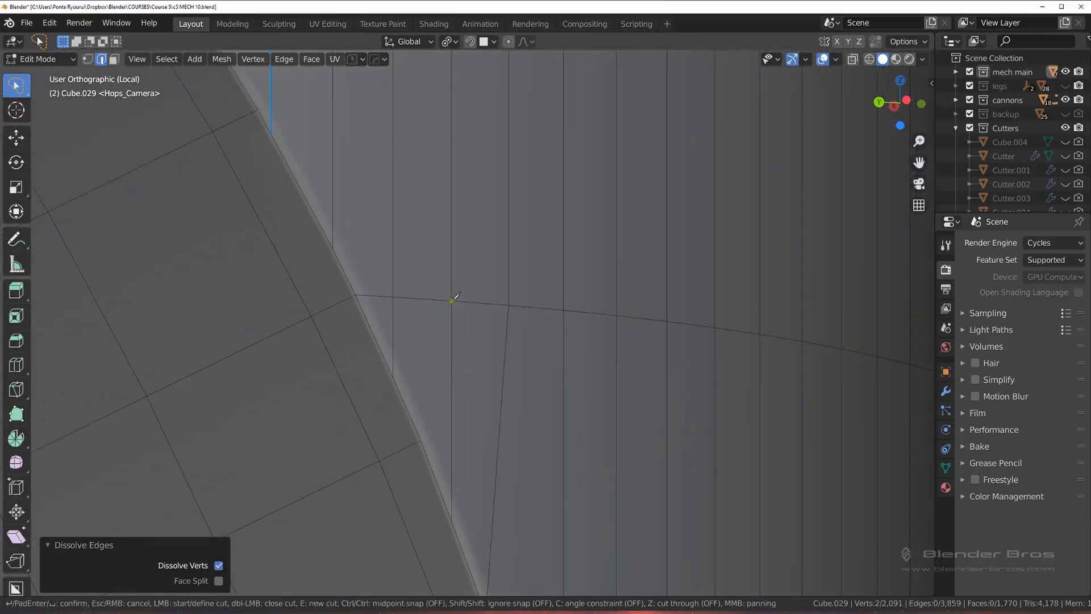
pyautogui.click(367, 316)
pyautogui.press('Return')
pyautogui.press('Tab')
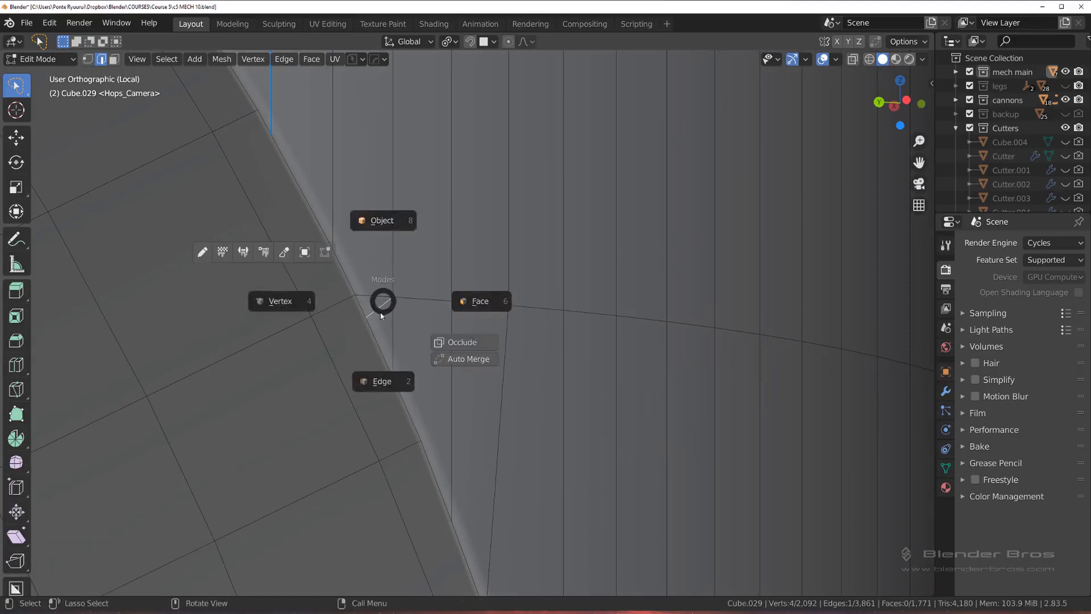
pyautogui.click(378, 348)
pyautogui.hotkey('ctrl', 'x')
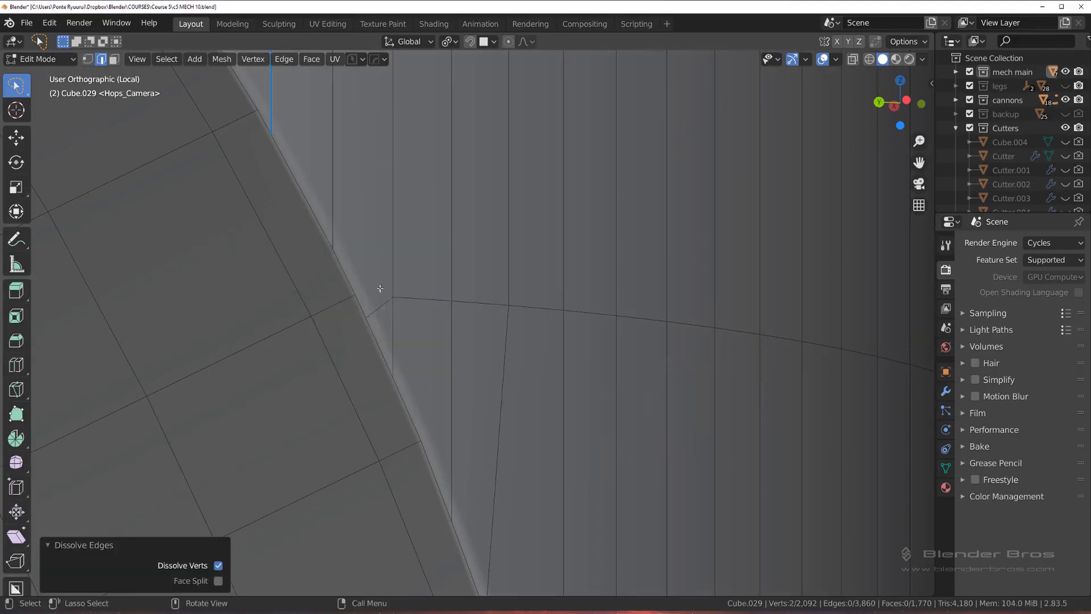
# Step: Merge the closely spaced vertex pairs along the rim near the blue-marked edge of this rounded corner
pyautogui.scroll(-2, 380, 293)
pyautogui.keyDown('shift'); pyautogui.moveTo(328, 214); pyautogui.dragTo(358, 336, button='middle'); pyautogui.keyUp('shift')
pyautogui.press('Tab')
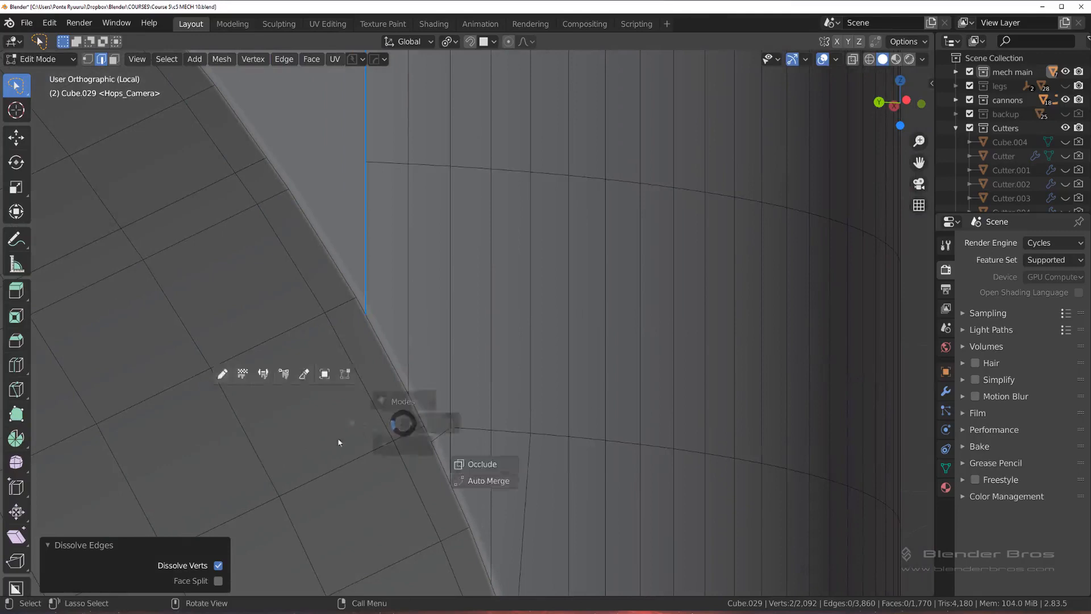
pyautogui.click(339, 442)
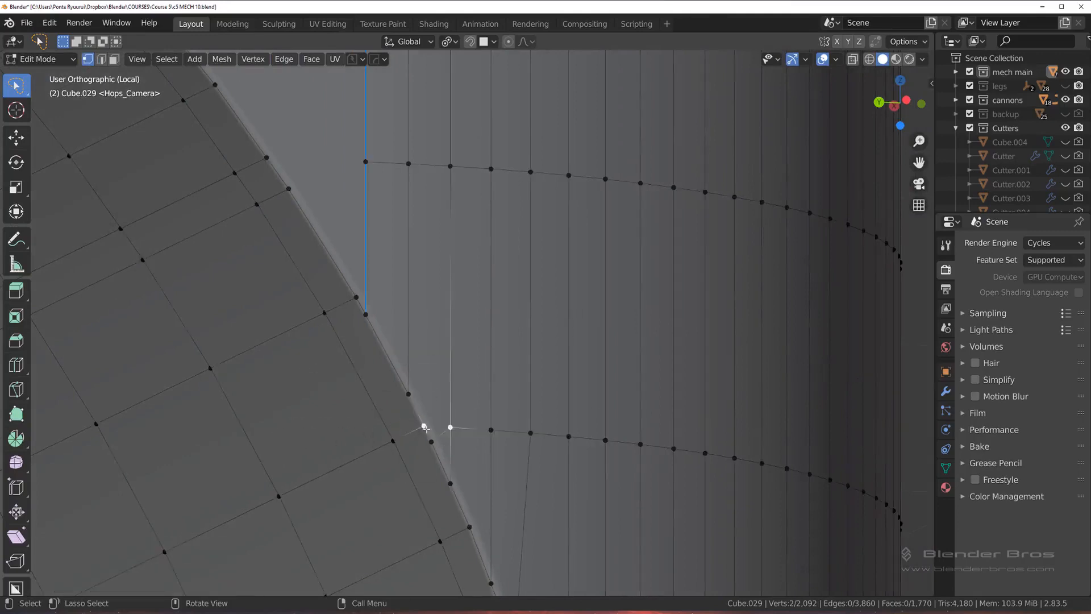
pyautogui.keyDown('shift'); pyautogui.click(432, 441); pyautogui.keyUp('shift')
pyautogui.press('1')
pyautogui.moveTo(430, 375); pyautogui.dragTo(463, 258, button='middle')
pyautogui.hotkey('ctrl', 'z')
pyautogui.press('1')
pyautogui.click(364, 292)
pyautogui.keyDown('shift'); pyautogui.click(373, 312); pyautogui.keyUp('shift')
pyautogui.press('1')
# Step: Select the cutout's side rim as a shortest path from the upper end's middle to the lower end's and bevel it by 0.0141 m with one segment
pyautogui.press('Tab')
pyautogui.click(438, 372)
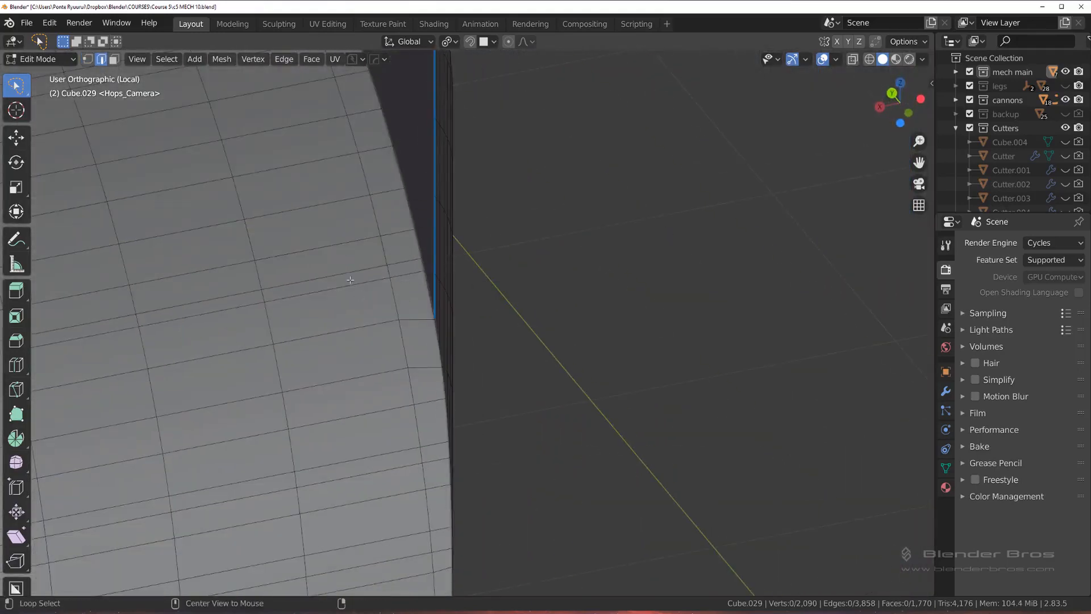
pyautogui.keyDown('alt'); pyautogui.click(344, 267); pyautogui.keyUp('alt')
pyautogui.scroll(-4, 345, 270)
pyautogui.moveTo(353, 319); pyautogui.dragTo(390, 376, button='middle')
pyautogui.scroll(-7, 290, 331)
pyautogui.moveTo(290, 332); pyautogui.dragTo(552, 246, button='middle')
pyautogui.scroll(3, 479, 292)
pyautogui.click(500, 292)
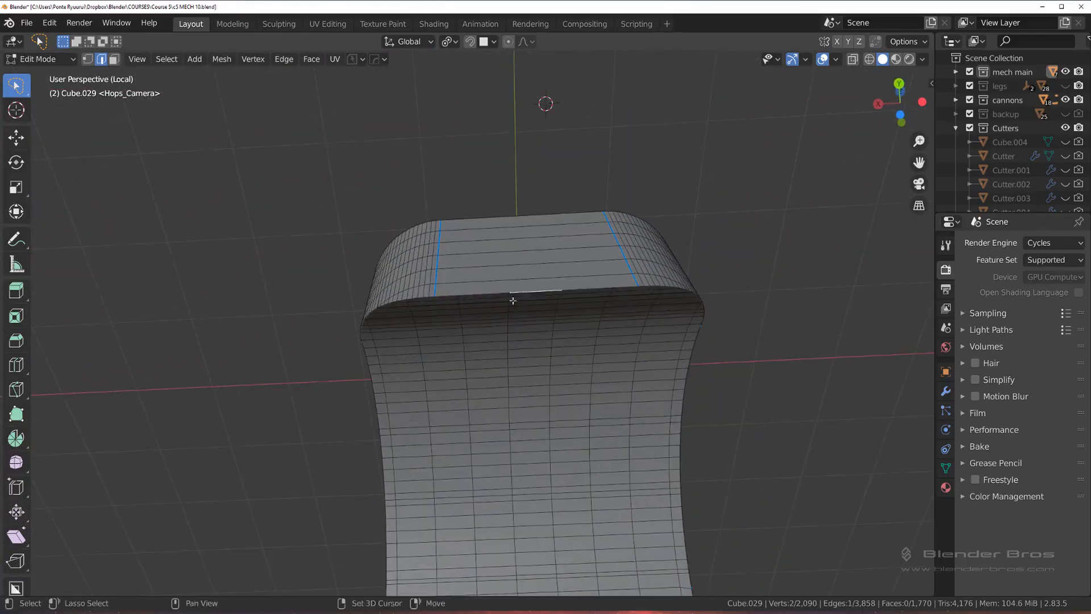
pyautogui.moveTo(512, 300); pyautogui.dragTo(562, 276, button='middle')
pyautogui.keyDown('ctrl'); pyautogui.click(569, 317); pyautogui.keyUp('ctrl')
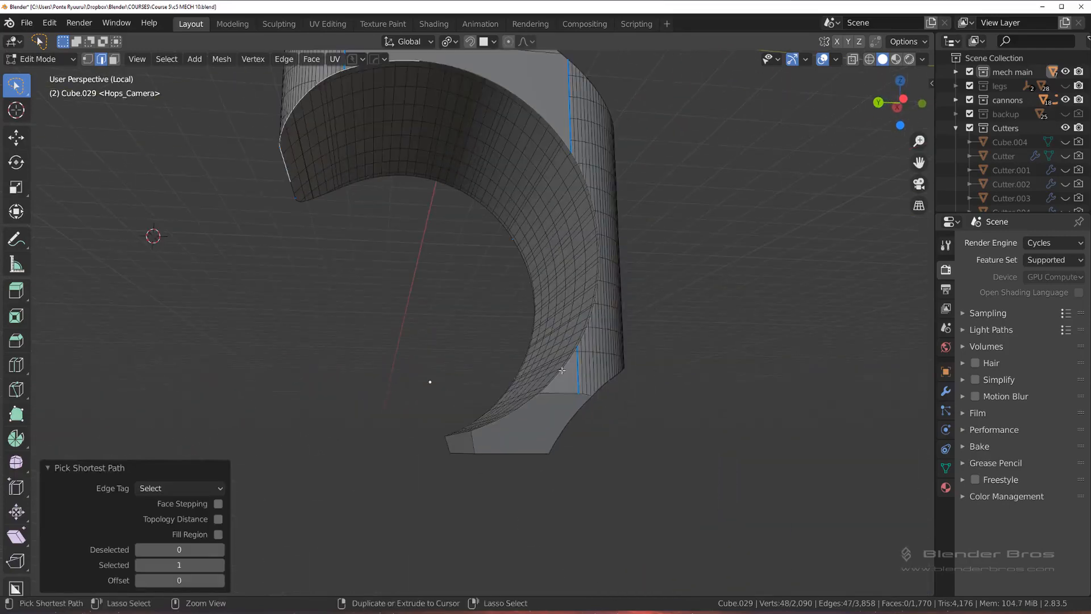
pyautogui.scroll(2, 639, 253)
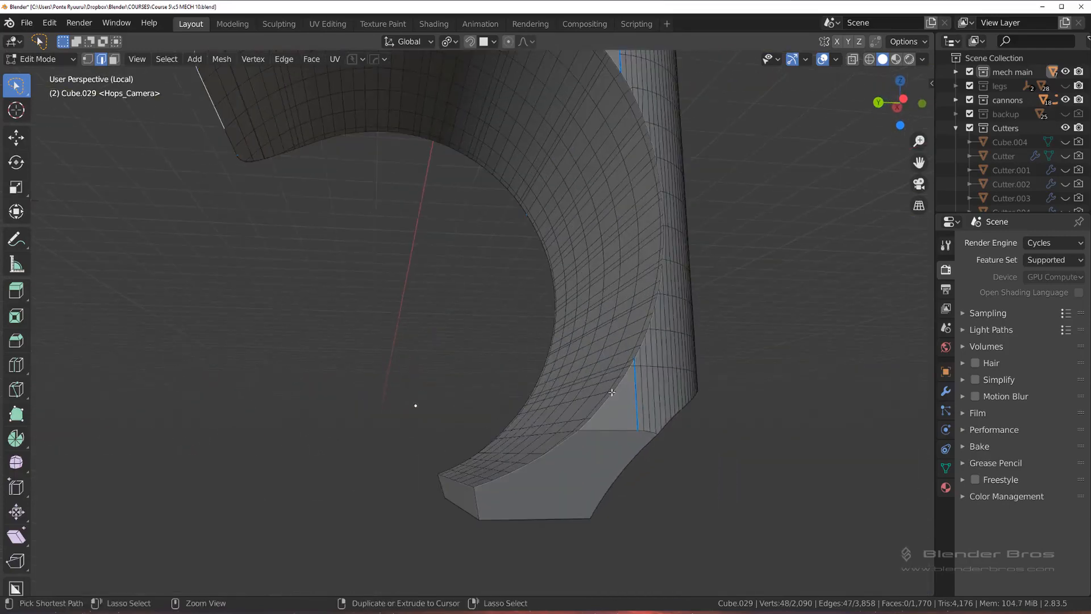
pyautogui.keyDown('ctrl'); pyautogui.click(613, 395); pyautogui.keyUp('ctrl')
pyautogui.moveTo(601, 361); pyautogui.dragTo(470, 440, button='middle')
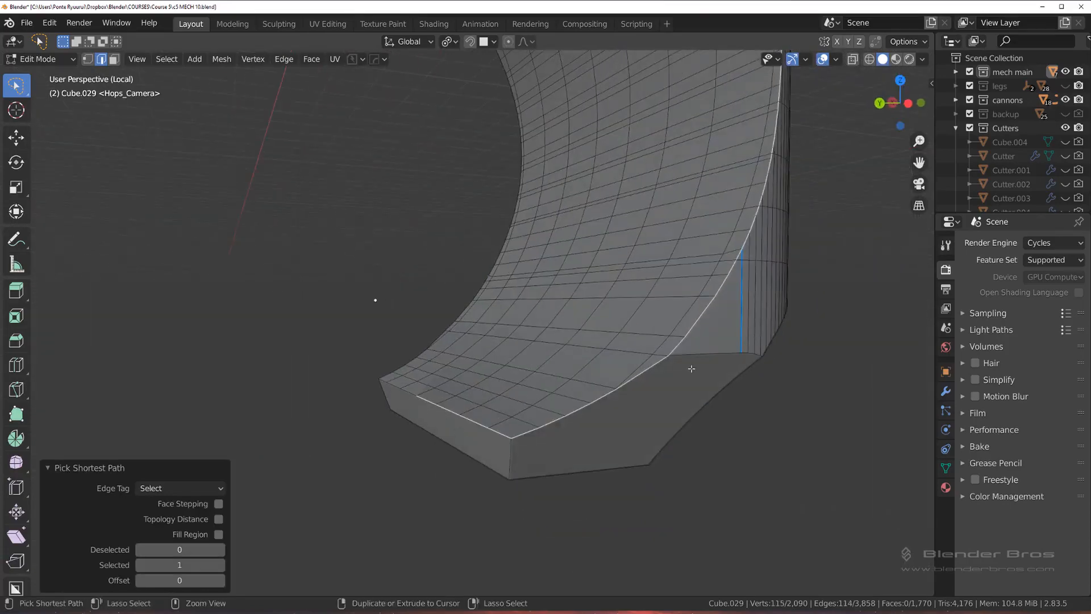
pyautogui.hotkey('ctrl', 'b')
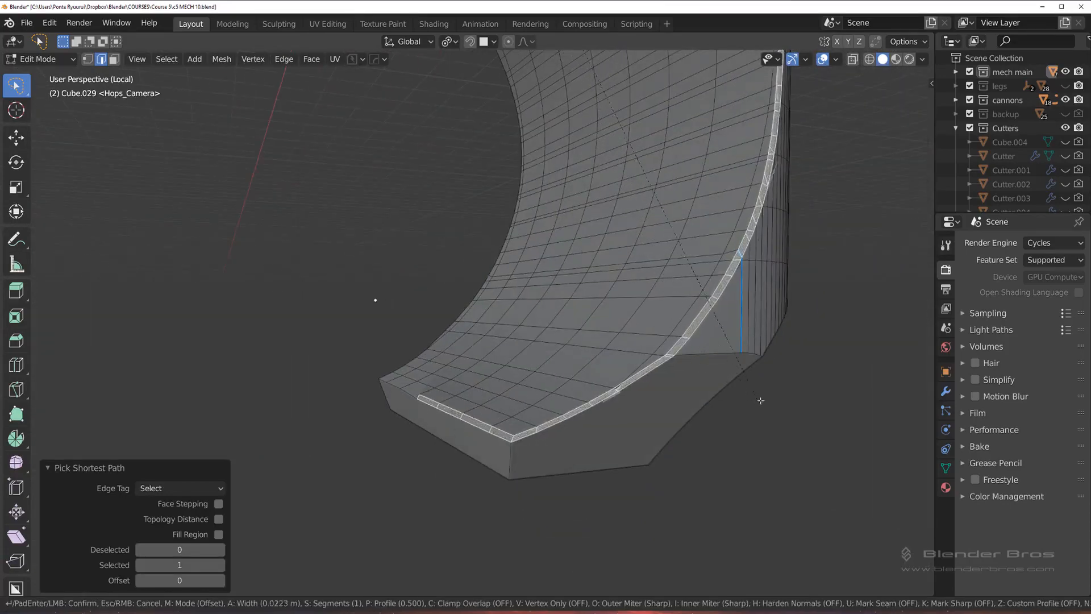
pyautogui.click(734, 389)
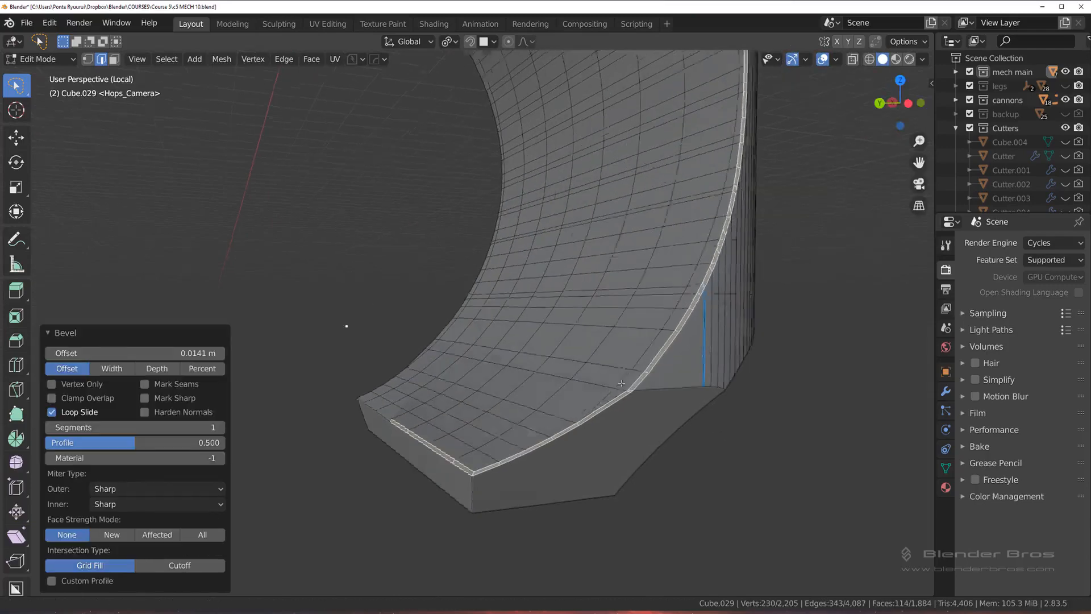
# Step: Examine the beveled rim up close along the rounded corner, including its shading in Object Mode
pyautogui.scroll(5, 734, 389)
pyautogui.scroll(5, 531, 297)
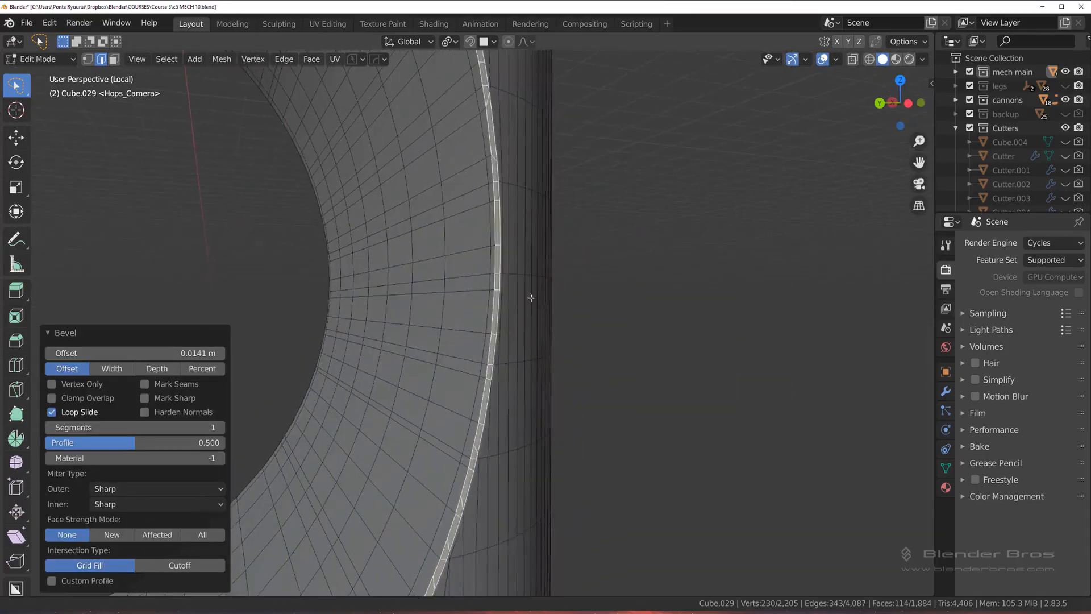
pyautogui.keyDown('shift'); pyautogui.moveTo(580, 287); pyautogui.dragTo(485, 331, button='middle'); pyautogui.keyUp('shift')
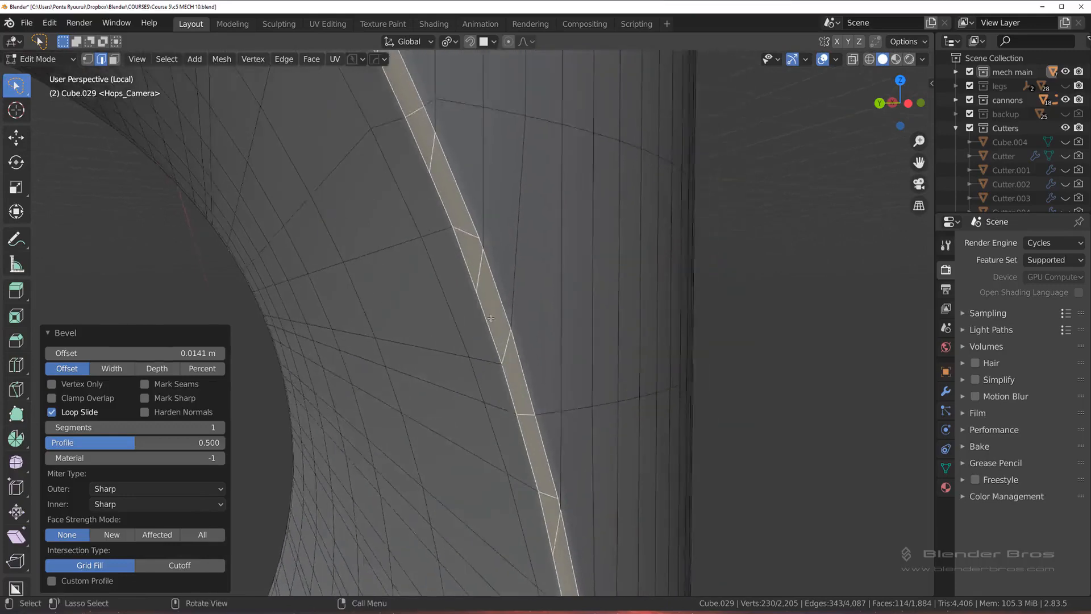
pyautogui.scroll(1, 526, 312)
pyautogui.press('Tab')
pyautogui.scroll(-3, 528, 227)
pyautogui.moveTo(517, 283); pyautogui.dragTo(620, 323, button='middle')
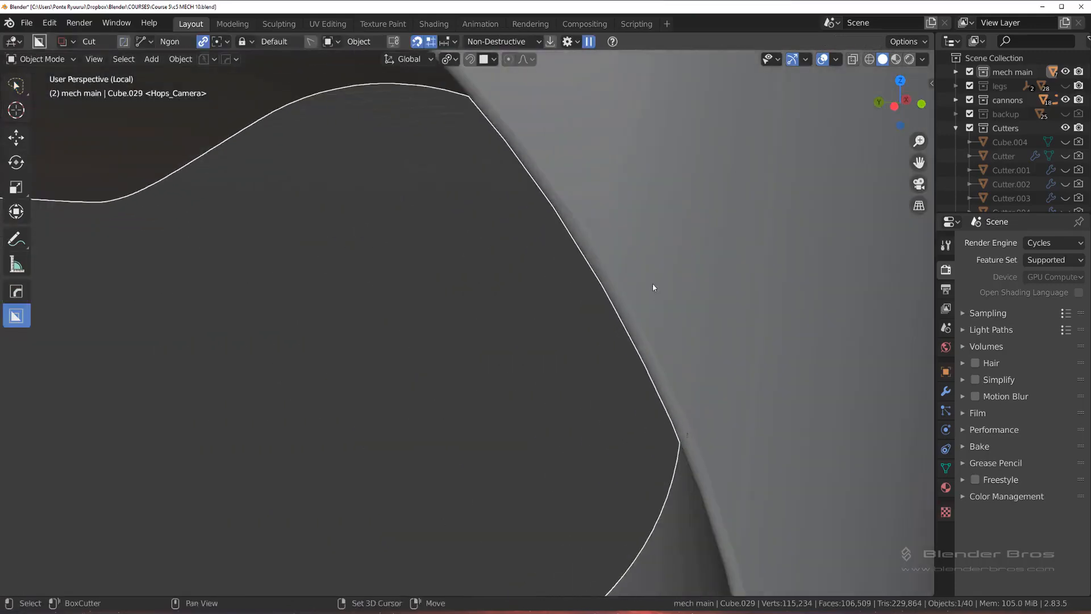
pyautogui.keyDown('shift'); pyautogui.moveTo(652, 284); pyautogui.dragTo(623, 241, button='middle'); pyautogui.keyUp('shift')
pyautogui.scroll(2, 648, 319)
pyautogui.keyDown('shift'); pyautogui.moveTo(652, 329); pyautogui.dragTo(516, 268, button='middle'); pyautogui.keyUp('shift')
# Step: Slide the crowded bevel vertex on the rim away from its neighbour by a factor of 0.188
pyautogui.press('Tab')
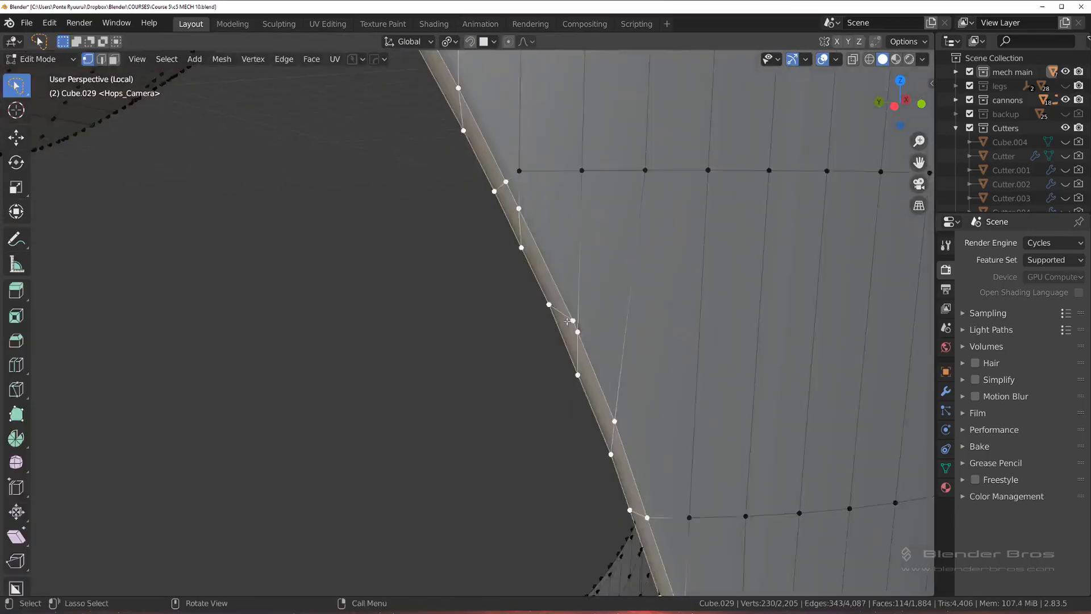
pyautogui.scroll(2, 567, 322)
pyautogui.click(503, 315)
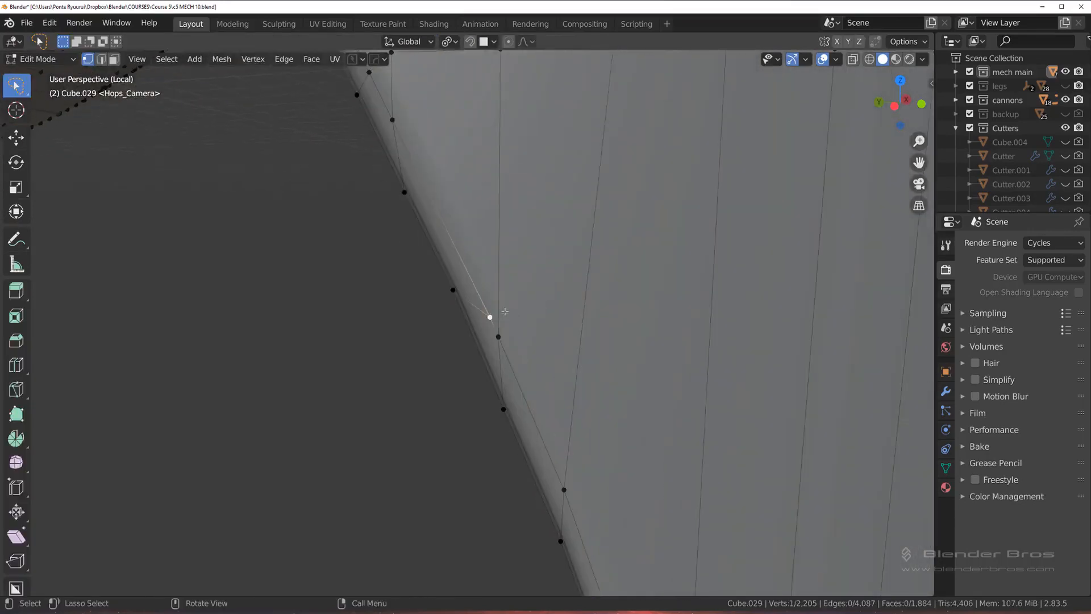
pyautogui.hotkey('shift', 'v')
pyautogui.click(494, 272)
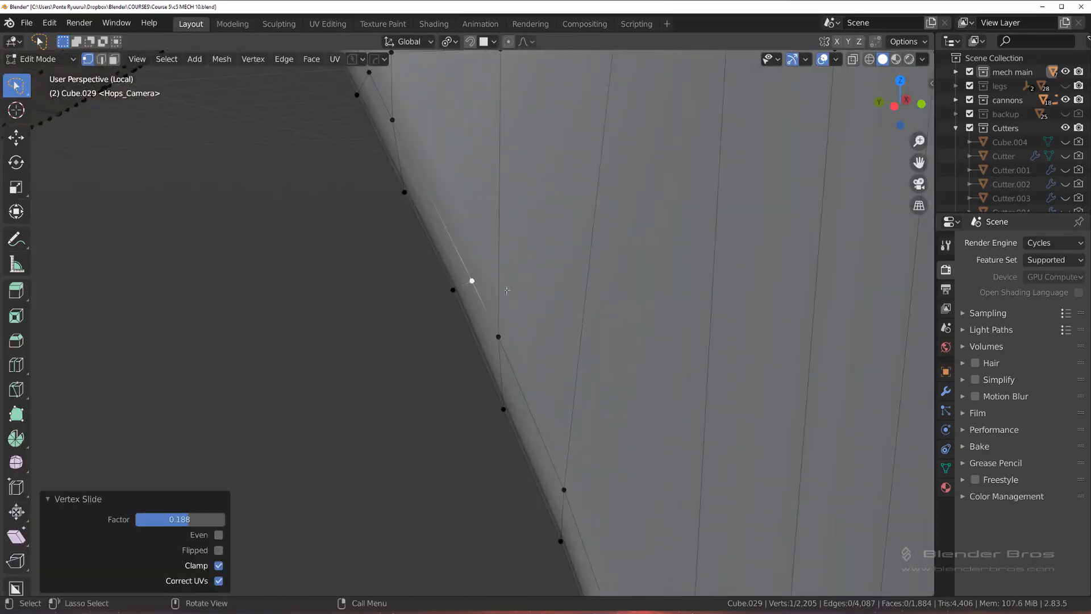
pyautogui.click(498, 337)
pyautogui.hotkey('shift', 'v')
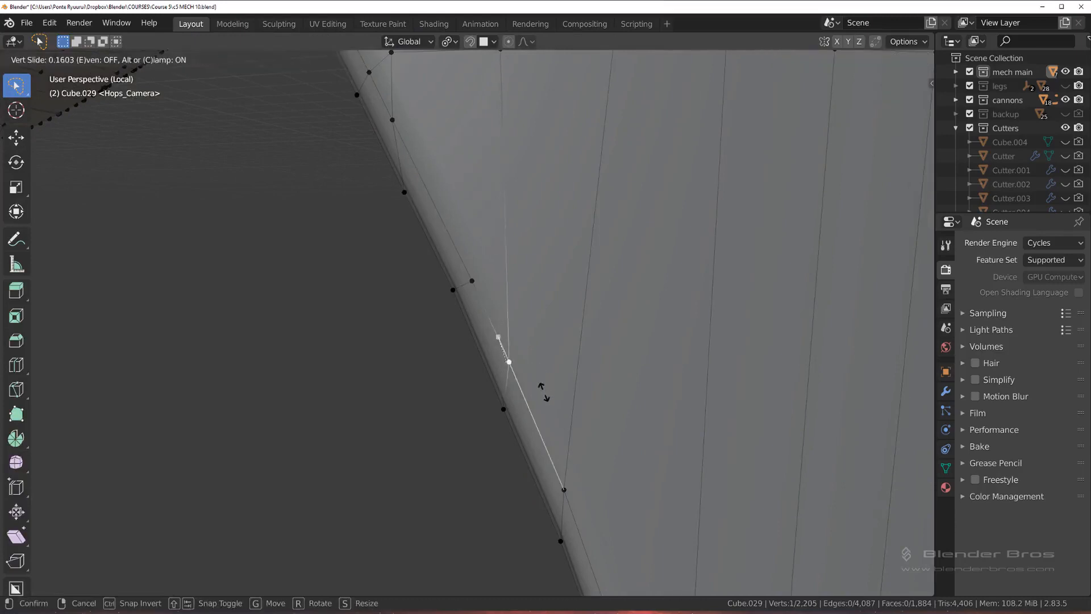
pyautogui.click(538, 375)
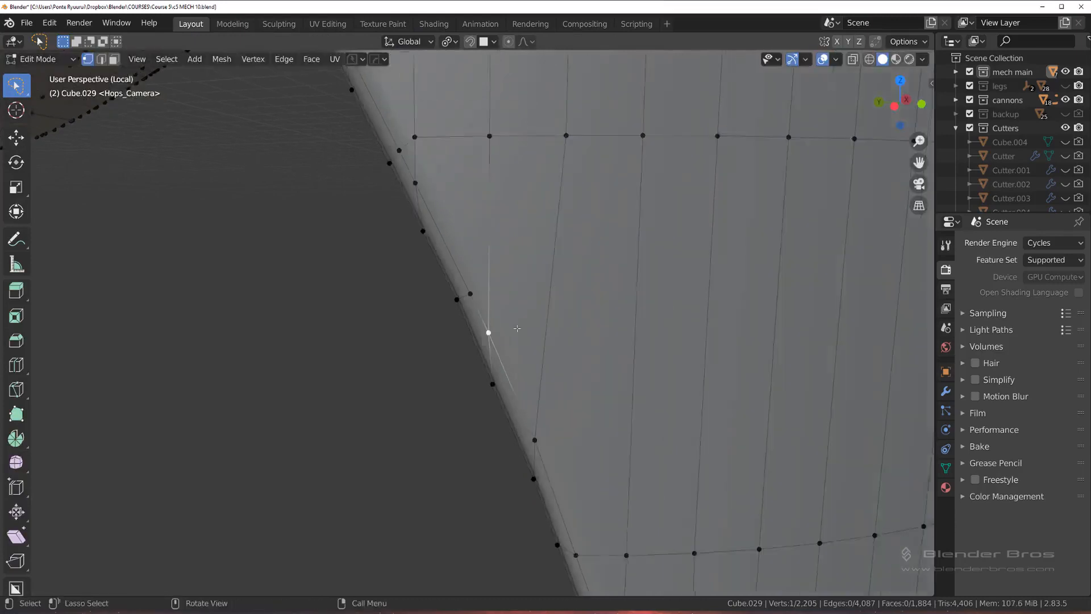
# Step: Toggle the sharp marking on the short edge crossing the rim bevel at the end of the vertical blue-marked edge
pyautogui.moveTo(537, 375); pyautogui.dragTo(511, 365, button='middle')
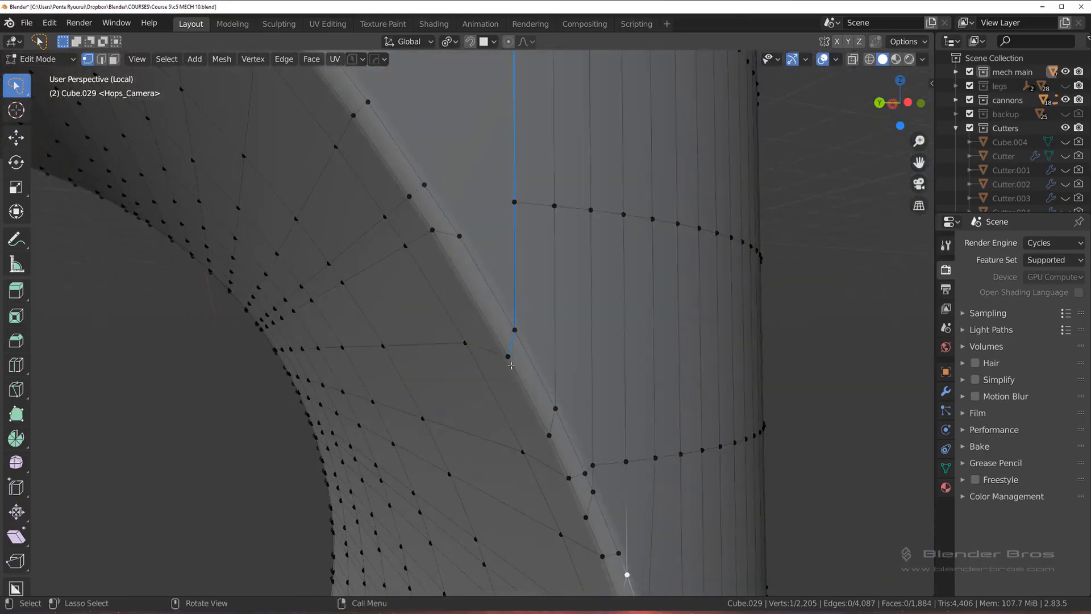
pyautogui.press('2')
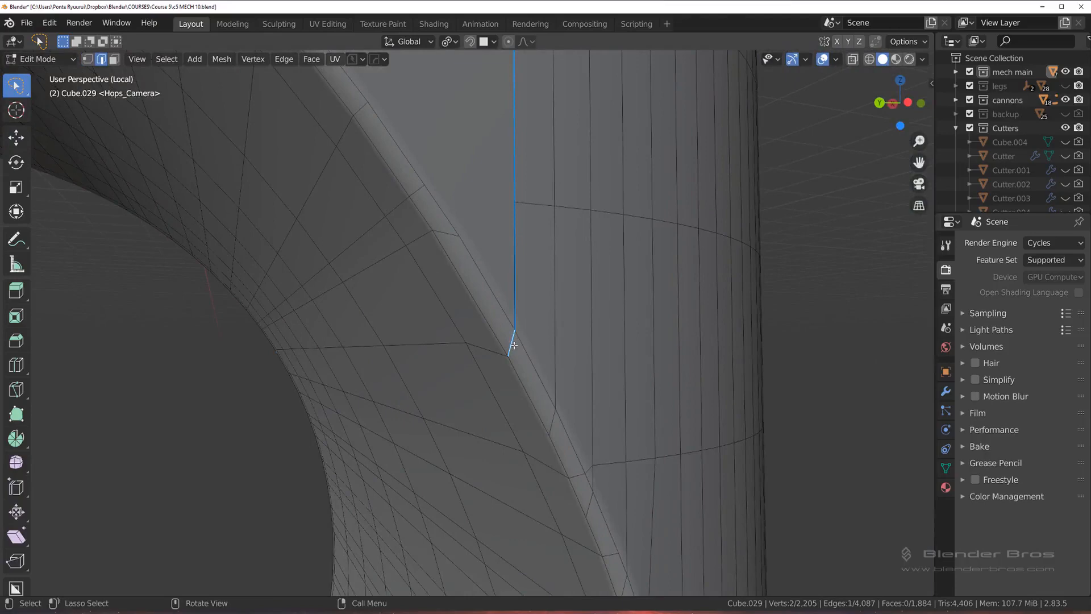
pyautogui.press('q')
pyautogui.click(519, 344)
pyautogui.scroll(-2, 522, 352)
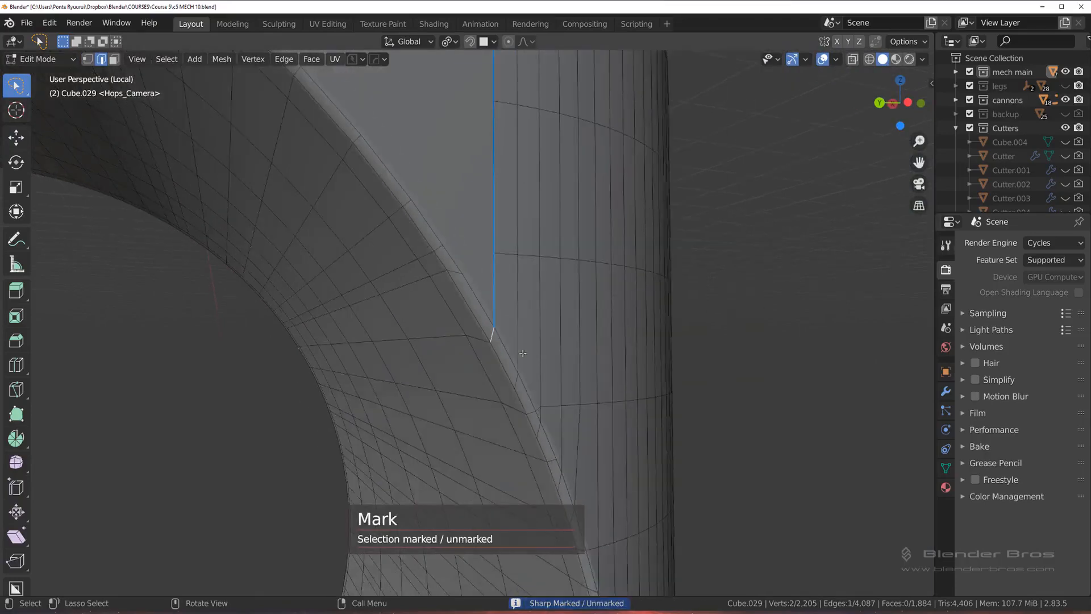
# Step: Slide the crowded vertex beside the beveled rim, where the dark sliver starts, along its edge by a factor of 0.124
pyautogui.keyDown('shift'); pyautogui.moveTo(434, 260); pyautogui.dragTo(490, 244, button='middle'); pyautogui.keyUp('shift')
pyautogui.scroll(3, 493, 256)
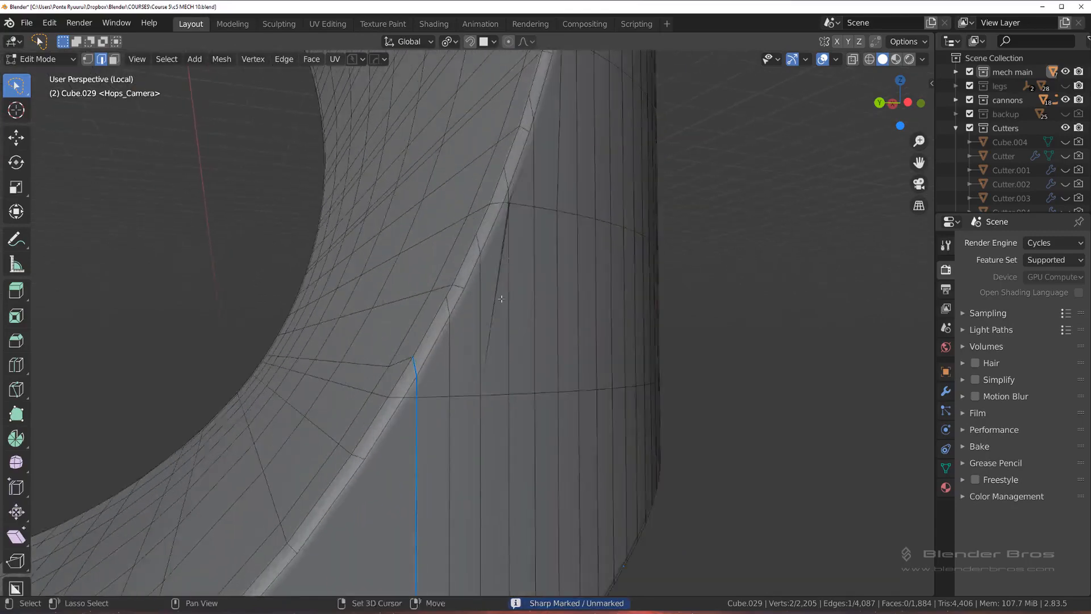
pyautogui.keyDown('shift'); pyautogui.moveTo(501, 297); pyautogui.dragTo(499, 324, button='middle'); pyautogui.keyUp('shift')
pyautogui.scroll(3, 499, 324)
pyautogui.press('1')
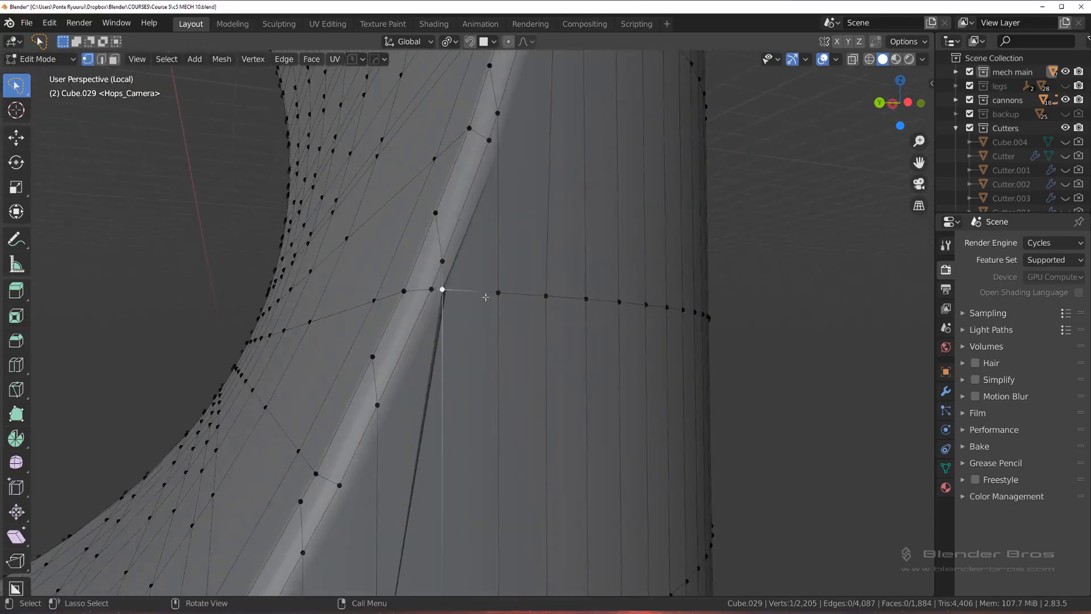
pyautogui.press('g')
pyautogui.press('g')
pyautogui.click(493, 299)
pyautogui.scroll(-2, 468, 310)
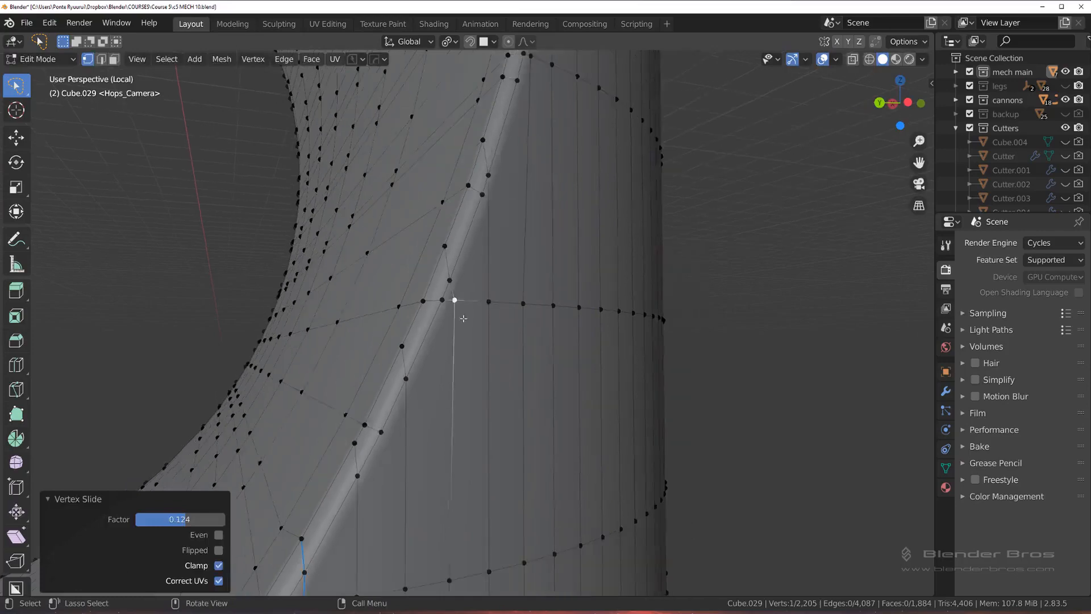
# Step: Merge the closely spaced vertex pairs on both sides of the rim bevel at the corner where the lower face begins
pyautogui.press('Tab')
pyautogui.click(461, 234)
pyautogui.scroll(-4, 455, 318)
pyautogui.keyDown('shift'); pyautogui.moveTo(448, 370); pyautogui.dragTo(702, 142, button='middle'); pyautogui.keyUp('shift')
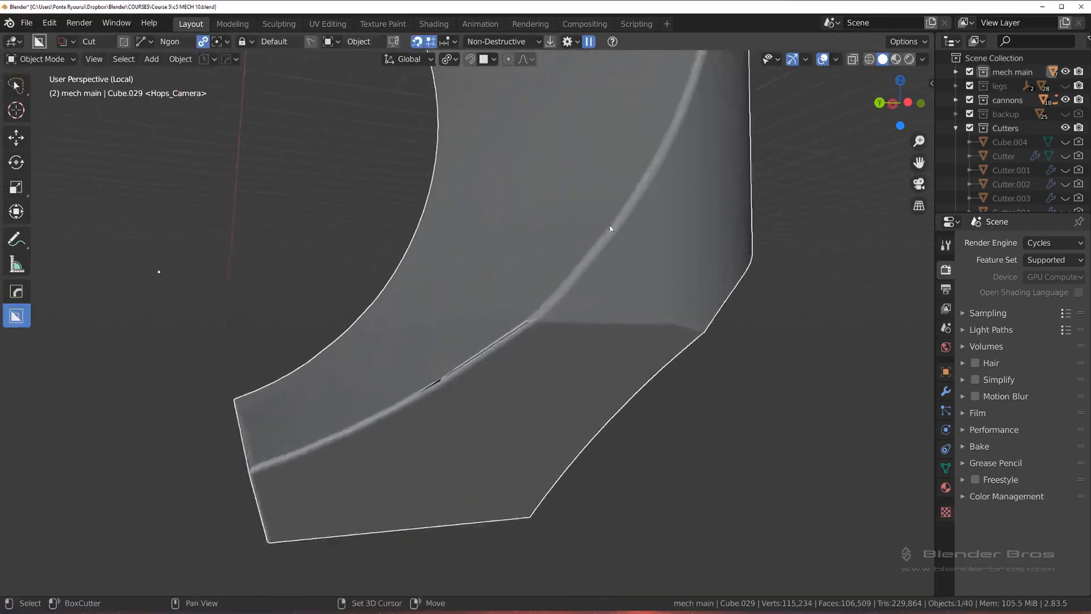
pyautogui.scroll(4, 533, 342)
pyautogui.press('Tab')
pyautogui.click(444, 365)
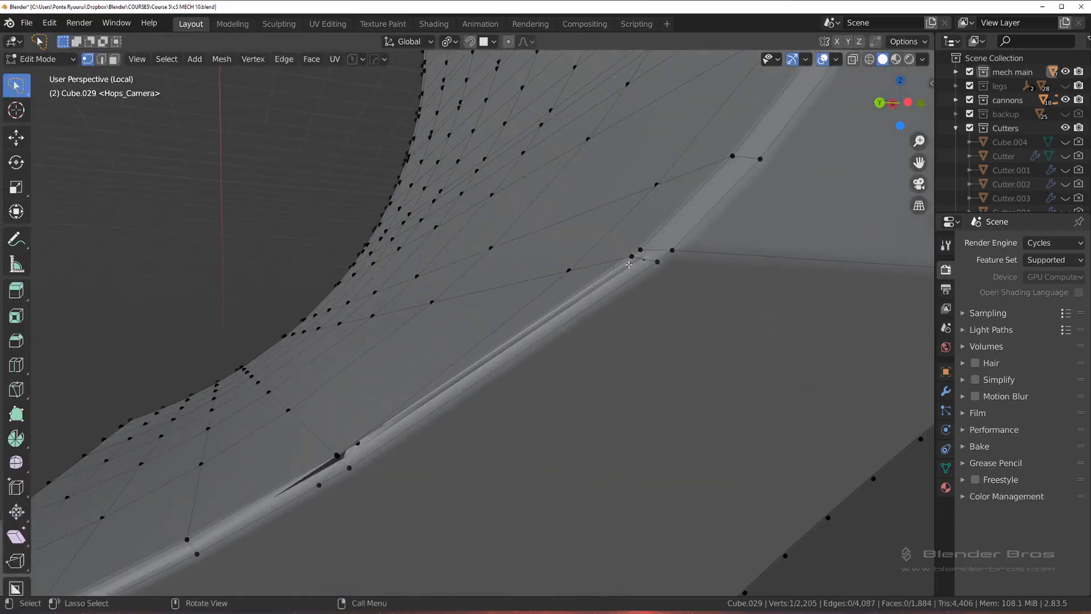
pyautogui.press('1')
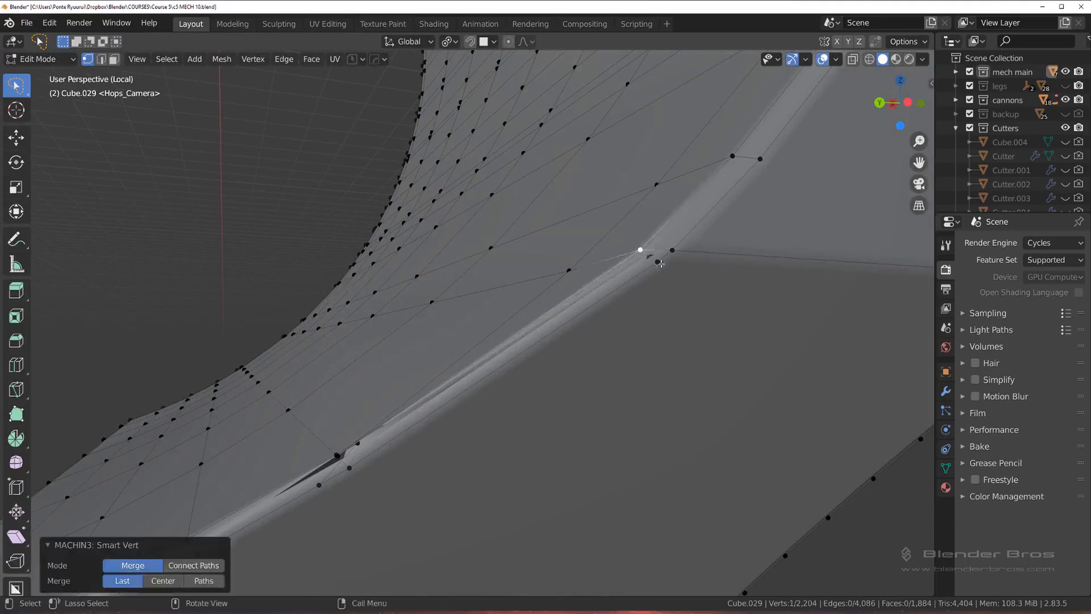
pyautogui.click(658, 265)
pyautogui.keyDown('shift'); pyautogui.click(673, 252); pyautogui.keyUp('shift')
pyautogui.press('1')
# Step: Enable pass-through selection and merge the crowded vertices at the dark gap further down the rim bevel into single vertices
pyautogui.keyDown('shift'); pyautogui.moveTo(589, 320); pyautogui.dragTo(788, 188, button='middle'); pyautogui.keyUp('shift')
pyautogui.keyDown('shift'); pyautogui.click(540, 325); pyautogui.keyUp('shift')
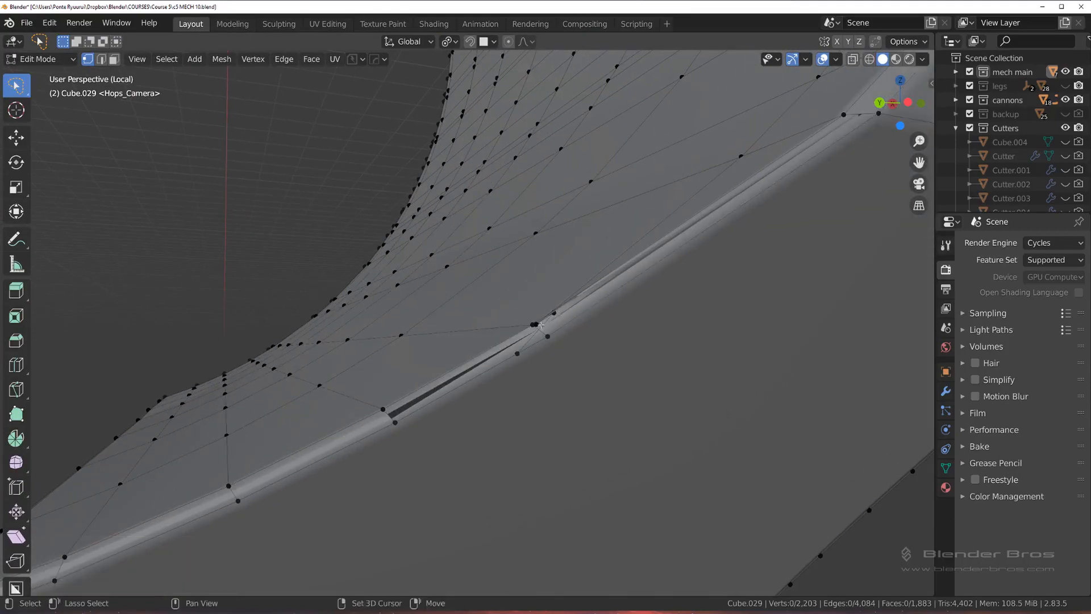
pyautogui.scroll(3, 563, 313)
pyautogui.moveTo(567, 311); pyautogui.dragTo(594, 332, button='middle')
pyautogui.press('Tab')
pyautogui.click(705, 342)
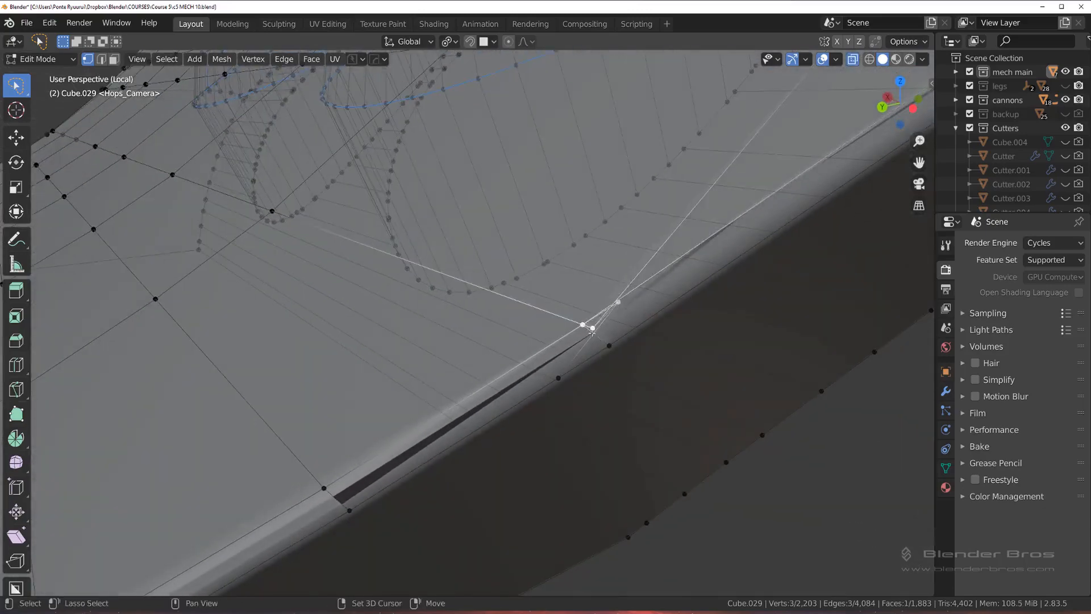
pyautogui.press('1')
pyautogui.scroll(-3, 568, 372)
pyautogui.moveTo(568, 372); pyautogui.dragTo(635, 304, button='middle')
pyautogui.scroll(2, 516, 362)
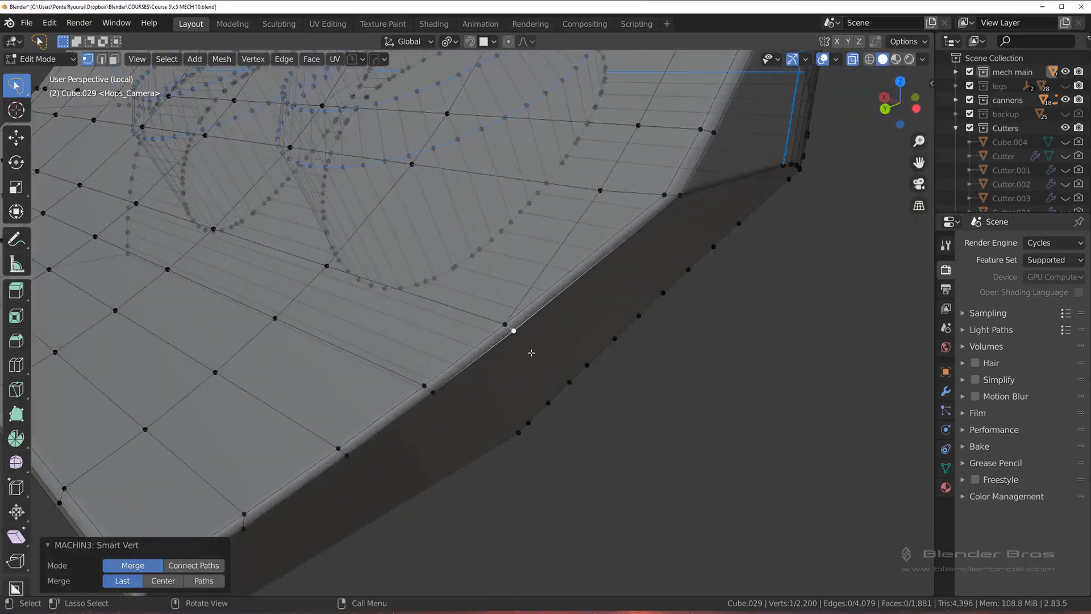
# Step: Turn off pass-through selection, return to Object Mode and mirror the cleaned block onto its other side with Symmetry
pyautogui.scroll(-3, 515, 363)
pyautogui.press('Tab')
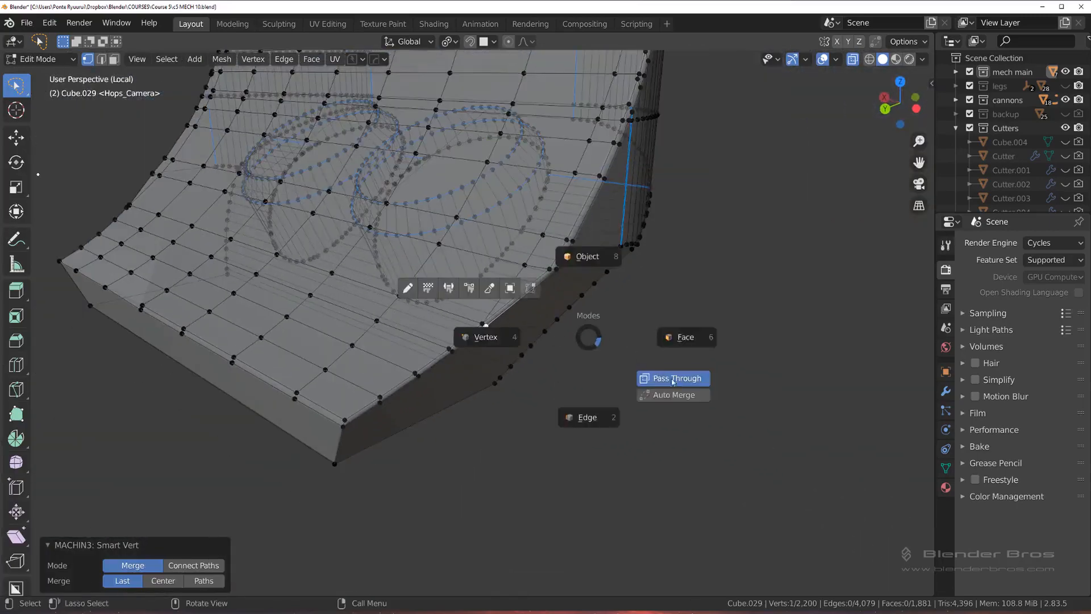
pyautogui.click(605, 279)
pyautogui.hotkey('alt', 'x')
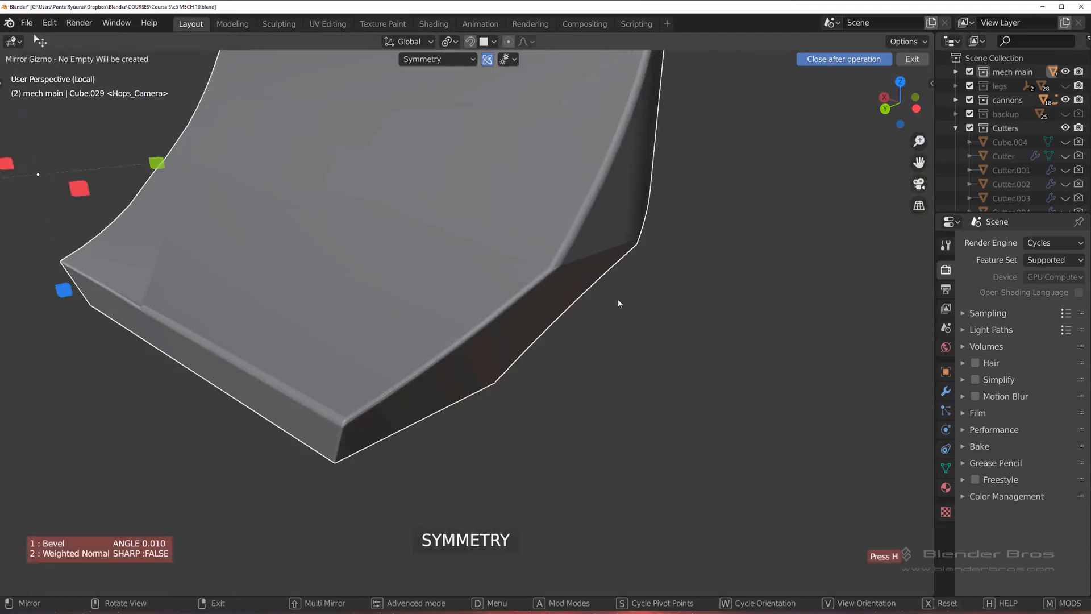
pyautogui.scroll(-5, 568, 302)
pyautogui.click(439, 316)
pyautogui.moveTo(555, 314); pyautogui.dragTo(680, 289, button='middle')
pyautogui.click(679, 288)
# Step: Leave local view and examine the block's beveled rim and the surrounding housing edges near the barrels from several angles
pyautogui.scroll(5, 421, 293)
pyautogui.keyDown('shift'); pyautogui.moveTo(421, 292); pyautogui.dragTo(574, 274, button='middle'); pyautogui.keyUp('shift')
pyautogui.press('KP_Divide')
pyautogui.scroll(3, 591, 341)
pyautogui.keyDown('shift'); pyautogui.moveTo(602, 372); pyautogui.dragTo(642, 222, button='middle'); pyautogui.keyUp('shift')
pyautogui.scroll(2, 645, 218)
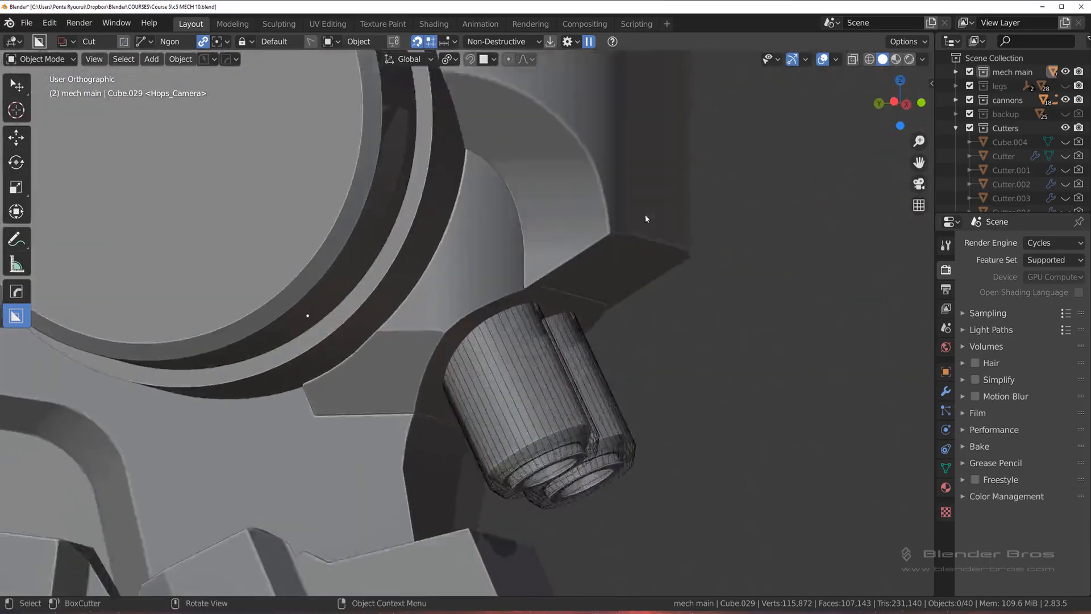
pyautogui.scroll(3, 646, 218)
pyautogui.moveTo(779, 315); pyautogui.dragTo(482, 134, button='middle')
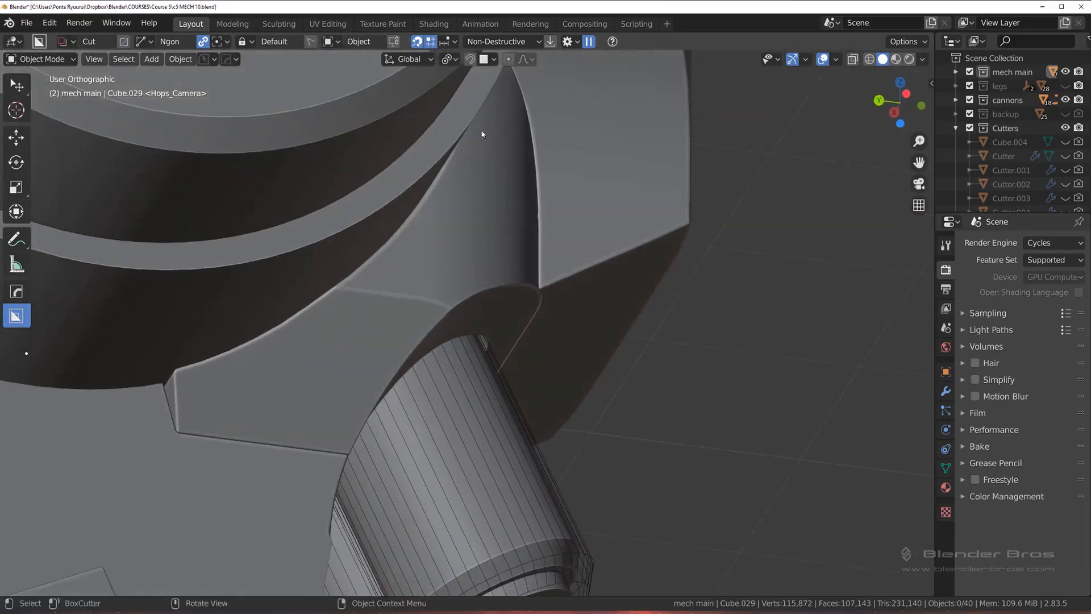
pyautogui.moveTo(372, 261); pyautogui.dragTo(295, 282, button='middle')
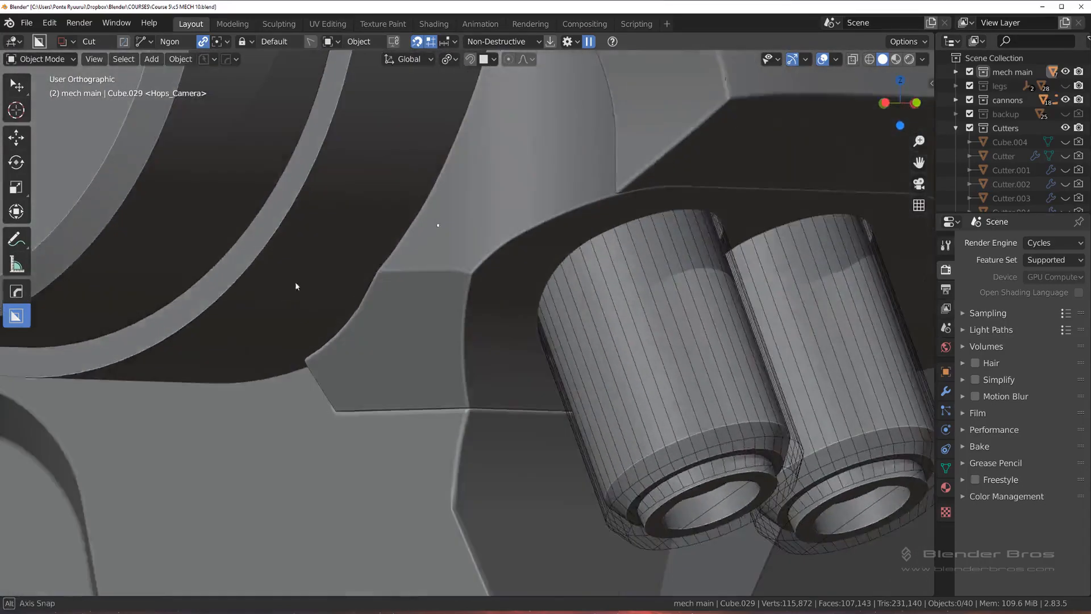
pyautogui.keyDown('shift'); pyautogui.moveTo(476, 123); pyautogui.dragTo(463, 332, button='middle'); pyautogui.keyUp('shift')
pyautogui.moveTo(506, 270); pyautogui.dragTo(581, 272, button='middle')
pyautogui.scroll(-1, 568, 269)
pyautogui.scroll(-3, 569, 270)
pyautogui.scroll(2, 581, 272)
pyautogui.scroll(1, 581, 275)
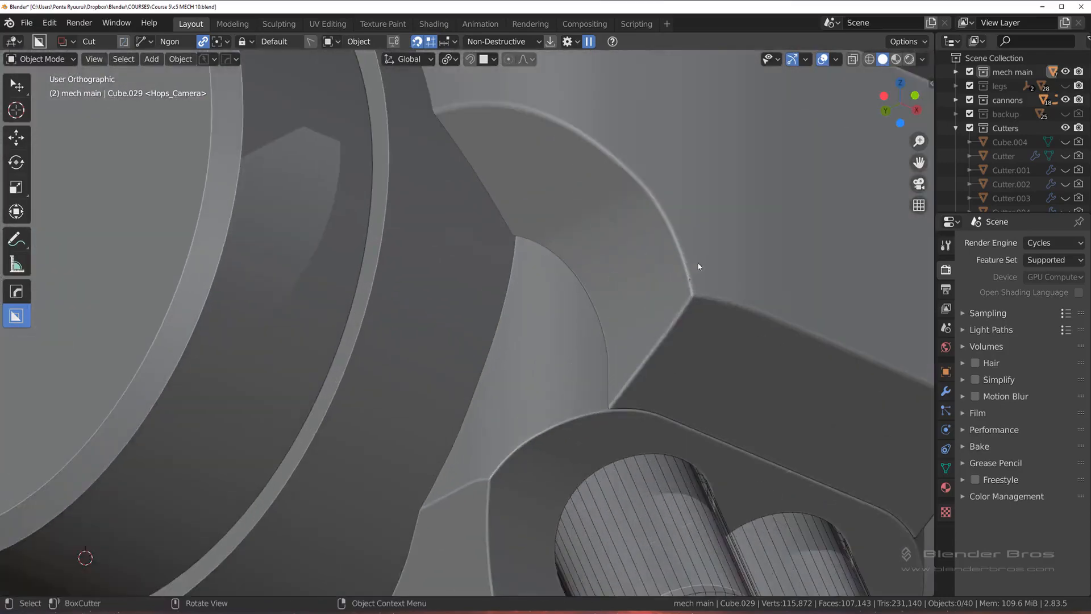
# Step: Isolate the housing around the barrels and merge the crowded vertex pair at the dark artifact on its cutout rim
pyautogui.press('KP_Divide')
pyautogui.scroll(5, 531, 369)
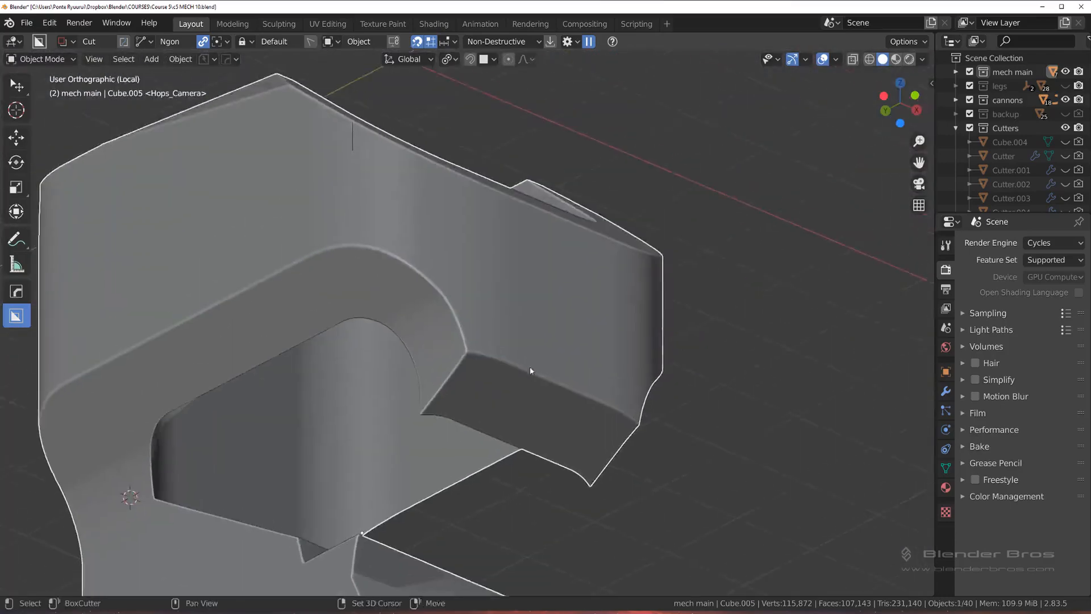
pyautogui.press('Tab')
pyautogui.scroll(4, 455, 261)
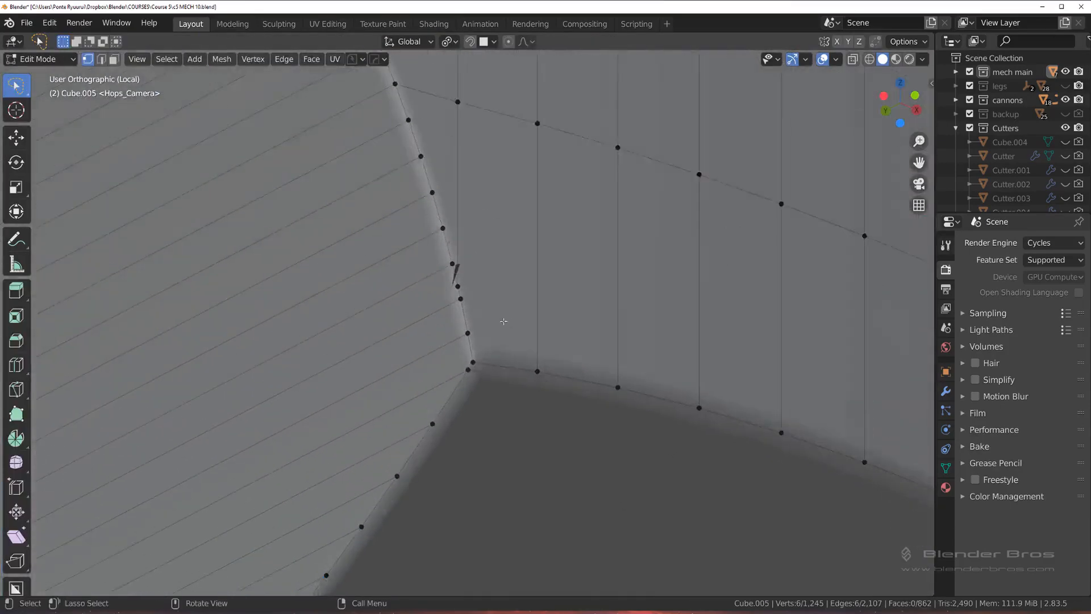
pyautogui.press('1')
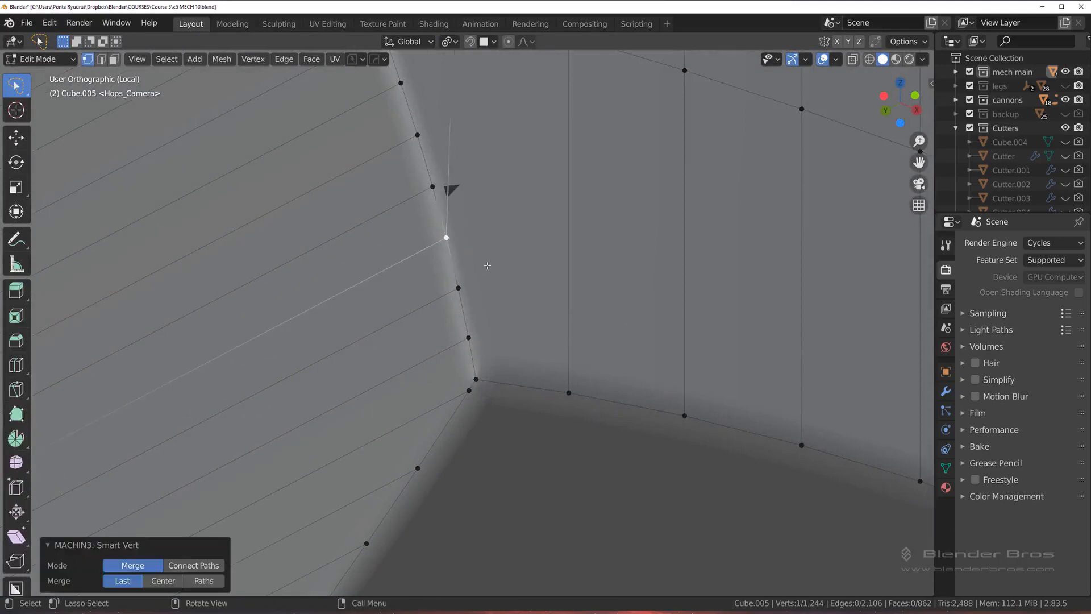
# Step: Connect the end vertex of the crosswise edge line to the nearby rim vertex and dissolve the stray edge below it
pyautogui.scroll(-3, 507, 297)
pyautogui.click(476, 251)
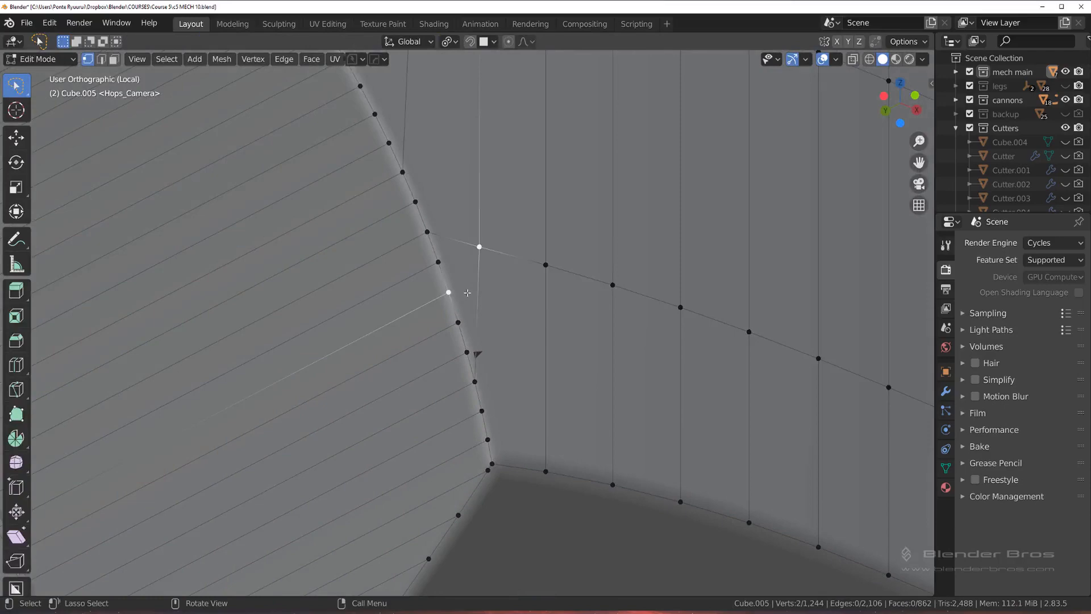
pyautogui.press('x')
pyautogui.click(484, 316)
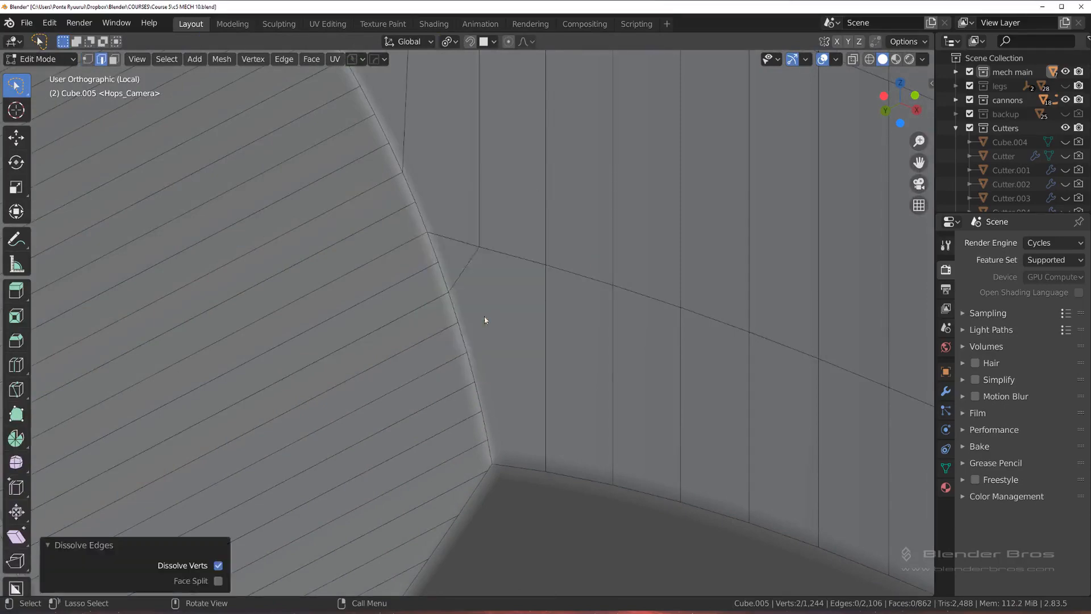
# Step: Examine the housing's underside and front in Object Mode for remaining shading artifacts
pyautogui.scroll(-7, 485, 316)
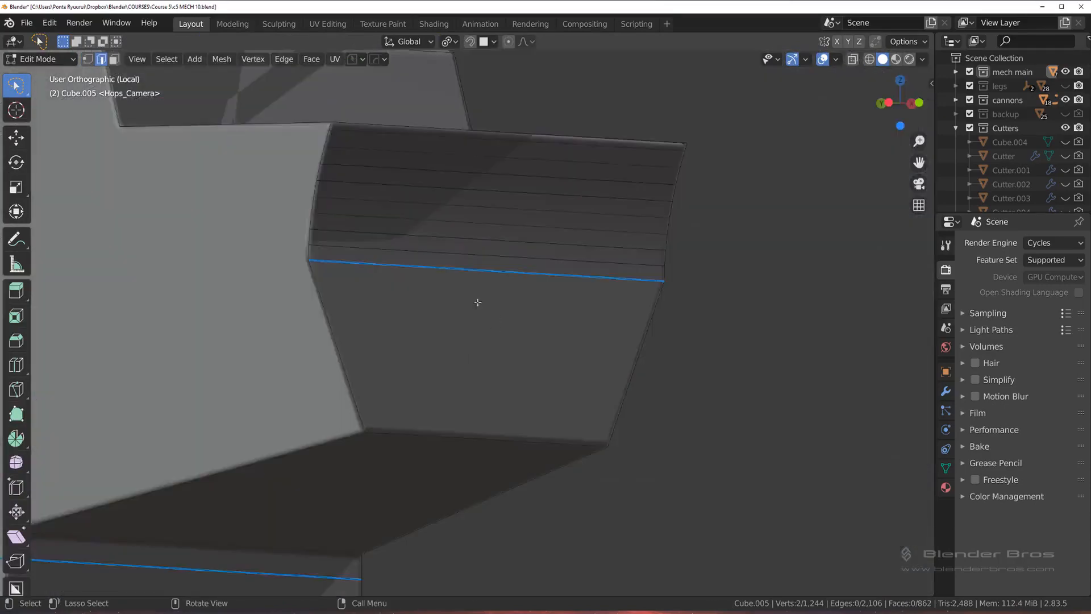
pyautogui.moveTo(478, 302); pyautogui.dragTo(458, 297, button='middle')
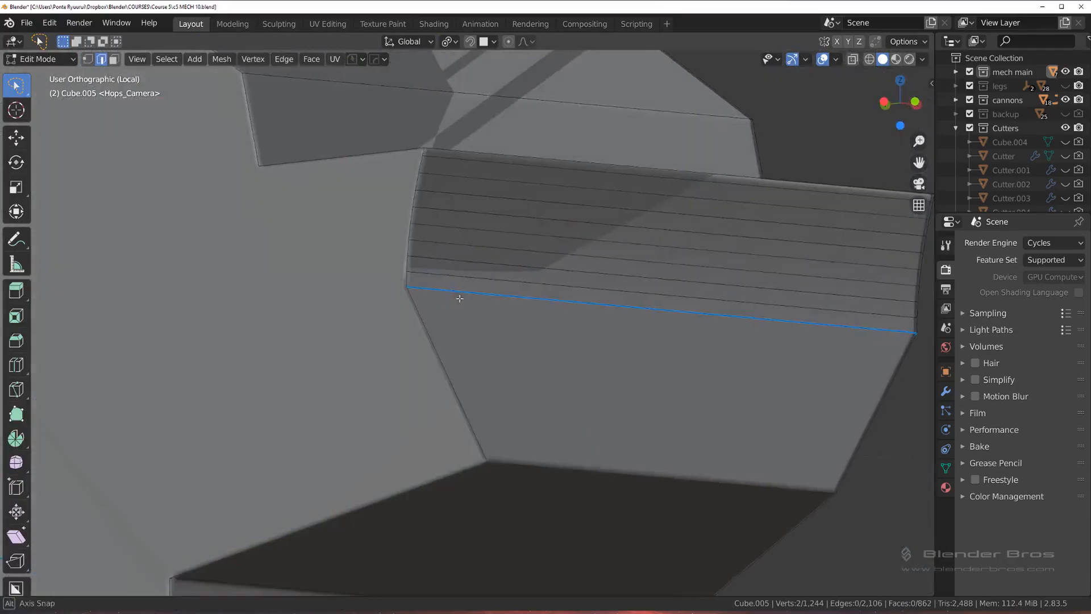
pyautogui.scroll(-2, 480, 311)
pyautogui.moveTo(558, 304)
pyautogui.mouseDown(button='middle')
pyautogui.moveTo(611, 305)
pyautogui.moveTo(556, 299)
pyautogui.mouseUp(button='middle')
pyautogui.press('Tab')
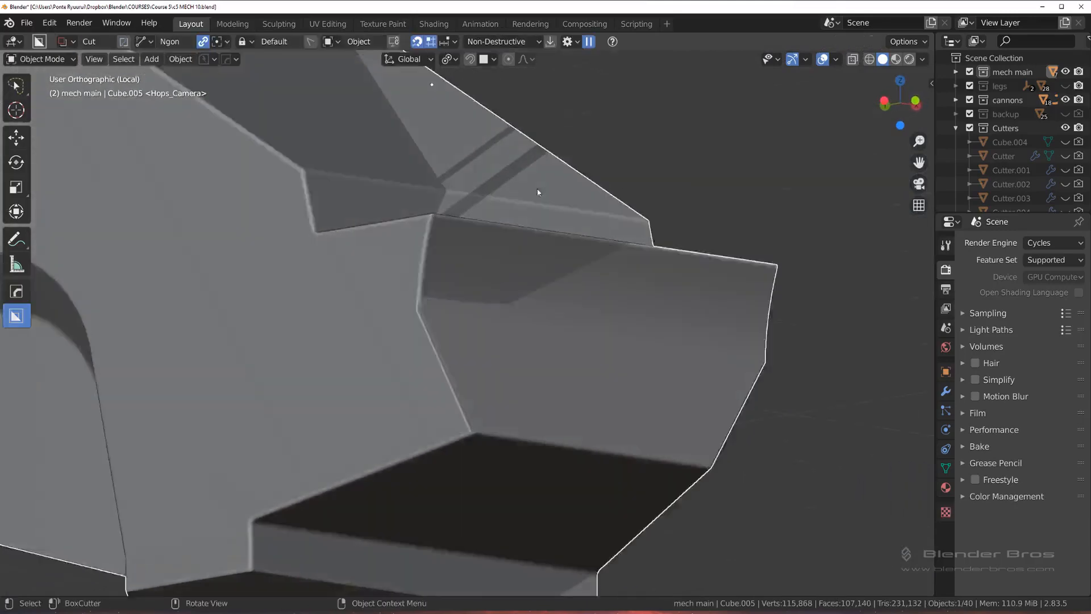
pyautogui.scroll(-6, 546, 228)
pyautogui.moveTo(550, 254); pyautogui.dragTo(531, 264, button='middle')
pyautogui.keyDown('shift'); pyautogui.moveTo(549, 281); pyautogui.dragTo(551, 397, button='middle'); pyautogui.keyUp('shift')
pyautogui.scroll(6, 468, 332)
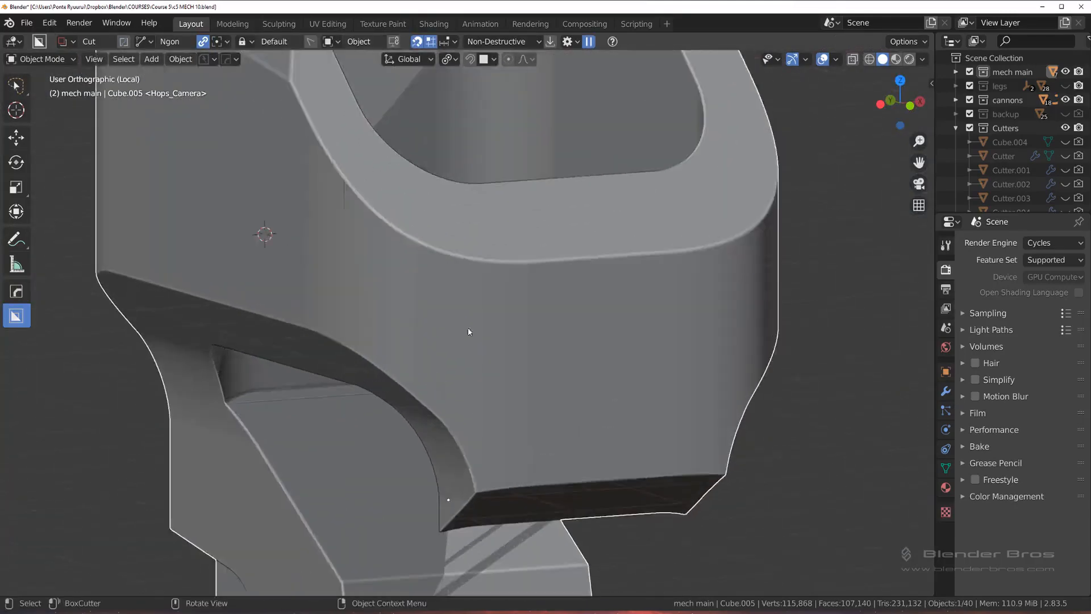
# Step: Slide the crowded vertex just below the housing's upper curved rim down along its vertical edge by a factor of 0.049
pyautogui.press('Tab')
pyautogui.scroll(2, 516, 415)
pyautogui.scroll(5, 517, 415)
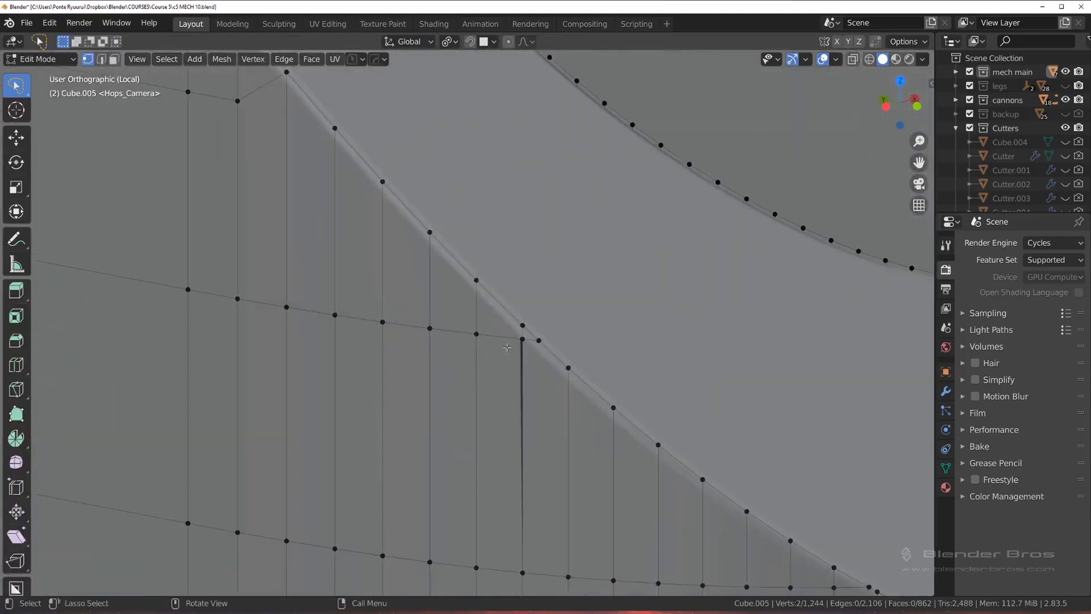
pyautogui.hotkey('shift', 'v')
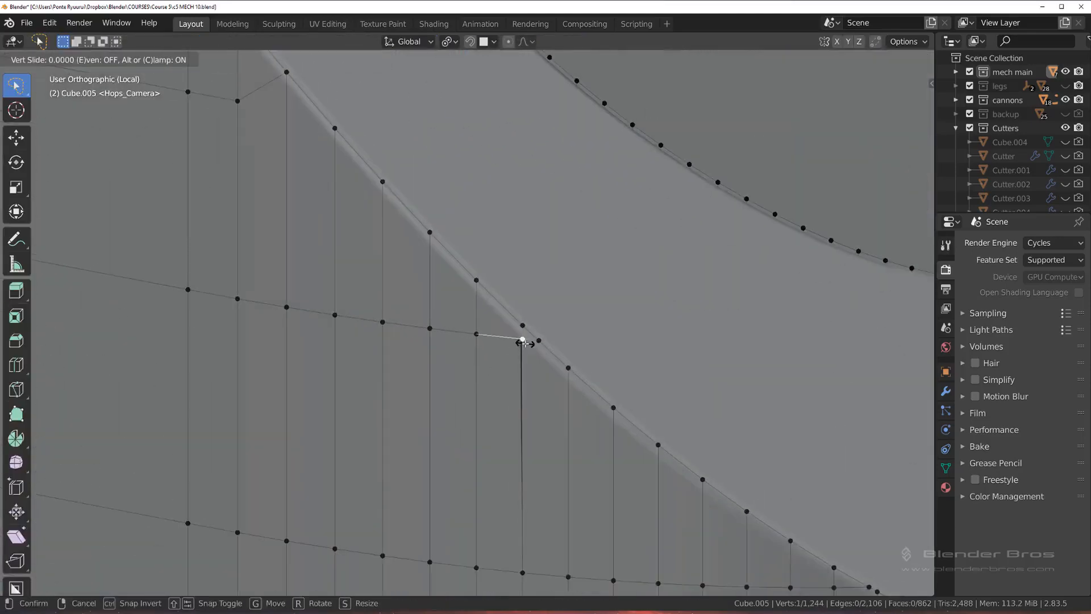
pyautogui.click(526, 438)
pyautogui.scroll(-8, 495, 329)
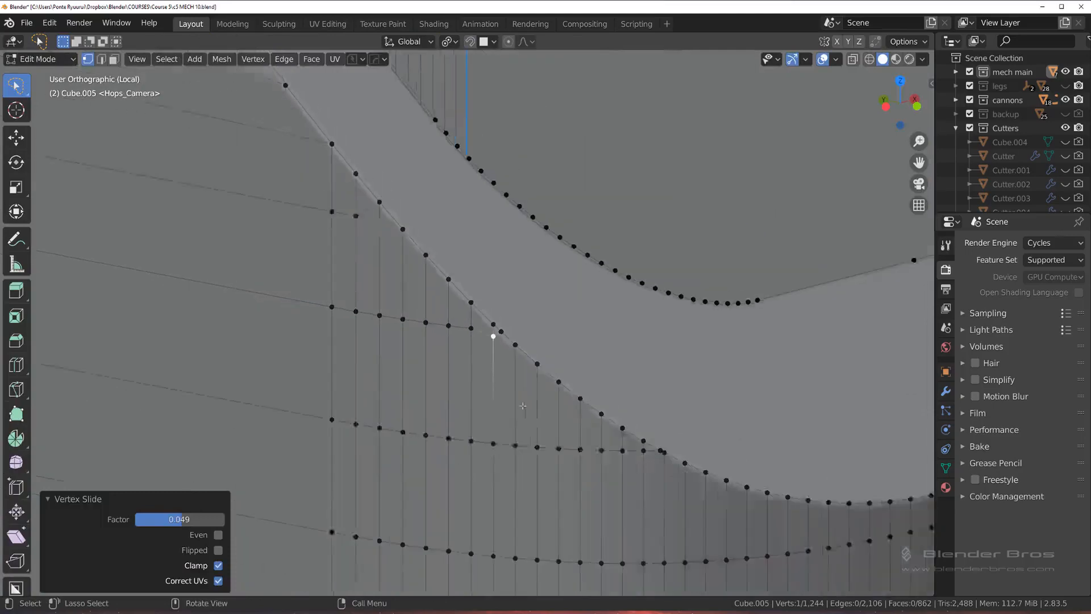
# Step: Mirror the corrected housing onto its other side with Symmetry in Object Mode and leave local view
pyautogui.press('Tab')
pyautogui.moveTo(476, 273); pyautogui.dragTo(561, 284, button='middle')
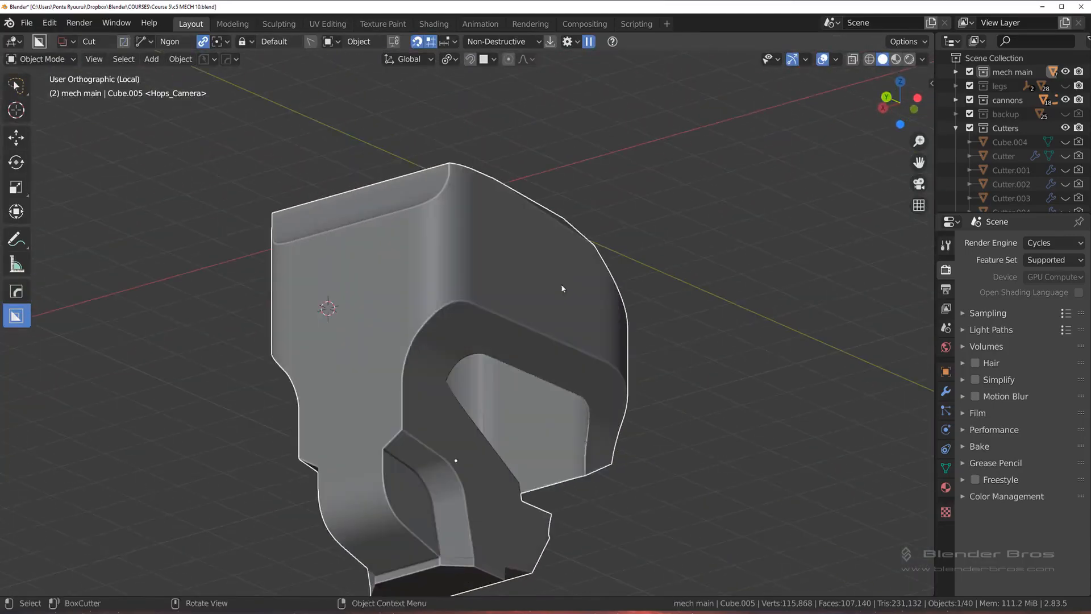
pyautogui.hotkey('alt', 'x')
pyautogui.click(549, 436)
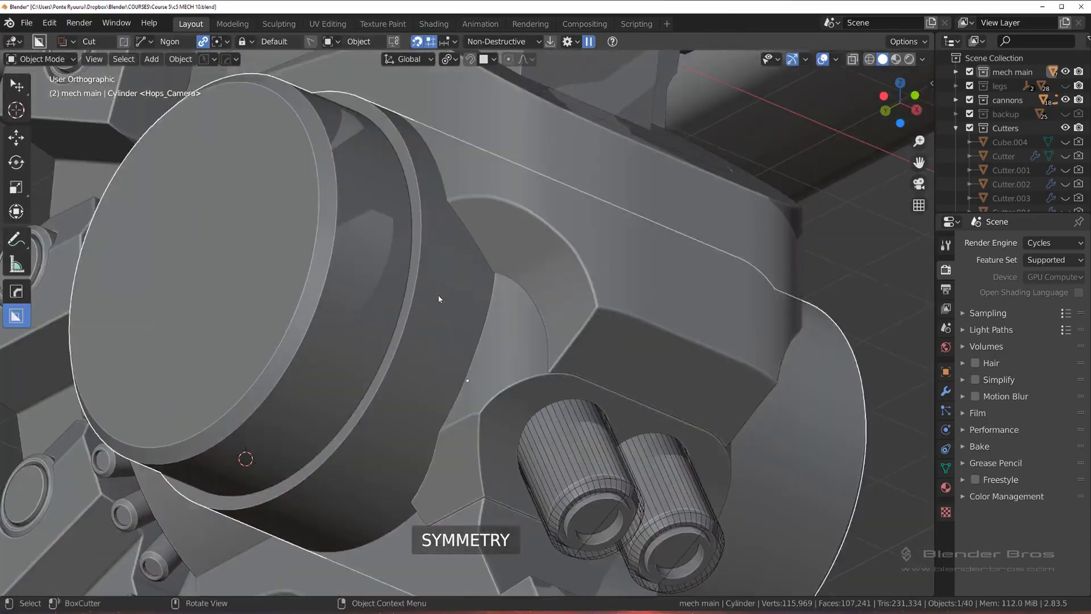
# Step: Isolate the housing and the large cylinder in local view and check the cylinder's modifier list in HOps Helper
pyautogui.scroll(-3, 441, 299)
pyautogui.keyDown('shift'); pyautogui.click(552, 313); pyautogui.keyUp('shift')
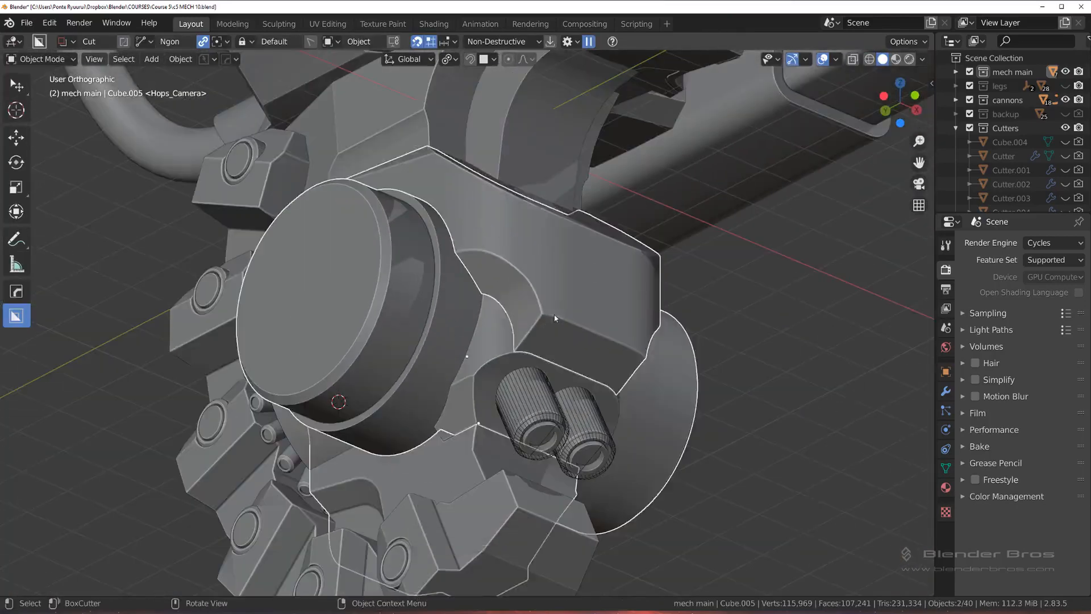
pyautogui.press('/')
pyautogui.moveTo(503, 348); pyautogui.dragTo(508, 332, button='middle')
pyautogui.hotkey('ctrl', 'd')
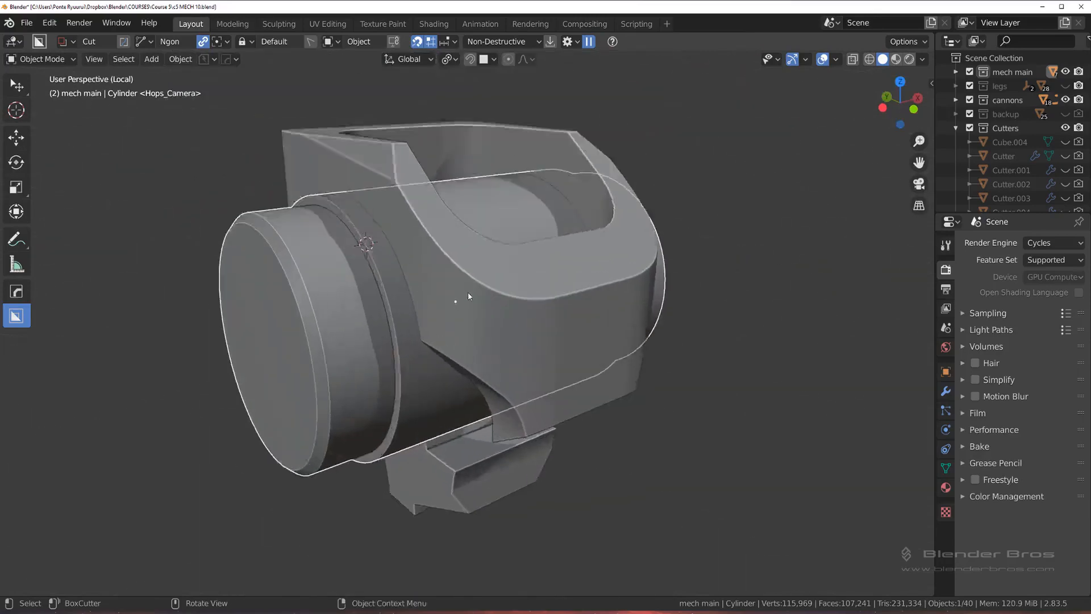
pyautogui.scroll(3, 468, 293)
pyautogui.moveTo(468, 292); pyautogui.dragTo(444, 290, button='middle')
pyautogui.hotkey('ctrl', '`')
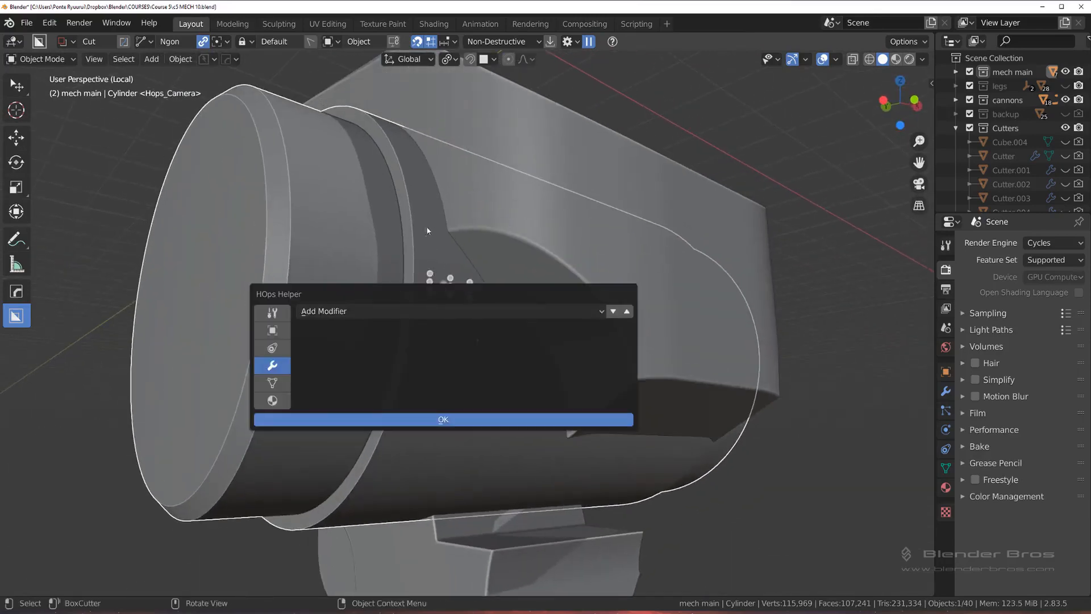
# Step: Enter Edit Mode on the housing and cylinder together and dissolve the redundant middle edges across the housing's front and the cylinder
pyautogui.keyDown('shift'); pyautogui.click(585, 239); pyautogui.keyUp('shift')
pyautogui.press('q')
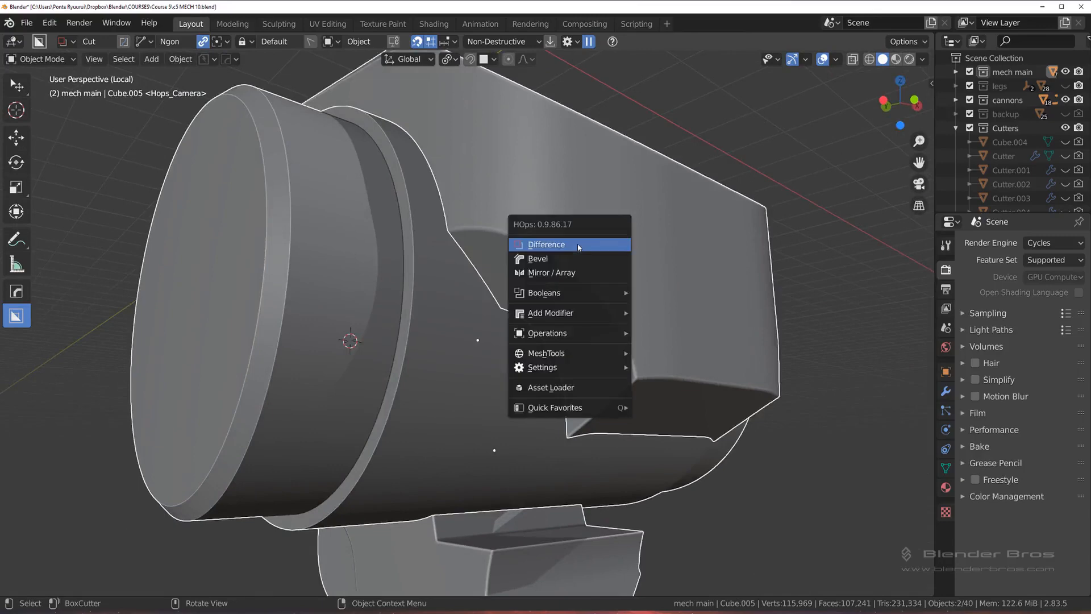
pyautogui.press('Tab')
pyautogui.moveTo(496, 399); pyautogui.dragTo(470, 352, button='middle')
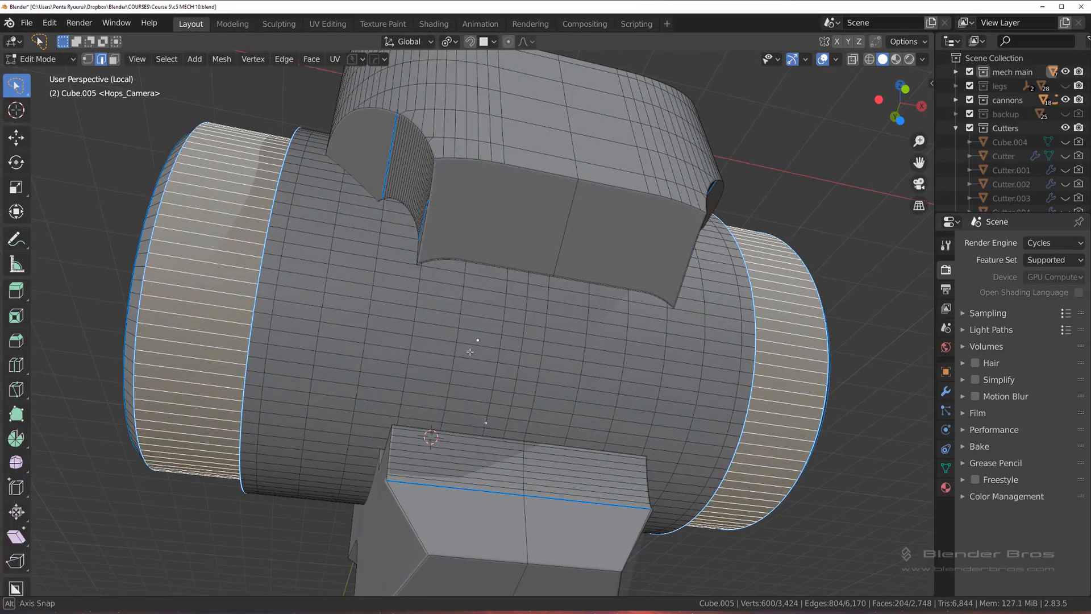
pyautogui.moveTo(528, 301); pyautogui.dragTo(534, 278, button='middle')
pyautogui.press('x')
pyautogui.click(529, 304)
pyautogui.keyDown('alt'); pyautogui.click(556, 257); pyautogui.keyUp('alt')
pyautogui.press('x')
pyautogui.click(561, 244)
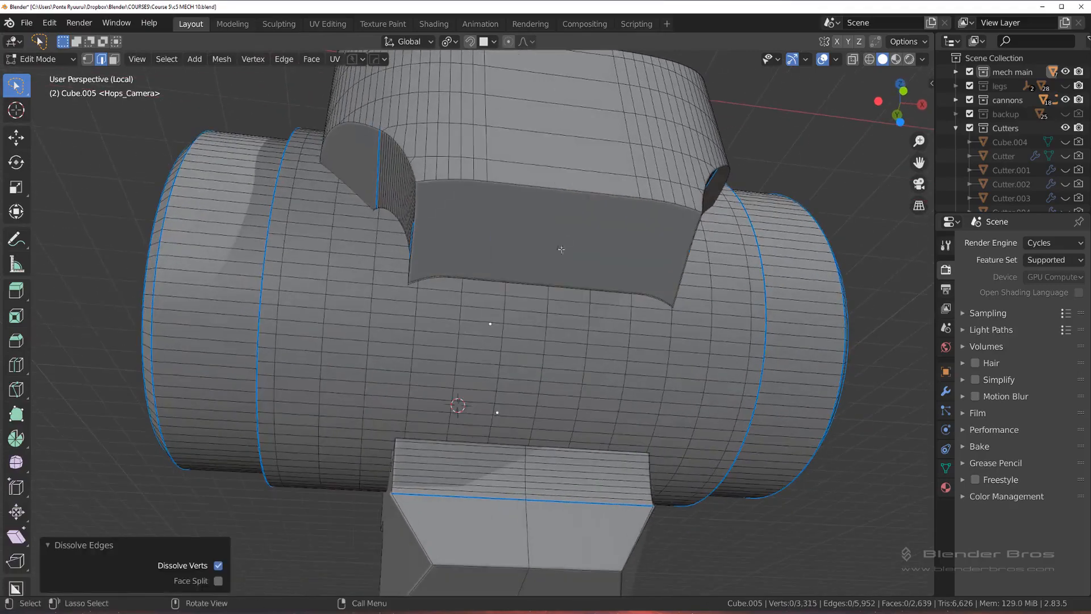
# Step: Dissolve the remaining middle edge loop that runs over the bracket below the cylinder
pyautogui.scroll(-3, 546, 319)
pyautogui.moveTo(547, 319); pyautogui.dragTo(619, 368, button='middle')
pyautogui.keyDown('alt'); pyautogui.click(418, 275); pyautogui.keyUp('alt')
pyautogui.press('x')
pyautogui.click(418, 273)
pyautogui.moveTo(417, 273); pyautogui.dragTo(370, 250, button='middle')
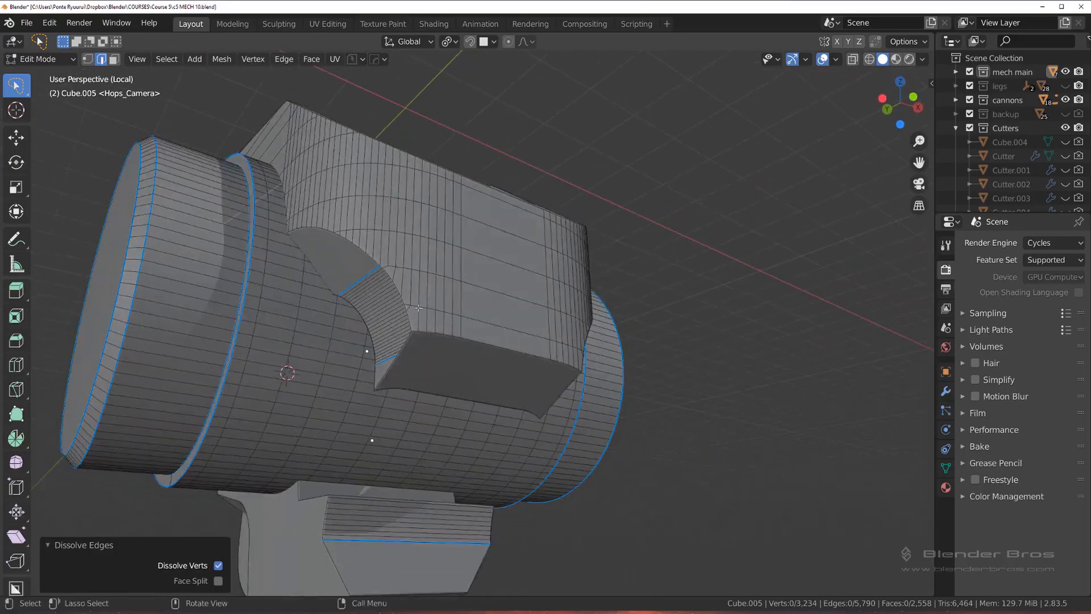
# Step: Union the cylinder with the housing using the HOps boolean in Object Mode and hide the cylinder
pyautogui.press('Tab')
pyautogui.click(378, 244)
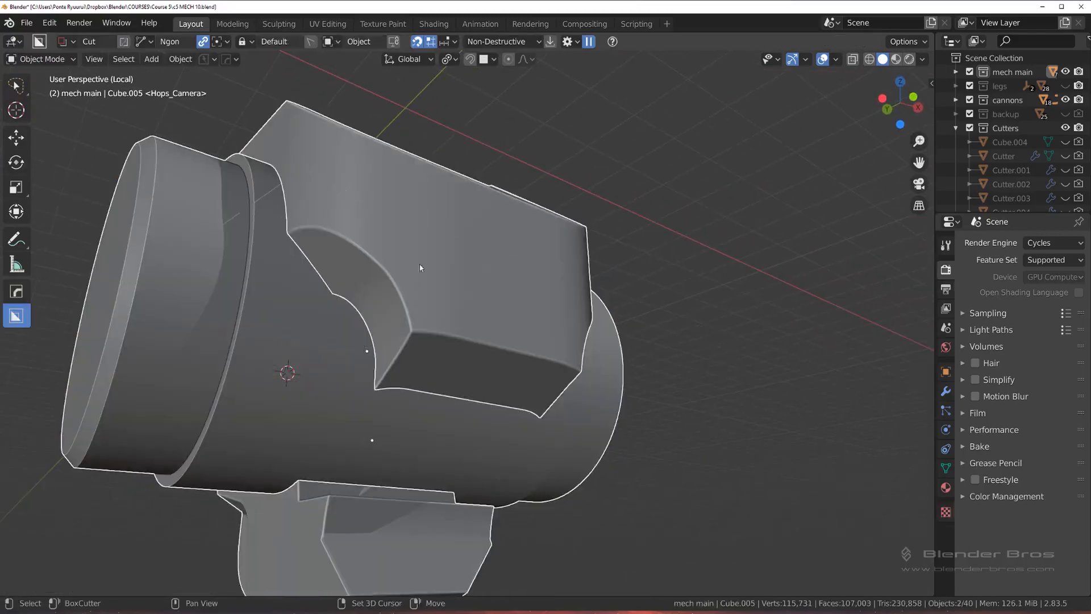
pyautogui.press('q')
pyautogui.moveTo(420, 326)
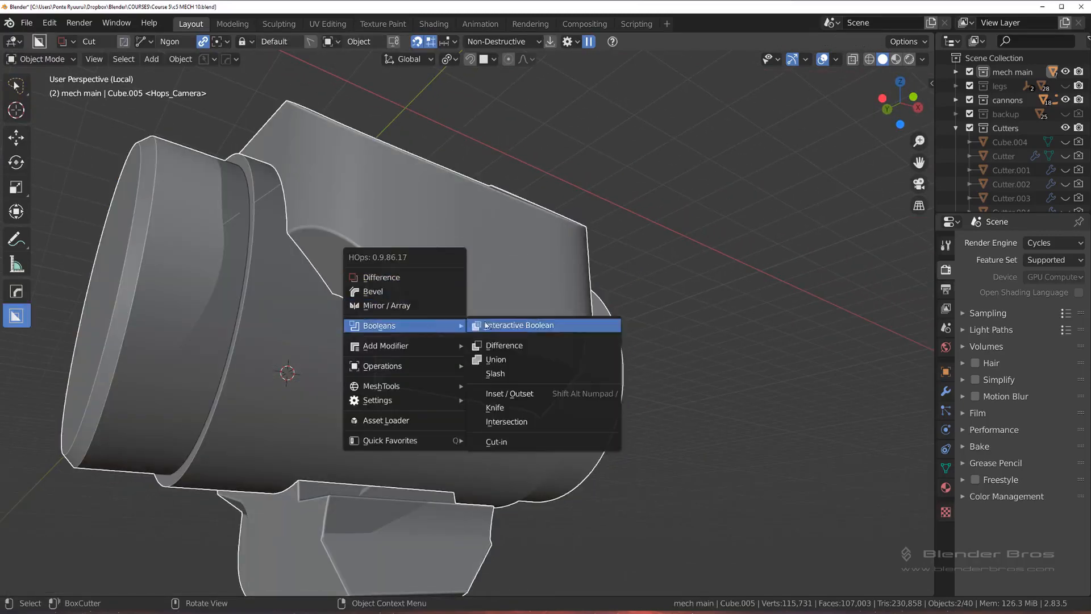
pyautogui.click(503, 365)
pyautogui.moveTo(503, 363); pyautogui.dragTo(379, 325, button='middle')
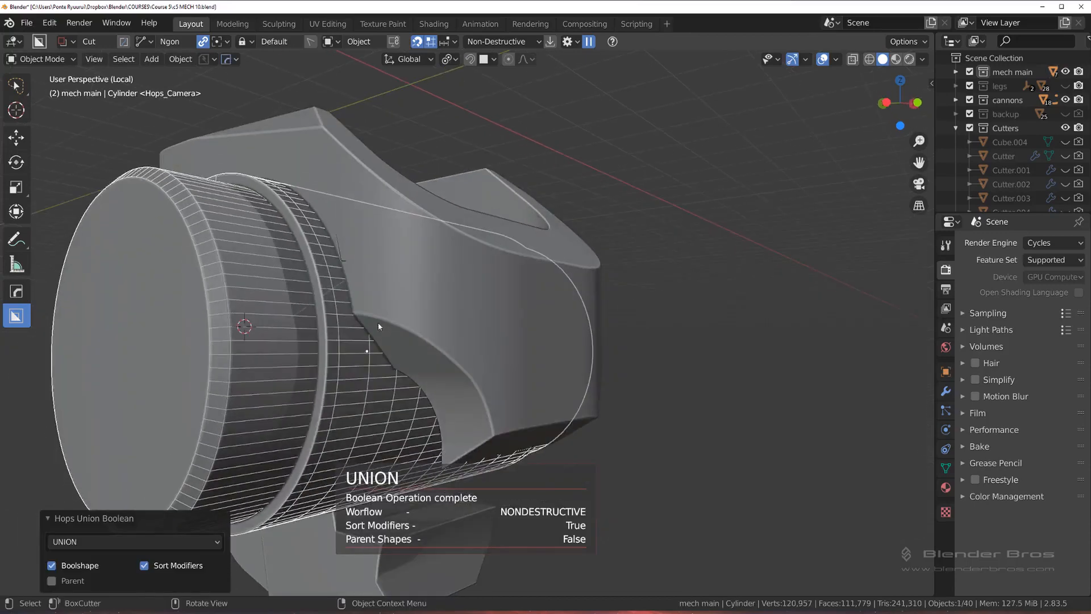
pyautogui.press('h')
pyautogui.click(332, 287)
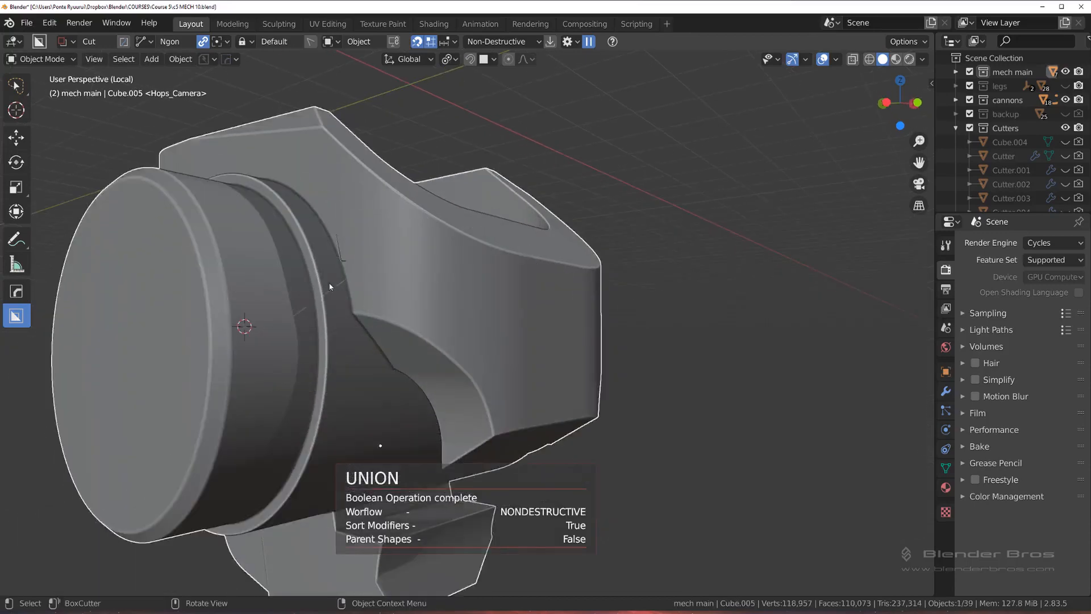
# Step: Apply the housing's union boolean with Smart Apply and enter Edit Mode at the artifact beside the cylinder rim
pyautogui.scroll(2, 334, 300)
pyautogui.scroll(4, 333, 301)
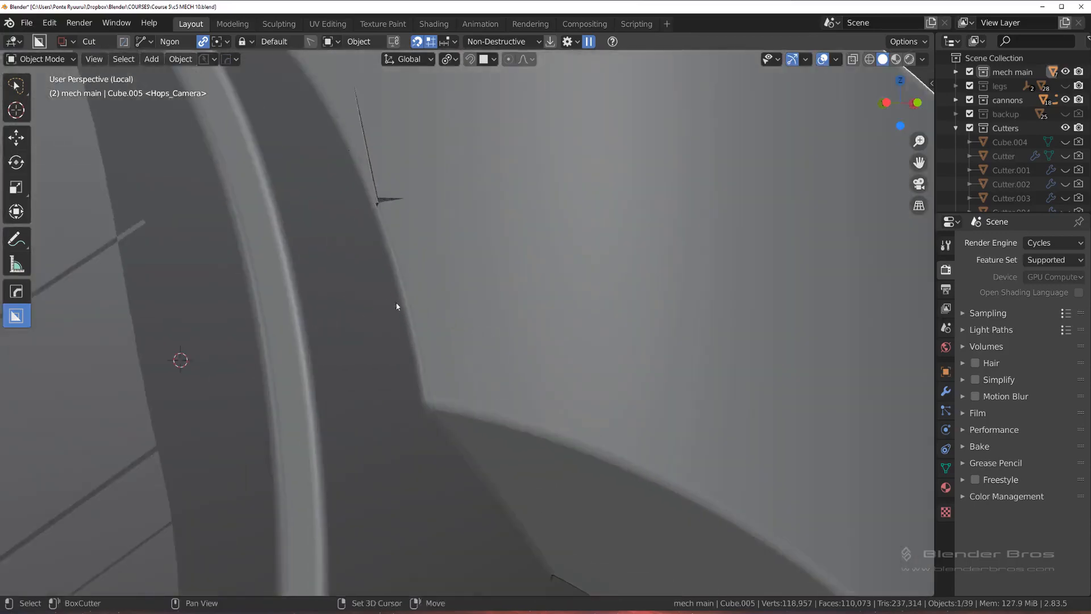
pyautogui.keyDown('shift'); pyautogui.moveTo(396, 306); pyautogui.dragTo(484, 317, button='middle'); pyautogui.keyUp('shift')
pyautogui.press('q')
pyautogui.moveTo(501, 364)
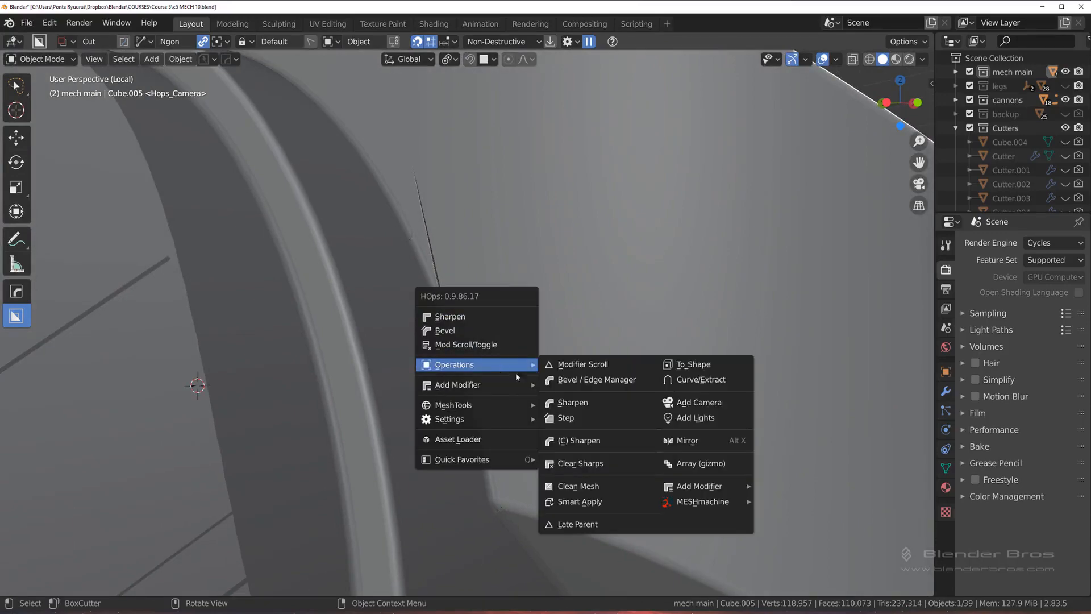
pyautogui.click(591, 500)
pyautogui.press('Tab')
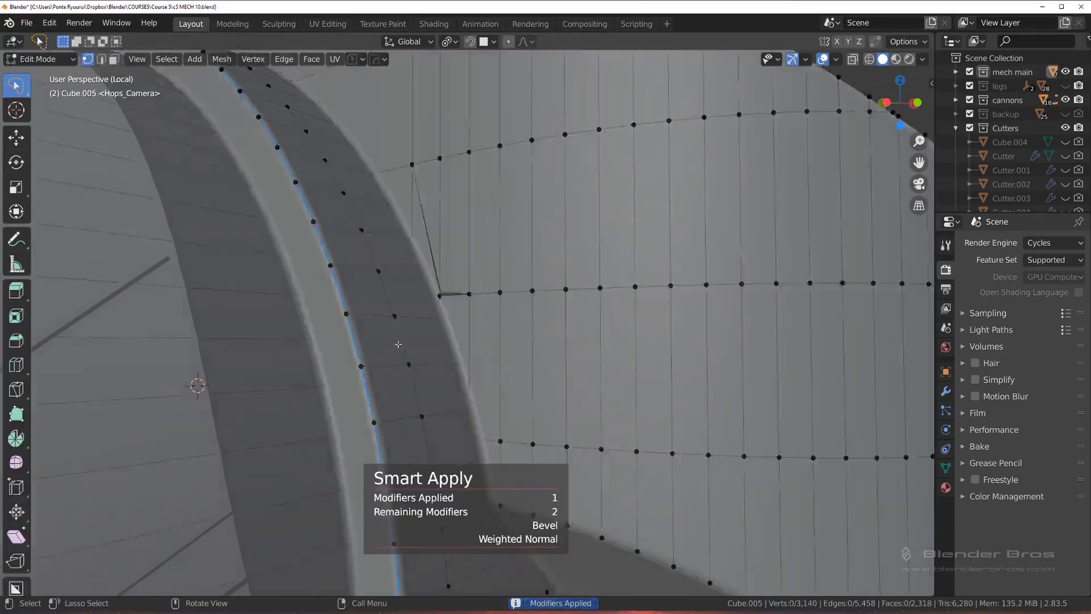
# Step: Slide the crowded vertex beside the rim up its vertical edge by a factor of 0.068 and nudge the neighbouring rim vertex
pyautogui.scroll(1, 423, 287)
pyautogui.moveTo(444, 283); pyautogui.dragTo(501, 361, button='middle')
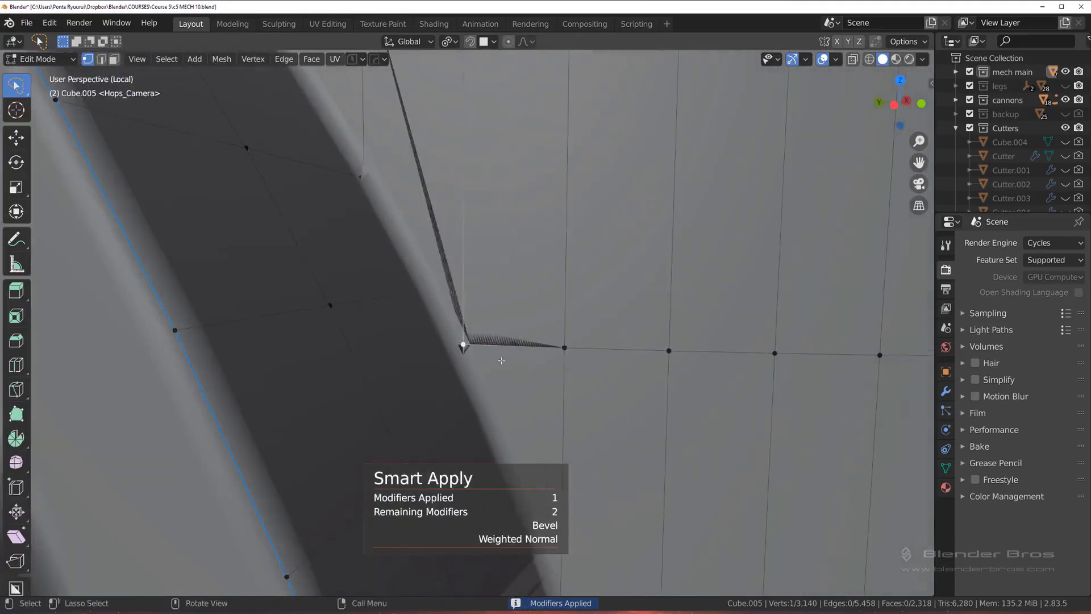
pyautogui.hotkey('shift', 'v')
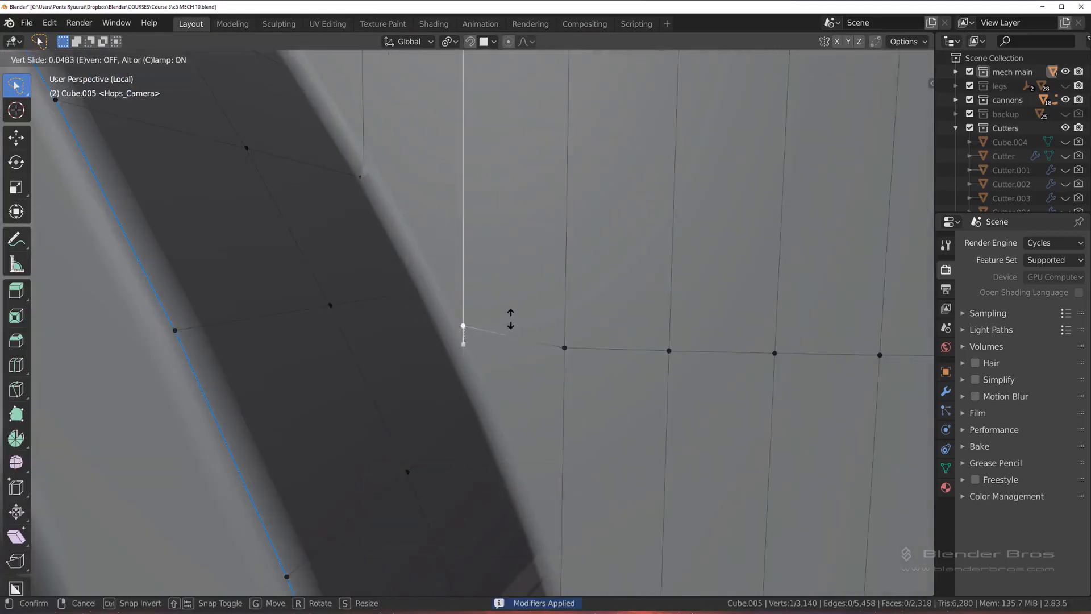
pyautogui.click(512, 316)
pyautogui.scroll(-3, 482, 429)
pyautogui.scroll(4, 471, 346)
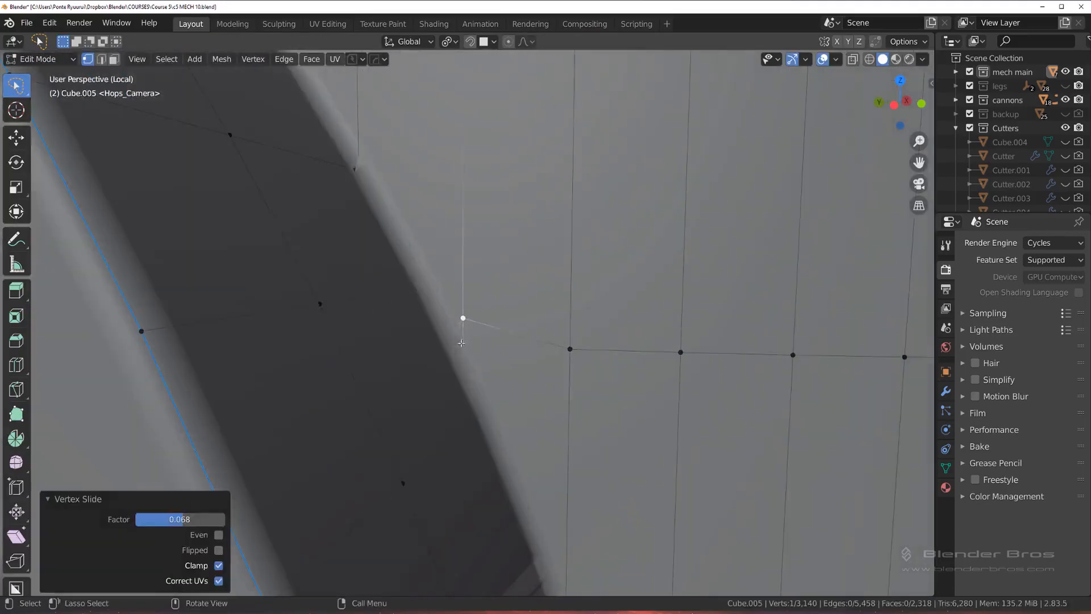
pyautogui.press('g')
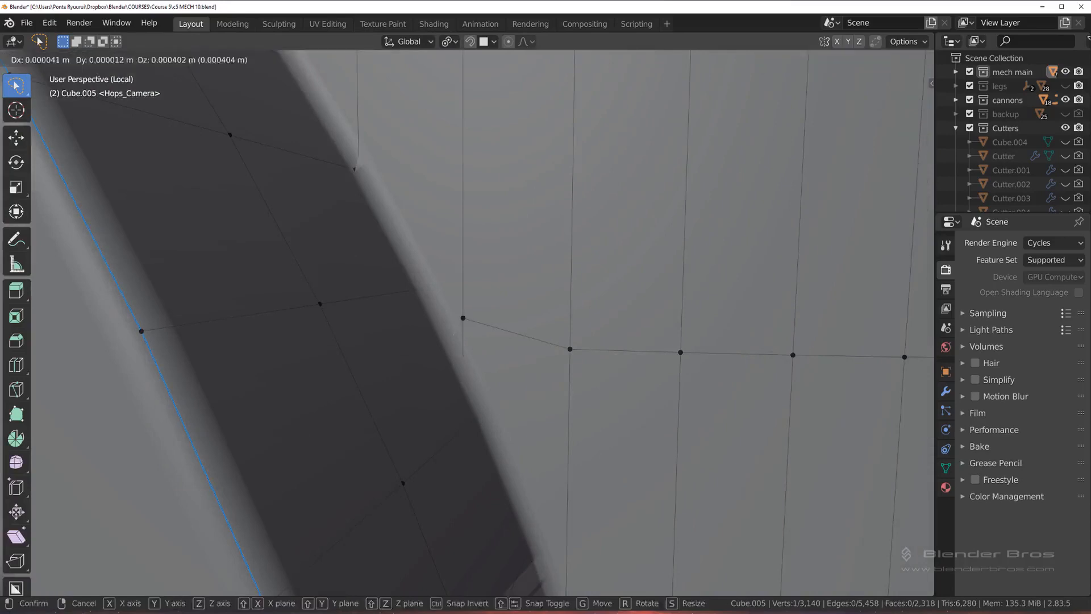
pyautogui.click(445, 330)
# Step: Merge the doubled vertices farther up the rim with Smart Vert set to Merge and Last
pyautogui.click(361, 174)
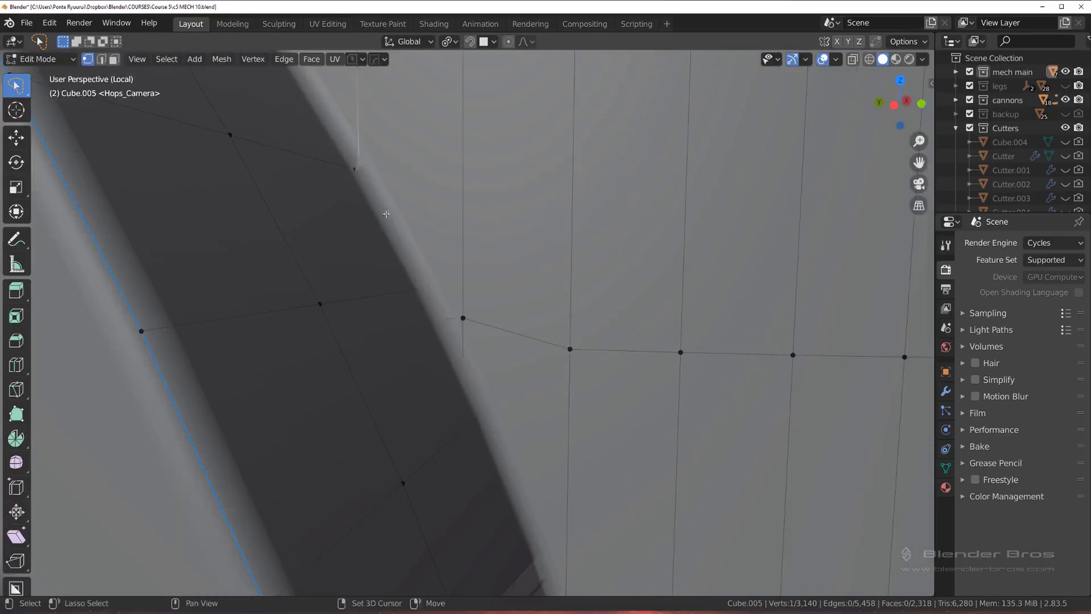
pyautogui.keyDown('shift'); pyautogui.moveTo(384, 212); pyautogui.dragTo(471, 373, button='middle'); pyautogui.keyUp('shift')
pyautogui.scroll(3, 471, 372)
pyautogui.click(562, 411)
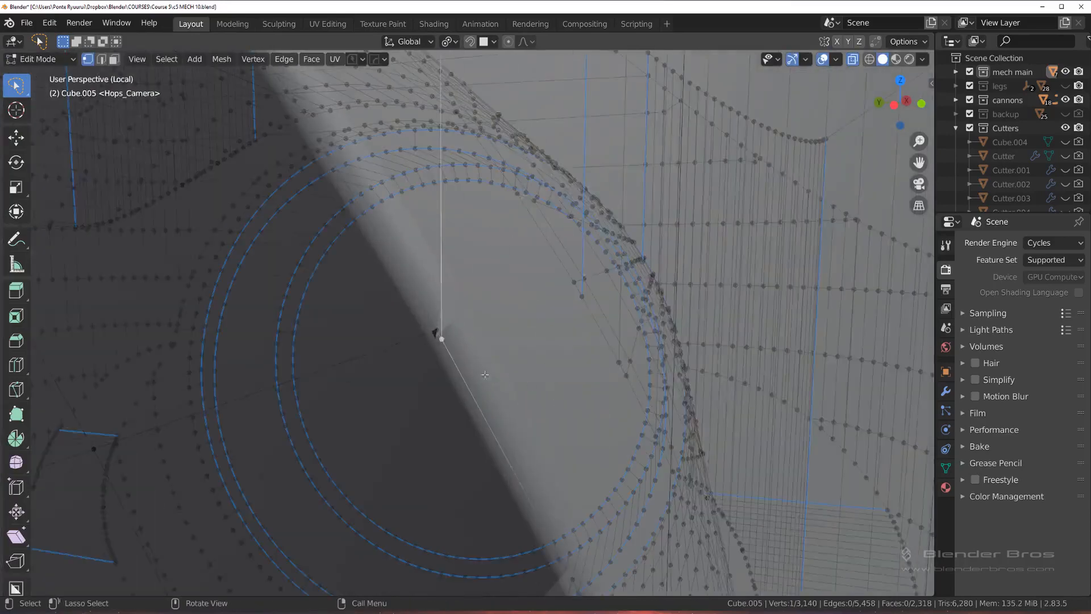
pyautogui.press('1')
pyautogui.scroll(-4, 475, 380)
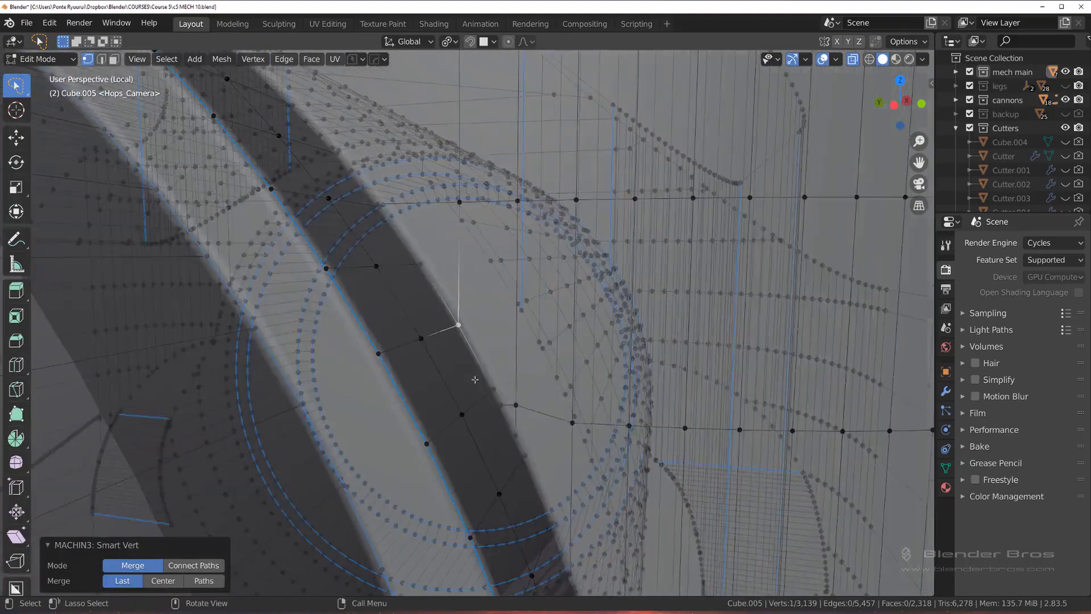
pyautogui.click(567, 415)
# Step: Examine the joined rim, both cylinder sides and the underside in Object Mode for remaining shading artifacts
pyautogui.scroll(-6, 464, 333)
pyautogui.moveTo(463, 333)
pyautogui.keyDown('shift'); pyautogui.mouseDown(button='middle')
pyautogui.moveTo(515, 396)
pyautogui.moveTo(455, 319)
pyautogui.mouseUp(button='middle'); pyautogui.keyUp('shift')
pyautogui.scroll(5, 515, 396)
pyautogui.scroll(2, 455, 319)
pyautogui.press('Tab')
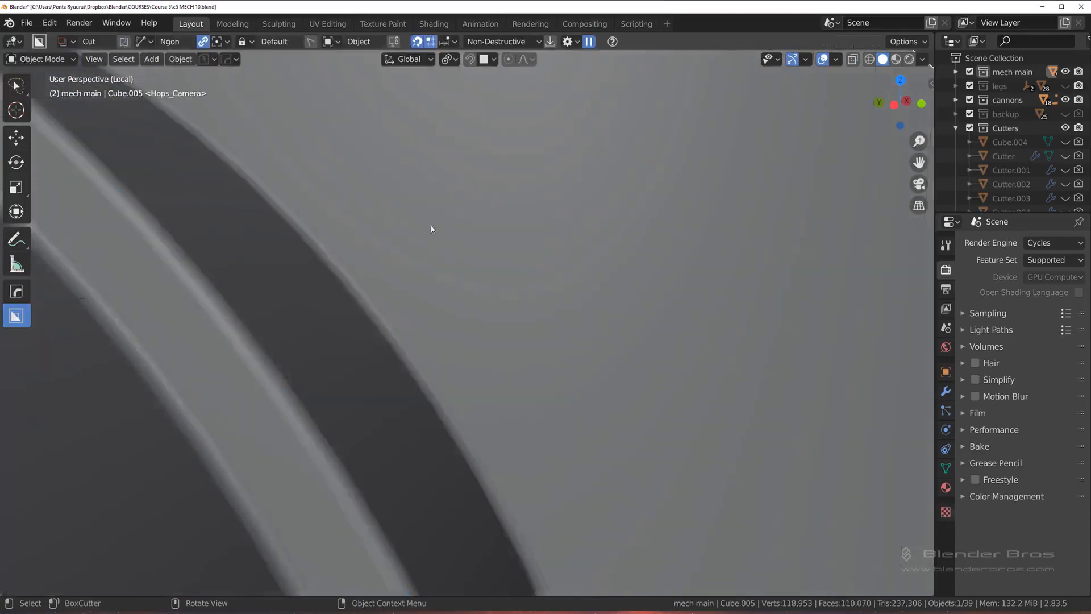
pyautogui.scroll(-6, 431, 227)
pyautogui.scroll(2, 433, 314)
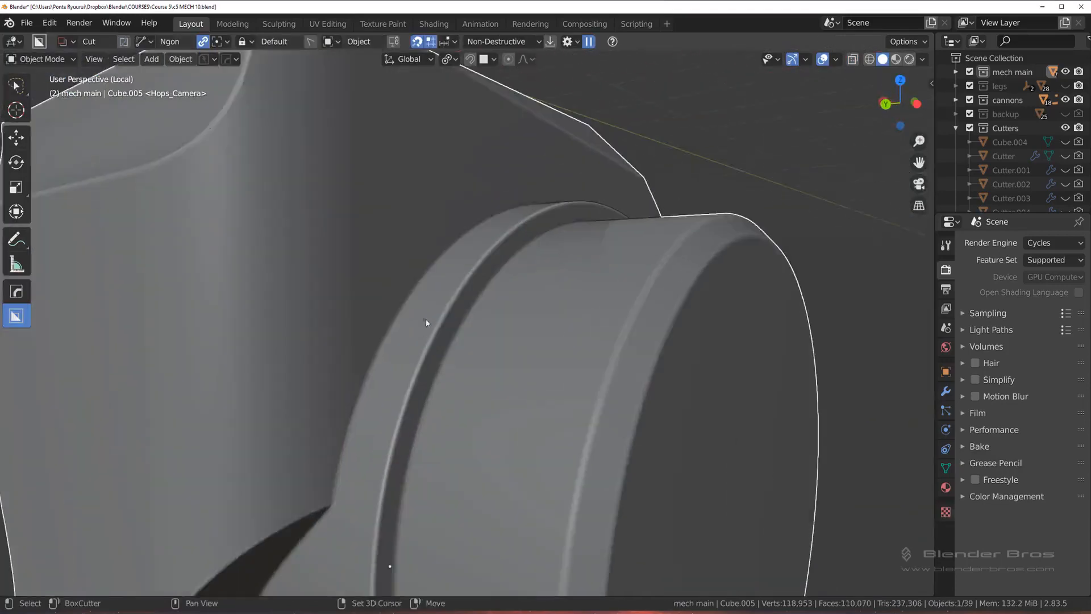
pyautogui.keyDown('shift'); pyautogui.moveTo(426, 322); pyautogui.dragTo(443, 208, button='middle'); pyautogui.keyUp('shift')
pyautogui.scroll(1, 367, 322)
pyautogui.scroll(-2, 368, 322)
pyautogui.keyDown('shift'); pyautogui.moveTo(396, 276); pyautogui.dragTo(427, 201, button='middle'); pyautogui.keyUp('shift')
pyautogui.scroll(4, 374, 321)
pyautogui.keyDown('shift'); pyautogui.moveTo(374, 320); pyautogui.dragTo(358, 209, button='middle'); pyautogui.keyUp('shift')
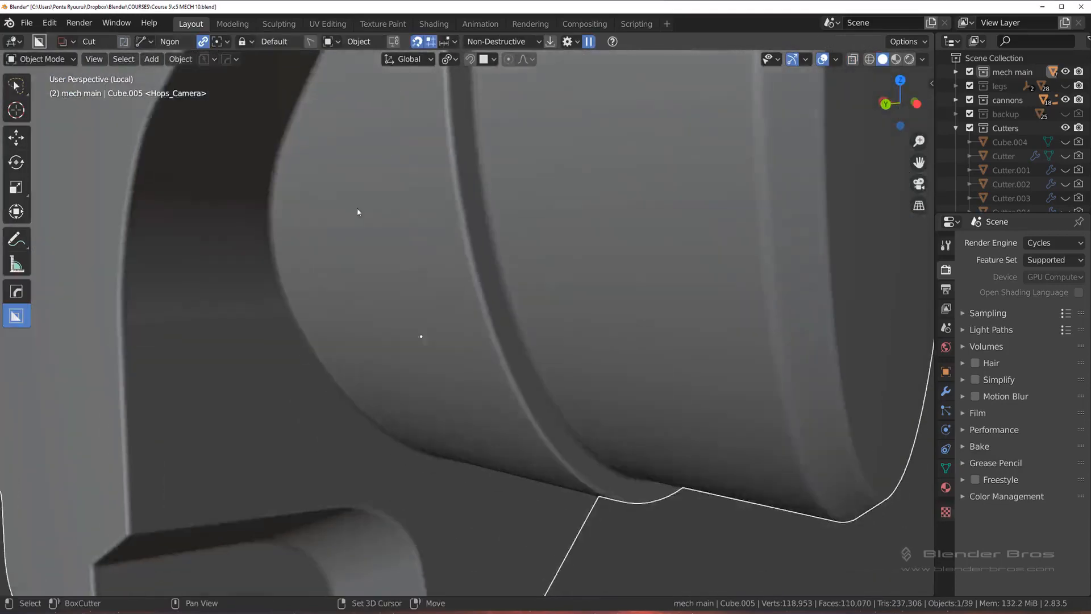
pyautogui.scroll(-4, 392, 319)
pyautogui.moveTo(399, 356); pyautogui.dragTo(348, 290, button='middle')
pyautogui.scroll(4, 410, 303)
pyautogui.scroll(6, 319, 277)
# Step: Inspect the vertices around the shading artifact at the underside's notch corner in Edit Mode with X-ray
pyautogui.press('Tab')
pyautogui.click(240, 286)
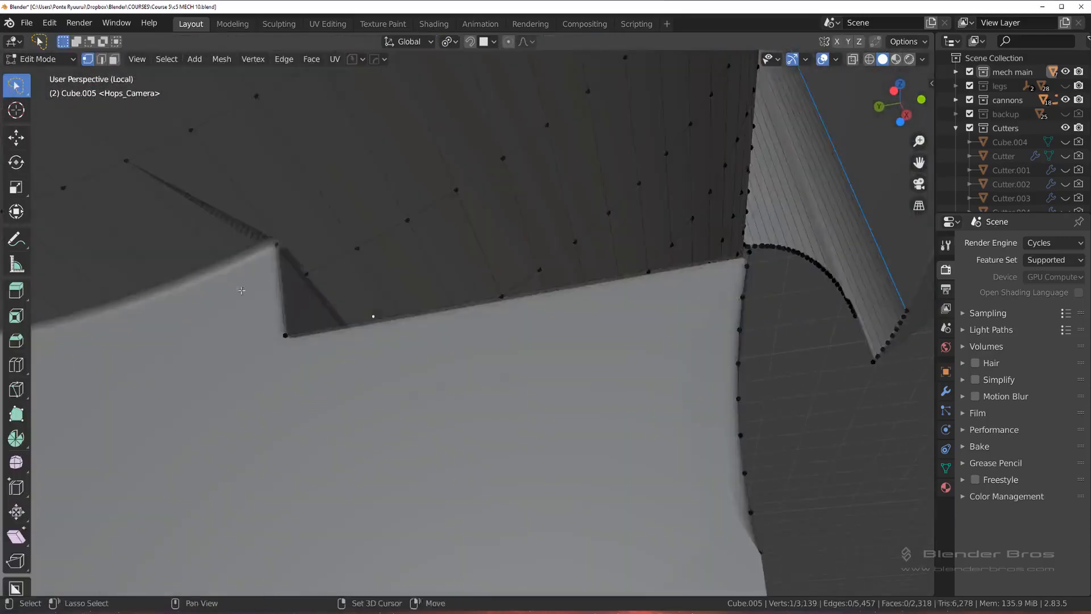
pyautogui.scroll(6, 341, 382)
pyautogui.keyDown('shift'); pyautogui.moveTo(240, 286); pyautogui.dragTo(572, 314, button='middle'); pyautogui.keyUp('shift')
pyautogui.press('Tab')
pyautogui.click(384, 420)
pyautogui.scroll(-4, 506, 339)
pyautogui.scroll(-2, 506, 339)
pyautogui.moveTo(506, 339); pyautogui.dragTo(547, 333, button='middle')
pyautogui.scroll(3, 547, 333)
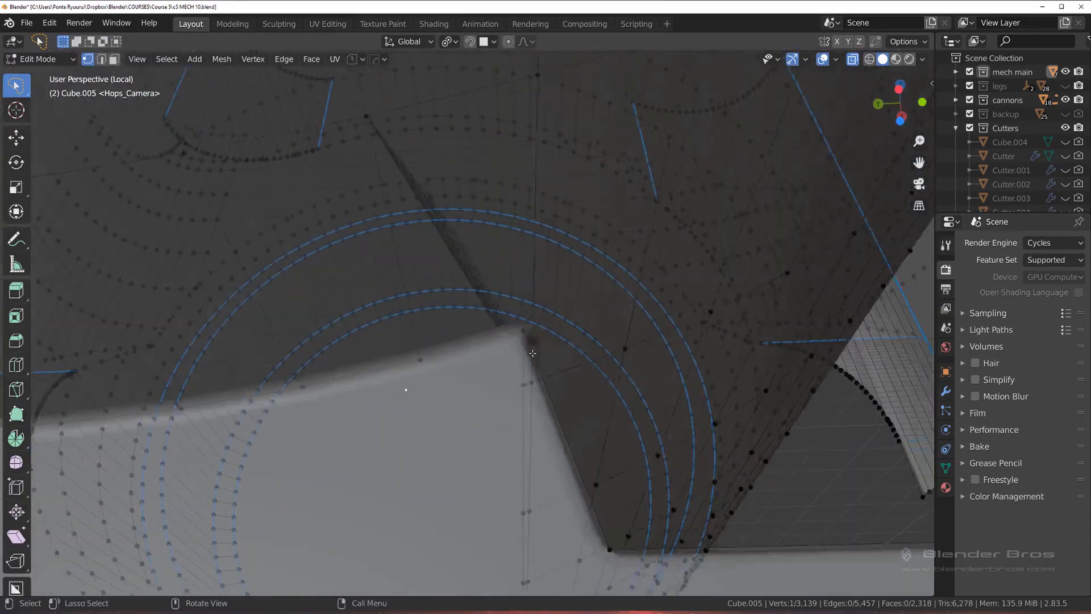
# Step: Subdivide the long edge running past the underside's notch corner and switch to vertex selection
pyautogui.moveTo(515, 290); pyautogui.dragTo(438, 325, button='middle')
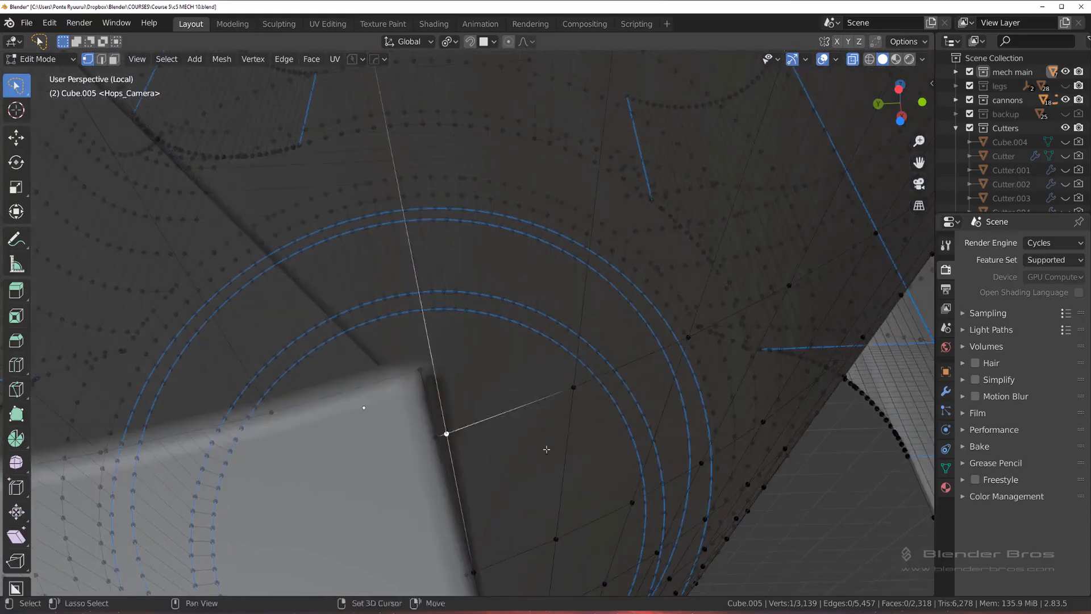
pyautogui.moveTo(547, 450); pyautogui.dragTo(363, 512, button='middle')
pyautogui.moveTo(423, 470); pyautogui.dragTo(466, 480, button='middle')
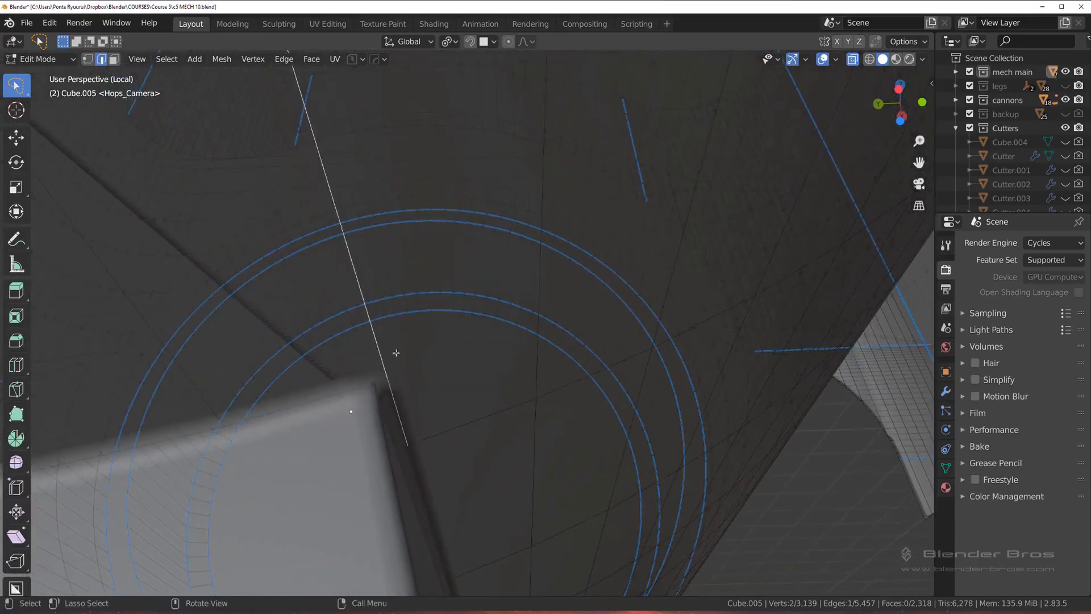
pyautogui.rightClick(396, 353)
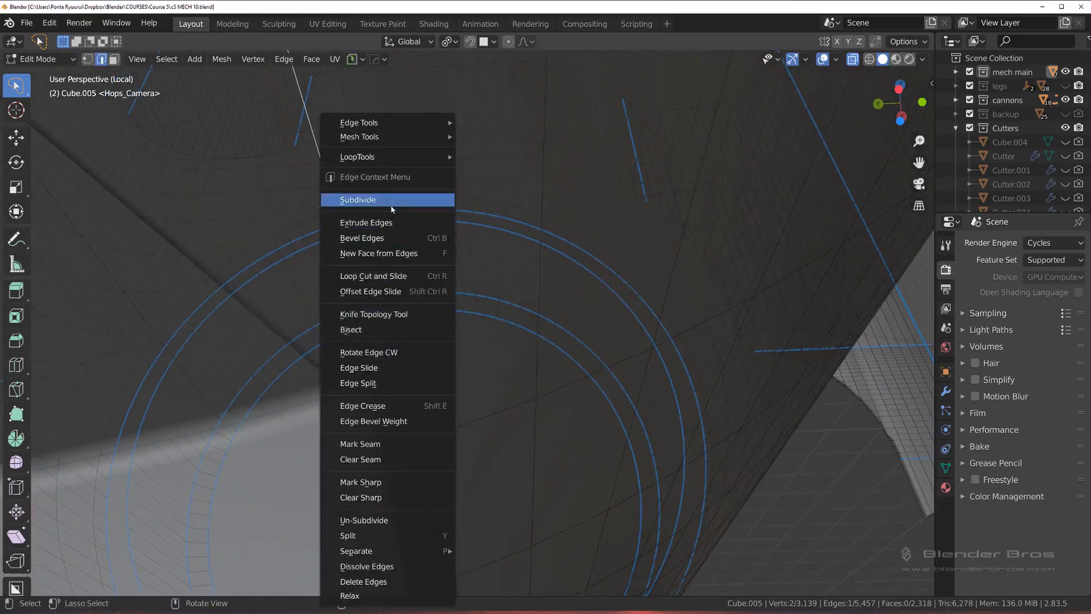
pyautogui.click(358, 199)
pyautogui.moveTo(392, 209); pyautogui.dragTo(402, 297, button='middle')
pyautogui.press('1')
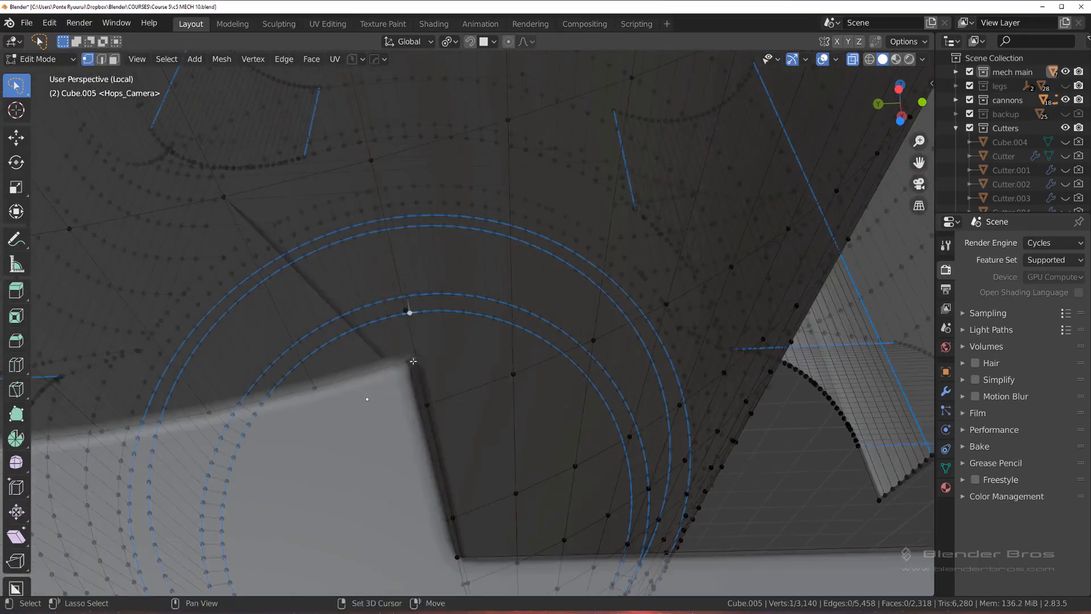
# Step: Try to merge the subdivided edge's new vertex into the notch corner vertex and undo it
pyautogui.keyDown('shift'); pyautogui.click(413, 361); pyautogui.keyUp('shift')
pyautogui.press('1')
pyautogui.moveTo(489, 396); pyautogui.dragTo(418, 289, button='middle')
pyautogui.hotkey('ctrl', 'z')
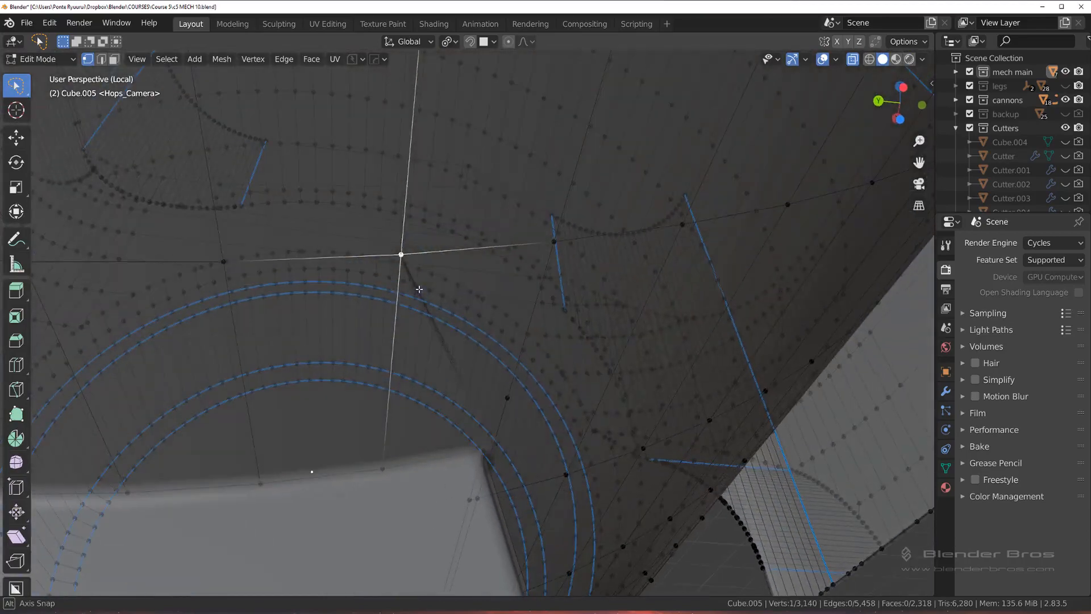
# Step: Try to merge the two adjacent vertices beside the underside's notch corner and undo the merge
pyautogui.moveTo(502, 396); pyautogui.dragTo(455, 289, button='middle')
pyautogui.click(370, 303)
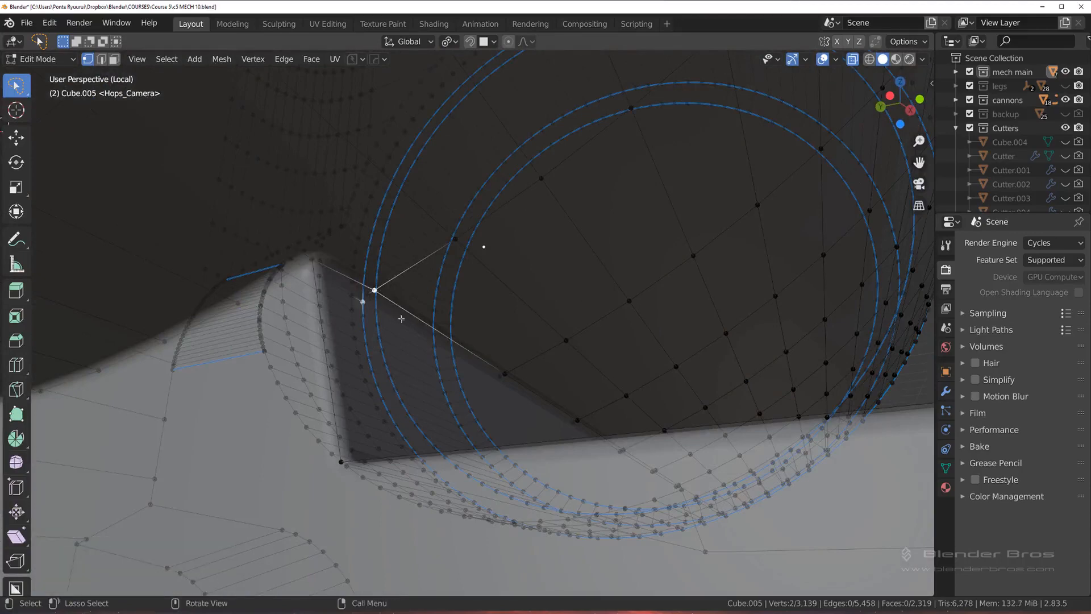
pyautogui.press('1')
pyautogui.scroll(3, 406, 321)
pyautogui.hotkey('ctrl', 'z')
# Step: Examine the geometry around the notch corner from several angles, turn off X-ray and return to Object Mode
pyautogui.scroll(1, 387, 327)
pyautogui.keyDown('shift'); pyautogui.moveTo(310, 339); pyautogui.dragTo(384, 344, button='middle'); pyautogui.keyUp('shift')
pyautogui.moveTo(284, 367); pyautogui.dragTo(370, 360, button='middle')
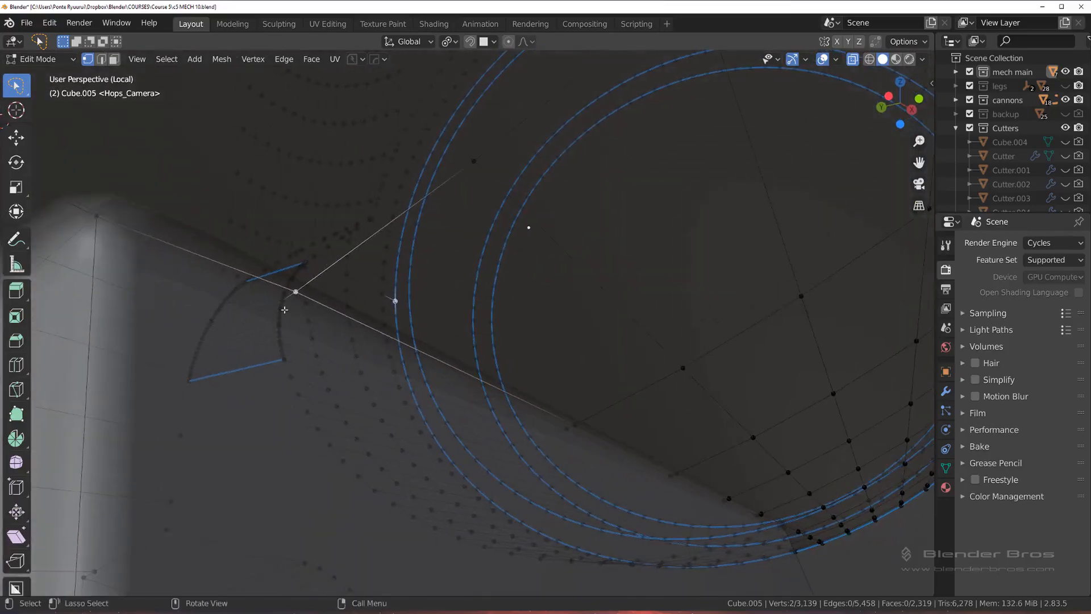
pyautogui.moveTo(303, 317); pyautogui.dragTo(447, 328, button='middle')
pyautogui.scroll(9, 448, 329)
pyautogui.keyDown('shift'); pyautogui.moveTo(262, 404); pyautogui.dragTo(421, 317, button='middle'); pyautogui.keyUp('shift')
pyautogui.scroll(5, 448, 328)
pyautogui.scroll(-6, 395, 292)
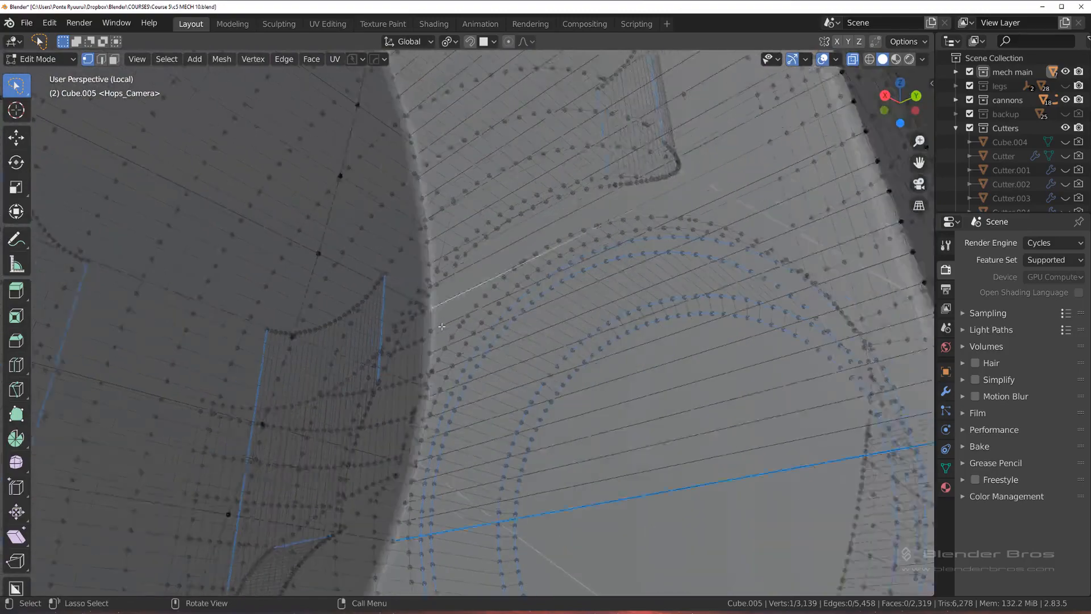
pyautogui.hotkey('alt', 'z')
pyautogui.press('Tab')
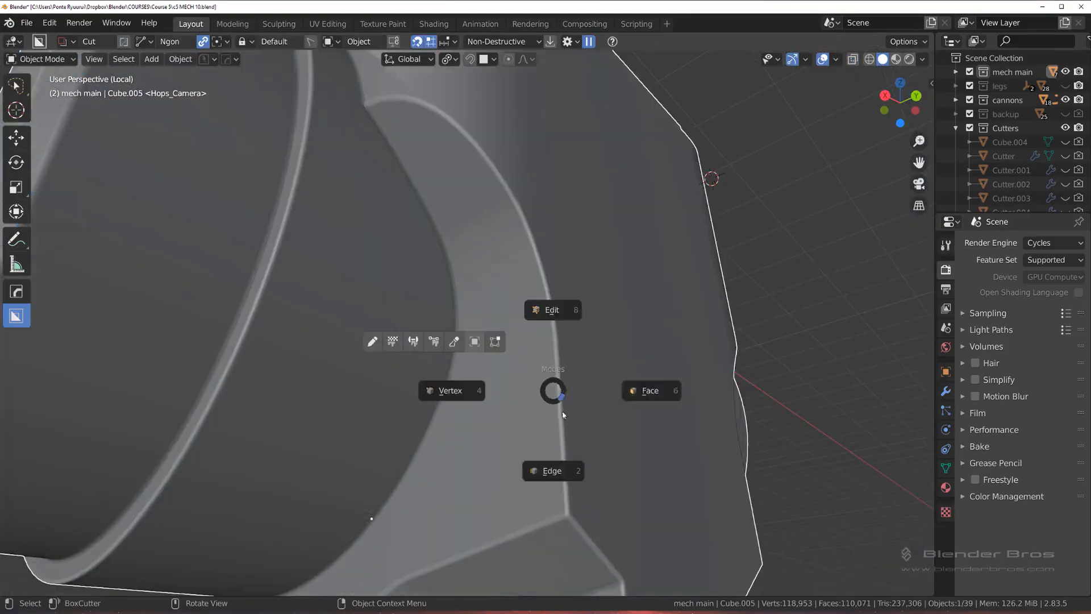
# Step: Examine the notch corner where the housing meets the cylinder from several angles
pyautogui.press('Escape')
pyautogui.scroll(-5, 489, 395)
pyautogui.moveTo(454, 386); pyautogui.dragTo(574, 370, button='middle')
pyautogui.scroll(2, 512, 393)
pyautogui.keyDown('shift'); pyautogui.moveTo(404, 419); pyautogui.dragTo(396, 297, button='middle'); pyautogui.keyUp('shift')
pyautogui.scroll(4, 534, 335)
pyautogui.scroll(3, 400, 297)
pyautogui.moveTo(503, 294); pyautogui.dragTo(528, 295, button='middle')
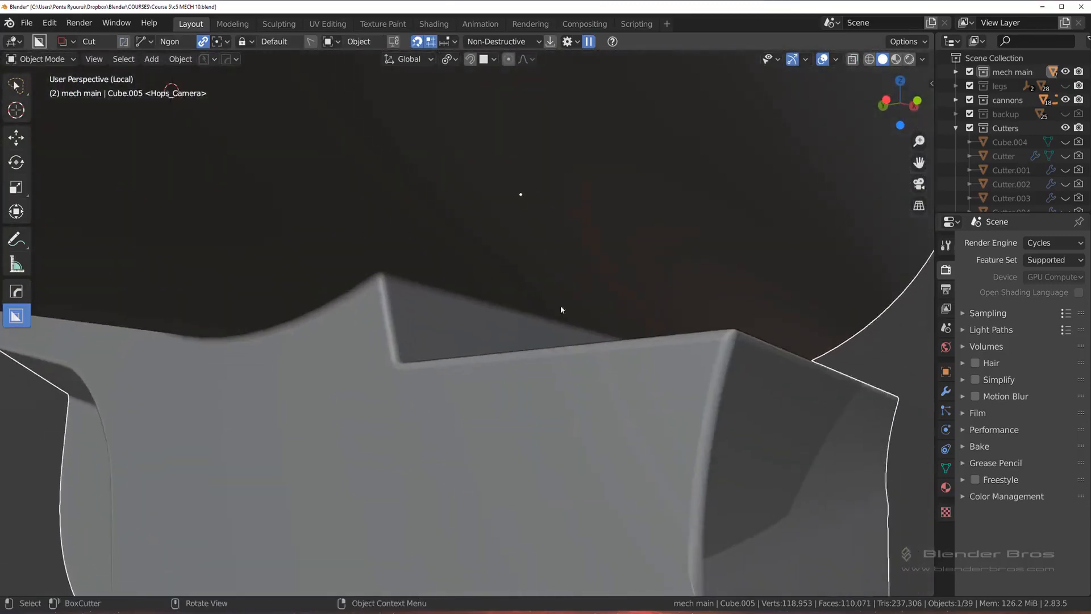
pyautogui.scroll(4, 466, 265)
# Step: Enter Edit Mode with vertex selection and merge the stray vertex beside the underside's notch corner into the last selected vertex
pyautogui.press('Tab')
pyautogui.click(453, 380)
pyautogui.scroll(3, 423, 284)
pyautogui.moveTo(412, 262); pyautogui.dragTo(457, 302, button='middle')
pyautogui.moveTo(463, 261); pyautogui.dragTo(402, 276, button='middle')
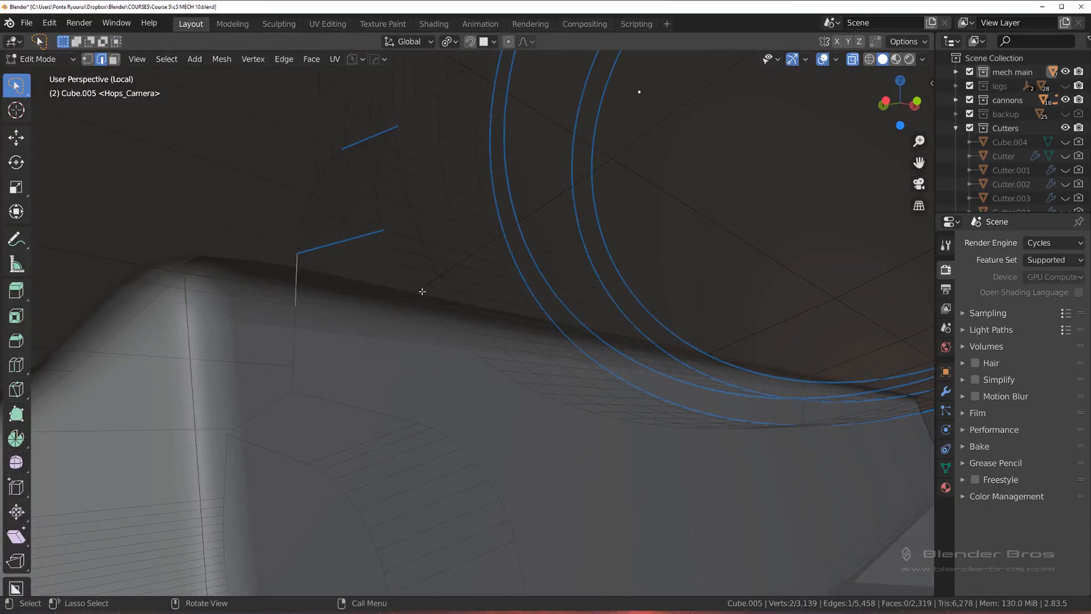
pyautogui.press('Tab')
pyautogui.moveTo(454, 308); pyautogui.dragTo(440, 277, button='middle')
pyautogui.press('1')
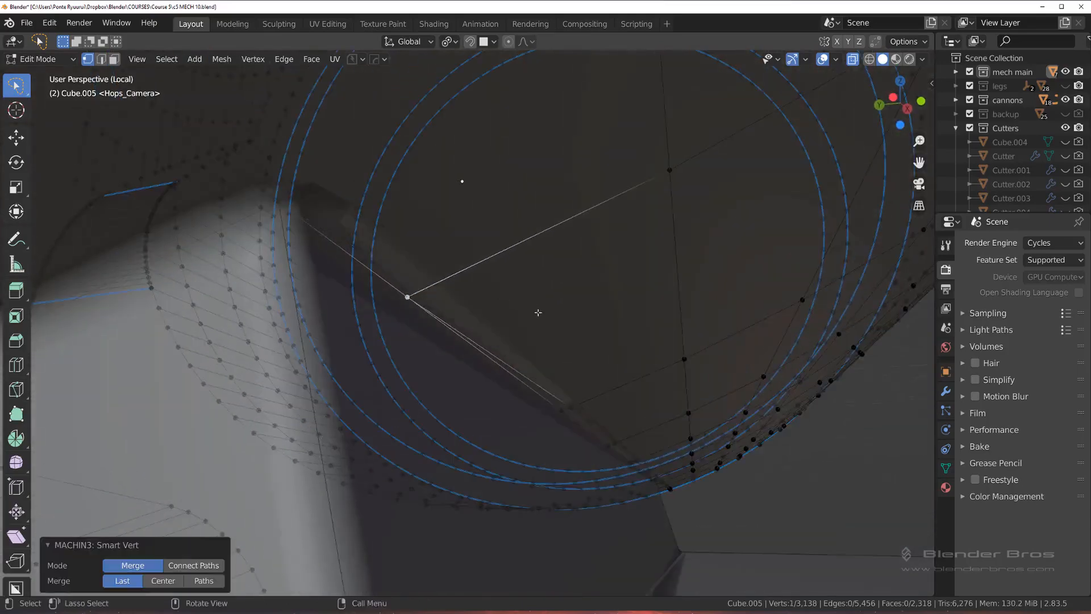
# Step: Merge three more crowded vertices one after another along the intersection line between the notch and the cylinder's lower rim
pyautogui.keyDown('shift'); pyautogui.moveTo(568, 329); pyautogui.dragTo(380, 264, button='middle'); pyautogui.keyUp('shift')
pyautogui.click(464, 368)
pyautogui.keyDown('shift'); pyautogui.click(454, 372); pyautogui.keyUp('shift')
pyautogui.press('1')
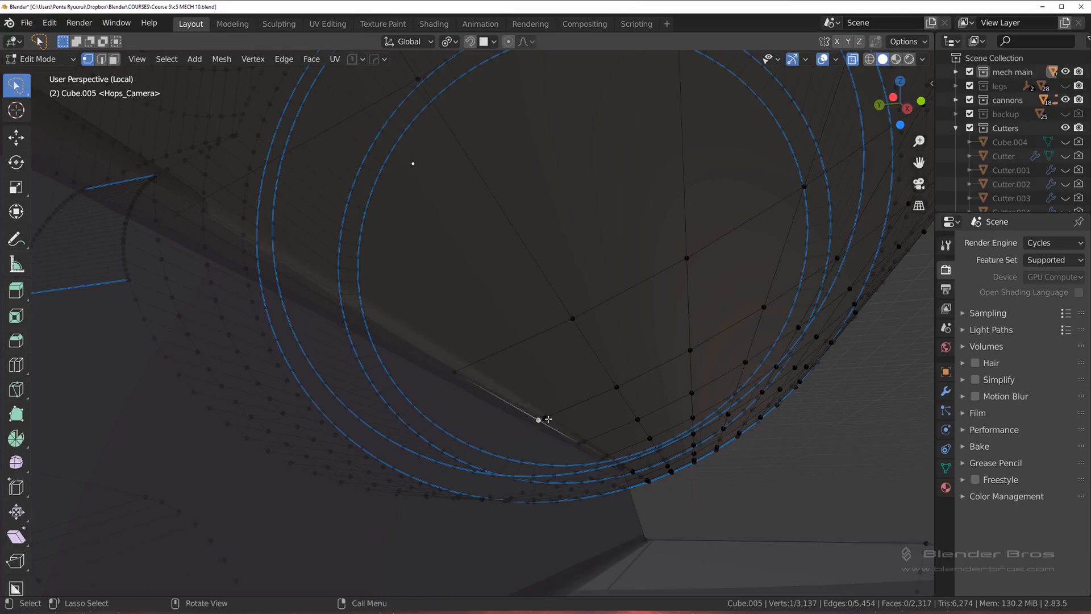
pyautogui.press('1')
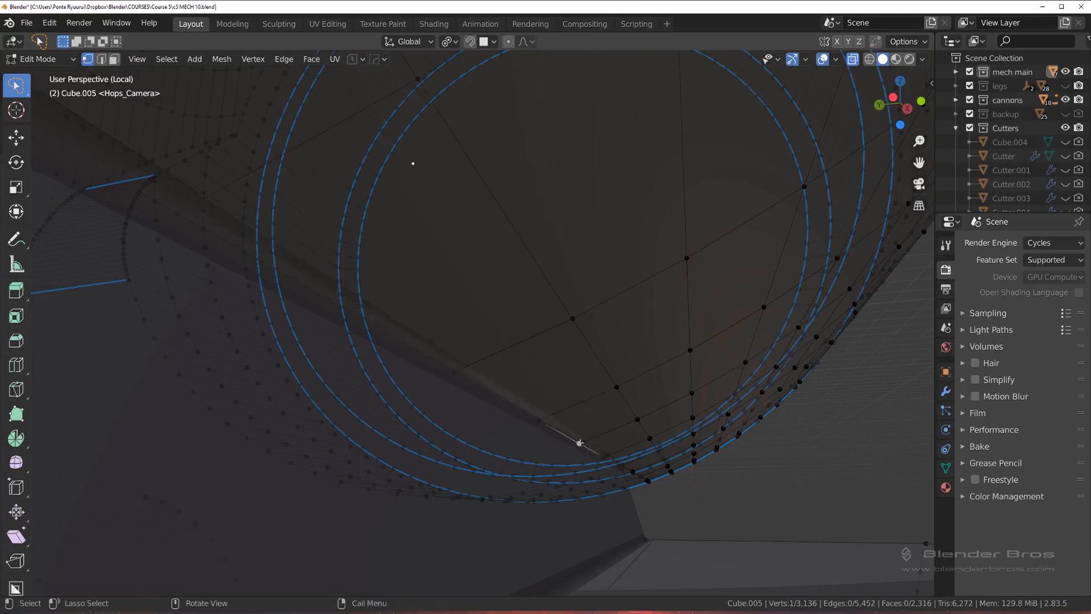
pyautogui.press('1')
# Step: Try to symmetrize the mesh along X from the positive to the negative side in Edit Mode
pyautogui.scroll(-6, 576, 451)
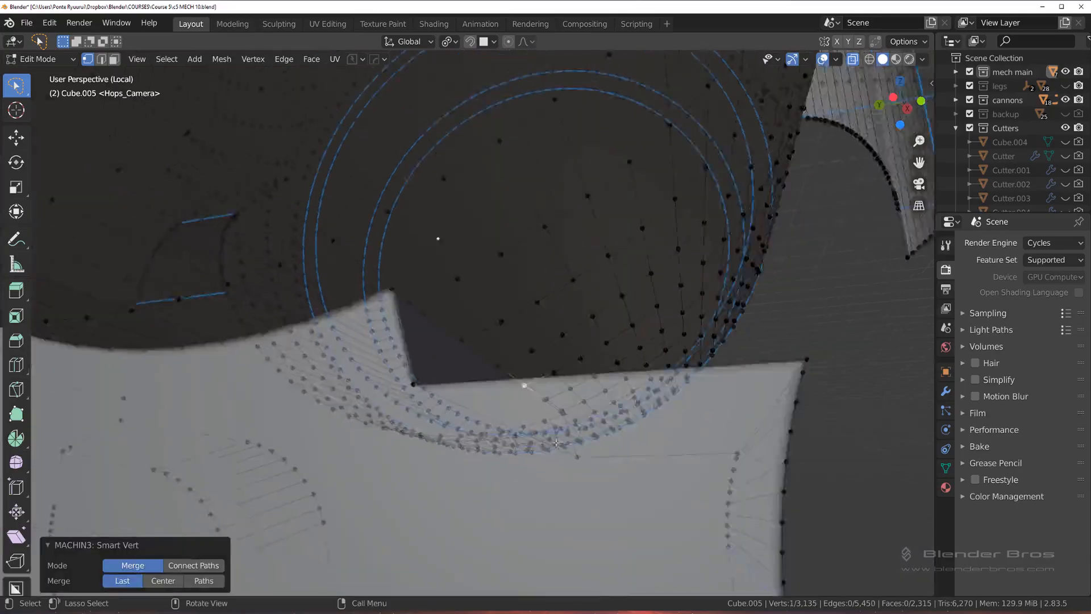
pyautogui.moveTo(576, 452); pyautogui.dragTo(504, 399, button='middle')
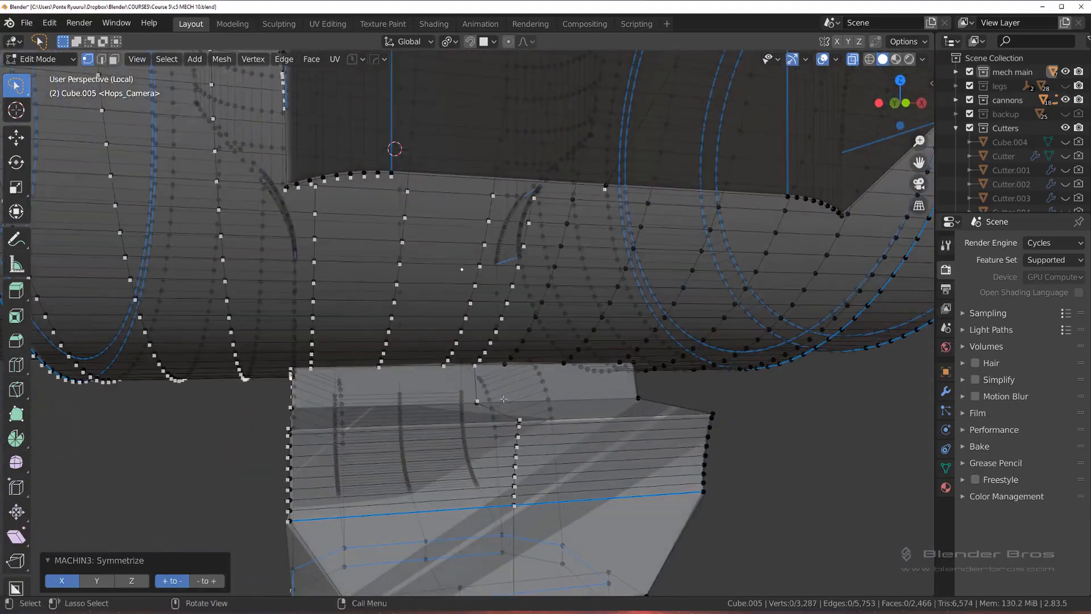
# Step: Return to Object Mode and mirror the cleaned side of the housing across X with the mirror gizmo's Symmetry mode
pyautogui.press('Tab')
pyautogui.click(512, 323)
pyautogui.scroll(-3, 523, 366)
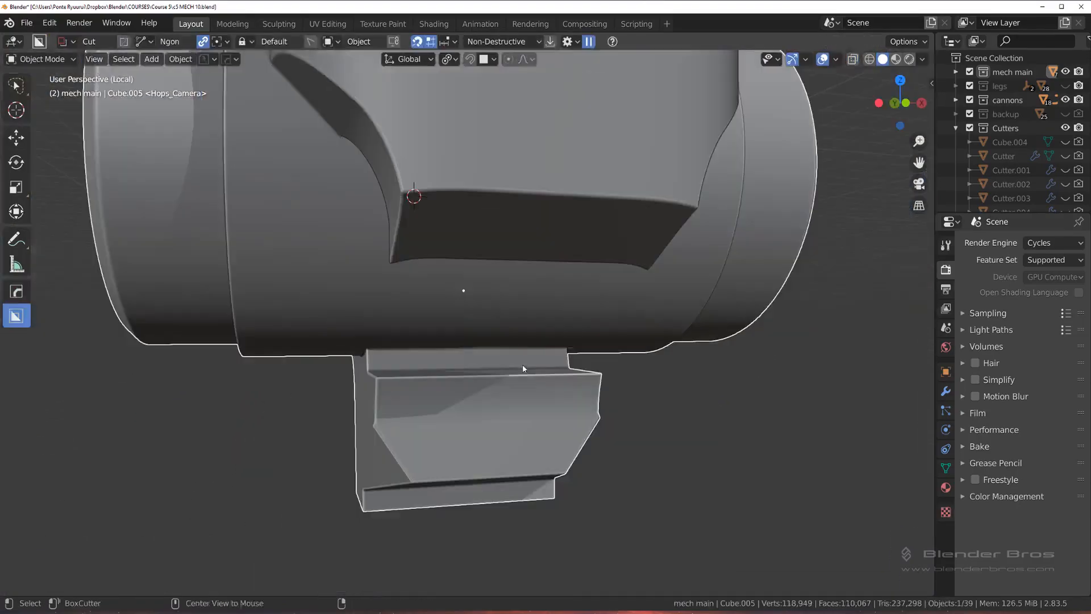
pyautogui.hotkey('alt', 'x')
pyautogui.click(346, 292)
pyautogui.moveTo(495, 361); pyautogui.dragTo(549, 264, button='middle')
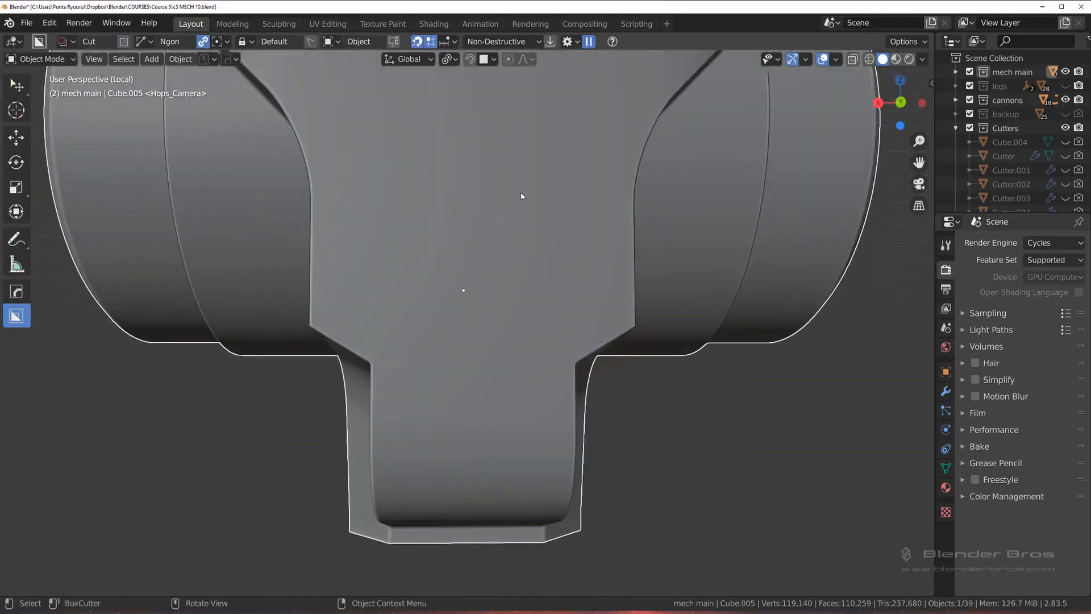
# Step: Reopen the mirror gizmo, choose Symmetry as its mode and exit without mirroring
pyautogui.hotkey('alt', 'x')
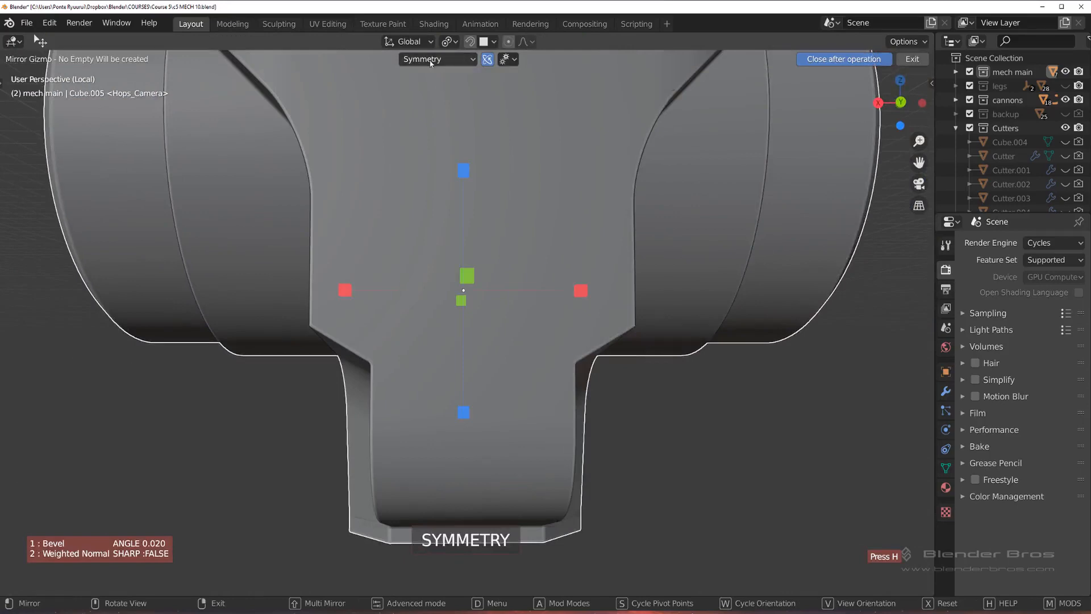
pyautogui.press('d')
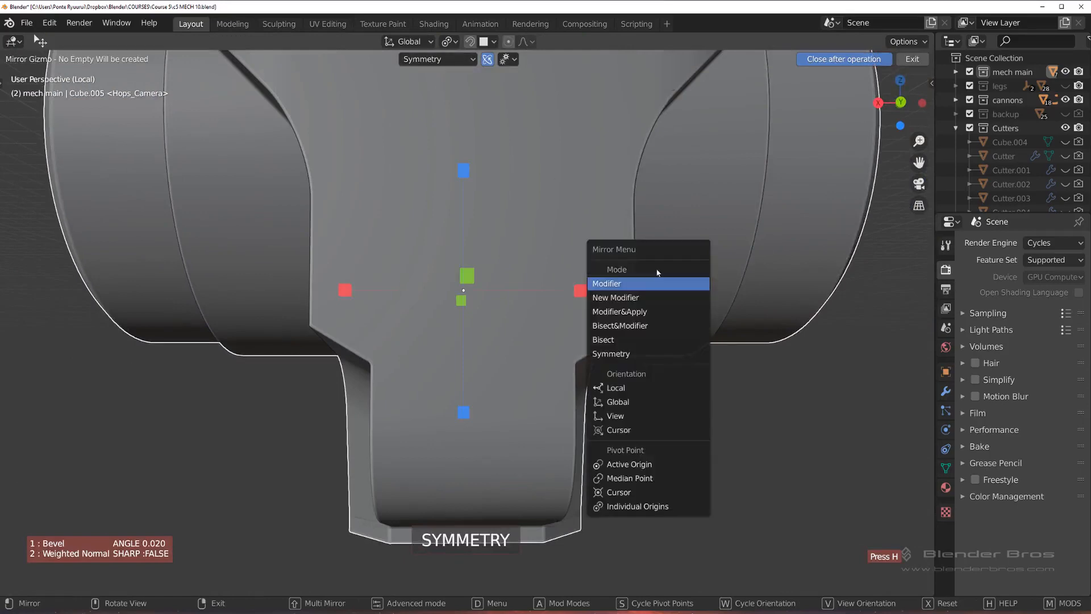
pyautogui.click(655, 359)
pyautogui.click(435, 60)
pyautogui.click(447, 174)
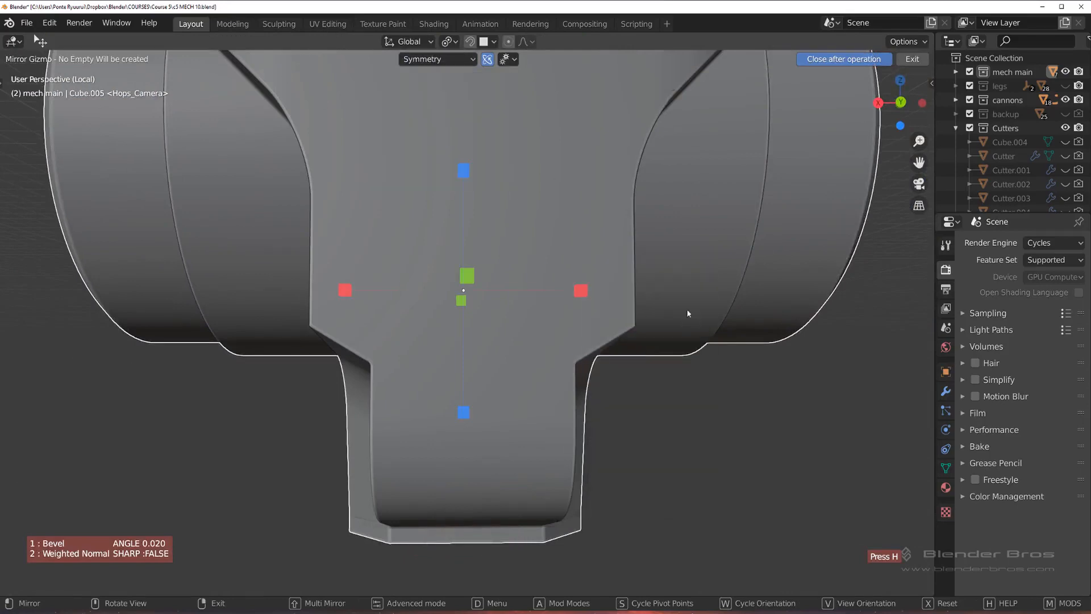
pyautogui.rightClick(688, 313)
# Step: Examine the mirrored housing's underside and lower block from several angles and enter Edit Mode
pyautogui.scroll(-2, 692, 352)
pyautogui.moveTo(694, 365); pyautogui.dragTo(524, 281, button='middle')
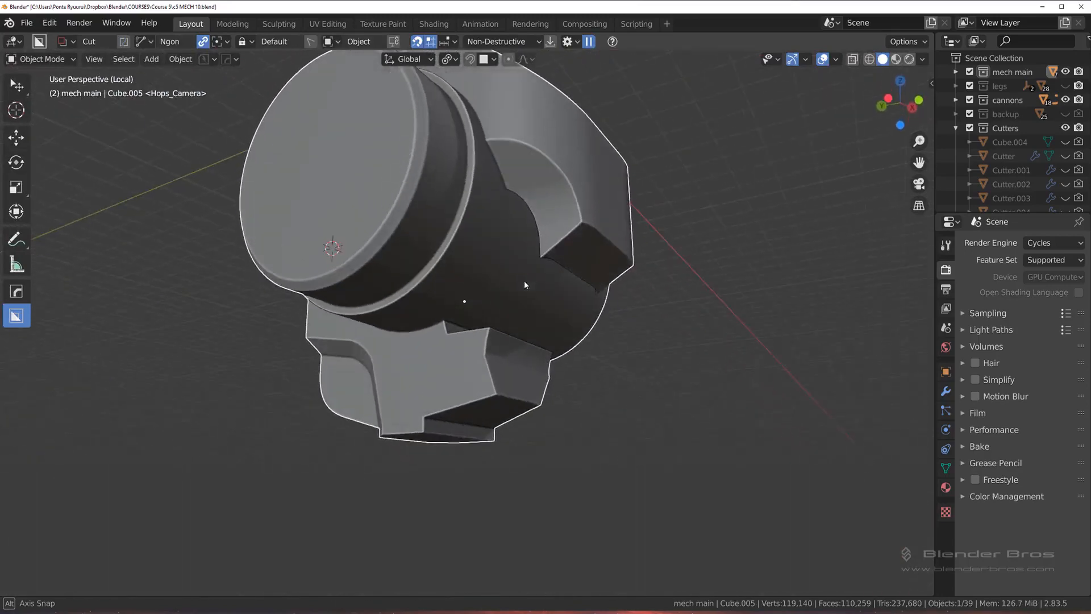
pyautogui.scroll(6, 524, 281)
pyautogui.moveTo(475, 332); pyautogui.dragTo(276, 230, button='middle')
pyautogui.keyDown('shift'); pyautogui.moveTo(353, 381); pyautogui.dragTo(430, 222, button='middle'); pyautogui.keyUp('shift')
pyautogui.scroll(2, 430, 223)
pyautogui.press('Tab')
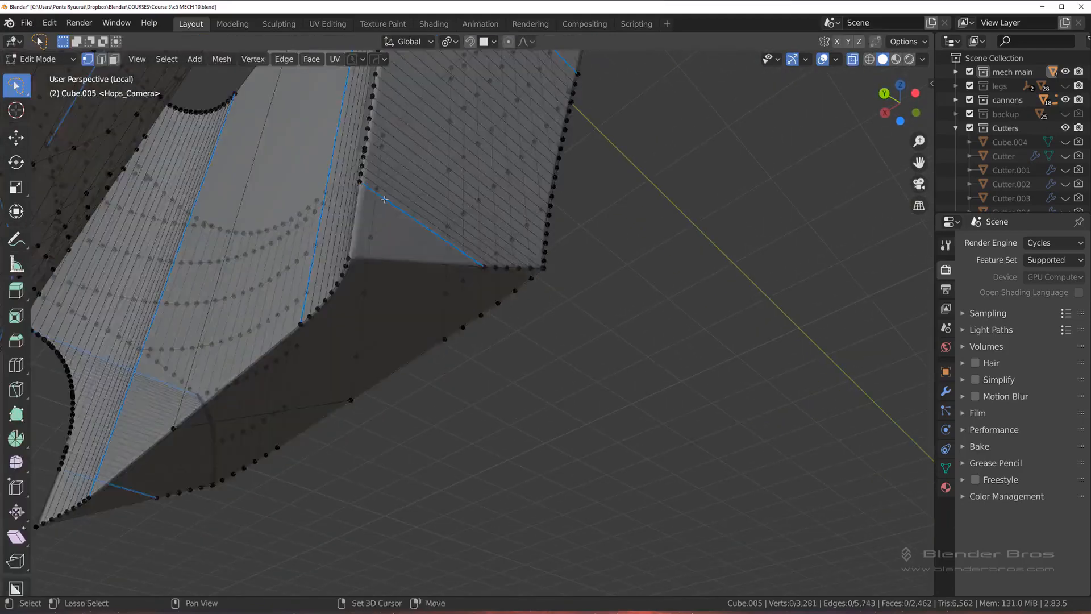
# Step: Select the edge running into the lower block's creased border at the shading artifact and switch to vertex selection to inspect its end
pyautogui.scroll(2, 439, 227)
pyautogui.keyDown('shift'); pyautogui.moveTo(382, 195); pyautogui.dragTo(586, 339, button='middle'); pyautogui.keyUp('shift')
pyautogui.scroll(2, 456, 302)
pyautogui.scroll(1, 524, 373)
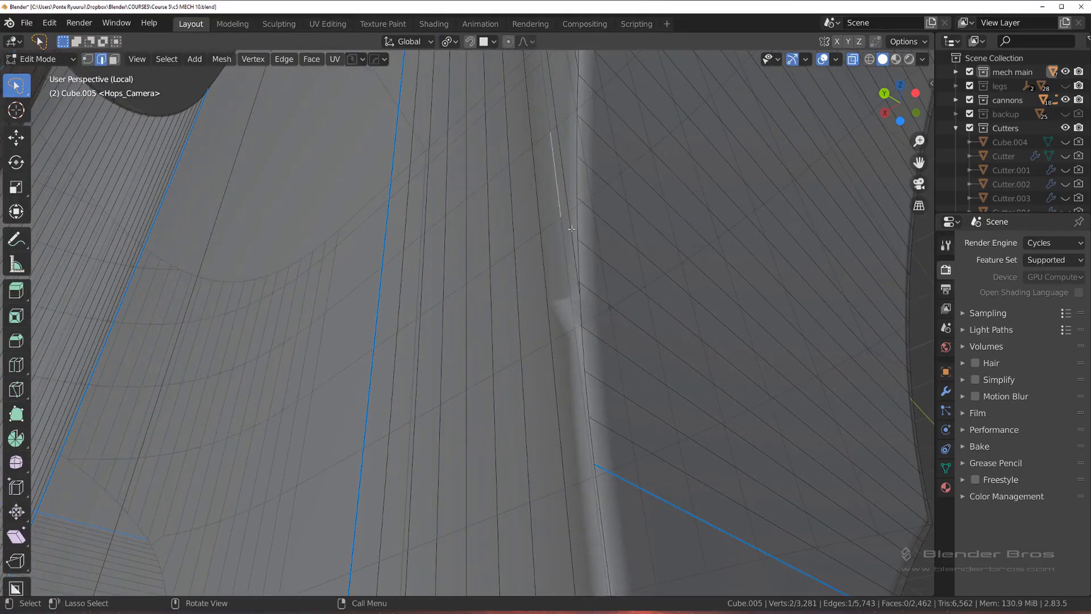
pyautogui.moveTo(602, 220); pyautogui.dragTo(593, 329, button='middle')
pyautogui.scroll(1, 599, 317)
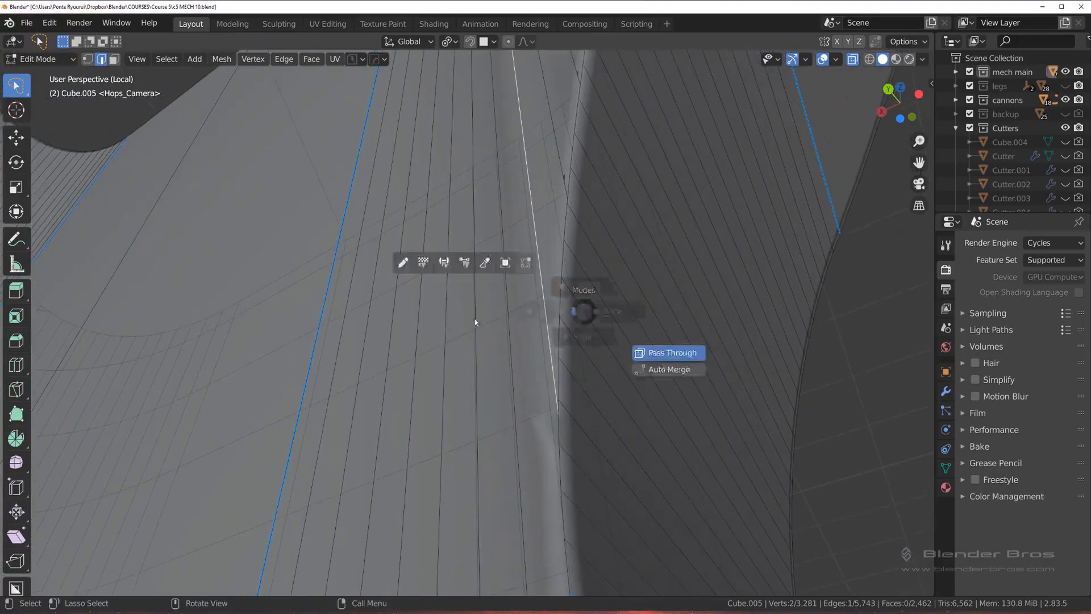
pyautogui.moveTo(542, 195); pyautogui.dragTo(561, 238, button='middle')
pyautogui.scroll(-8, 410, 263)
pyautogui.scroll(7, 510, 292)
pyautogui.moveTo(499, 303); pyautogui.dragTo(535, 296, button='middle')
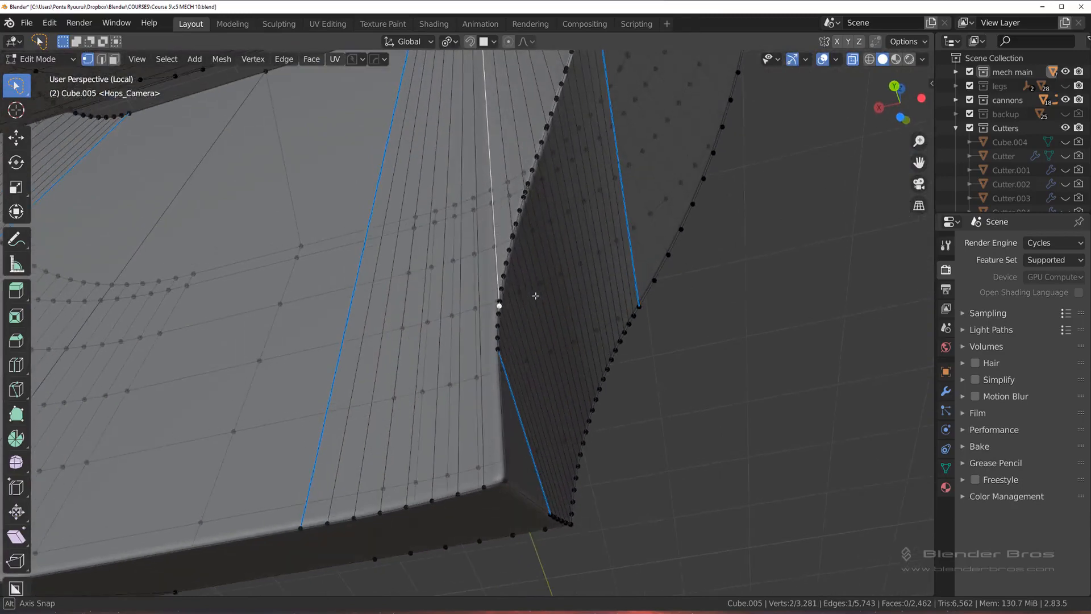
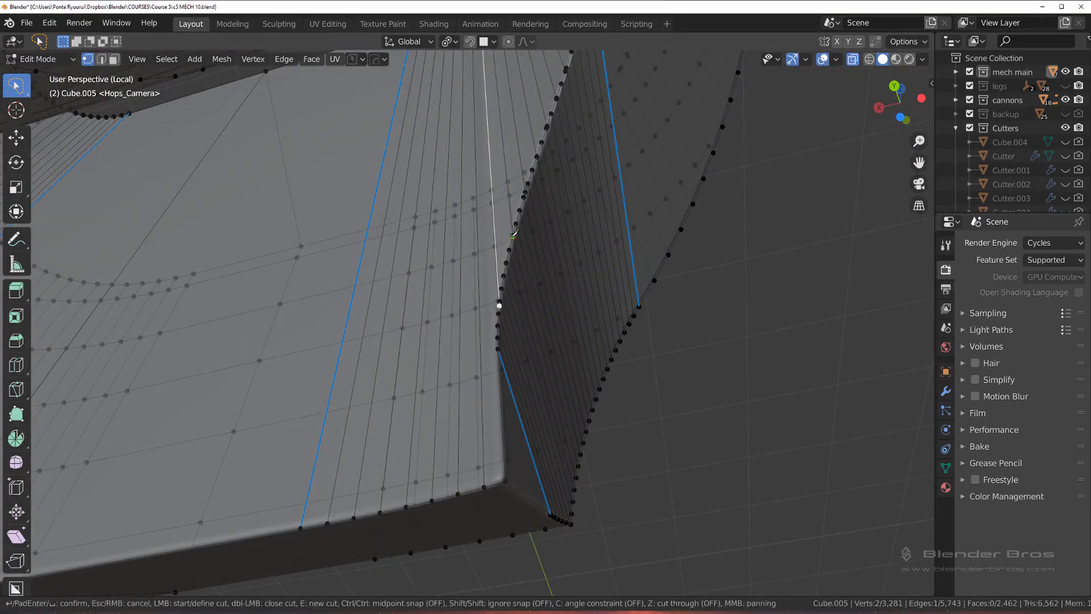
# Step: Clean up the stray vertex at the shading artifact on the lower block's creased border and return to Object Mode
pyautogui.scroll(4, 498, 241)
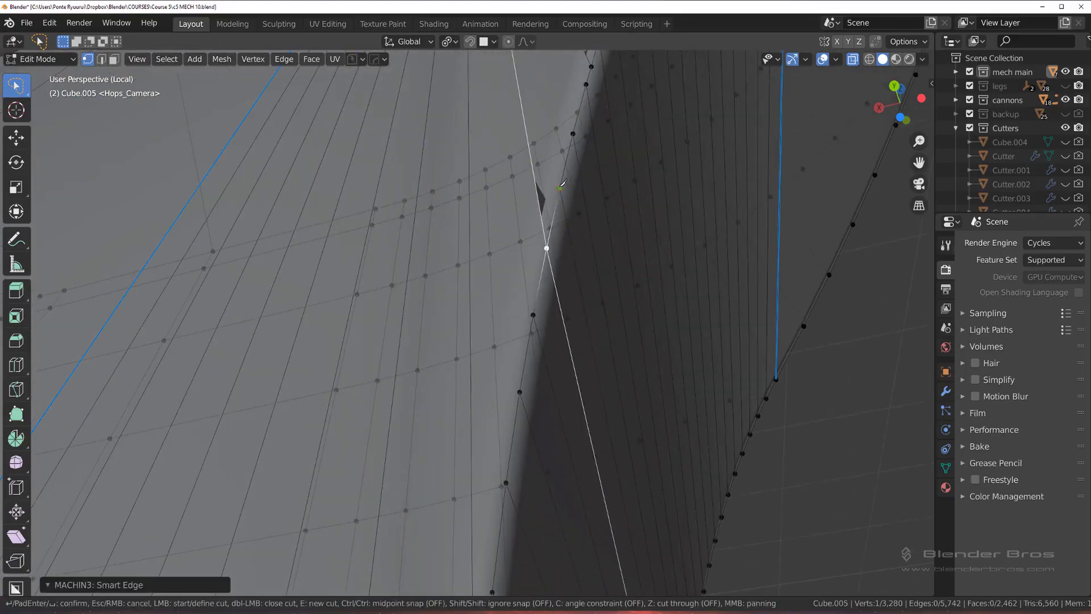
pyautogui.moveTo(561, 210); pyautogui.dragTo(459, 343, button='middle')
pyautogui.press('1')
pyautogui.press('Tab')
pyautogui.scroll(-4, 493, 212)
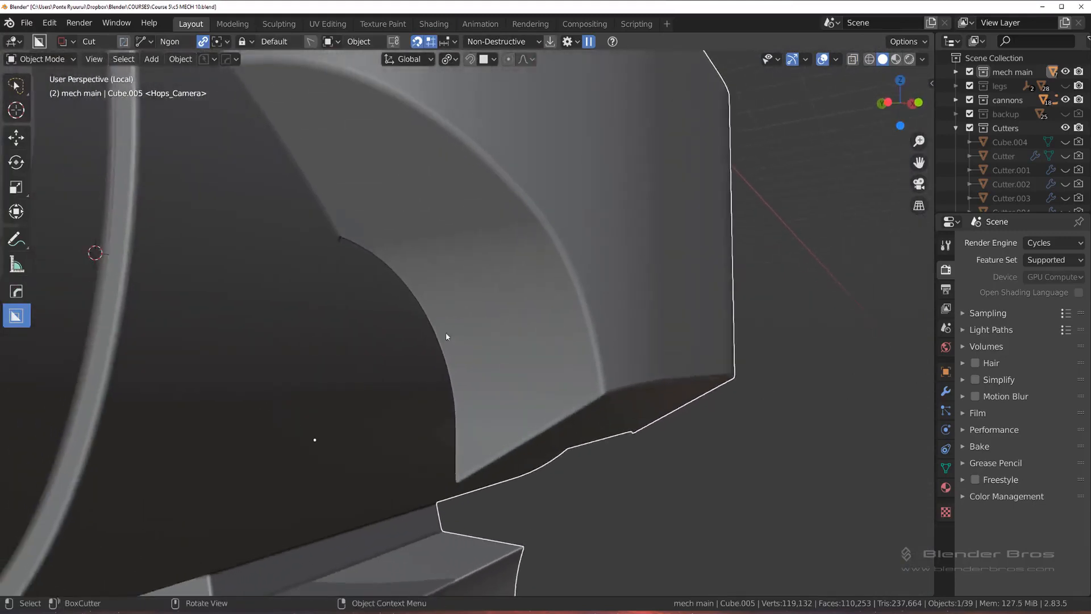
# Step: Mirror the cleaned housing side across X with the mirror gizmo in Symmetry mode and leave local view
pyautogui.scroll(-5, 445, 334)
pyautogui.hotkey('alt', 'x')
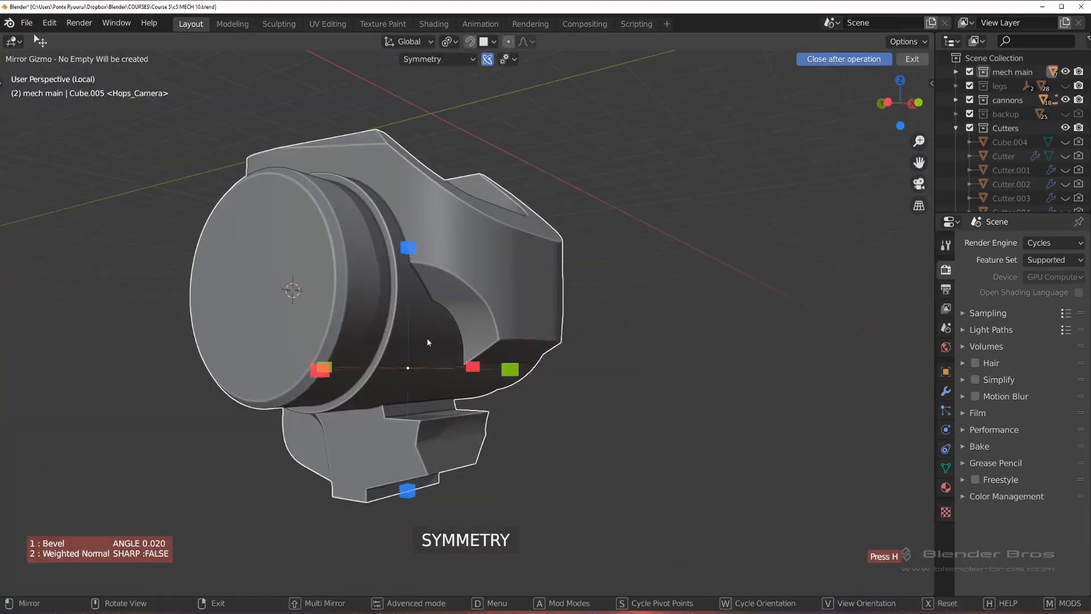
pyautogui.click(326, 376)
pyautogui.press('KP_Divide')
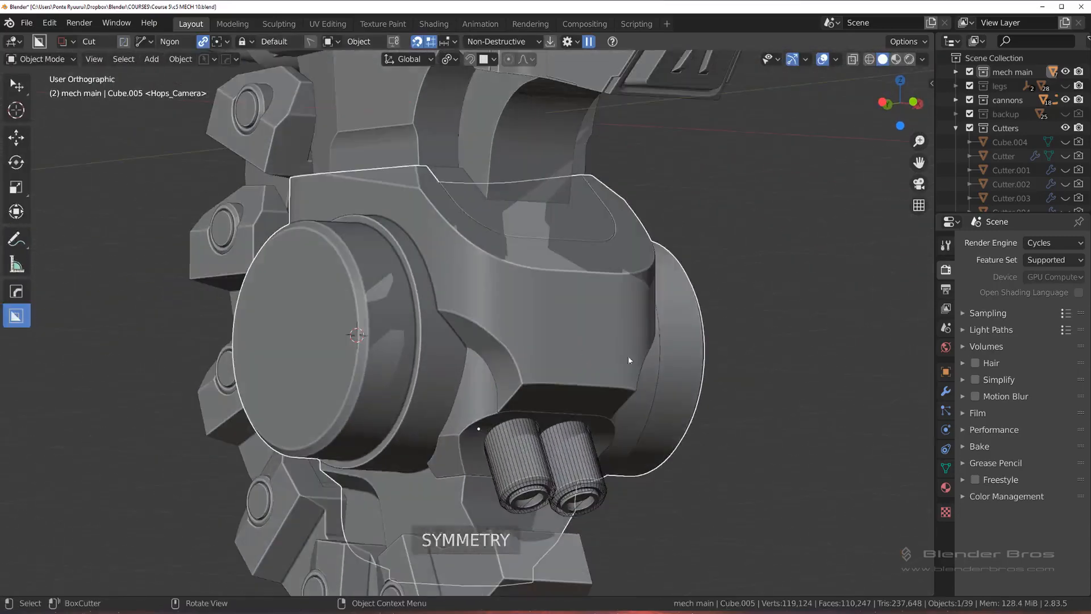
# Step: Examine the housing, its round side caps and the ring of hose connectors within the full mech from several angles
pyautogui.moveTo(703, 350); pyautogui.dragTo(595, 320, button='middle')
pyautogui.scroll(4, 504, 287)
pyautogui.press('KP_5')
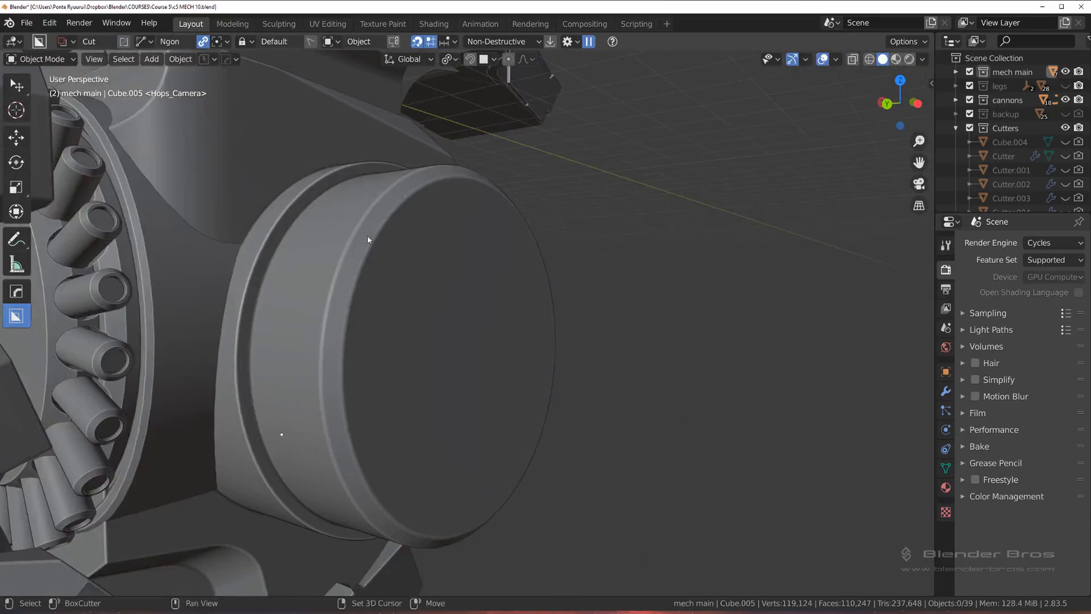
pyautogui.keyDown('shift'); pyautogui.moveTo(367, 236); pyautogui.dragTo(474, 278, button='middle'); pyautogui.keyUp('shift')
pyautogui.scroll(2, 392, 234)
pyautogui.scroll(-3, 383, 247)
pyautogui.moveTo(392, 249); pyautogui.dragTo(515, 308, button='middle')
pyautogui.scroll(3, 378, 229)
pyautogui.scroll(-7, 480, 335)
pyautogui.scroll(5, 380, 402)
pyautogui.keyDown('shift'); pyautogui.moveTo(380, 402); pyautogui.dragTo(630, 311, button='middle'); pyautogui.keyUp('shift')
# Step: Try to move the rear cylinder, alone and together with its ring of connectors, along the global Y axis
pyautogui.click(442, 279)
pyautogui.scroll(-2, 442, 279)
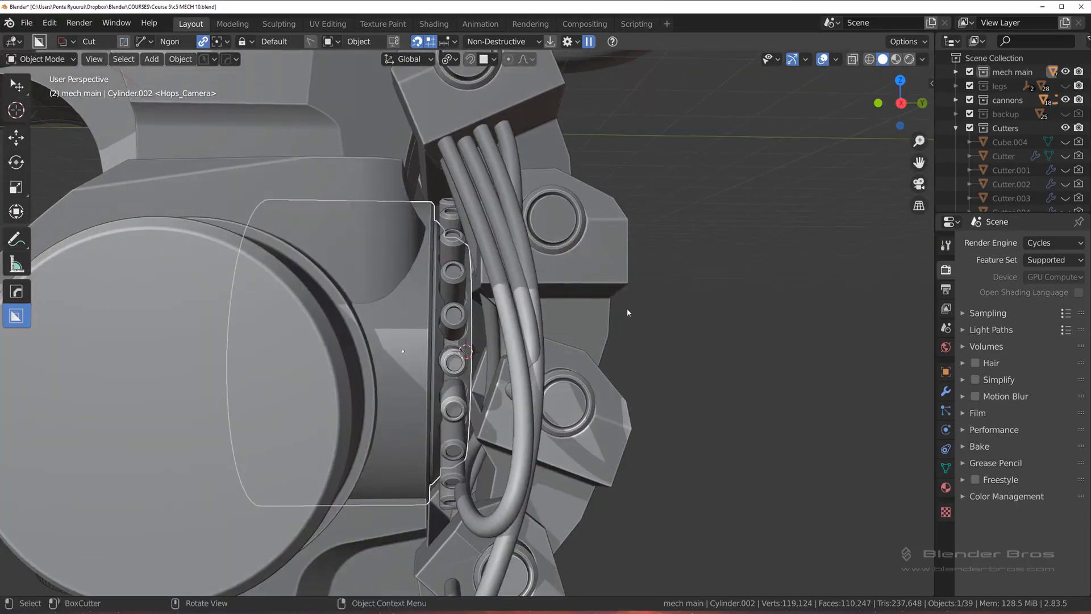
pyautogui.press('g')
pyautogui.press('z')
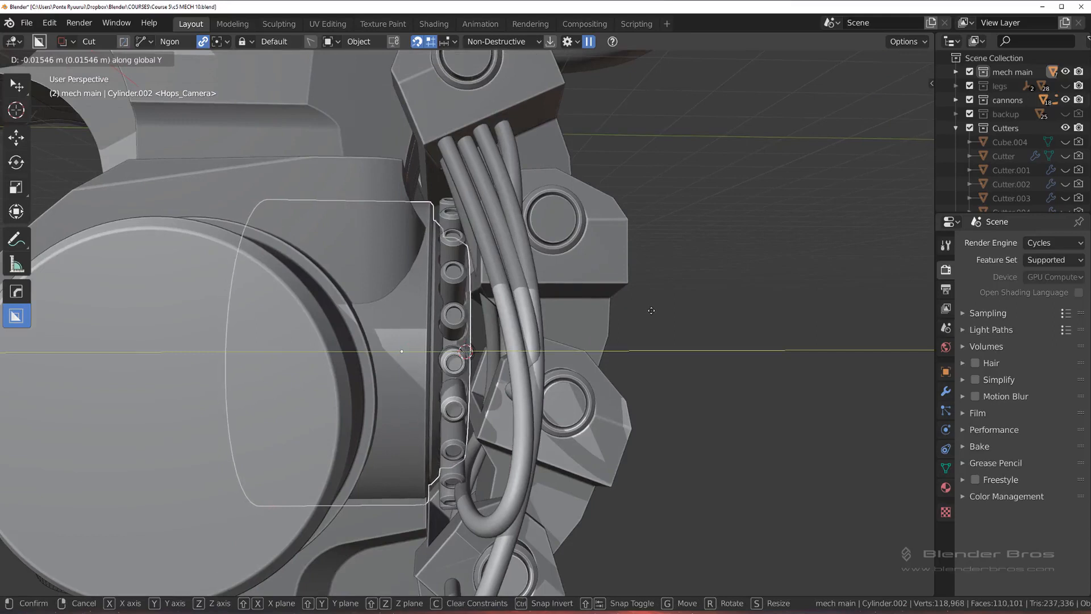
pyautogui.click(644, 312)
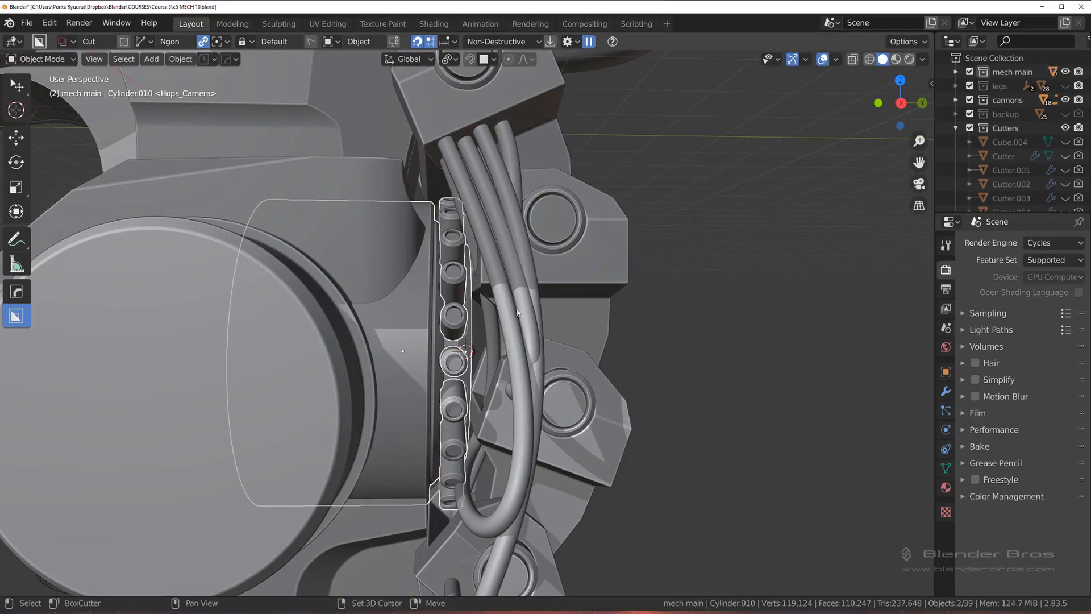
pyautogui.press('g')
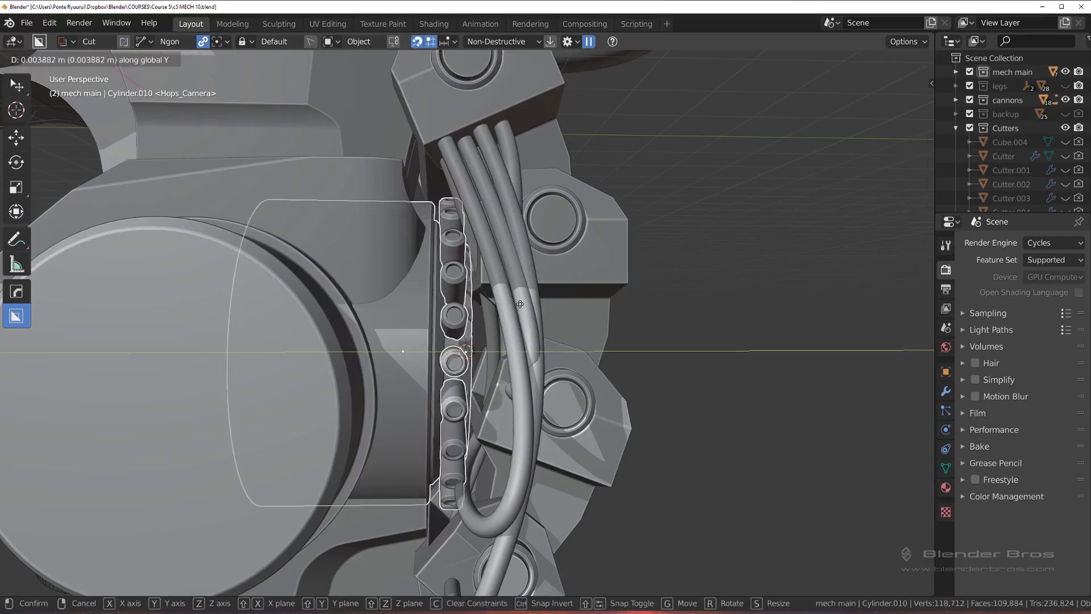
pyautogui.click(418, 259)
# Step: Select the housing and examine how its rear edge meets the cylinder and the ring of hose connectors
pyautogui.click(410, 234)
pyautogui.scroll(-4, 410, 235)
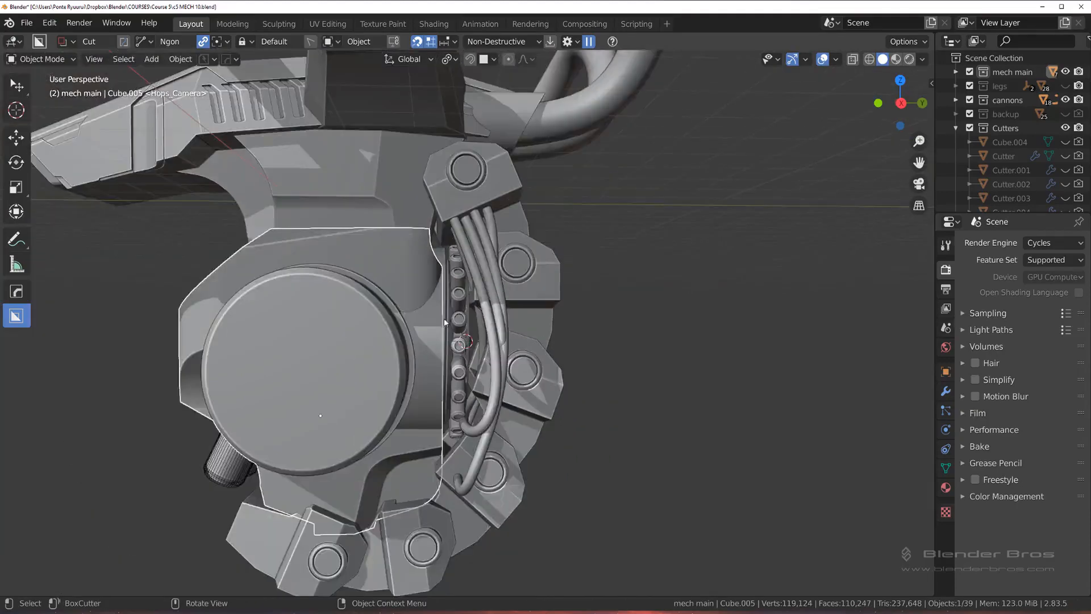
pyautogui.scroll(4, 446, 328)
pyautogui.moveTo(445, 328); pyautogui.dragTo(432, 232, button='middle')
pyautogui.scroll(-3, 442, 334)
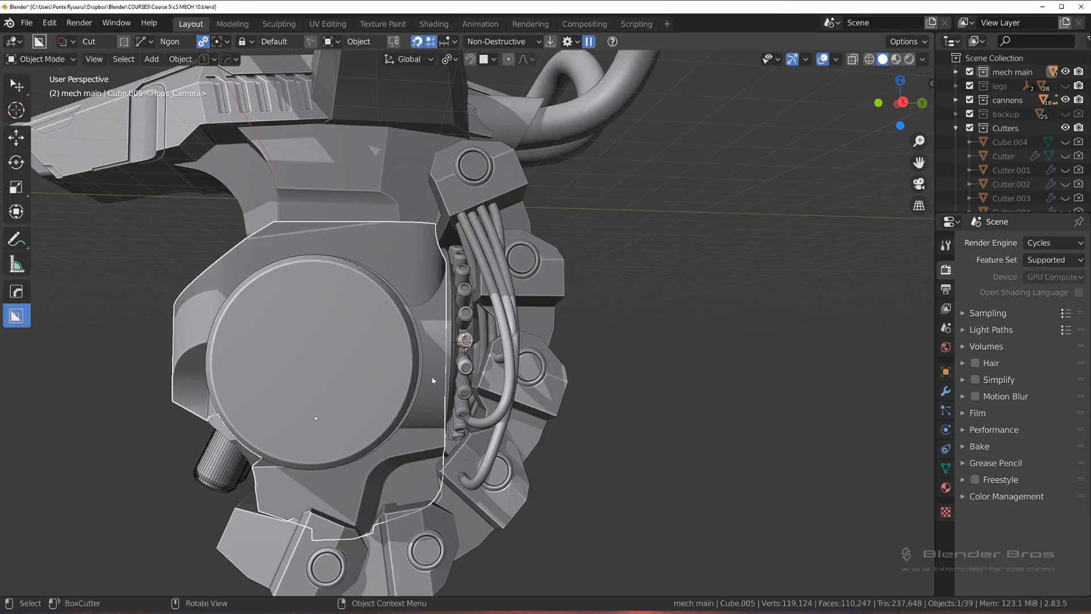
pyautogui.keyDown('shift'); pyautogui.moveTo(430, 414); pyautogui.dragTo(430, 317, button='middle'); pyautogui.keyUp('shift')
pyautogui.scroll(6, 426, 308)
pyautogui.scroll(-6, 432, 316)
pyautogui.moveTo(654, 250); pyautogui.dragTo(630, 264, button='middle')
pyautogui.moveTo(543, 318)
pyautogui.mouseDown(button='middle')
pyautogui.moveTo(541, 295)
pyautogui.moveTo(549, 300)
pyautogui.mouseUp(button='middle')
pyautogui.scroll(3, 489, 256)
pyautogui.keyDown('shift'); pyautogui.moveTo(486, 252); pyautogui.dragTo(463, 281, button='middle'); pyautogui.keyUp('shift')
# Step: Select the rear cylinder and parent its boolean cutters to it with the HardOps Late Parent operation
pyautogui.click(478, 304)
pyautogui.scroll(3, 479, 304)
pyautogui.scroll(-1, 464, 281)
pyautogui.click(456, 284)
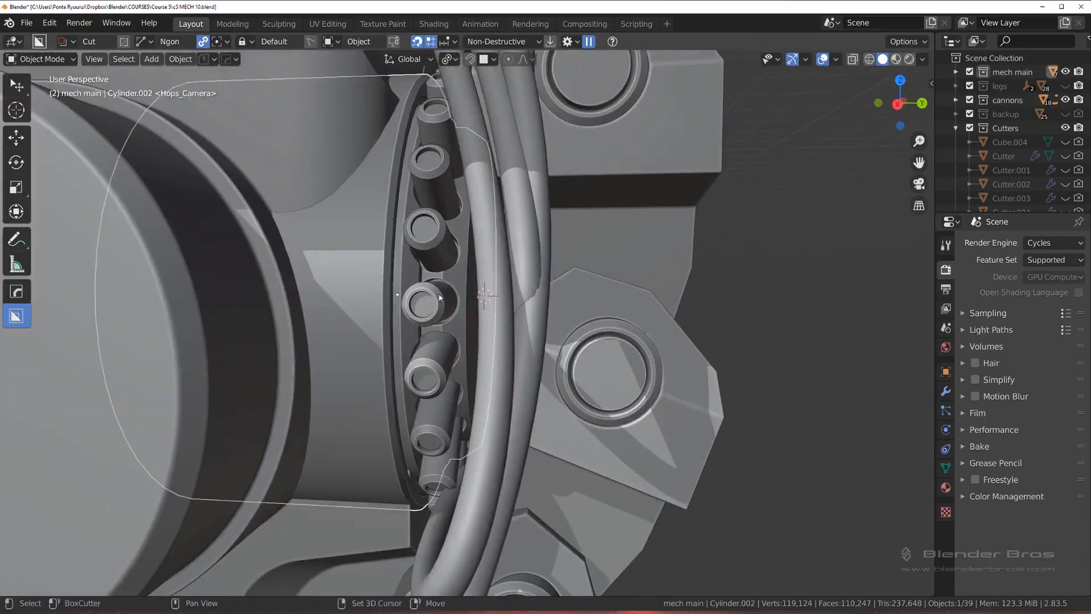
pyautogui.scroll(4, 449, 287)
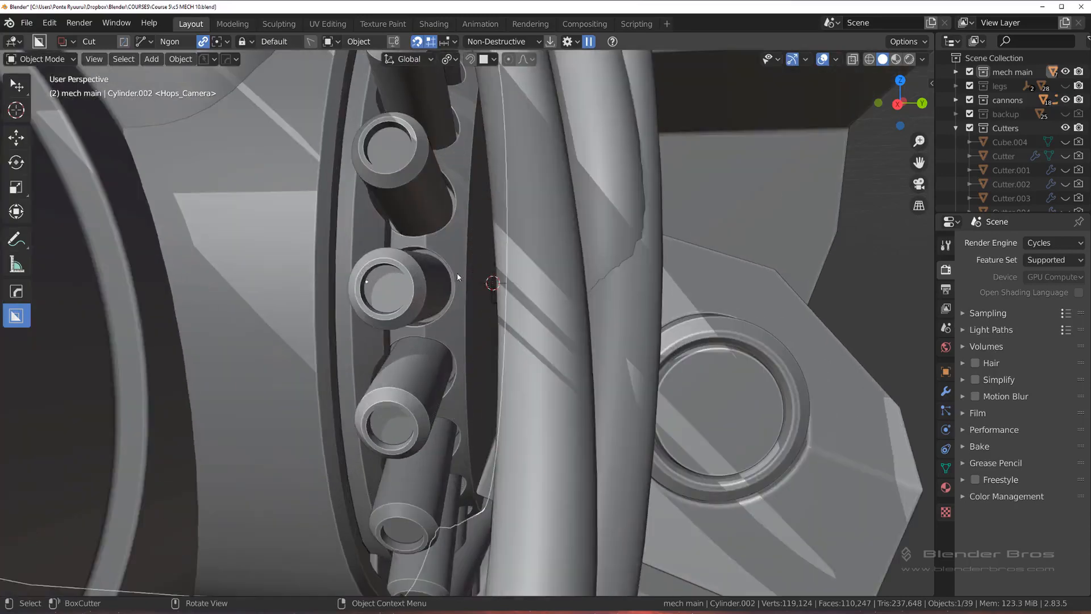
pyautogui.scroll(-4, 398, 303)
pyautogui.press('q')
pyautogui.moveTo(435, 300)
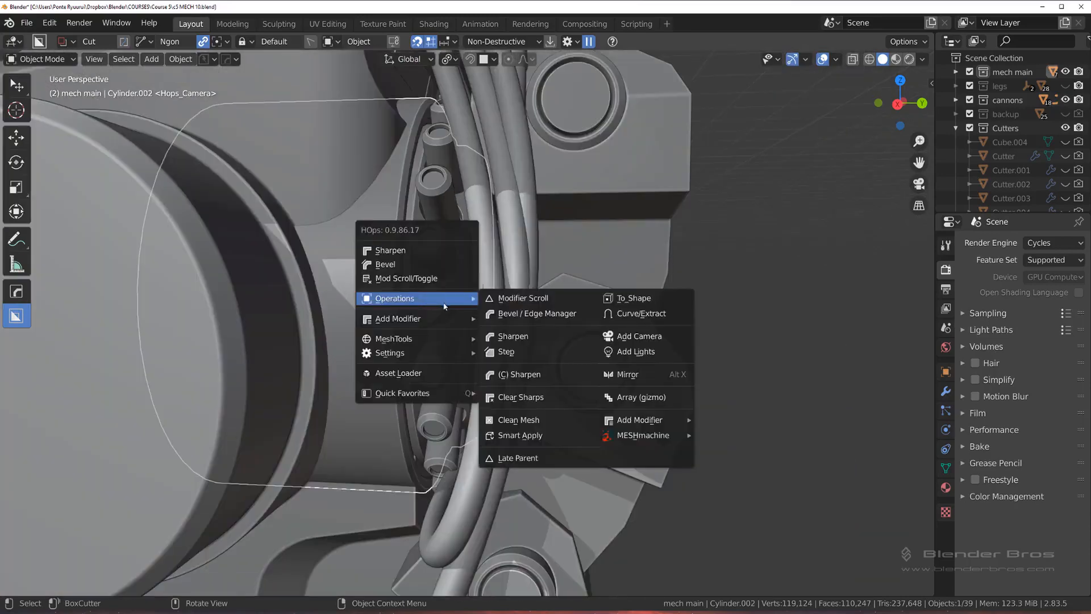
pyautogui.click(527, 459)
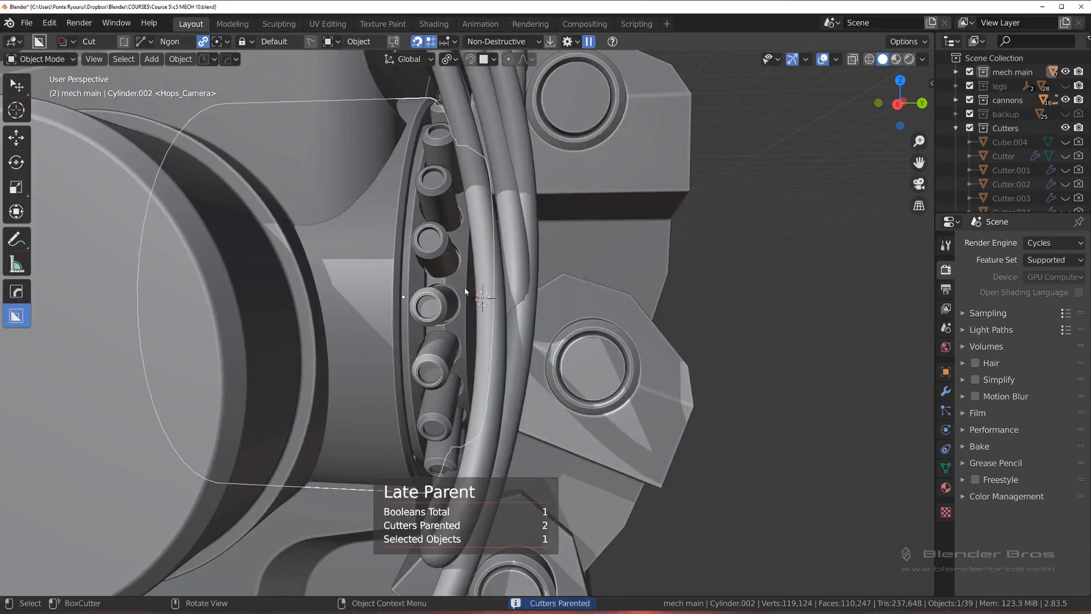
# Step: Try moving the rear cylinder with its parented cutters, both alone and together with the ring of connectors
pyautogui.press('g')
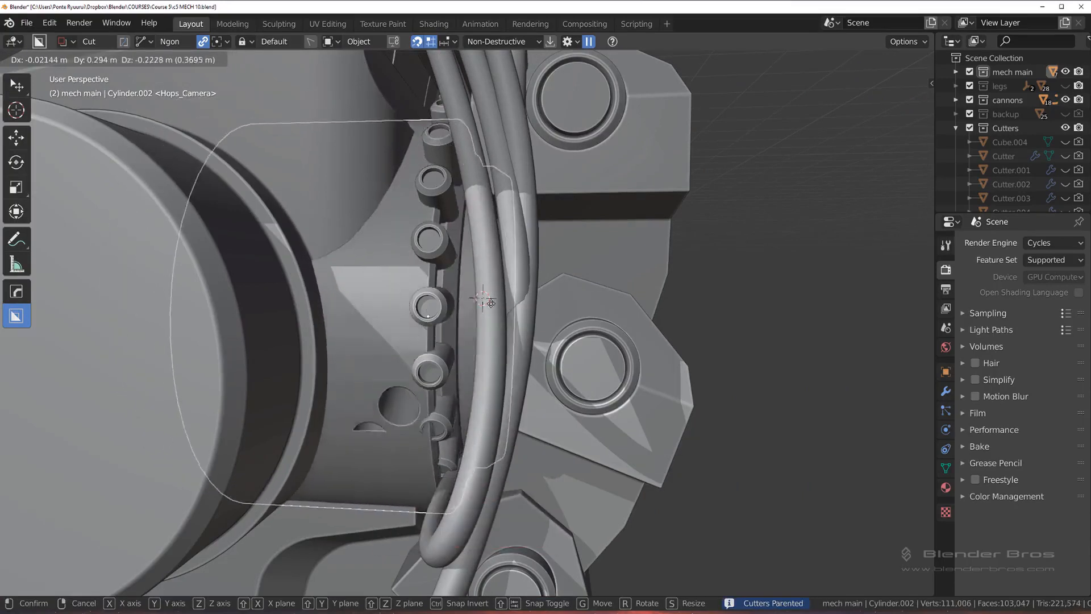
pyautogui.click(474, 288)
pyautogui.scroll(3, 454, 291)
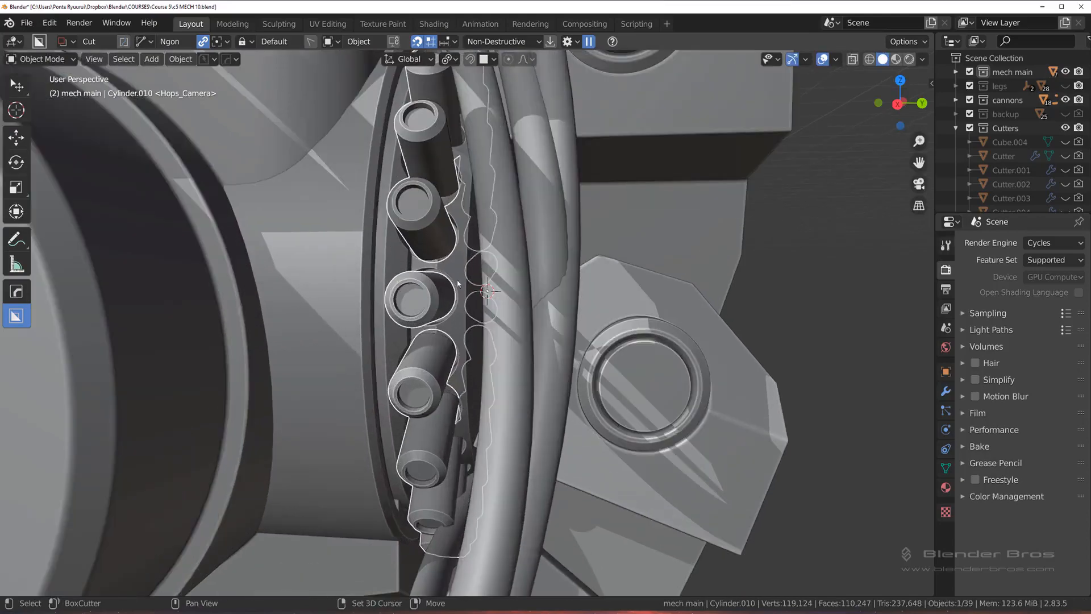
pyautogui.press('g')
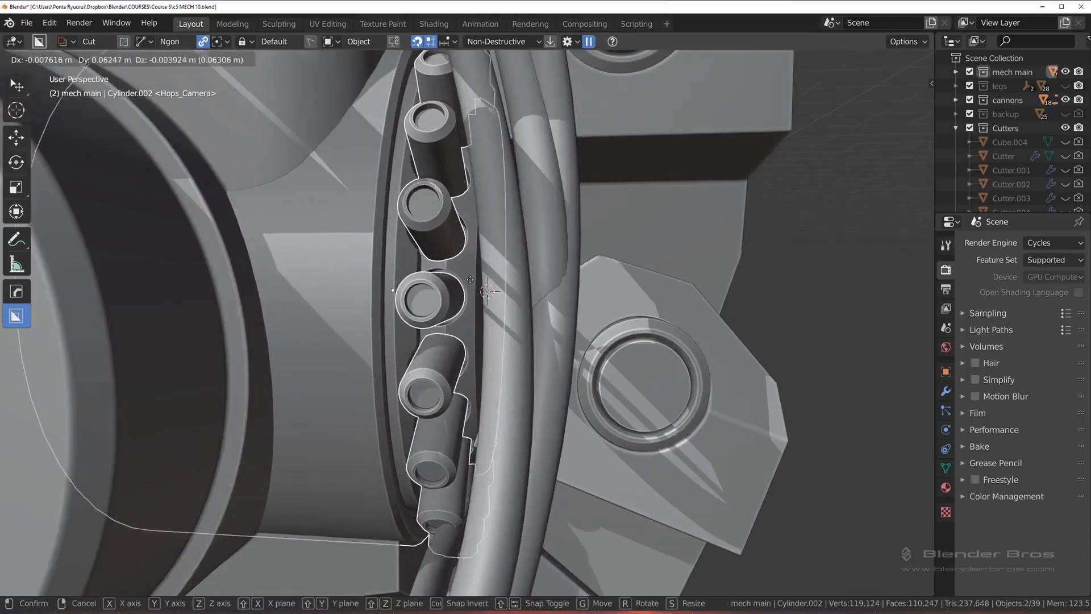
pyautogui.rightClick(434, 278)
pyautogui.scroll(-5, 435, 278)
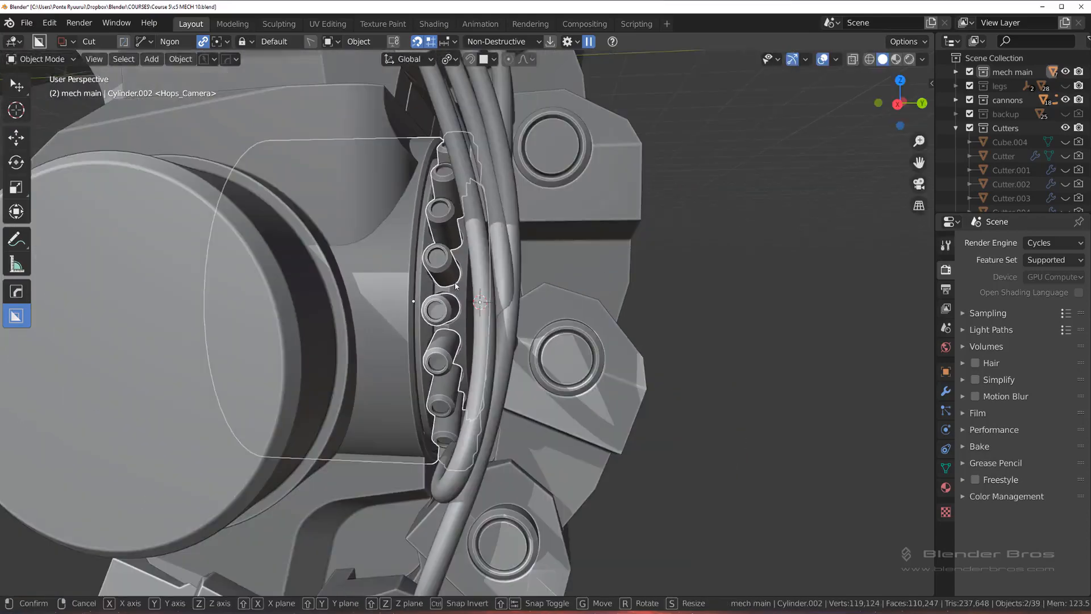
# Step: Move the rear cylinder and its ring of connectors together about 0.086 m along the global Y axis
pyautogui.press('g')
pyautogui.press('y')
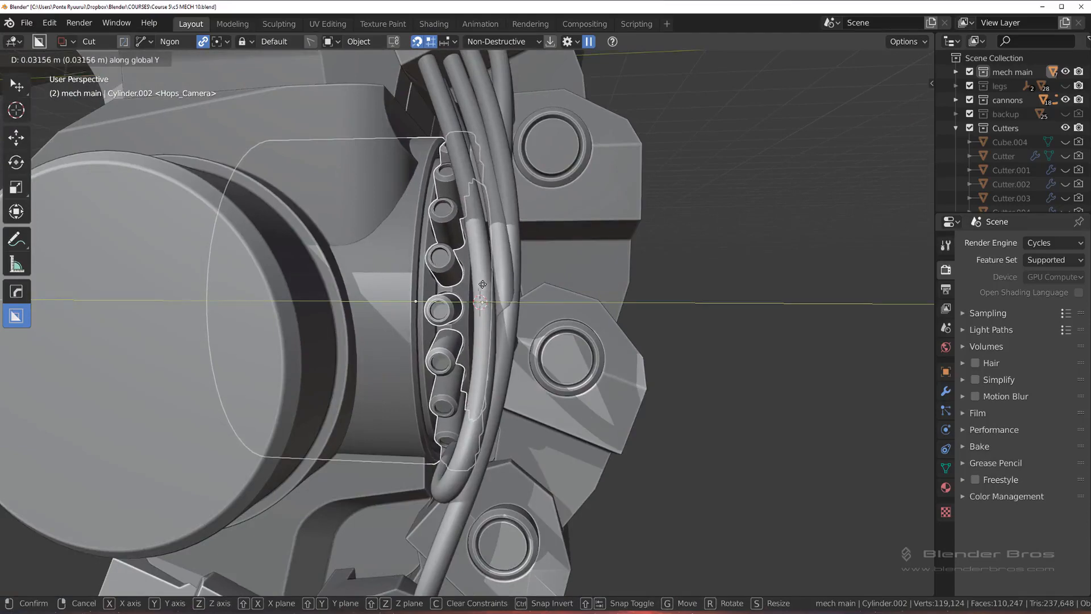
pyautogui.click(515, 293)
pyautogui.moveTo(515, 293)
pyautogui.mouseDown(button='middle')
pyautogui.moveTo(507, 306)
pyautogui.moveTo(554, 299)
pyautogui.moveTo(511, 272)
pyautogui.mouseUp(button='middle')
pyautogui.scroll(2, 489, 261)
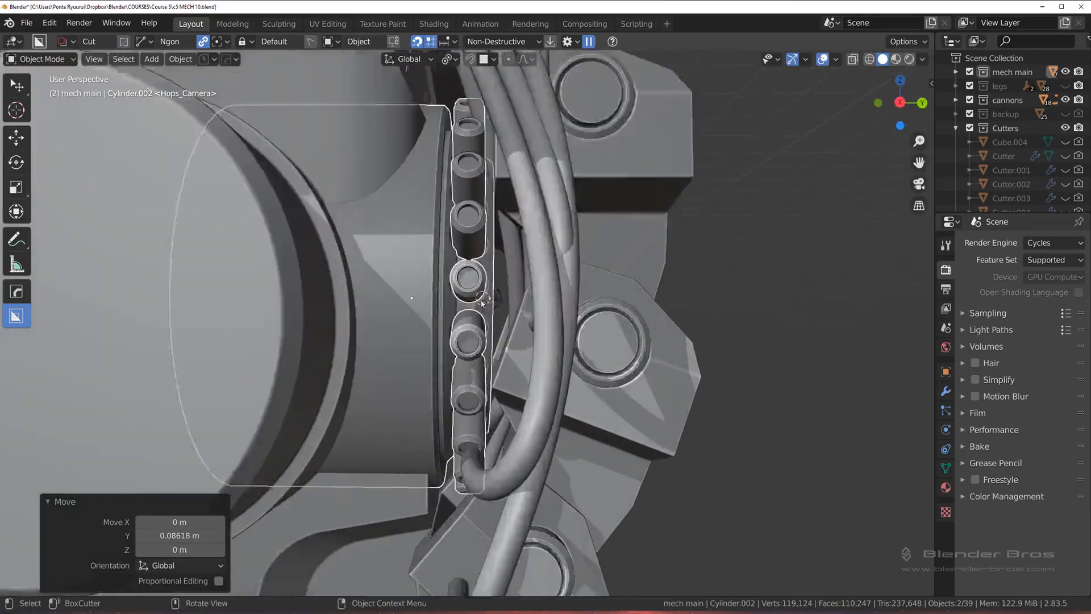
pyautogui.keyDown('shift'); pyautogui.moveTo(448, 228); pyautogui.dragTo(467, 87, button='middle'); pyautogui.keyUp('shift')
pyautogui.scroll(2, 445, 310)
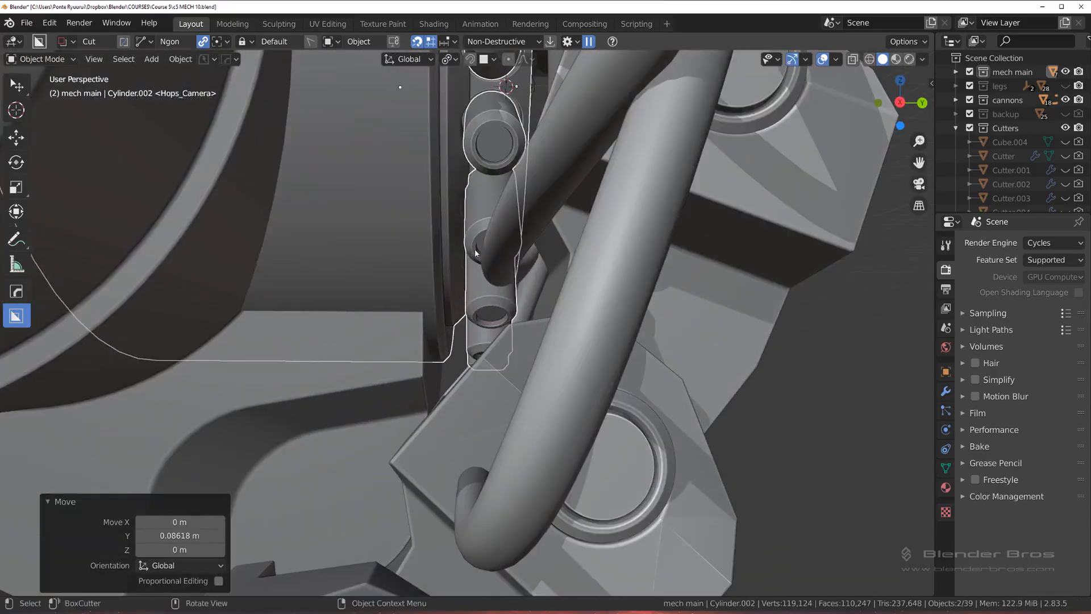
# Step: Shift the rear cylinder and connector ring about another 0.022 m along the global Y axis
pyautogui.press('g')
pyautogui.press('y')
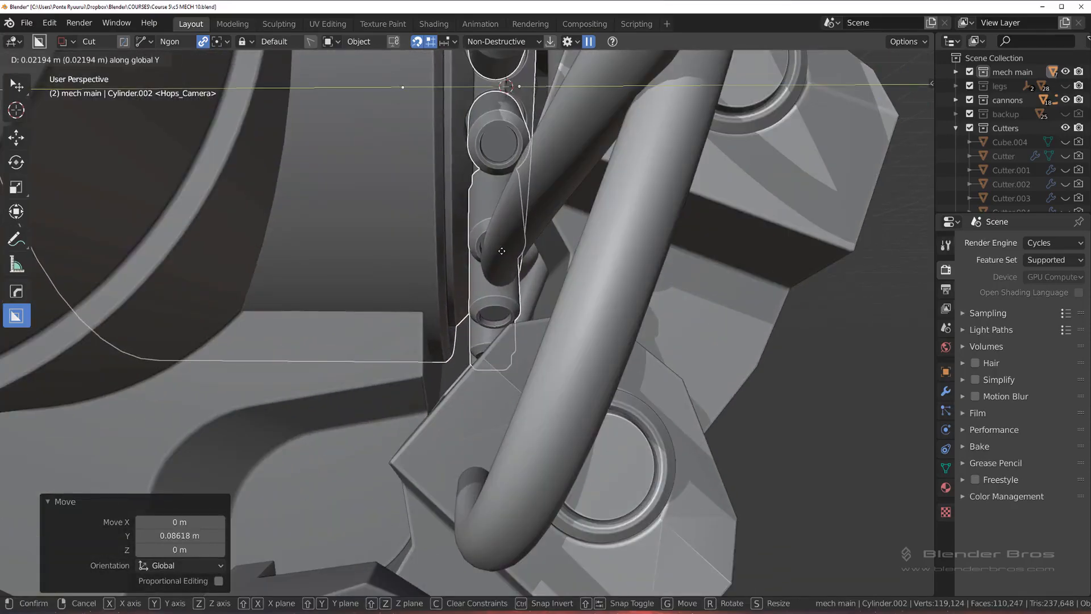
pyautogui.click(502, 251)
pyautogui.scroll(-8, 504, 245)
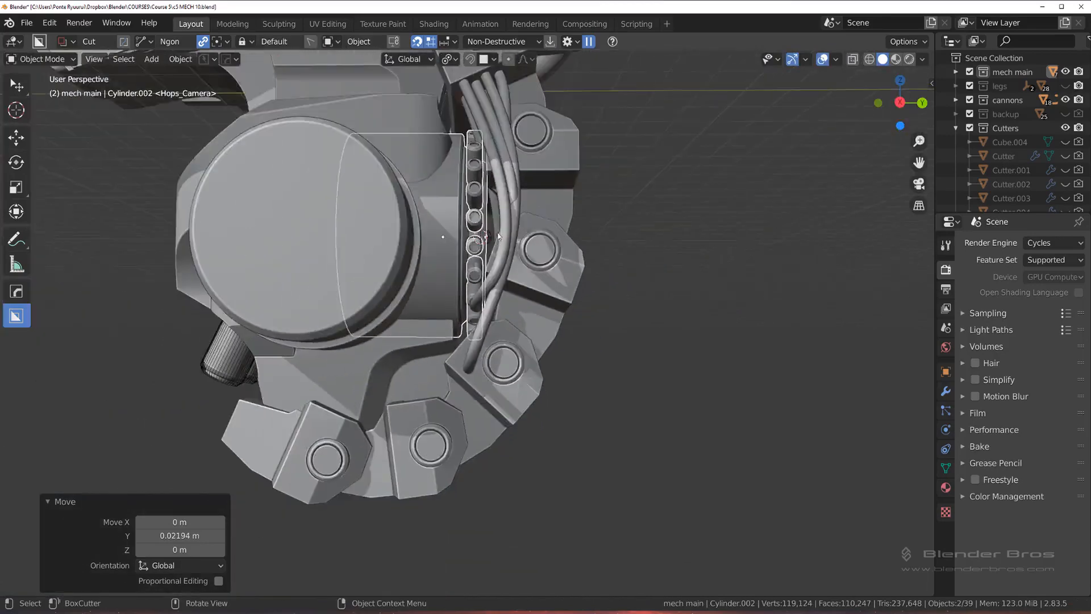
pyautogui.scroll(-6, 602, 205)
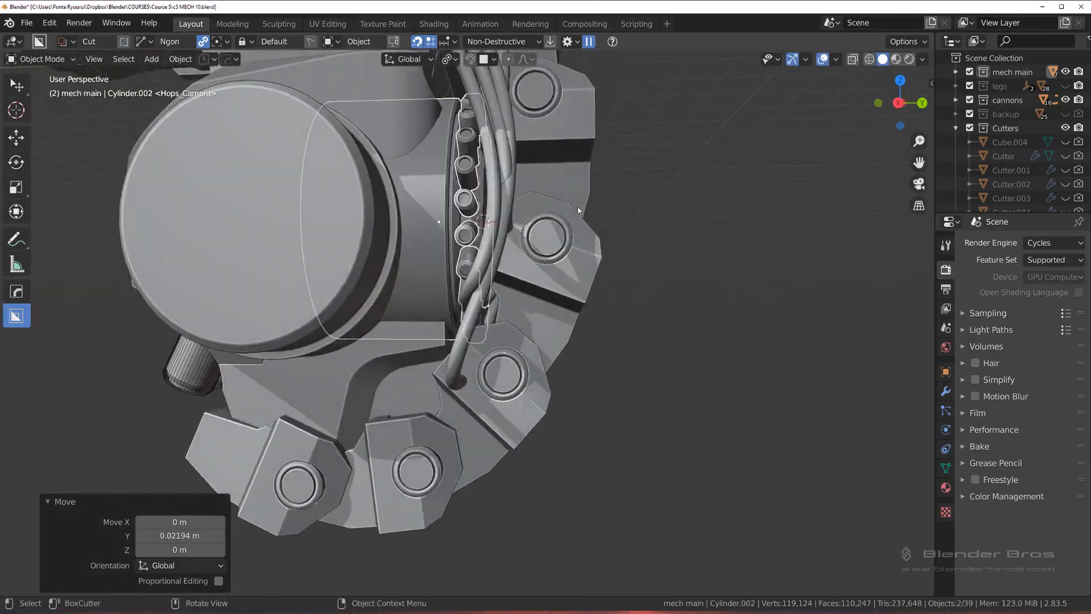
pyautogui.scroll(5, 486, 376)
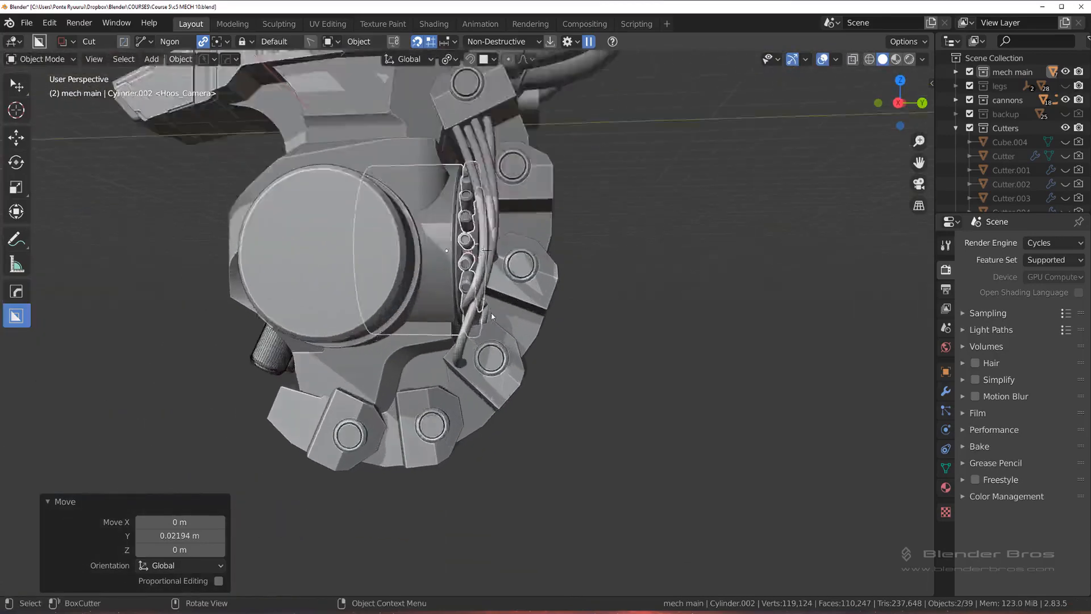
# Step: Deselect everything and examine the repositioned cylinder and the housing's rear edge, including from the right view
pyautogui.click(618, 249)
pyautogui.moveTo(618, 249); pyautogui.dragTo(545, 220, button='middle')
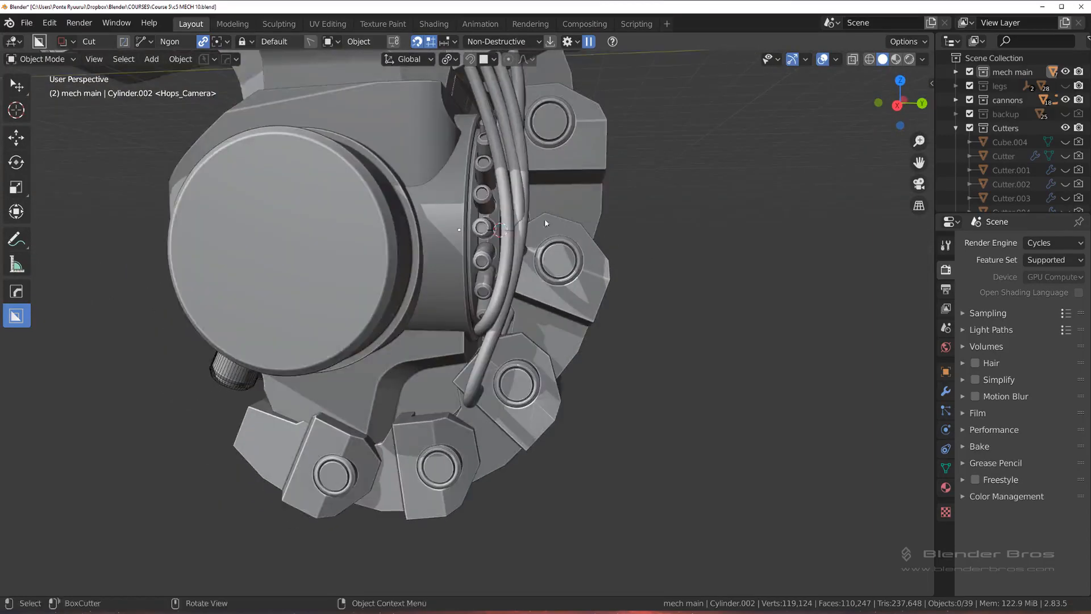
pyautogui.scroll(2, 534, 227)
pyautogui.keyDown('shift'); pyautogui.moveTo(483, 244); pyautogui.dragTo(511, 389, button='middle'); pyautogui.keyUp('shift')
pyautogui.scroll(-1, 507, 320)
pyautogui.moveTo(506, 319); pyautogui.dragTo(471, 237, button='middle')
pyautogui.press('`')
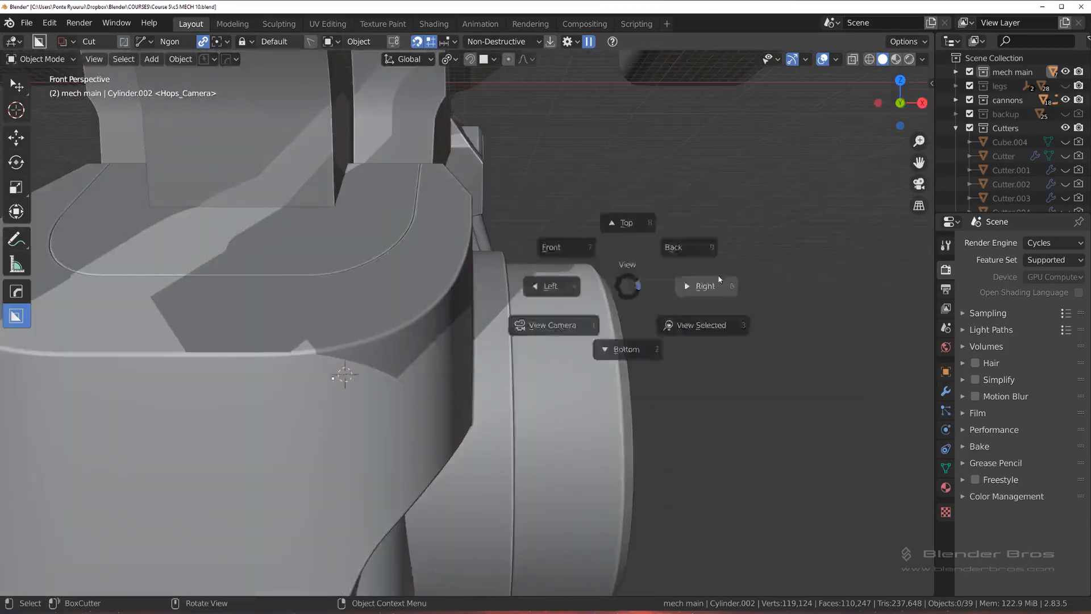
pyautogui.click(718, 275)
pyautogui.keyDown('shift'); pyautogui.moveTo(628, 272); pyautogui.dragTo(575, 108, button='middle'); pyautogui.keyUp('shift')
pyautogui.scroll(1, 569, 125)
pyautogui.scroll(-2, 540, 165)
pyautogui.keyDown('shift'); pyautogui.moveTo(529, 168); pyautogui.dragTo(539, 219, button='middle'); pyautogui.keyUp('shift')
# Step: Cut the housing's rear edge beside the connector ring with a four-sided BoxCutter Ngon lazorcut drawn in right view
pyautogui.click(453, 185)
pyautogui.keyDown('shift'); pyautogui.moveTo(494, 290); pyautogui.dragTo(490, 254, button='middle'); pyautogui.keyUp('shift')
pyautogui.scroll(-2, 483, 225)
pyautogui.press('d')
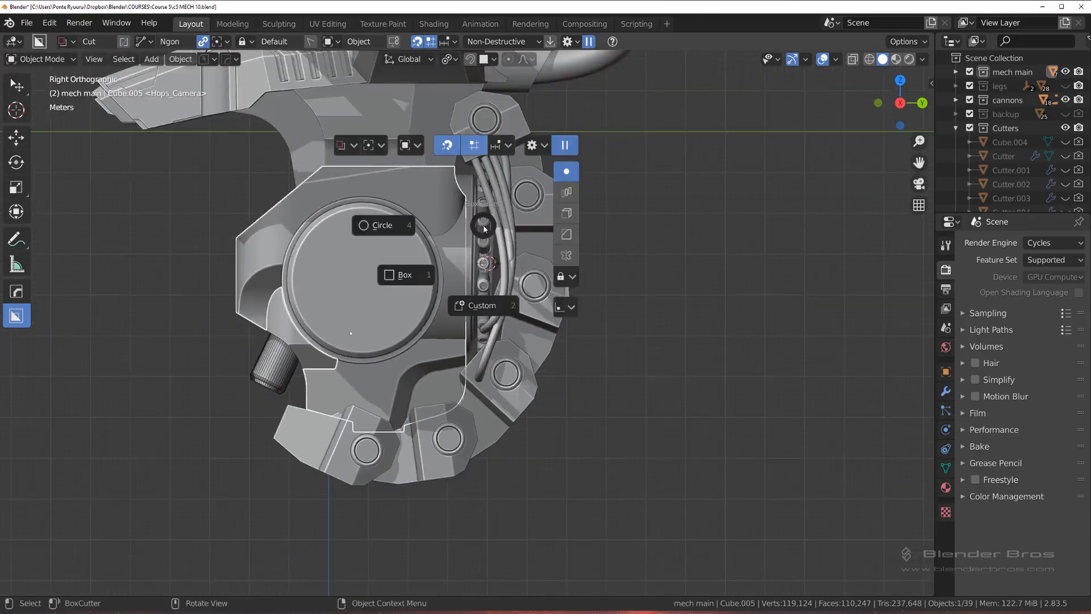
pyautogui.click(515, 267)
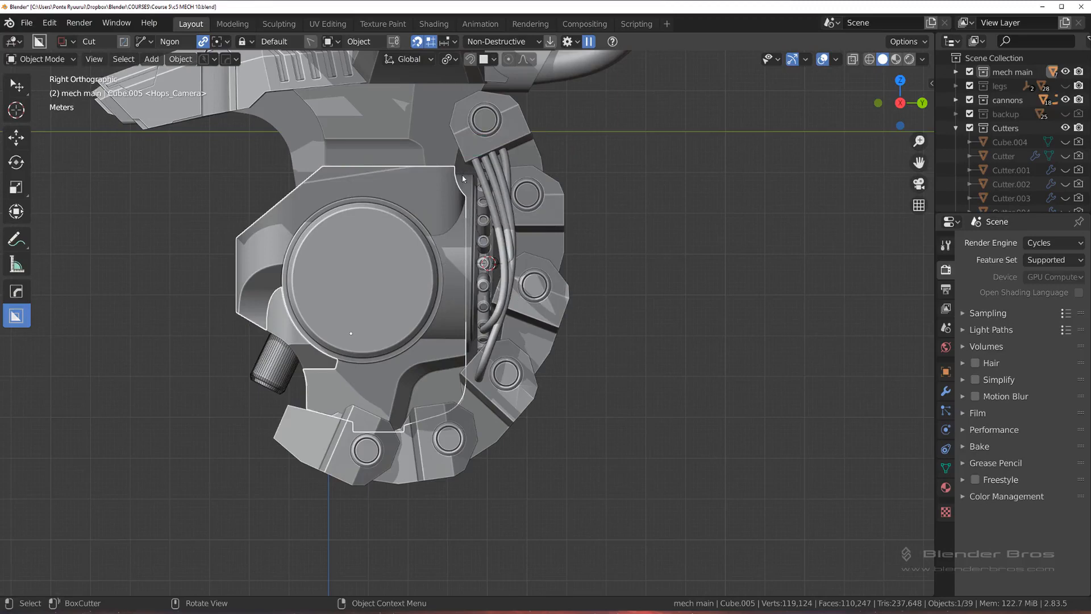
pyautogui.moveTo(462, 175); pyautogui.dragTo(463, 240)
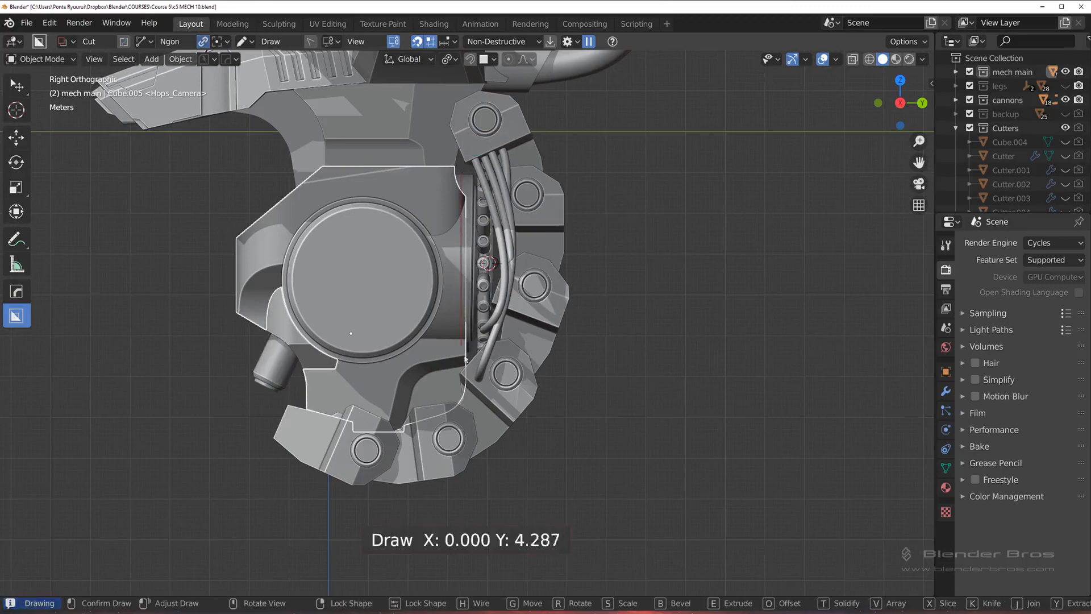
pyautogui.moveTo(464, 367); pyautogui.dragTo(485, 376)
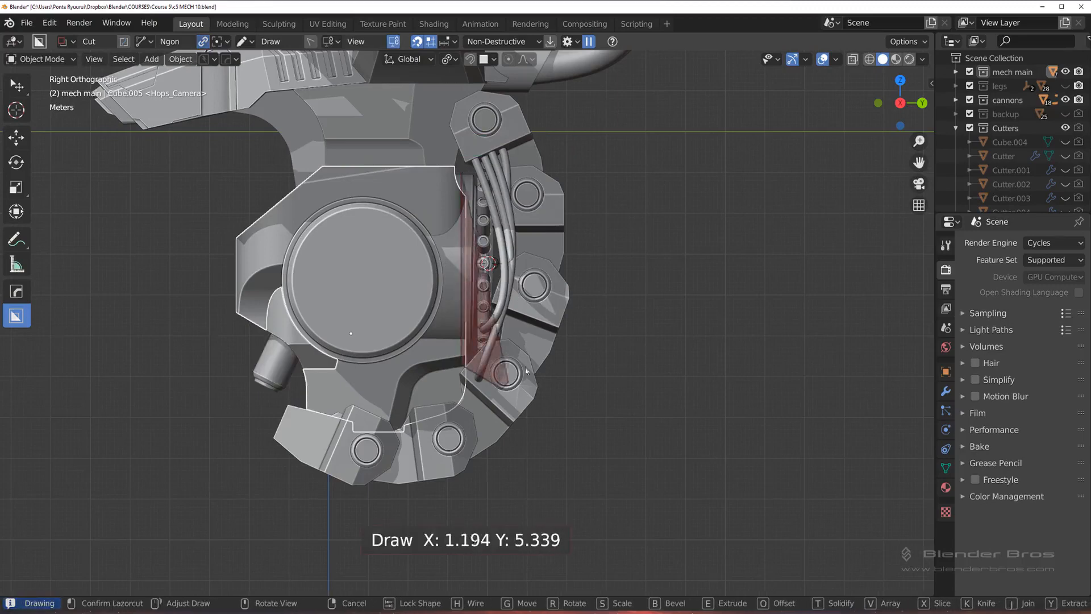
pyautogui.press('e')
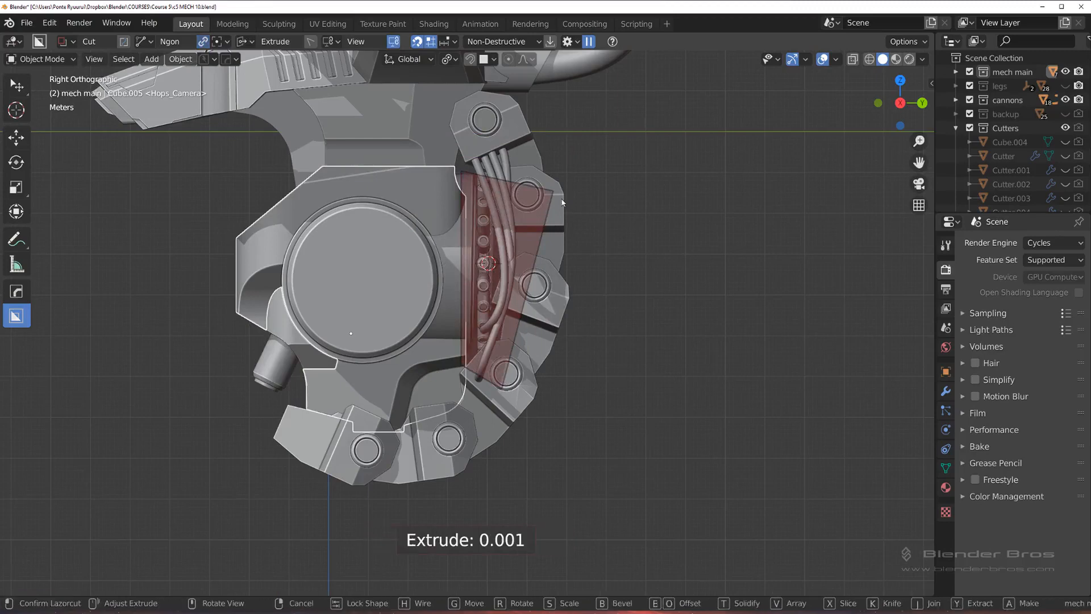
pyautogui.click(562, 202)
pyautogui.scroll(2, 530, 226)
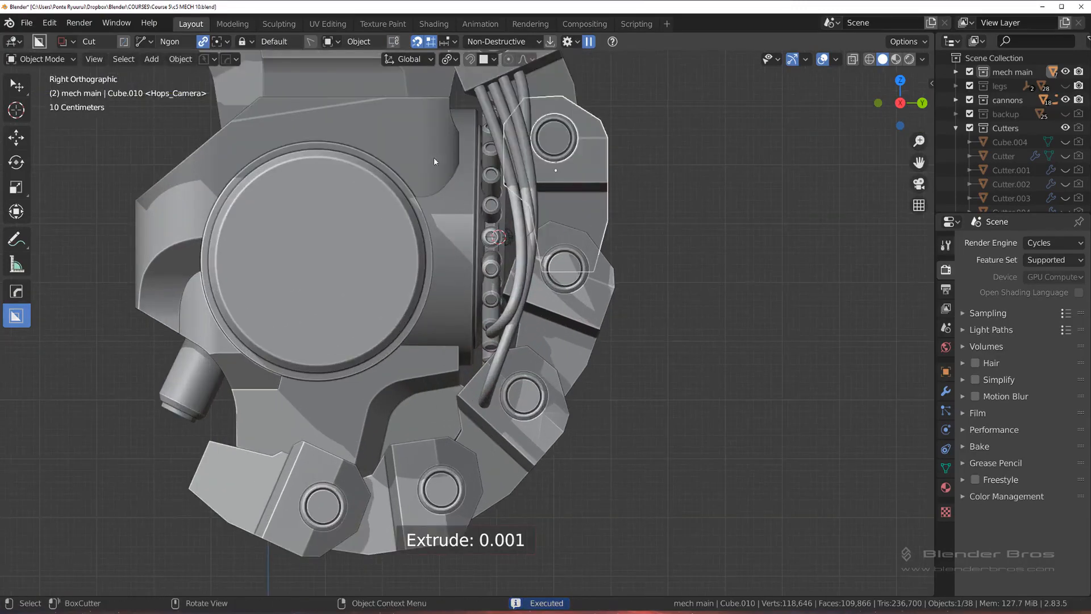
pyautogui.scroll(2, 470, 230)
pyautogui.keyDown('shift'); pyautogui.moveTo(479, 235); pyautogui.dragTo(482, 288, button='middle'); pyautogui.keyUp('shift')
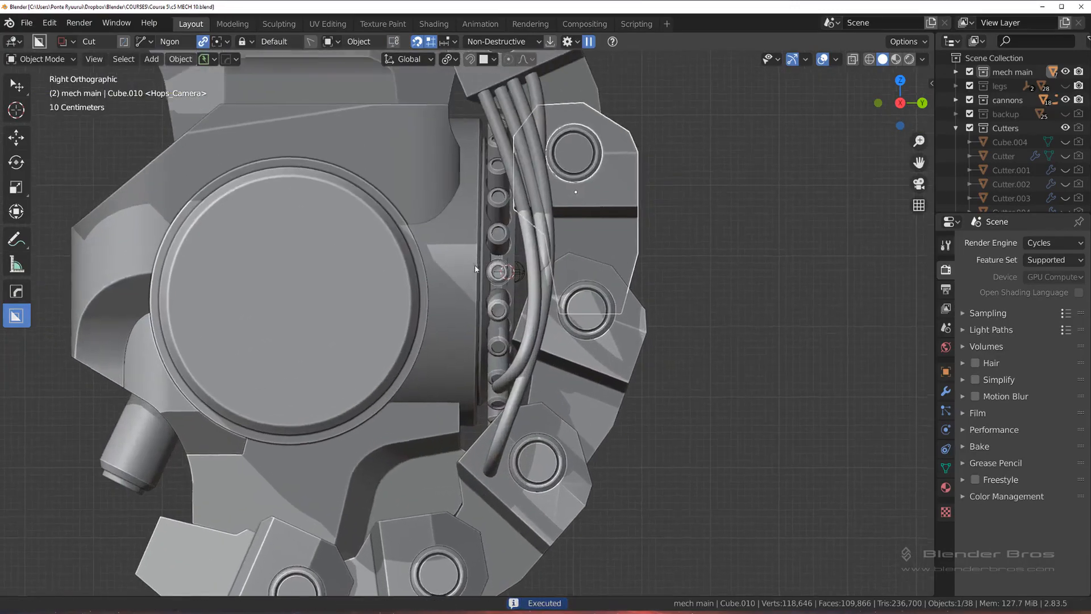
# Step: Move the rear cylinder together with its connector ring about -0.1 m along the global Y axis
pyautogui.click(474, 246)
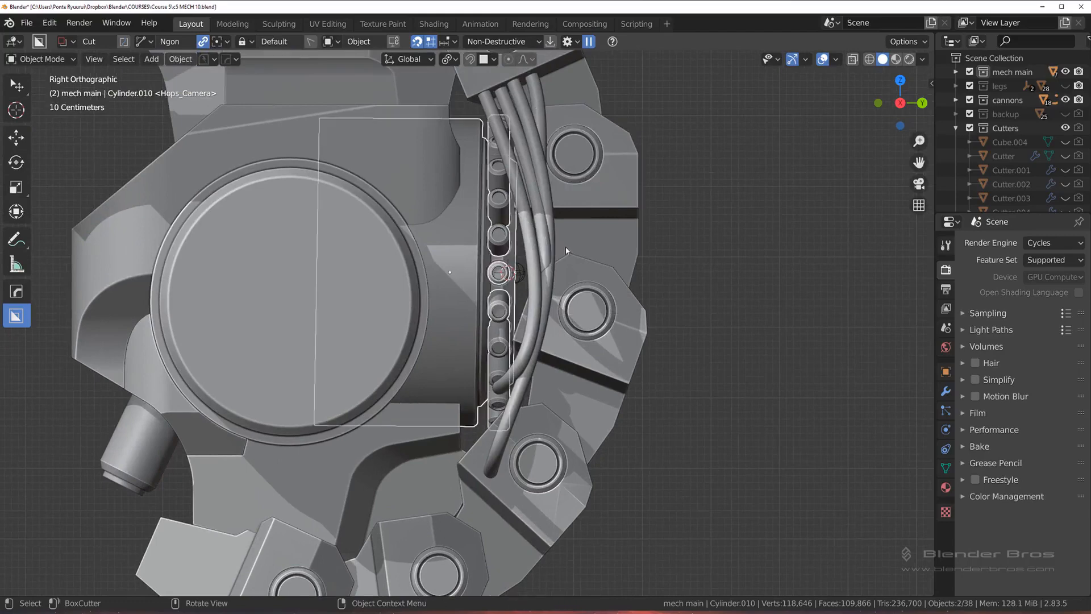
pyautogui.press('g')
pyautogui.press('y')
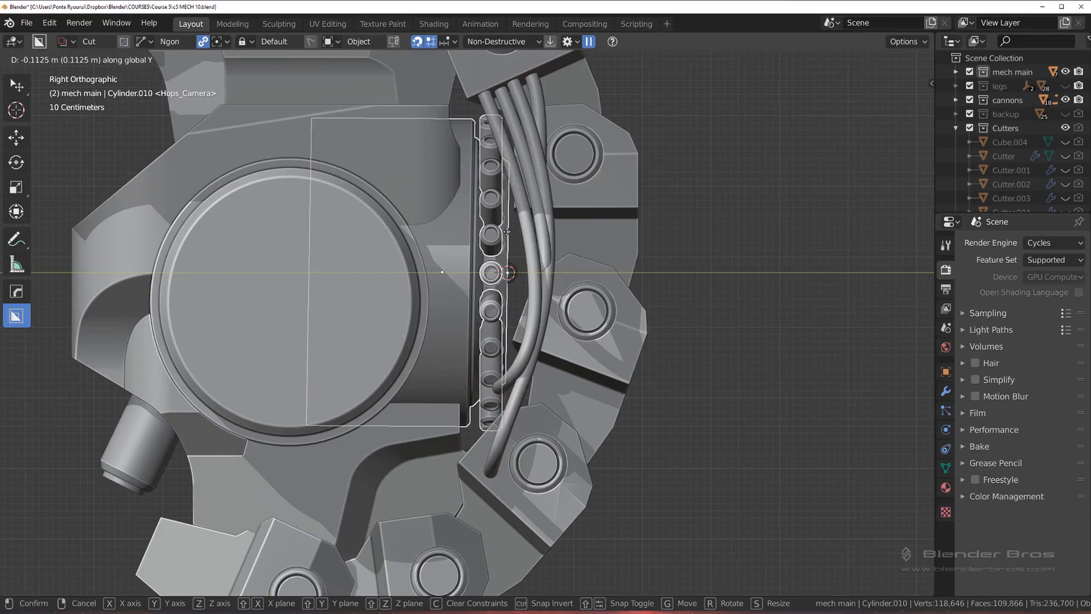
pyautogui.click(516, 231)
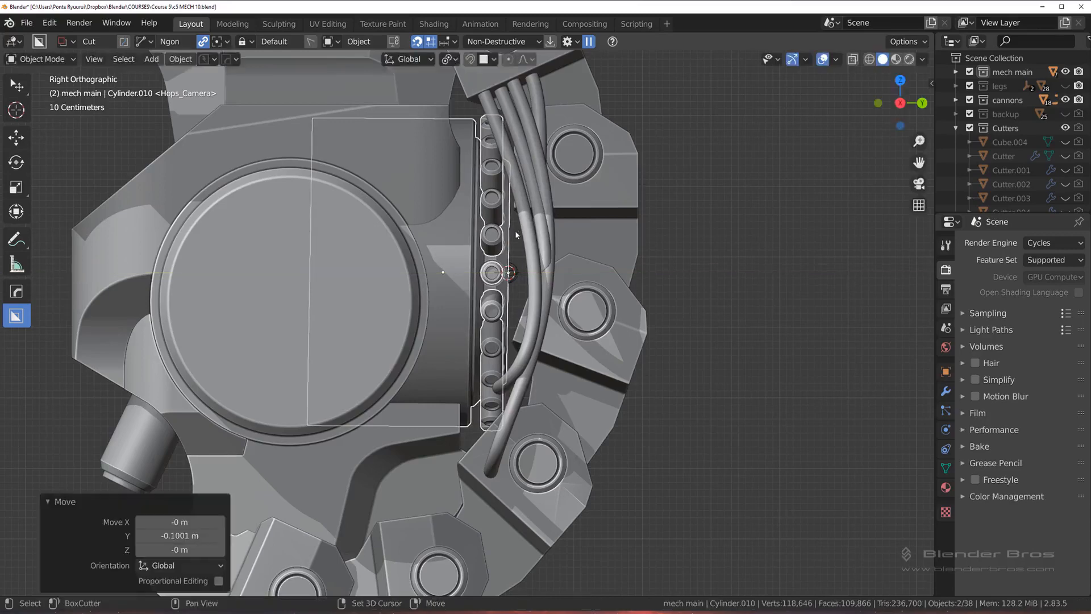
pyautogui.scroll(3, 516, 233)
pyautogui.keyDown('shift'); pyautogui.moveTo(528, 402); pyautogui.dragTo(518, 224, button='middle'); pyautogui.keyUp('shift')
pyautogui.moveTo(518, 225); pyautogui.dragTo(517, 289, button='middle')
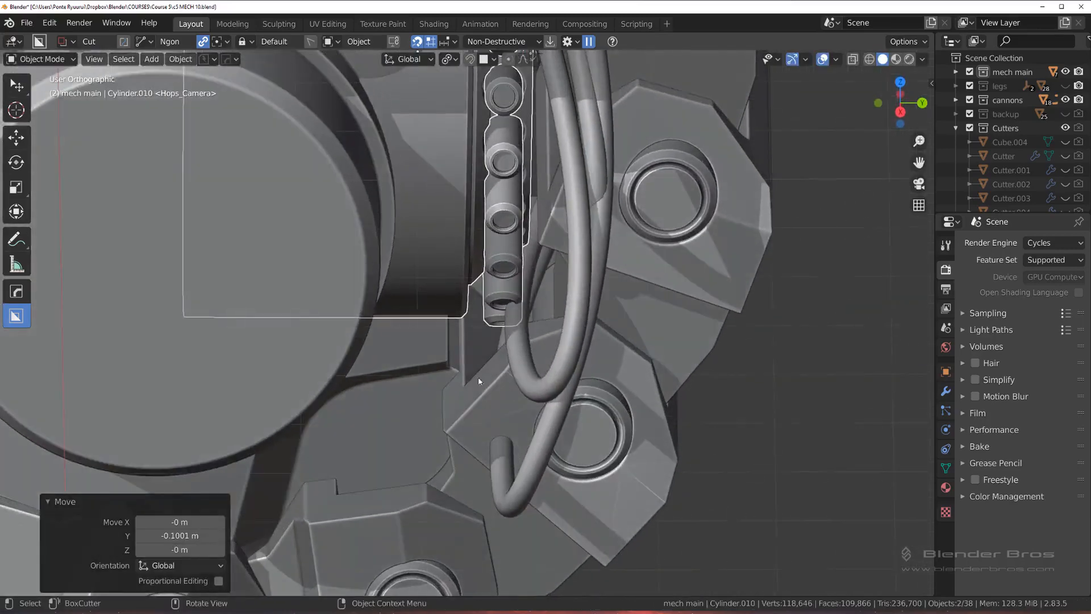
pyautogui.scroll(-2, 479, 378)
pyautogui.scroll(6, 494, 364)
pyautogui.moveTo(479, 378)
pyautogui.mouseDown(button='middle')
pyautogui.moveTo(494, 364)
pyautogui.moveTo(410, 339)
pyautogui.moveTo(468, 378)
pyautogui.mouseUp(button='middle')
pyautogui.scroll(-4, 469, 402)
# Step: Isolate the mech housing and bring up its rear-edge cutter with the HOps Bool Scroll
pyautogui.click(393, 326)
pyautogui.press('KP_Divide')
pyautogui.scroll(1, 469, 378)
pyautogui.moveTo(587, 364); pyautogui.dragTo(519, 349, button='middle')
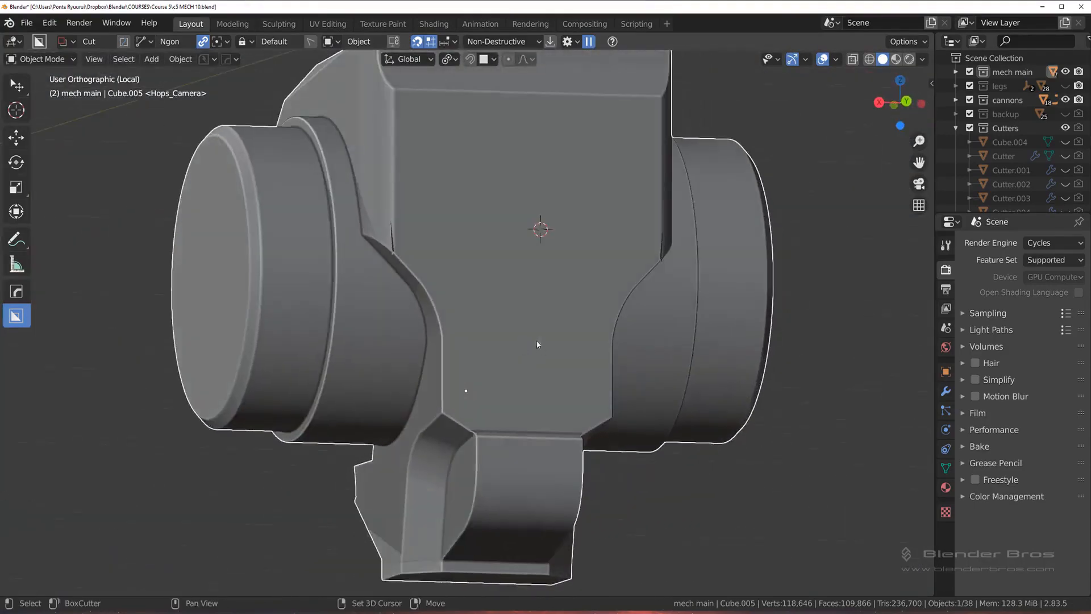
pyautogui.moveTo(544, 307); pyautogui.dragTo(537, 281, button='middle')
pyautogui.press('q')
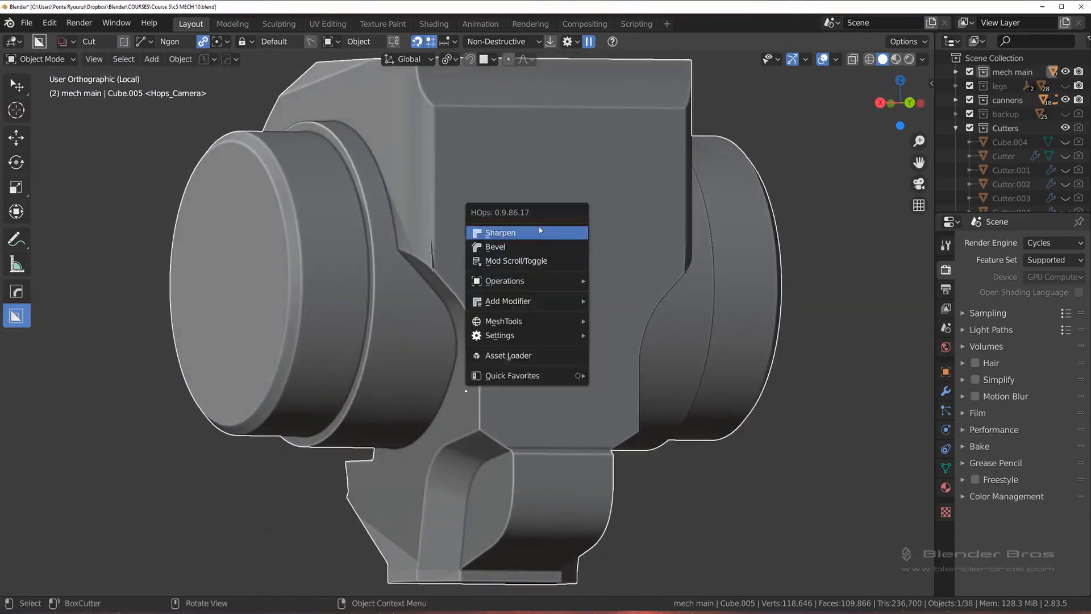
pyautogui.click(545, 259)
pyautogui.scroll(-1, 545, 255)
pyautogui.moveTo(545, 255); pyautogui.dragTo(659, 292, button='middle')
# Step: Scale the rear cutter by about 1.425 along global X and shift it about -0.051 m along global Y
pyautogui.press('s')
pyautogui.press('x')
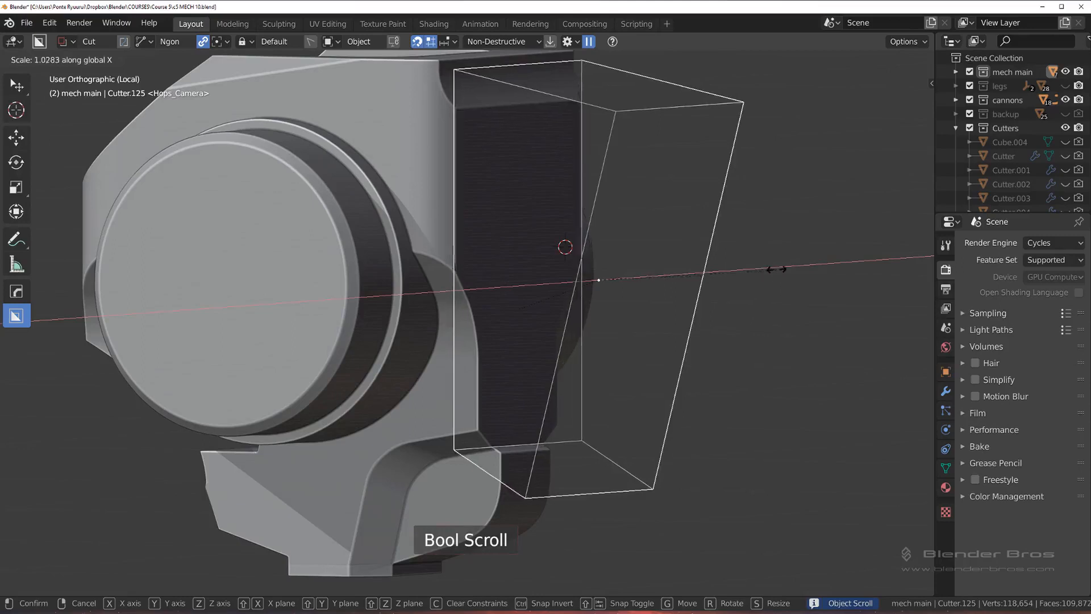
pyautogui.click(820, 261)
pyautogui.press('g')
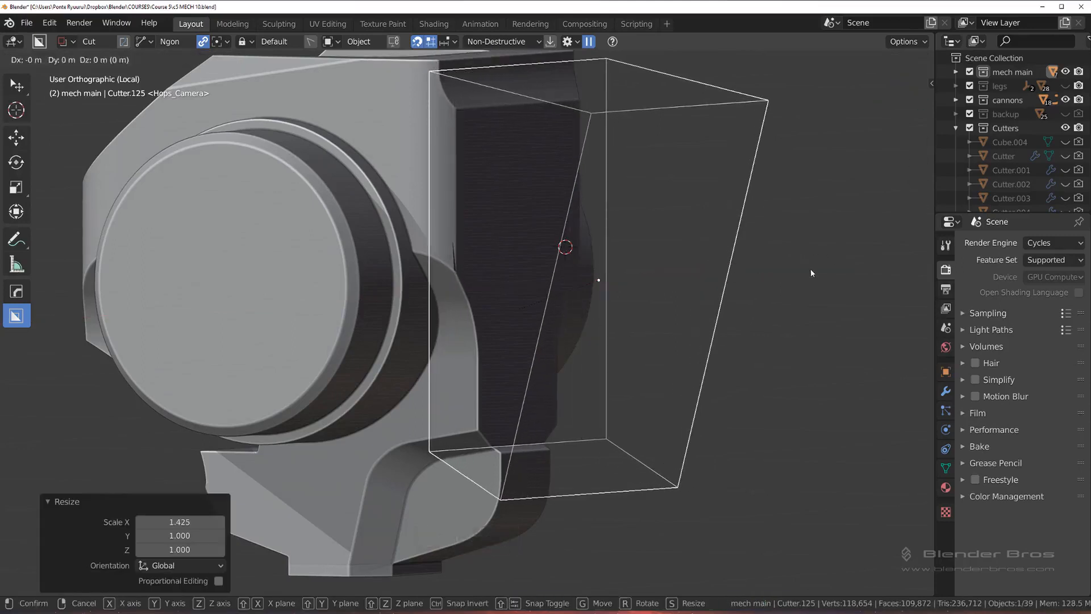
pyautogui.press('y')
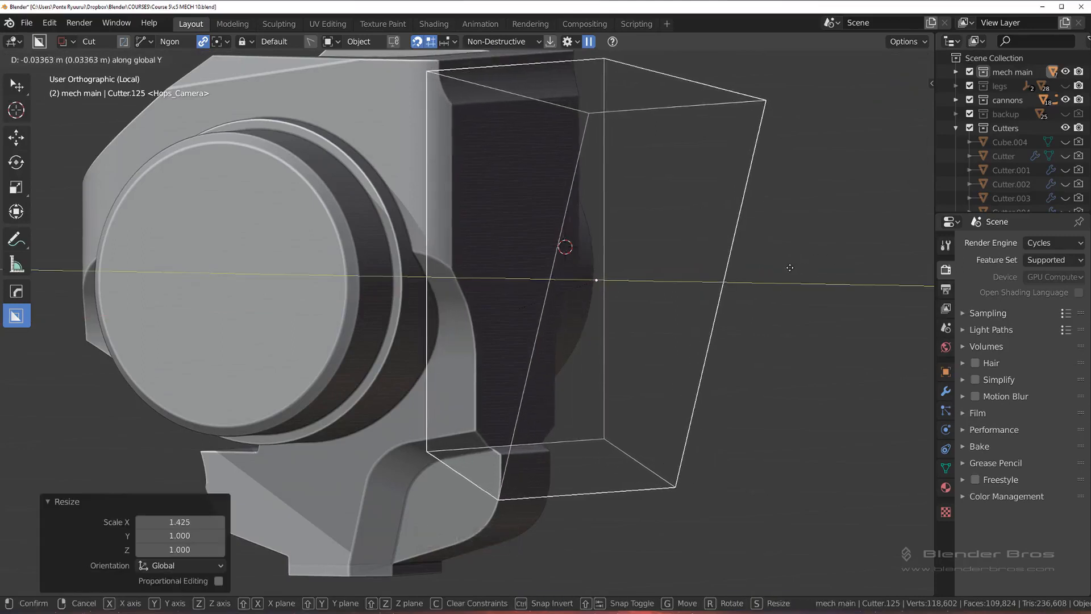
pyautogui.click(778, 264)
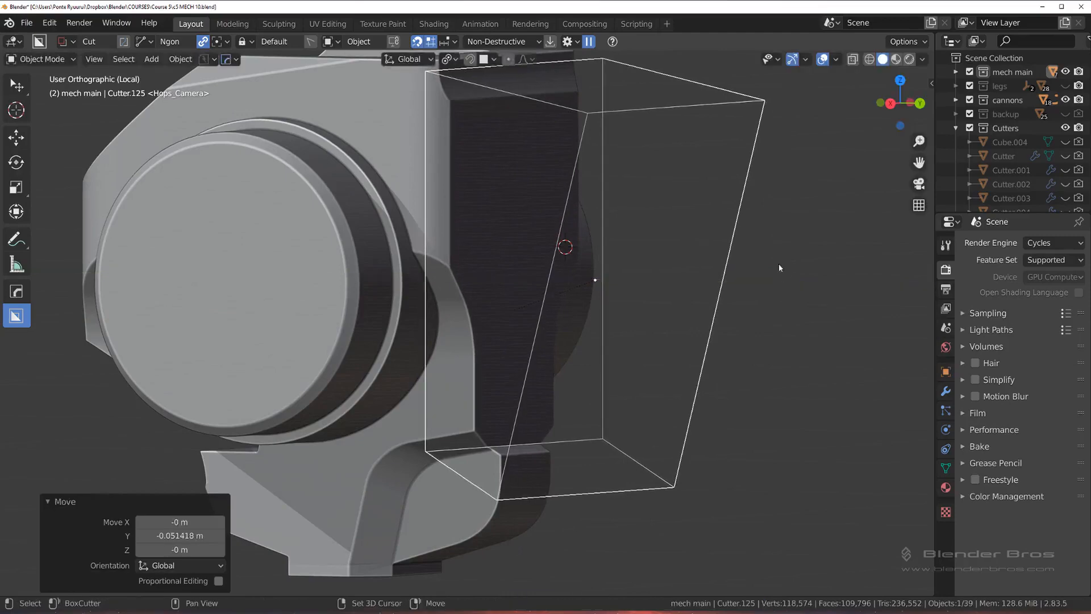
# Step: Return to the full assembly and move the rear cutter about -0.119 m along the global Y axis
pyautogui.scroll(-3, 738, 342)
pyautogui.press('KP_Divide')
pyautogui.moveTo(638, 310); pyautogui.dragTo(652, 297, button='middle')
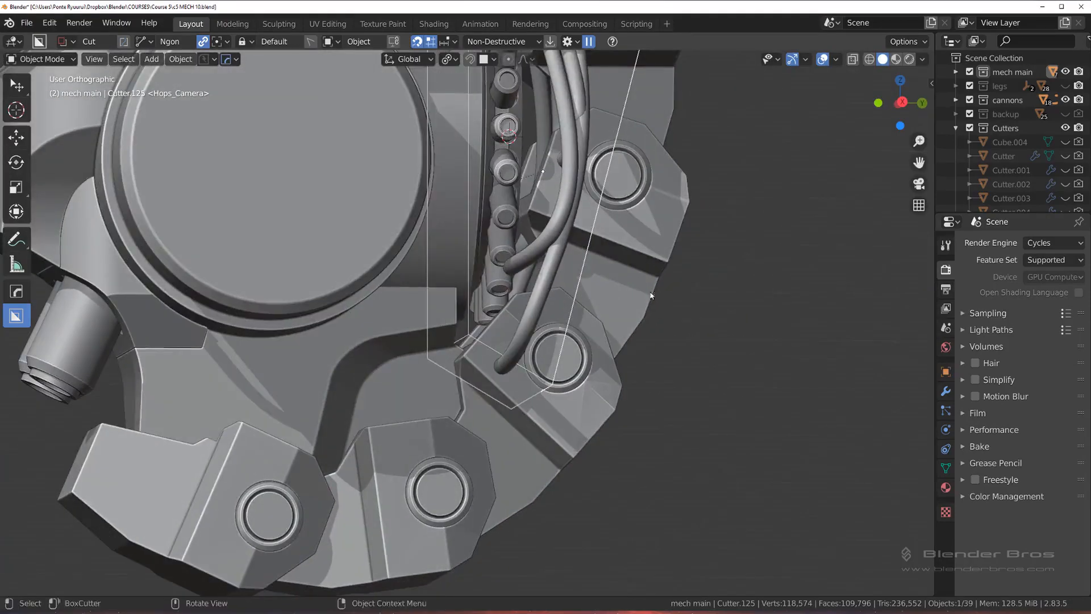
pyautogui.keyDown('shift'); pyautogui.moveTo(611, 180); pyautogui.dragTo(604, 318, button='middle'); pyautogui.keyUp('shift')
pyautogui.scroll(-3, 595, 279)
pyautogui.moveTo(594, 276); pyautogui.dragTo(581, 311, button='middle')
pyautogui.scroll(2, 589, 280)
pyautogui.press('g')
pyautogui.press('y')
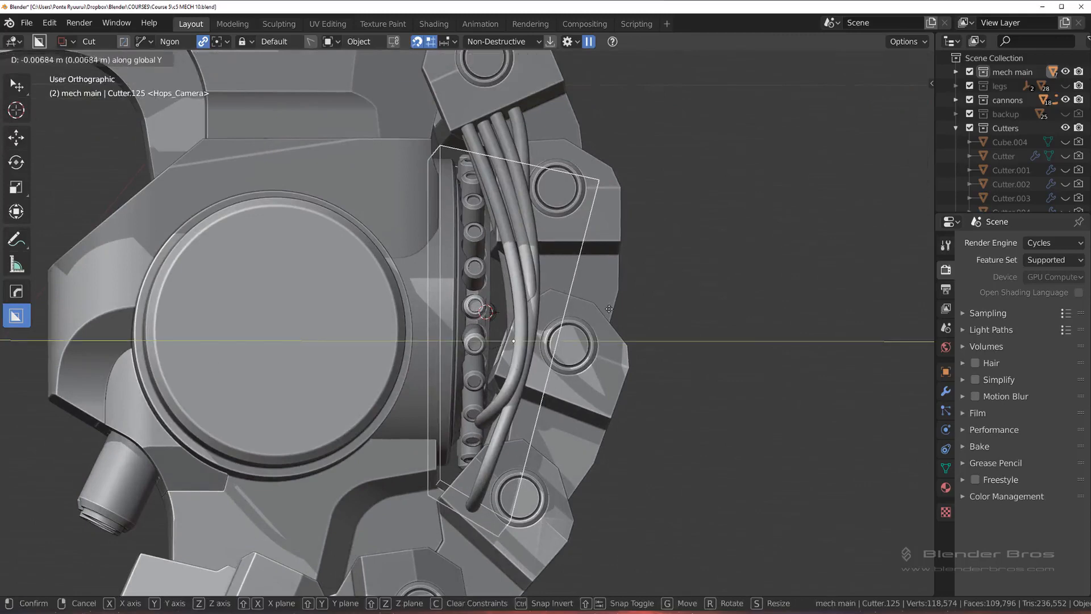
pyautogui.click(546, 303)
pyautogui.press('s')
pyautogui.press('z')
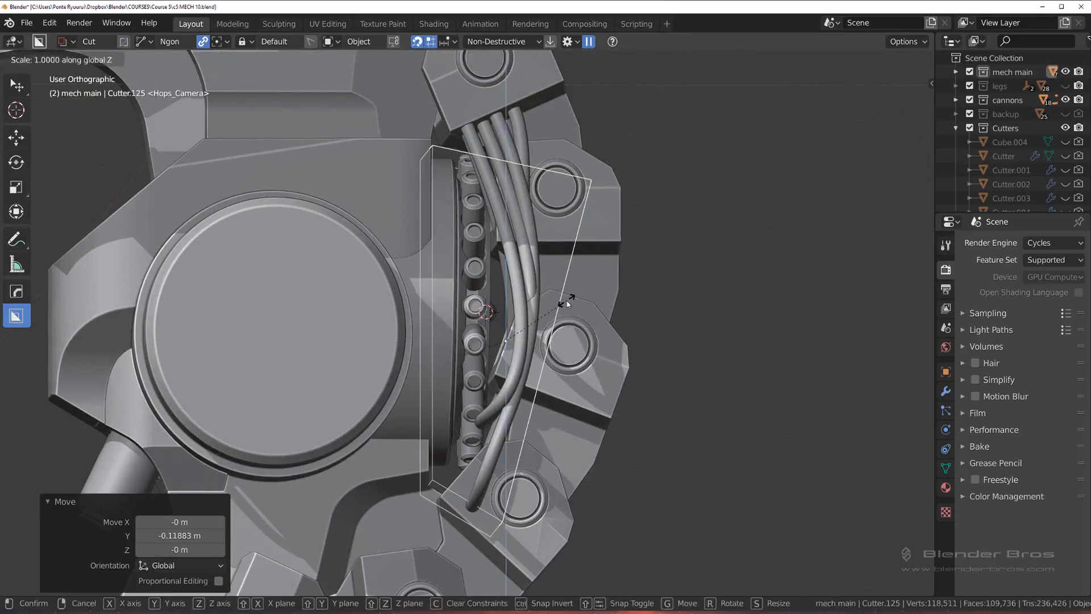
pyautogui.rightClick(572, 302)
# Step: Raise the cutter's top face more than 0.8 m along global Z in Edit Mode to extend the cut upward
pyautogui.moveTo(568, 219); pyautogui.dragTo(553, 255, button='middle')
pyautogui.press('Tab')
pyautogui.click(611, 256)
pyautogui.click(514, 192)
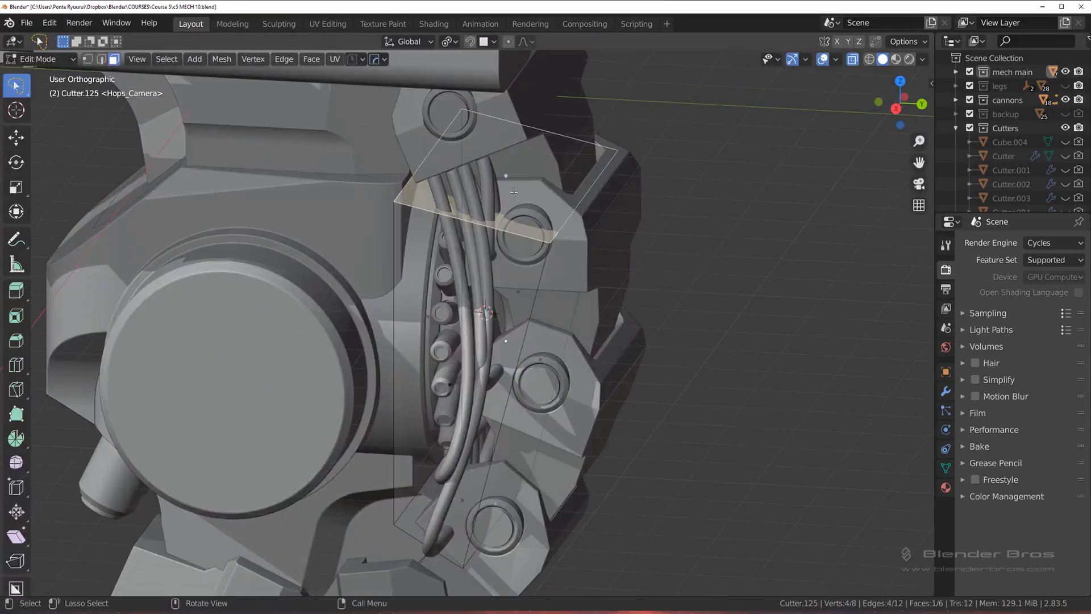
pyautogui.press('g')
pyautogui.press('z')
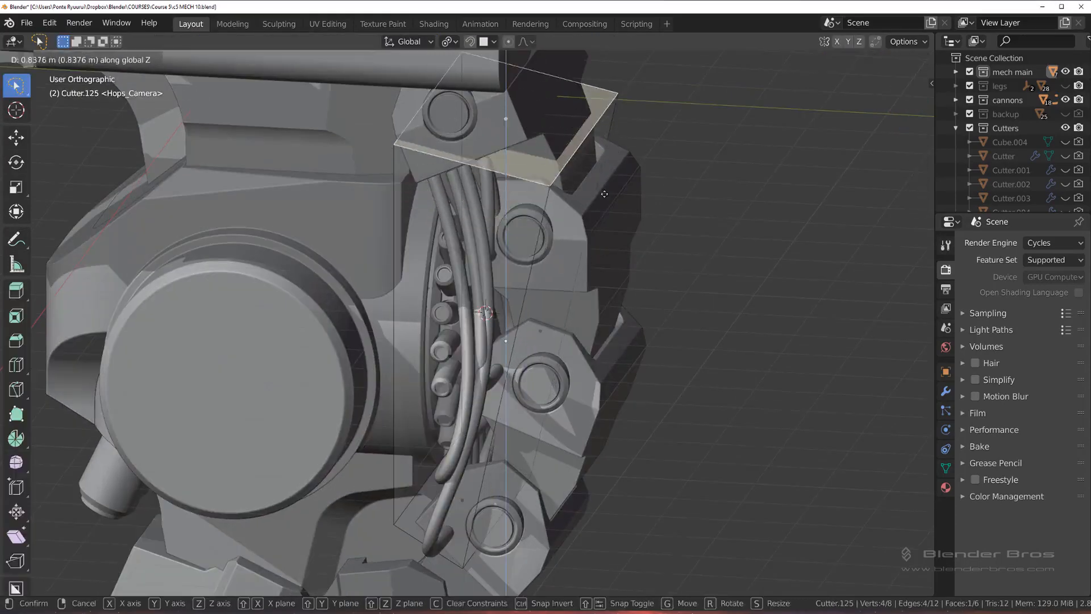
pyautogui.click(588, 164)
pyautogui.press('Tab')
# Step: Move the whole cutter about -0.074 m along global Y to trim more off the housing's rear edge
pyautogui.moveTo(515, 200); pyautogui.dragTo(493, 148, button='middle')
pyautogui.scroll(3, 503, 151)
pyautogui.keyDown('shift'); pyautogui.moveTo(449, 66); pyautogui.dragTo(505, 263, button='middle'); pyautogui.keyUp('shift')
pyautogui.scroll(2, 503, 265)
pyautogui.press('g')
pyautogui.press('y')
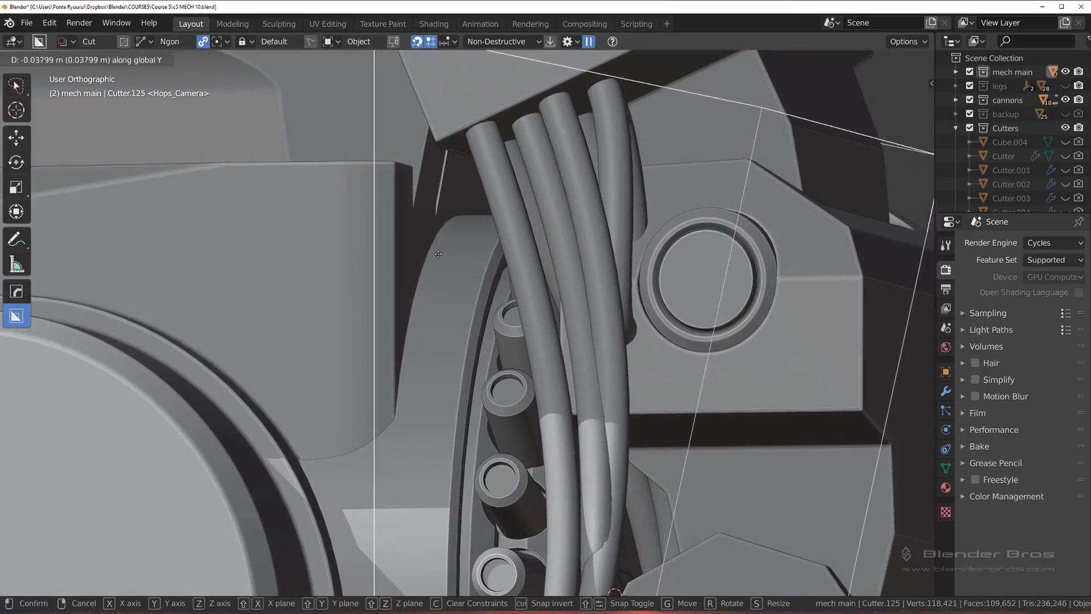
pyautogui.click(381, 248)
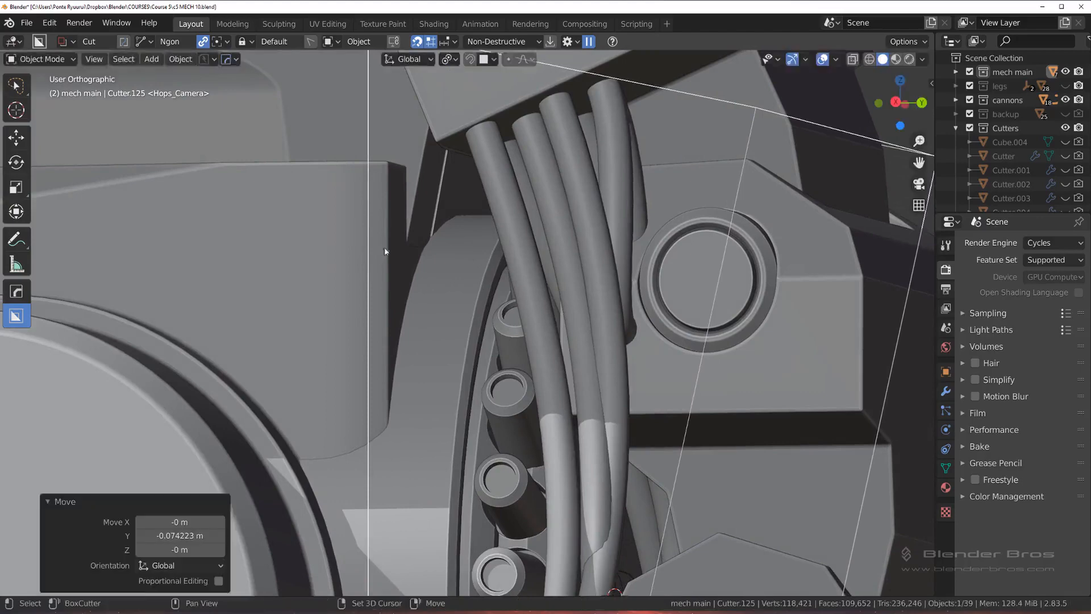
pyautogui.scroll(-6, 482, 312)
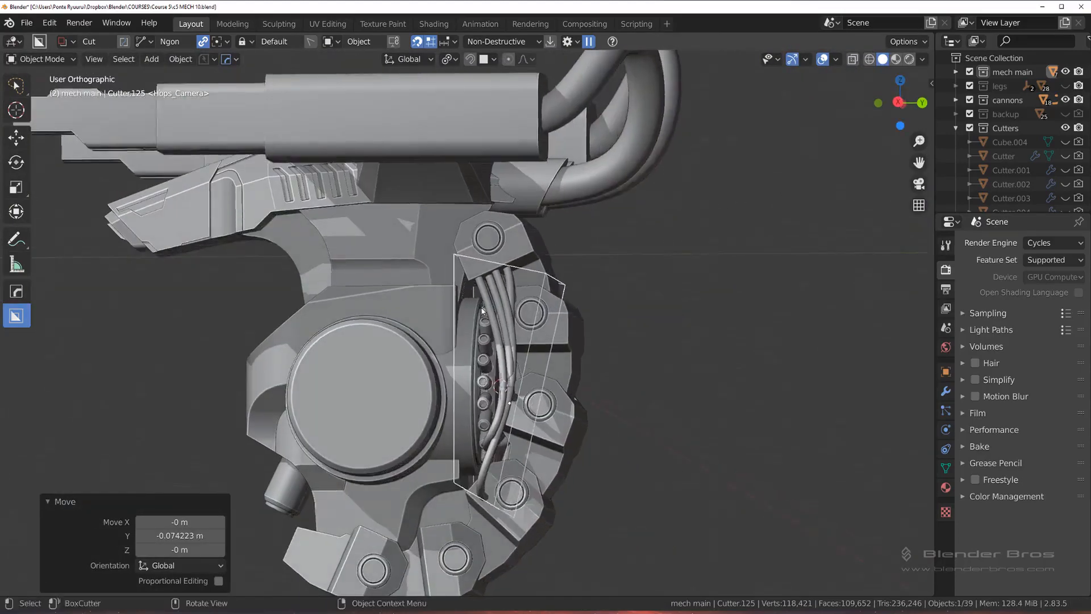
pyautogui.scroll(3, 482, 311)
pyautogui.scroll(-1, 513, 320)
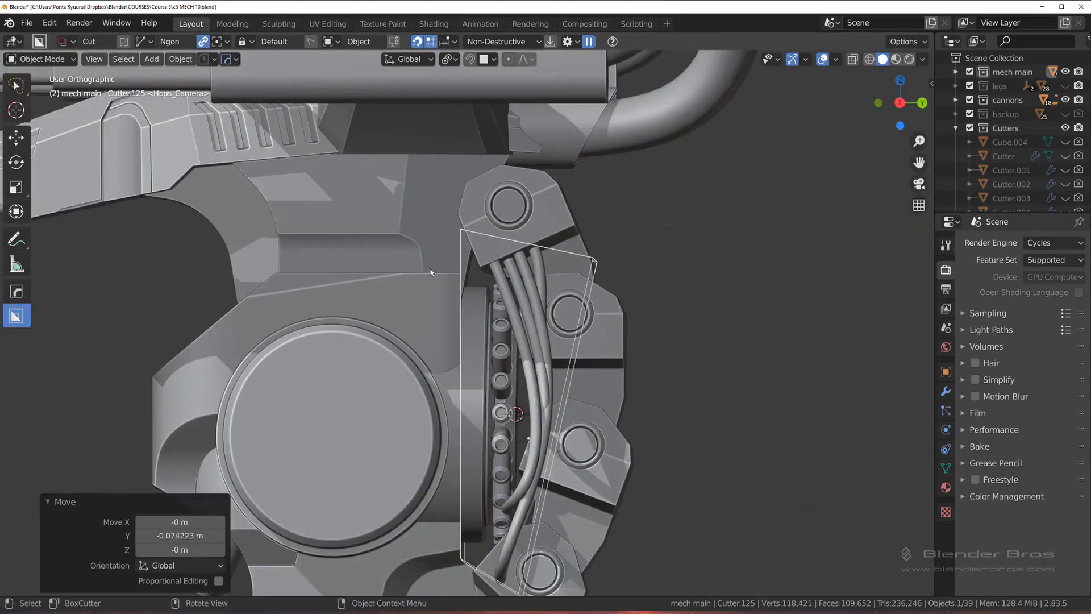
pyautogui.keyDown('shift'); pyautogui.moveTo(487, 447); pyautogui.dragTo(473, 284, button='middle'); pyautogui.keyUp('shift')
# Step: Chamfer the housing's upper rear corner in right view with a triangular BoxCutter Ngon lazorcut
pyautogui.press('KP_3')
pyautogui.scroll(1, 537, 369)
pyautogui.keyDown('shift'); pyautogui.moveTo(492, 248); pyautogui.dragTo(532, 329, button='middle'); pyautogui.keyUp('shift')
pyautogui.keyDown('shift'); pyautogui.moveTo(478, 230); pyautogui.dragTo(480, 274, button='middle'); pyautogui.keyUp('shift')
pyautogui.click(456, 248)
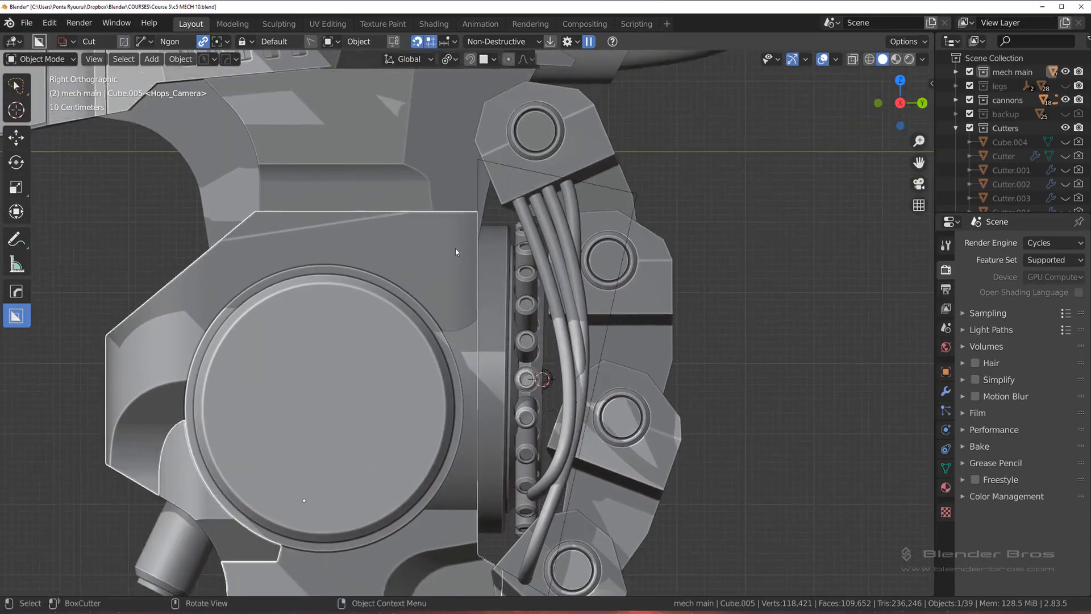
pyautogui.moveTo(433, 183); pyautogui.dragTo(500, 293)
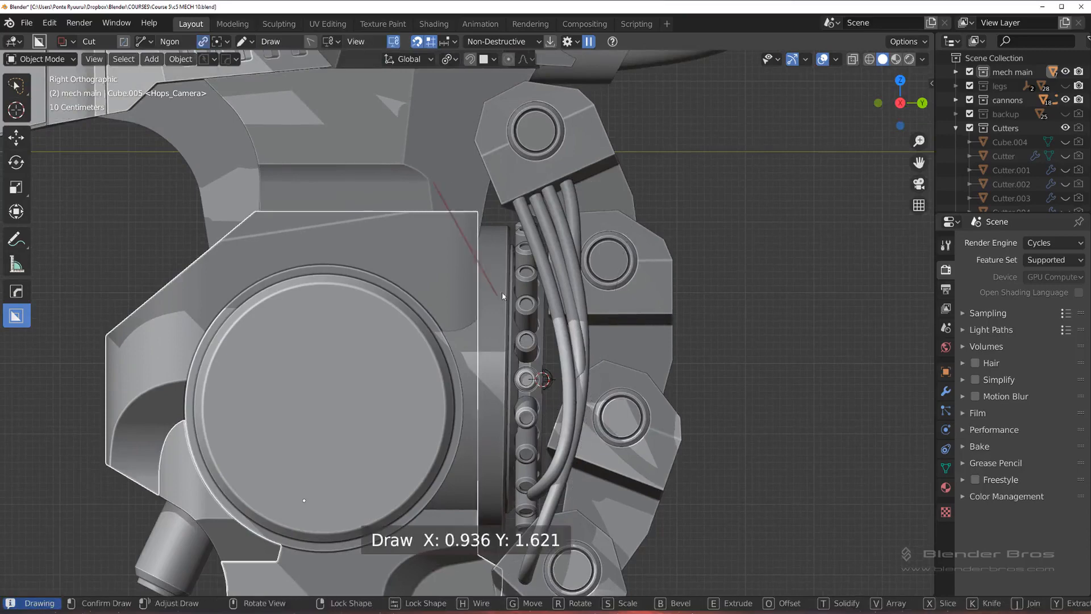
pyautogui.click(606, 186)
pyautogui.doubleClick(604, 186)
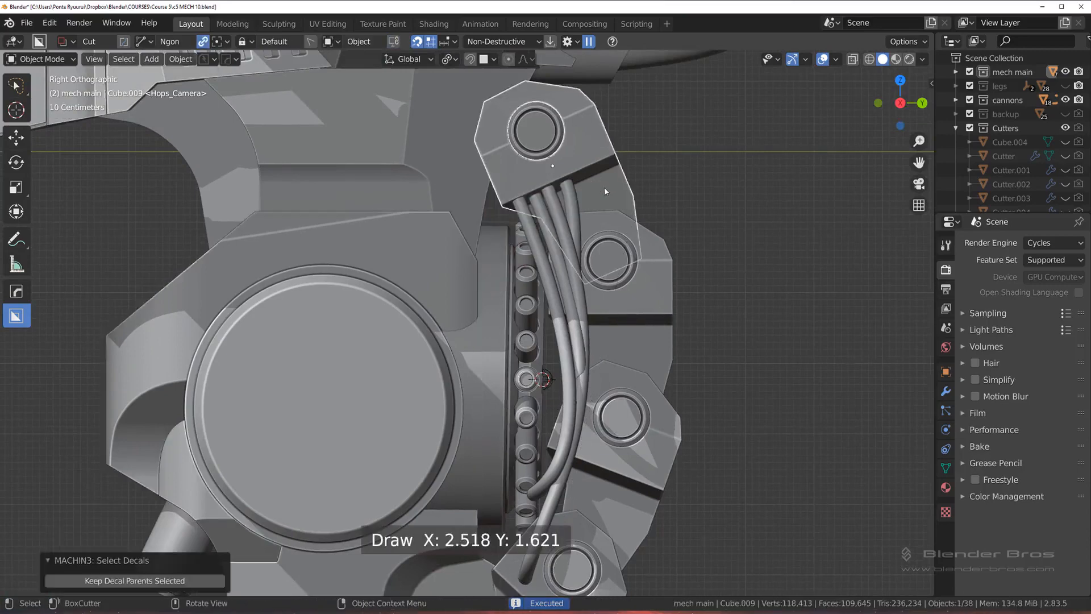
pyautogui.click(778, 157)
pyautogui.moveTo(533, 254)
pyautogui.mouseDown(button='middle')
pyautogui.moveTo(504, 265)
pyautogui.moveTo(526, 256)
pyautogui.mouseUp(button='middle')
pyautogui.scroll(2, 506, 251)
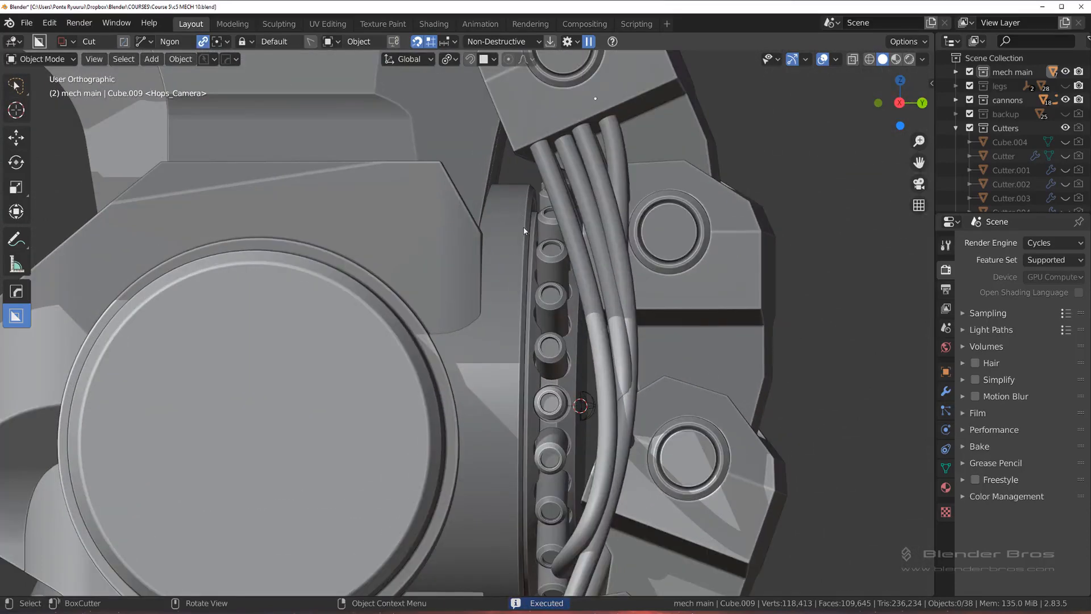
# Step: Isolate the housing and bake its cuts into the mesh with the HOps Smart Apply operation
pyautogui.click(512, 230)
pyautogui.scroll(-5, 511, 231)
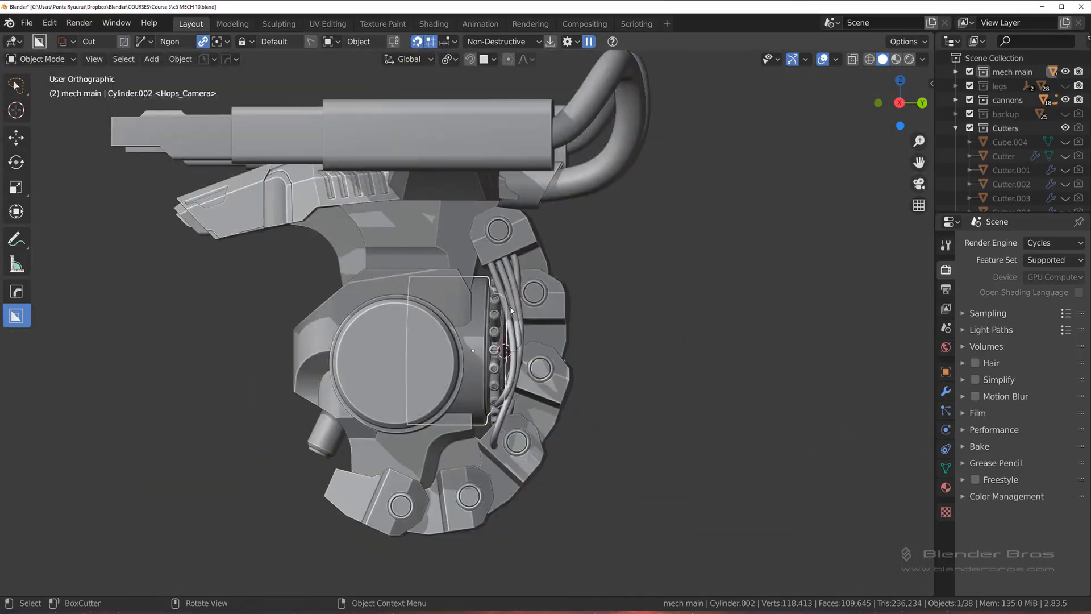
pyautogui.click(463, 306)
pyautogui.press('/')
pyautogui.moveTo(464, 308); pyautogui.dragTo(607, 271, button='middle')
pyautogui.press('q')
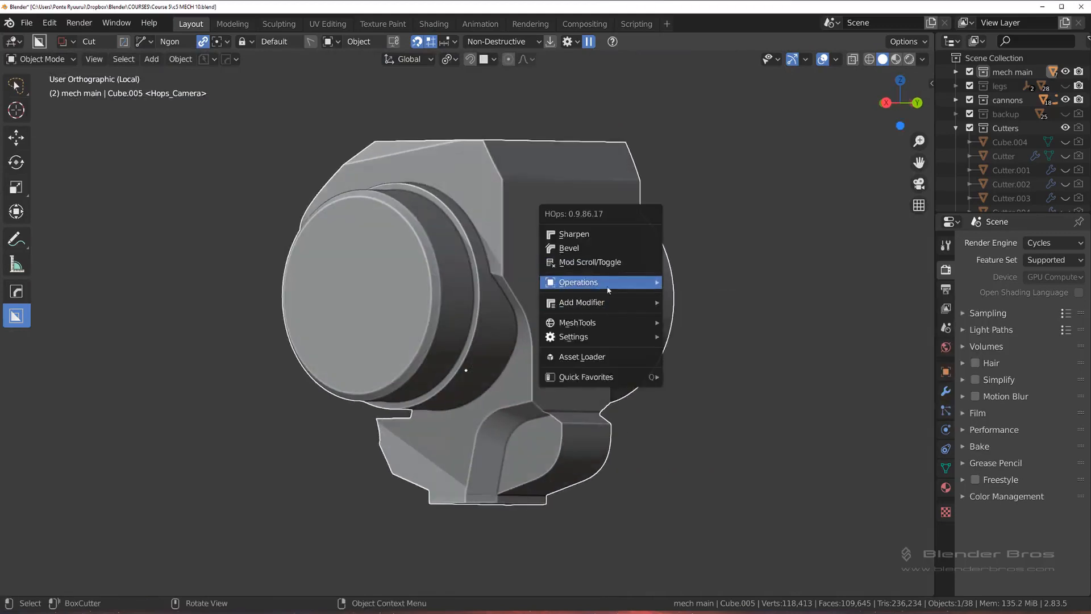
pyautogui.moveTo(606, 283)
pyautogui.click(697, 419)
pyautogui.scroll(2, 626, 208)
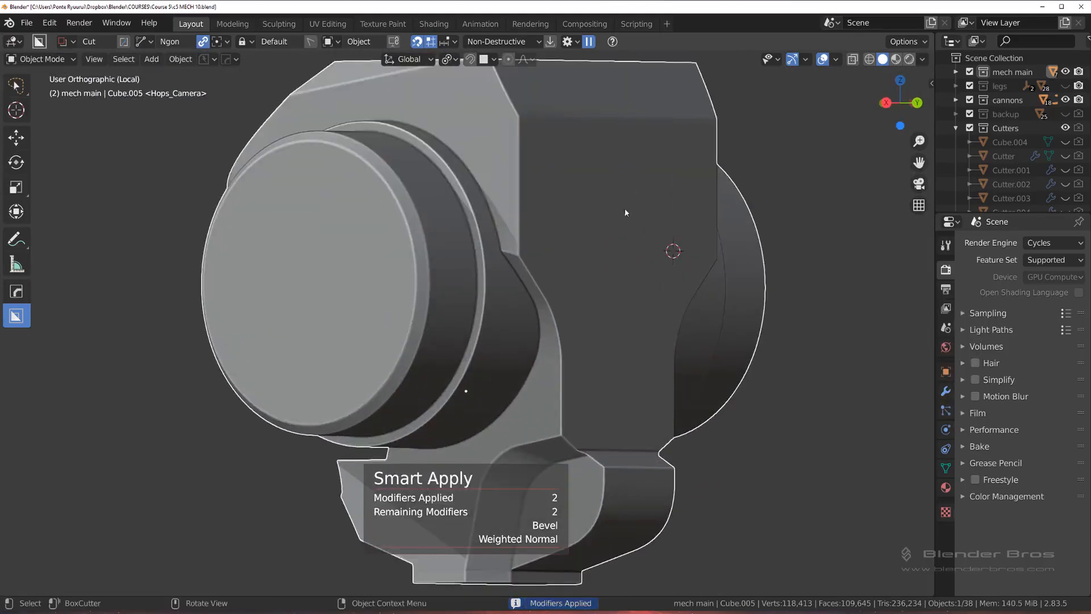
# Step: Mark the boundary of the new chamfer face at the housing's upper rear with the HOps Mark operation in Edit Mode
pyautogui.press('Tab')
pyautogui.scroll(2, 553, 311)
pyautogui.moveTo(553, 311); pyautogui.dragTo(538, 328, button='middle')
pyautogui.press('Tab')
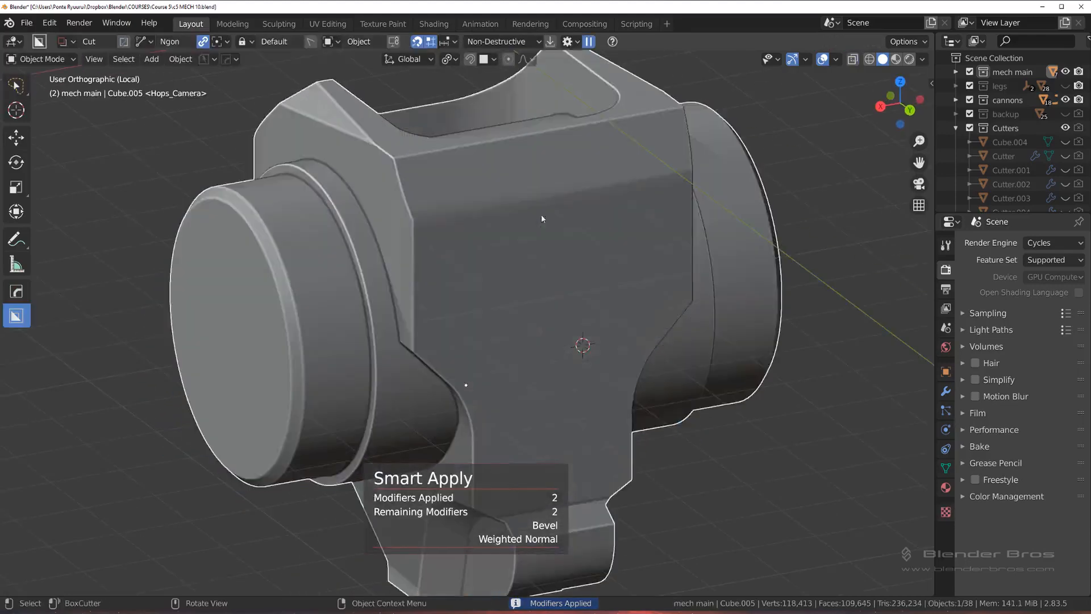
pyautogui.moveTo(542, 227); pyautogui.dragTo(535, 318, button='middle')
pyautogui.press('Tab')
pyautogui.press('Tab')
pyautogui.click(709, 224)
pyautogui.click(585, 153)
pyautogui.scroll(2, 469, 275)
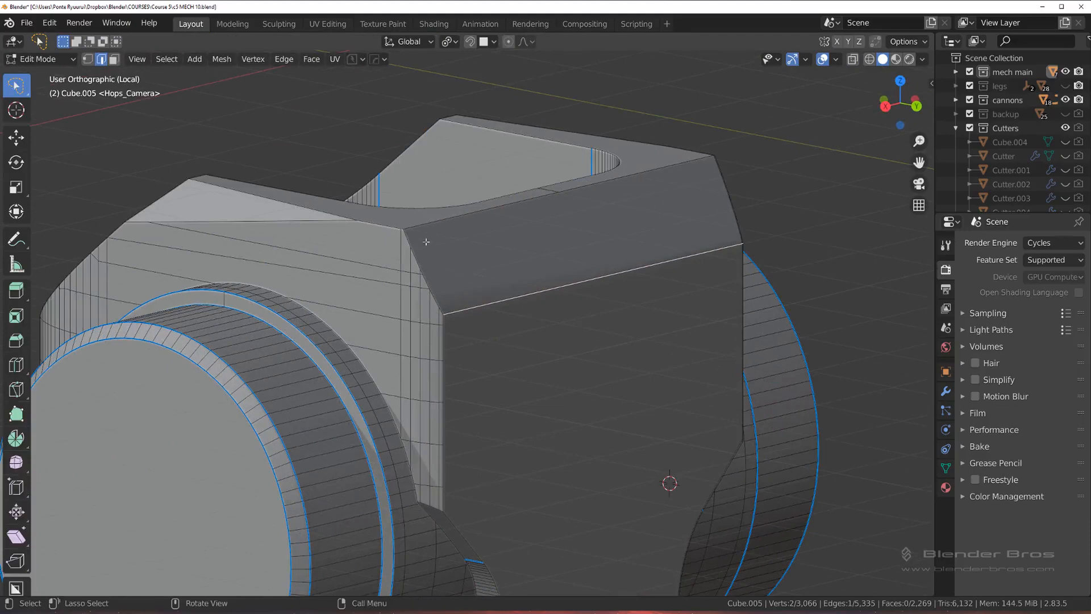
pyautogui.press('3')
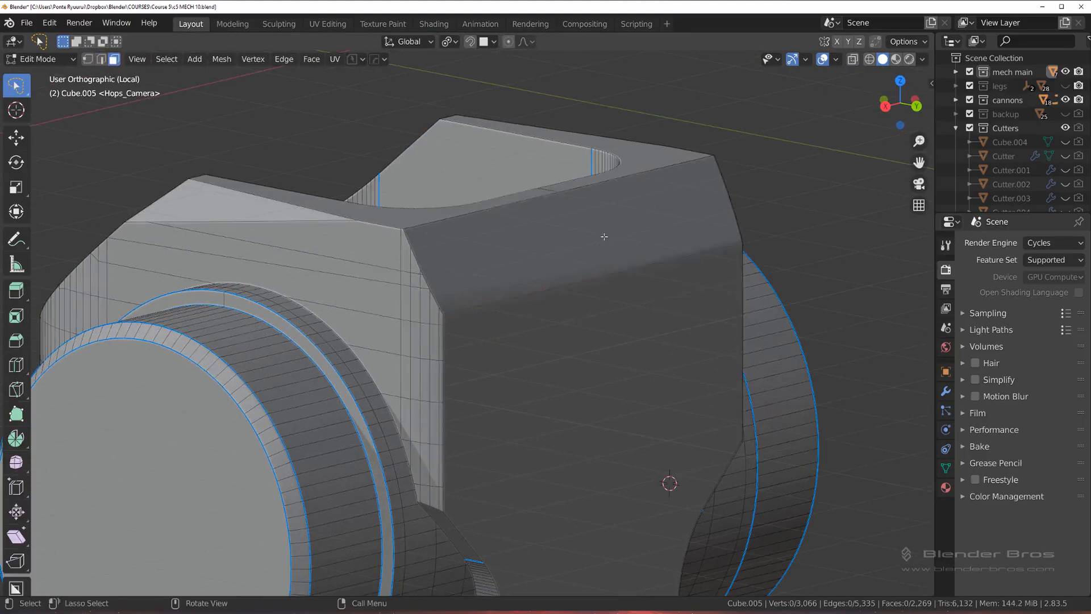
pyautogui.click(525, 237)
pyautogui.press('q')
pyautogui.click(615, 99)
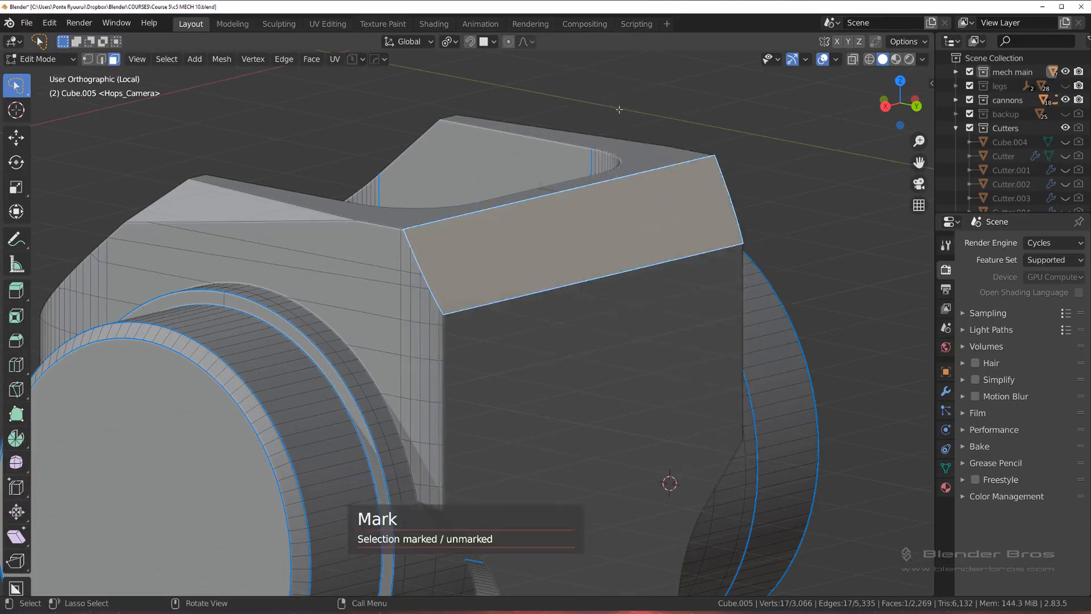
pyautogui.press('Tab')
# Step: Examine the housing's bevels and mesh edges beside the marked chamfer, and return to the full assembly
pyautogui.scroll(-4, 547, 237)
pyautogui.scroll(5, 517, 237)
pyautogui.moveTo(547, 237); pyautogui.dragTo(458, 231, button='middle')
pyautogui.scroll(-1, 560, 236)
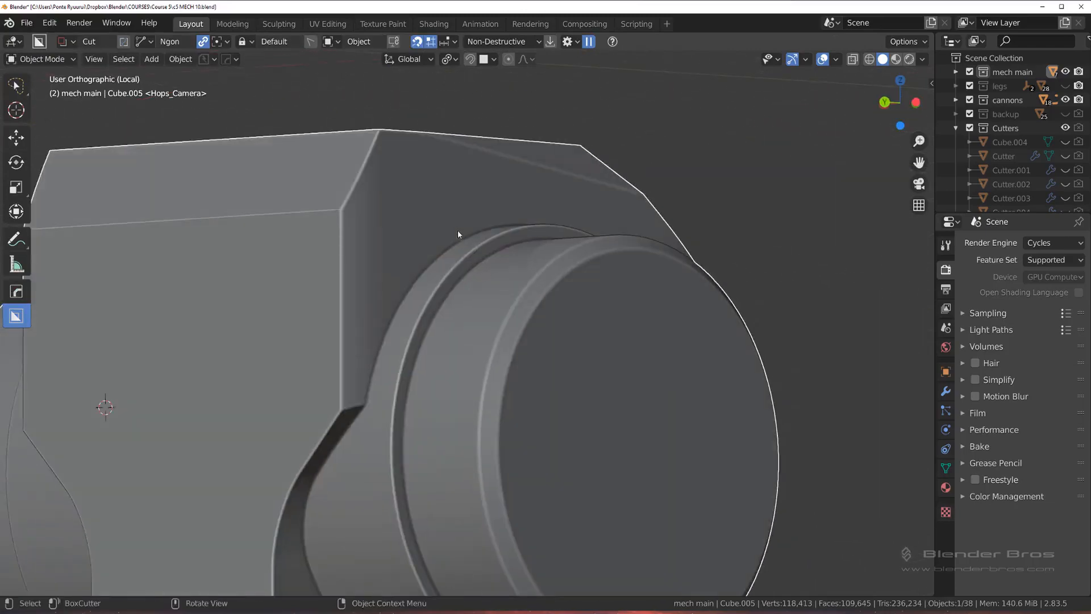
pyautogui.press('Tab')
pyautogui.click(422, 293)
pyautogui.moveTo(419, 284); pyautogui.dragTo(658, 238, button='middle')
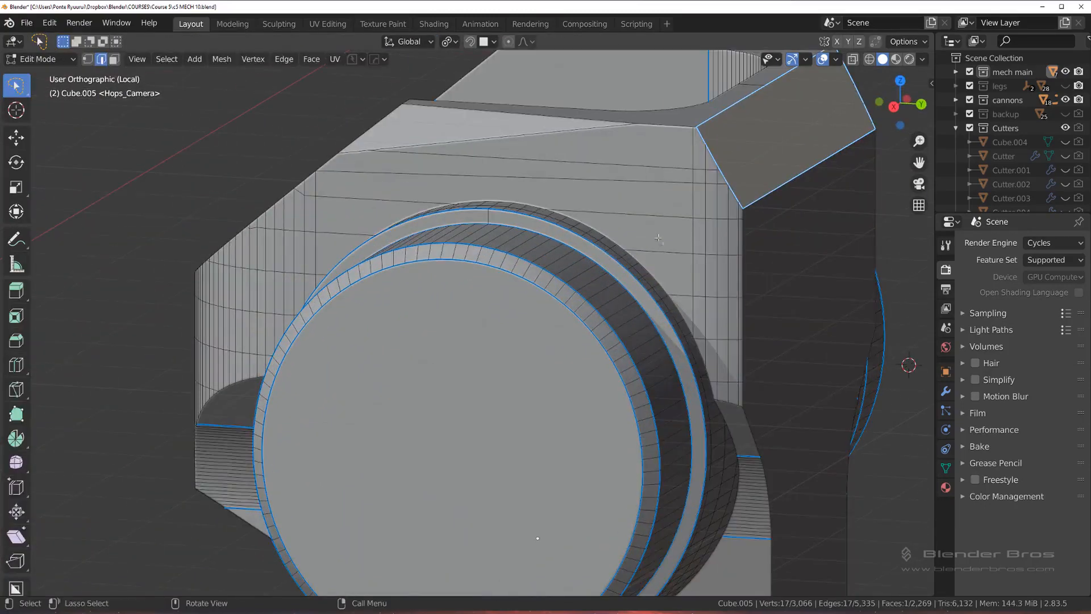
pyautogui.keyDown('alt'); pyautogui.click(692, 150); pyautogui.keyUp('alt')
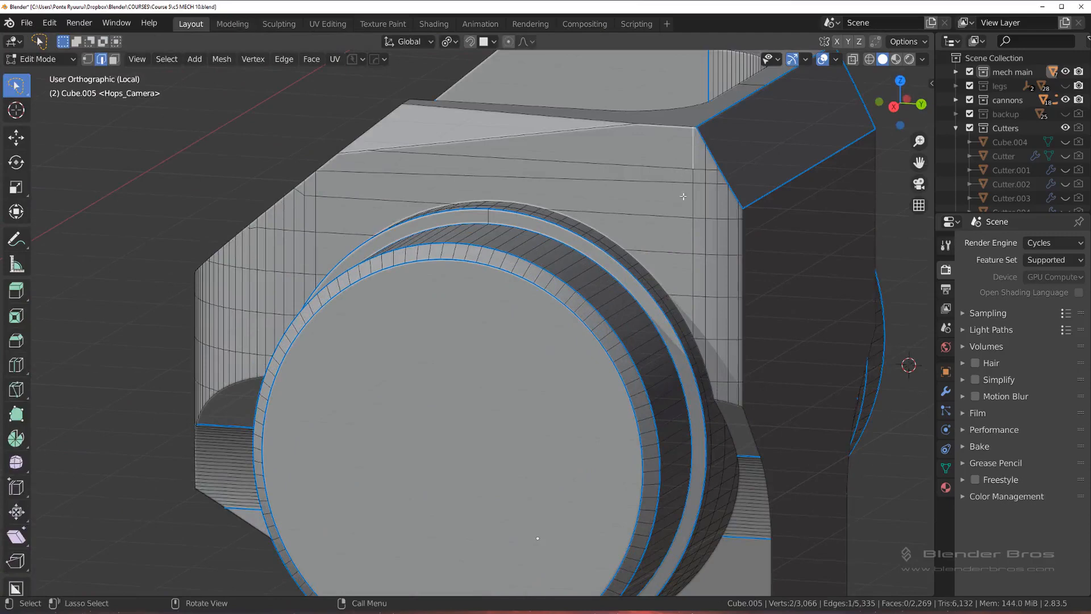
pyautogui.scroll(-2, 681, 289)
pyautogui.press('Tab')
pyautogui.click(681, 250)
pyautogui.scroll(-3, 684, 304)
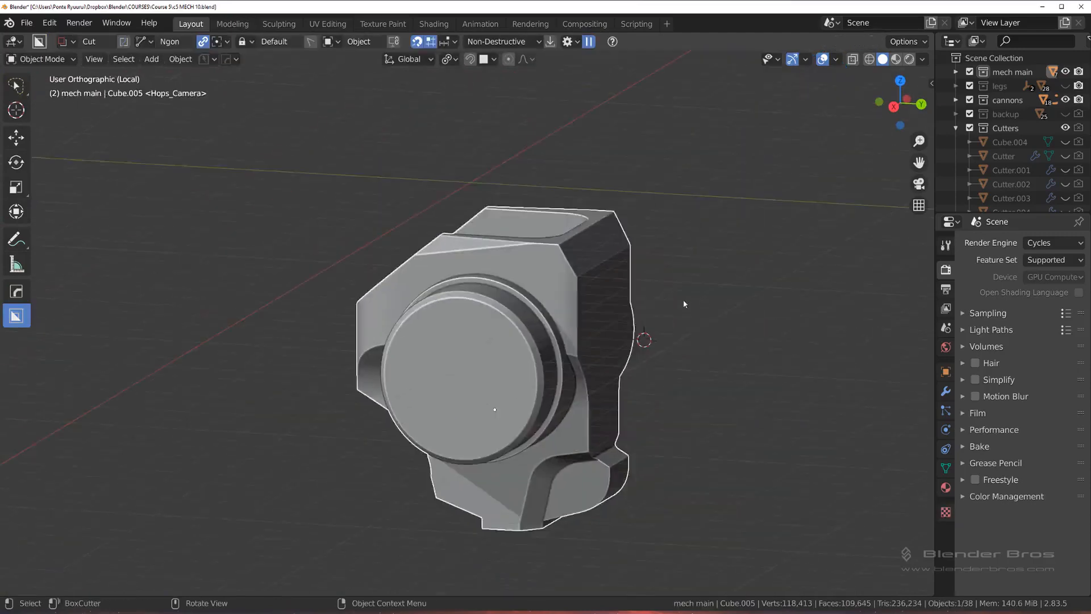
pyautogui.press('/')
pyautogui.scroll(6, 495, 377)
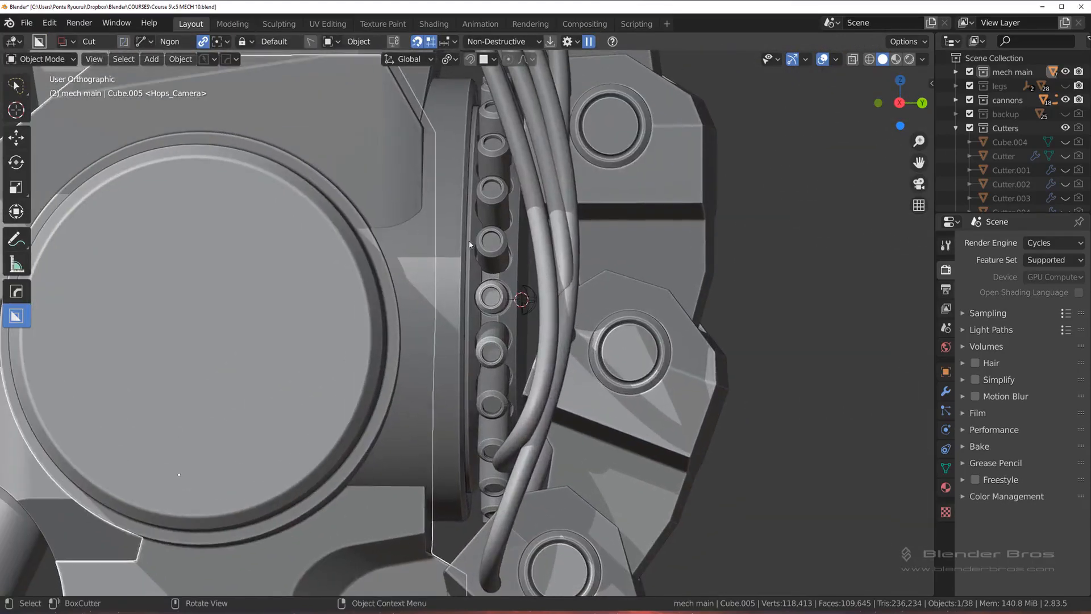
# Step: Move the rear cylinder and its ring of hose connectors about -0.162 m along the global Y axis, and clear the selection
pyautogui.click(483, 239)
pyautogui.click(500, 241)
pyautogui.keyDown('shift'); pyautogui.click(467, 231); pyautogui.keyUp('shift')
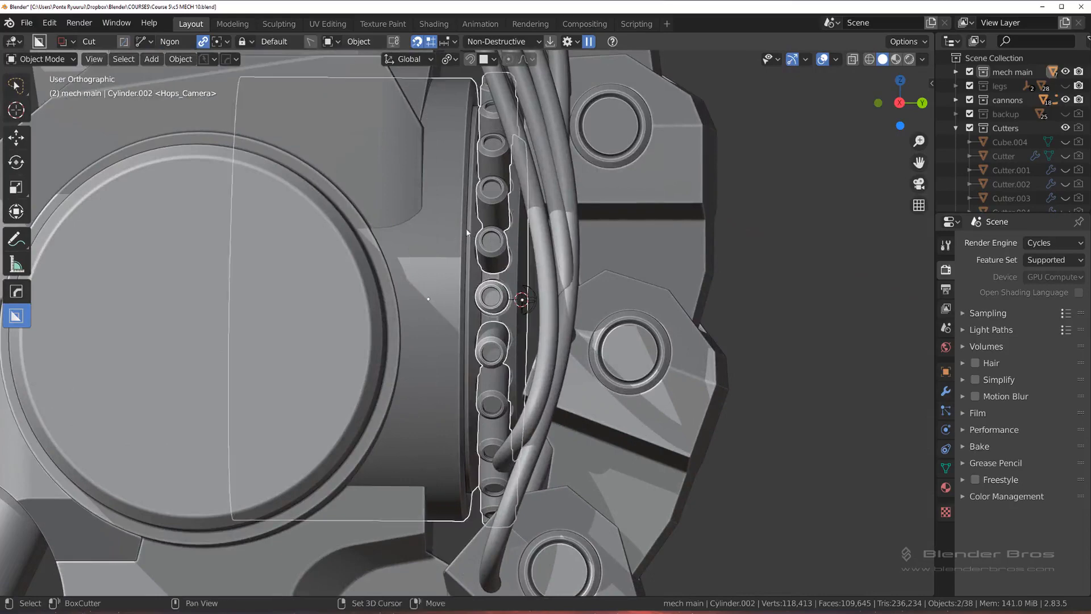
pyautogui.keyDown('shift'); pyautogui.moveTo(618, 318); pyautogui.dragTo(635, 227, button='middle'); pyautogui.keyUp('shift')
pyautogui.press('g')
pyautogui.press('y')
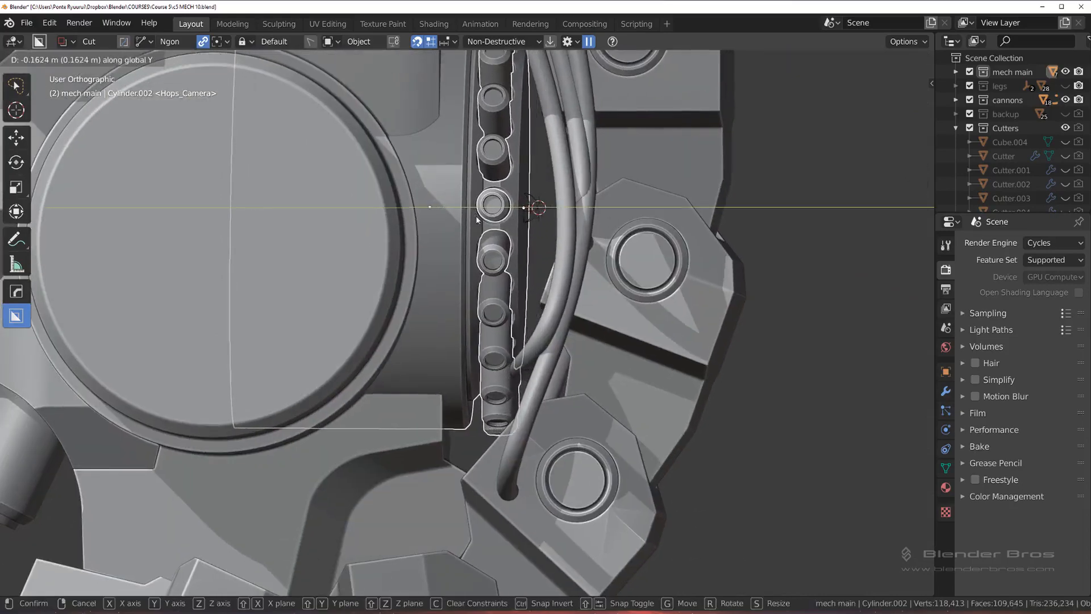
pyautogui.click(477, 220)
pyautogui.scroll(-5, 511, 216)
pyautogui.moveTo(722, 185)
pyautogui.mouseDown(button='middle')
pyautogui.moveTo(748, 191)
pyautogui.moveTo(728, 183)
pyautogui.mouseUp(button='middle')
pyautogui.scroll(2, 730, 183)
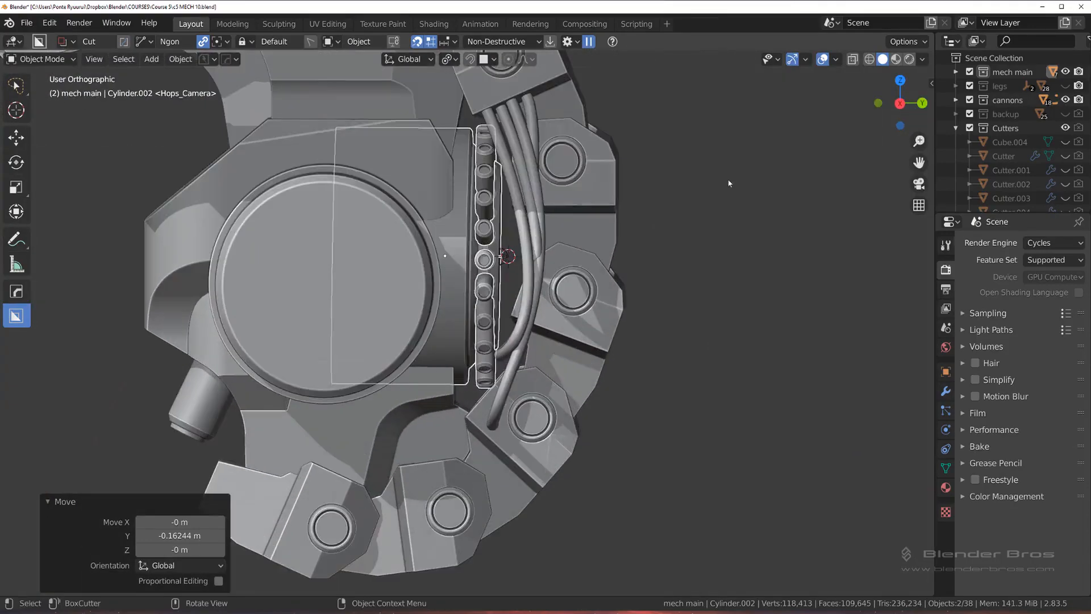
pyautogui.hotkey('alt', 'a')
# Step: Examine the rear cylinder's fit against the housing and hoses in right view, and with only the housing and cylinder isolated
pyautogui.moveTo(625, 219)
pyautogui.mouseDown(button='middle')
pyautogui.moveTo(613, 214)
pyautogui.moveTo(632, 225)
pyautogui.moveTo(605, 221)
pyautogui.mouseUp(button='middle')
pyautogui.moveTo(615, 221); pyautogui.dragTo(615, 225, button='middle')
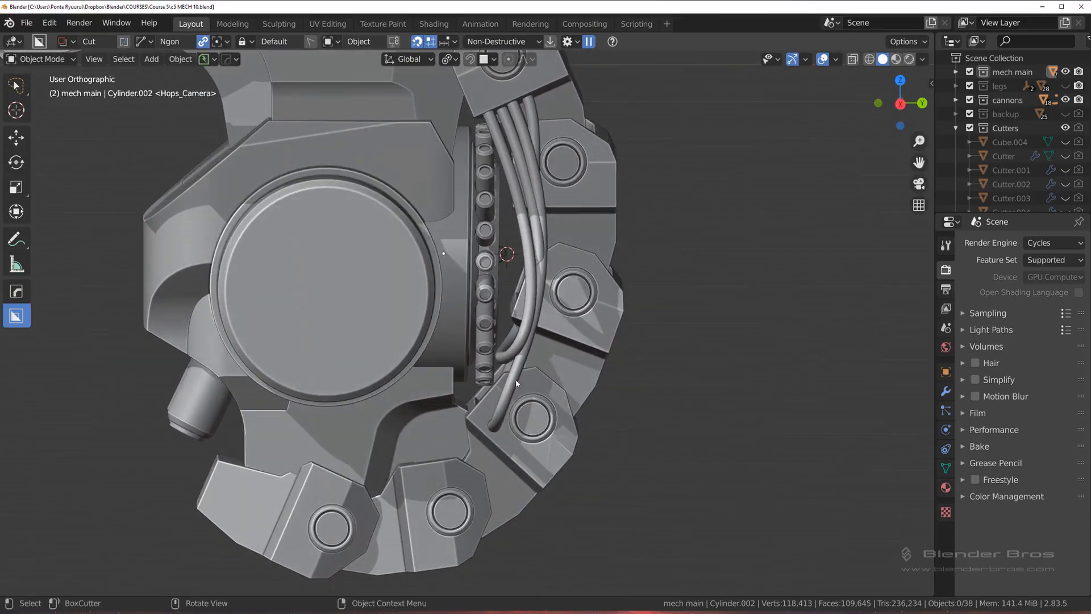
pyautogui.scroll(2, 516, 380)
pyautogui.moveTo(516, 380); pyautogui.dragTo(591, 352, button='middle')
pyautogui.scroll(2, 656, 319)
pyautogui.scroll(-3, 656, 319)
pyautogui.keyDown('shift'); pyautogui.moveTo(550, 210); pyautogui.dragTo(527, 314, button='middle'); pyautogui.keyUp('shift')
pyautogui.scroll(1, 526, 314)
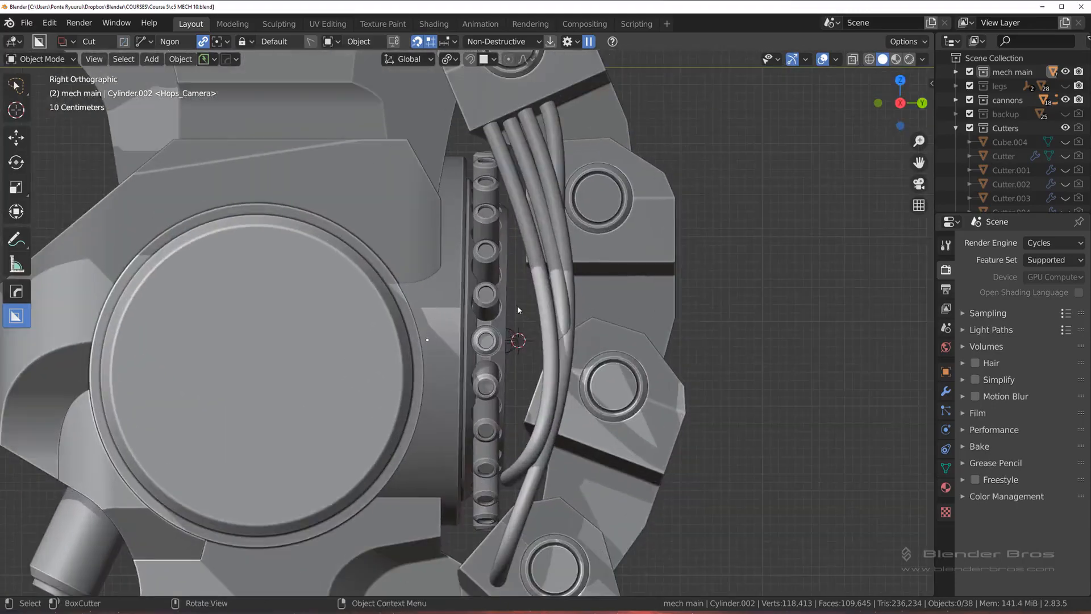
pyautogui.scroll(2, 517, 308)
pyautogui.click(450, 230)
pyautogui.scroll(-3, 449, 240)
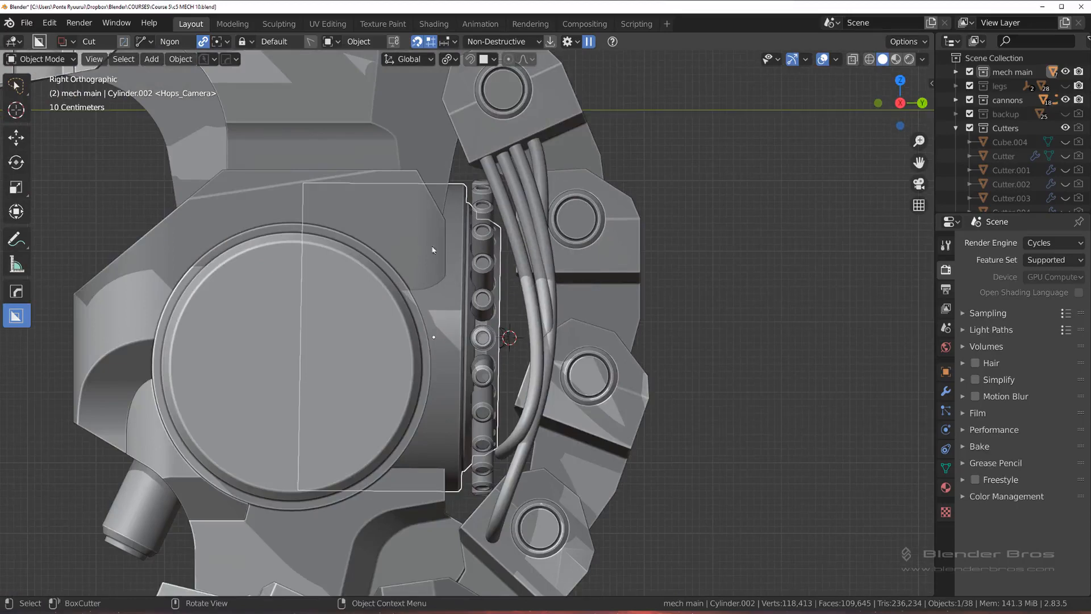
pyautogui.moveTo(459, 298); pyautogui.dragTo(424, 286, button='middle')
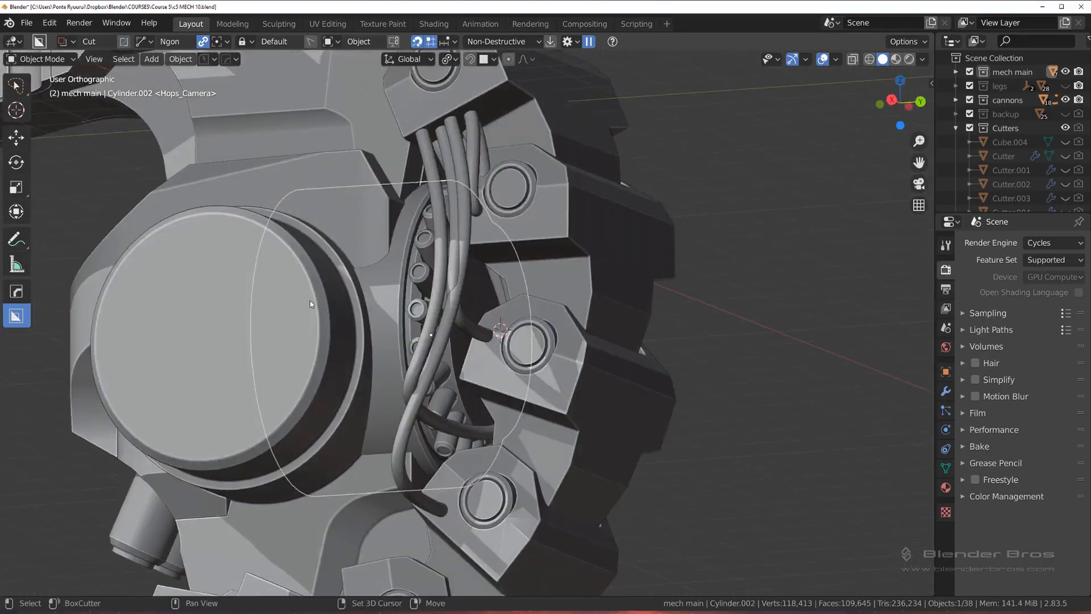
pyautogui.keyDown('shift'); pyautogui.click(309, 300); pyautogui.keyUp('shift')
pyautogui.press('/')
pyautogui.moveTo(356, 305); pyautogui.dragTo(548, 265, button='middle')
# Step: Isolate the rear cylinder and add seven evenly spaced loop cuts around its long outer wall in Edit Mode
pyautogui.click(503, 253)
pyautogui.press('/')
pyautogui.scroll(-3, 548, 265)
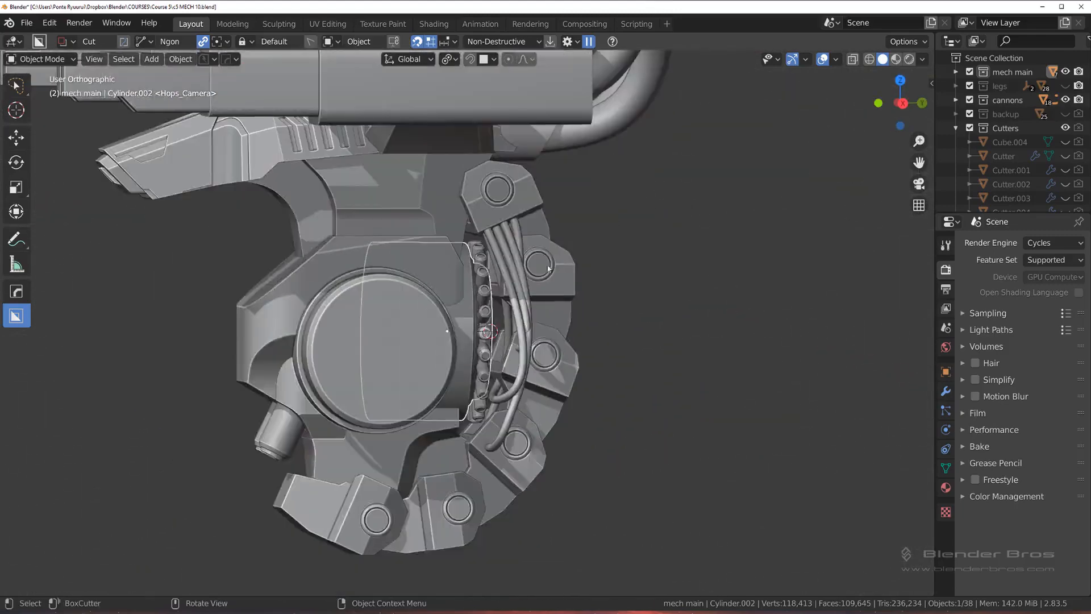
pyautogui.press('/')
pyautogui.press('Tab')
pyautogui.hotkey('ctrl', 'r')
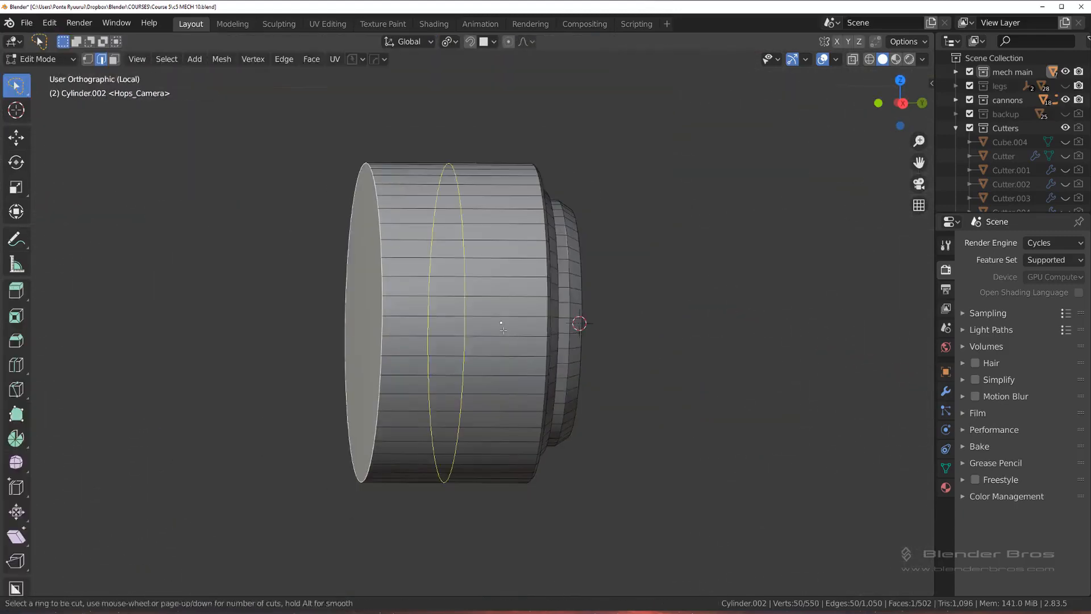
pyautogui.scroll(6, 506, 320)
pyautogui.click(506, 321)
pyautogui.rightClick(500, 316)
pyautogui.moveTo(614, 307); pyautogui.dragTo(573, 309, button='middle')
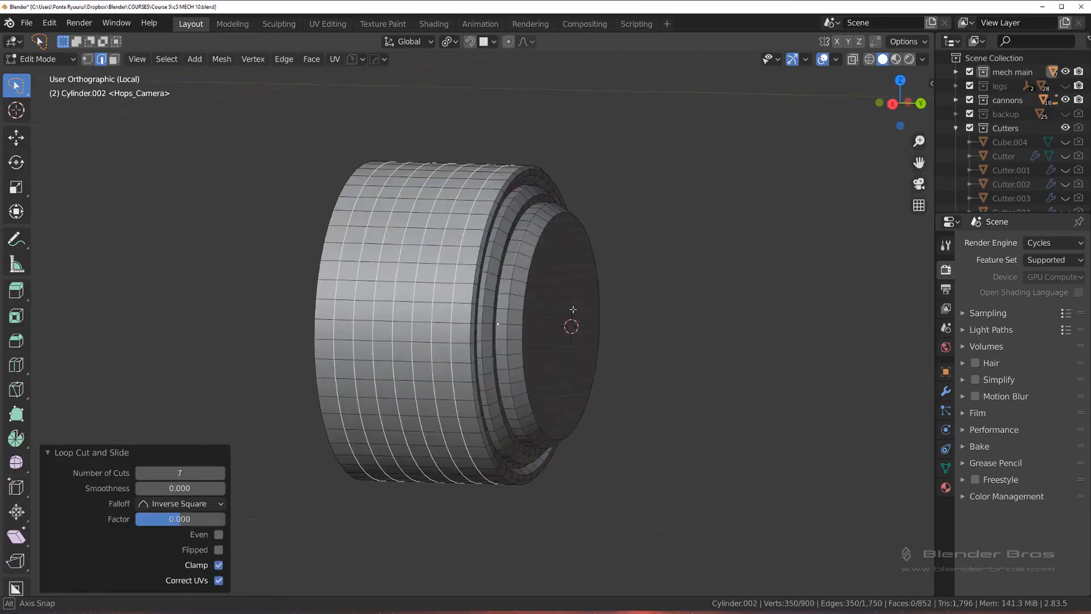
pyautogui.press('Tab')
pyautogui.press('/')
# Step: Isolate the housing with the rear cylinder and bake the cylinder's modifiers, except its bevel, with the HOps Smart Apply operation
pyautogui.scroll(4, 534, 292)
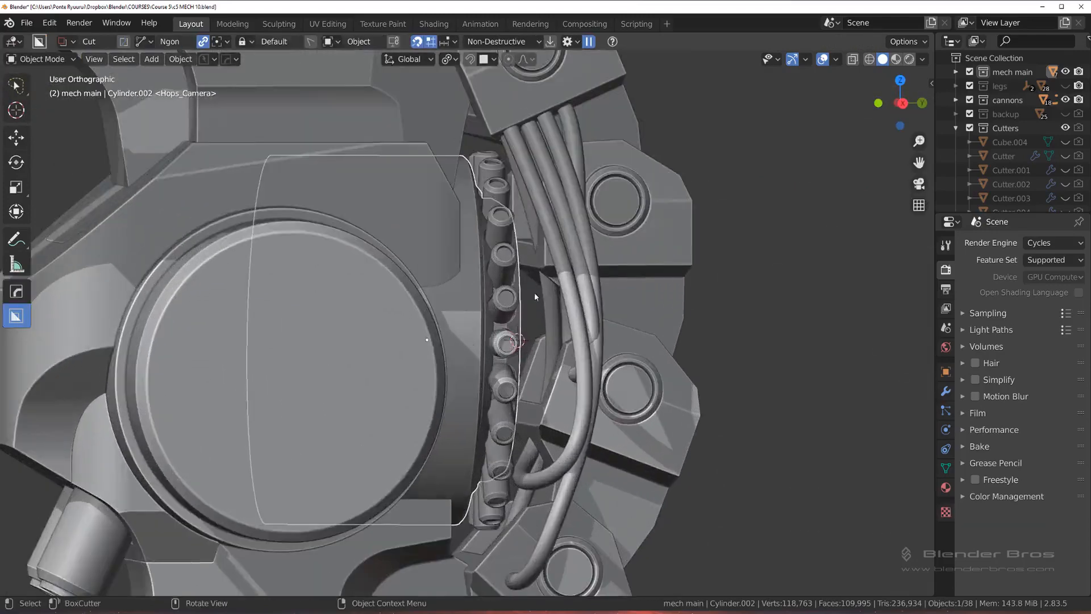
pyautogui.moveTo(520, 292); pyautogui.dragTo(441, 279, button='middle')
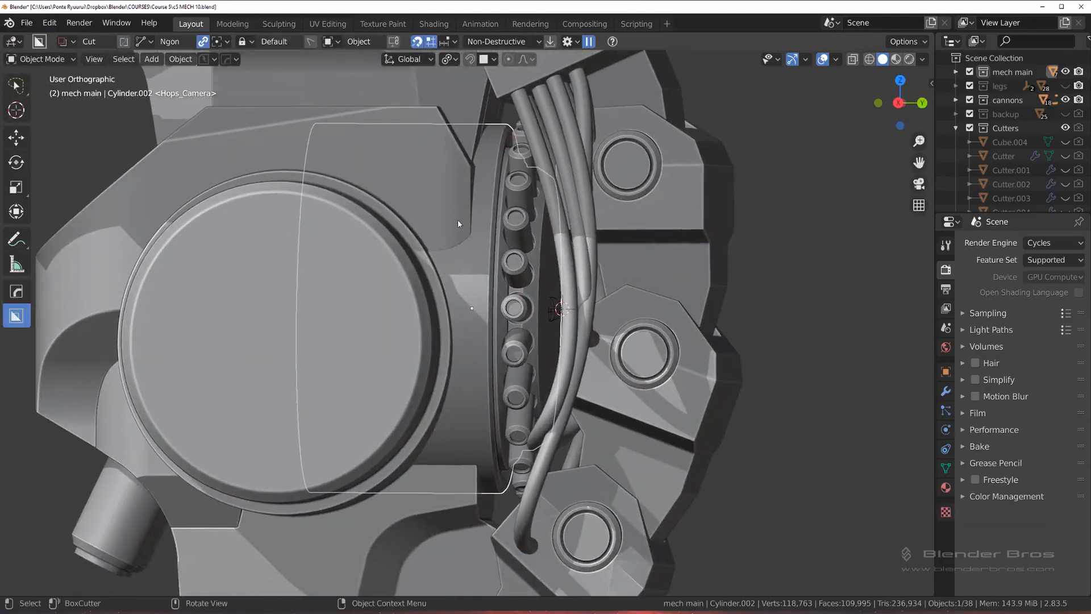
pyautogui.keyDown('shift'); pyautogui.click(407, 281); pyautogui.keyUp('shift')
pyautogui.press('/')
pyautogui.moveTo(458, 290); pyautogui.dragTo(617, 249, button='middle')
pyautogui.click(591, 278)
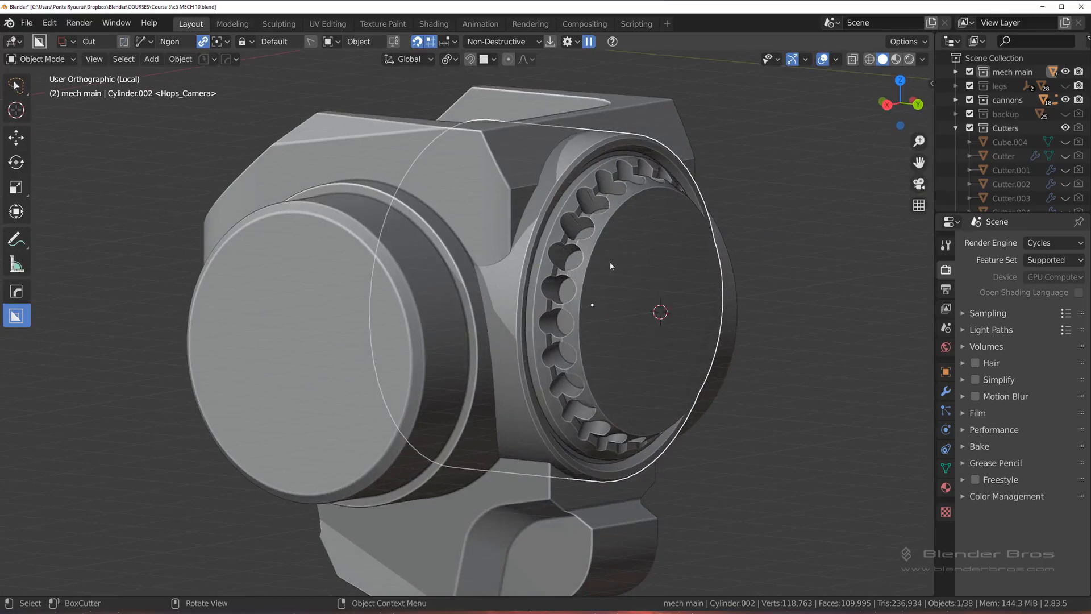
pyautogui.press('q')
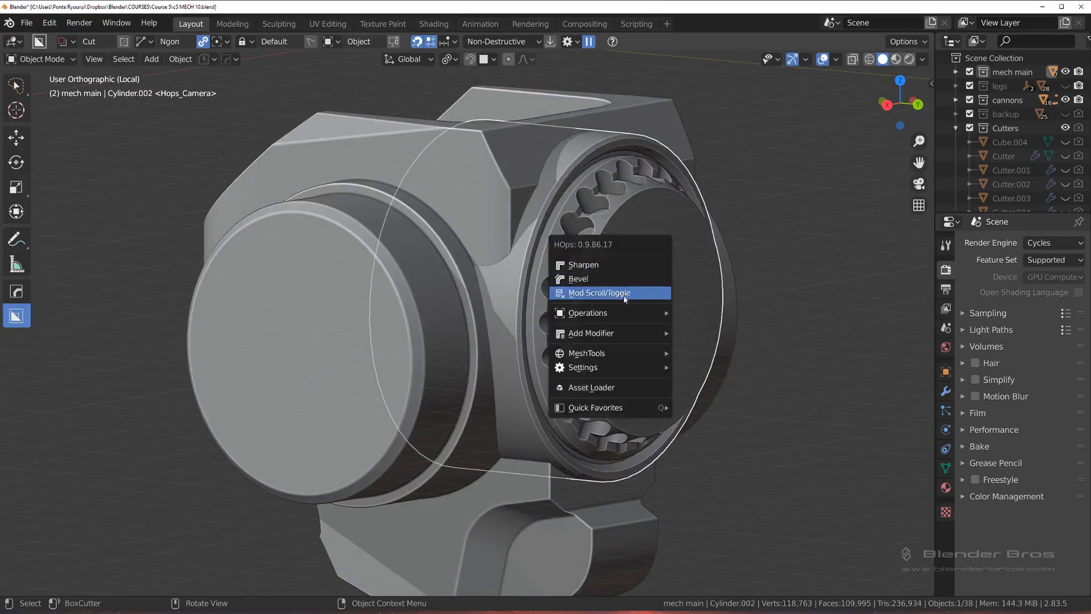
pyautogui.moveTo(623, 348)
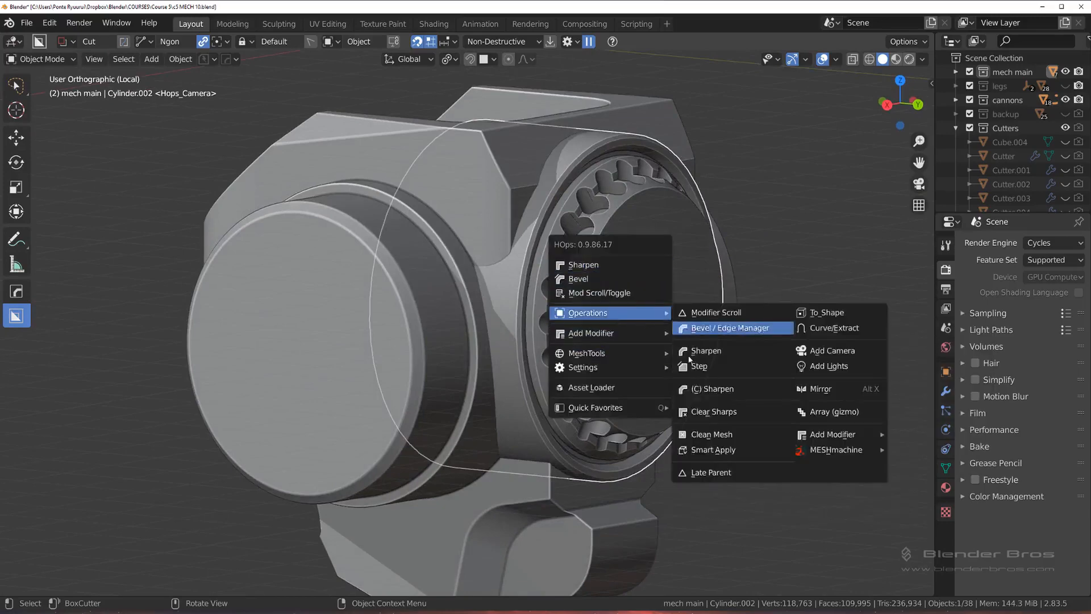
pyautogui.click(705, 446)
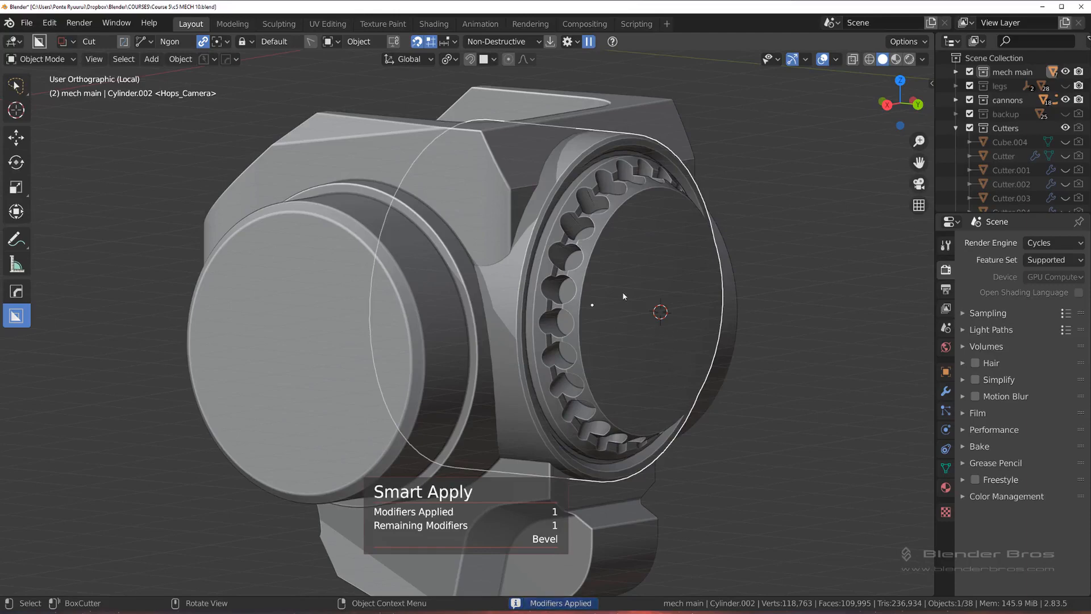
# Step: Delete the rear cylinder's Bevel modifier and resharpen its shading with HOps Sharpen at 45° sharpness, with Additive Mode off
pyautogui.hotkey('ctrl', '`')
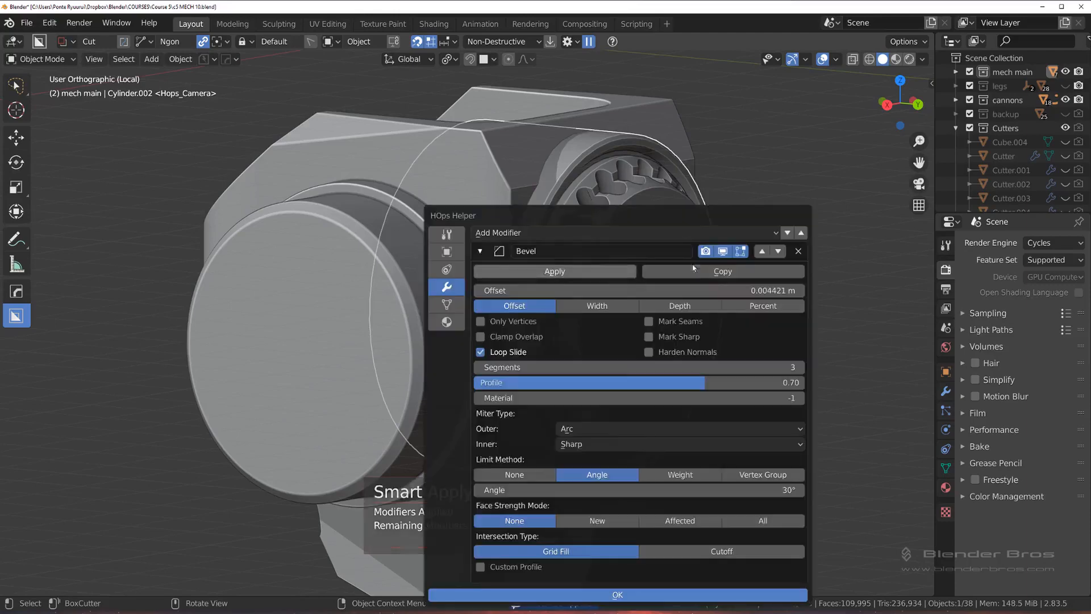
pyautogui.click(801, 251)
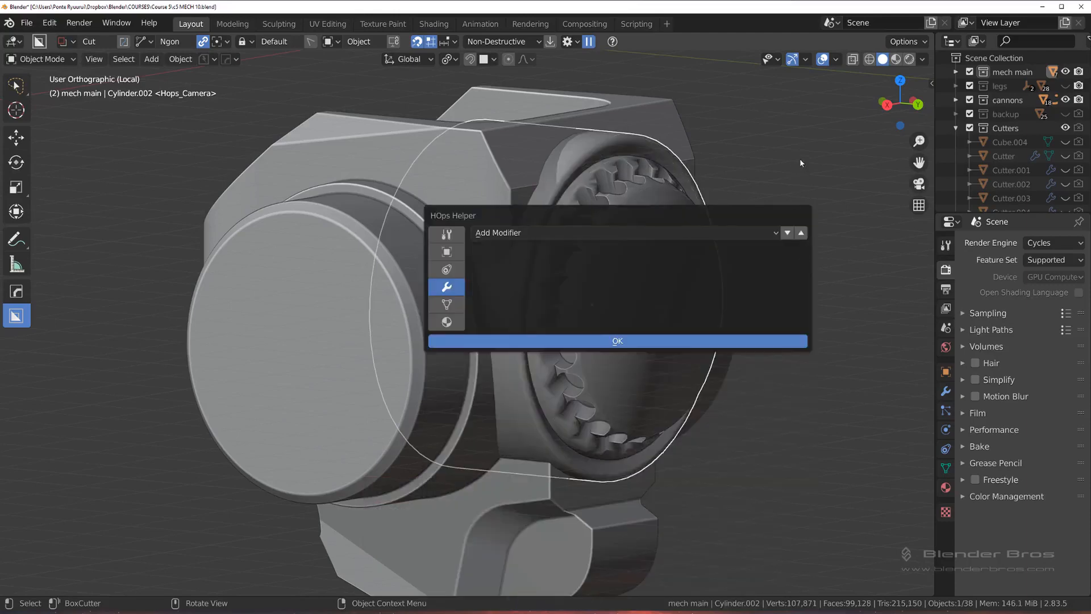
pyautogui.press('q')
pyautogui.click(676, 166)
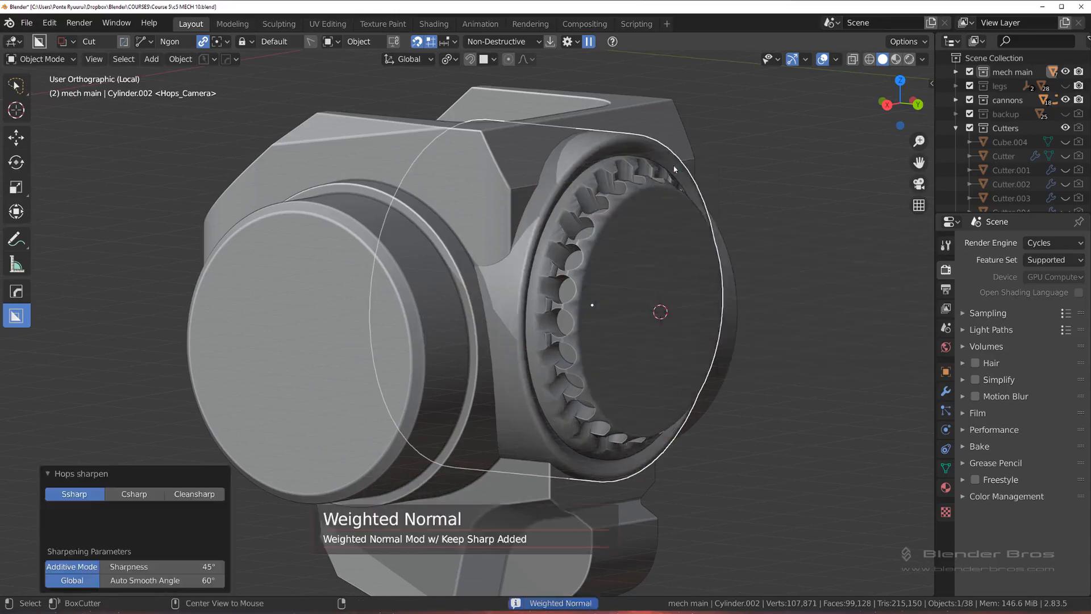
pyautogui.scroll(3, 605, 247)
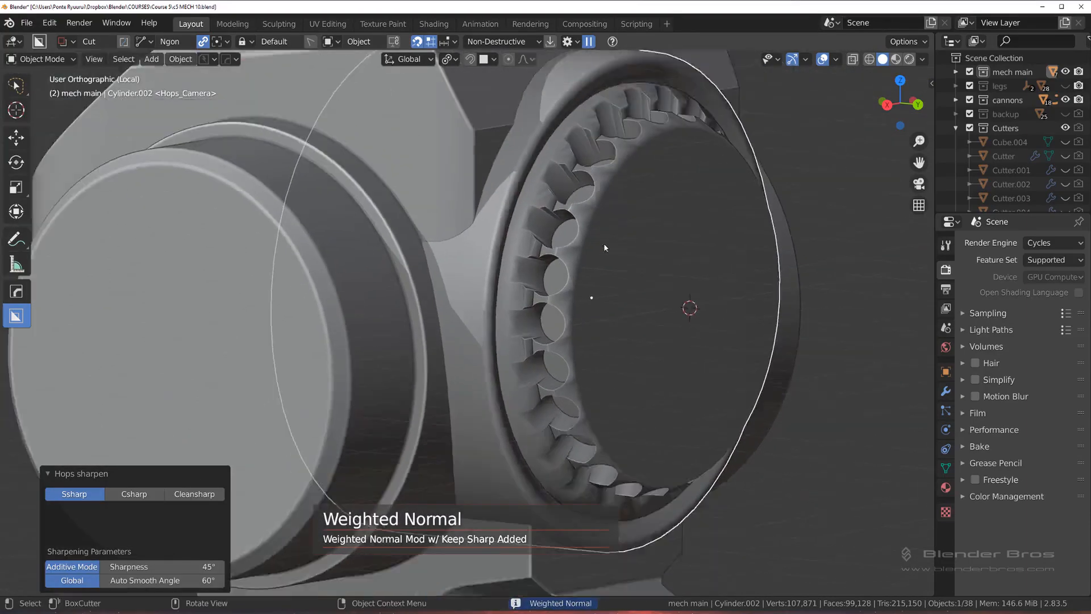
pyautogui.scroll(-2, 604, 244)
pyautogui.moveTo(604, 245); pyautogui.dragTo(610, 242, button='middle')
pyautogui.scroll(1, 604, 236)
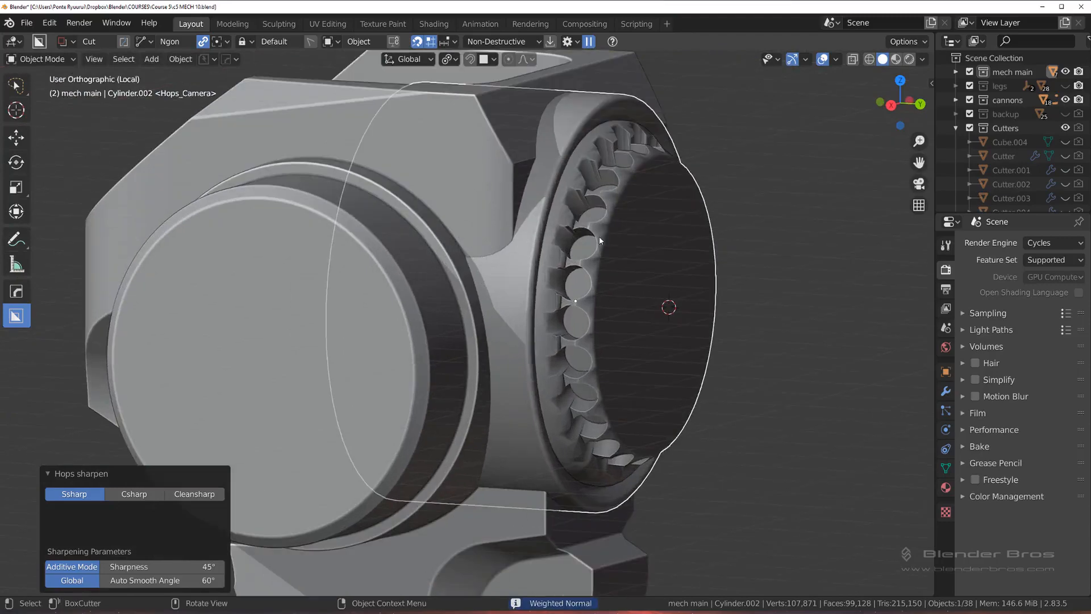
pyautogui.press('q')
pyautogui.click(600, 237)
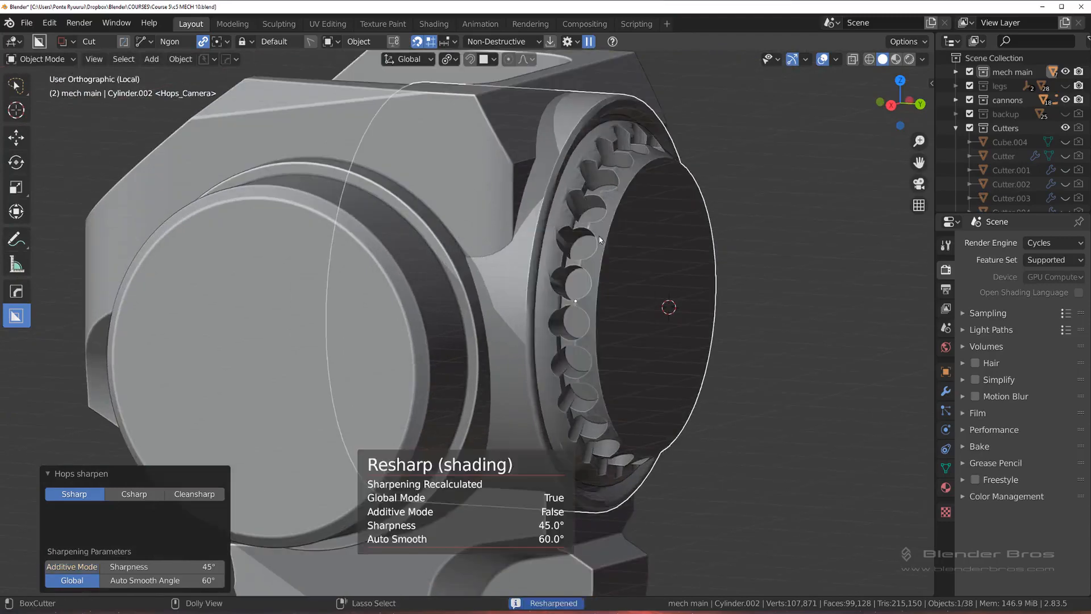
# Step: Examine the shading and mesh edges around the hose sockets on the rear cylinder
pyautogui.scroll(5, 600, 244)
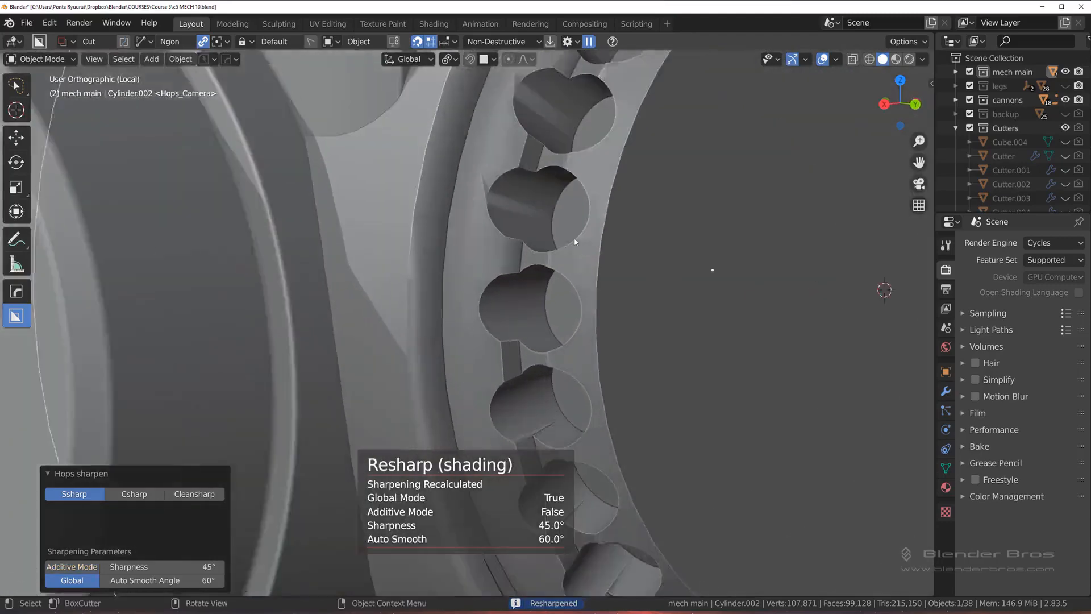
pyautogui.keyDown('shift'); pyautogui.moveTo(574, 242); pyautogui.dragTo(561, 297, button='middle'); pyautogui.keyUp('shift')
pyautogui.scroll(2, 529, 293)
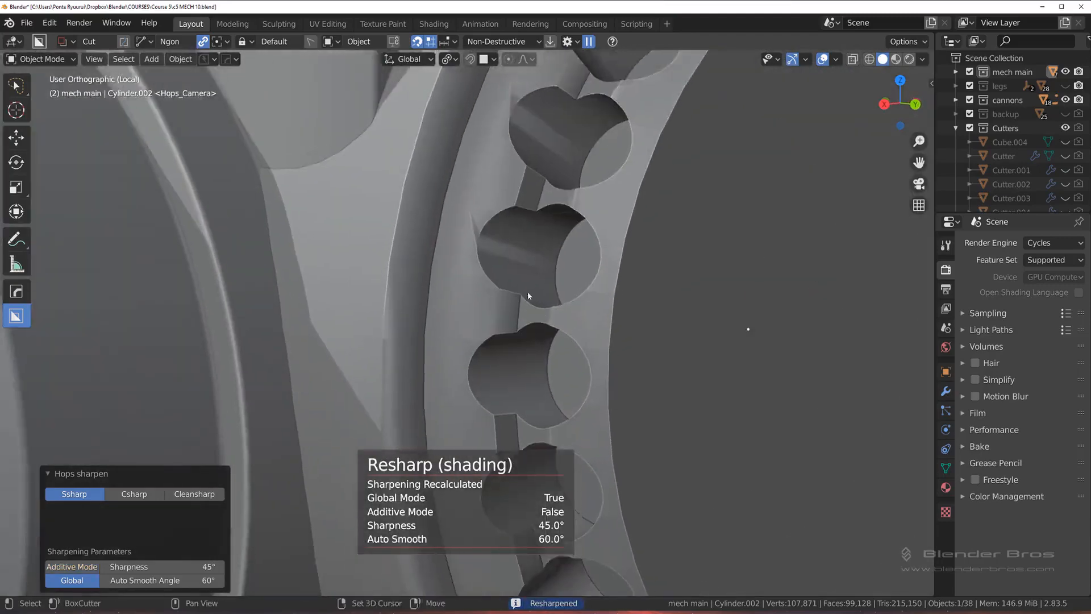
pyautogui.press('Tab')
pyautogui.click(510, 303)
pyautogui.press('Tab')
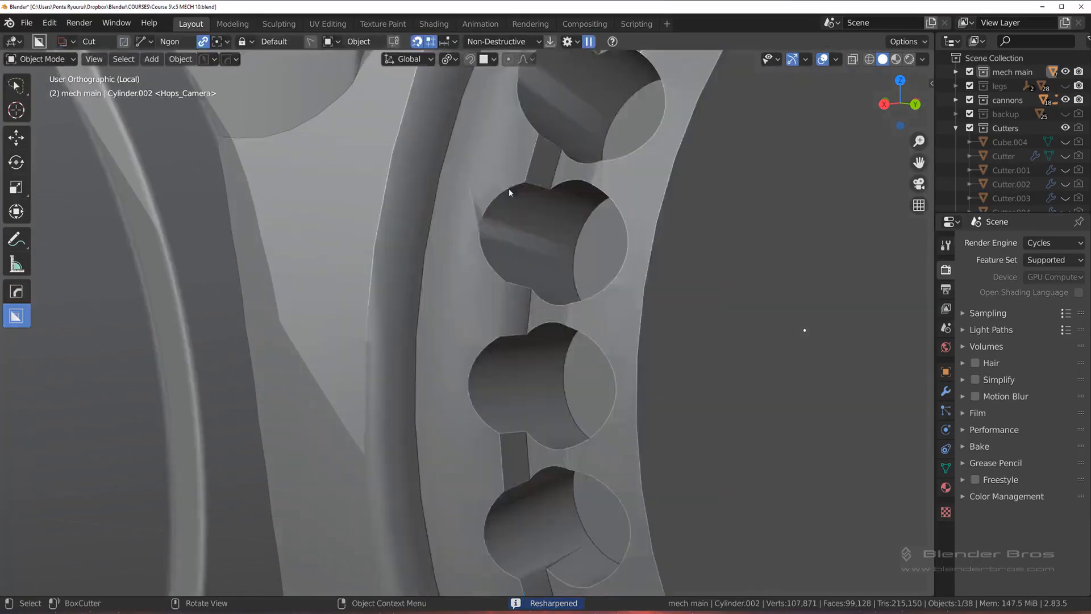
pyautogui.scroll(-7, 511, 210)
pyautogui.scroll(2, 518, 253)
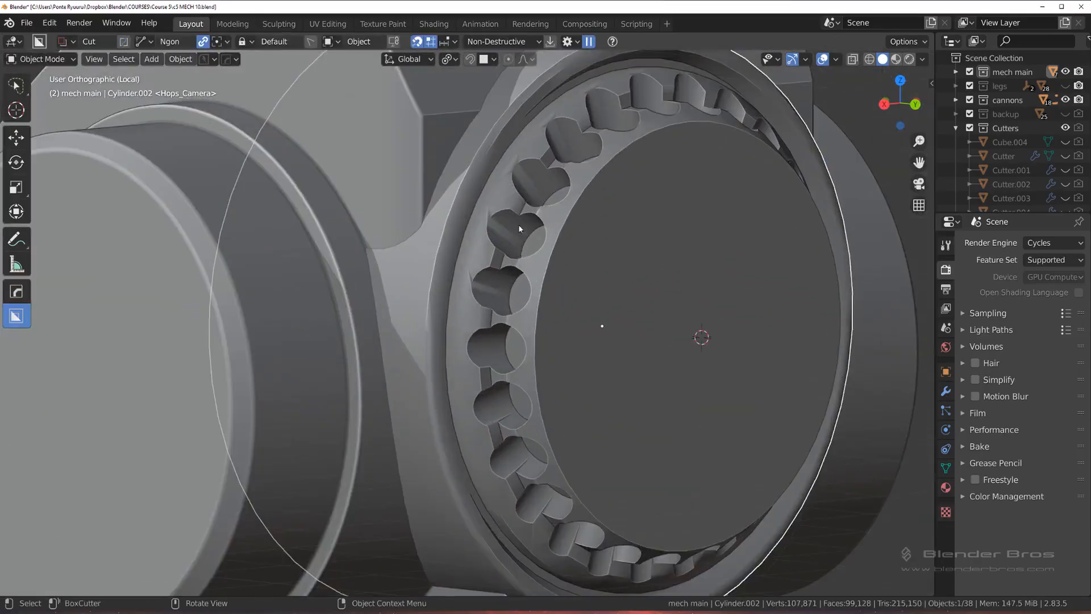
# Step: Save the project as the new version c5 MECH 11 with PowerSave
pyautogui.scroll(-2, 534, 260)
pyautogui.moveTo(534, 292); pyautogui.dragTo(554, 282, button='middle')
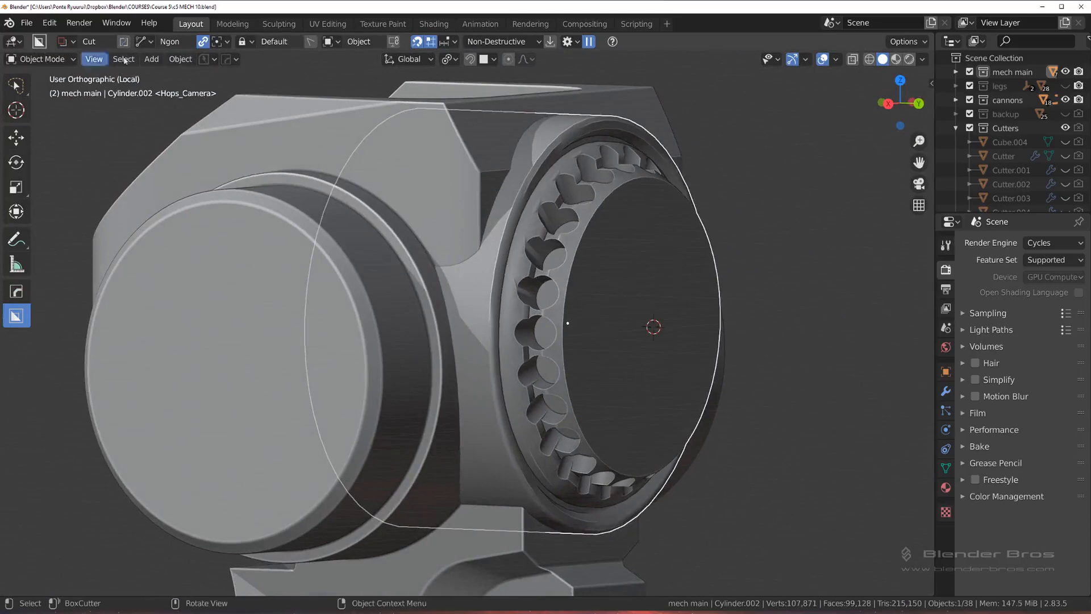
pyautogui.click(211, 60)
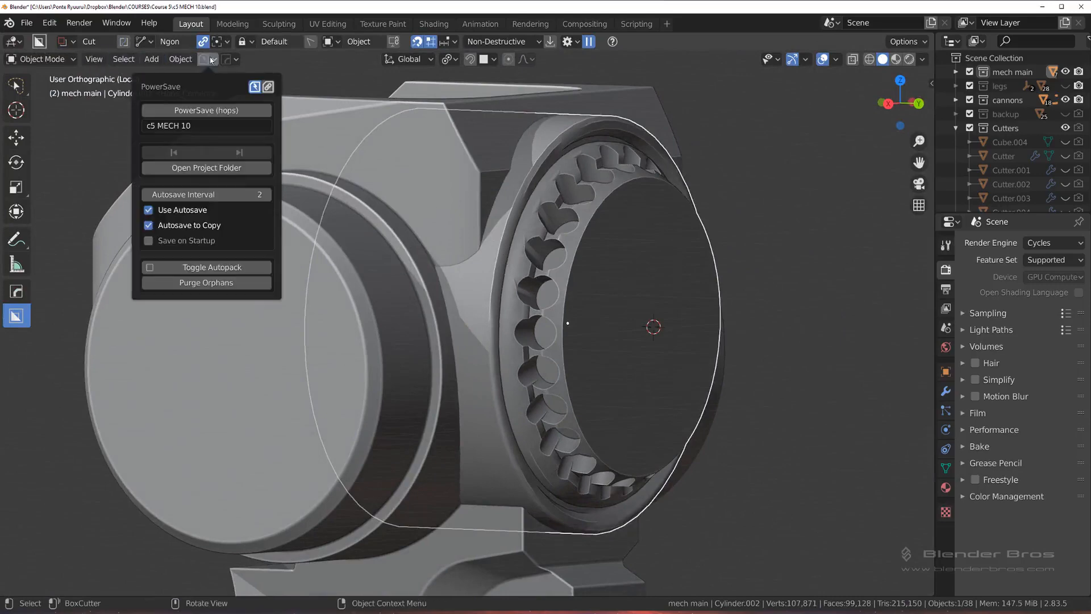
pyautogui.click(193, 109)
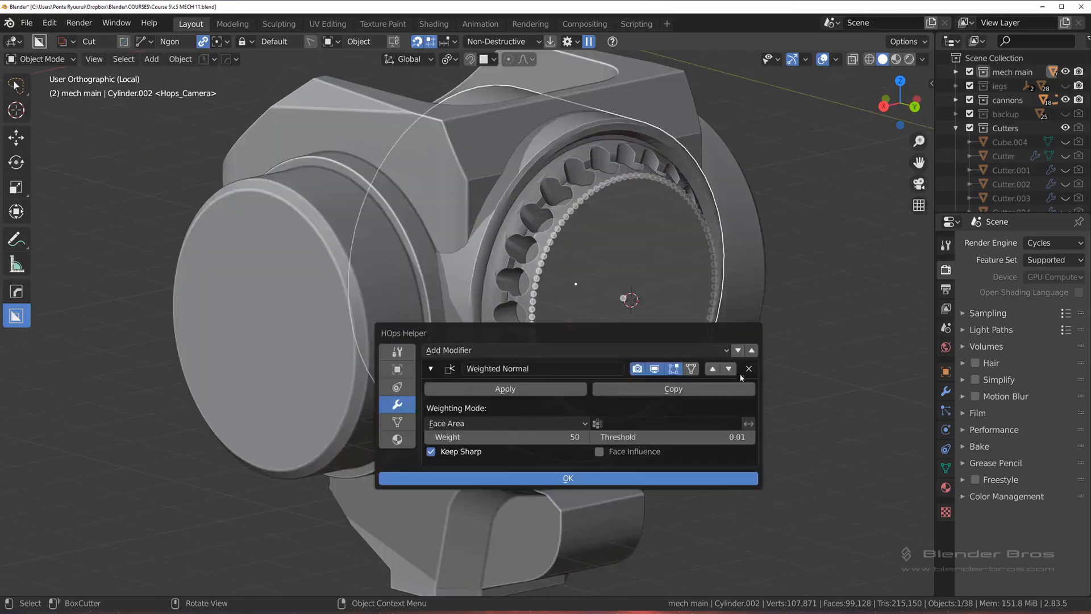
# Step: Check the rear cylinder's modifier stack and inspect its hose sockets where they meet the housing
pyautogui.click(748, 370)
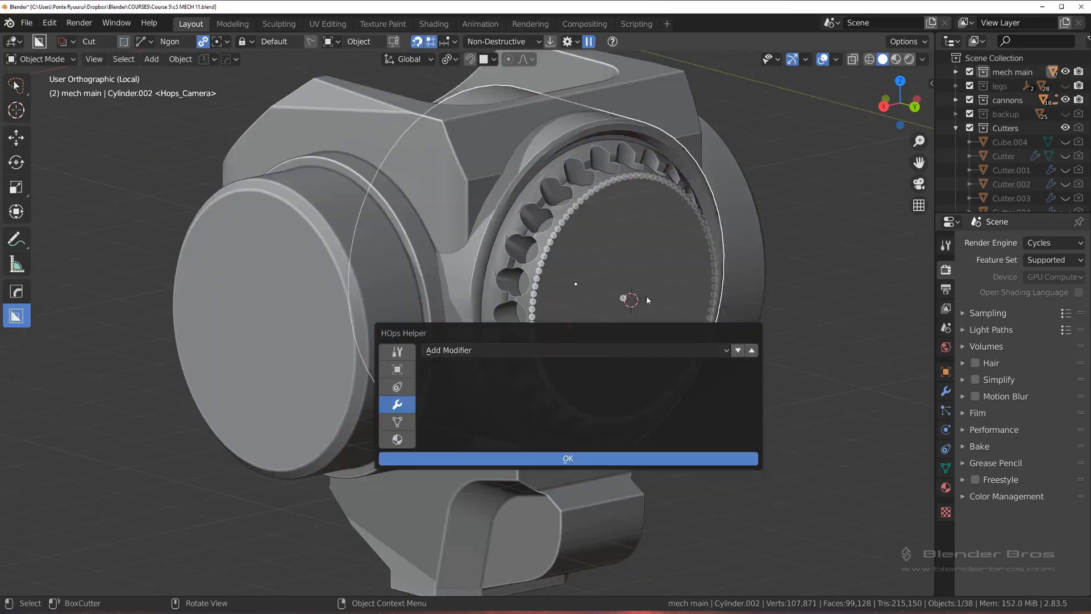
pyautogui.scroll(8, 633, 271)
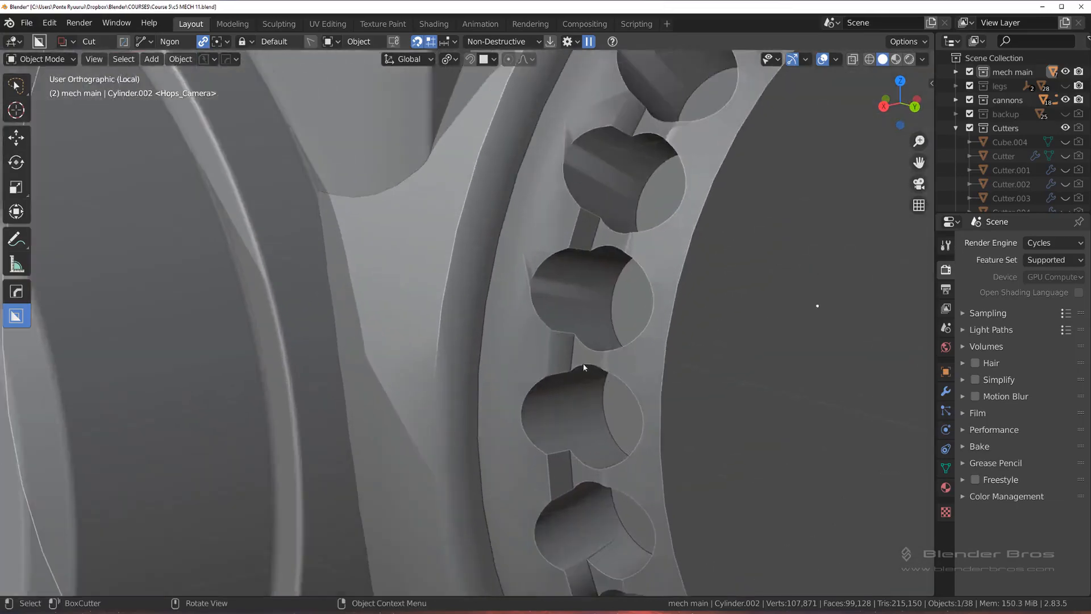
pyautogui.scroll(-6, 583, 367)
pyautogui.moveTo(560, 338); pyautogui.dragTo(564, 306, button='middle')
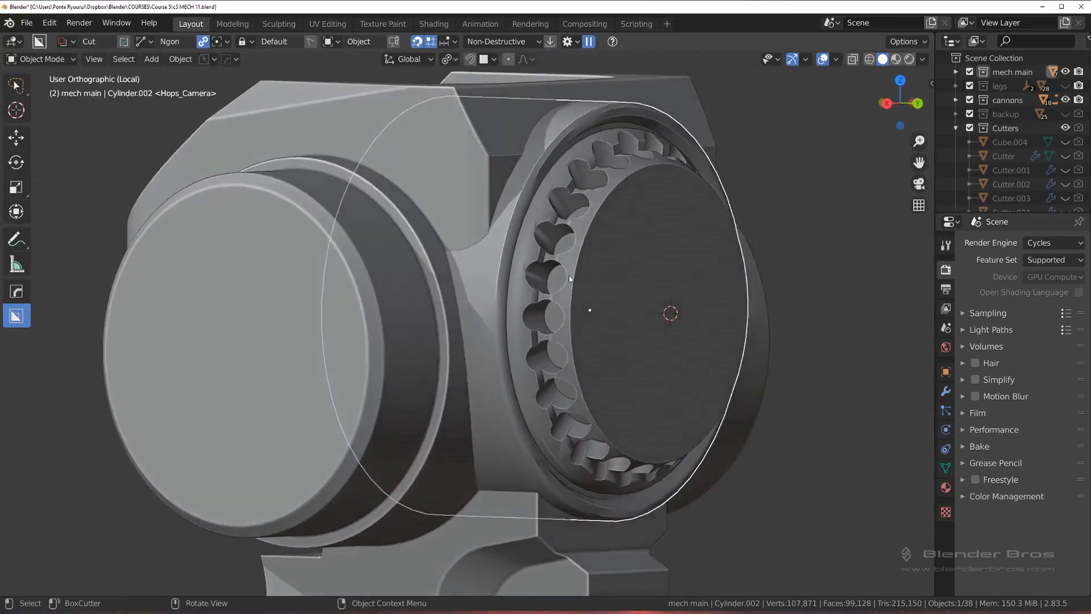
pyautogui.click(570, 280)
pyautogui.scroll(2, 575, 279)
pyautogui.click(578, 277)
pyautogui.scroll(-2, 568, 281)
pyautogui.keyDown('shift'); pyautogui.scroll(4, 505, 298); pyautogui.keyUp('shift')
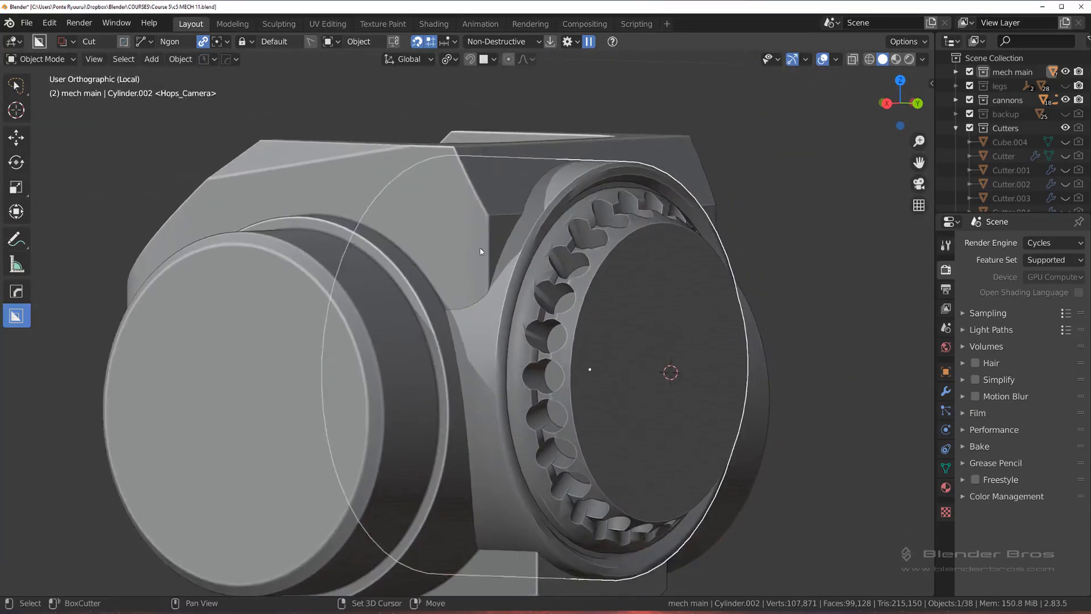
# Step: Join the rear cylinder to the housing with a nondestructive HOps Union boolean, and hide the separate cylinder
pyautogui.press('q')
pyautogui.moveTo(446, 246)
pyautogui.click(560, 280)
pyautogui.scroll(2, 550, 298)
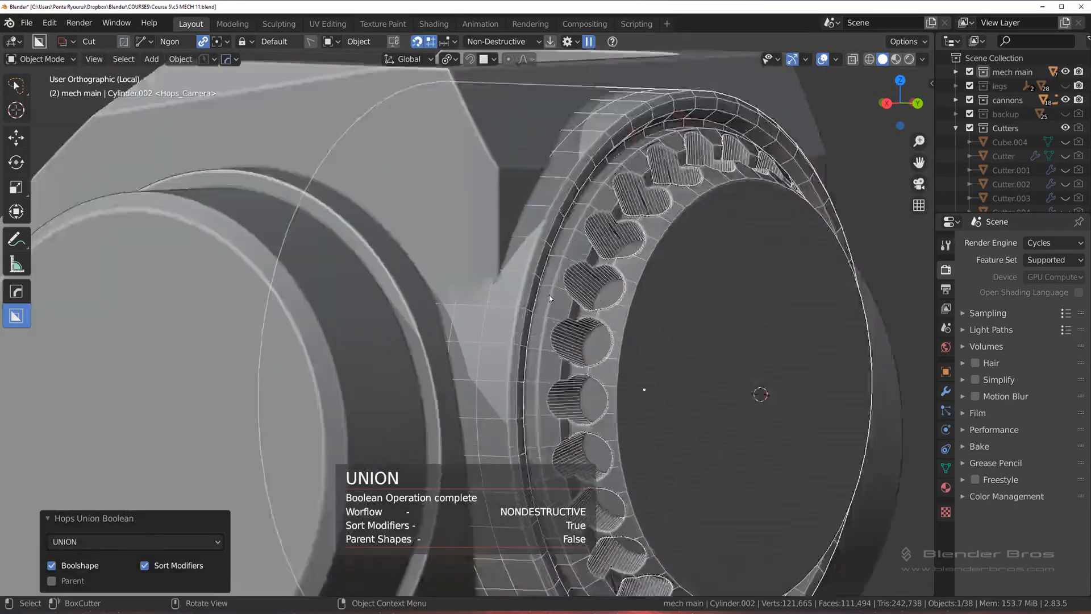
pyautogui.scroll(3, 551, 295)
pyautogui.press('h')
pyautogui.moveTo(577, 303)
pyautogui.mouseDown(button='middle')
pyautogui.moveTo(569, 334)
pyautogui.moveTo(503, 307)
pyautogui.moveTo(529, 312)
pyautogui.moveTo(519, 352)
pyautogui.mouseUp(button='middle')
pyautogui.scroll(4, 519, 351)
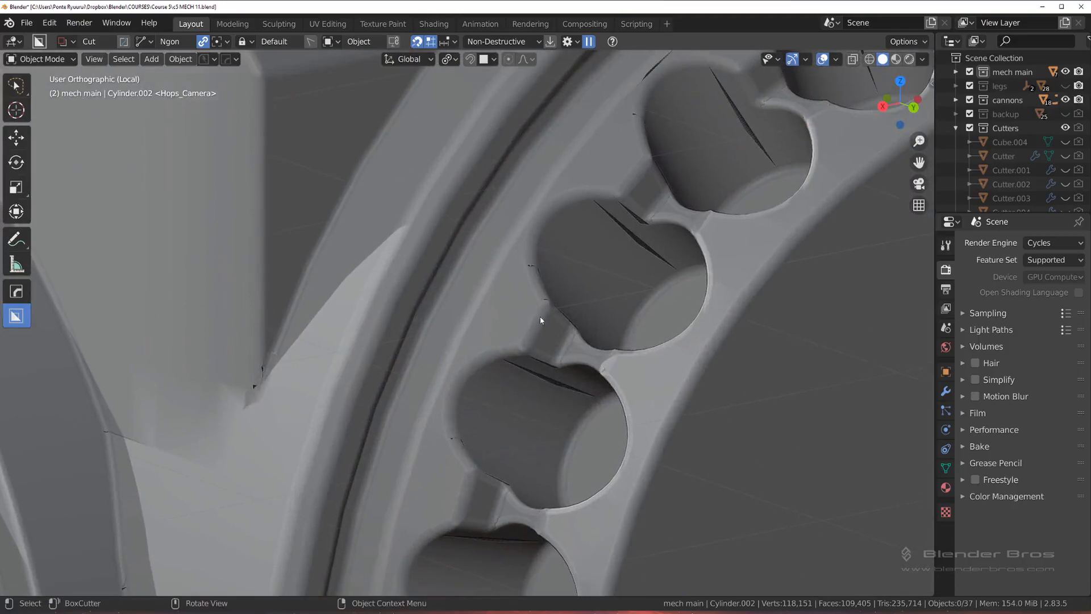
# Step: Narrow the bevel on the merged housing with the HOps Bevel adjustment
pyautogui.click(541, 317)
pyautogui.press('q')
pyautogui.click(538, 329)
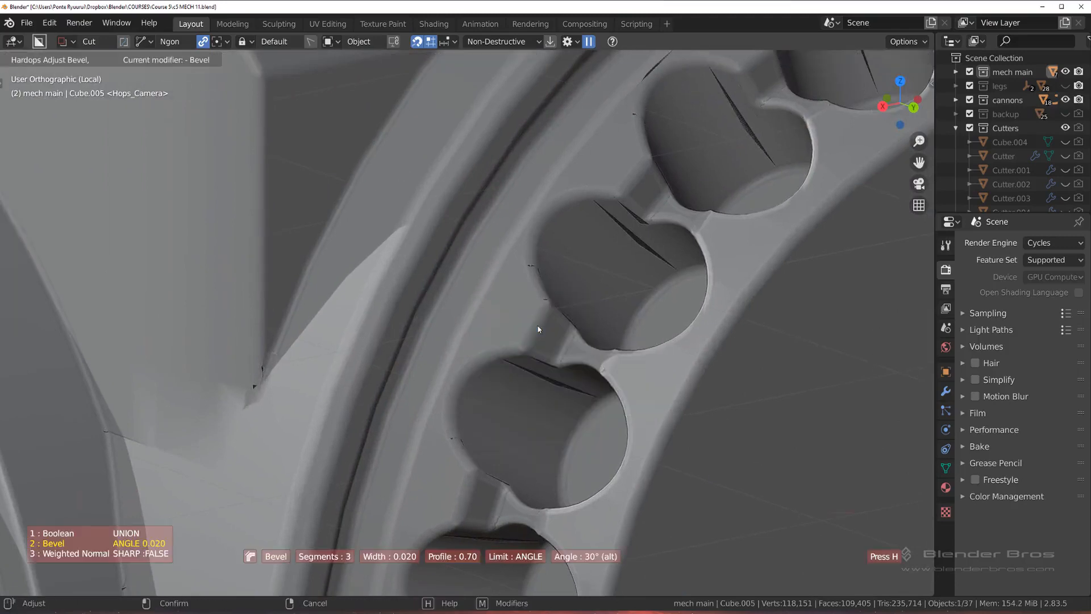
pyautogui.click(546, 327)
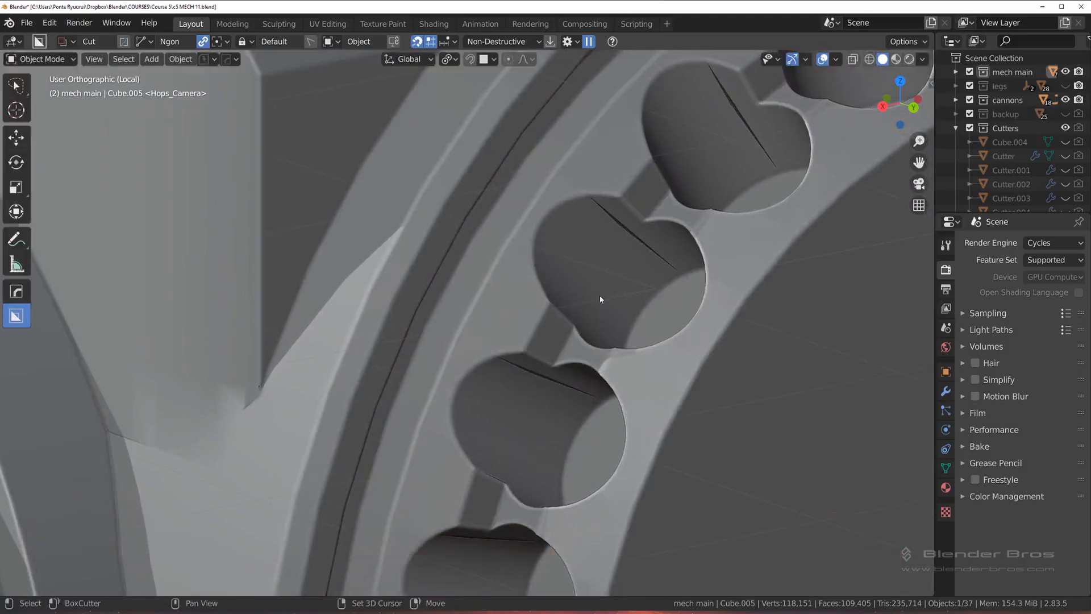
# Step: Apply the housing's union boolean with HOps Smart Apply, leaving its bevel and weighted normal modifiers live
pyautogui.keyDown('shift'); pyautogui.moveTo(599, 295); pyautogui.dragTo(539, 331, button='middle'); pyautogui.keyUp('shift')
pyautogui.keyDown('shift'); pyautogui.moveTo(210, 391); pyautogui.dragTo(500, 281, button='middle'); pyautogui.keyUp('shift')
pyautogui.scroll(1, 500, 282)
pyautogui.press('Tab')
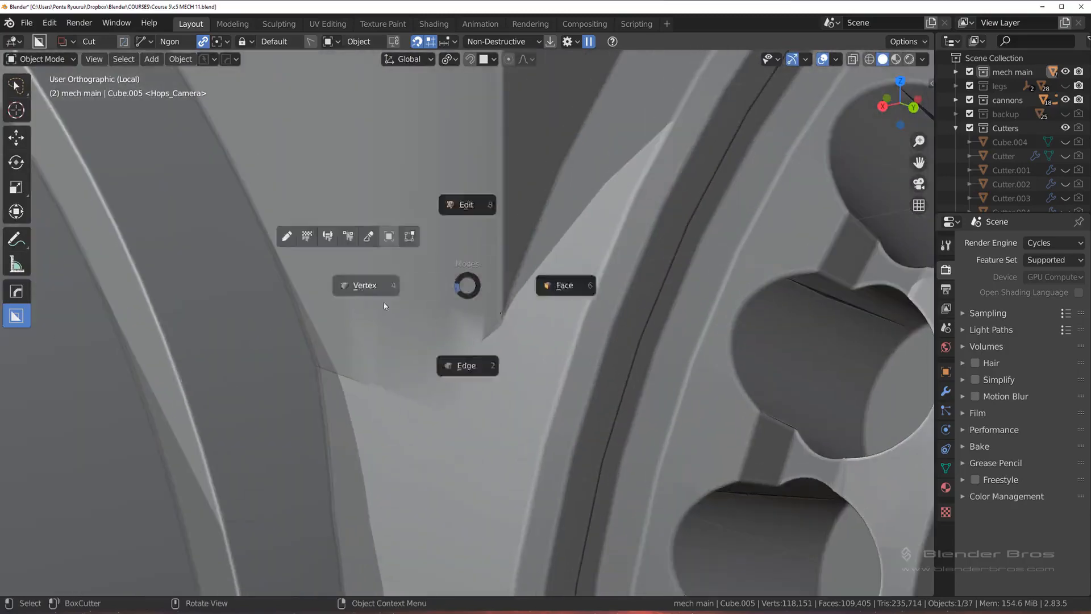
pyautogui.click(382, 302)
pyautogui.press('Tab')
pyautogui.scroll(-3, 490, 256)
pyautogui.press('q')
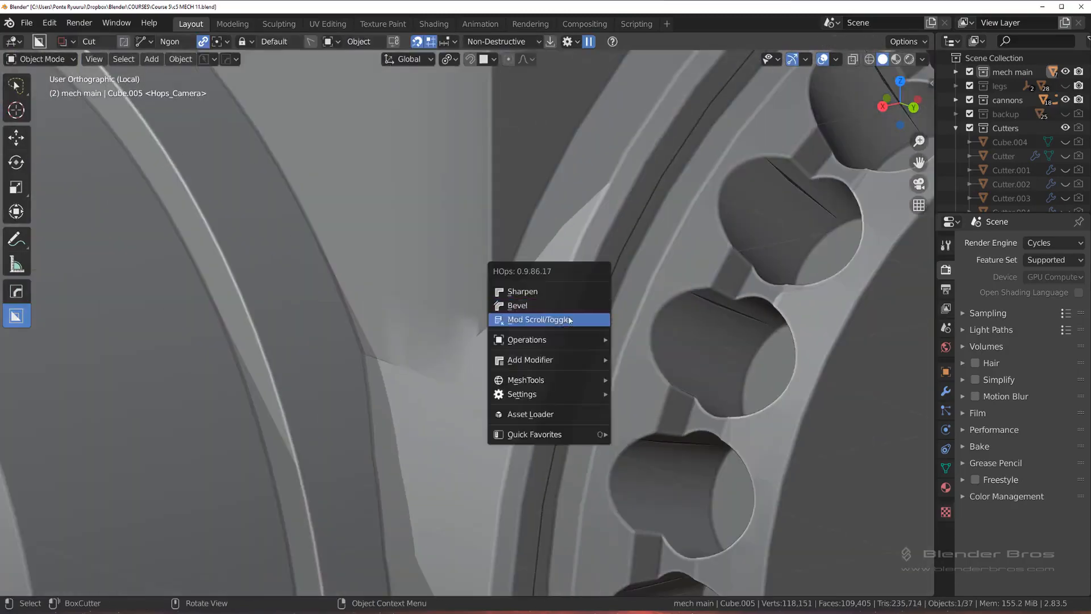
pyautogui.moveTo(594, 338)
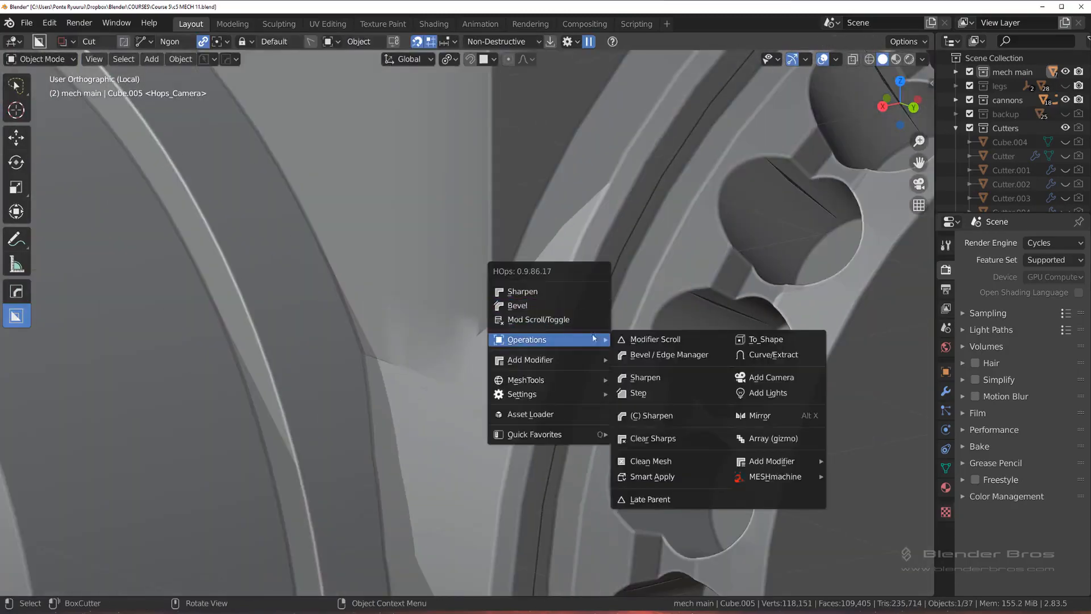
pyautogui.click(672, 474)
# Step: Merge the doubled vertices at the right end of the seam between cylinder and housing onto the last selected vertex
pyautogui.press('Tab')
pyautogui.click(398, 351)
pyautogui.moveTo(514, 327); pyautogui.dragTo(507, 278, button='middle')
pyautogui.scroll(2, 542, 318)
pyautogui.click(545, 306)
pyautogui.keyDown('shift'); pyautogui.click(545, 315); pyautogui.keyUp('shift')
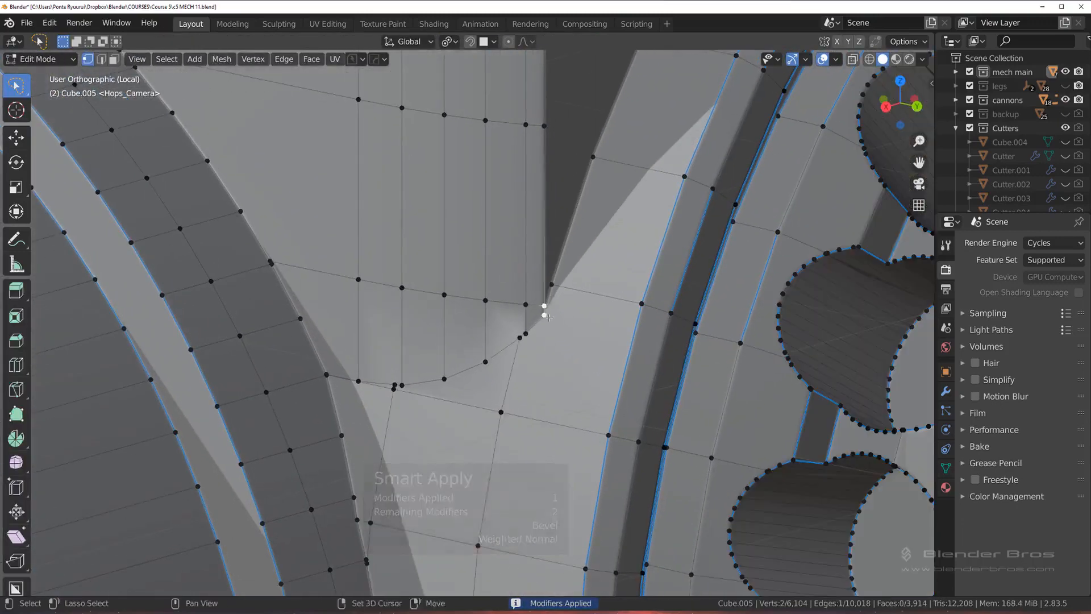
pyautogui.press('1')
pyautogui.click(526, 334)
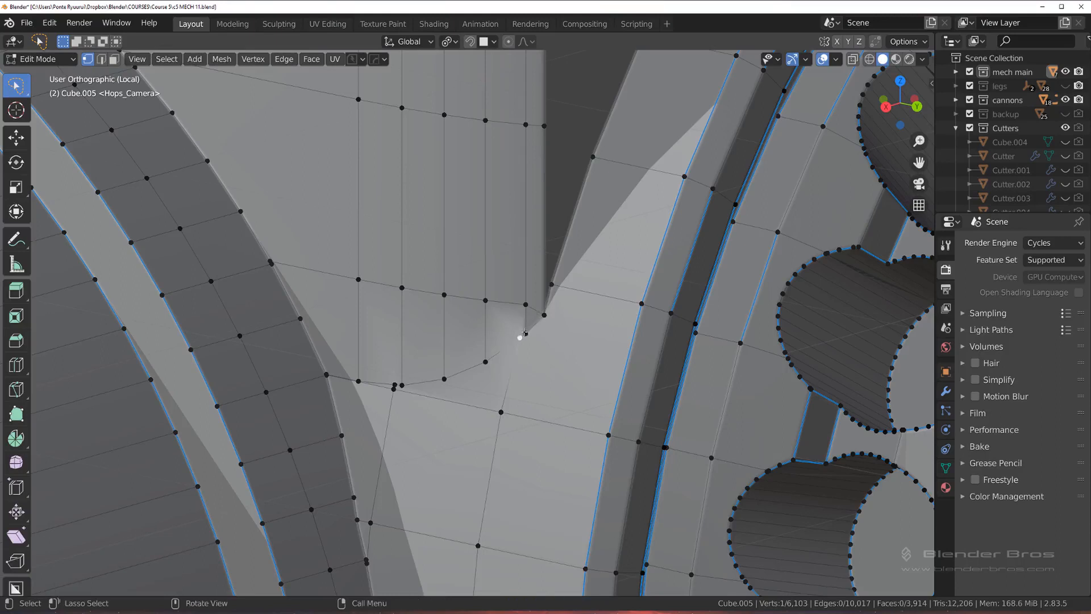
pyautogui.keyDown('shift'); pyautogui.click(525, 334); pyautogui.keyUp('shift')
pyautogui.press('1')
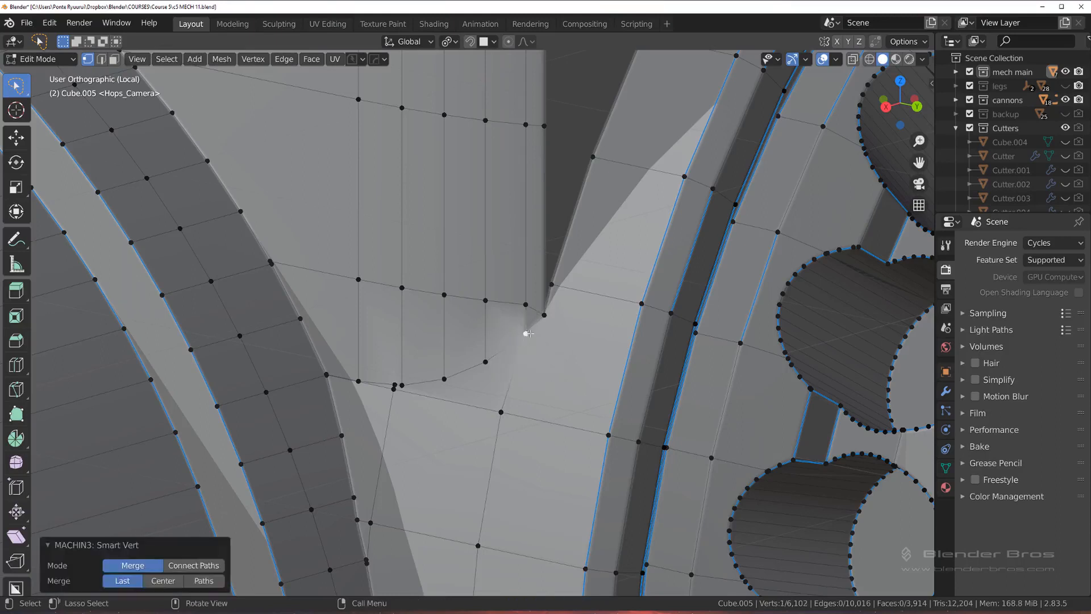
# Step: Slide the cylinder vertex beside the doubled pair at the seam's low point along the seam by a factor of 0.159
pyautogui.click(394, 388)
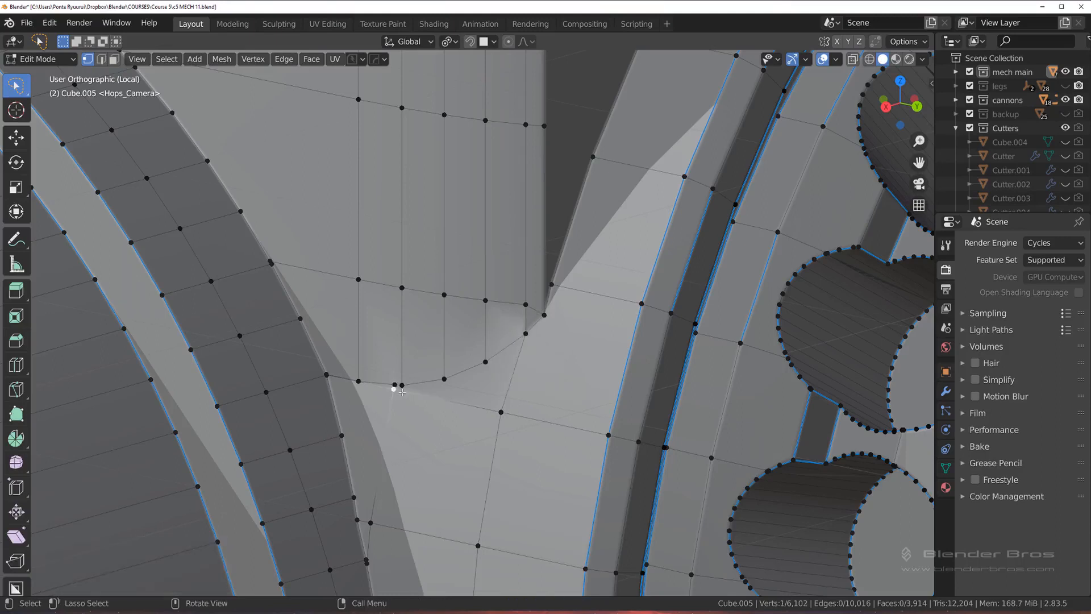
pyautogui.moveTo(433, 397); pyautogui.dragTo(451, 384, button='middle')
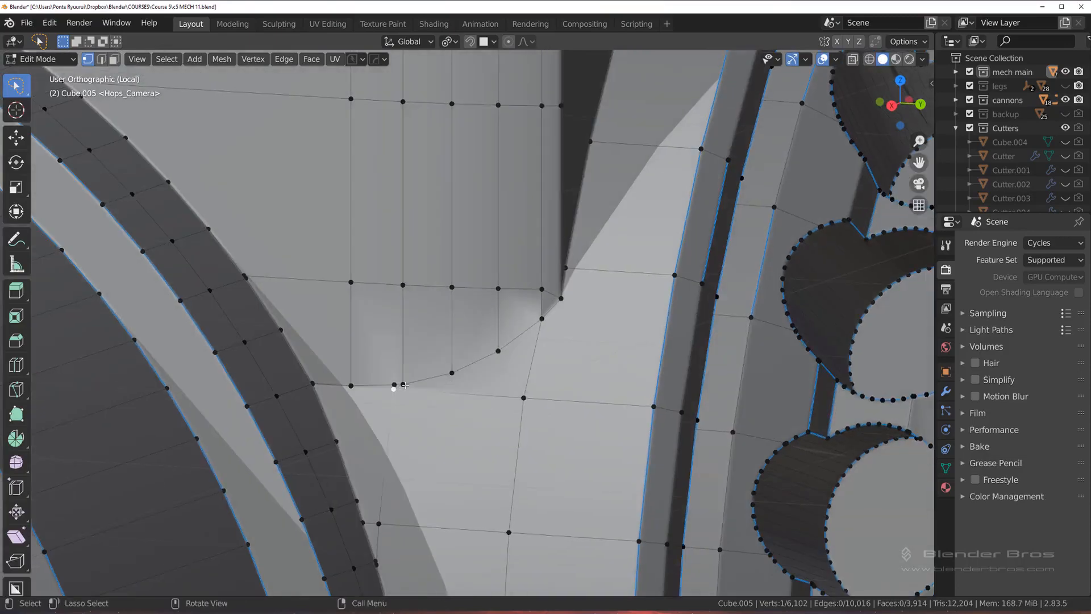
pyautogui.press('1')
pyautogui.hotkey('ctrl', 'z')
pyautogui.hotkey('shift', 'v')
pyautogui.click(409, 391)
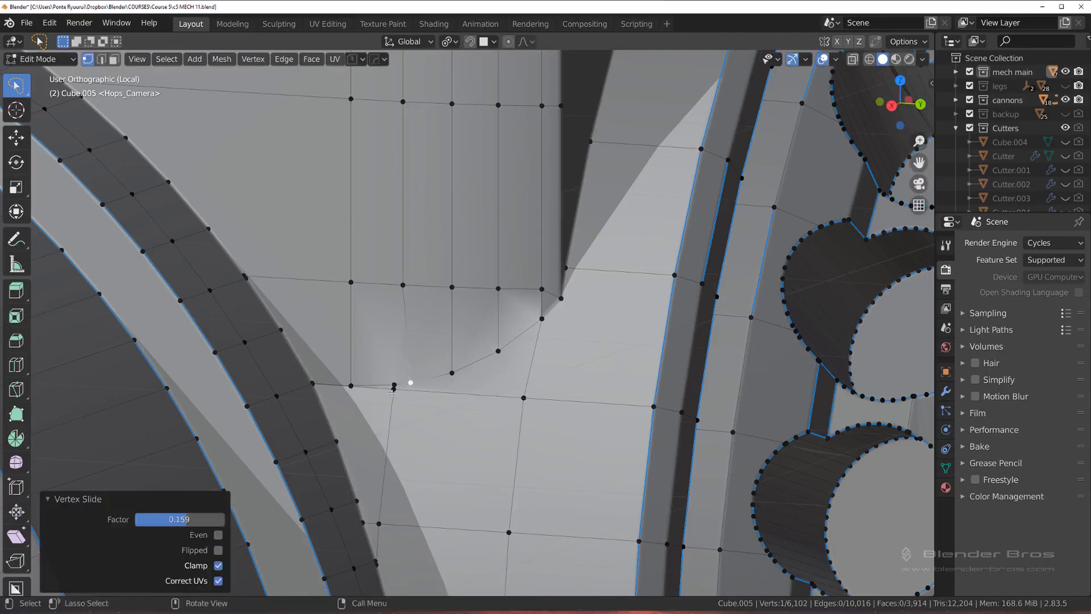
# Step: Merge the doubled vertices at the seam's low point and those where the seam meets the round rim
pyautogui.keyDown('shift'); pyautogui.click(393, 386); pyautogui.keyUp('shift')
pyautogui.press('1')
pyautogui.press('2')
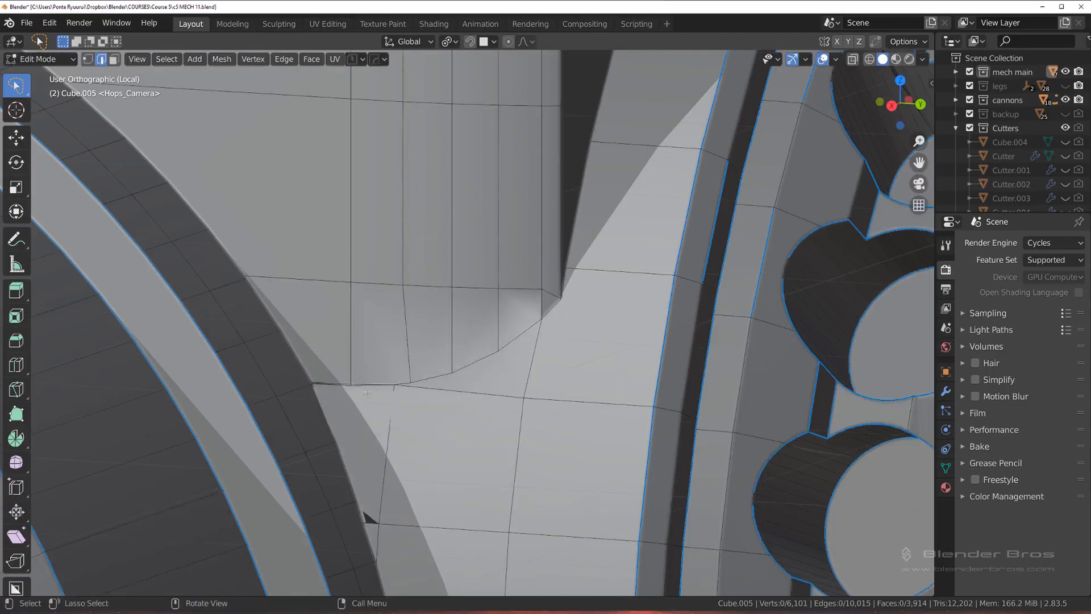
pyautogui.press('1')
pyautogui.scroll(2, 273, 401)
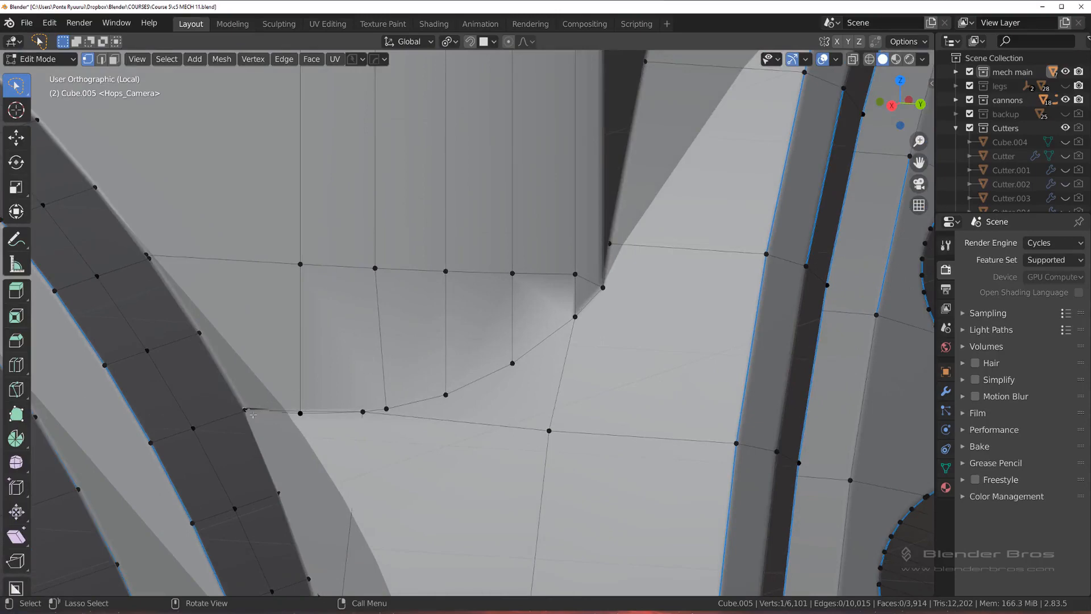
pyautogui.press('1')
pyautogui.scroll(-3, 285, 415)
pyautogui.scroll(2, 314, 412)
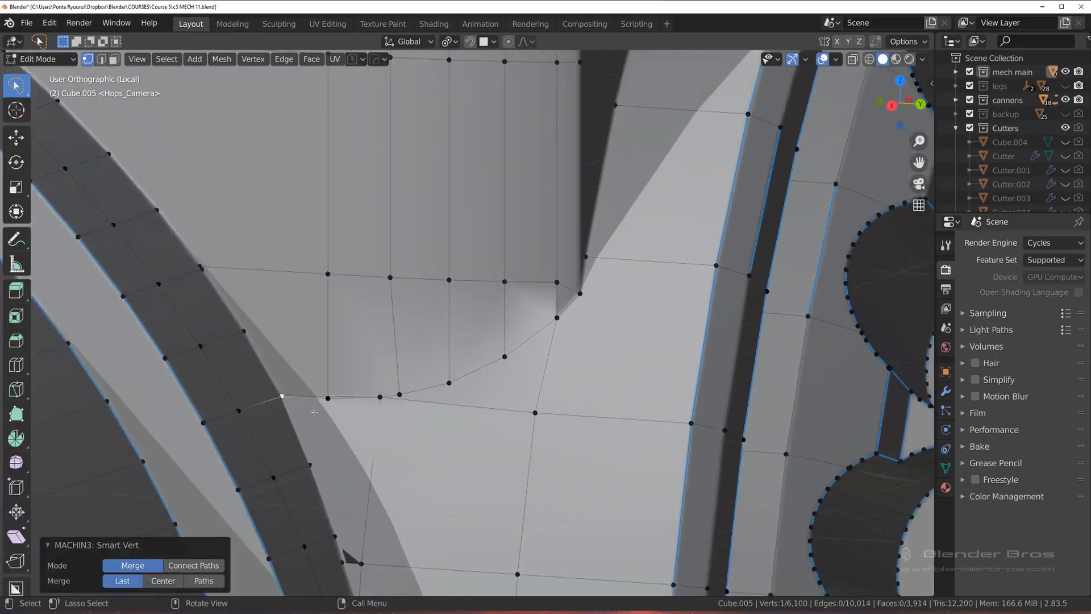
# Step: Dissolve the redundant edge along the lower part of the seam near the round rim
pyautogui.scroll(5, 332, 400)
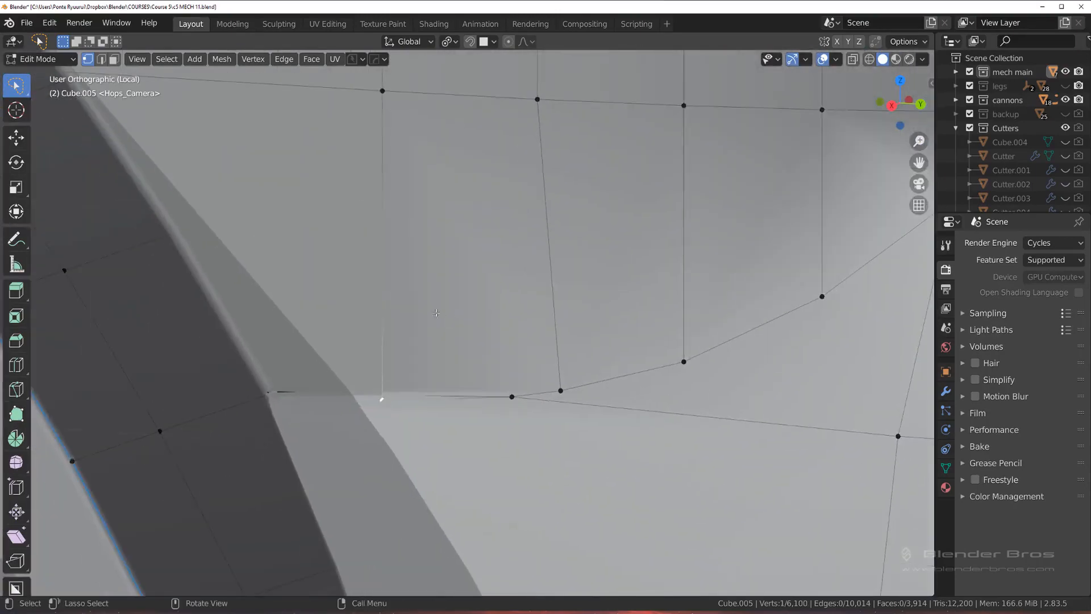
pyautogui.press('2')
pyautogui.press('x')
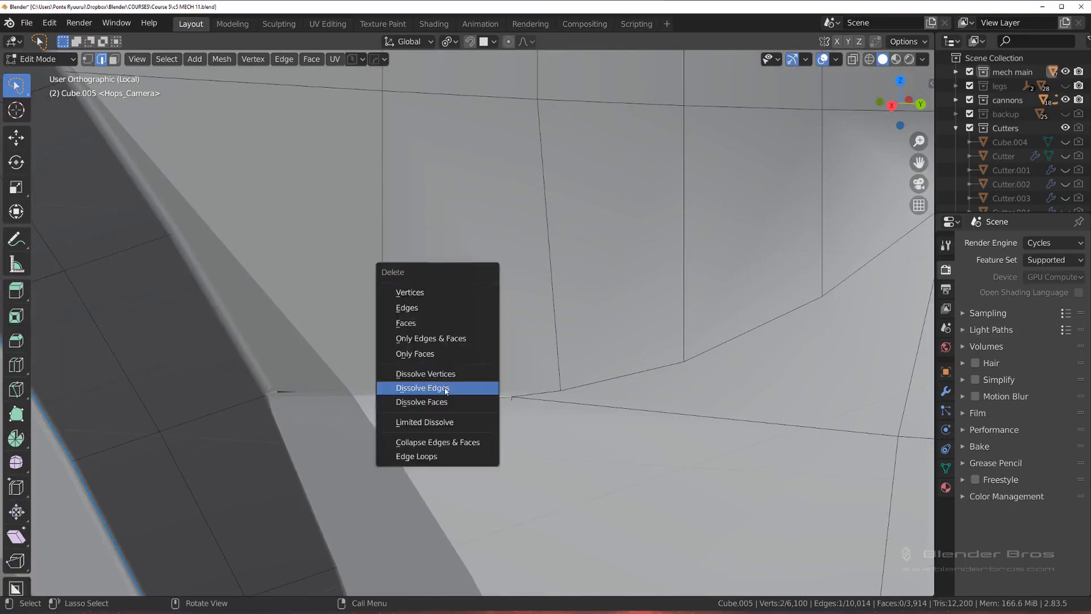
pyautogui.click(446, 390)
pyautogui.scroll(-3, 441, 375)
pyautogui.press('1')
pyautogui.press('2')
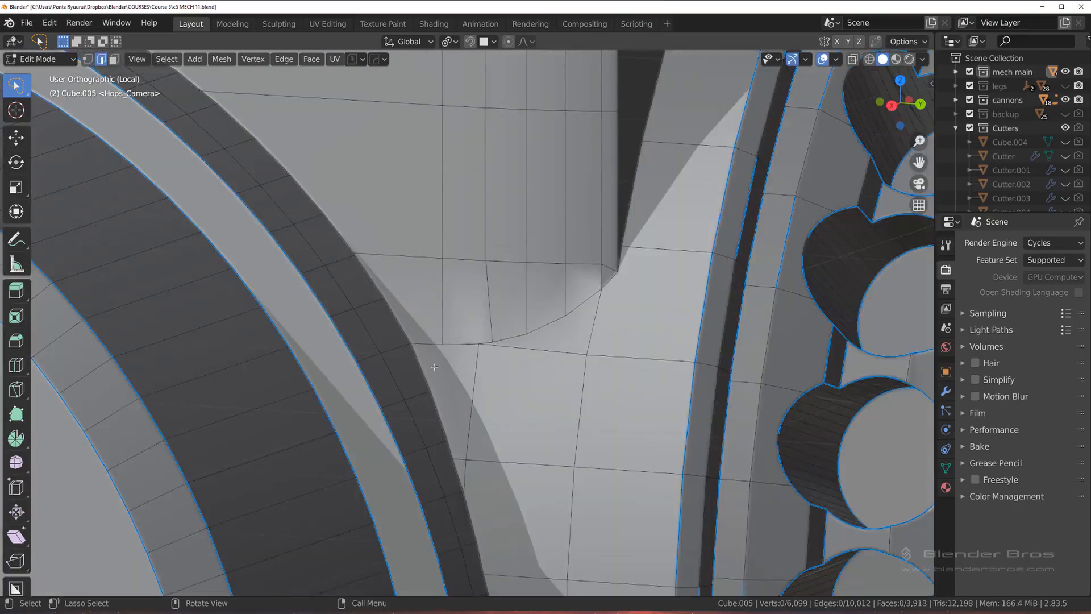
# Step: Select the seam edges between cylinder and housing as a shortest path and mark them with HOps Mark
pyautogui.keyDown('ctrl'); pyautogui.click(619, 279); pyautogui.keyUp('ctrl')
pyautogui.press('q')
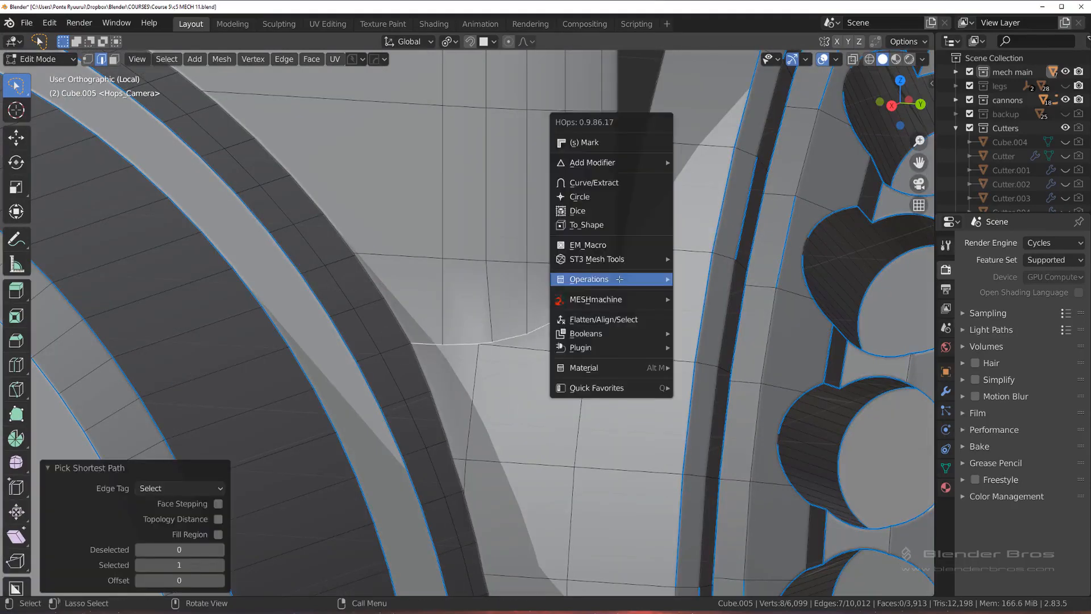
pyautogui.click(612, 151)
pyautogui.moveTo(617, 170); pyautogui.dragTo(615, 321, button='middle')
pyautogui.scroll(2, 632, 231)
pyautogui.press('1')
pyautogui.press('Tab')
# Step: Try dissolving the horizontal row of edges just above the seam on the cylinder, and undo it
pyautogui.click(616, 323)
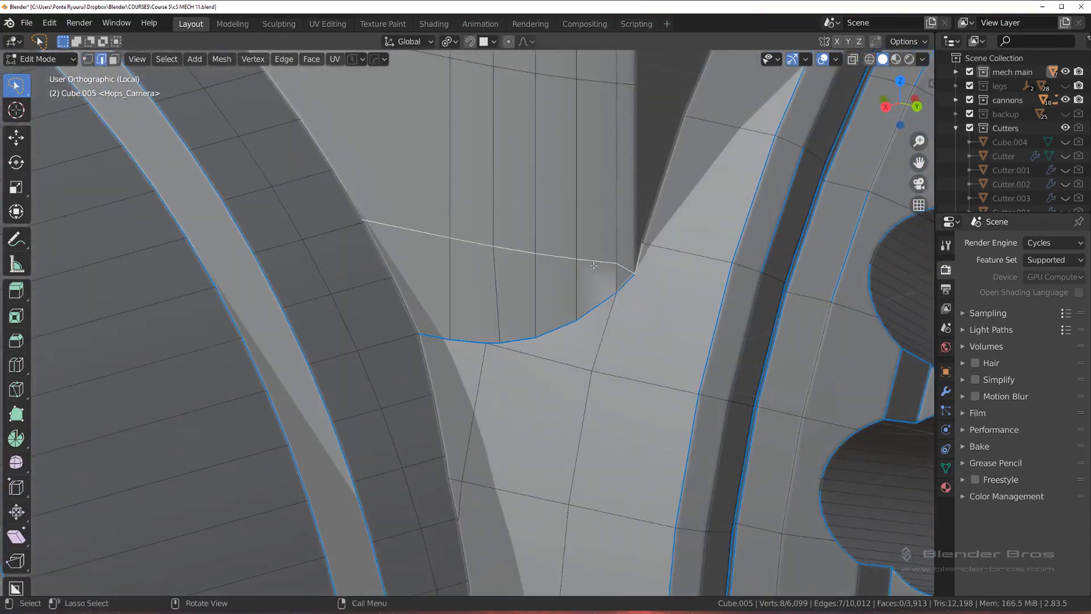
pyautogui.keyDown('ctrl'); pyautogui.click(407, 228); pyautogui.keyUp('ctrl')
pyautogui.press('x')
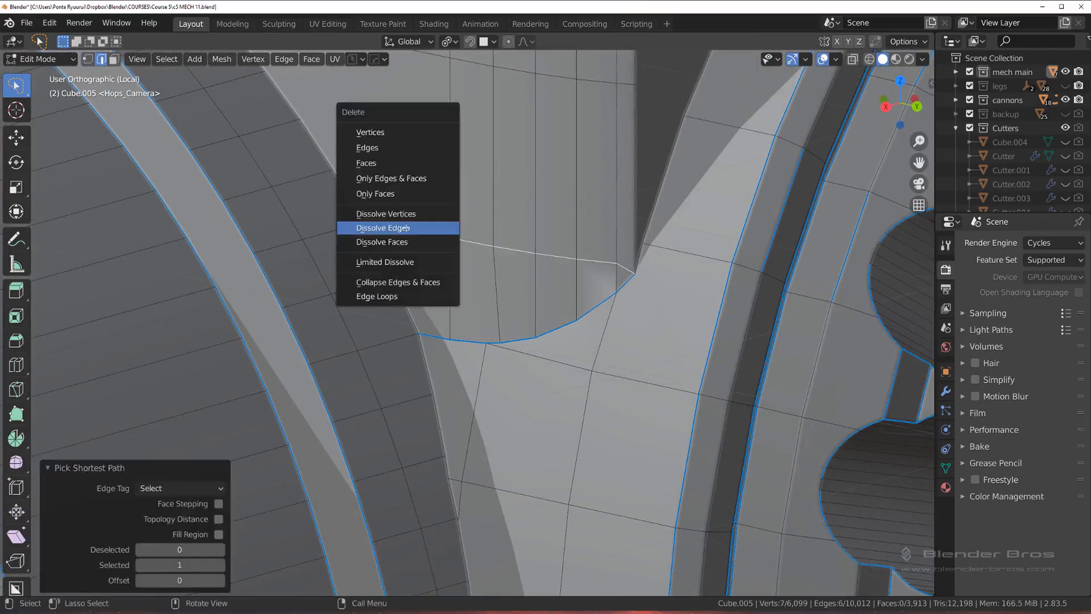
pyautogui.click(407, 230)
pyautogui.moveTo(408, 230); pyautogui.dragTo(541, 247, button='middle')
pyautogui.scroll(2, 541, 247)
pyautogui.hotkey('ctrl', 'z')
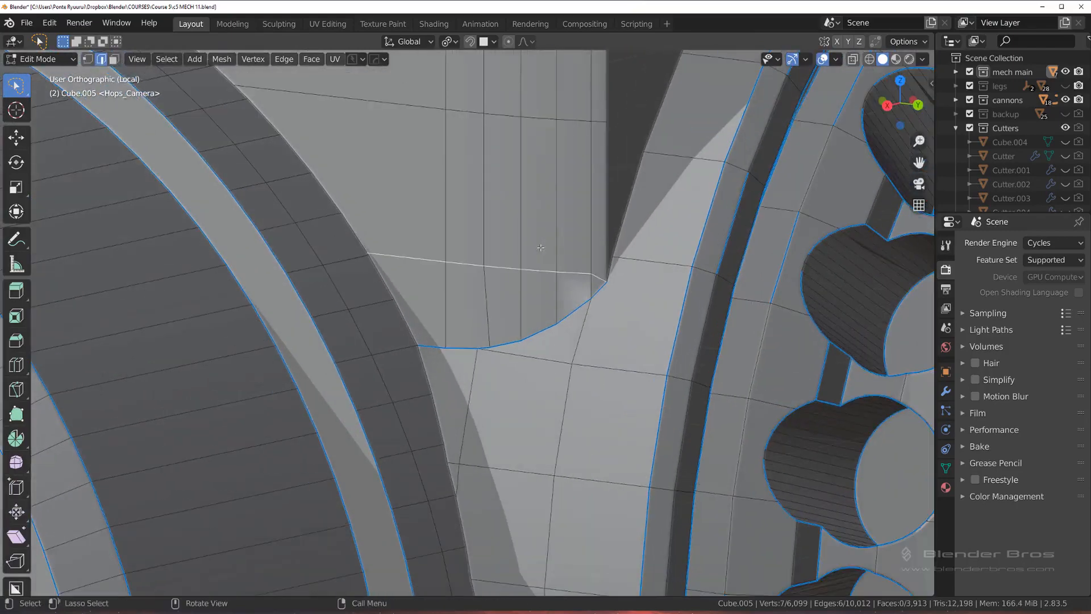
# Step: Try sliding the horizontal row of edges on the cylinder down toward the seam
pyautogui.press('g')
pyautogui.press('g')
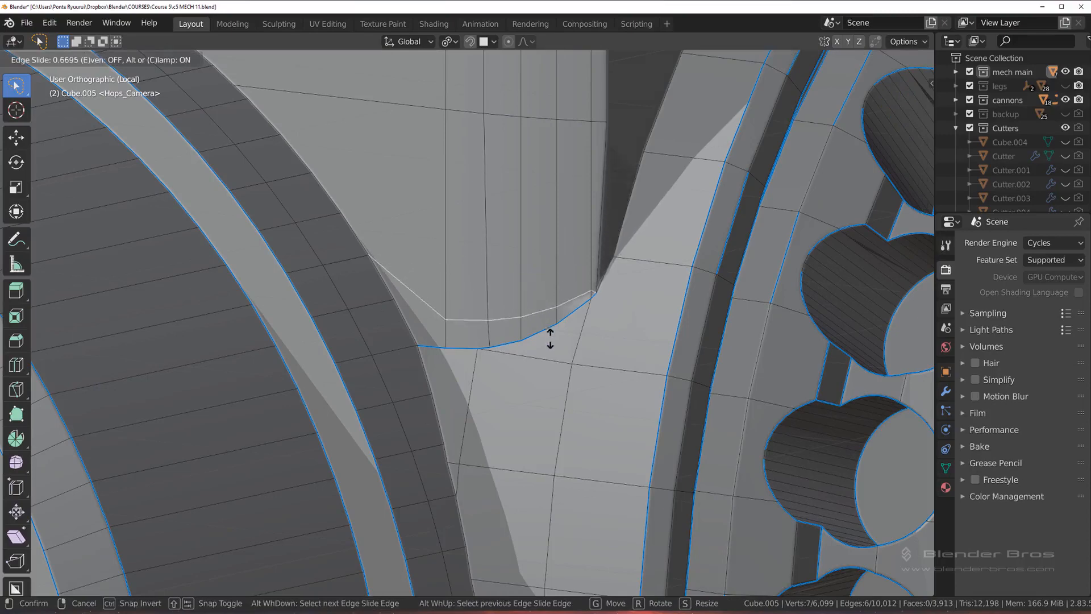
pyautogui.click(567, 345)
pyautogui.moveTo(567, 345); pyautogui.dragTo(646, 262, button='middle')
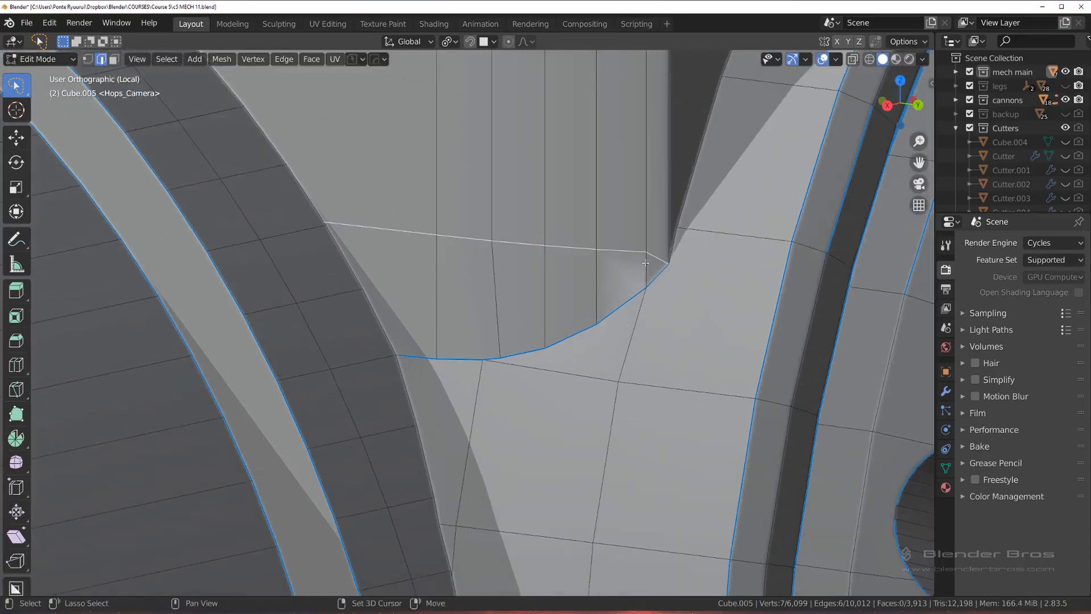
# Step: Reroute the edge row's right end to the next vertex up the housing corner, dissolve the old short edge, and save the file
pyautogui.keyDown('shift'); pyautogui.click(656, 259); pyautogui.keyUp('shift')
pyautogui.press('Tab')
pyautogui.click(565, 275)
pyautogui.click(647, 253)
pyautogui.keyDown('shift'); pyautogui.click(674, 234); pyautogui.keyUp('shift')
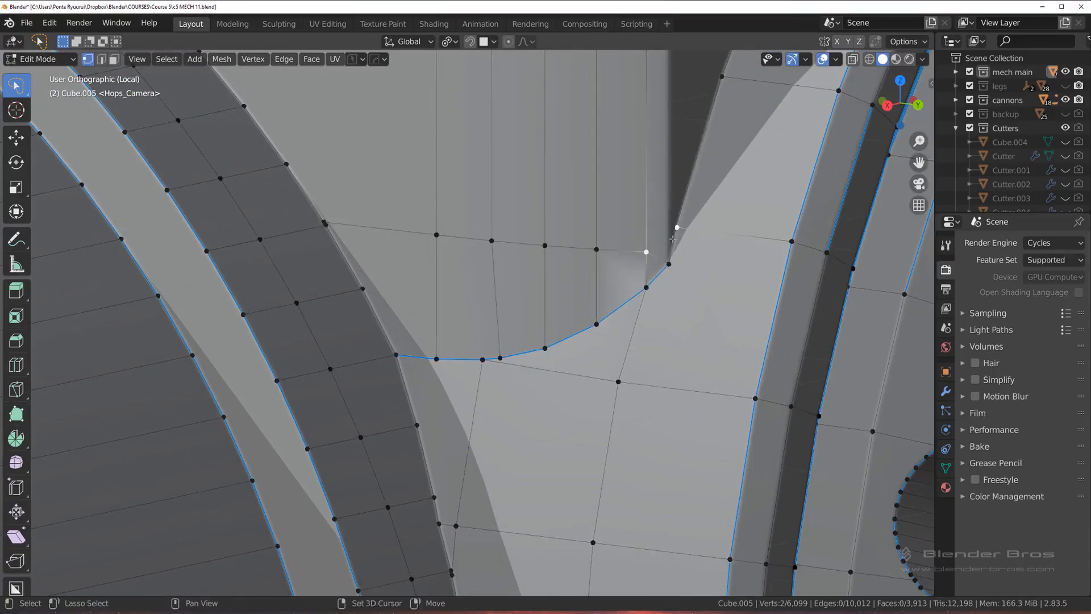
pyautogui.press('2')
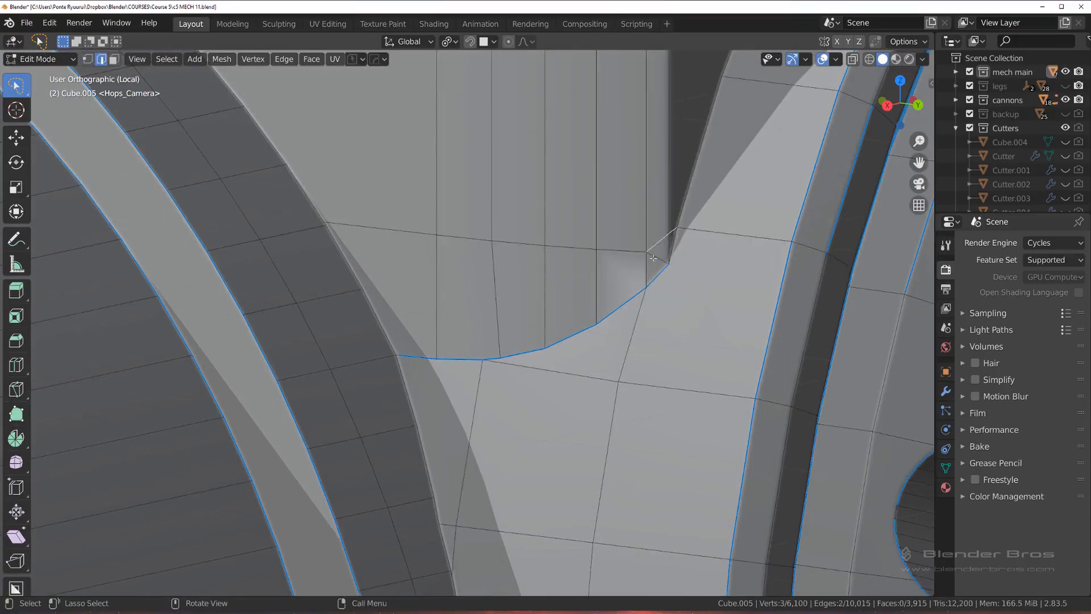
pyautogui.press('x')
pyautogui.click(656, 256)
pyautogui.moveTo(657, 256)
pyautogui.mouseDown(button='middle')
pyautogui.moveTo(604, 264)
pyautogui.moveTo(646, 252)
pyautogui.moveTo(650, 317)
pyautogui.moveTo(671, 296)
pyautogui.moveTo(647, 205)
pyautogui.moveTo(653, 248)
pyautogui.mouseUp(button='middle')
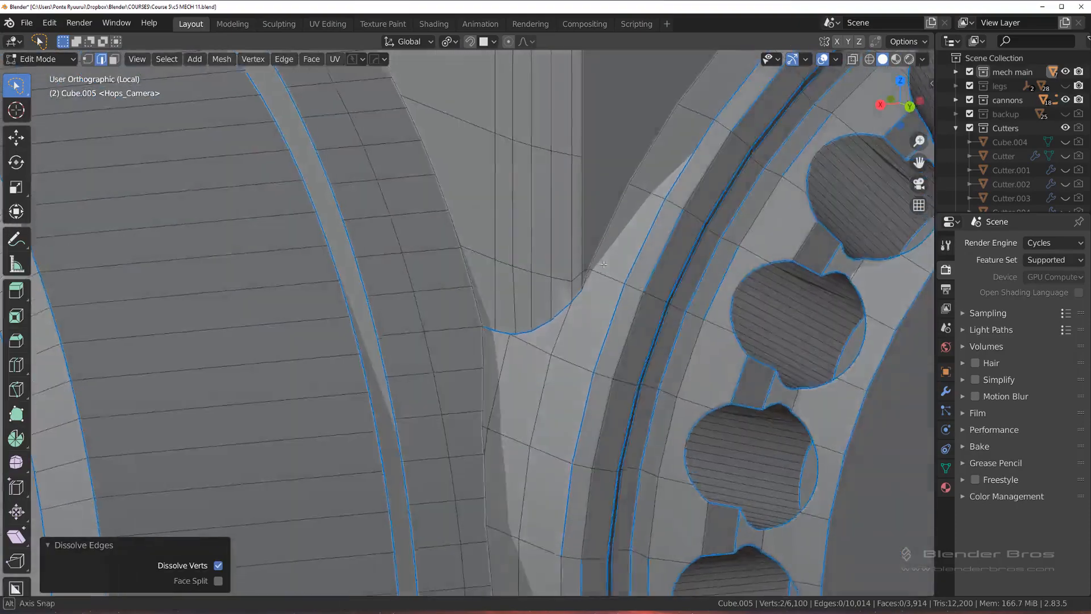
pyautogui.scroll(3, 604, 261)
pyautogui.hotkey('ctrl', 's')
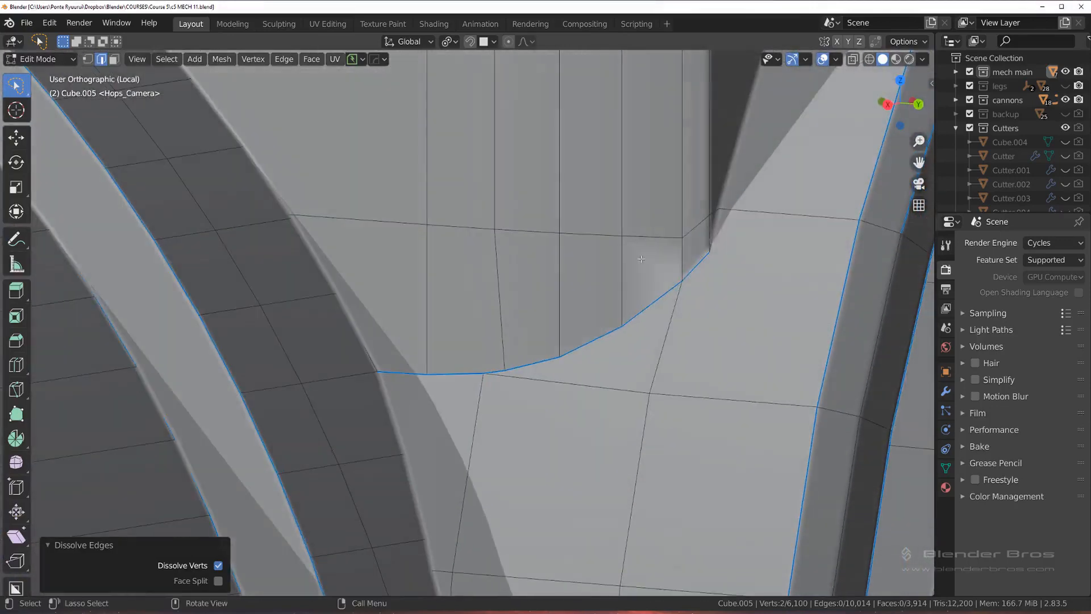
# Step: Slide the rerouted edge row down the cylinder close to the seam as a support loop, and check the shading
pyautogui.press('Tab')
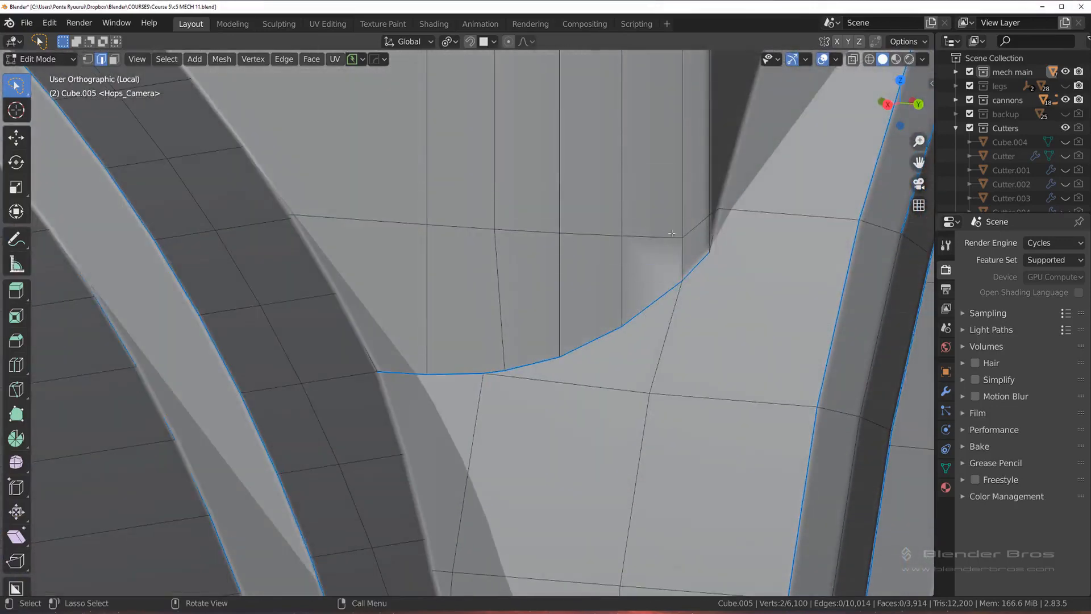
pyautogui.keyDown('ctrl'); pyautogui.click(582, 252); pyautogui.keyUp('ctrl')
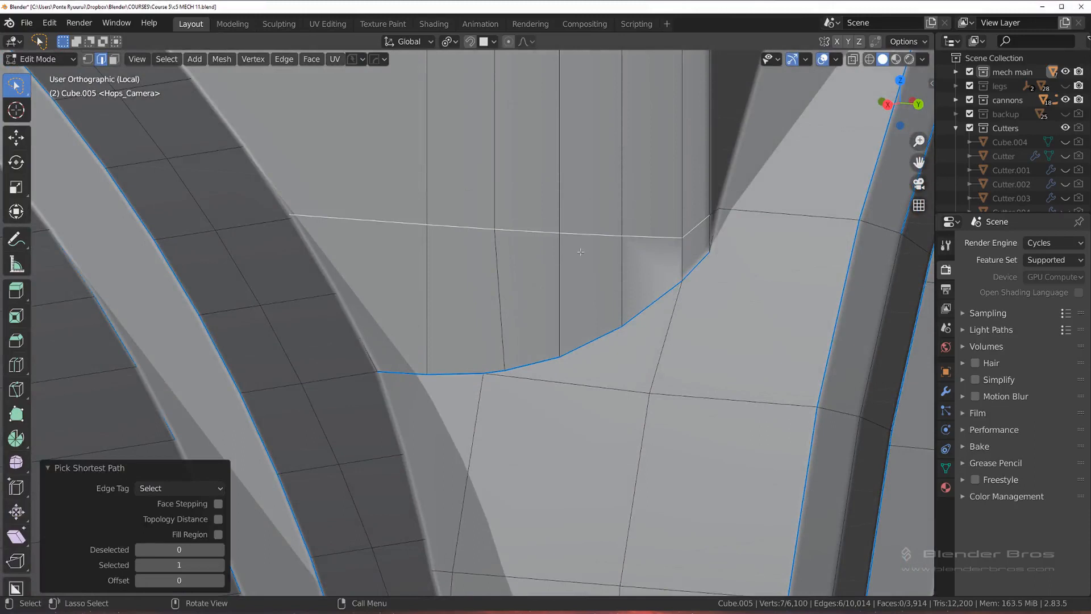
pyautogui.press('g')
pyautogui.press('g')
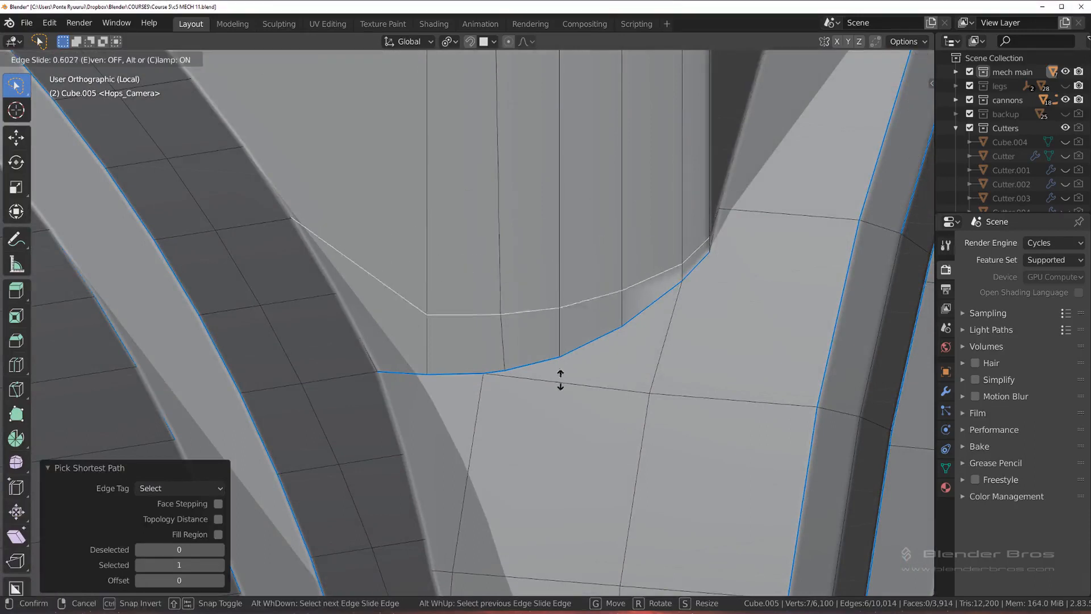
pyautogui.click(571, 424)
pyautogui.press('Tab')
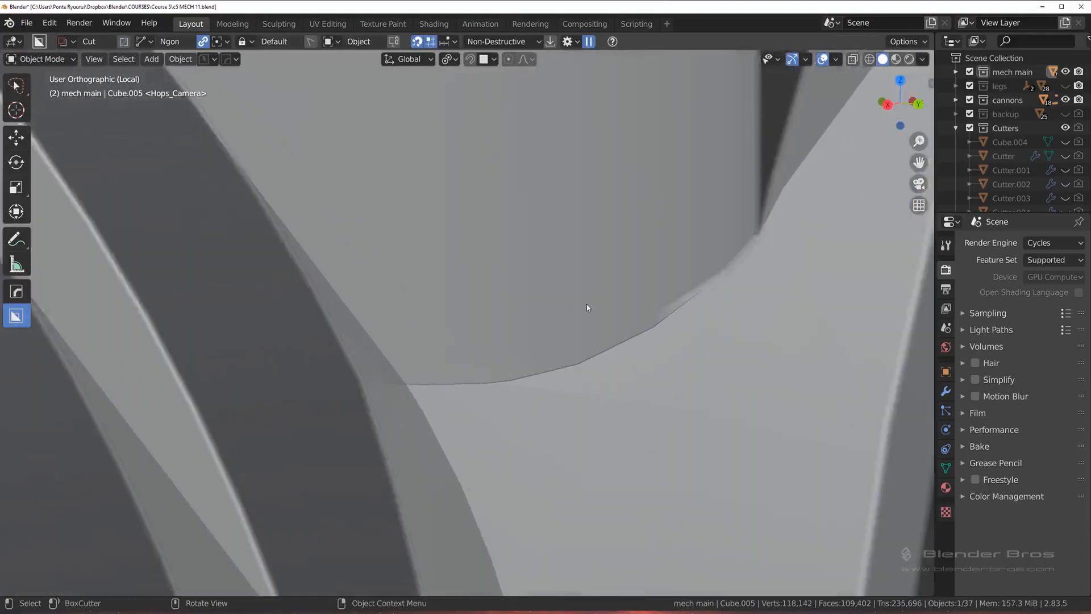
pyautogui.scroll(3, 586, 305)
pyautogui.press('Tab')
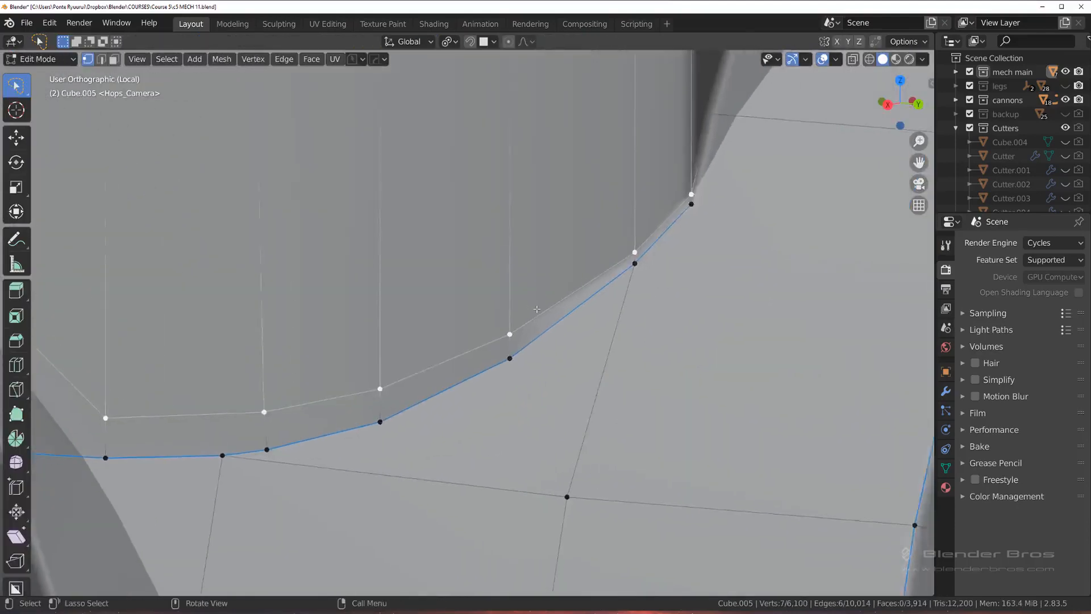
# Step: Clear the sharp mark from the seam edges between cylinder and housing with HOps Mark, and check the beveled shading
pyautogui.scroll(-2, 537, 309)
pyautogui.press('2')
pyautogui.keyDown('ctrl'); pyautogui.click(651, 258); pyautogui.keyUp('ctrl')
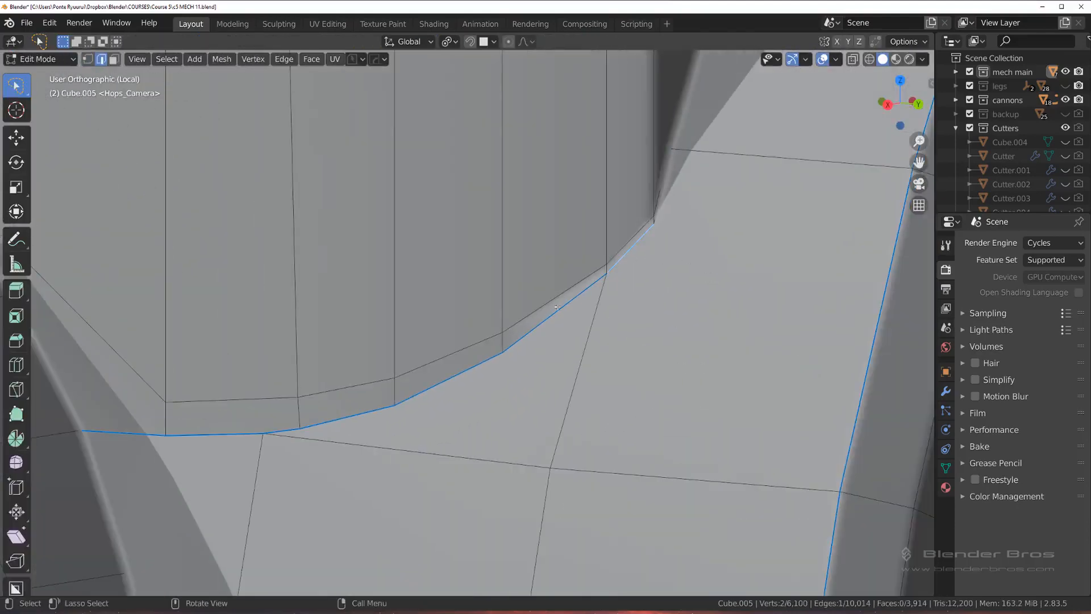
pyautogui.press('q')
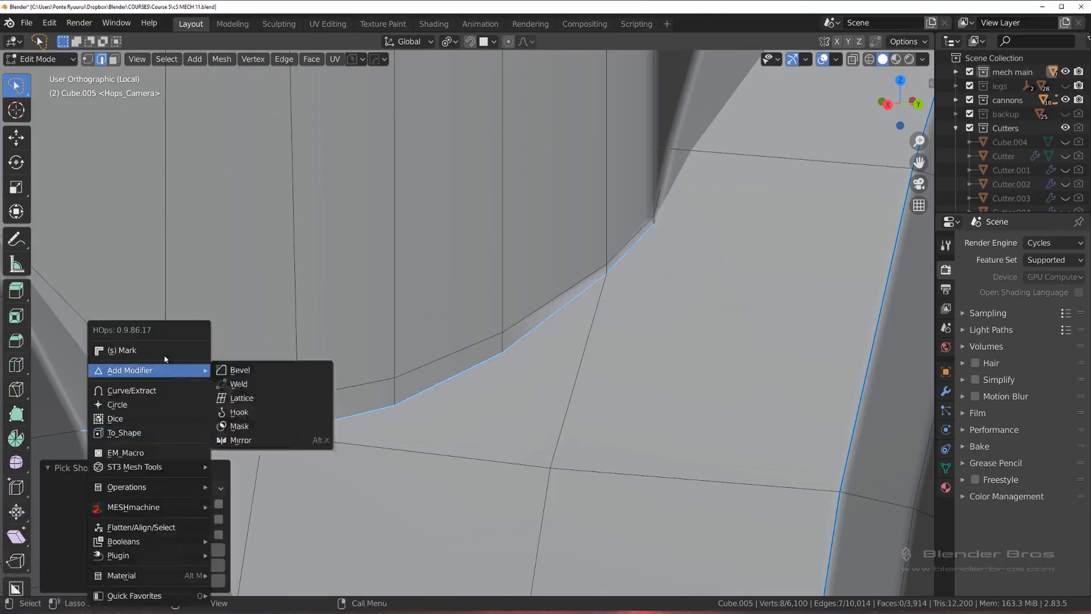
pyautogui.click(120, 350)
pyautogui.scroll(-2, 371, 341)
pyautogui.press('Tab')
pyautogui.click(375, 264)
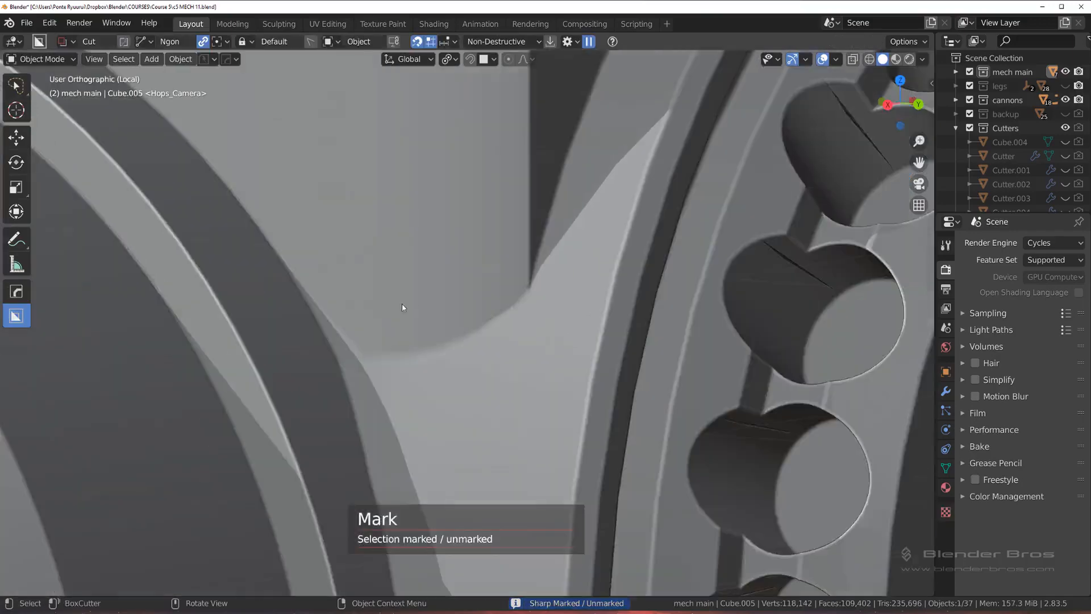
pyautogui.scroll(5, 432, 304)
pyautogui.press('Tab')
pyautogui.click(463, 330)
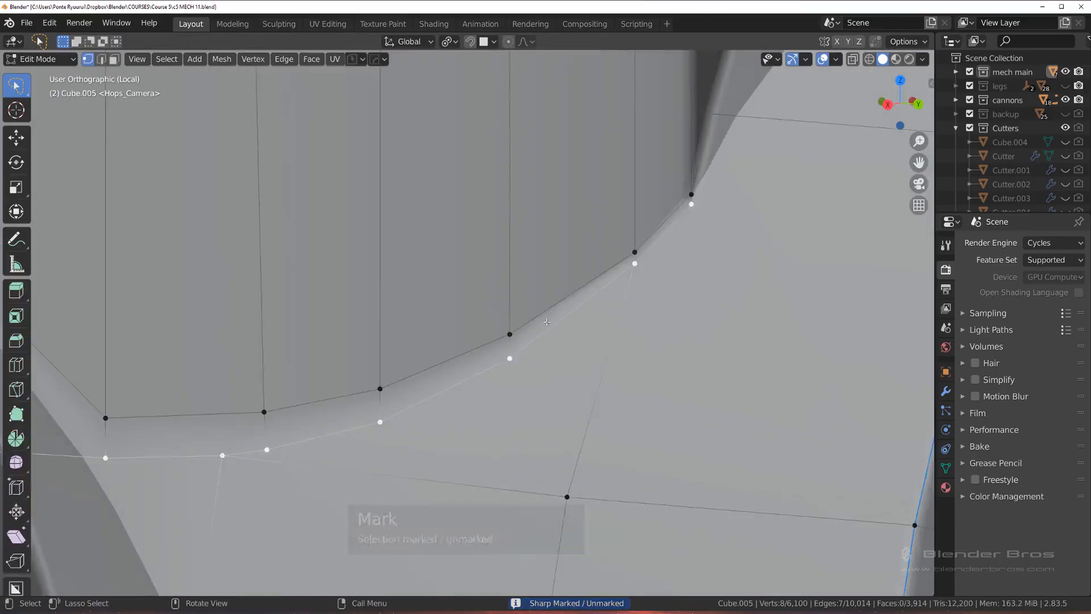
# Step: Add four vertical loop cuts between the existing columns of the rounded corner above the seam
pyautogui.scroll(-5, 513, 271)
pyautogui.scroll(2, 513, 271)
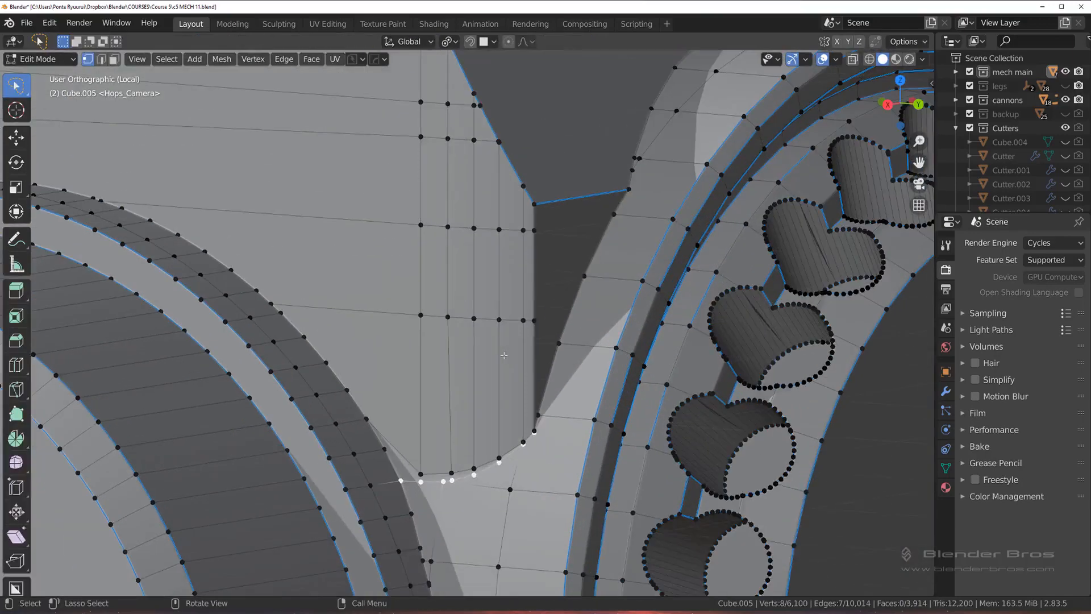
pyautogui.hotkey('ctrl', 'r')
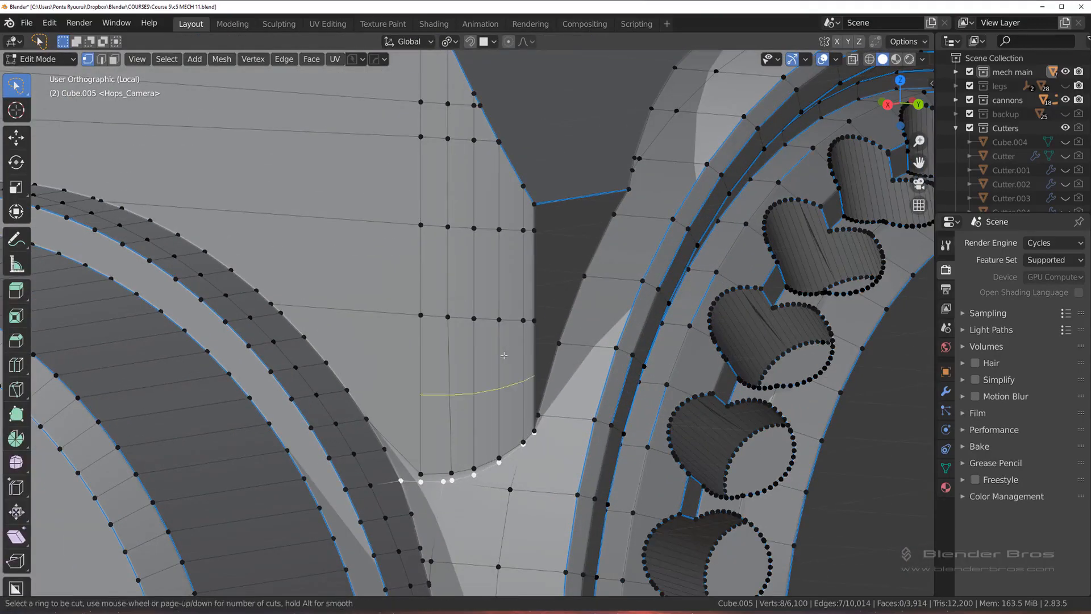
pyautogui.click(512, 312)
pyautogui.hotkey('ctrl', 'r')
pyautogui.click(480, 328)
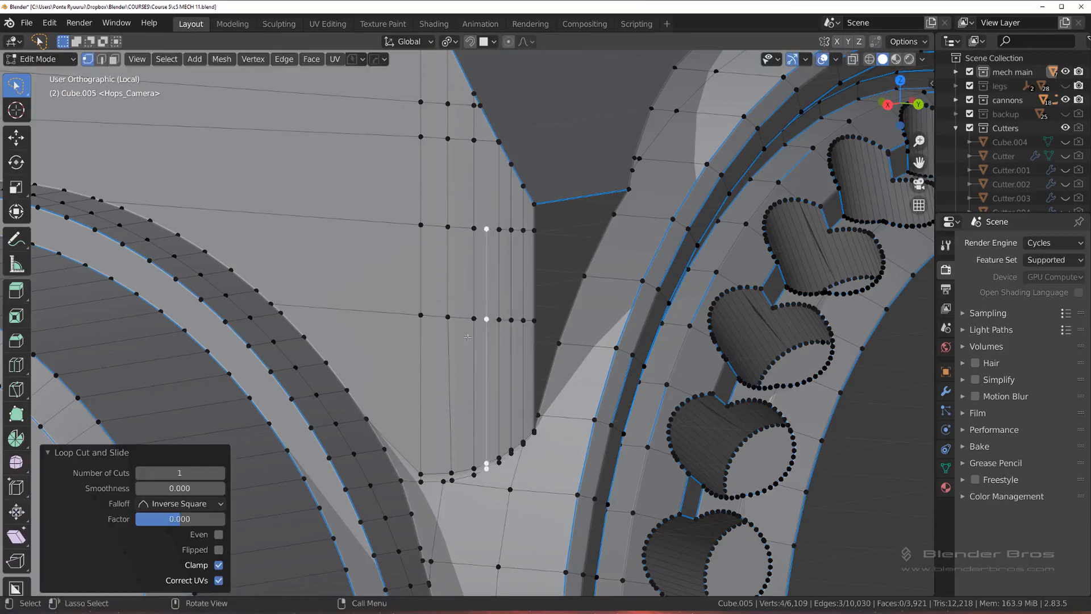
pyautogui.hotkey('ctrl', 'r')
pyautogui.click(463, 321)
pyautogui.rightClick(463, 321)
pyautogui.hotkey('ctrl', 'r')
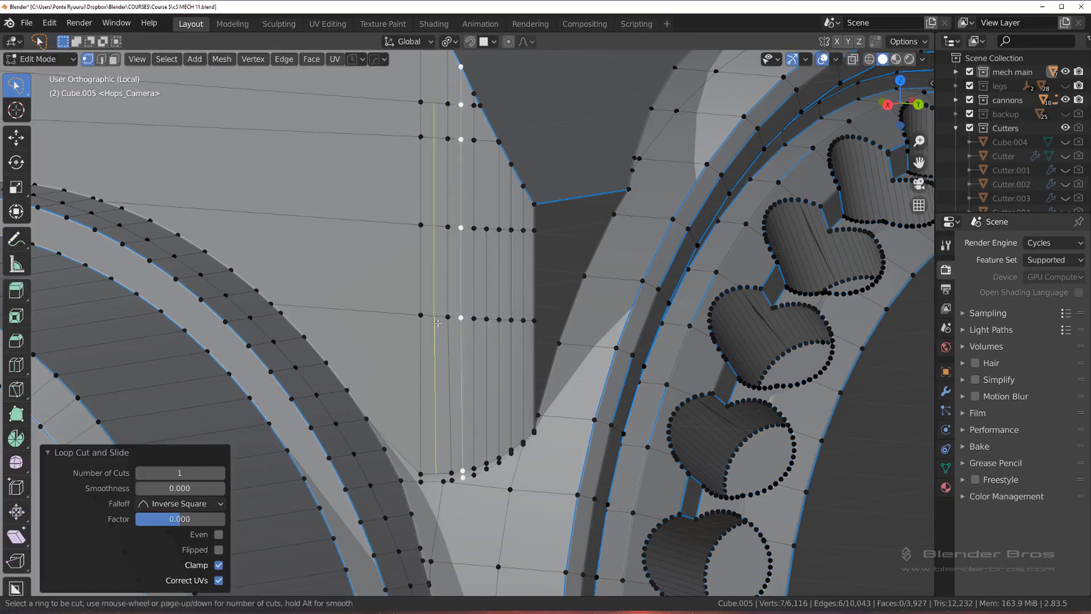
pyautogui.click(437, 321)
pyautogui.rightClick(437, 321)
# Step: Extend two of the new vertical edge lines up to the housing's slanted corner edge with Knife cuts
pyautogui.keyDown('shift'); pyautogui.moveTo(368, 112); pyautogui.dragTo(381, 275, button='middle'); pyautogui.keyUp('shift')
pyautogui.scroll(1, 381, 275)
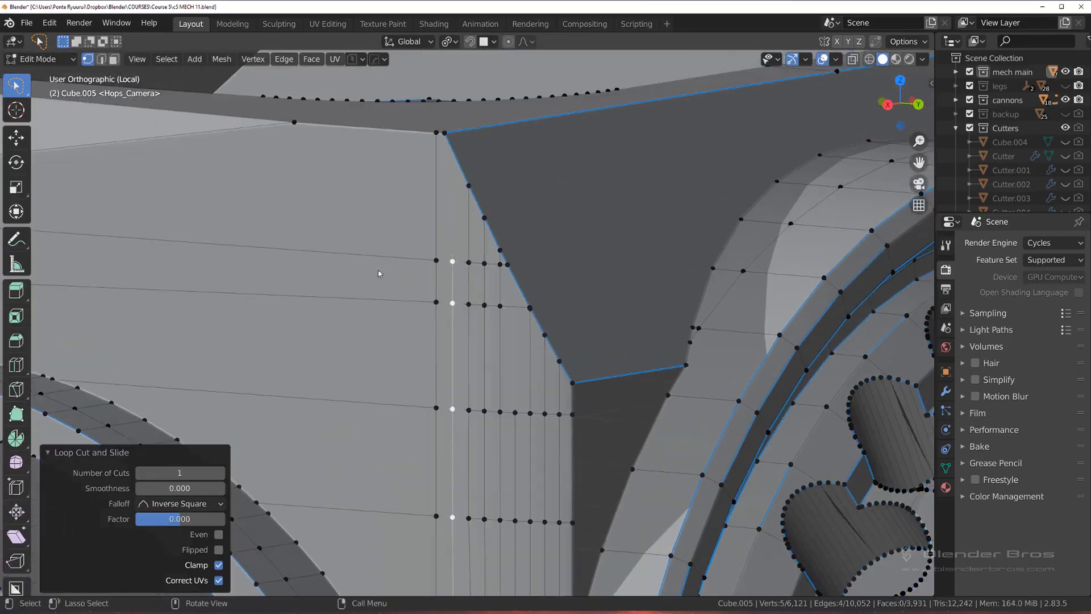
pyautogui.keyDown('alt'); pyautogui.click(451, 279); pyautogui.keyUp('alt')
pyautogui.press('k')
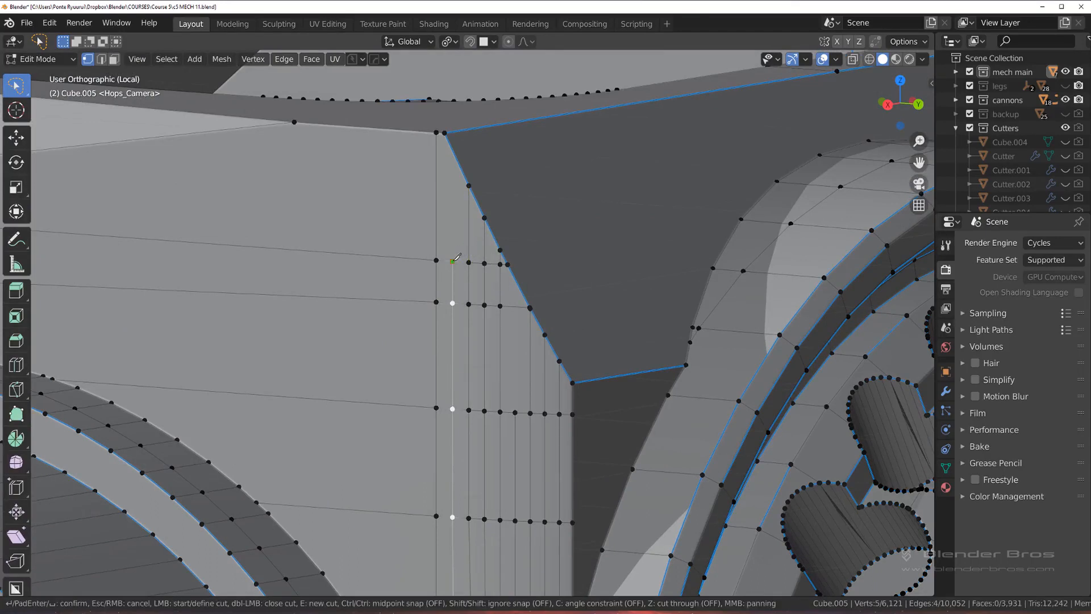
pyautogui.click(455, 153)
pyautogui.press('Return')
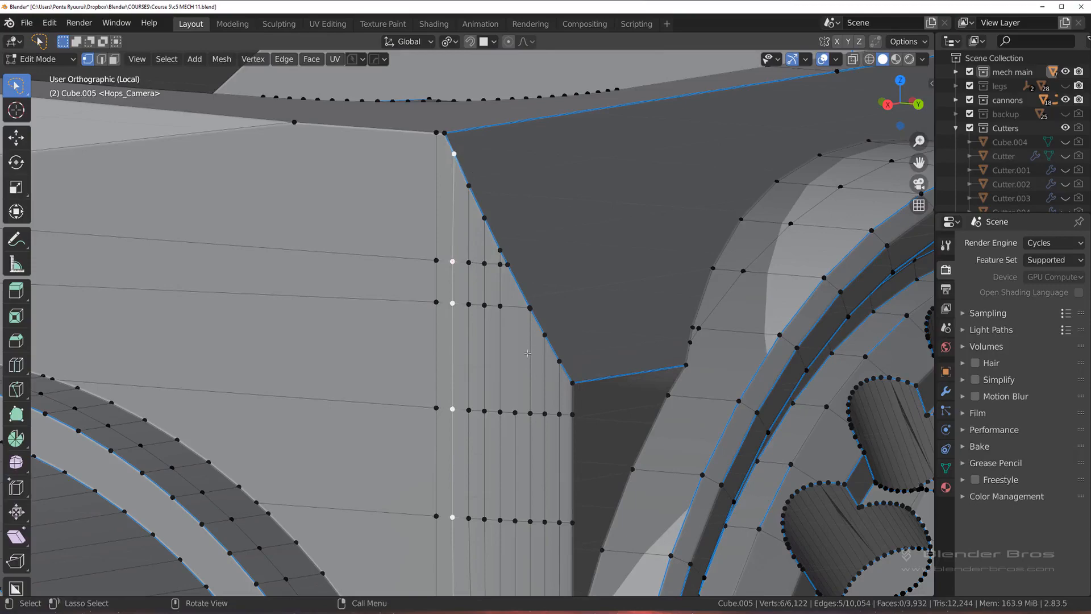
pyautogui.press('k')
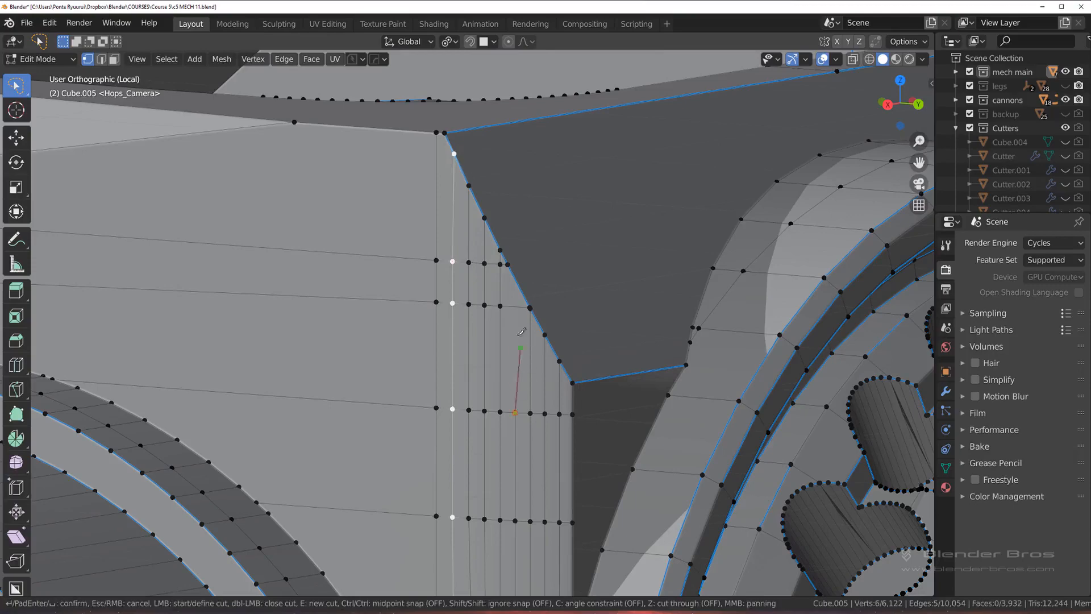
pyautogui.click(516, 281)
pyautogui.press('Return')
pyautogui.scroll(-4, 516, 280)
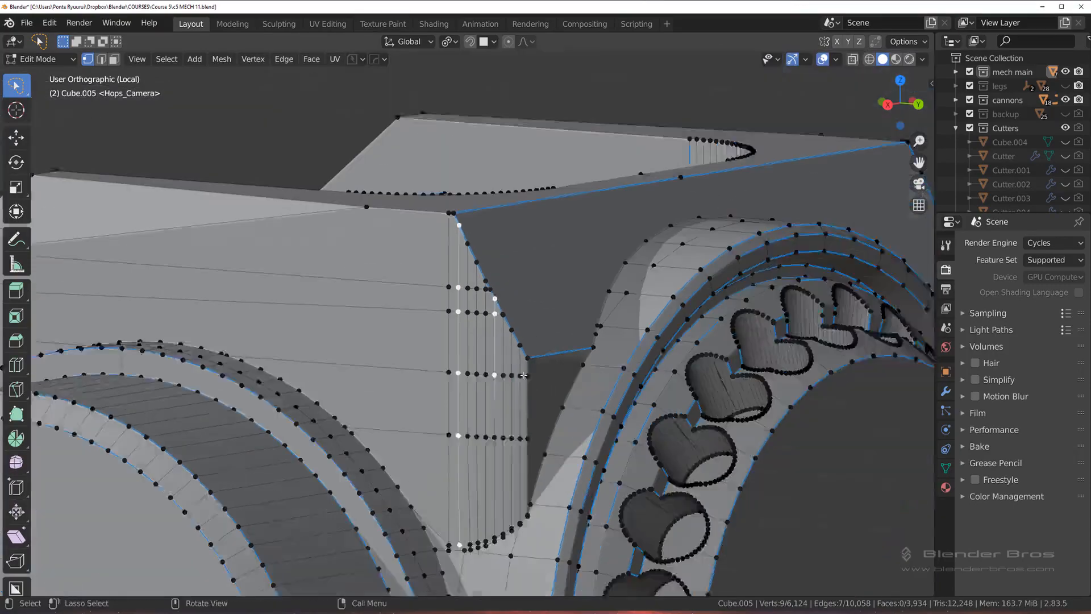
# Step: Knife from the support loop's left end vertex across to the round rim edge, and dissolve the old diagonal edge
pyautogui.keyDown('shift'); pyautogui.moveTo(514, 433); pyautogui.dragTo(487, 309, button='middle'); pyautogui.keyUp('shift')
pyautogui.scroll(1, 487, 309)
pyautogui.press('Tab')
pyautogui.click(609, 326)
pyautogui.scroll(6, 420, 397)
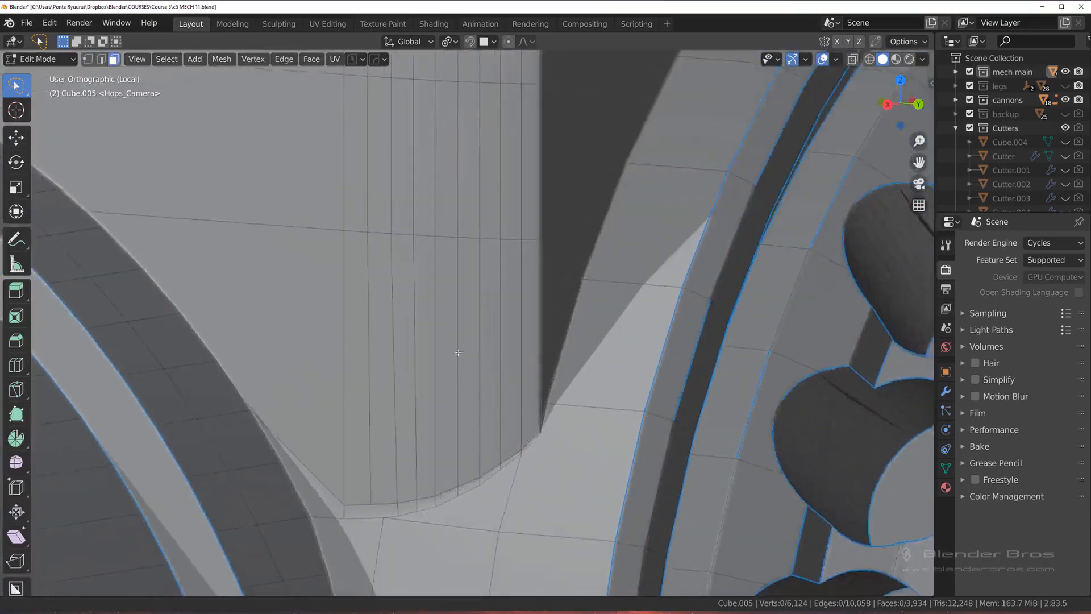
pyautogui.press('1')
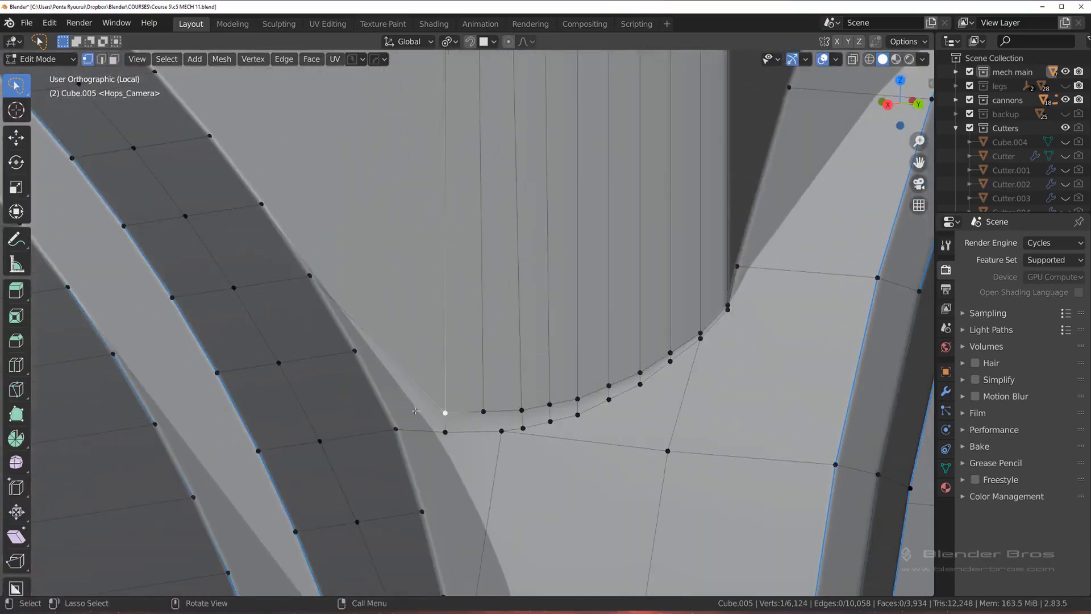
pyautogui.press('k')
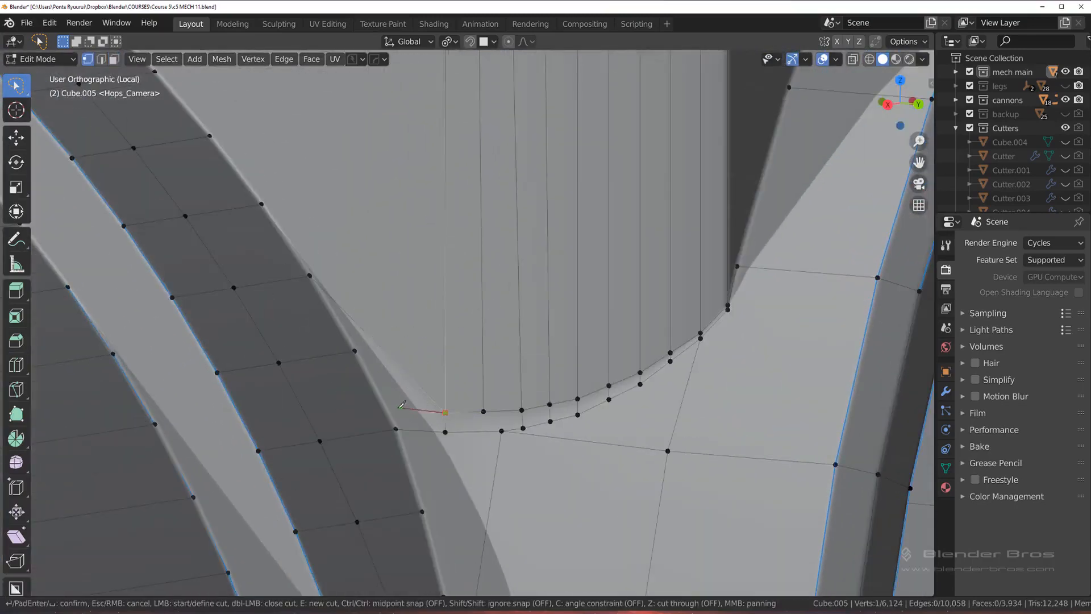
pyautogui.click(391, 406)
pyautogui.press('Return')
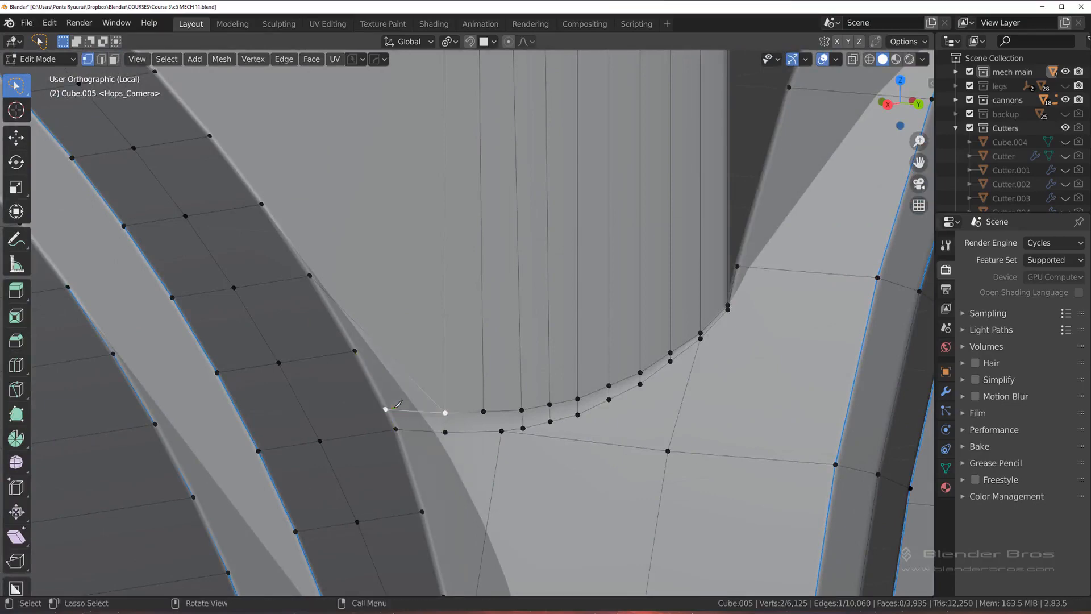
pyautogui.press('2')
pyautogui.click(400, 367)
pyautogui.press('x')
pyautogui.click(401, 367)
pyautogui.scroll(-4, 444, 357)
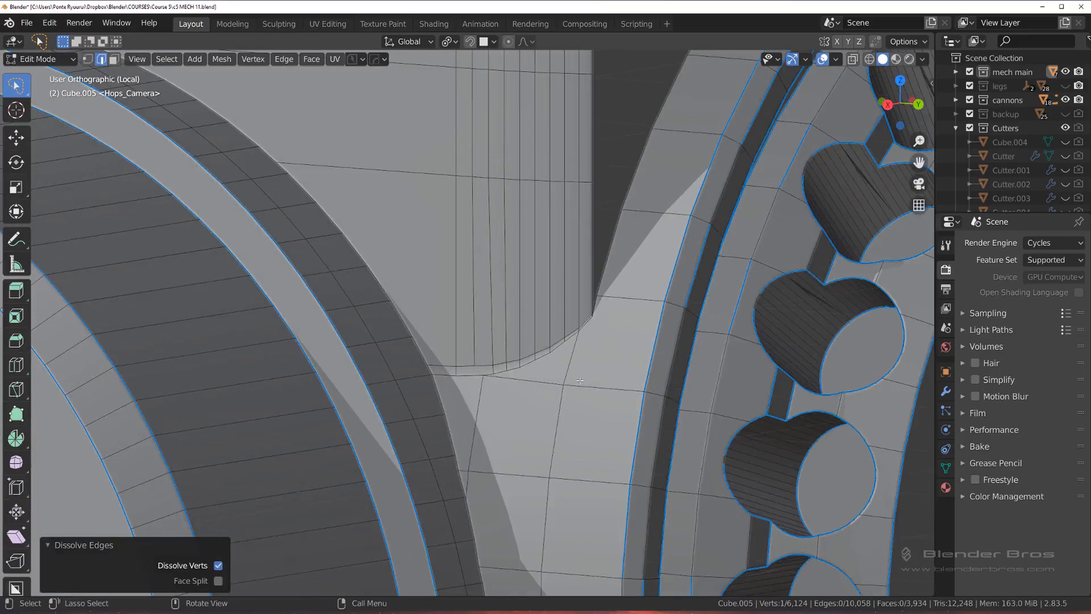
# Step: Inspect the beveled shading around the seam and the housing corner in Object Mode
pyautogui.press('Tab')
pyautogui.scroll(-3, 574, 335)
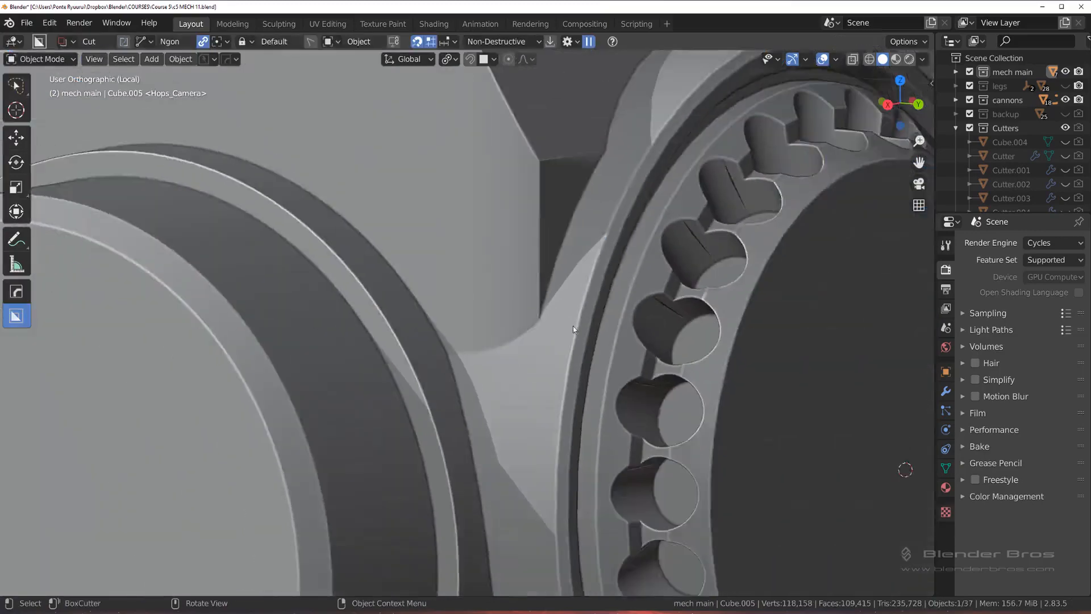
pyautogui.moveTo(573, 327); pyautogui.dragTo(442, 368, button='middle')
pyautogui.scroll(3, 467, 306)
pyautogui.scroll(3, 442, 368)
pyautogui.press('Tab')
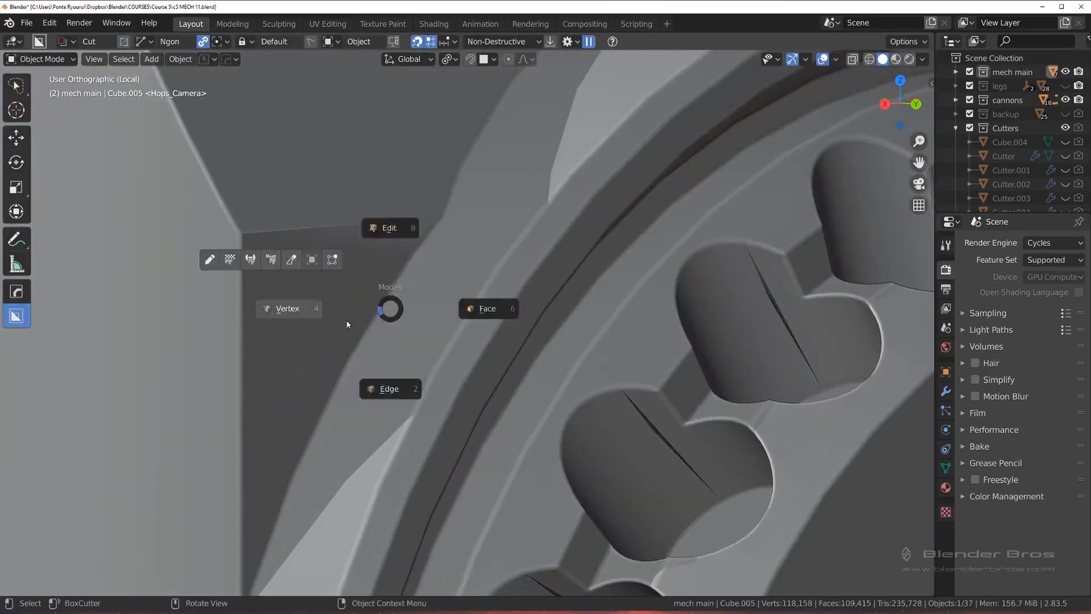
pyautogui.click(345, 319)
pyautogui.keyDown('shift'); pyautogui.moveTo(414, 274); pyautogui.dragTo(492, 312, button='middle'); pyautogui.keyUp('shift')
pyautogui.keyDown('shift'); pyautogui.click(481, 277); pyautogui.keyUp('shift')
pyautogui.press('1')
pyautogui.scroll(-3, 473, 322)
pyautogui.hotkey('ctrl', 'z')
pyautogui.scroll(4, 436, 316)
pyautogui.scroll(-3, 493, 315)
# Step: Select the vertical corner edges beside the triangular housing face and mark them sharp with HOps Mark
pyautogui.press('Tab')
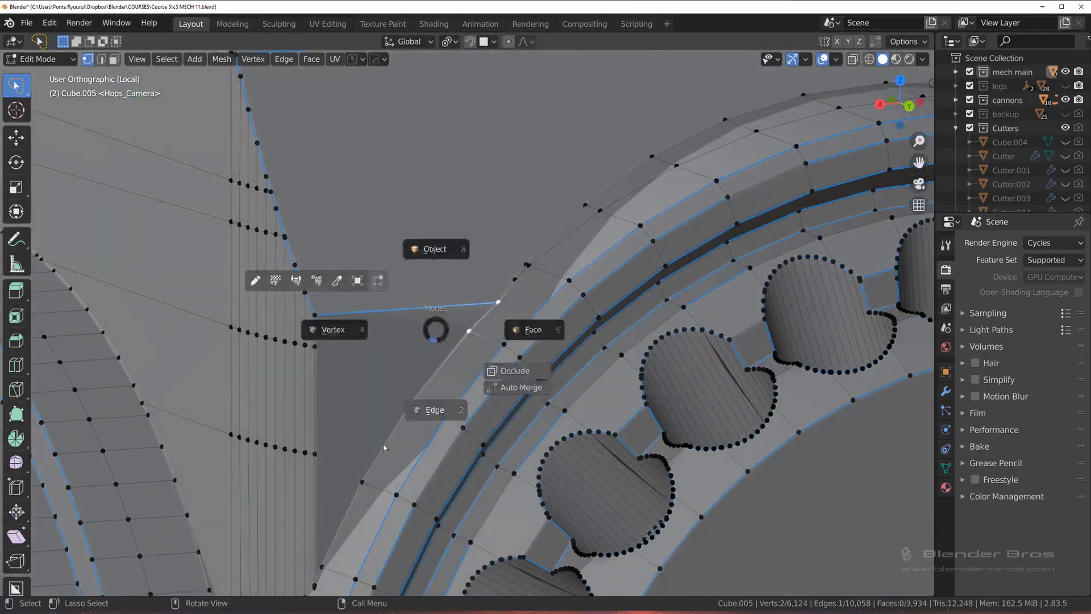
pyautogui.click(434, 409)
pyautogui.moveTo(357, 390); pyautogui.dragTo(381, 399, button='middle')
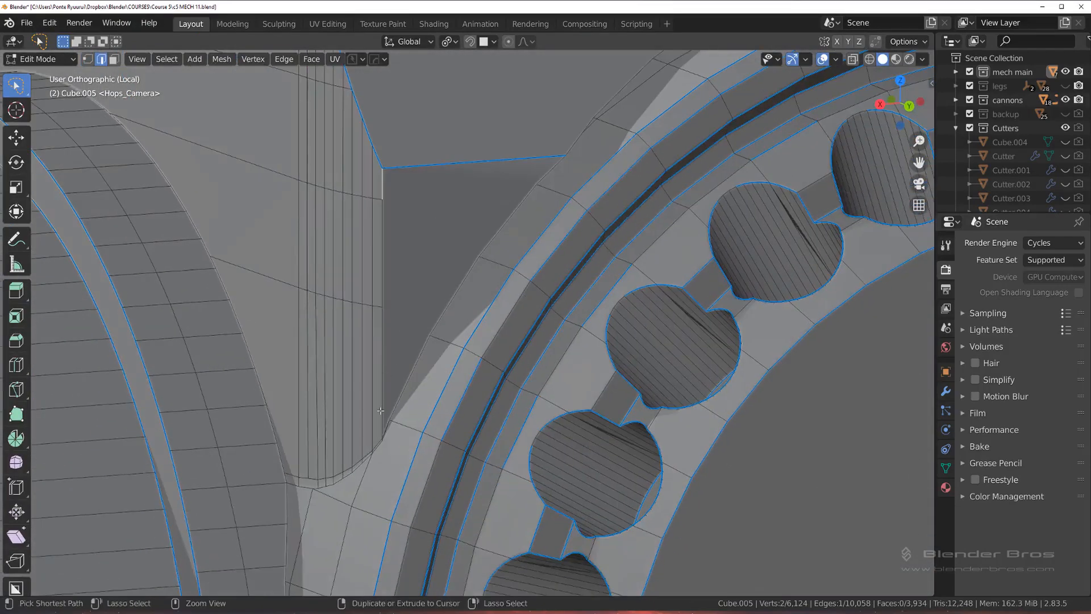
pyautogui.keyDown('ctrl'); pyautogui.click(380, 410); pyautogui.keyUp('ctrl')
pyautogui.press('q')
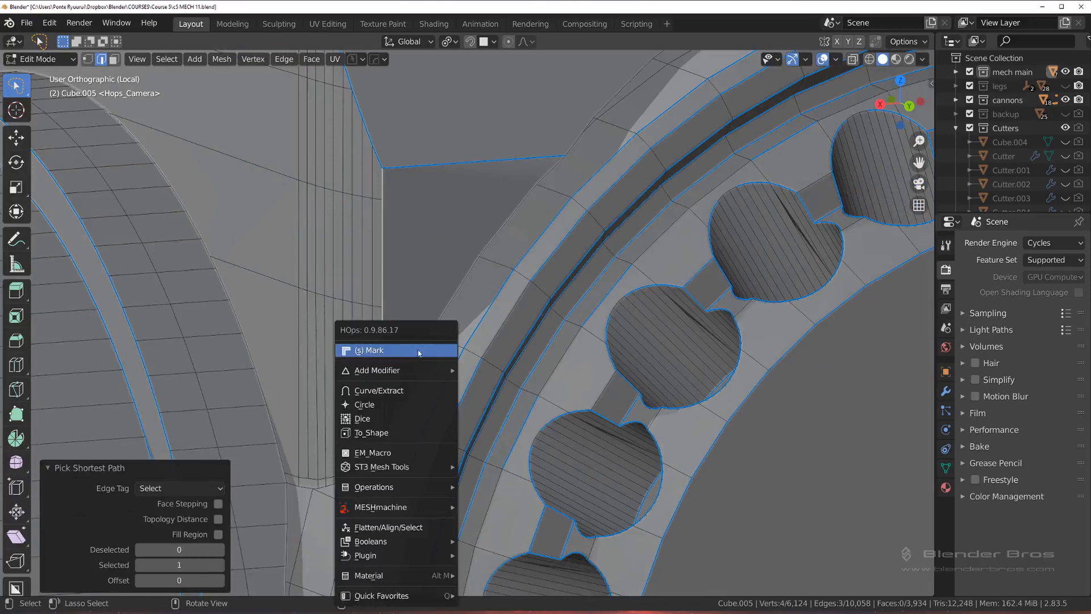
pyautogui.click(419, 352)
# Step: Toggle the sharp marks around the housing's side faces above the ring with HOps Mark, and check the shading
pyautogui.keyDown('alt'); pyautogui.keyDown('shift'); pyautogui.click(560, 159); pyautogui.keyUp('shift'); pyautogui.keyUp('alt')
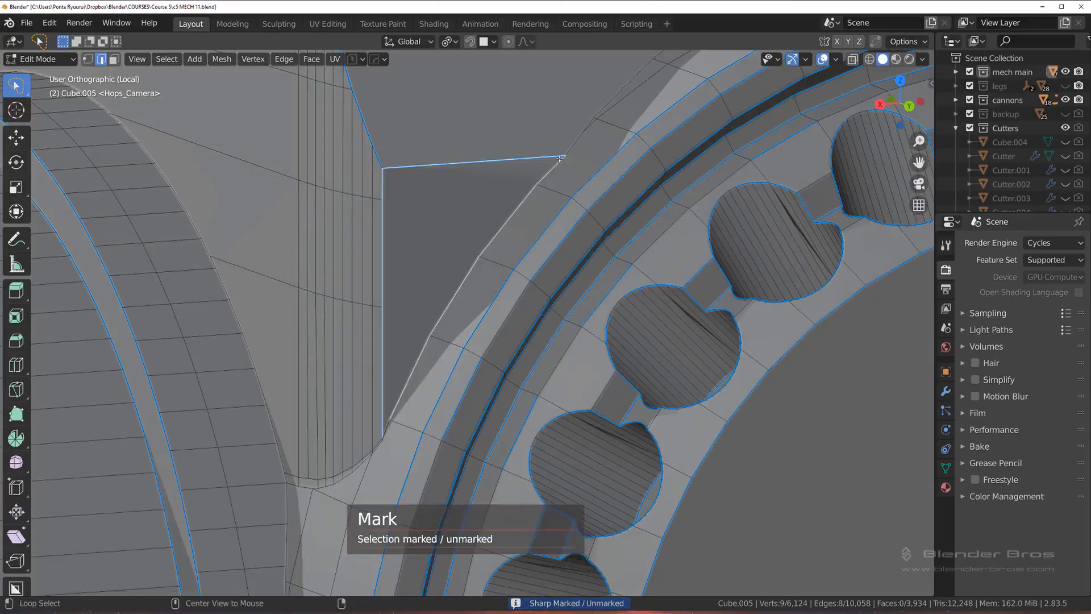
pyautogui.scroll(-2, 653, 118)
pyautogui.keyDown('shift'); pyautogui.moveTo(654, 117); pyautogui.dragTo(561, 256, button='middle'); pyautogui.keyUp('shift')
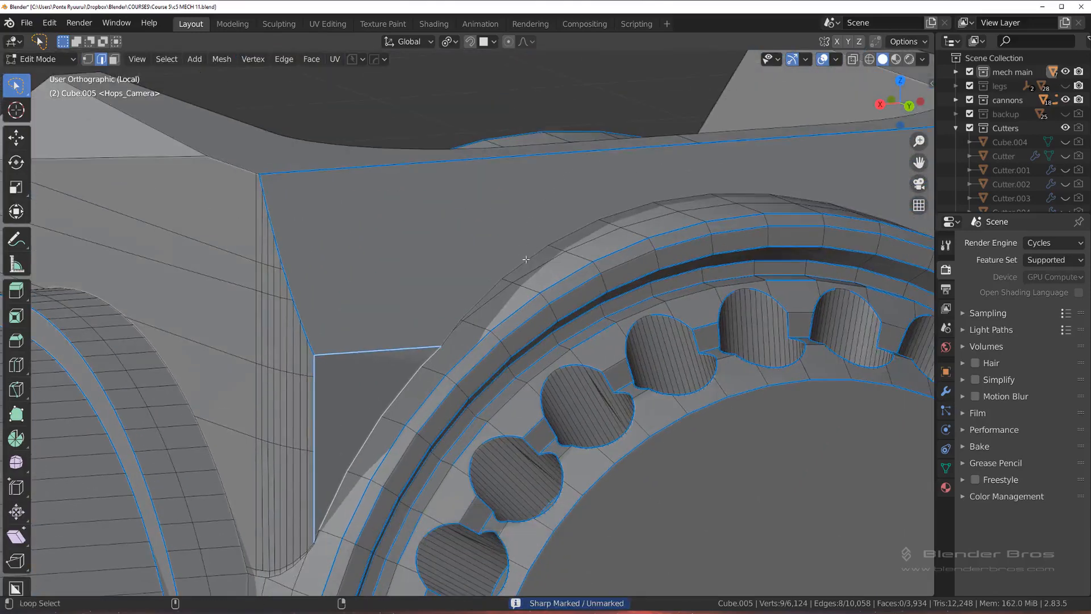
pyautogui.keyDown('alt'); pyautogui.click(560, 256); pyautogui.keyUp('alt')
pyautogui.press('q')
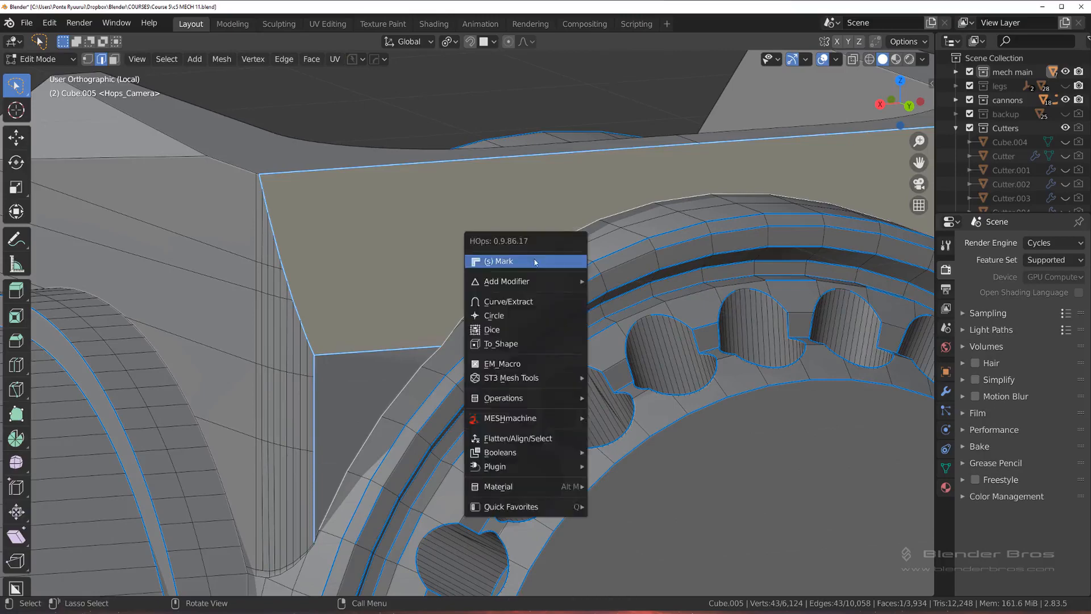
pyautogui.click(532, 262)
pyautogui.press('Tab')
pyautogui.keyDown('shift'); pyautogui.moveTo(522, 304); pyautogui.dragTo(621, 175, button='middle'); pyautogui.keyUp('shift')
pyautogui.scroll(1, 473, 276)
pyautogui.scroll(-3, 534, 207)
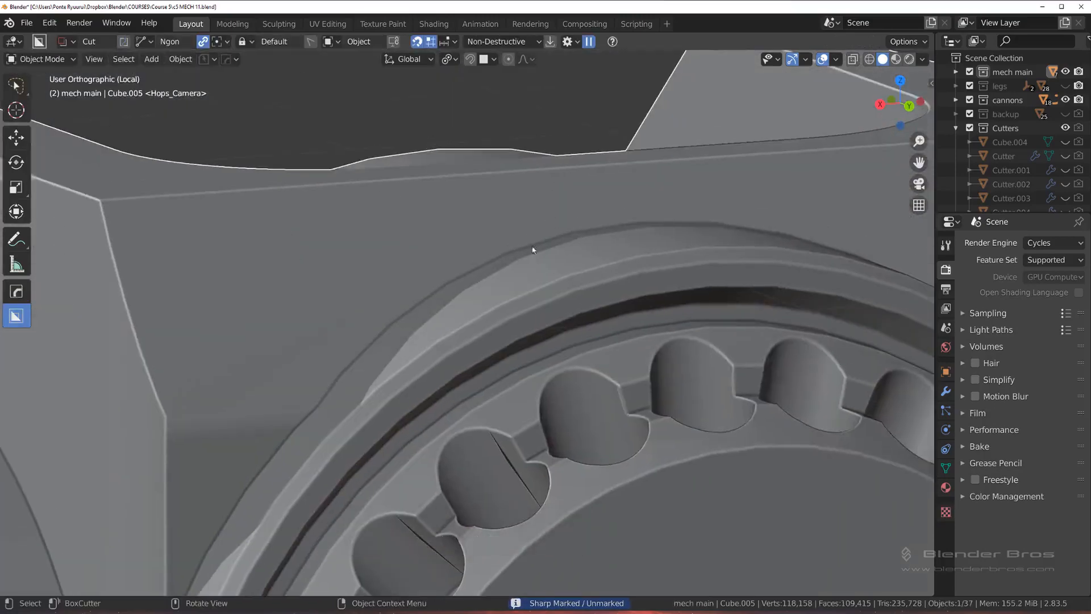
# Step: Toggle the sharp mark on an edge of the ring's rim with HOps Mark, and compare the shading in Object Mode
pyautogui.press('Tab')
pyautogui.moveTo(529, 341); pyautogui.dragTo(560, 337, button='middle')
pyautogui.click(553, 354)
pyautogui.press('q')
pyautogui.click(553, 354)
pyautogui.scroll(-2, 553, 358)
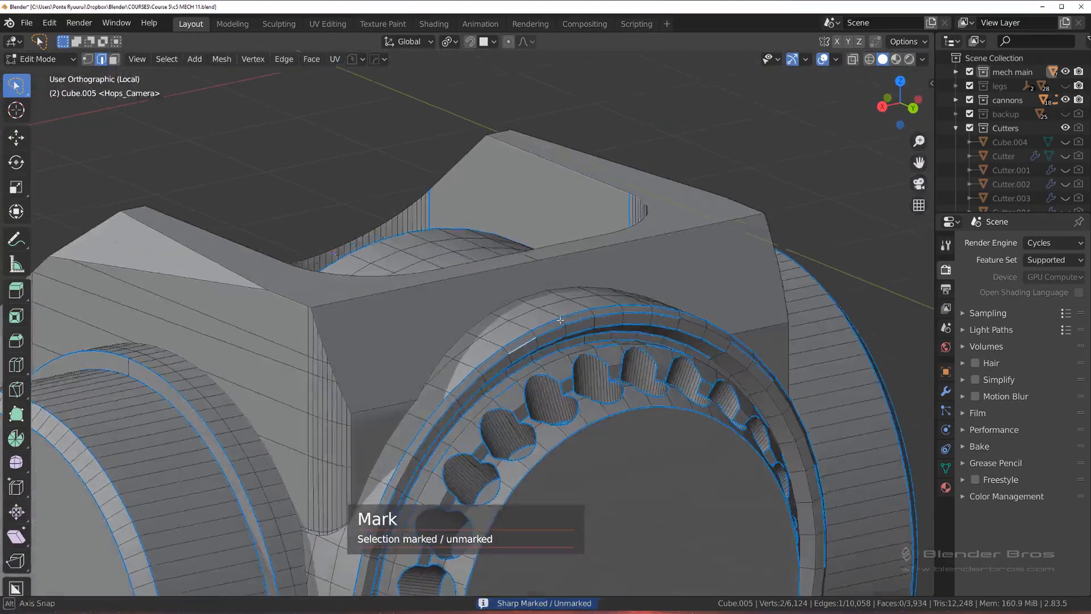
pyautogui.press('Tab')
pyautogui.moveTo(615, 378); pyautogui.dragTo(612, 358, button='middle')
pyautogui.scroll(-1, 612, 357)
pyautogui.press('Tab')
pyautogui.click(616, 238)
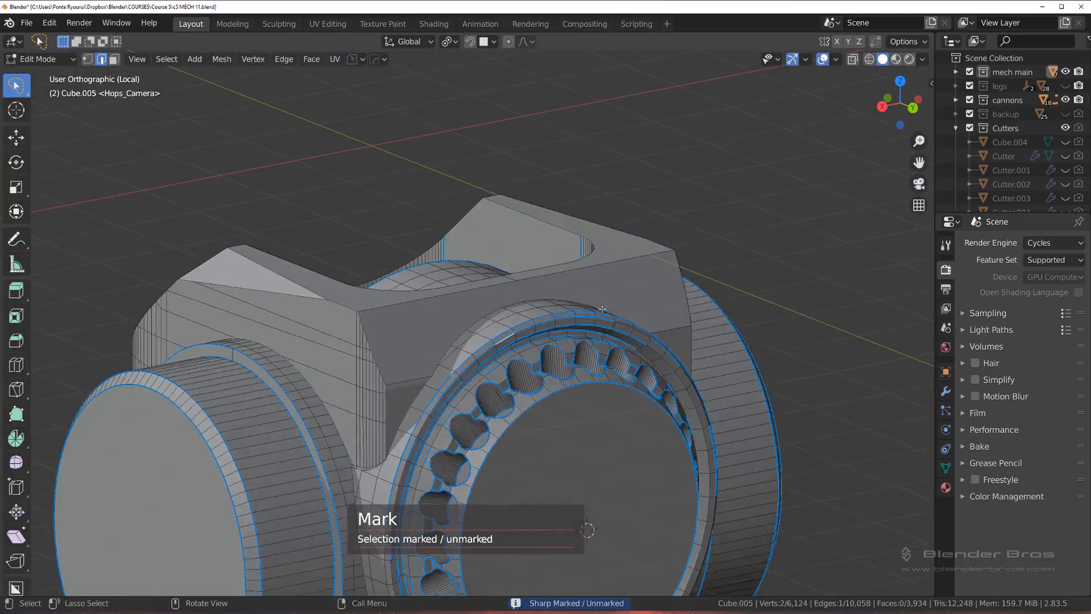
pyautogui.press('Tab')
pyautogui.click(603, 233)
# Step: Set the sharpness angle to 30° in HOps Helper and run Sharpen on the merged housing
pyautogui.hotkey('ctrl', '`')
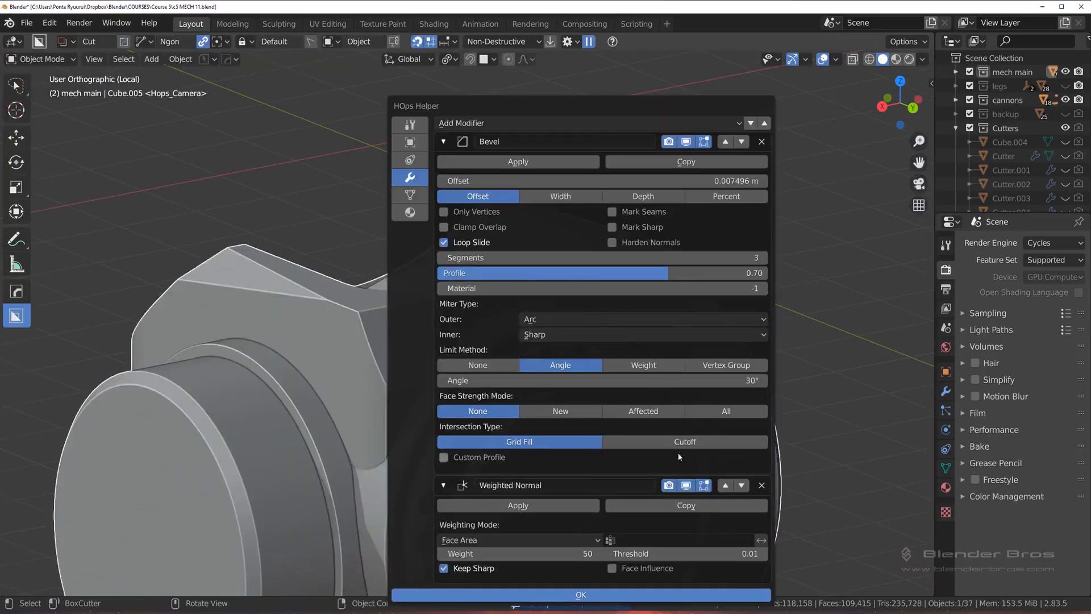
pyautogui.click(424, 128)
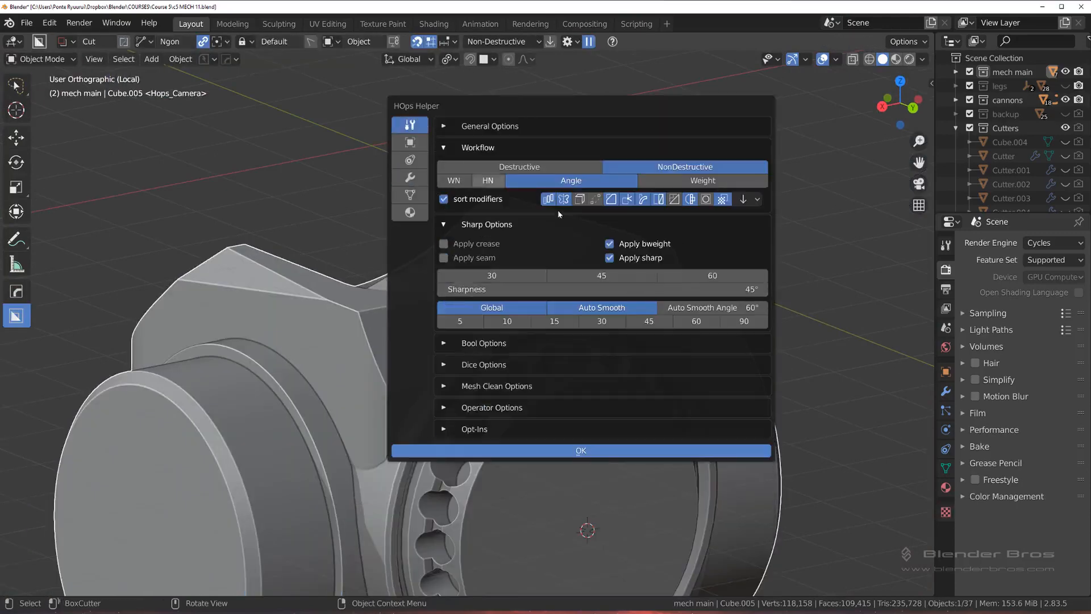
pyautogui.click(716, 289)
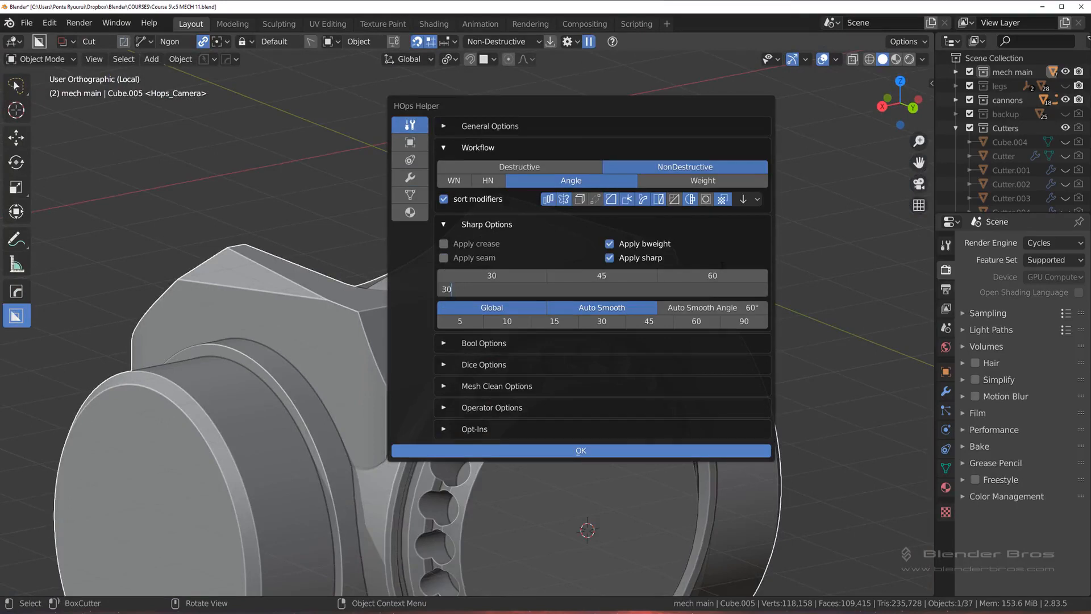
pyautogui.click(346, 216)
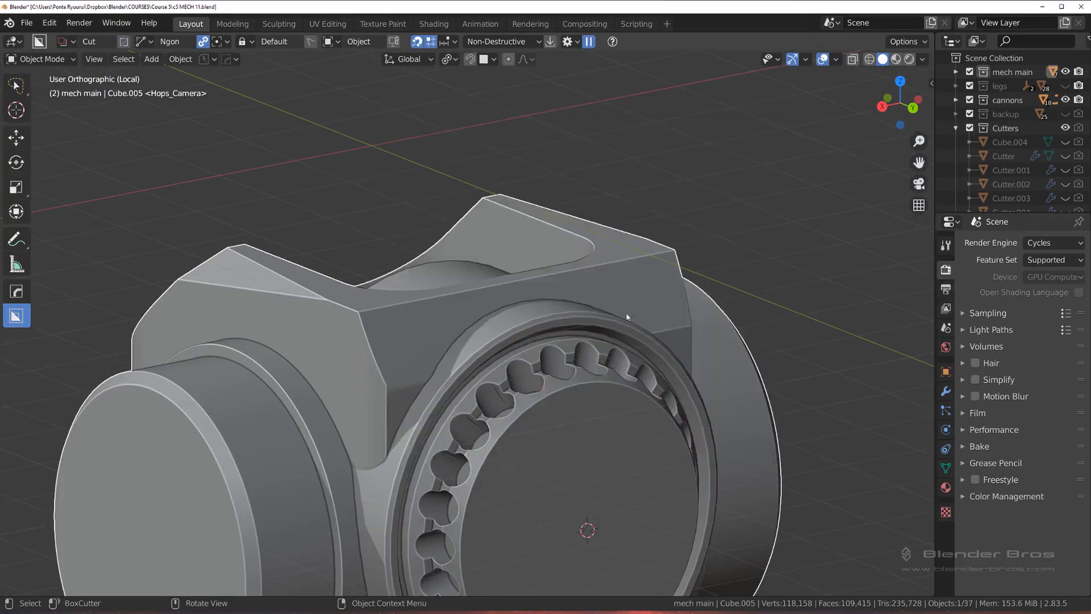
pyautogui.moveTo(588, 315)
pyautogui.mouseDown()
pyautogui.moveTo(595, 305)
pyautogui.moveTo(608, 328)
pyautogui.mouseUp()
pyautogui.rightClick(608, 328)
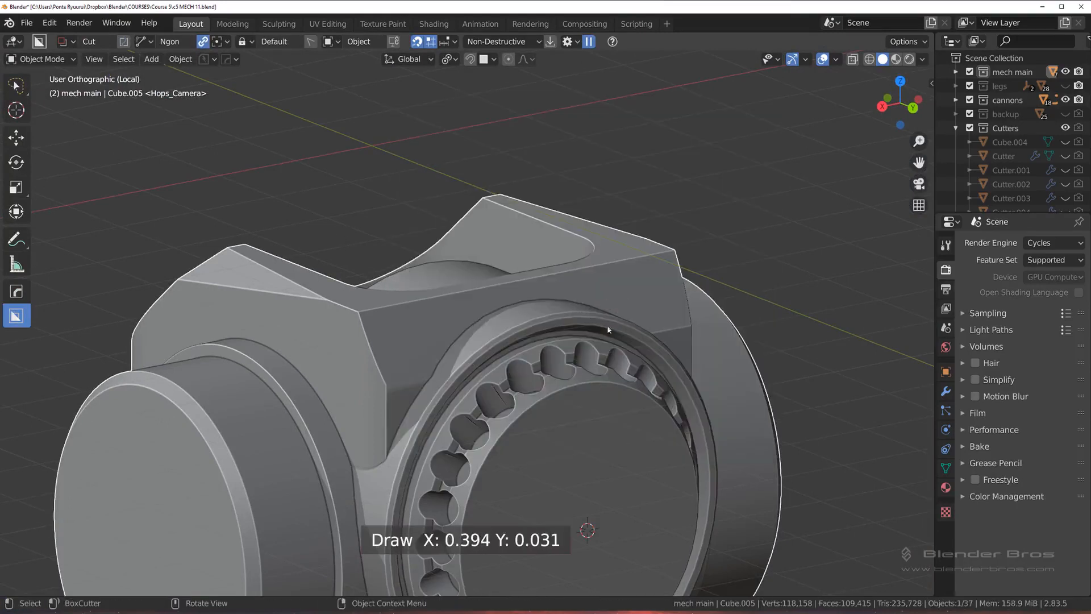
pyautogui.press('q')
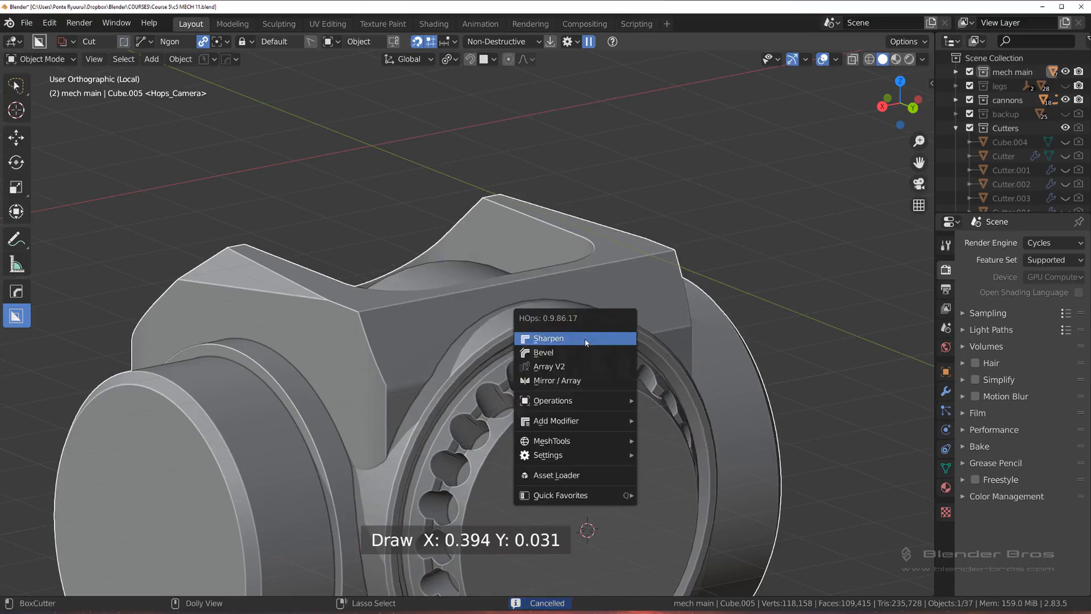
pyautogui.click(586, 338)
pyautogui.scroll(5, 422, 254)
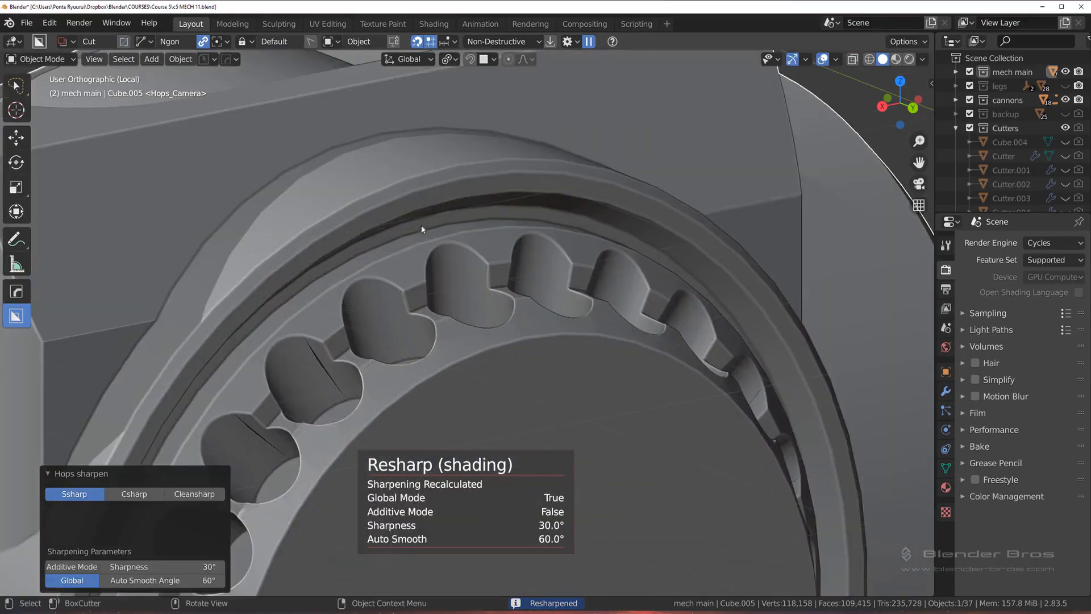
# Step: Review the recalculated sharp edges in Edit Mode, and inspect the whole housing's shading in Object Mode
pyautogui.press('Tab')
pyautogui.scroll(-3, 422, 229)
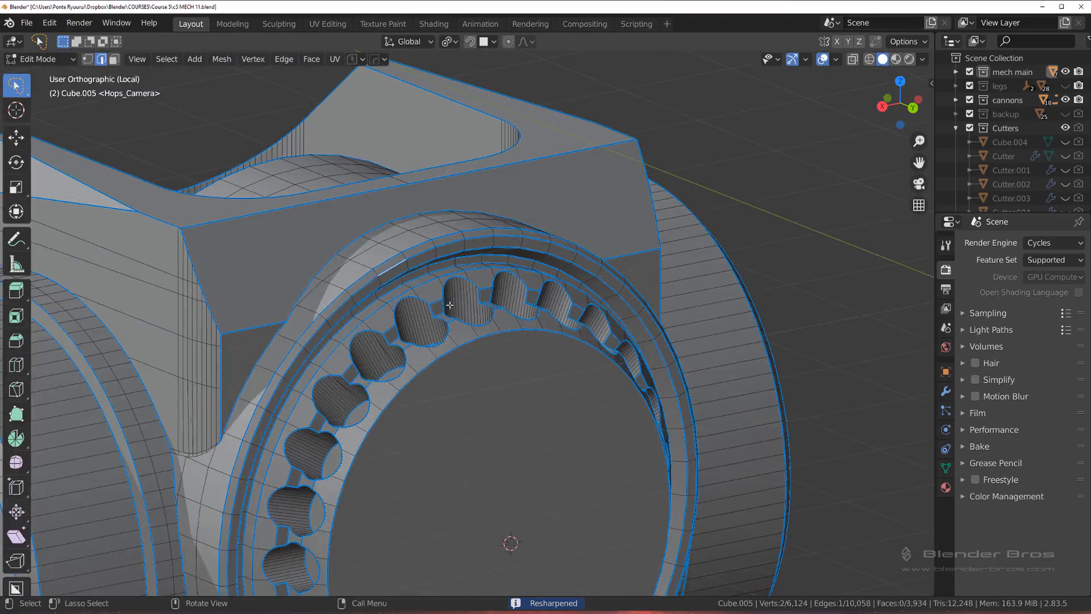
pyautogui.scroll(-4, 450, 305)
pyautogui.hotkey('ctrl', 'Tab')
pyautogui.click(756, 206)
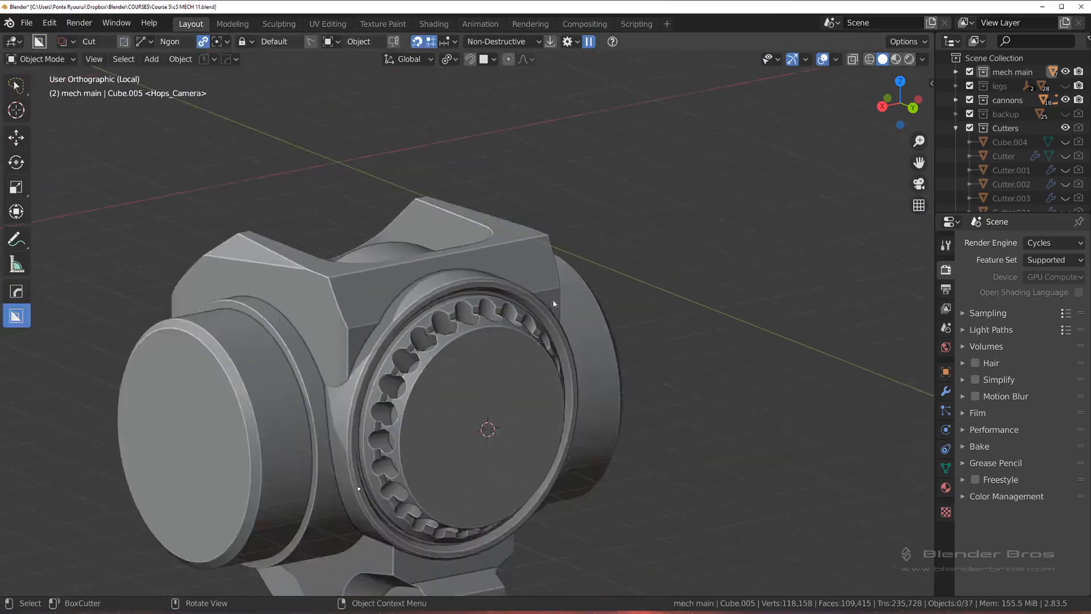
pyautogui.moveTo(553, 300); pyautogui.dragTo(543, 267, button='middle')
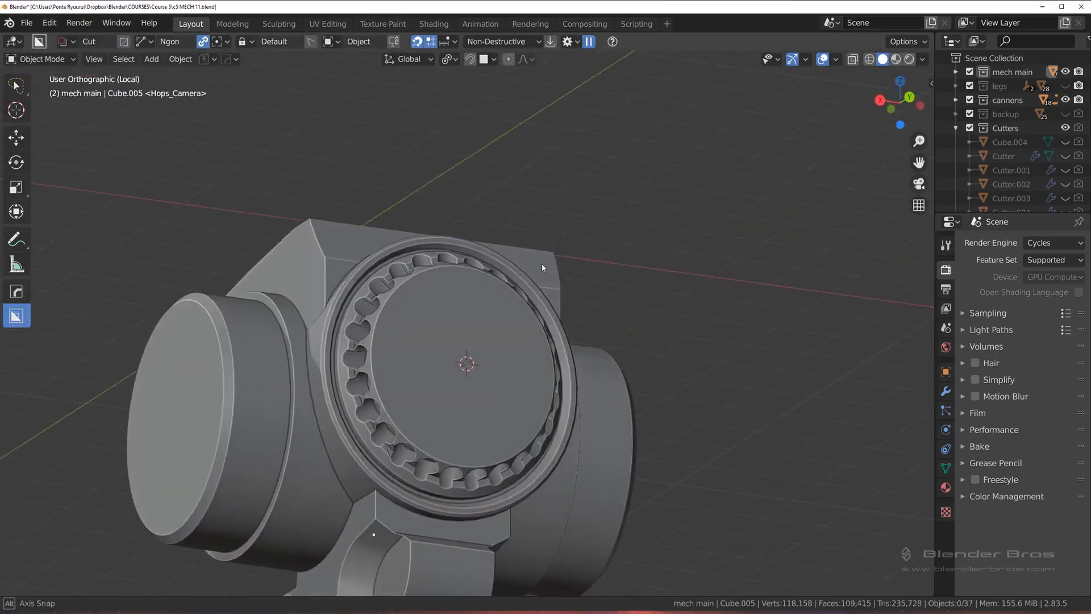
# Step: Enter Edit Mode and merge the doubled vertices where an inner-border edge meets a ring hole's rim with Smart Vert
pyautogui.scroll(8, 541, 263)
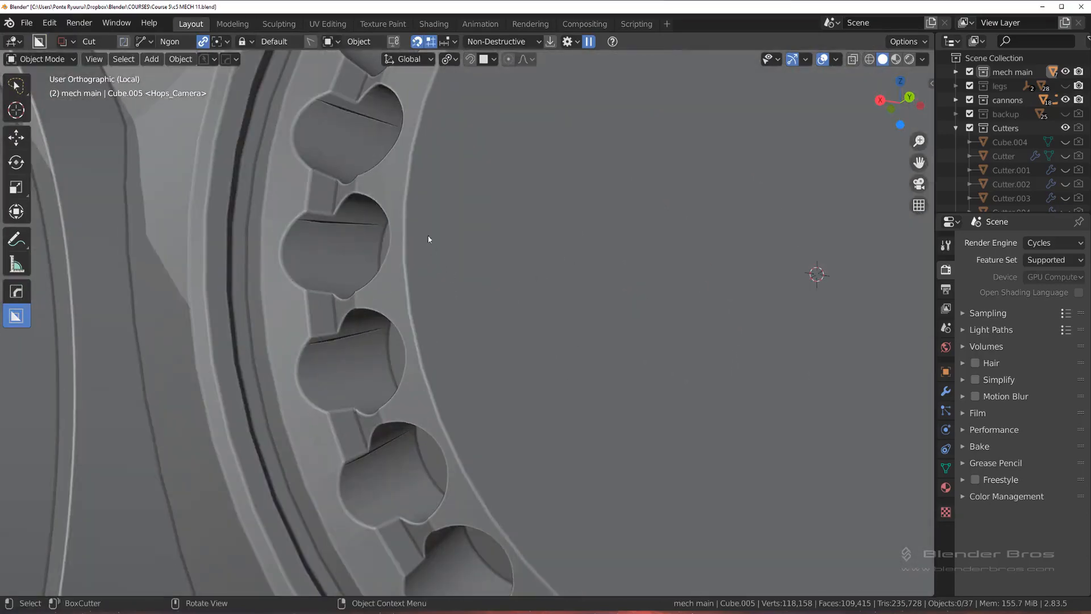
pyautogui.moveTo(438, 220); pyautogui.dragTo(461, 226, button='middle')
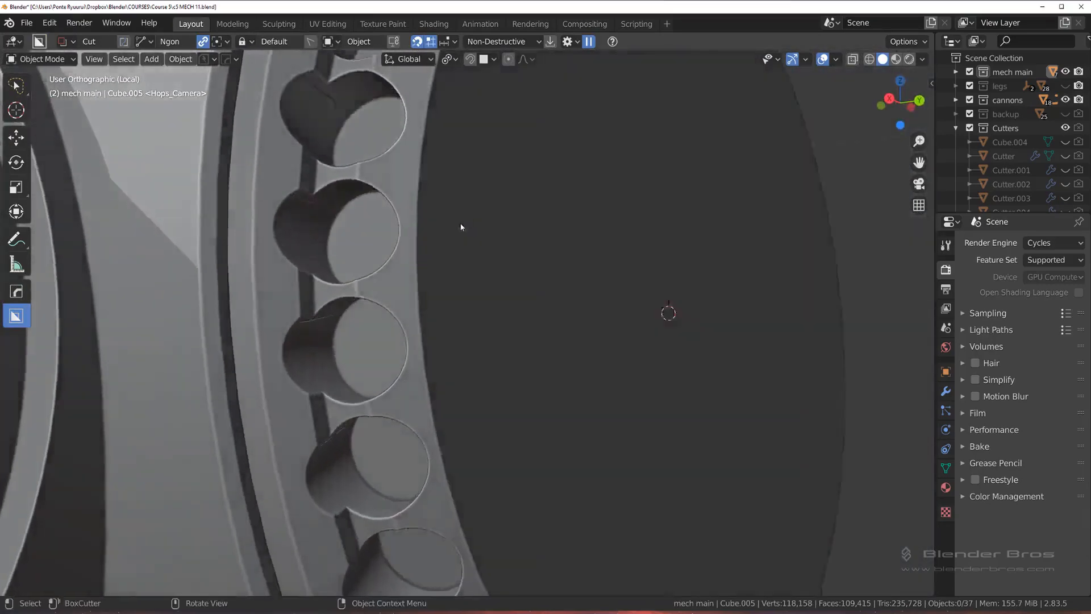
pyautogui.scroll(3, 426, 225)
pyautogui.press('Tab')
pyautogui.click(354, 234)
pyautogui.scroll(5, 446, 246)
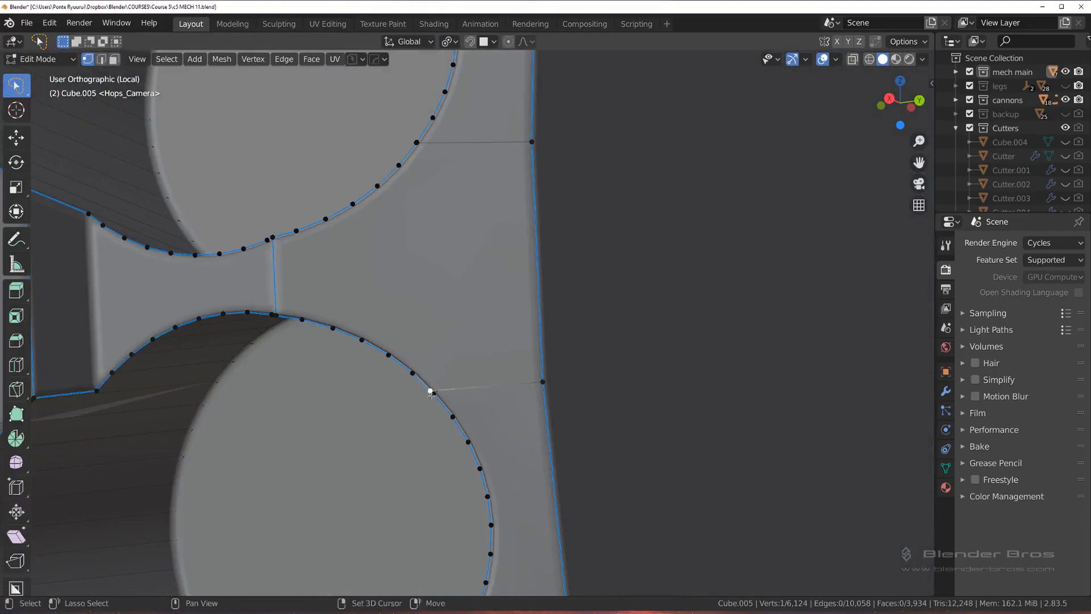
pyautogui.press('1')
# Step: Merge the doubled vertices at both inner-border edges of the hole directly above with Smart Vert
pyautogui.scroll(-3, 478, 346)
pyautogui.keyDown('shift'); pyautogui.moveTo(436, 256); pyautogui.dragTo(441, 379, button='middle'); pyautogui.keyUp('shift')
pyautogui.scroll(4, 439, 379)
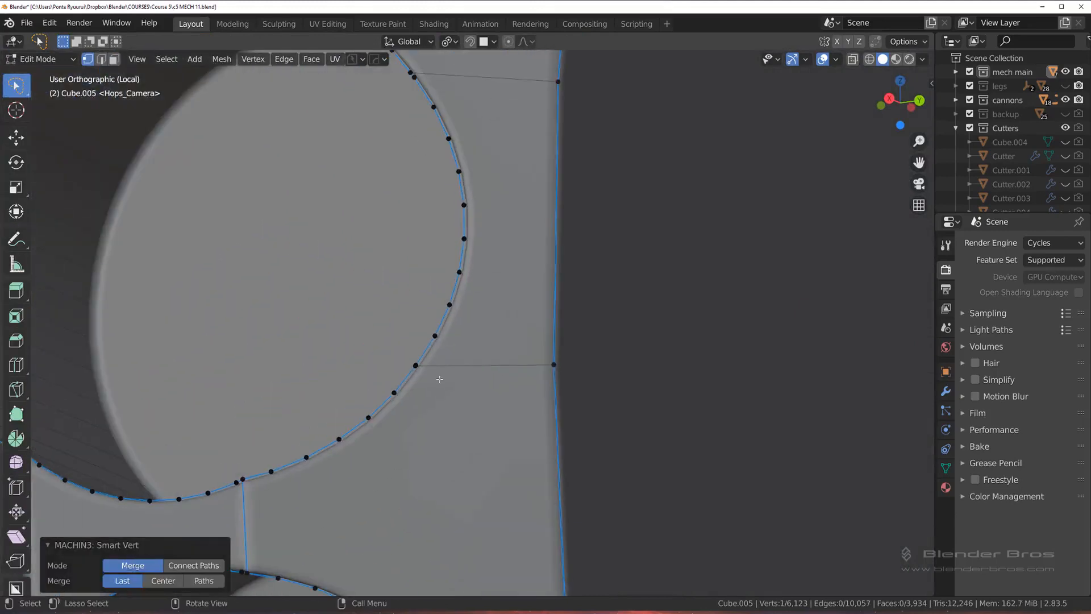
pyautogui.click(422, 370)
pyautogui.keyDown('shift'); pyautogui.click(411, 368); pyautogui.keyUp('shift')
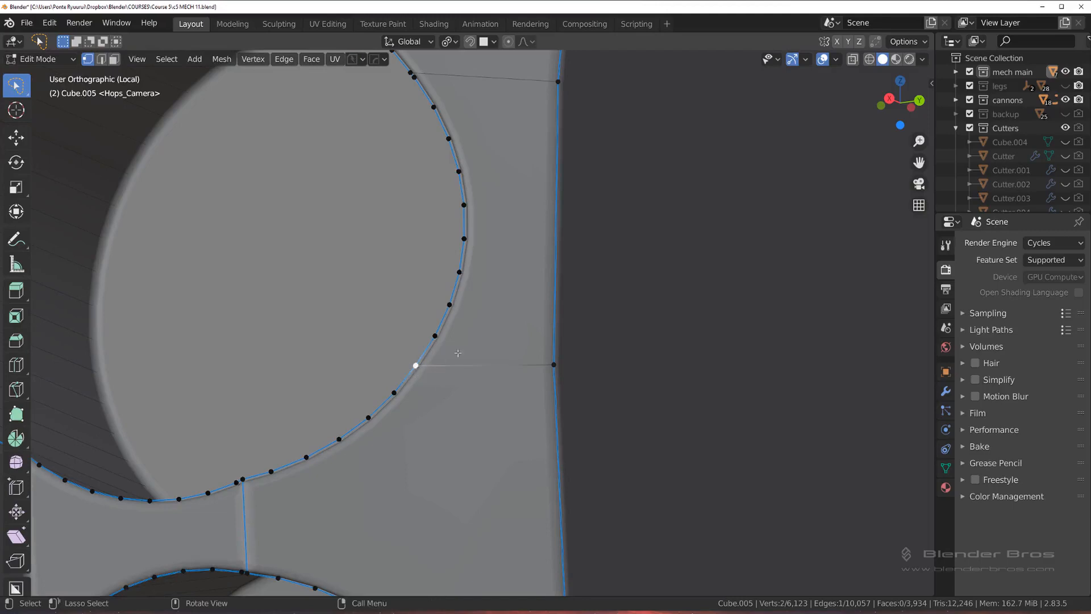
pyautogui.press('1')
pyautogui.keyDown('shift'); pyautogui.moveTo(444, 97); pyautogui.dragTo(448, 342, button='middle'); pyautogui.keyUp('shift')
pyautogui.click(412, 310)
pyautogui.keyDown('shift'); pyautogui.click(419, 325); pyautogui.keyUp('shift')
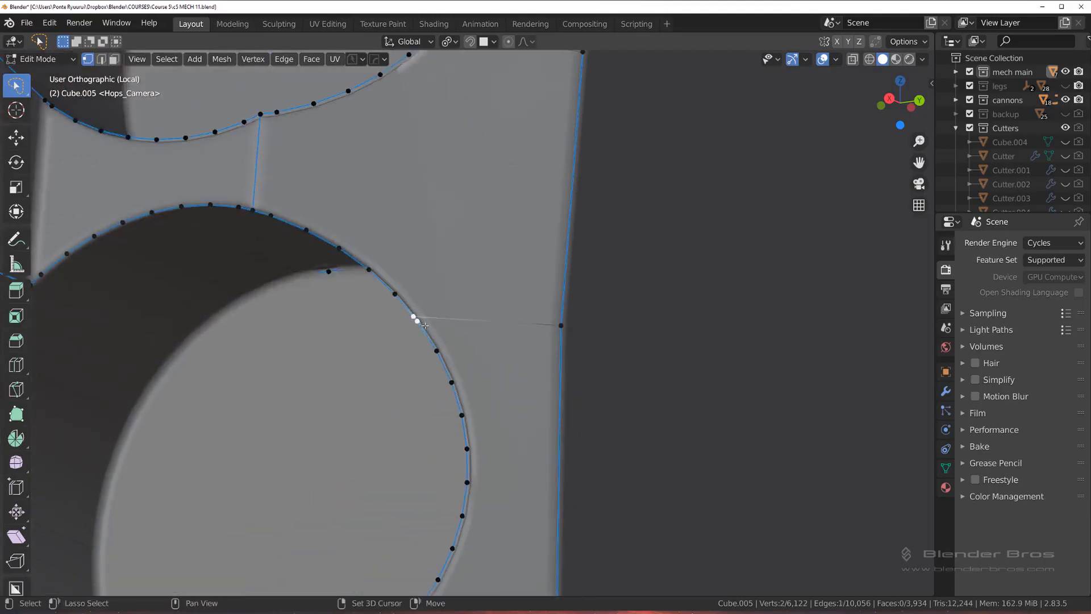
pyautogui.press('1')
# Step: Continue up the ring and merge both doubled vertex pairs on the next hole's inner-border side
pyautogui.scroll(-3, 447, 296)
pyautogui.keyDown('shift'); pyautogui.moveTo(460, 229); pyautogui.dragTo(492, 363, button='middle'); pyautogui.keyUp('shift')
pyautogui.scroll(2, 473, 297)
pyautogui.click(473, 273)
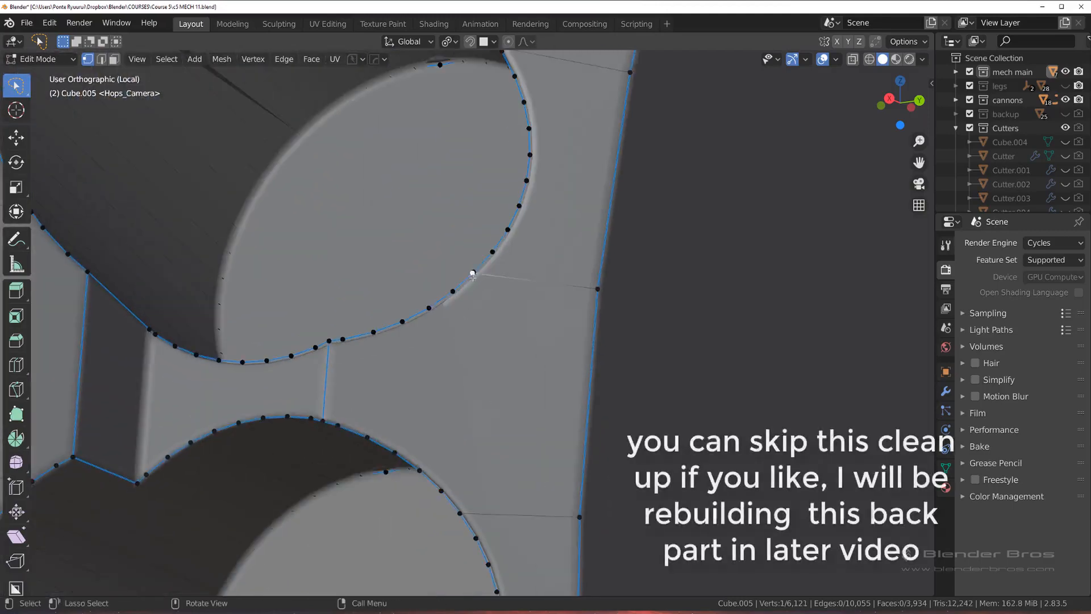
pyautogui.keyDown('shift'); pyautogui.click(474, 272); pyautogui.keyUp('shift')
pyautogui.press('1')
pyautogui.keyDown('shift'); pyautogui.moveTo(476, 271); pyautogui.dragTo(507, 328, button='middle'); pyautogui.keyUp('shift')
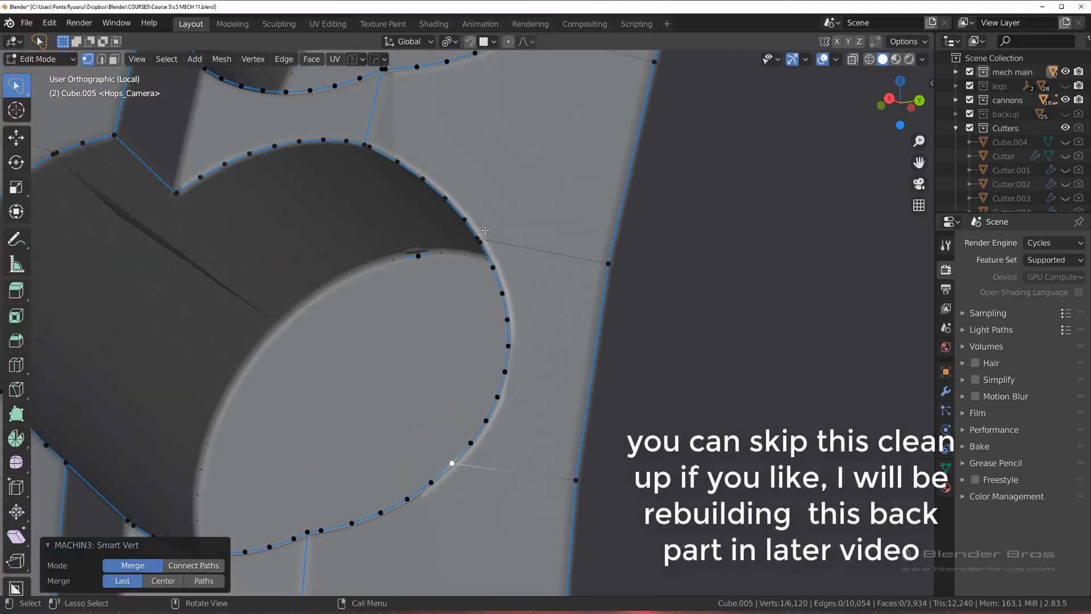
pyautogui.click(479, 239)
pyautogui.hotkey('ctrl', 'z')
pyautogui.keyDown('shift'); pyautogui.click(482, 244); pyautogui.keyUp('shift')
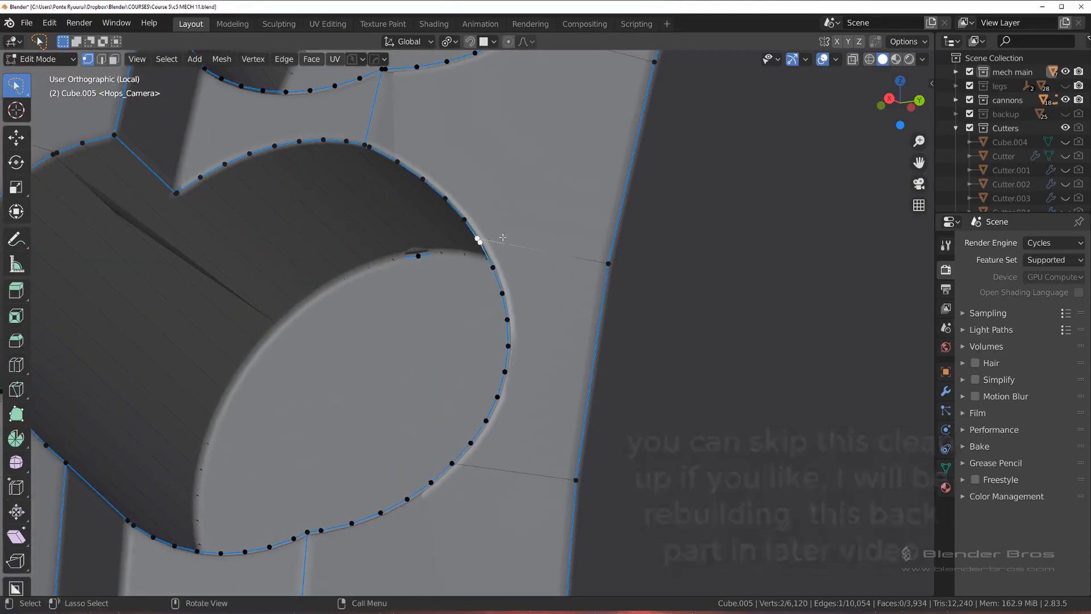
pyautogui.press('1')
# Step: Merge the lower and upper doubled vertex pairs on the inner side of the following hole's rim
pyautogui.scroll(-2, 526, 165)
pyautogui.keyDown('shift'); pyautogui.moveTo(528, 151); pyautogui.dragTo(494, 307, button='middle'); pyautogui.keyUp('shift')
pyautogui.scroll(2, 494, 296)
pyautogui.click(471, 258)
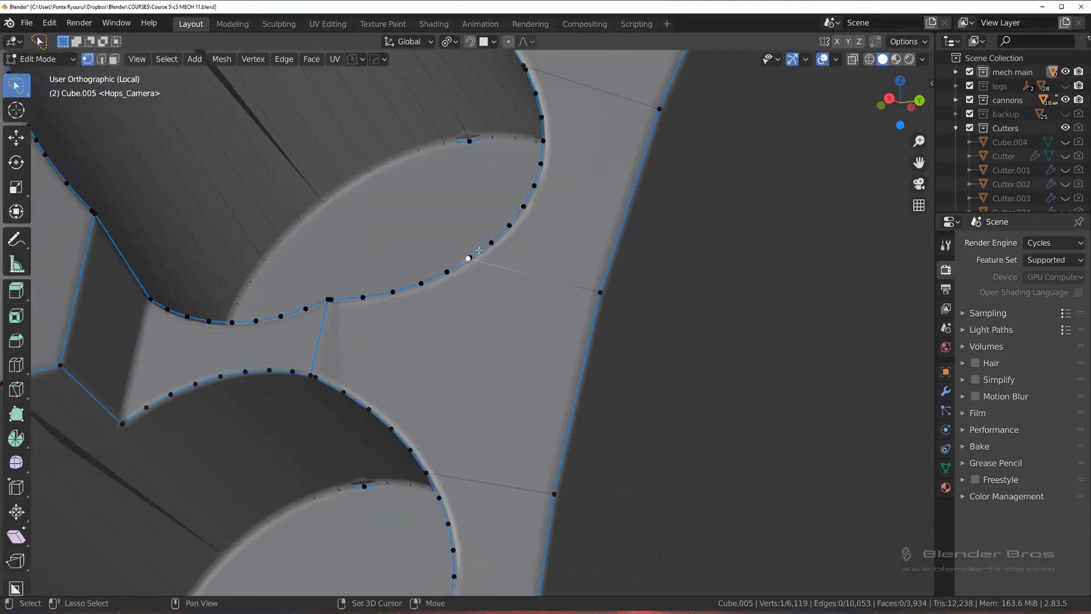
pyautogui.press('1')
pyautogui.keyDown('shift'); pyautogui.moveTo(521, 75); pyautogui.dragTo(434, 325, button='middle'); pyautogui.keyUp('shift')
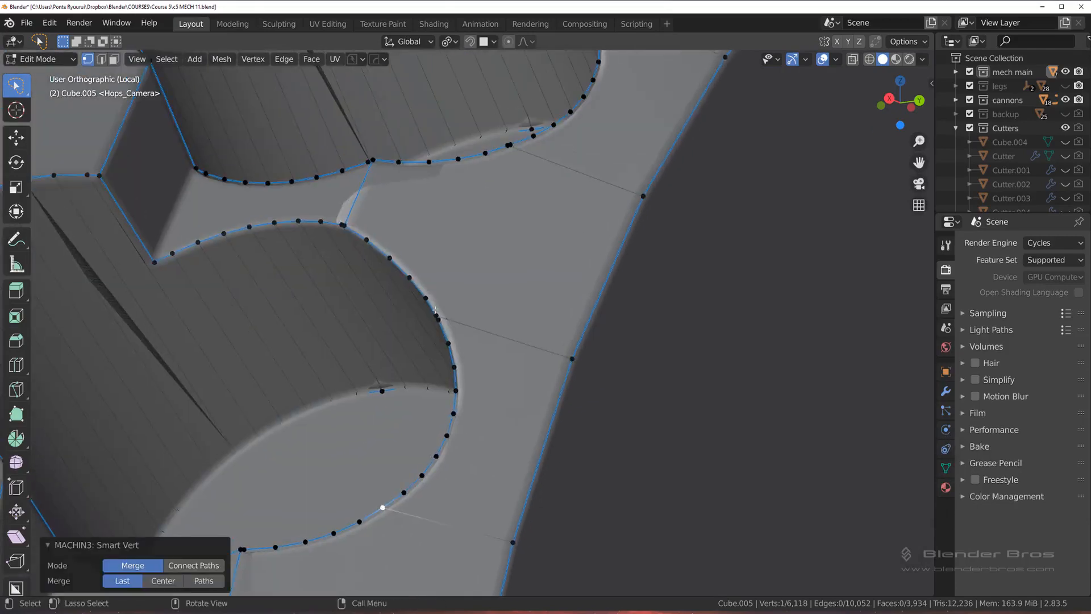
pyautogui.click(436, 315)
pyautogui.keyDown('shift'); pyautogui.click(438, 319); pyautogui.keyUp('shift')
pyautogui.press('1')
# Step: Merge the doubled vertices beside the notch on that hole's outer side, at the dark shading streak
pyautogui.scroll(-2, 457, 318)
pyautogui.scroll(3, 213, 253)
pyautogui.keyDown('shift'); pyautogui.moveTo(214, 253); pyautogui.dragTo(338, 265, button='middle'); pyautogui.keyUp('shift')
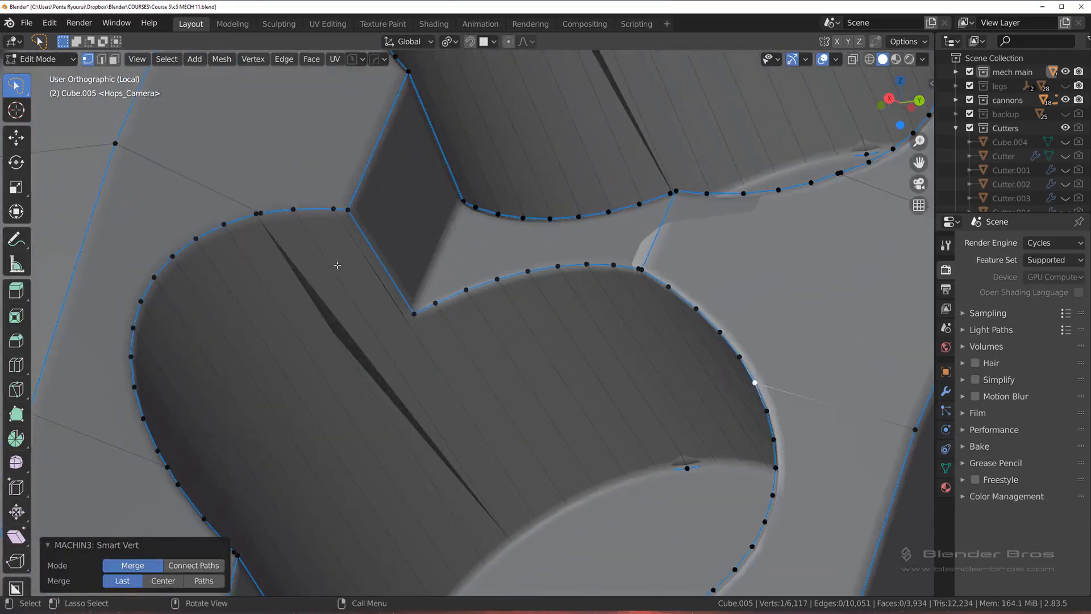
pyautogui.click(256, 212)
pyautogui.keyDown('shift'); pyautogui.click(261, 214); pyautogui.keyUp('shift')
pyautogui.press('1')
# Step: Working back down the ring, merge the doubled vertices beside the outer-side notch on the next two holes
pyautogui.scroll(-6, 285, 253)
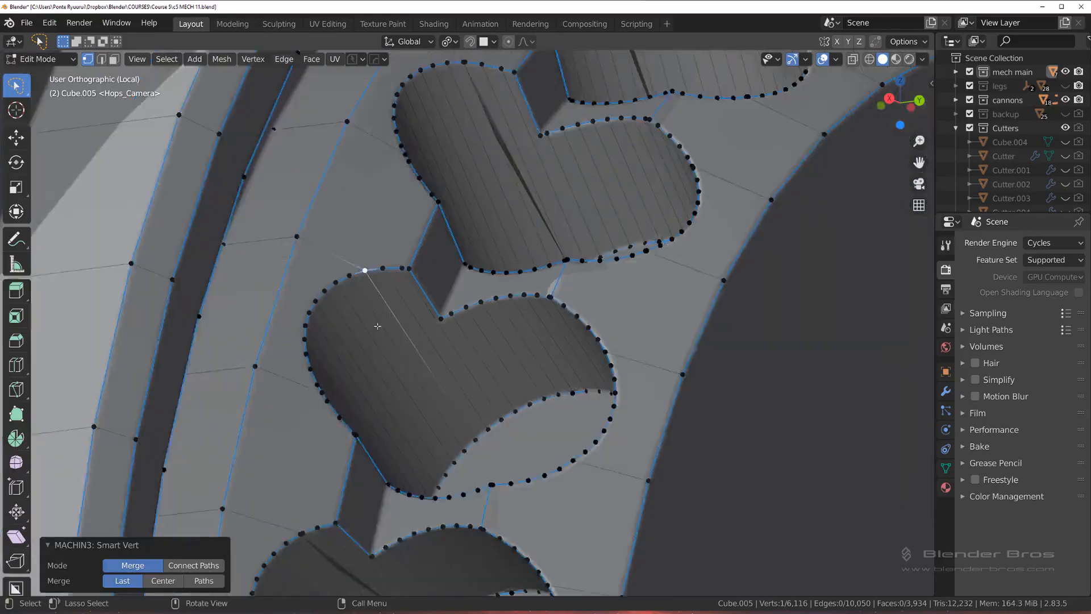
pyautogui.keyDown('shift'); pyautogui.moveTo(430, 316); pyautogui.dragTo(424, 277, button='middle'); pyautogui.keyUp('shift')
pyautogui.scroll(3, 423, 276)
pyautogui.click(293, 199)
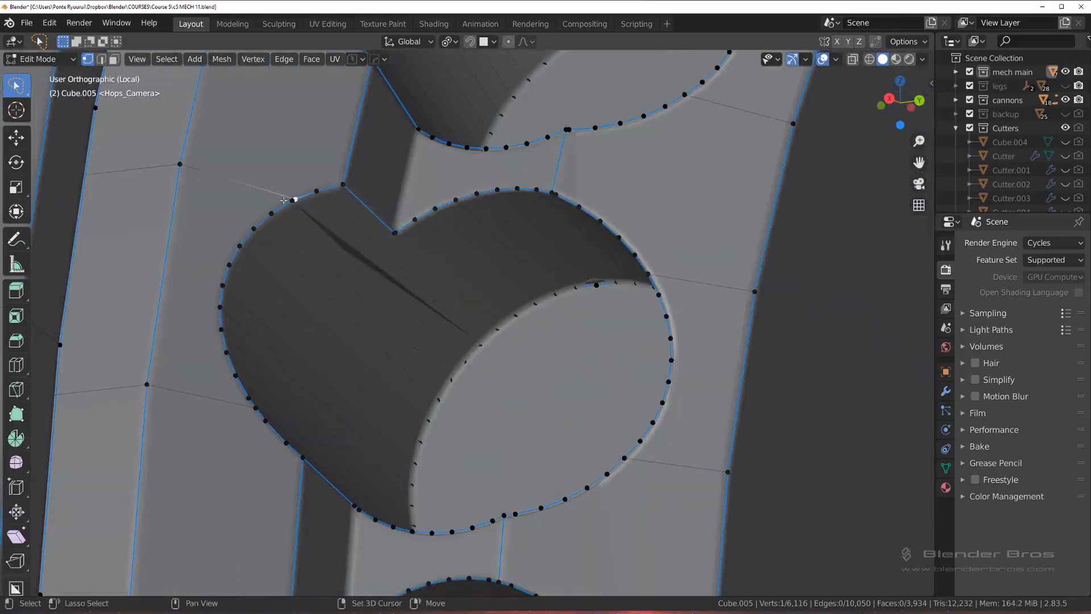
pyautogui.keyDown('shift'); pyautogui.click(297, 199); pyautogui.keyUp('shift')
pyautogui.press('1')
pyautogui.keyDown('shift'); pyautogui.moveTo(324, 419); pyautogui.dragTo(431, 107, button='middle'); pyautogui.keyUp('shift')
pyautogui.click(361, 320)
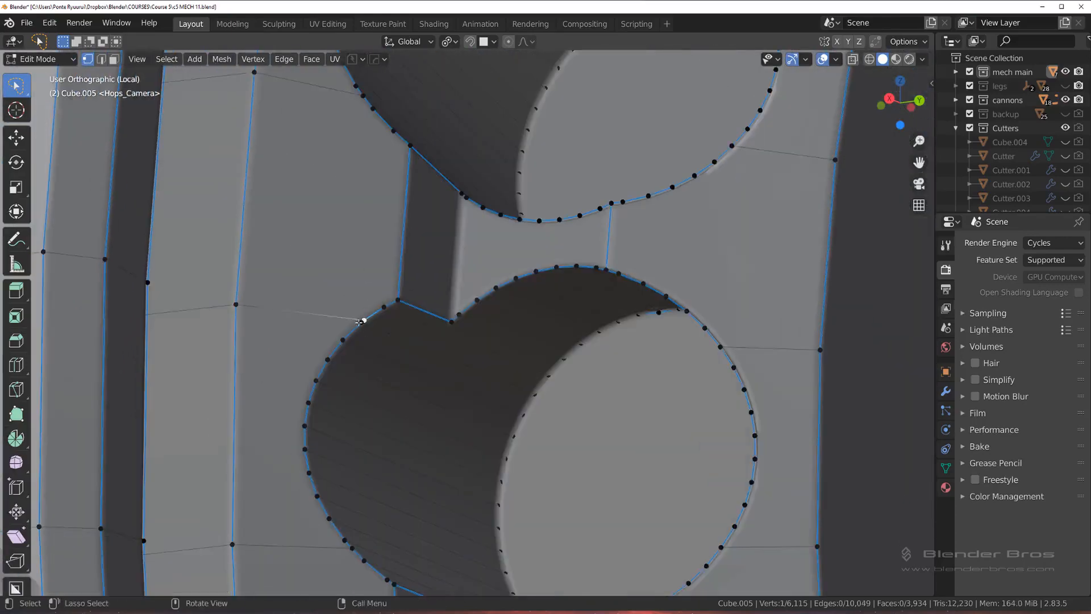
pyautogui.keyDown('shift'); pyautogui.click(365, 320); pyautogui.keyUp('shift')
pyautogui.press('1')
# Step: Merge the doubled vertices on the lower outer rim of one hole and the upper outer rim of the hole beneath
pyautogui.scroll(-2, 451, 419)
pyautogui.keyDown('shift'); pyautogui.moveTo(450, 419); pyautogui.dragTo(424, 176, button='middle'); pyautogui.keyUp('shift')
pyautogui.scroll(2, 424, 176)
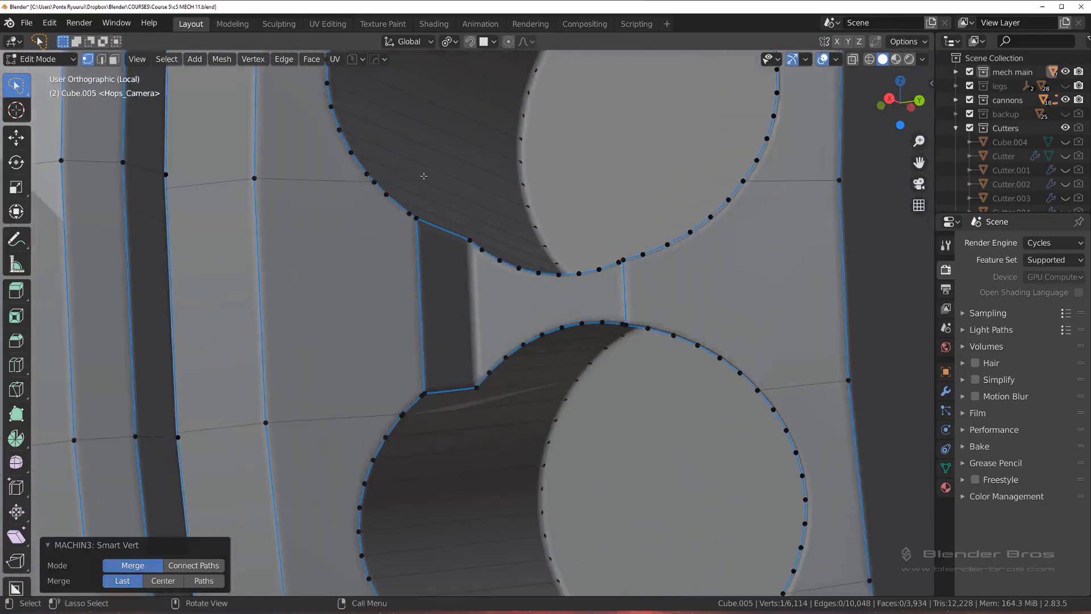
pyautogui.click(375, 182)
pyautogui.keyDown('shift'); pyautogui.click(368, 175); pyautogui.keyUp('shift')
pyautogui.press('1')
pyautogui.keyDown('shift'); pyautogui.moveTo(379, 351); pyautogui.dragTo(431, 178, button='middle'); pyautogui.keyUp('shift')
pyautogui.scroll(1, 432, 179)
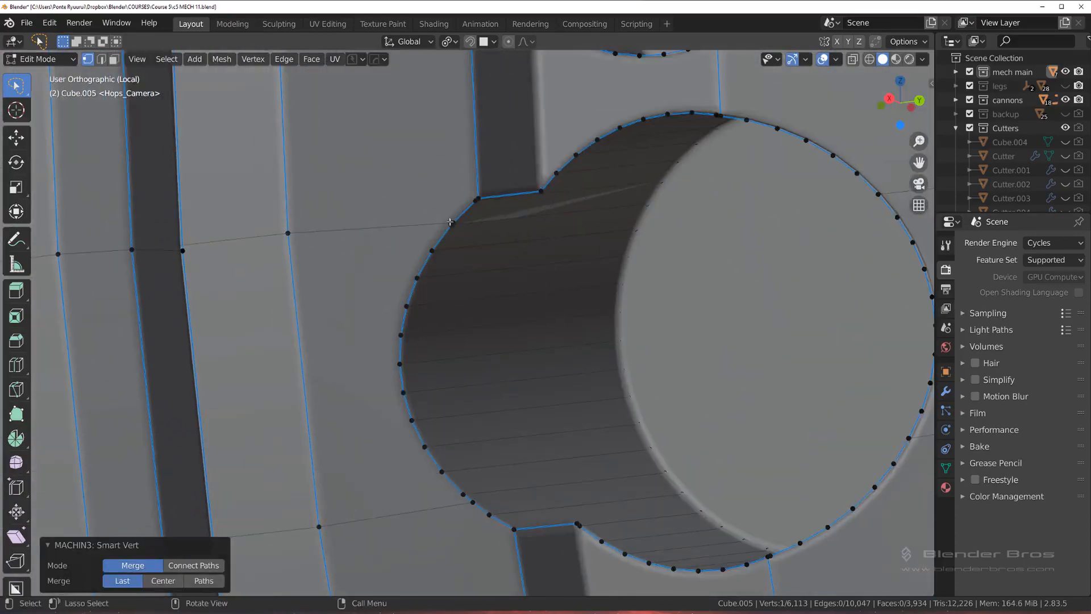
pyautogui.click(453, 220)
pyautogui.keyDown('shift'); pyautogui.click(451, 224); pyautogui.keyUp('shift')
pyautogui.press('1')
# Step: Merge the doubled vertices at both ends of the short edge crossing the bridge between two holes
pyautogui.keyDown('shift'); pyautogui.moveTo(573, 264); pyautogui.dragTo(424, 290, button='middle'); pyautogui.keyUp('shift')
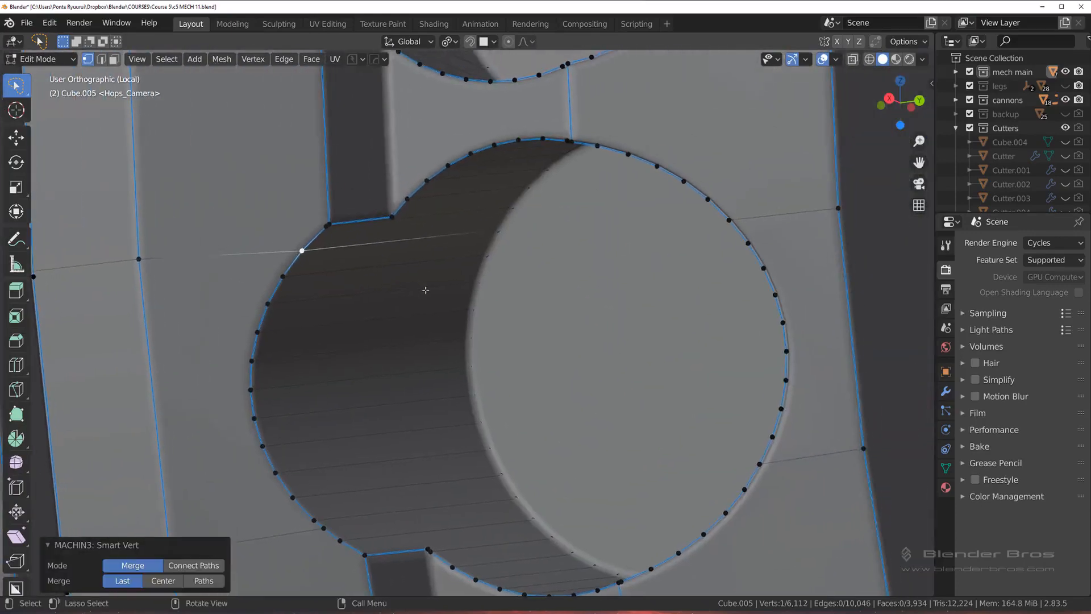
pyautogui.keyDown('shift'); pyautogui.moveTo(533, 241); pyautogui.dragTo(479, 262, button='middle'); pyautogui.keyUp('shift')
pyautogui.moveTo(531, 183); pyautogui.dragTo(558, 107, button='middle')
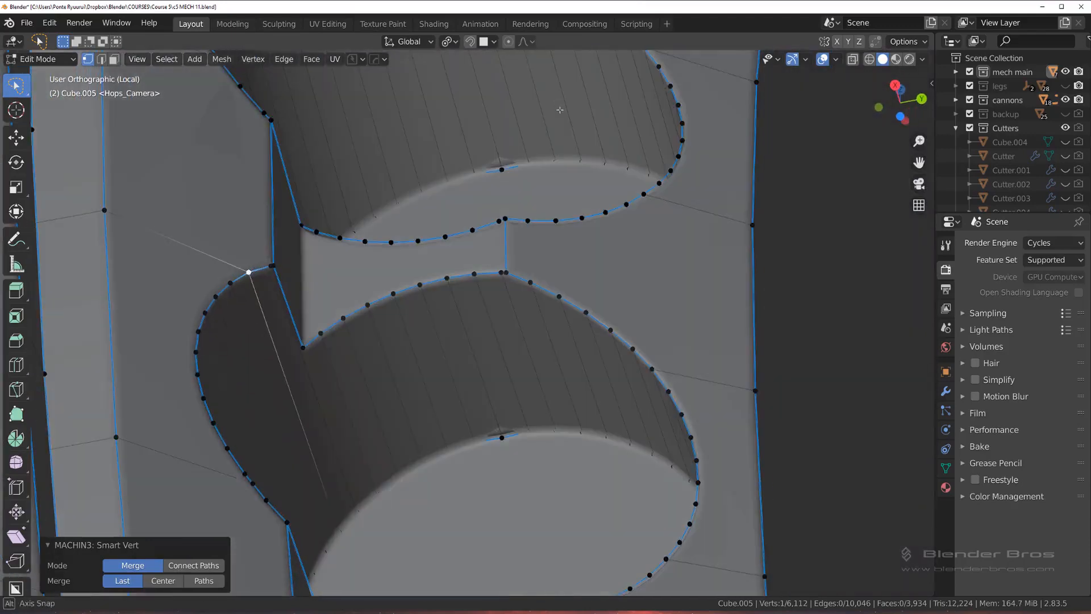
pyautogui.click(501, 271)
pyautogui.keyDown('shift'); pyautogui.click(505, 271); pyautogui.keyUp('shift')
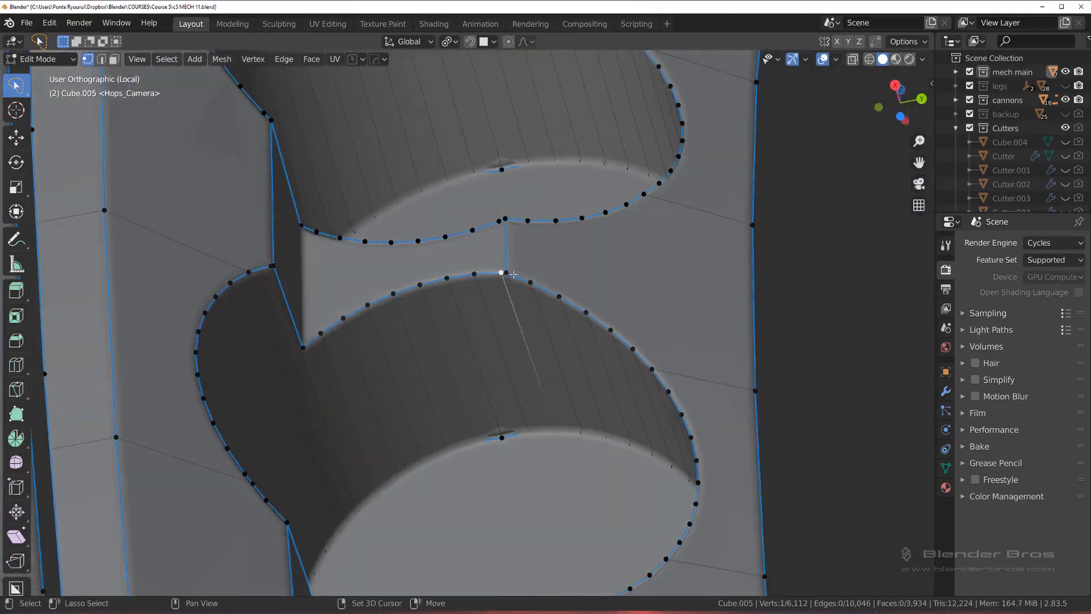
pyautogui.press('1')
pyautogui.click(502, 216)
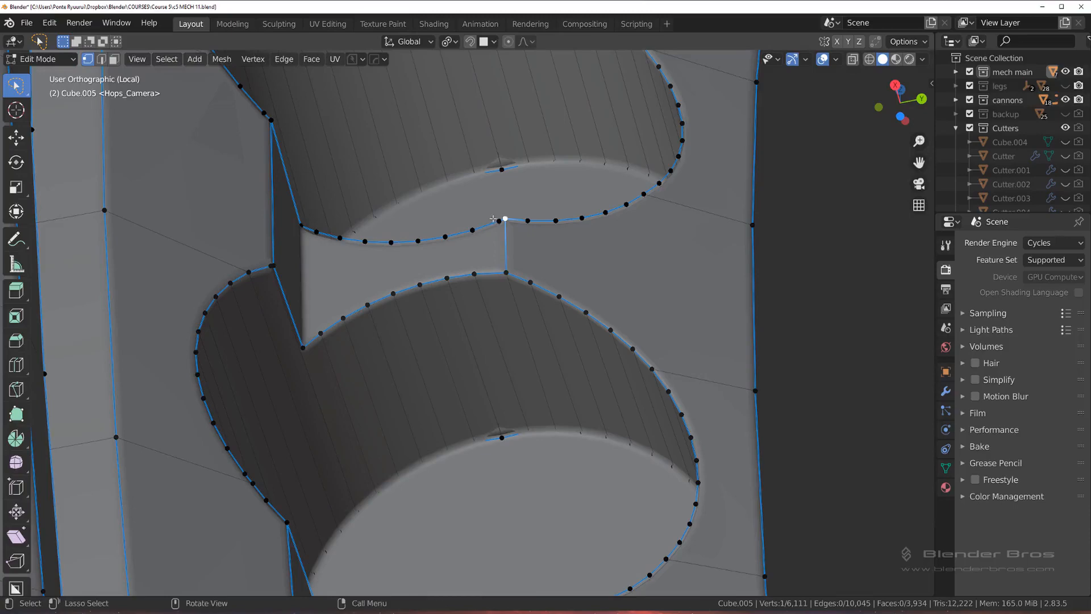
pyautogui.keyDown('shift'); pyautogui.click(500, 221); pyautogui.keyUp('shift')
pyautogui.press('1')
# Step: Merge the doubled vertices at both ends of the next bridge's short edge, one hole further down the ring
pyautogui.keyDown('shift'); pyautogui.moveTo(500, 220); pyautogui.dragTo(449, 53, button='middle'); pyautogui.keyUp('shift')
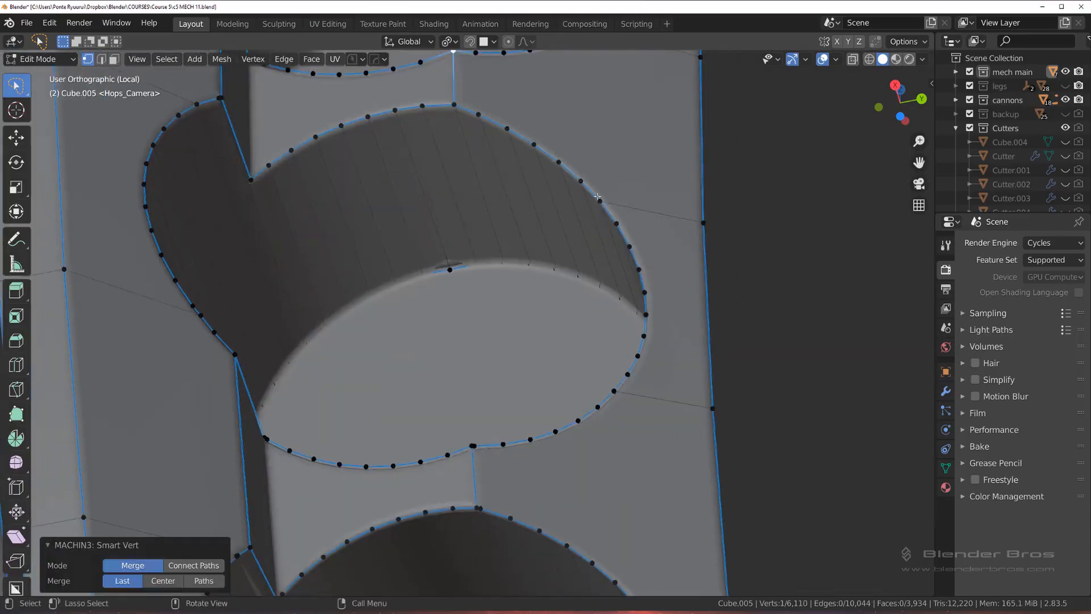
pyautogui.click(478, 448)
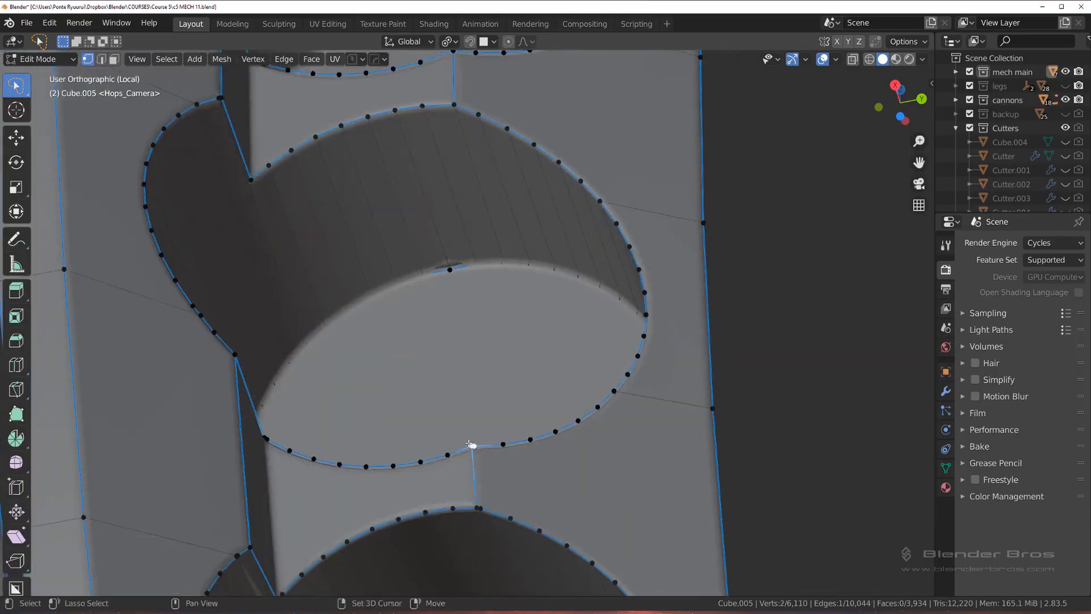
pyautogui.keyDown('shift'); pyautogui.click(472, 446); pyautogui.keyUp('shift')
pyautogui.press('1')
pyautogui.keyDown('shift'); pyautogui.moveTo(480, 519); pyautogui.dragTo(487, 298, button='middle'); pyautogui.keyUp('shift')
pyautogui.click(492, 286)
pyautogui.keyDown('shift'); pyautogui.click(482, 287); pyautogui.keyUp('shift')
pyautogui.press('1')
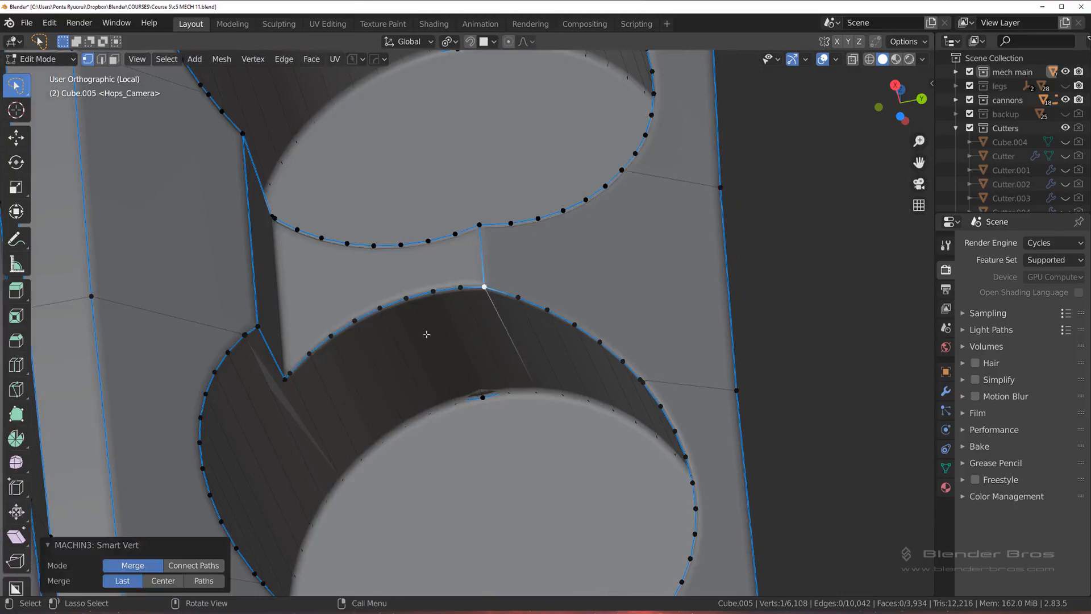
# Step: Merge the upper and lower doubled vertex pairs on the outer side of the hole below that bridge
pyautogui.click(256, 338)
pyautogui.moveTo(256, 339); pyautogui.dragTo(337, 359, button='middle')
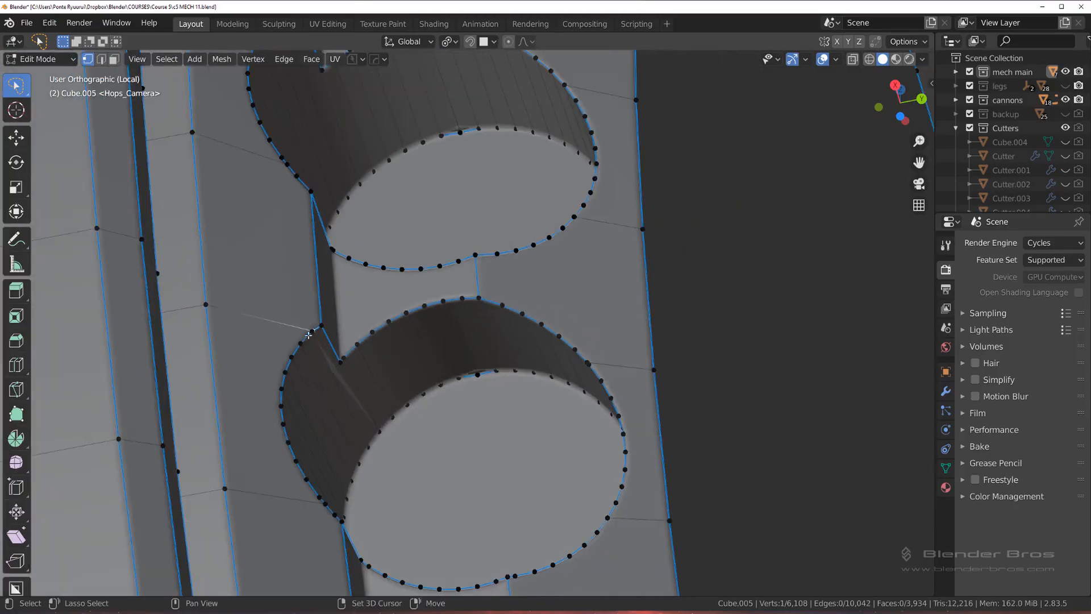
pyautogui.press('1')
pyautogui.keyDown('shift'); pyautogui.moveTo(341, 488); pyautogui.dragTo(333, 318, button='middle'); pyautogui.keyUp('shift')
pyautogui.scroll(2, 333, 318)
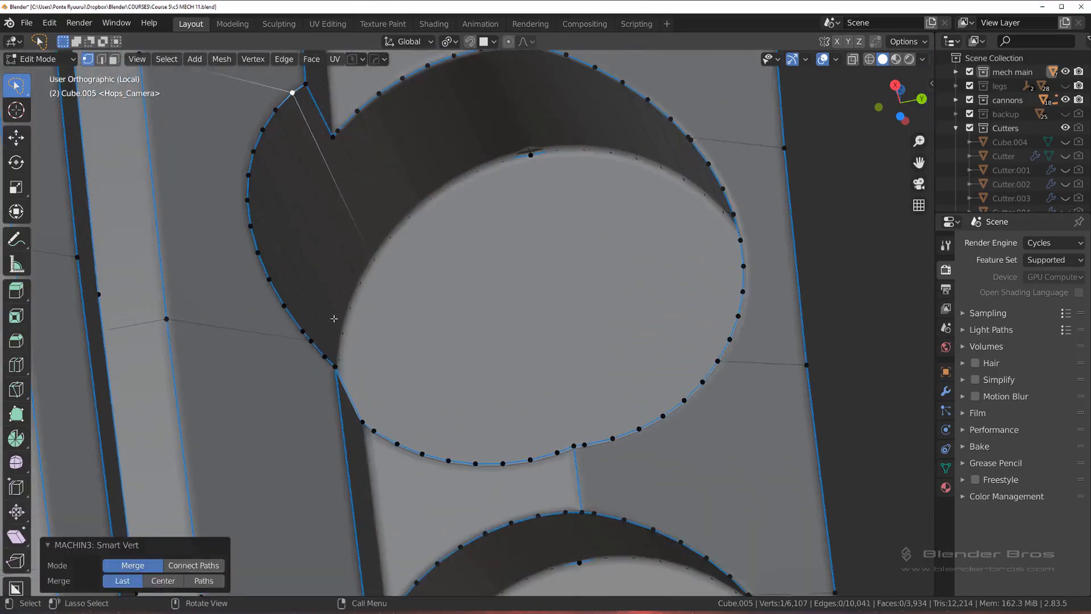
pyautogui.click(314, 342)
pyautogui.press('1')
# Step: Try to merge the two vertices where the bridge's short edge meets the hole's lower rim, and undo it
pyautogui.keyDown('shift'); pyautogui.moveTo(478, 400); pyautogui.dragTo(402, 326, button='middle'); pyautogui.keyUp('shift')
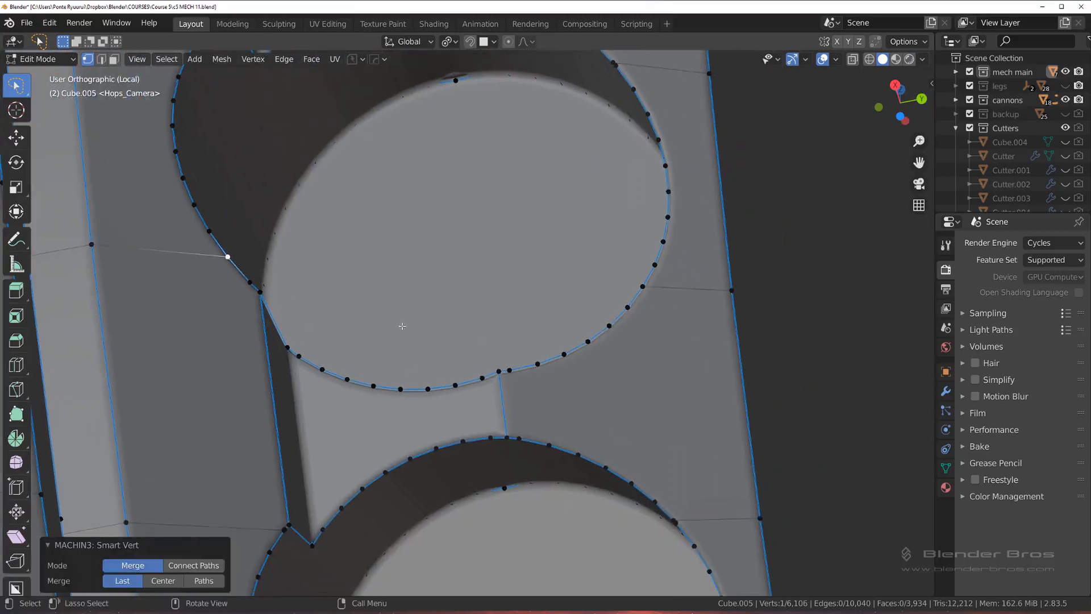
pyautogui.click(510, 376)
pyautogui.press('1')
pyautogui.hotkey('ctrl', 'z')
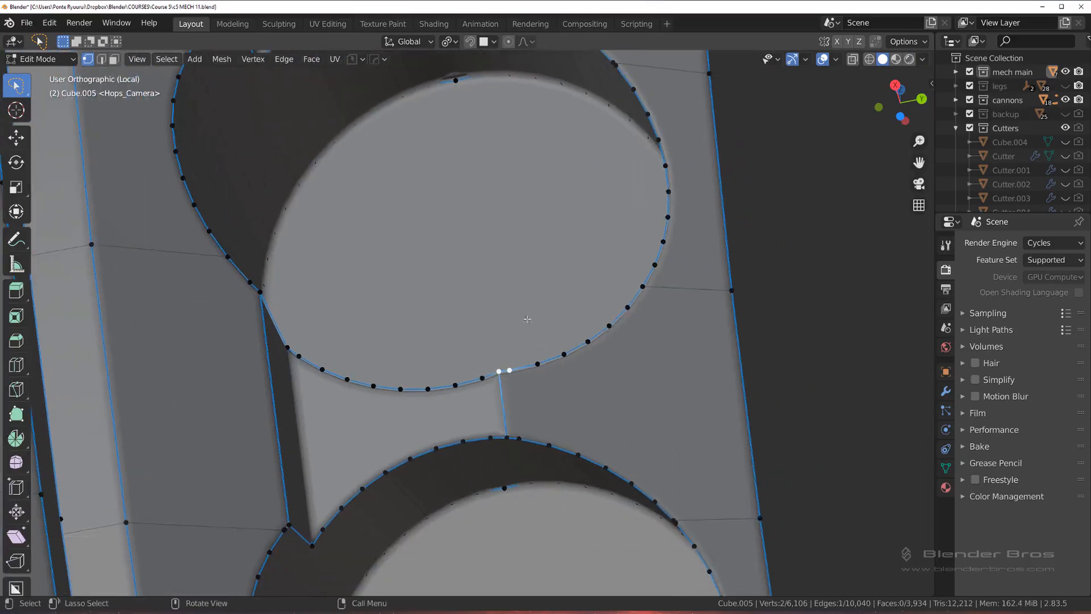
# Step: Merge the doubled vertices at both inner-border edges of the same hole, moving the lower vertex to expose its duplicate
pyautogui.scroll(-2, 511, 285)
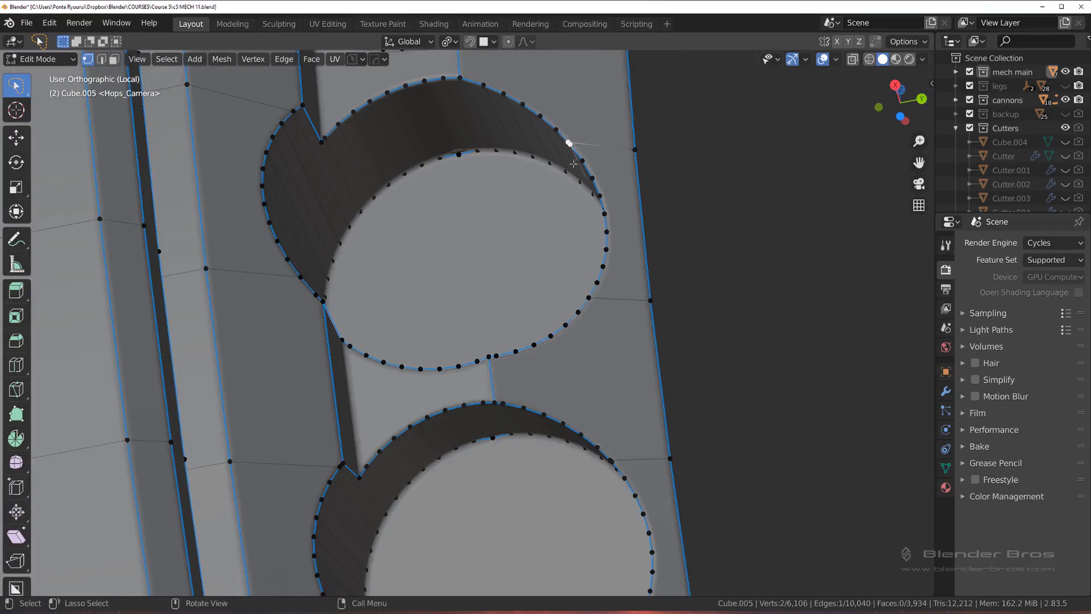
pyautogui.press('1')
pyautogui.click(591, 307)
pyautogui.press('g')
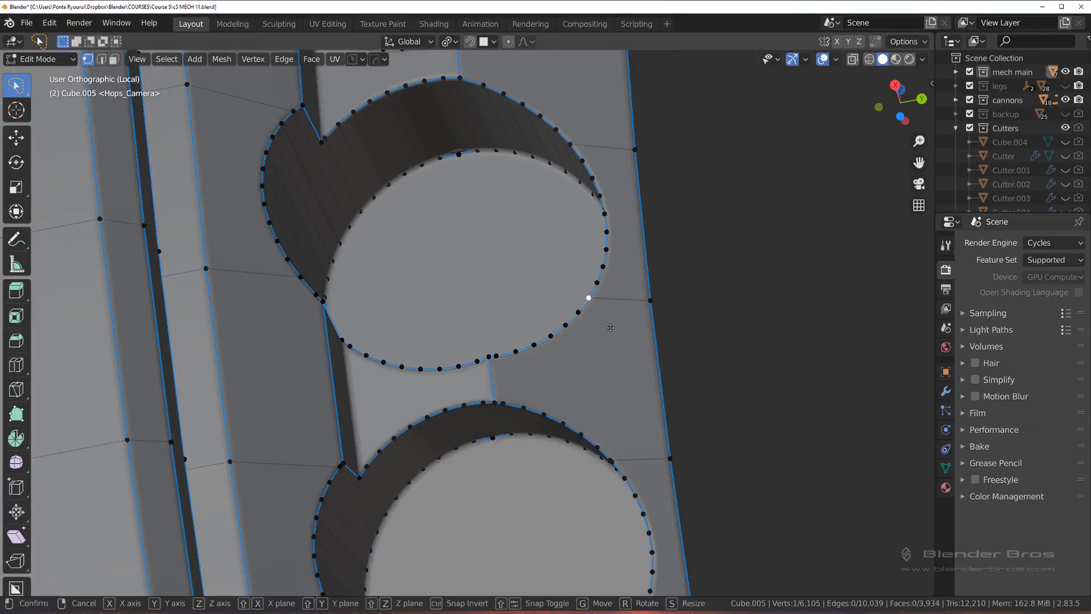
pyautogui.rightClick(611, 325)
pyautogui.press('g')
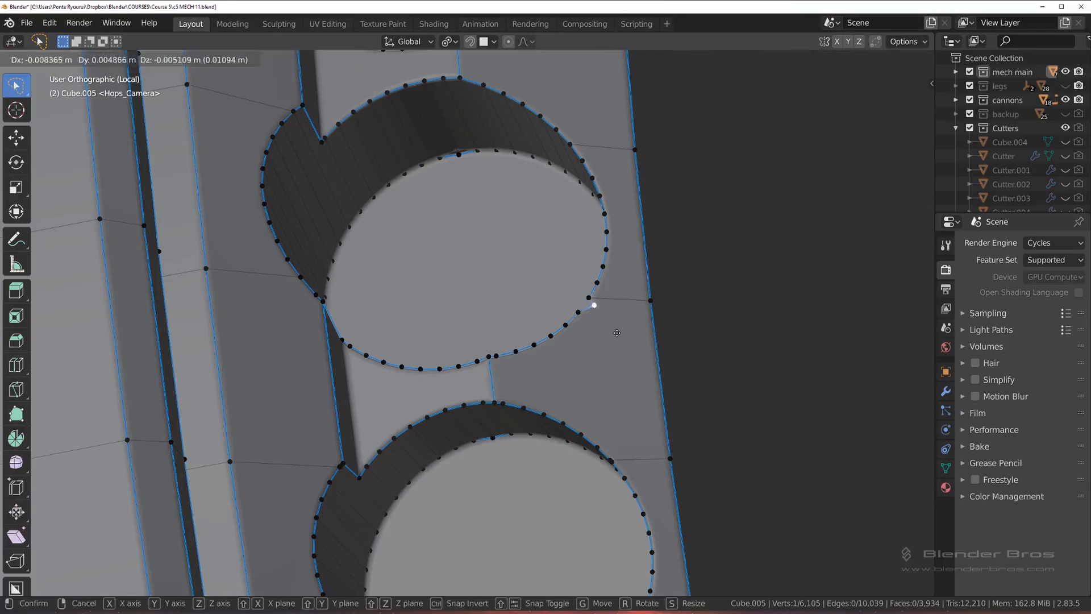
pyautogui.click(614, 333)
pyautogui.keyDown('shift'); pyautogui.click(589, 297); pyautogui.keyUp('shift')
pyautogui.press('1')
# Step: Merge the upper and lower doubled vertex pairs on the inner-border side of the next hole down the ring
pyautogui.scroll(-2, 585, 369)
pyautogui.scroll(5, 586, 369)
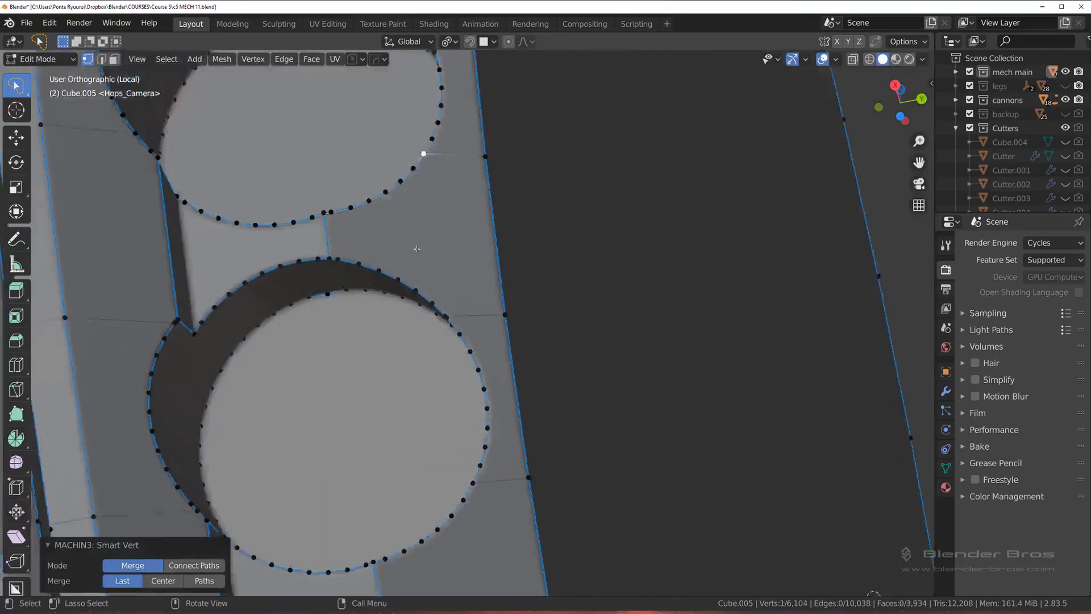
pyautogui.click(423, 302)
pyautogui.keyDown('shift'); pyautogui.click(431, 312); pyautogui.keyUp('shift')
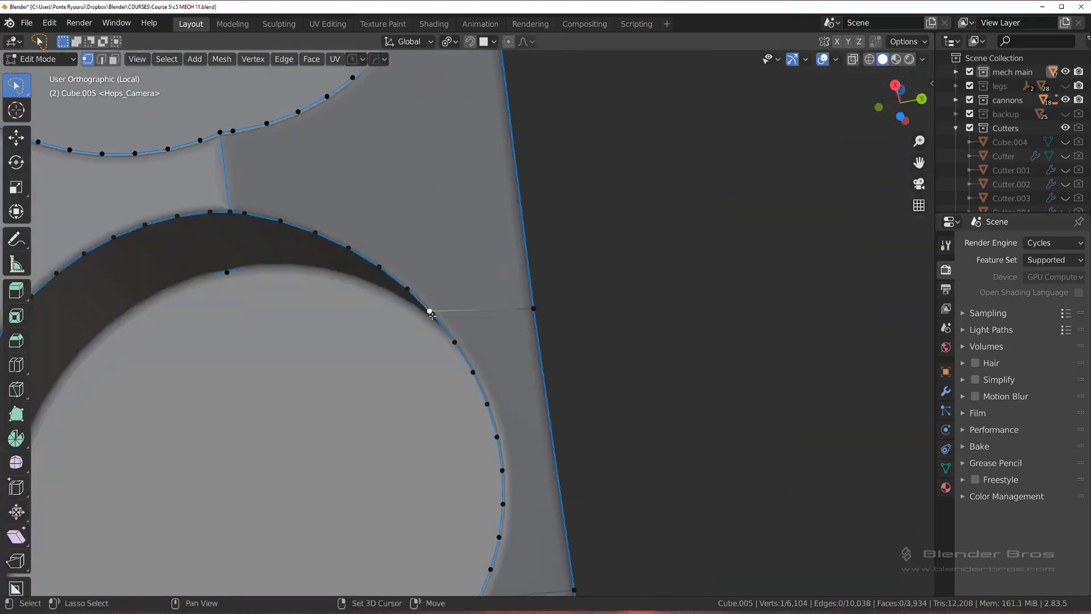
pyautogui.press('1')
pyautogui.scroll(-2, 456, 255)
pyautogui.scroll(3, 456, 255)
pyautogui.keyDown('shift'); pyautogui.click(474, 482); pyautogui.keyUp('shift')
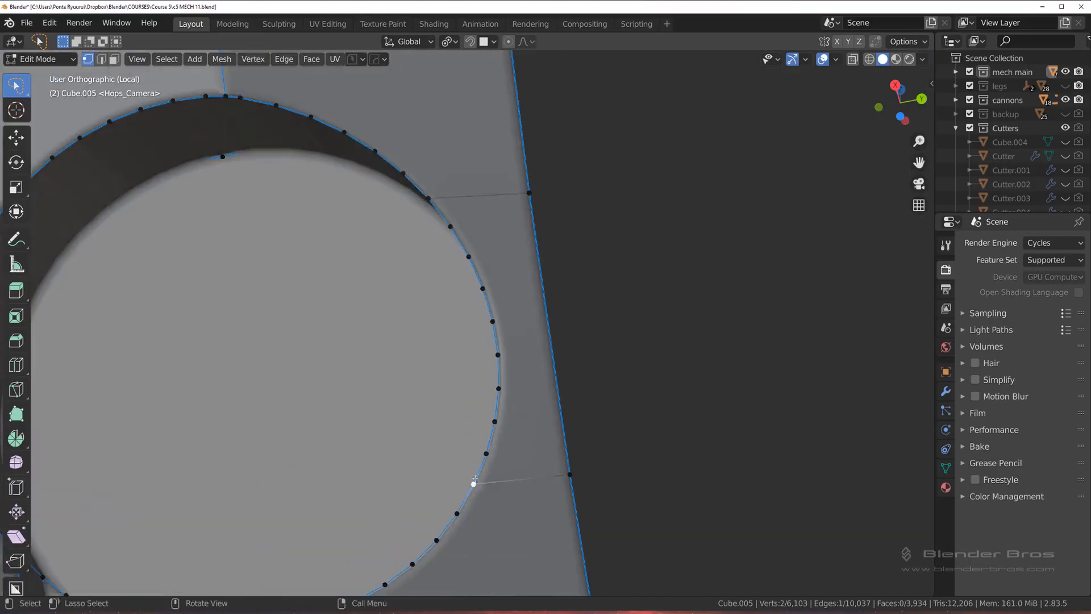
pyautogui.press('1')
pyautogui.keyDown('shift'); pyautogui.moveTo(477, 478); pyautogui.dragTo(487, 333, button='middle'); pyautogui.keyUp('shift')
pyautogui.scroll(-3, 483, 328)
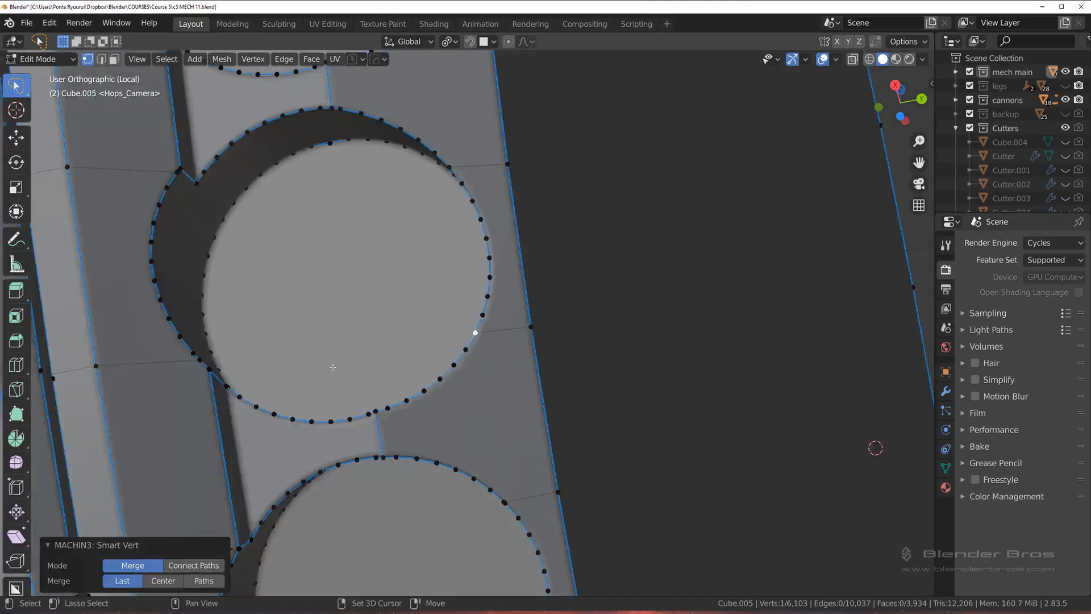
# Step: Merge the doubled vertices where the lower connecting edge meets the inner-border side of the centred hole's rim
pyautogui.keyDown('shift'); pyautogui.moveTo(198, 344); pyautogui.dragTo(300, 331, button='middle'); pyautogui.keyUp('shift')
pyautogui.click(302, 344)
pyautogui.press('1')
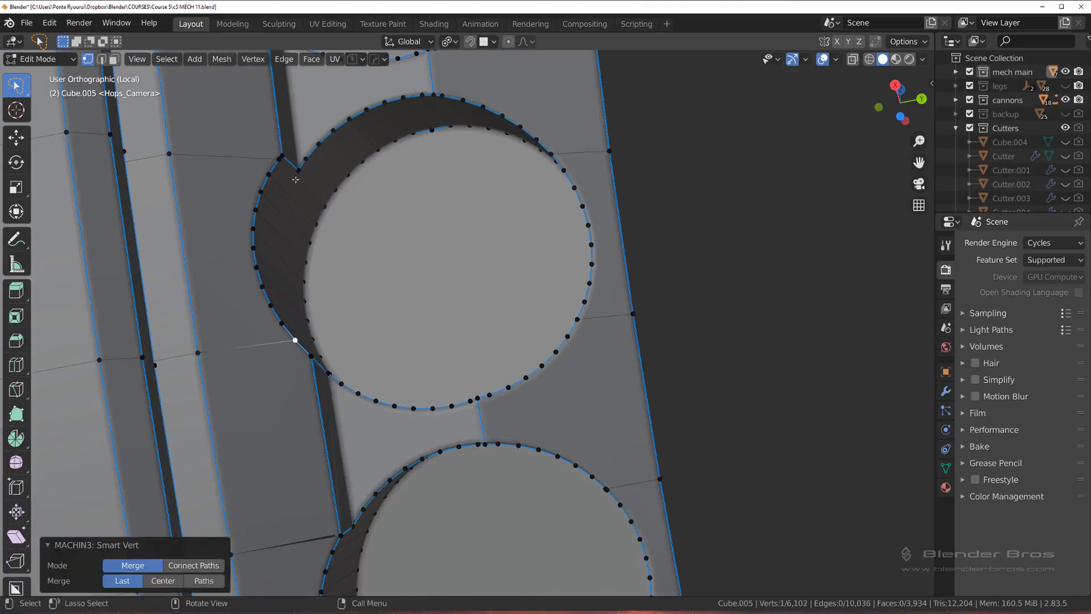
# Step: Try to merge the vertices at the same hole's upper inner-border corner, and undo the merge
pyautogui.click(281, 159)
pyautogui.keyDown('shift'); pyautogui.click(270, 176); pyautogui.keyUp('shift')
pyautogui.press('1')
pyautogui.hotkey('ctrl', 'z')
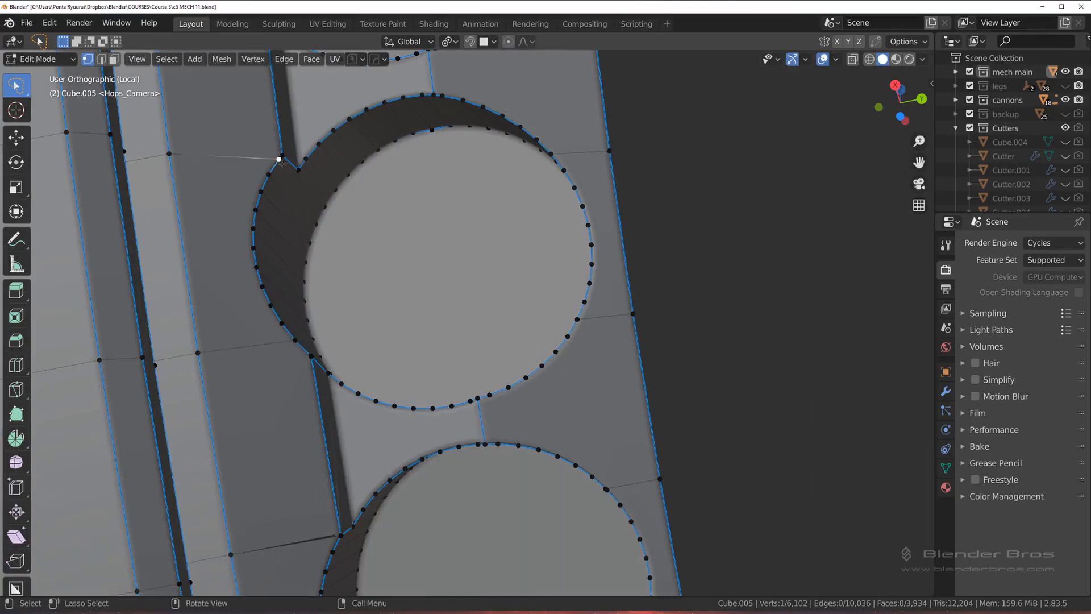
# Step: Merge the doubled vertices beside the hole's upper inner-border corner and slide the merged vertex slightly down the rim
pyautogui.scroll(6, 281, 156)
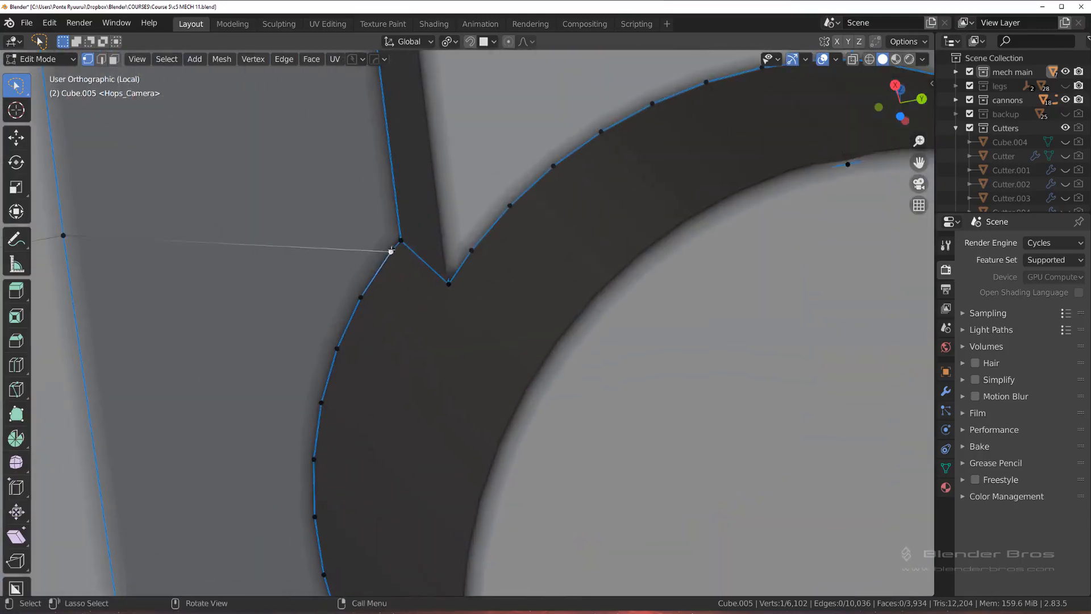
pyautogui.click(392, 250)
pyautogui.press('1')
pyautogui.hotkey('shift', 'v')
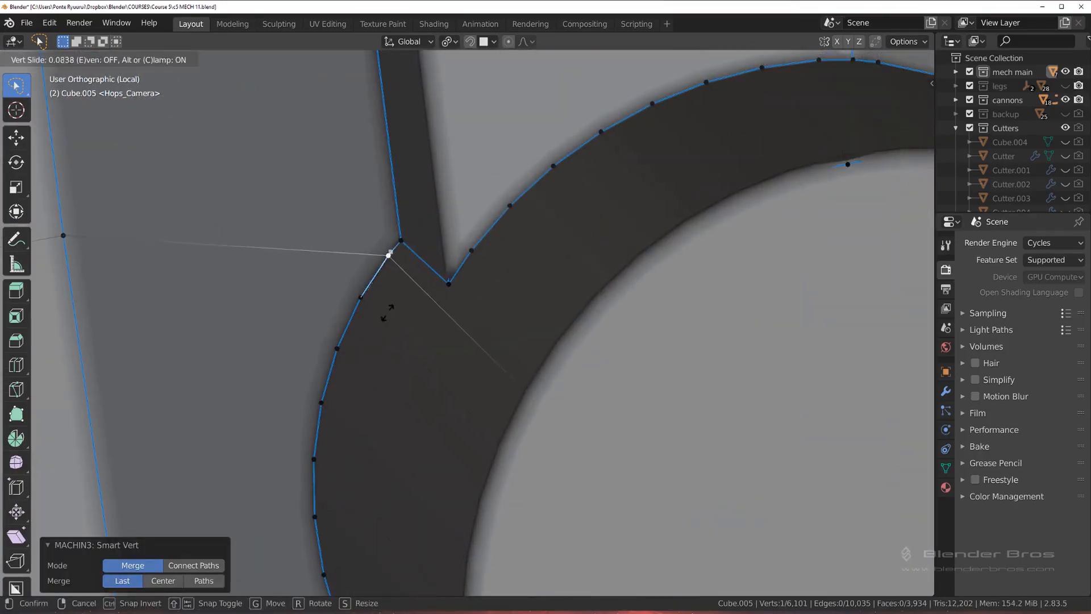
pyautogui.click(379, 336)
# Step: Examine the row of holes along the ring in Object Mode, and return to Edit Mode at the next hole
pyautogui.scroll(-9, 427, 305)
pyautogui.press('Tab')
pyautogui.click(480, 216)
pyautogui.scroll(-4, 493, 280)
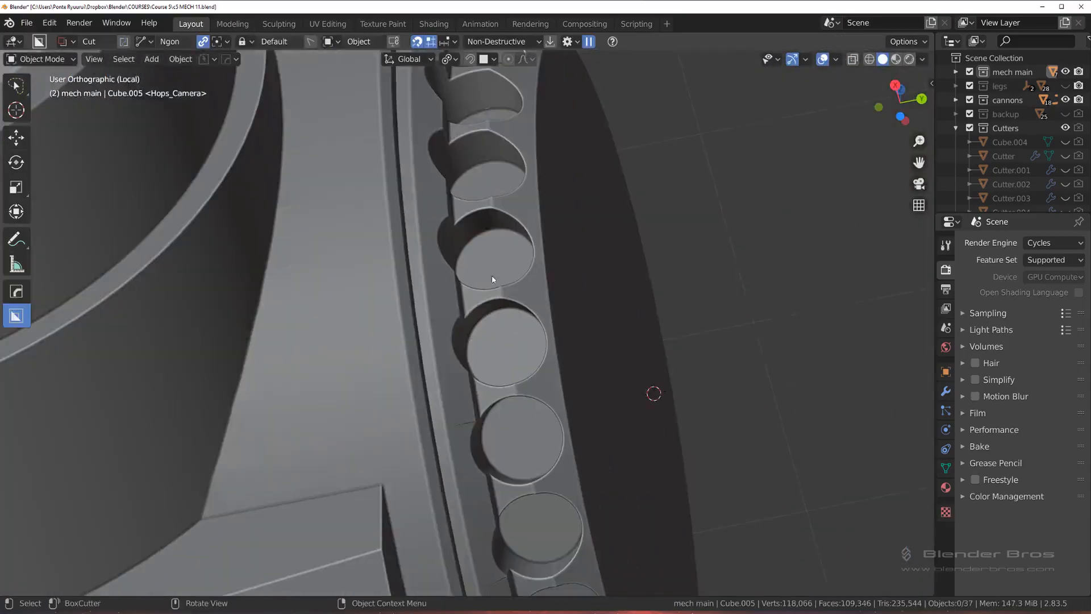
pyautogui.keyDown('shift'); pyautogui.moveTo(492, 279); pyautogui.dragTo(431, 171, button='middle'); pyautogui.keyUp('shift')
pyautogui.scroll(6, 432, 262)
pyautogui.press('Tab')
# Step: Merge the doubled vertices at the upper inner-border corner of the next hole down the ring
pyautogui.click(330, 268)
pyautogui.scroll(3, 346, 300)
pyautogui.keyDown('shift'); pyautogui.moveTo(347, 299); pyautogui.dragTo(436, 288, button='middle'); pyautogui.keyUp('shift')
pyautogui.scroll(2, 310, 276)
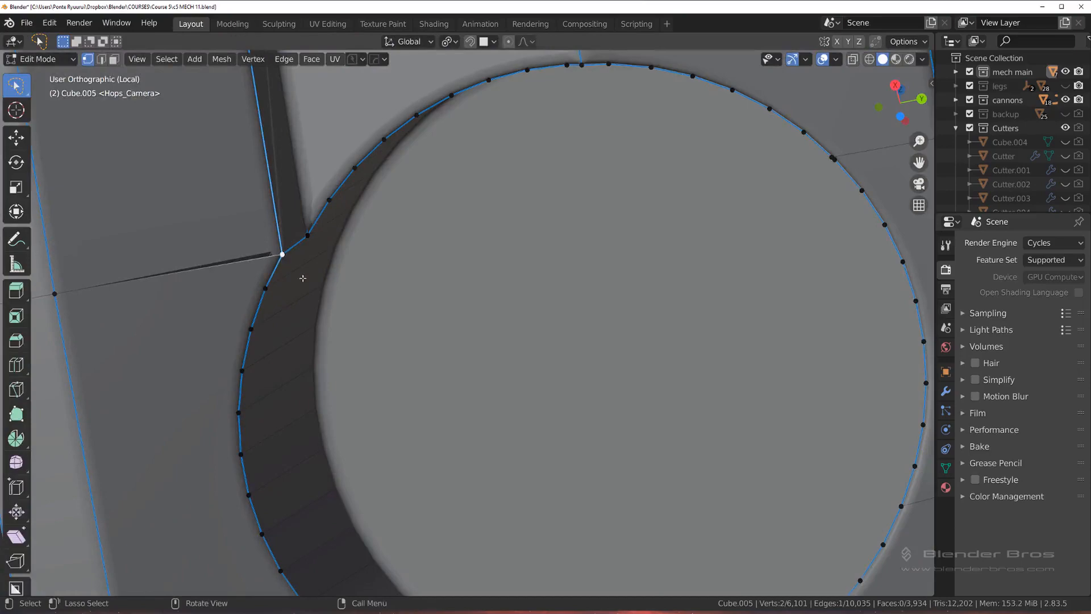
pyautogui.press('1')
# Step: Merge the vertices beside the lower inner-border corner of the same hole, where the connecting edge meets the rim
pyautogui.scroll(-4, 327, 294)
pyautogui.keyDown('shift'); pyautogui.moveTo(356, 477); pyautogui.dragTo(321, 335, button='middle'); pyautogui.keyUp('shift')
pyautogui.scroll(3, 322, 335)
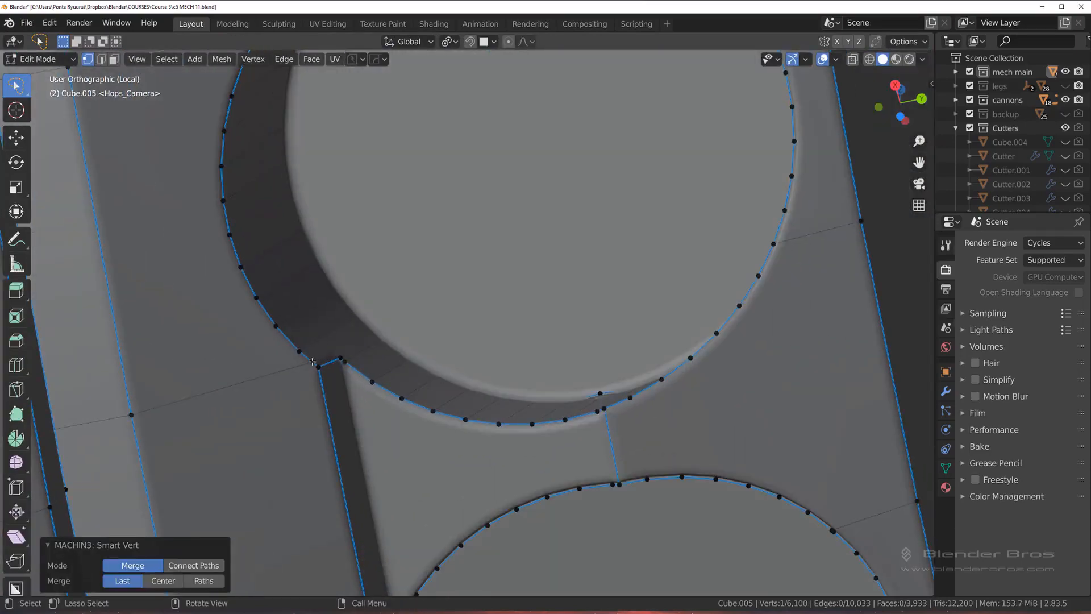
pyautogui.click(312, 361)
pyautogui.keyDown('shift'); pyautogui.click(299, 351); pyautogui.keyUp('shift')
pyautogui.press('1')
# Step: Merge the lower and upper doubled vertex pairs on the outer side of the same hole
pyautogui.moveTo(459, 288); pyautogui.dragTo(468, 311, button='middle')
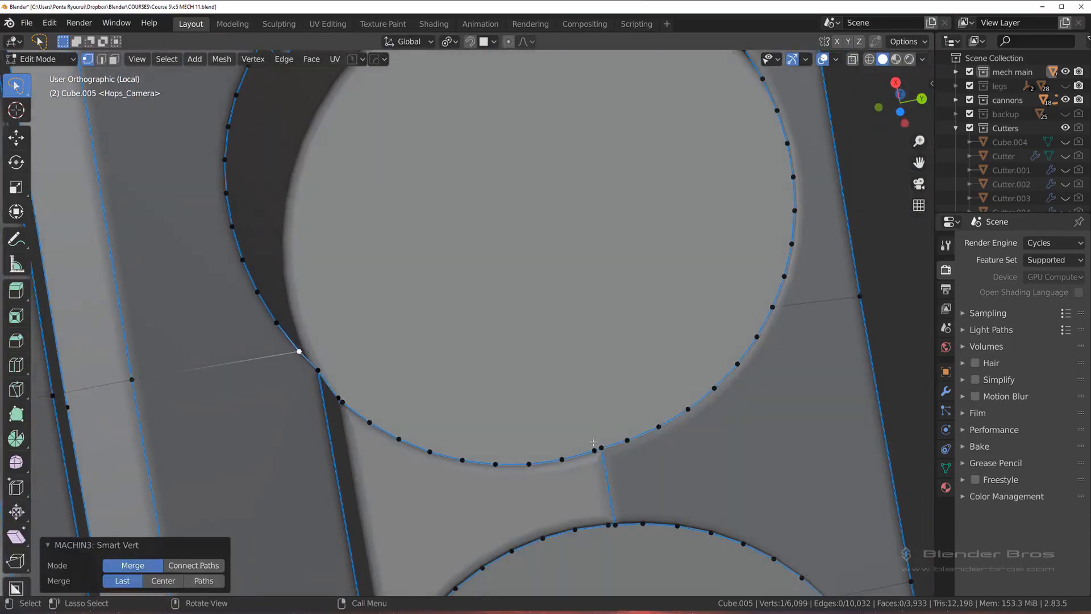
pyautogui.click(772, 309)
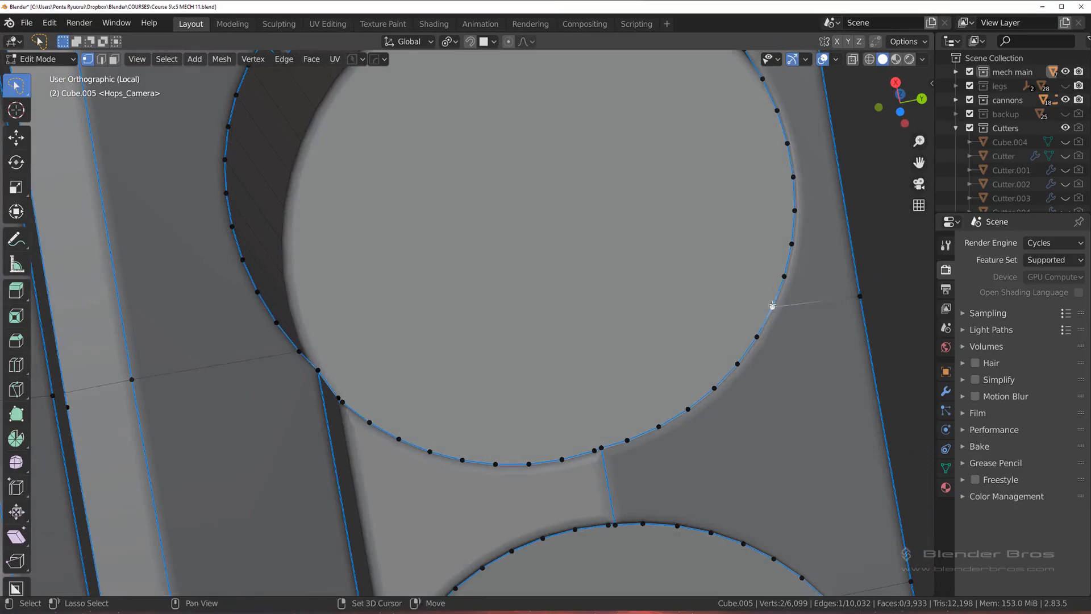
pyautogui.press('1')
pyautogui.keyDown('shift'); pyautogui.moveTo(707, 141); pyautogui.dragTo(641, 317, button='middle'); pyautogui.keyUp('shift')
pyautogui.click(656, 194)
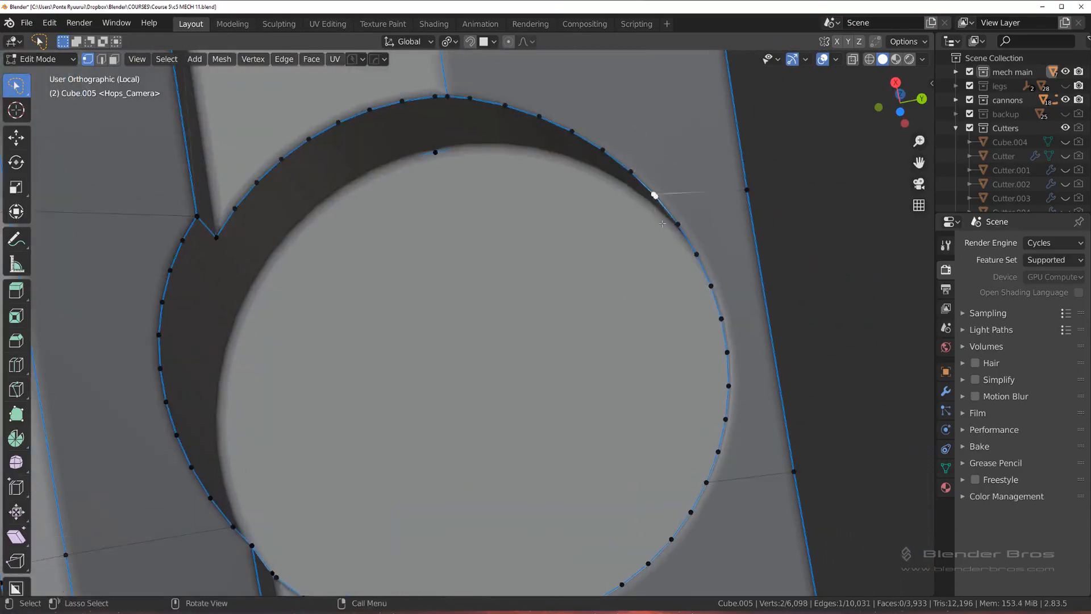
pyautogui.press('1')
# Step: Merge the upper doubled vertex pair on the outer side of the next hole down the ring
pyautogui.scroll(-4, 654, 250)
pyautogui.keyDown('shift'); pyautogui.moveTo(557, 509); pyautogui.dragTo(502, 262, button='middle'); pyautogui.keyUp('shift')
pyautogui.scroll(3, 502, 262)
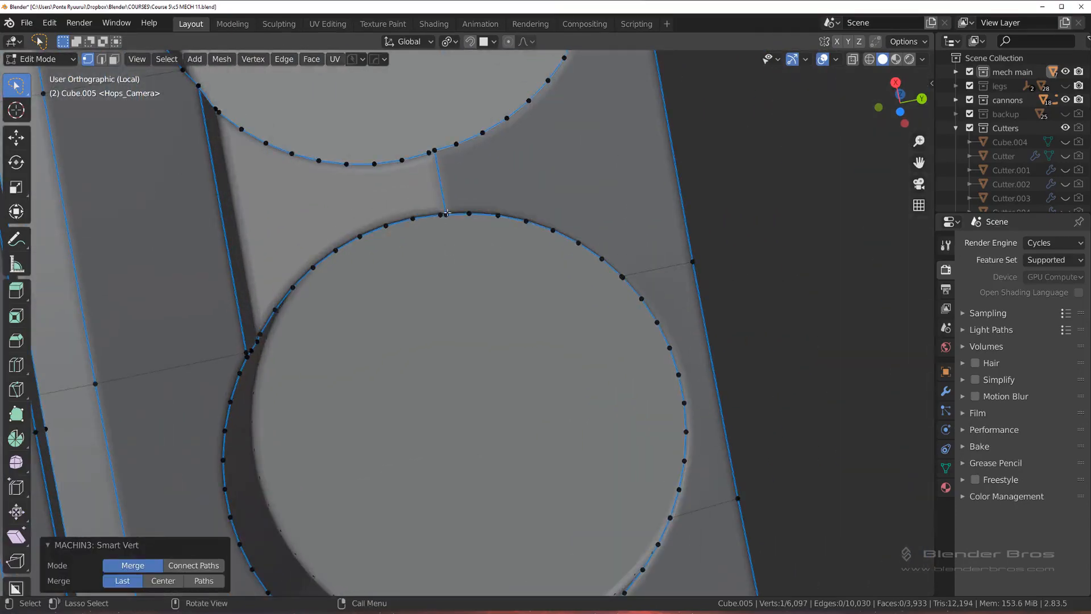
pyautogui.moveTo(443, 225); pyautogui.dragTo(509, 216, button='middle')
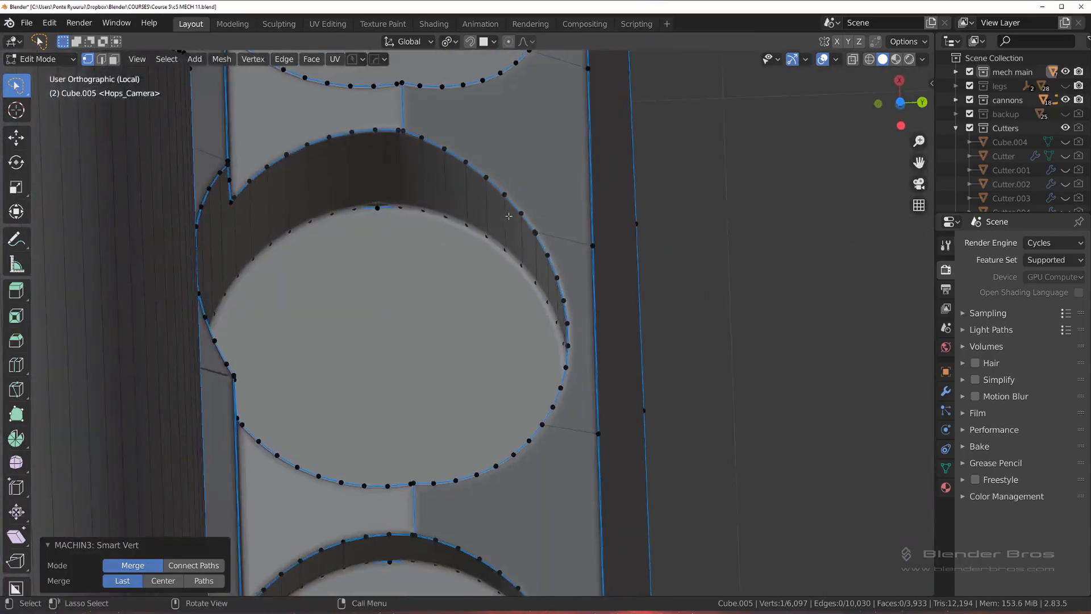
pyautogui.keyDown('shift'); pyautogui.click(534, 232); pyautogui.keyUp('shift')
pyautogui.press('1')
pyautogui.keyDown('shift'); pyautogui.moveTo(557, 393); pyautogui.dragTo(547, 312, button='middle'); pyautogui.keyUp('shift')
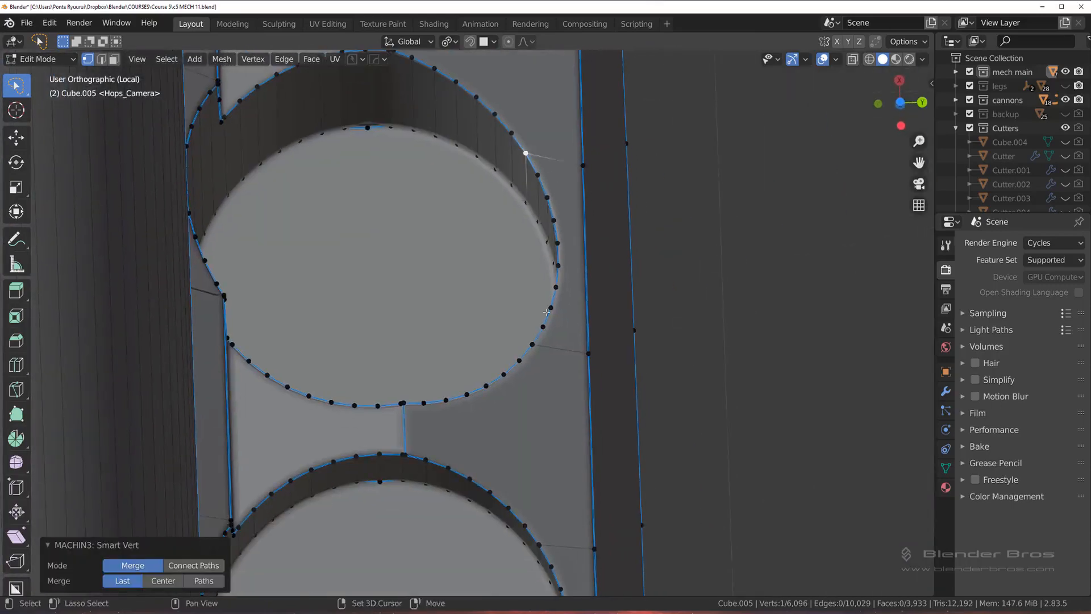
pyautogui.click(533, 344)
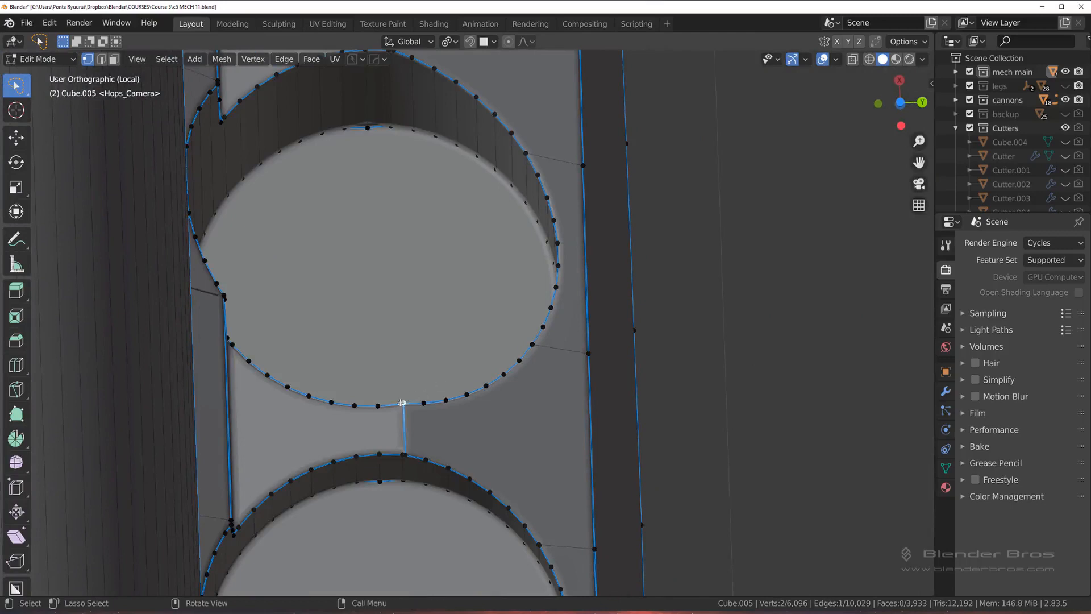
# Step: Merge the doubled vertices on the hole's rim where the lower and upper connecting edges meet it
pyautogui.press('1')
pyautogui.moveTo(417, 343); pyautogui.dragTo(383, 128, button='middle')
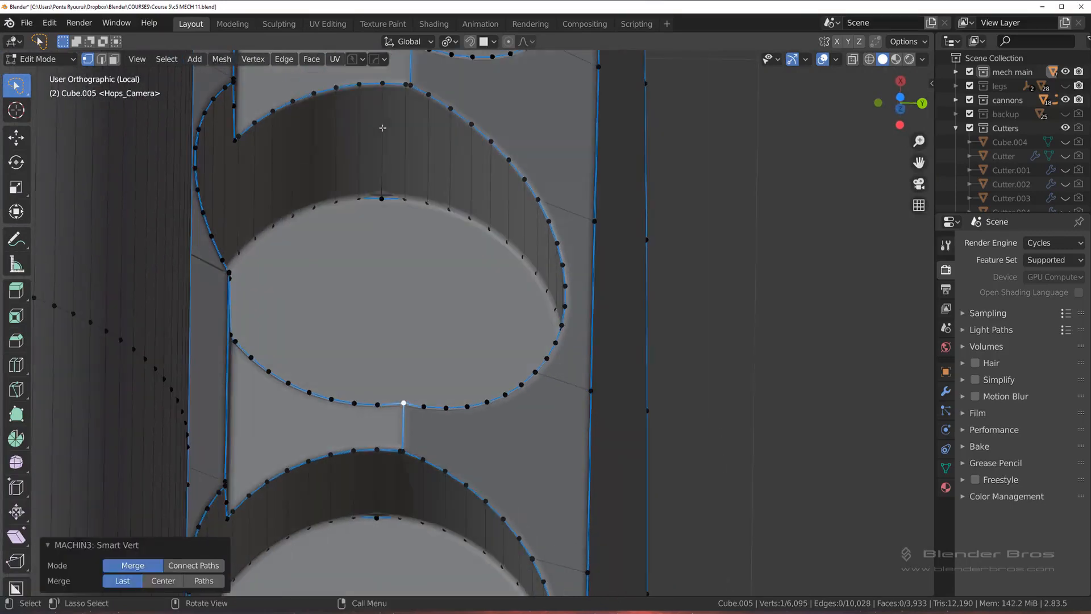
pyautogui.keyDown('shift'); pyautogui.click(408, 86); pyautogui.keyUp('shift')
pyautogui.press('1')
pyautogui.moveTo(408, 89); pyautogui.dragTo(329, 202, button='middle')
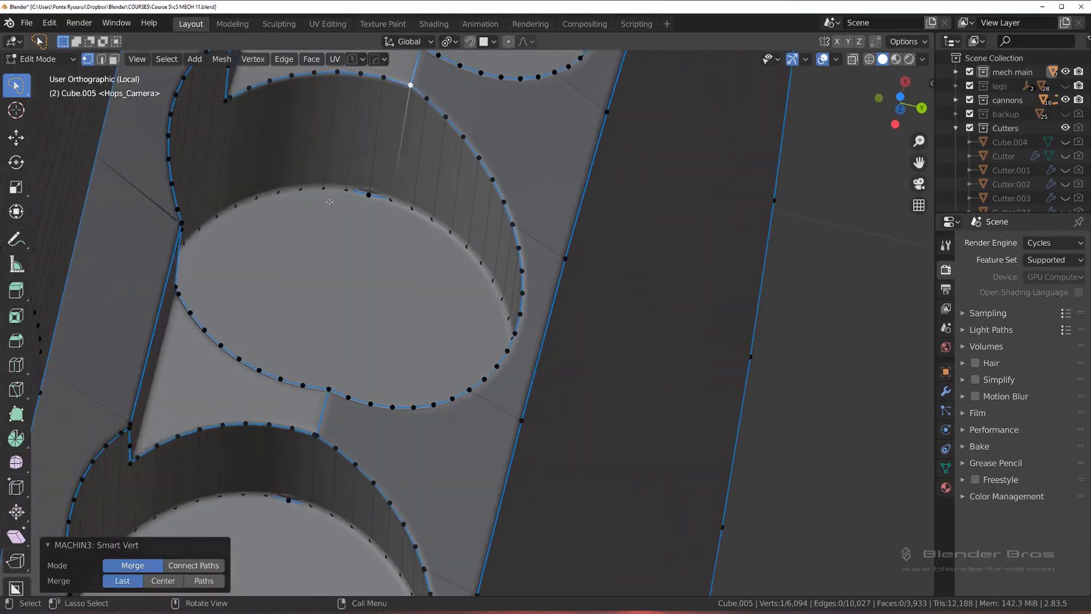
# Step: Merge the doubled vertices at the lower inner-border corner of the same hole
pyautogui.click(185, 222)
pyautogui.scroll(8, 188, 300)
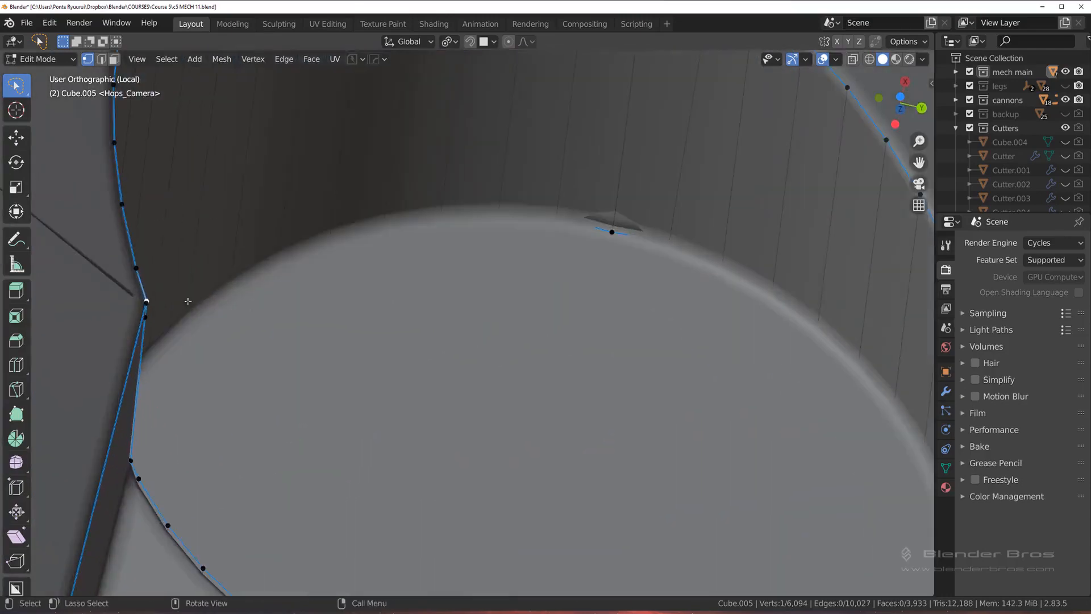
pyautogui.press('1')
# Step: Merge the doubled vertices at the upper inner-border corner of the same hole
pyautogui.scroll(-3, 171, 301)
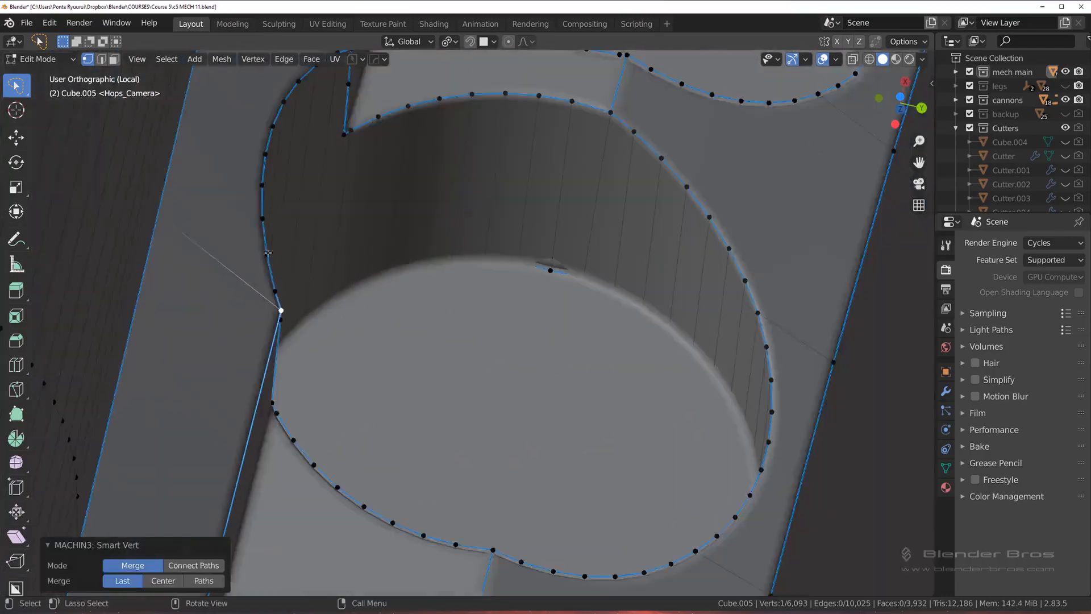
pyautogui.keyDown('shift'); pyautogui.moveTo(233, 227); pyautogui.dragTo(255, 434, button='middle'); pyautogui.keyUp('shift')
pyautogui.scroll(3, 324, 222)
pyautogui.click(308, 196)
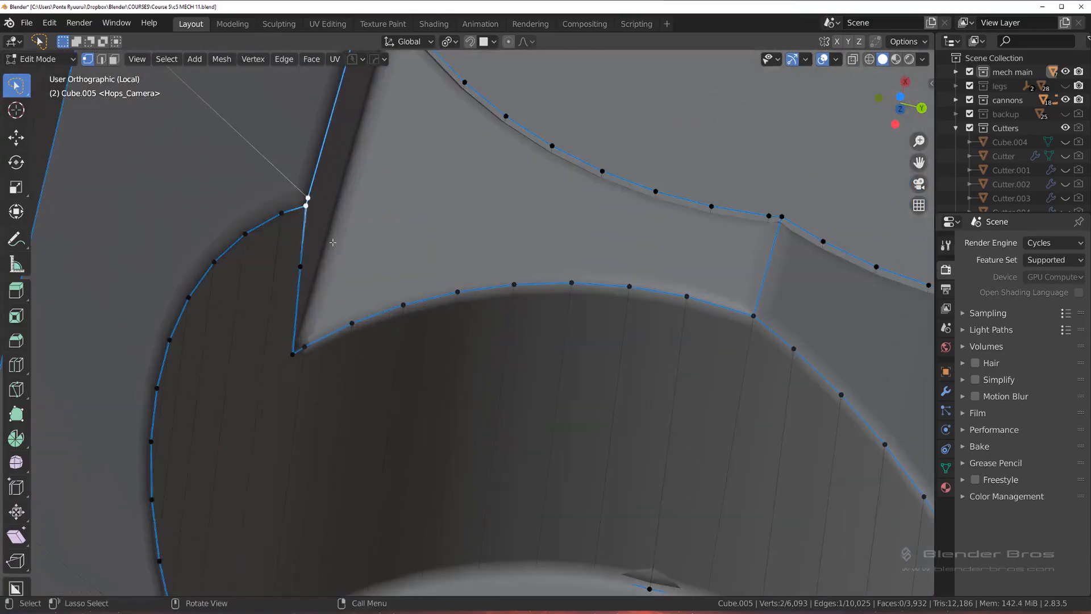
pyautogui.press('1')
# Step: Merge the vertices at the right-hand border corner of a hole farther along the ring, on the outer rim of its notch
pyautogui.scroll(-9, 333, 242)
pyautogui.keyDown('shift'); pyautogui.moveTo(353, 267); pyautogui.dragTo(511, 256, button='middle'); pyautogui.keyUp('shift')
pyautogui.scroll(3, 387, 171)
pyautogui.scroll(-3, 523, 253)
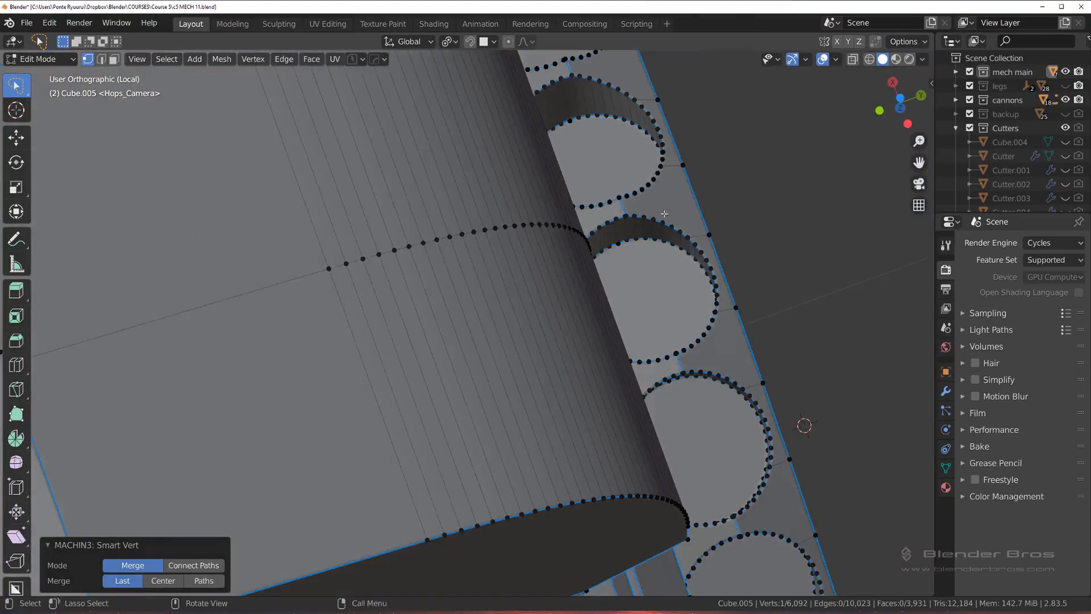
pyautogui.click(664, 221)
pyautogui.moveTo(664, 221); pyautogui.dragTo(523, 326, button='middle')
pyautogui.scroll(7, 526, 318)
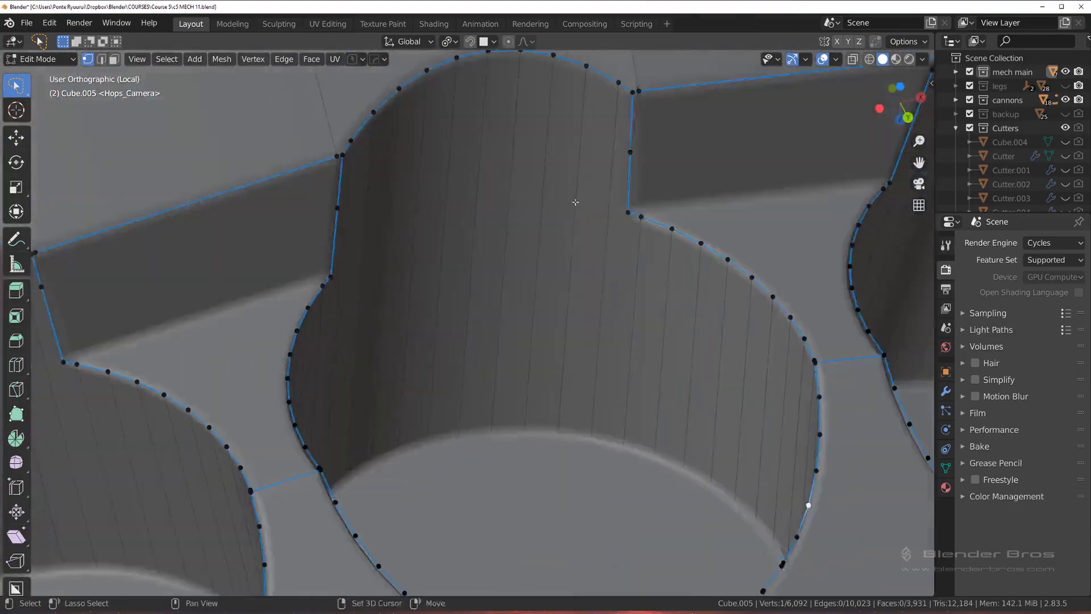
pyautogui.keyDown('shift'); pyautogui.moveTo(575, 202); pyautogui.dragTo(481, 291, button='middle'); pyautogui.keyUp('shift')
pyautogui.scroll(3, 481, 291)
pyautogui.keyDown('shift'); pyautogui.click(550, 120); pyautogui.keyUp('shift')
pyautogui.press('1')
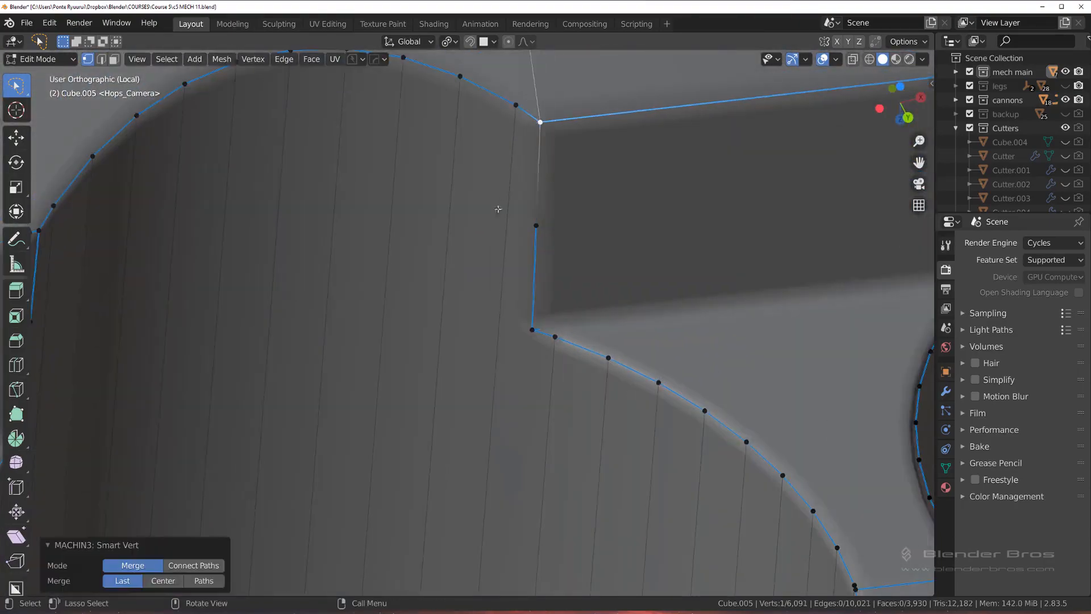
# Step: Mark the short wall edge below that merged right-hand corner as sharp
pyautogui.moveTo(358, 275); pyautogui.dragTo(628, 261, button='middle')
pyautogui.press('Tab')
pyautogui.click(700, 284)
pyautogui.click(681, 209)
pyautogui.press('q')
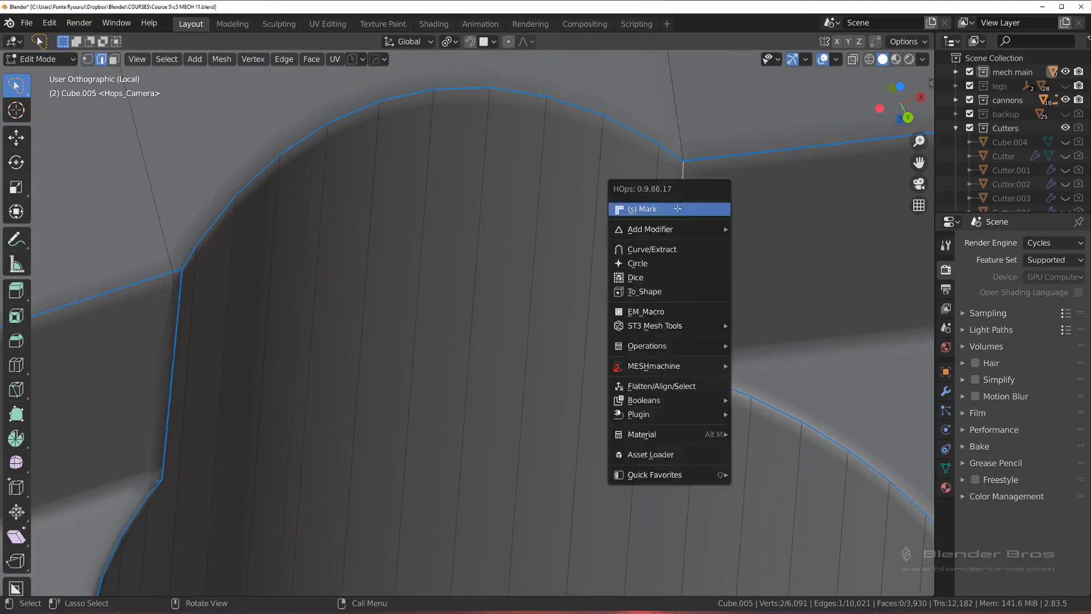
pyautogui.click(676, 207)
# Step: Merge the doubled vertices at the left-hand border corner of the same hole
pyautogui.press('Tab')
pyautogui.click(485, 196)
pyautogui.keyDown('shift'); pyautogui.moveTo(343, 337); pyautogui.dragTo(504, 352, button='middle'); pyautogui.keyUp('shift')
pyautogui.press('Tab')
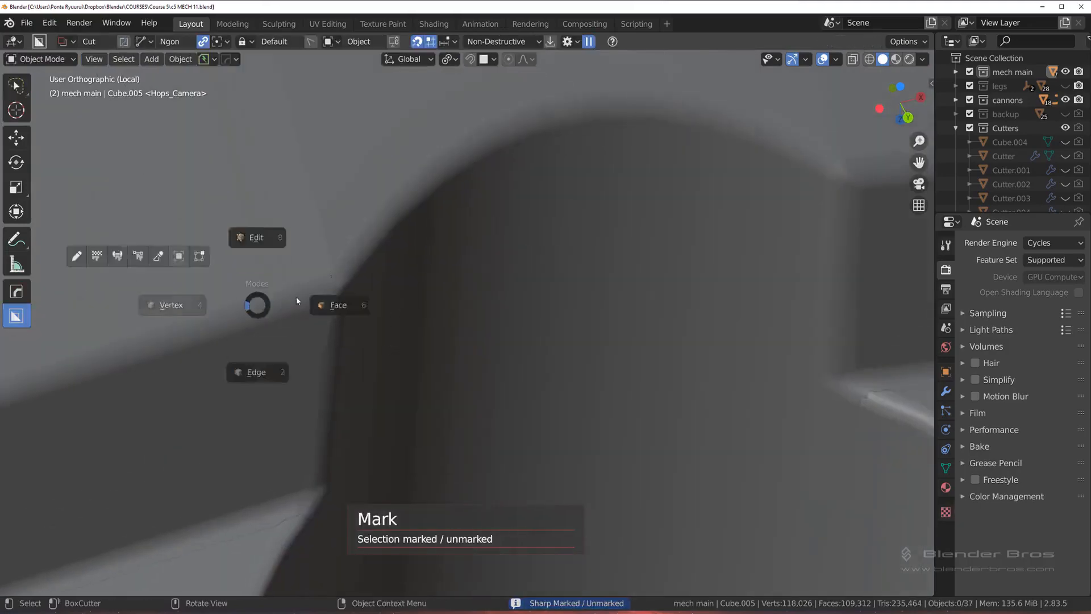
pyautogui.click(244, 303)
pyautogui.click(333, 286)
pyautogui.keyDown('shift'); pyautogui.click(352, 284); pyautogui.keyUp('shift')
pyautogui.press('1')
# Step: Mark the short wall edge below the merged left-hand corner as sharp
pyautogui.scroll(-3, 365, 331)
pyautogui.keyDown('shift'); pyautogui.moveTo(413, 367); pyautogui.dragTo(434, 273, button='middle'); pyautogui.keyUp('shift')
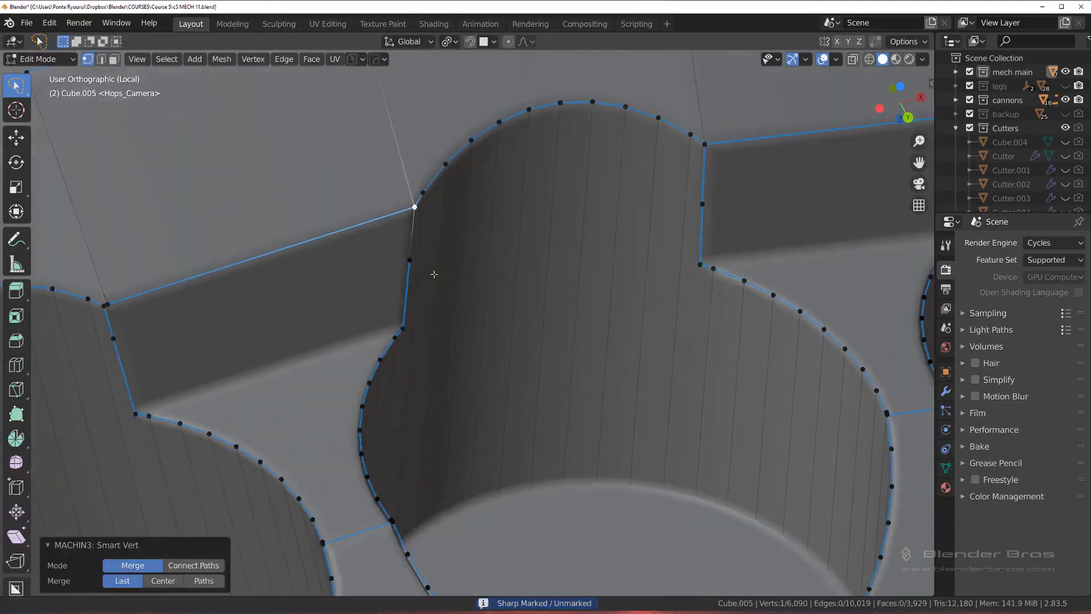
pyautogui.press('Tab')
pyautogui.click(428, 312)
pyautogui.click(418, 240)
pyautogui.press('q')
pyautogui.click(418, 240)
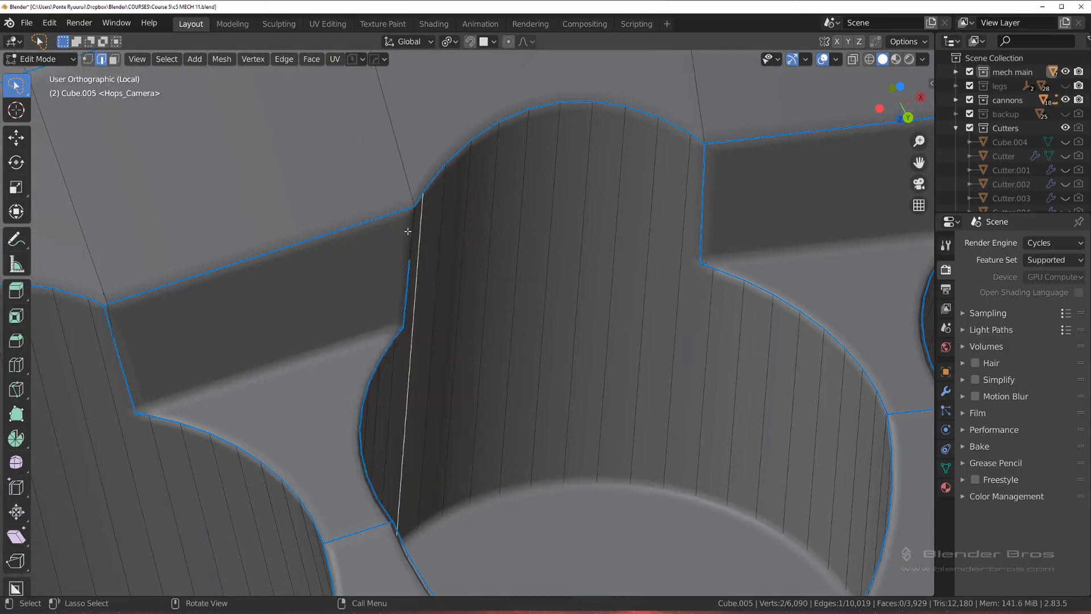
# Step: Merge the doubled vertices at the facing corner of the neighbouring hole on the left and mark the short edge below it sharp
pyautogui.press('1')
pyautogui.scroll(-3, 409, 227)
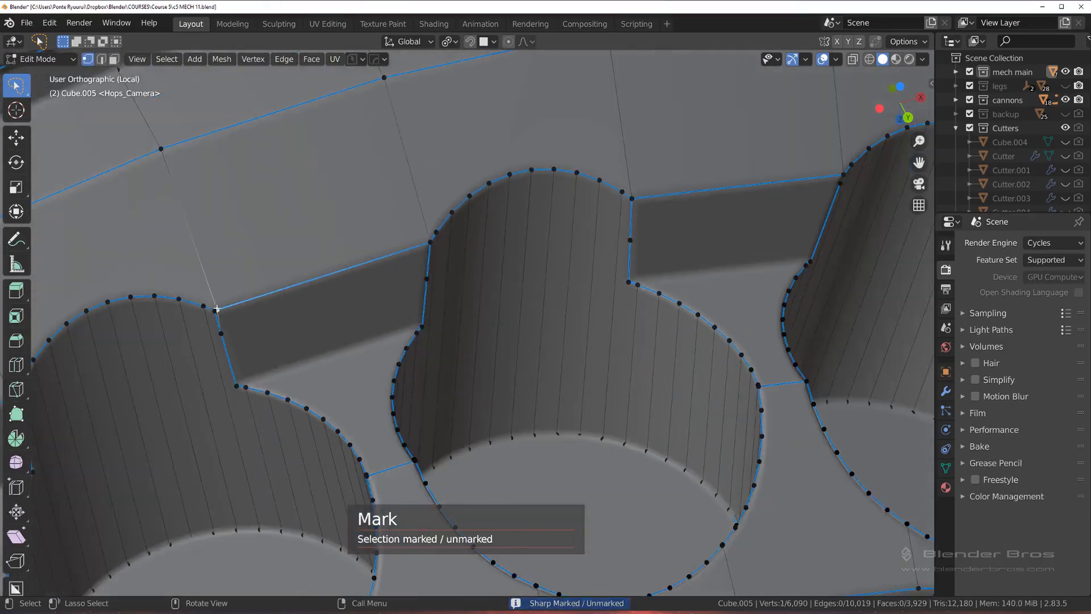
pyautogui.click(216, 310)
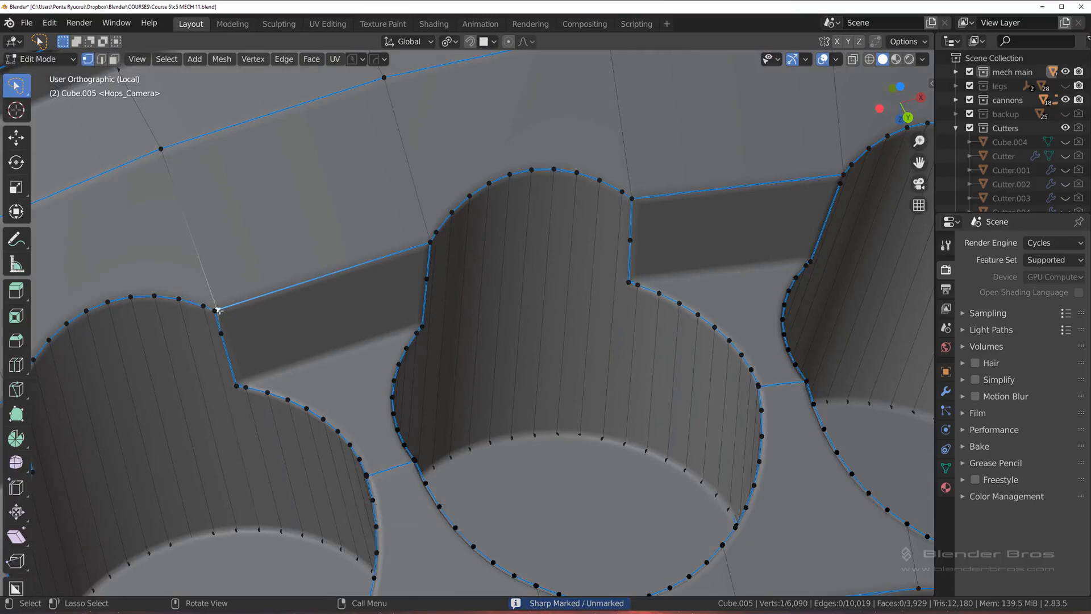
pyautogui.hotkey('ctrl', 'x')
pyautogui.press('2')
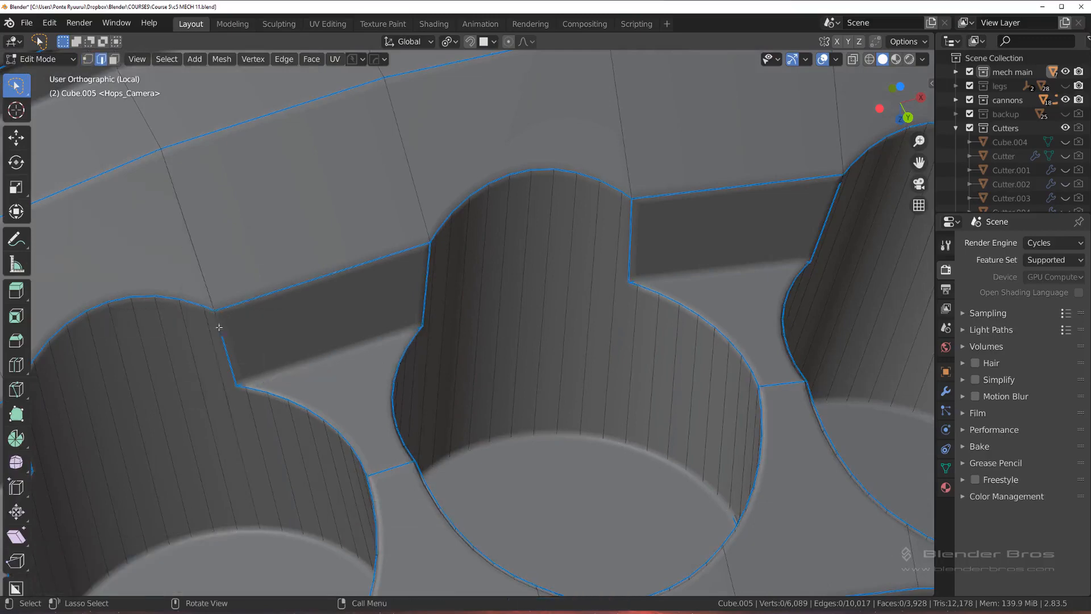
pyautogui.press('q')
pyautogui.click(219, 316)
# Step: Mark the unmarked short wall edges at the border corners of the next hole on the right as sharp
pyautogui.keyDown('shift'); pyautogui.moveTo(242, 350); pyautogui.dragTo(143, 359, button='middle'); pyautogui.keyUp('shift')
pyautogui.scroll(3, 359, 316)
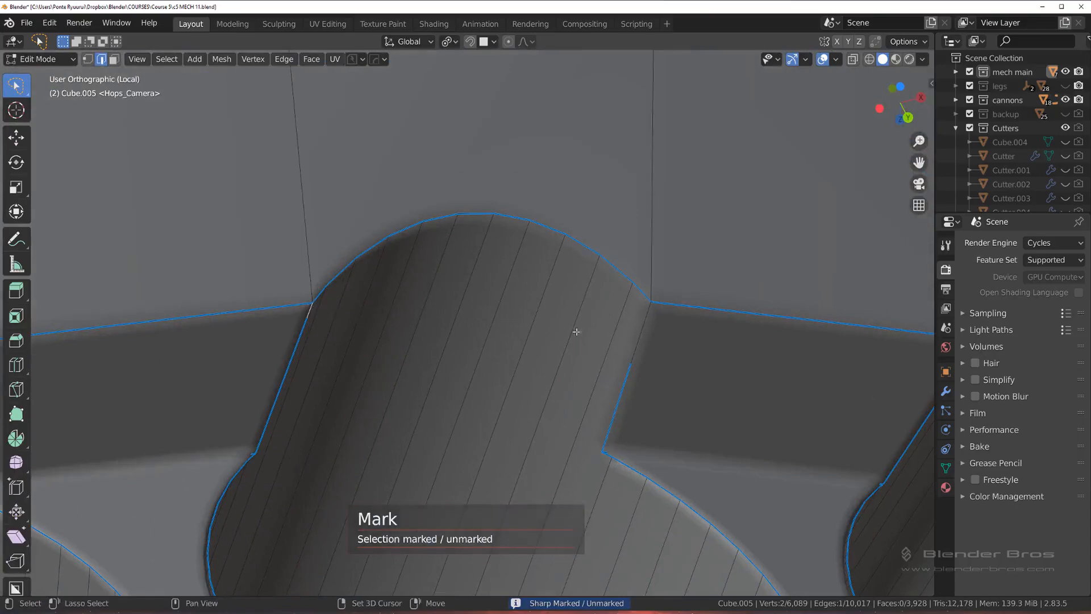
pyautogui.keyDown('shift'); pyautogui.click(645, 318); pyautogui.keyUp('shift')
pyautogui.keyDown('shift'); pyautogui.moveTo(646, 319); pyautogui.dragTo(350, 271, button='middle'); pyautogui.keyUp('shift')
pyautogui.press('q')
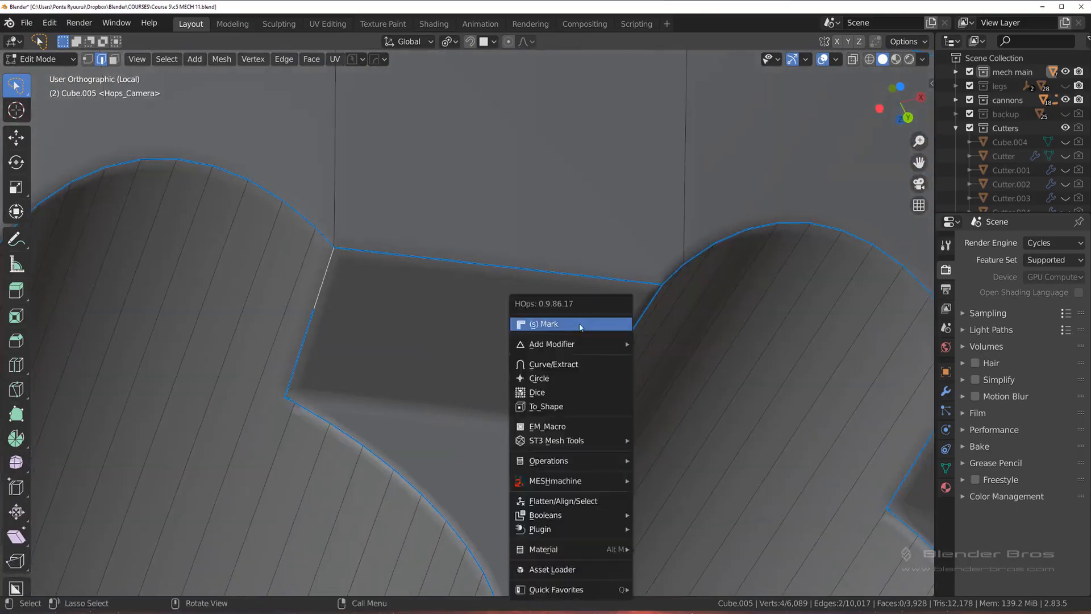
pyautogui.click(580, 321)
# Step: Merge the extra mid-edge vertex into the right-hand border corner of the next hole to the right
pyautogui.scroll(-3, 574, 335)
pyautogui.keyDown('shift'); pyautogui.moveTo(649, 335); pyautogui.dragTo(421, 285, button='middle'); pyautogui.keyUp('shift')
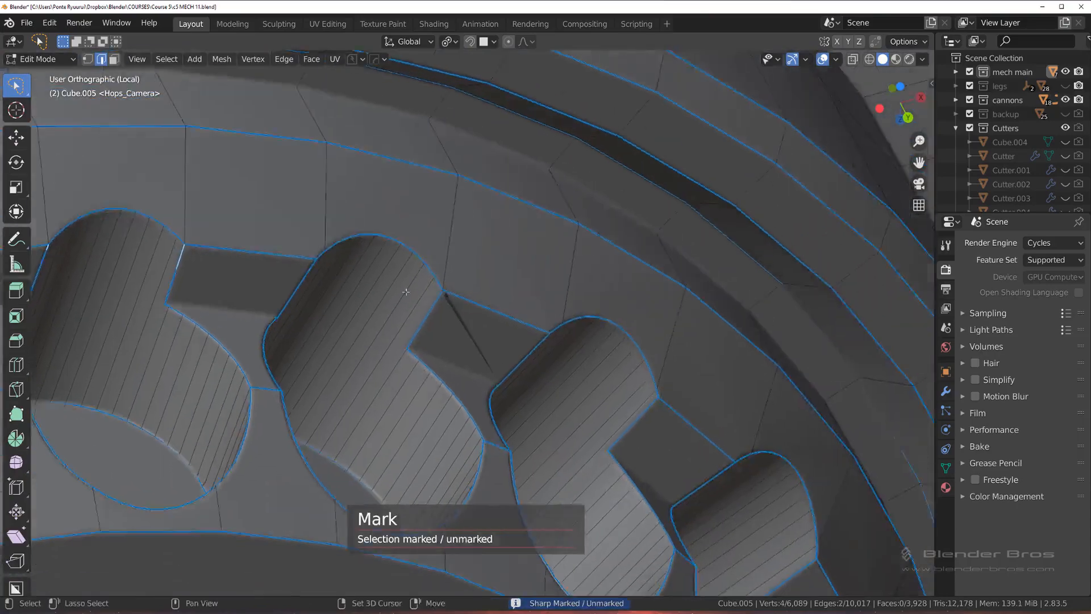
pyautogui.scroll(6, 421, 285)
pyautogui.press('Tab')
pyautogui.click(341, 286)
pyautogui.click(397, 231)
pyautogui.press('1')
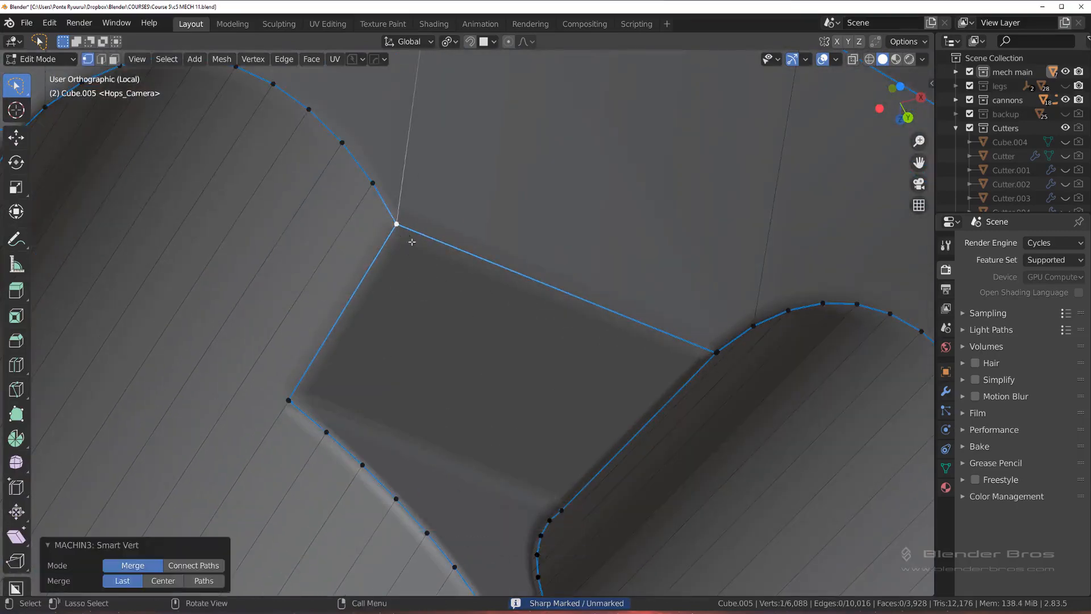
# Step: Merge the doubled vertices at the left-hand border corner of the following hole, across the recessed wall
pyautogui.scroll(-4, 407, 328)
pyautogui.keyDown('shift'); pyautogui.moveTo(359, 318); pyautogui.dragTo(405, 307, button='middle'); pyautogui.keyUp('shift')
pyautogui.click(608, 343)
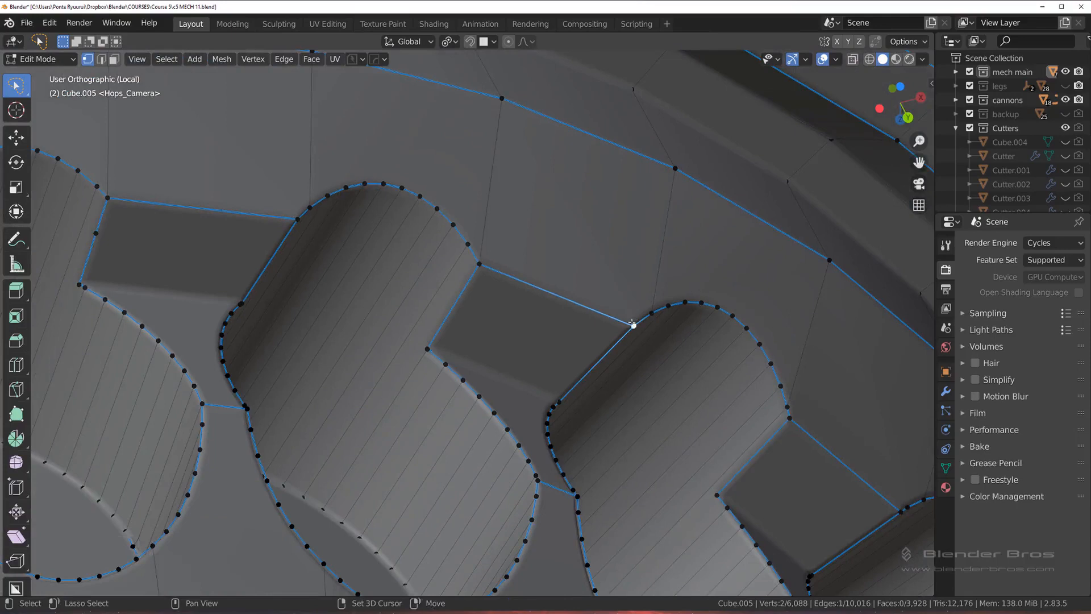
pyautogui.press('1')
pyautogui.click(789, 426)
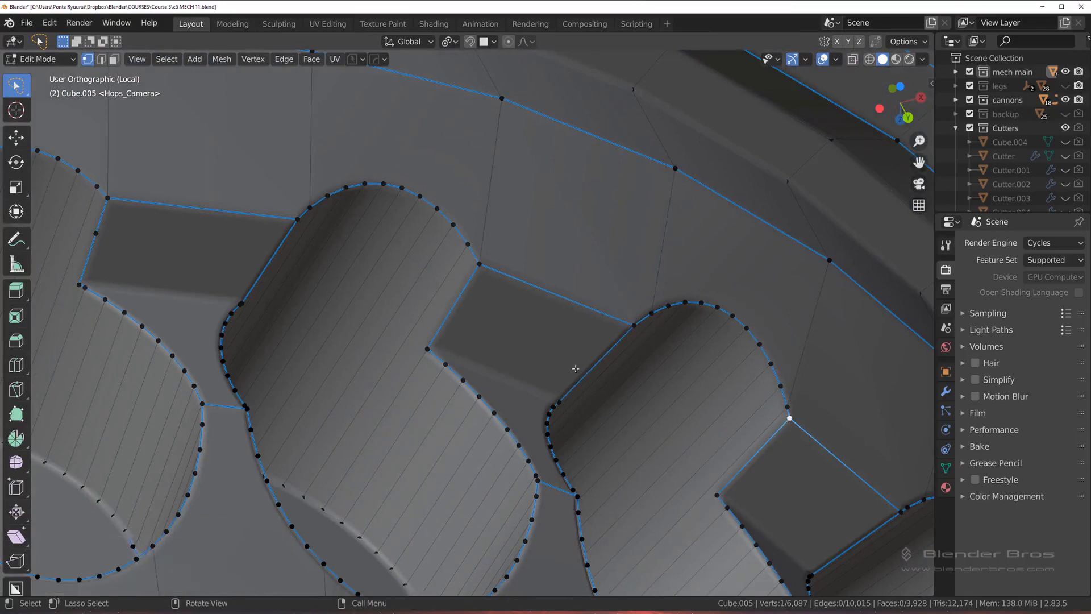
# Step: Merge the leftover mid-edge vertex into the right-hand border corner of the hole farther back to the left
pyautogui.moveTo(575, 369); pyautogui.dragTo(546, 326, button='middle')
pyautogui.keyDown('shift'); pyautogui.click(293, 249); pyautogui.keyUp('shift')
pyautogui.press('1')
# Step: Merge the mid-edge vertices of both short wall edges into the upper border corners of the next hole to the left
pyautogui.scroll(-2, 511, 326)
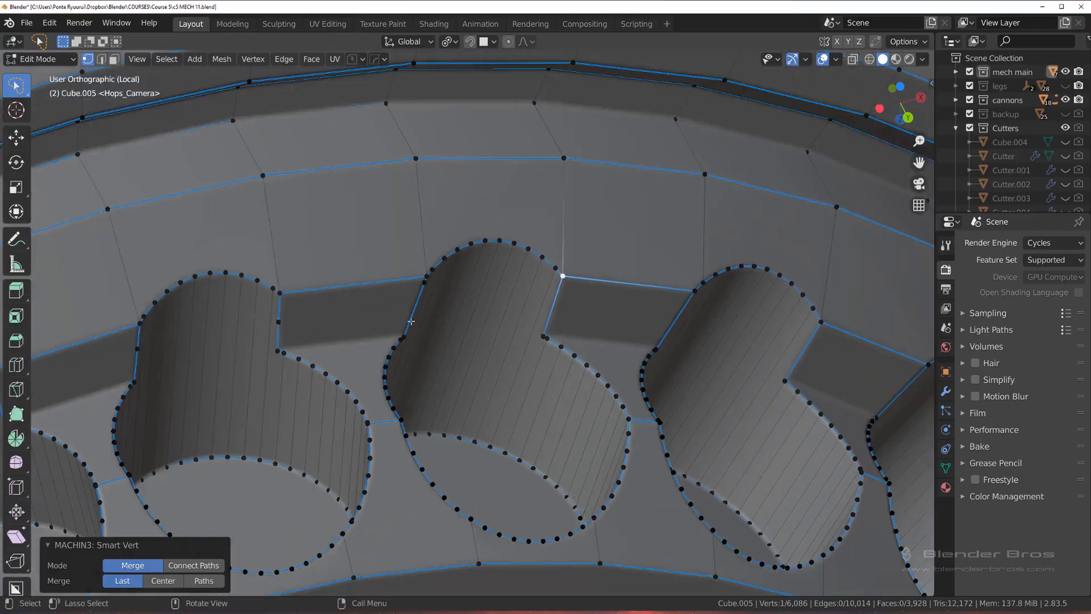
pyautogui.click(278, 322)
pyautogui.keyDown('shift'); pyautogui.click(280, 293); pyautogui.keyUp('shift')
pyautogui.press('1')
pyautogui.click(137, 349)
pyautogui.keyDown('shift'); pyautogui.click(139, 323); pyautogui.keyUp('shift')
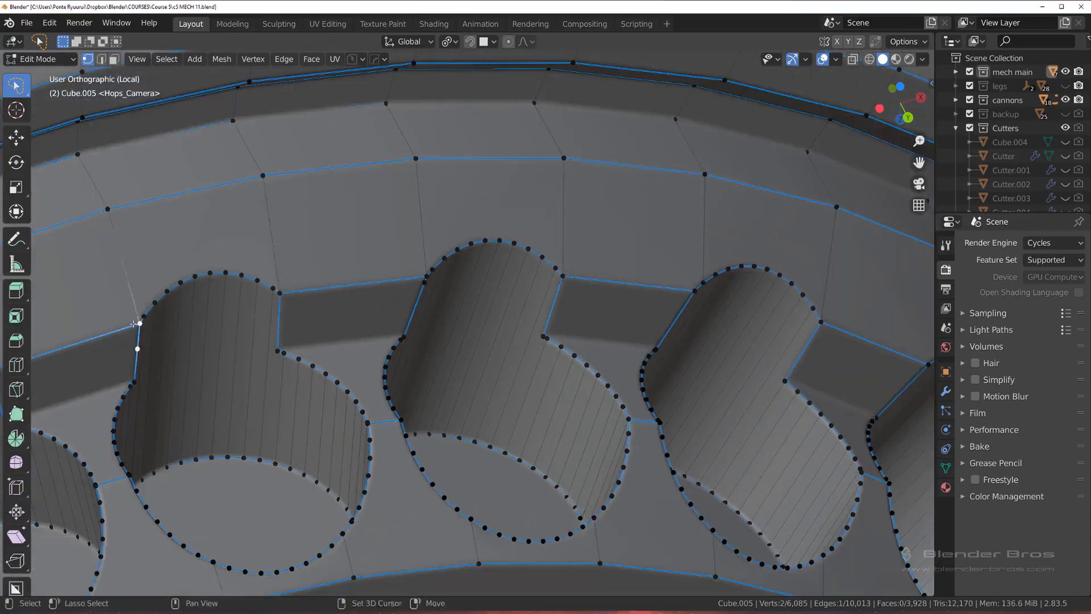
pyautogui.press('1')
# Step: Merge the mid-edge vertex into the right-hand border corner of the next hole down the left side of the ring
pyautogui.keyDown('shift'); pyautogui.moveTo(238, 341); pyautogui.dragTo(546, 277, button='middle'); pyautogui.keyUp('shift')
pyautogui.scroll(3, 432, 301)
pyautogui.click(276, 327)
pyautogui.keyDown('shift'); pyautogui.click(266, 299); pyautogui.keyUp('shift')
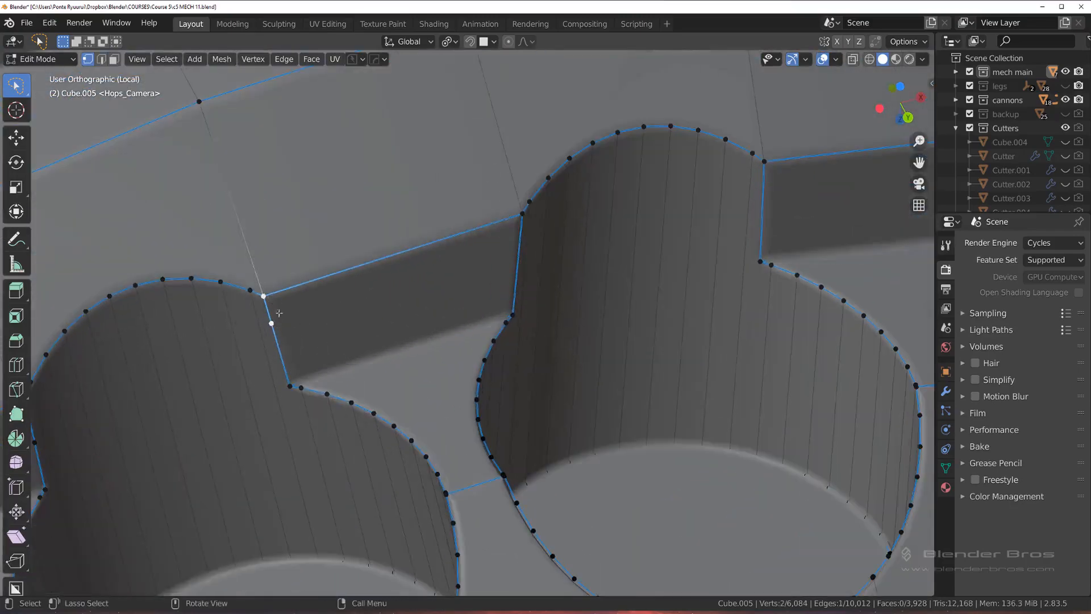
pyautogui.press('1')
# Step: Merge the doubled vertices and the mid-edge vertex into the left-hand border corner of the same hole
pyautogui.keyDown('shift'); pyautogui.moveTo(210, 363); pyautogui.dragTo(527, 301, button='middle'); pyautogui.keyUp('shift')
pyautogui.click(348, 375)
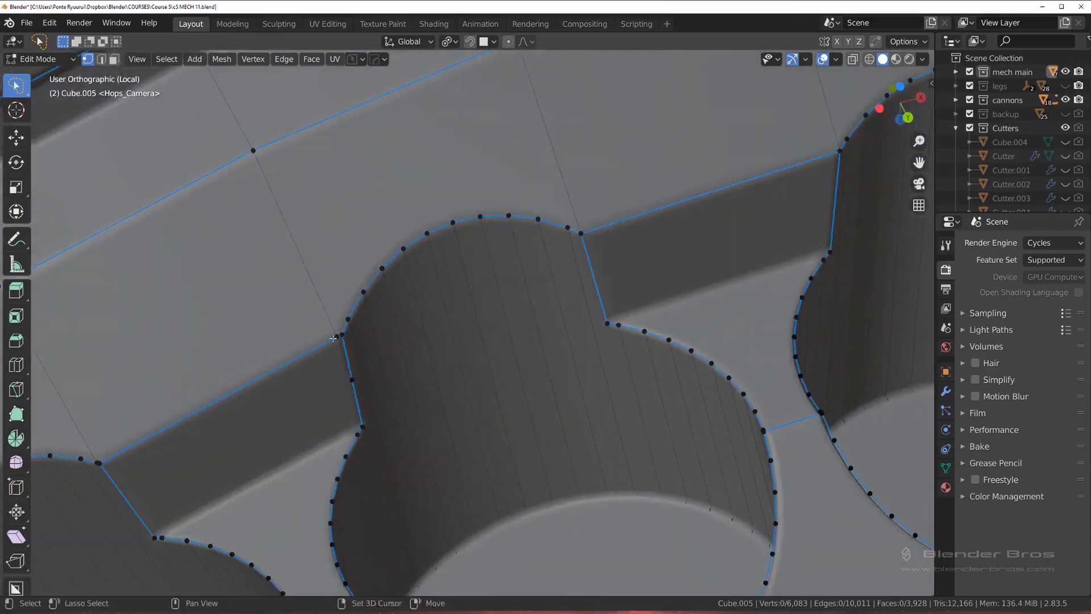
pyautogui.click(352, 380)
pyautogui.press('1')
# Step: Merge the doubled vertices on the hole's lower rim where the edge from the ring's inner border meets it
pyautogui.scroll(-3, 346, 379)
pyautogui.keyDown('shift'); pyautogui.moveTo(358, 361); pyautogui.dragTo(336, 203, button='middle'); pyautogui.keyUp('shift')
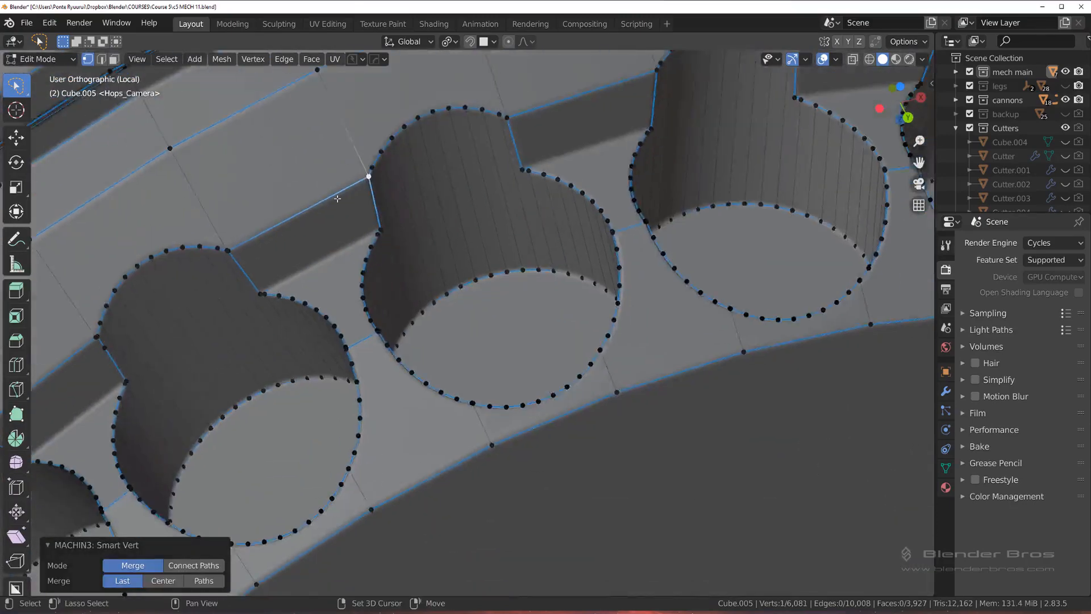
pyautogui.scroll(3, 635, 366)
pyautogui.click(477, 461)
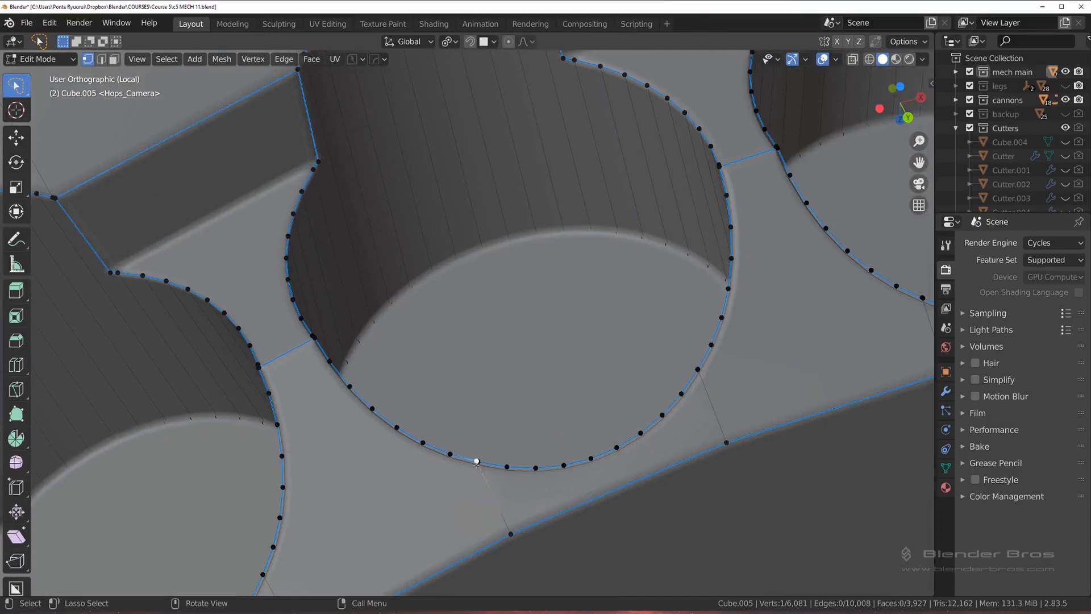
pyautogui.keyDown('shift'); pyautogui.click(481, 464); pyautogui.keyUp('shift')
pyautogui.press('1')
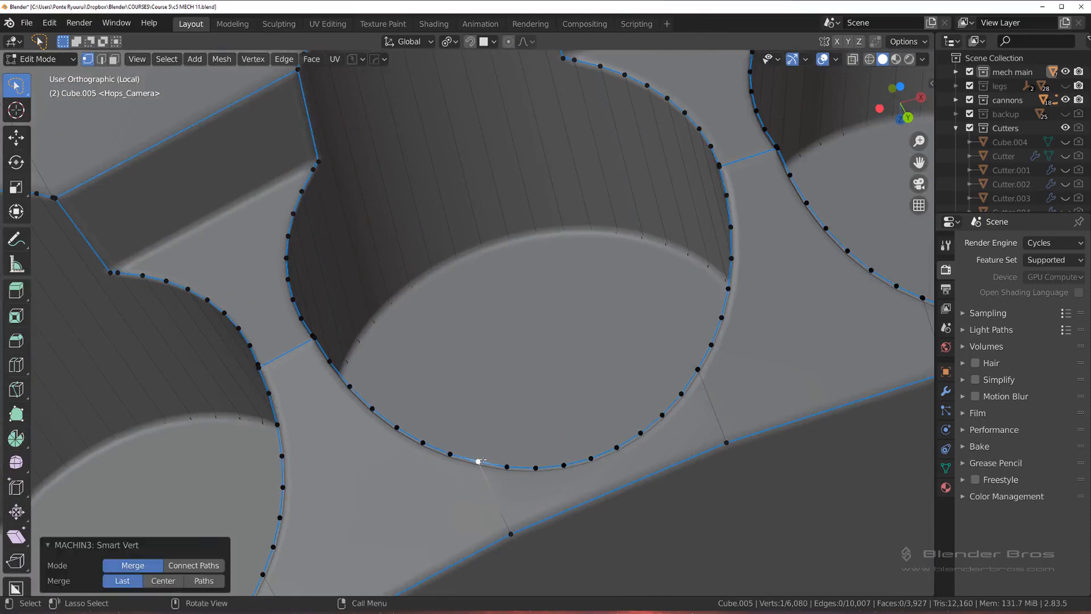
# Step: Merge the doubled vertices at both ends of the connecting edge between this hole and its right-hand neighbour
pyautogui.click(718, 166)
pyautogui.keyDown('shift'); pyautogui.click(719, 168); pyautogui.keyUp('shift')
pyautogui.press('1')
pyautogui.click(777, 146)
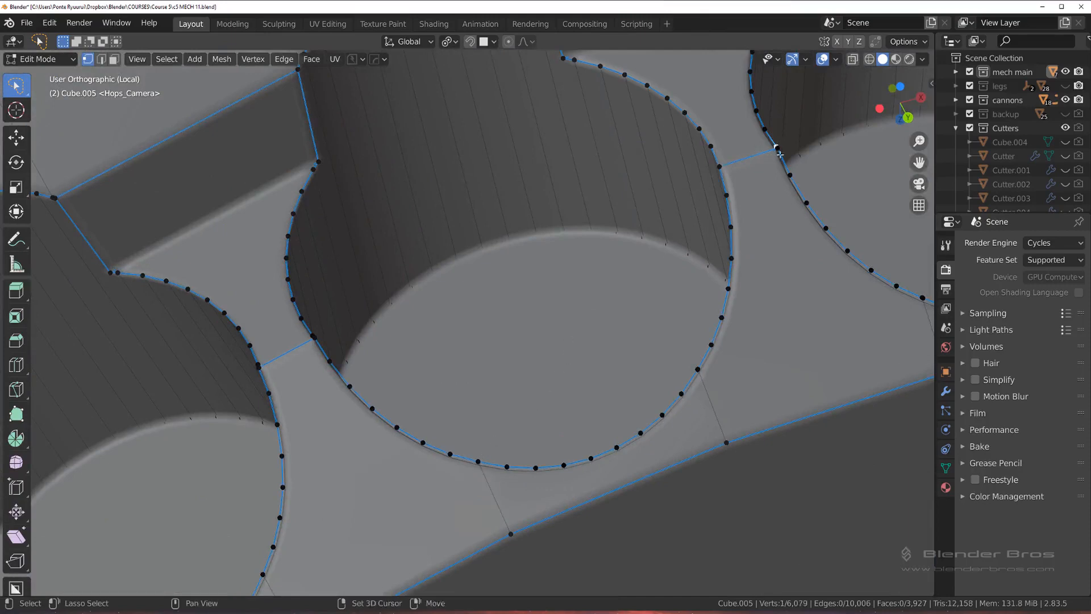
pyautogui.keyDown('shift'); pyautogui.click(778, 149); pyautogui.keyUp('shift')
pyautogui.press('1')
# Step: Merge the doubled vertices at both ends of the connecting edge between this hole and its left-hand neighbour
pyautogui.click(310, 337)
pyautogui.keyDown('shift'); pyautogui.click(314, 339); pyautogui.keyUp('shift')
pyautogui.press('1')
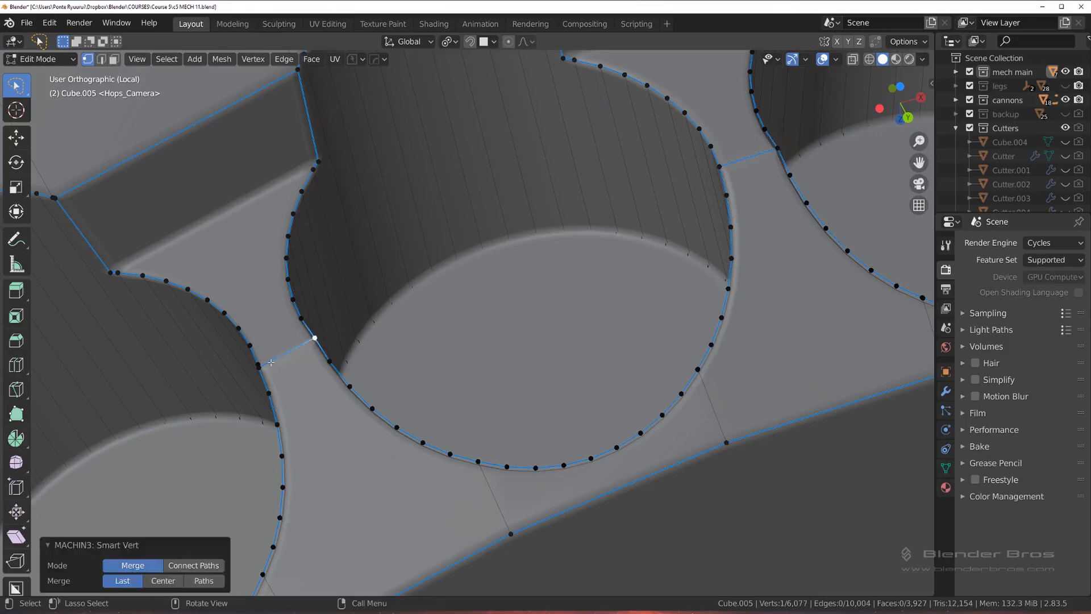
pyautogui.click(258, 364)
pyautogui.keyDown('shift'); pyautogui.click(259, 369); pyautogui.keyUp('shift')
pyautogui.press('1')
# Step: Slide the rim vertex beside the next hole's inner notch corner slightly away from the corner, by a factor of about 0.146
pyautogui.scroll(-3, 284, 347)
pyautogui.keyDown('shift'); pyautogui.moveTo(290, 343); pyautogui.dragTo(478, 311, button='middle'); pyautogui.keyUp('shift')
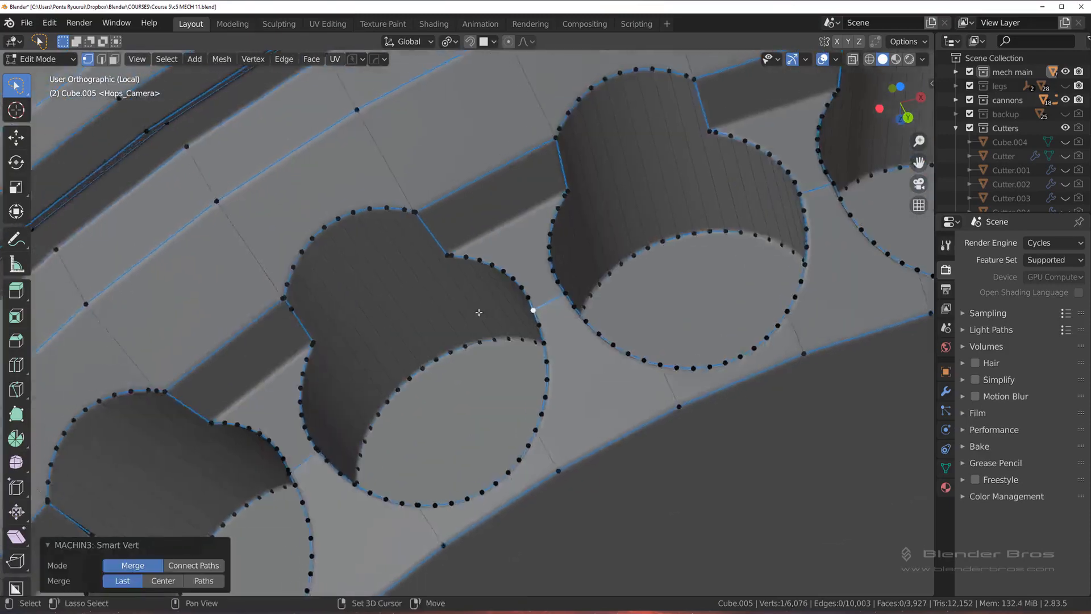
pyautogui.scroll(3, 455, 246)
pyautogui.click(441, 206)
pyautogui.moveTo(447, 226); pyautogui.dragTo(440, 200, button='middle')
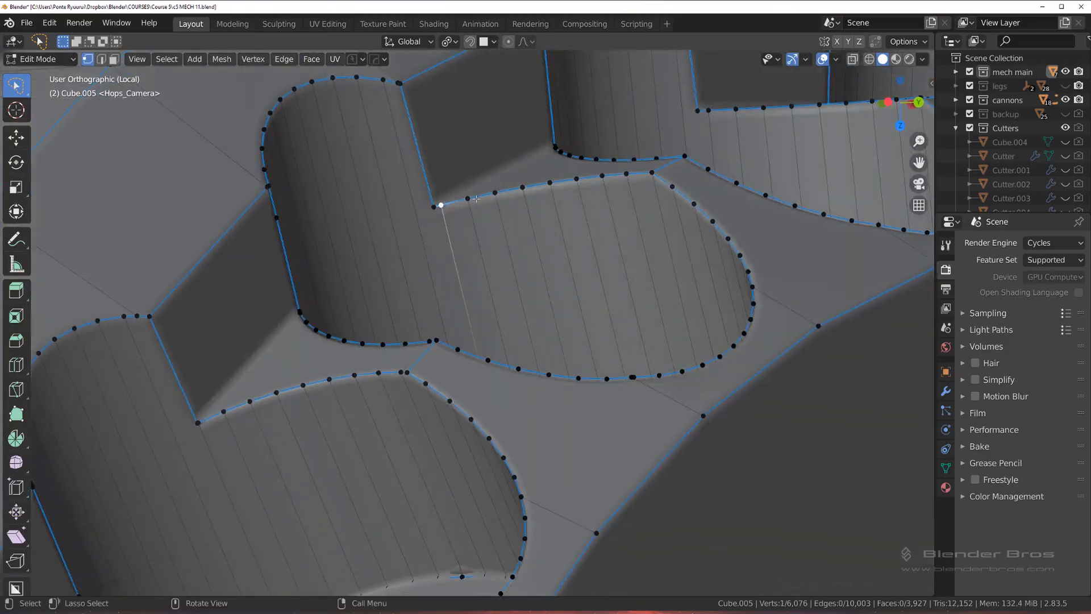
pyautogui.press('g')
pyautogui.press('g')
pyautogui.click(505, 192)
# Step: Merge the doubled vertices at the upper border corner of the same hole, above the slid vertex
pyautogui.keyDown('shift'); pyautogui.moveTo(404, 79); pyautogui.dragTo(440, 185, button='middle'); pyautogui.keyUp('shift')
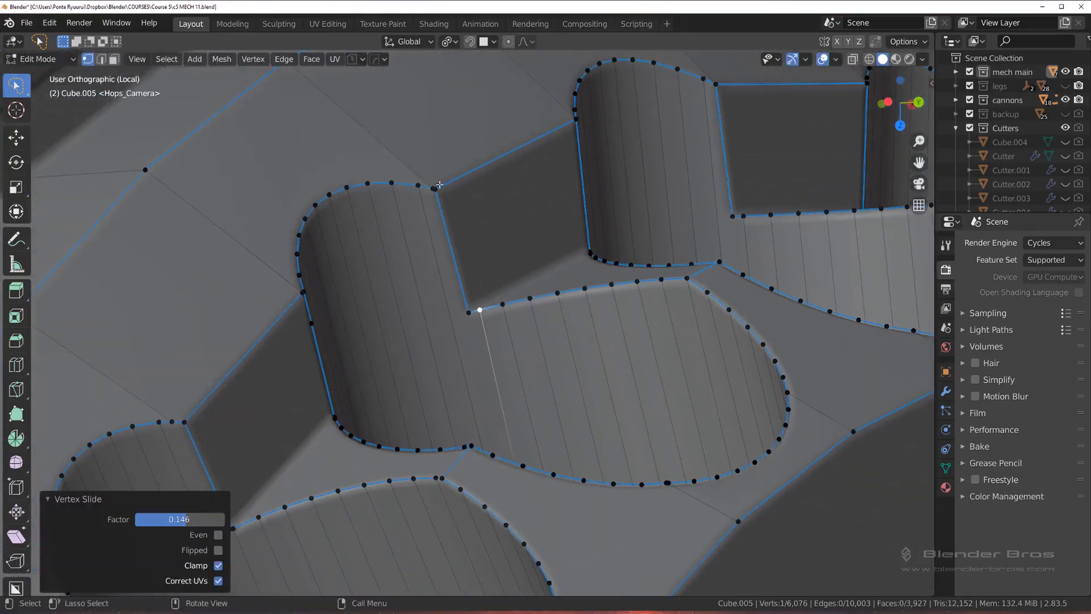
pyautogui.click(434, 185)
pyautogui.keyDown('shift'); pyautogui.click(435, 188); pyautogui.keyUp('shift')
pyautogui.press('1')
# Step: Merge the doubled vertices at the opposite, left-hand border corner of the same hole
pyautogui.click(303, 294)
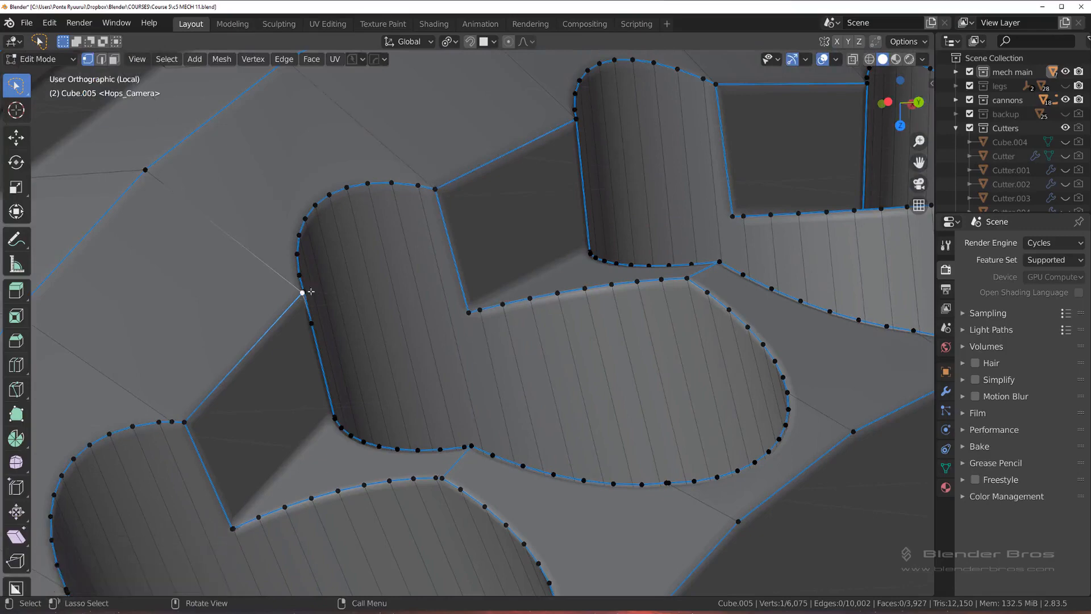
pyautogui.keyDown('shift'); pyautogui.click(304, 296); pyautogui.keyUp('shift')
pyautogui.press('1')
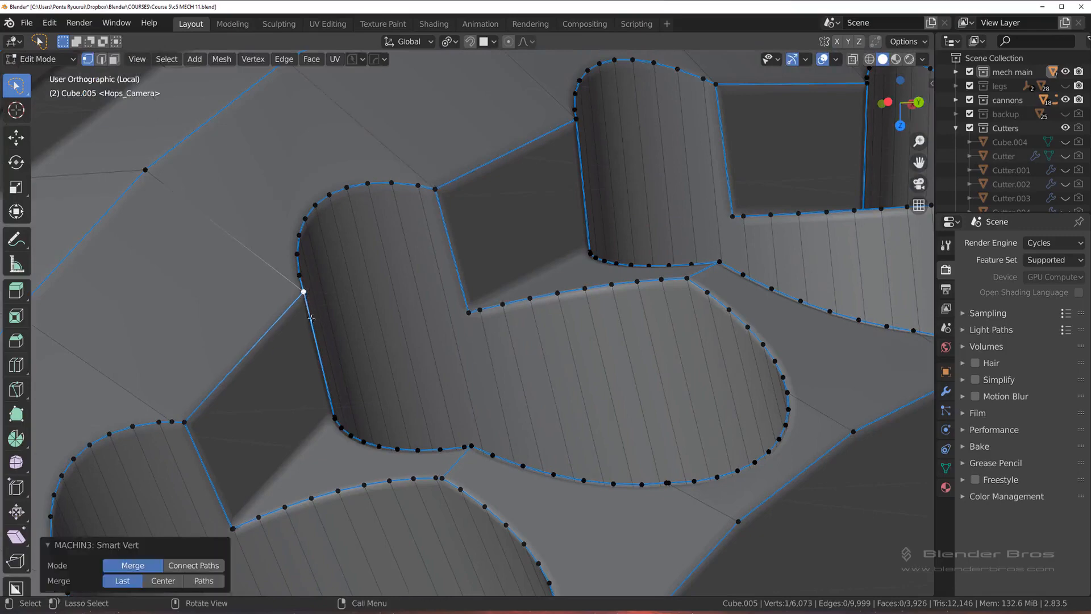
# Step: Merge the doubled vertices on the lower rim of the next hole down the row, where the inner border edge meets it
pyautogui.moveTo(306, 293); pyautogui.dragTo(405, 291, button='middle')
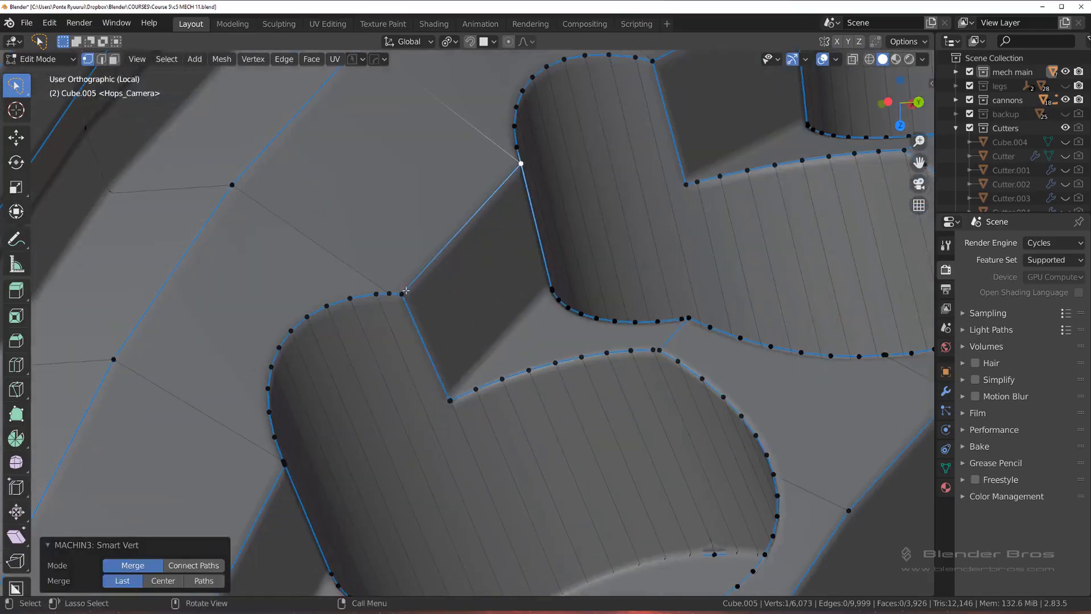
pyautogui.click(452, 407)
pyautogui.keyDown('shift'); pyautogui.moveTo(602, 429); pyautogui.dragTo(533, 232, button='middle'); pyautogui.keyUp('shift')
pyautogui.scroll(-2, 572, 324)
pyautogui.scroll(2, 529, 301)
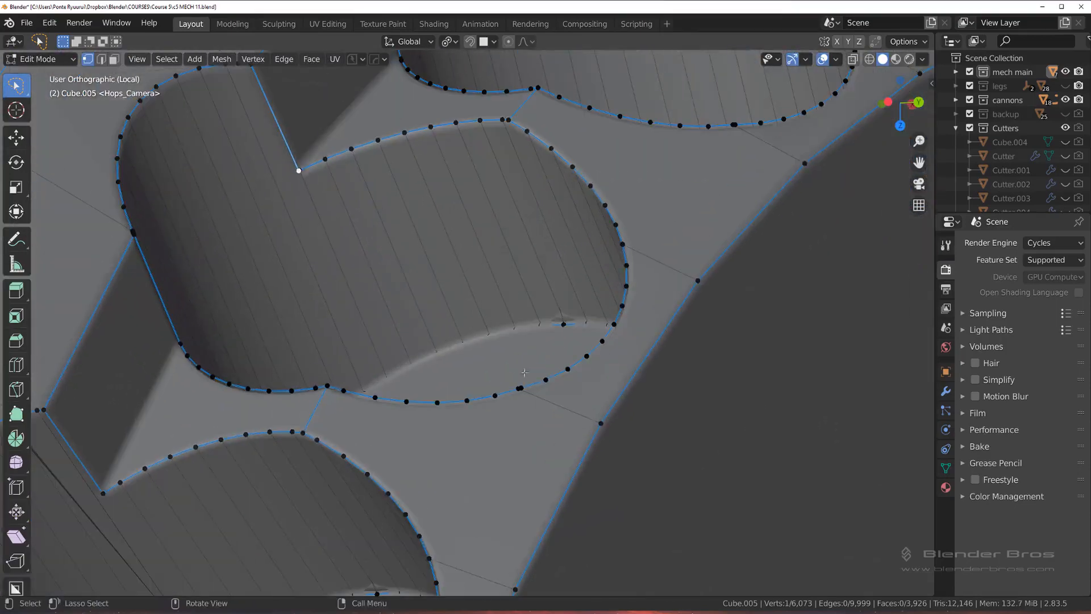
pyautogui.click(519, 388)
pyautogui.keyDown('shift'); pyautogui.click(521, 387); pyautogui.keyUp('shift')
pyautogui.press('1')
# Step: Merge the doubled vertices on the right-hand rim of the same hole
pyautogui.click(624, 246)
pyautogui.keyDown('shift'); pyautogui.click(623, 244); pyautogui.keyUp('shift')
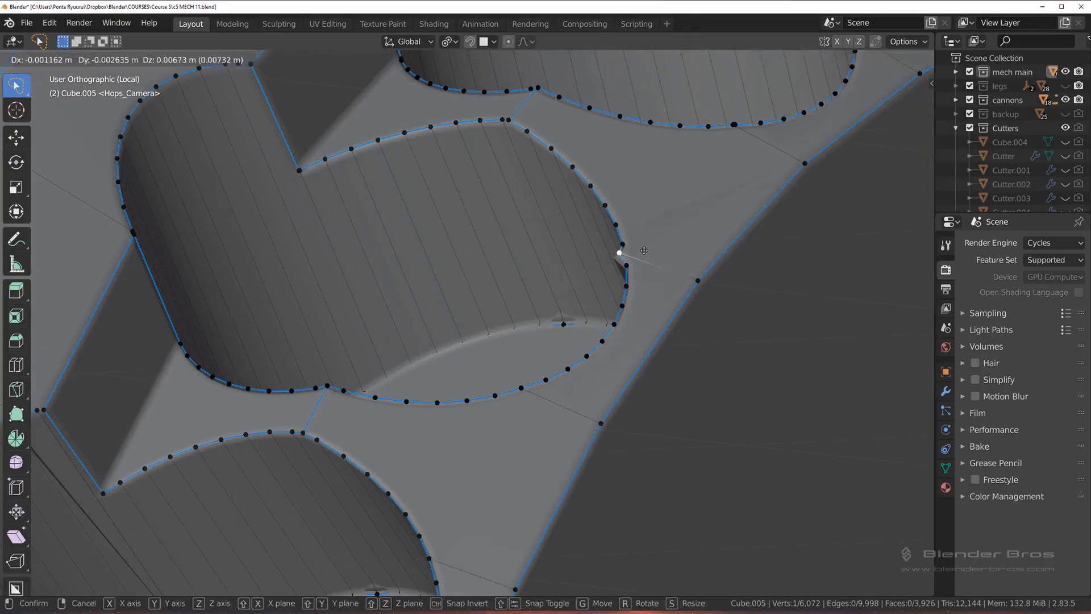
pyautogui.press('1')
# Step: Merge the doubled vertices at the left-hand corner of the same hole, where the recess edge meets the rim
pyautogui.keyDown('shift'); pyautogui.moveTo(464, 327); pyautogui.dragTo(752, 274, button='middle'); pyautogui.keyUp('shift')
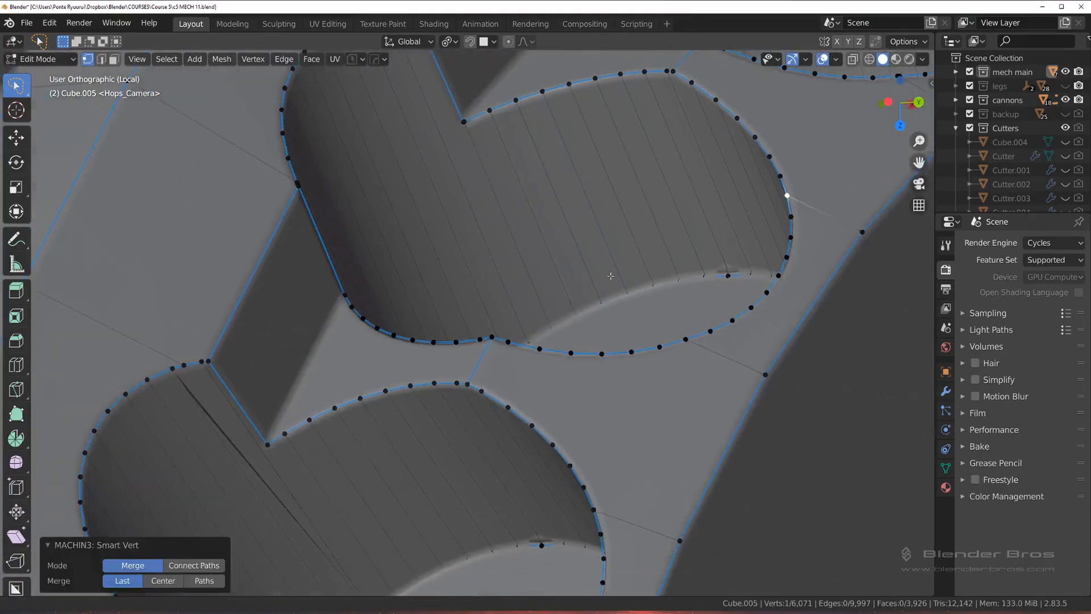
pyautogui.scroll(-2, 676, 287)
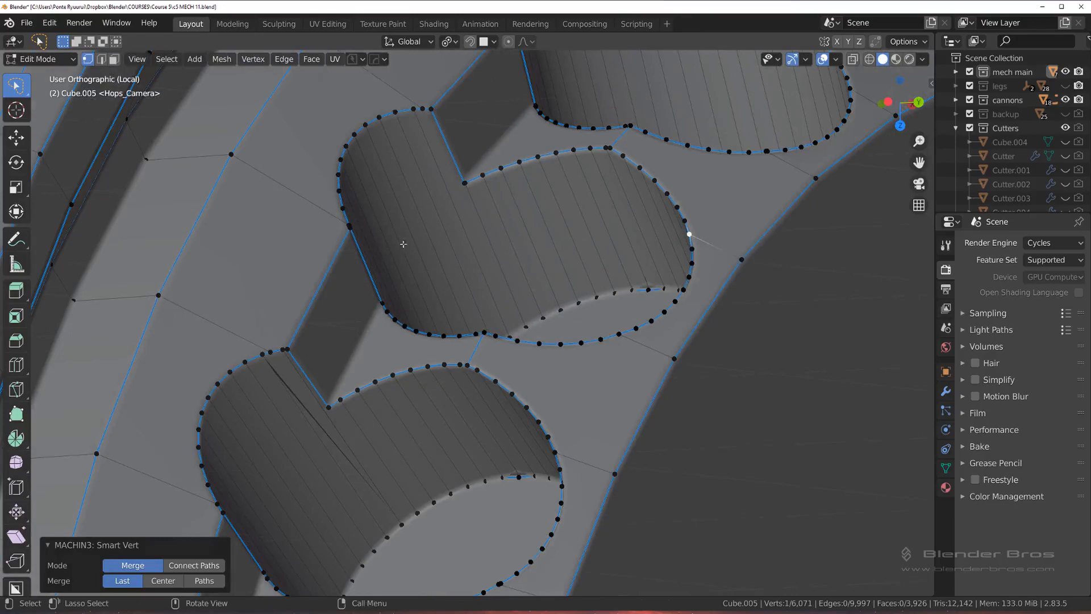
pyautogui.keyDown('shift'); pyautogui.click(349, 232); pyautogui.keyUp('shift')
pyautogui.press('1')
pyautogui.scroll(2, 328, 315)
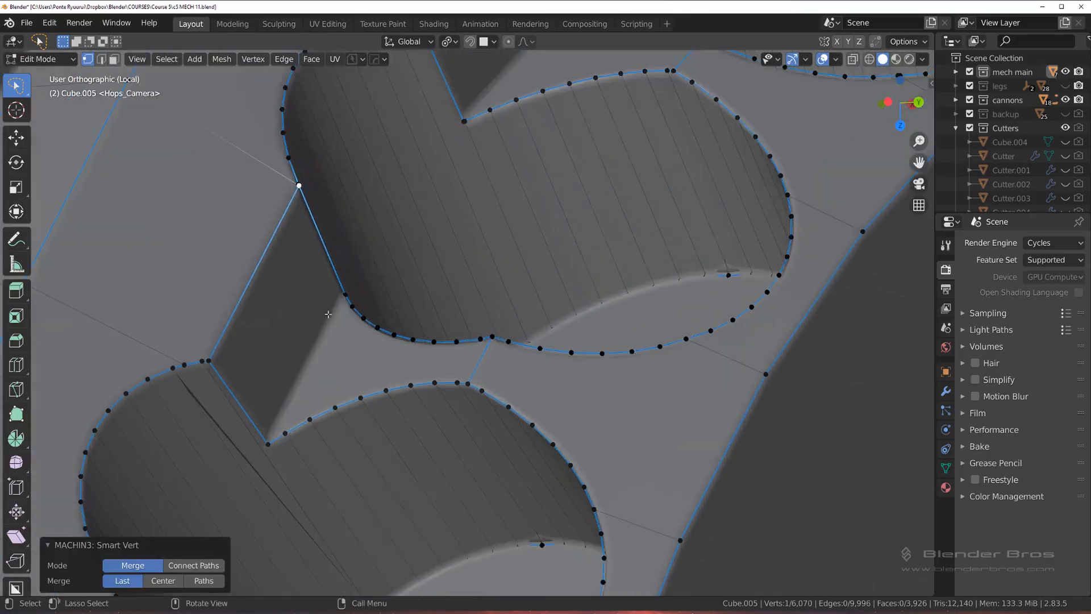
pyautogui.keyDown('shift'); pyautogui.click(298, 182); pyautogui.keyUp('shift')
pyautogui.press('1')
# Step: Merge the doubled upper-rim vertices of the next hole and slide the one beside the recess corner away by a factor of about 0.245
pyautogui.keyDown('shift'); pyautogui.click(183, 366); pyautogui.keyUp('shift')
pyautogui.press('1')
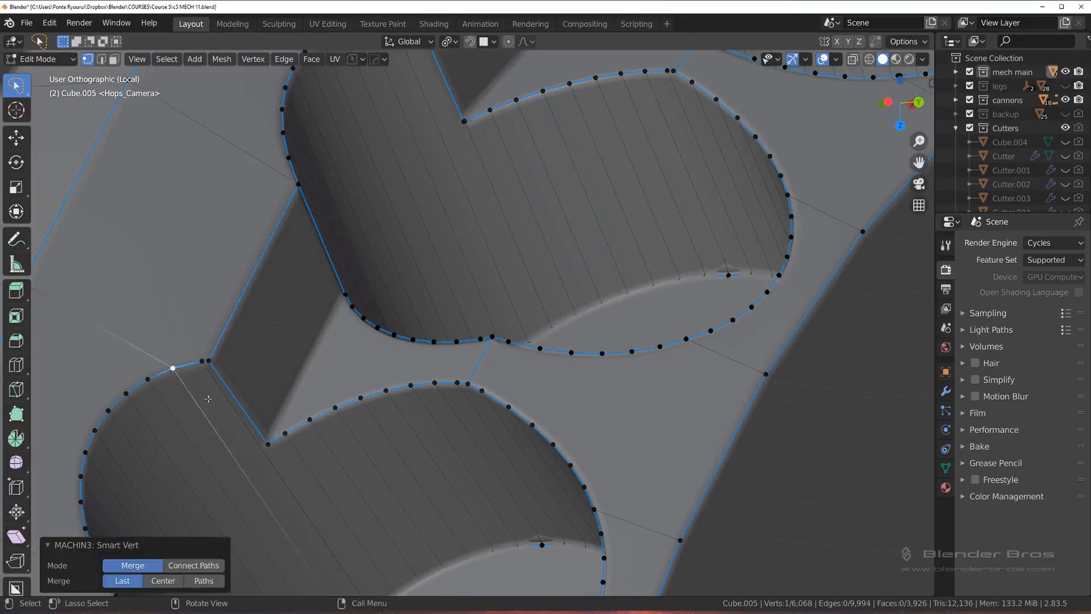
pyautogui.keyDown('shift'); pyautogui.moveTo(203, 396); pyautogui.dragTo(378, 247, button='middle'); pyautogui.keyUp('shift')
pyautogui.click(386, 208)
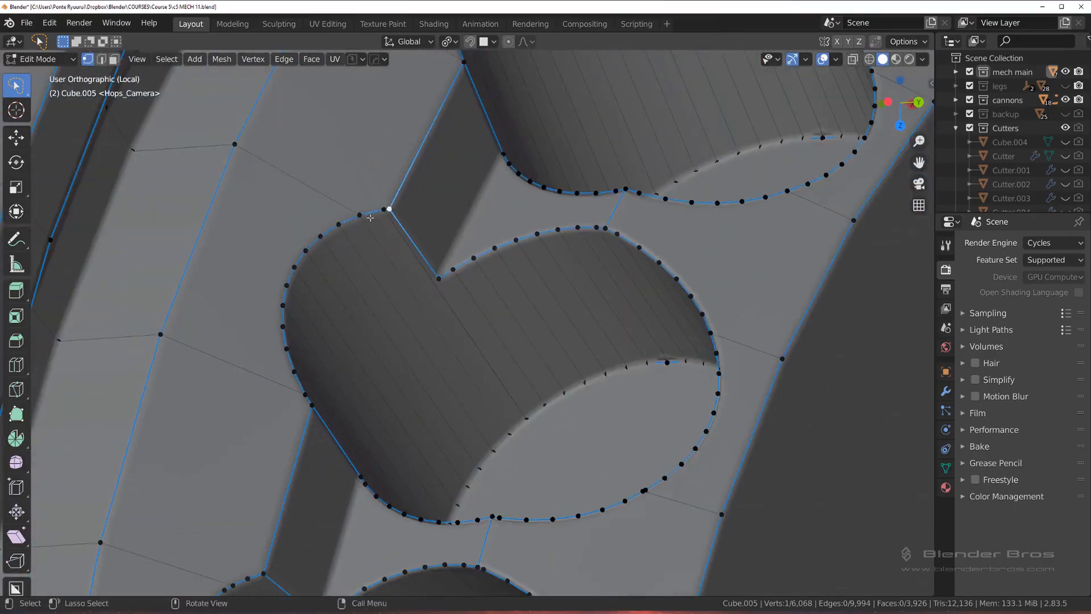
pyautogui.hotkey('shift', 'v')
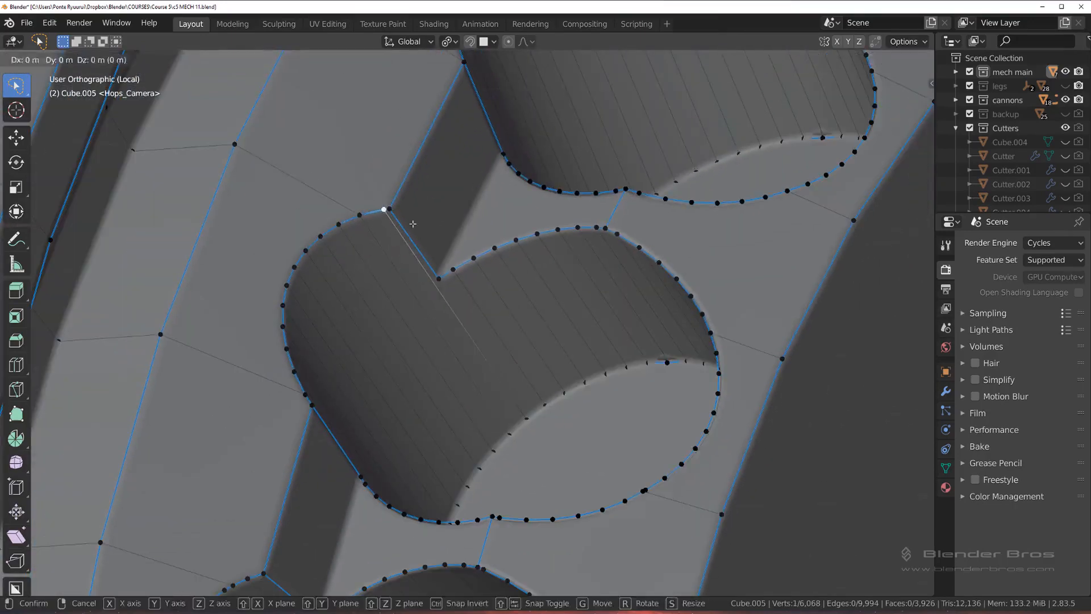
pyautogui.click(348, 239)
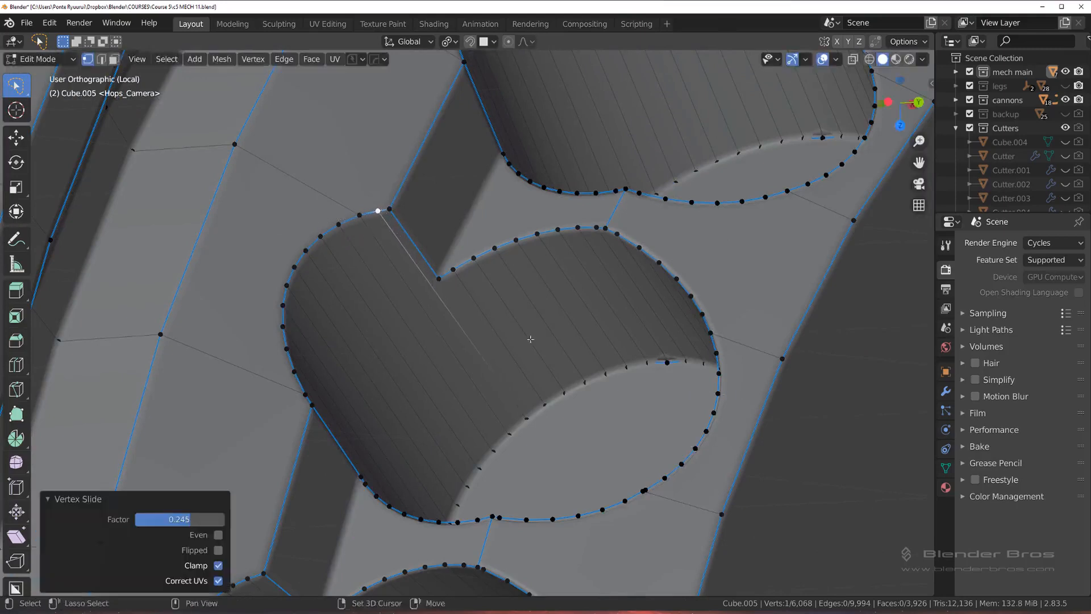
# Step: Merge the doubled vertices on the right-hand and lower-right rim of this hole, where the two connecting edges meet it
pyautogui.keyDown('shift'); pyautogui.moveTo(633, 344); pyautogui.dragTo(597, 217, button='middle'); pyautogui.keyUp('shift')
pyautogui.click(682, 205)
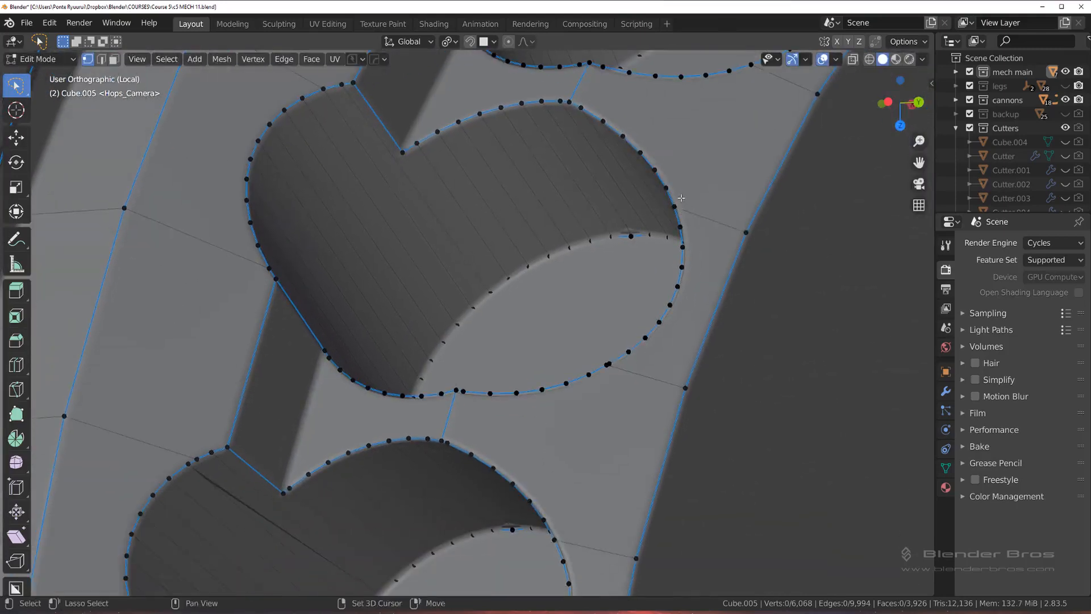
pyautogui.press('g')
pyautogui.click(679, 221)
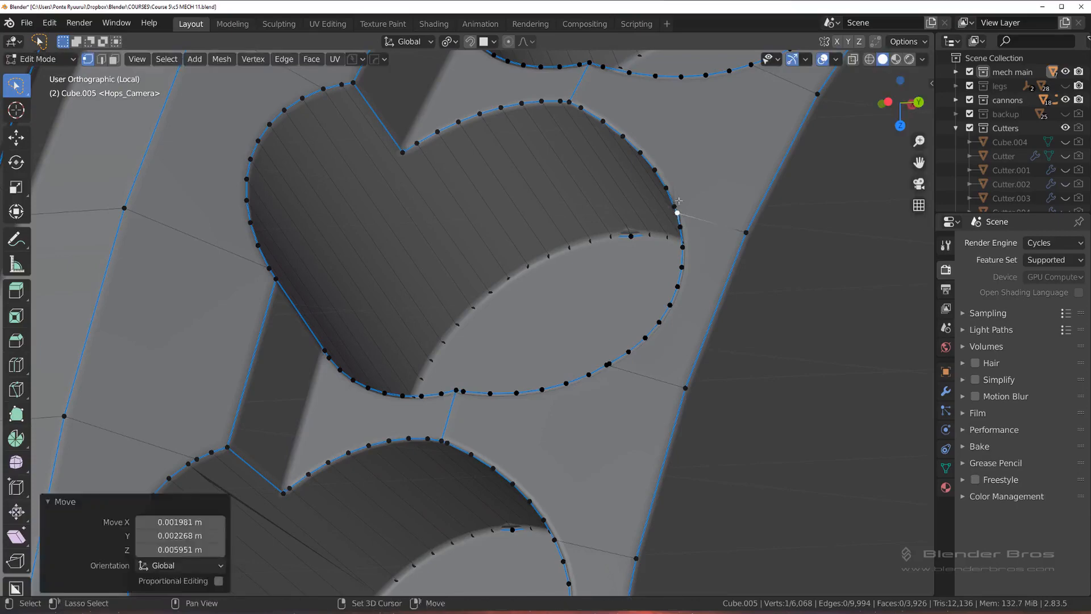
pyautogui.keyDown('shift'); pyautogui.click(675, 206); pyautogui.keyUp('shift')
pyautogui.press('1')
pyautogui.keyDown('shift'); pyautogui.click(608, 365); pyautogui.keyUp('shift')
pyautogui.press('1')
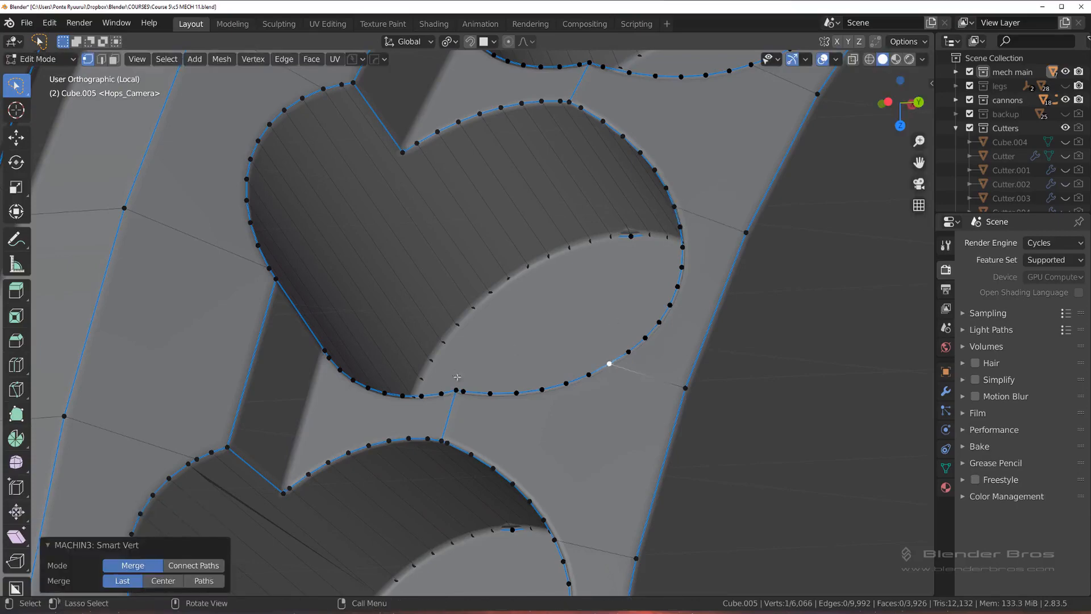
# Step: Merge the doubled vertices on the upper-left rim of the following hole to remove the thin sliver on its wall
pyautogui.keyDown('shift'); pyautogui.moveTo(383, 310); pyautogui.dragTo(539, 272, button='middle'); pyautogui.keyUp('shift')
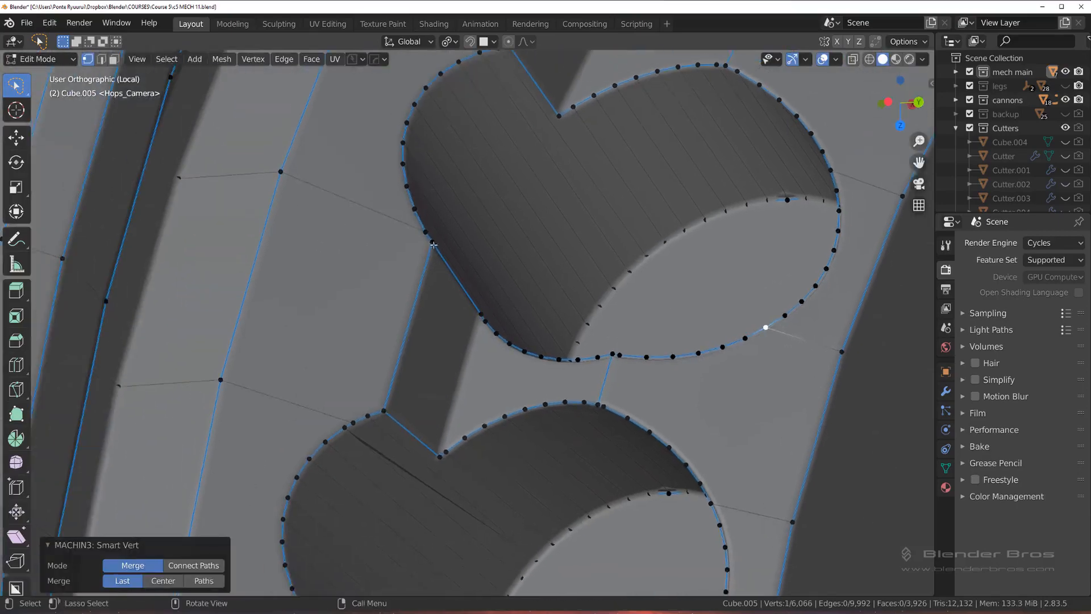
pyautogui.keyDown('shift'); pyautogui.moveTo(441, 329); pyautogui.dragTo(489, 128, button='middle'); pyautogui.keyUp('shift')
pyautogui.scroll(2, 385, 247)
pyautogui.keyDown('shift'); pyautogui.click(390, 207); pyautogui.keyUp('shift')
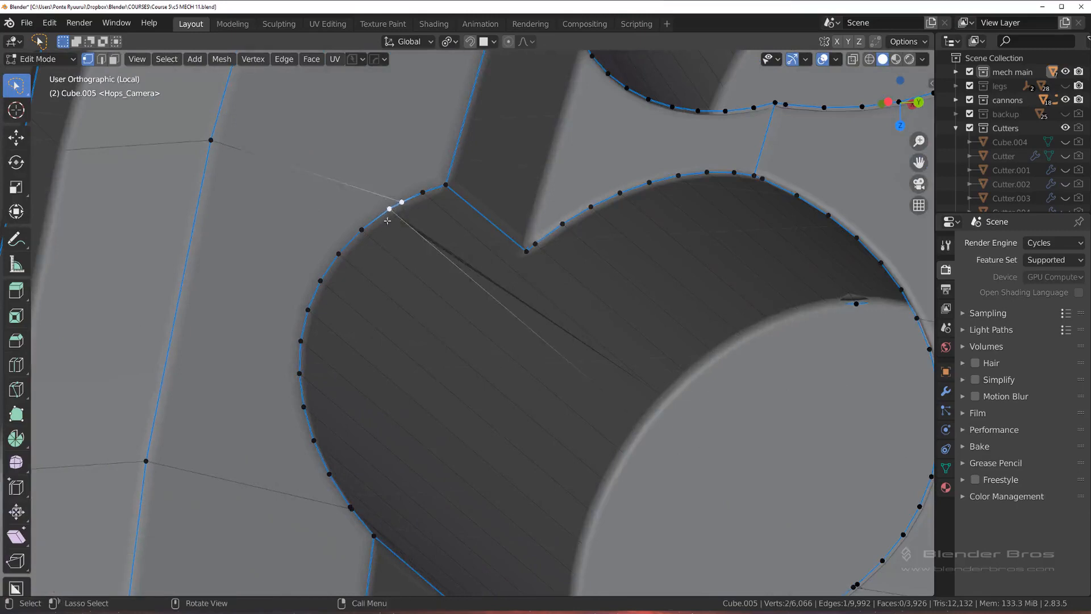
pyautogui.press('1')
# Step: Merge the doubled vertices on the lower-left rim of the same hole, just above the recess corner
pyautogui.keyDown('shift'); pyautogui.moveTo(353, 505); pyautogui.dragTo(390, 340, button='middle'); pyautogui.keyUp('shift')
pyautogui.click(389, 339)
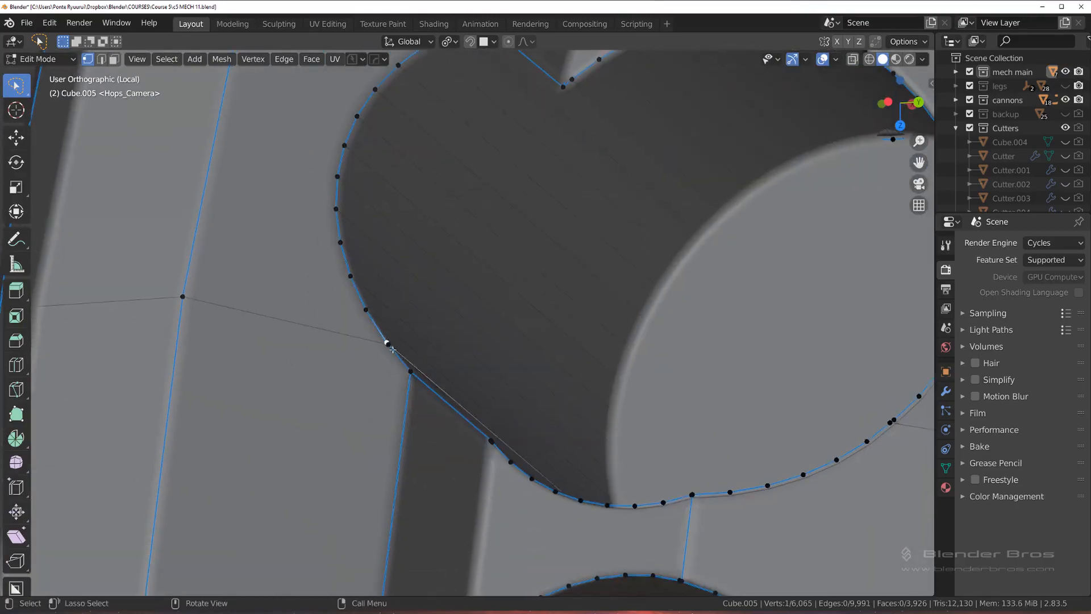
pyautogui.click(389, 341)
pyautogui.keyDown('shift'); pyautogui.click(389, 341); pyautogui.keyUp('shift')
pyautogui.press('1')
# Step: Merge the doubled vertices on the lower-right rim of the same hole, where the edge to the outer border starts
pyautogui.keyDown('shift'); pyautogui.moveTo(361, 245); pyautogui.dragTo(252, 156, button='middle'); pyautogui.keyUp('shift')
pyautogui.scroll(-1, 251, 156)
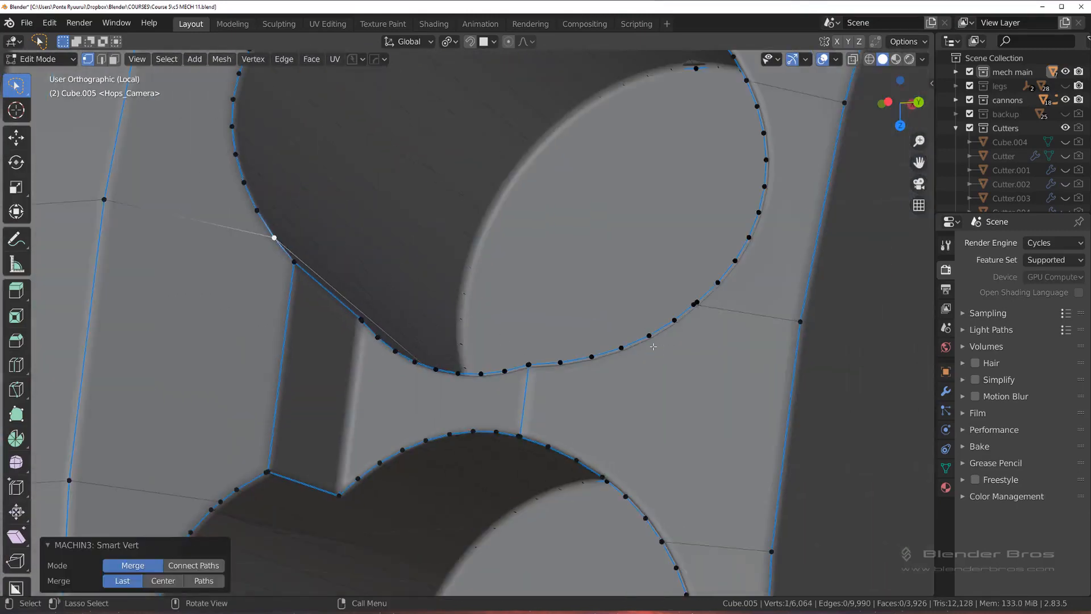
pyautogui.click(697, 306)
pyautogui.keyDown('shift'); pyautogui.click(697, 306); pyautogui.keyUp('shift')
pyautogui.press('1')
pyautogui.keyDown('shift'); pyautogui.moveTo(696, 302); pyautogui.dragTo(672, 344, button='middle'); pyautogui.keyUp('shift')
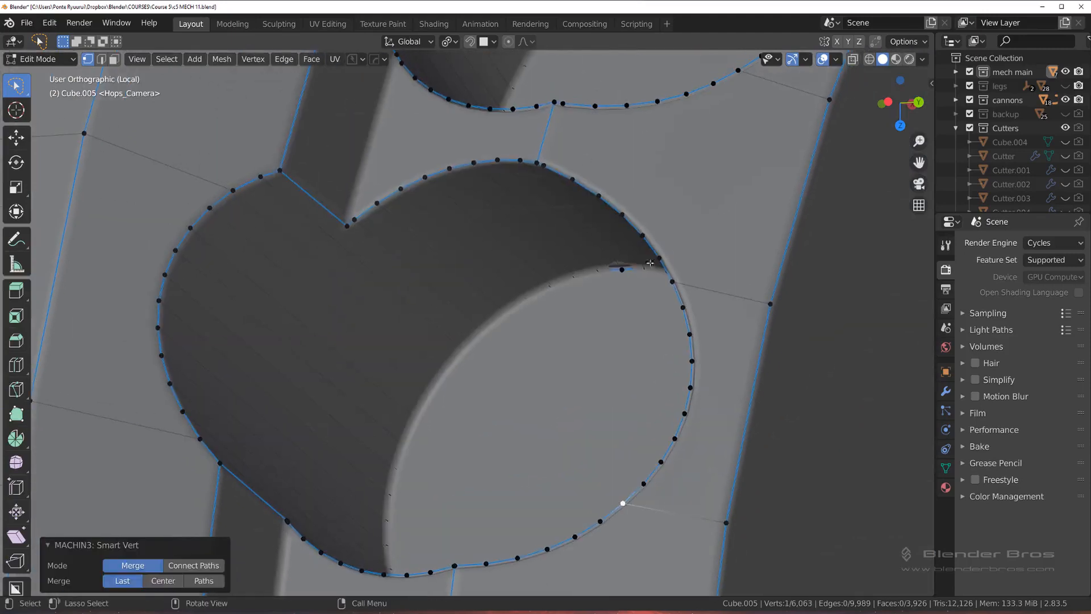
pyautogui.click(671, 280)
pyautogui.press('g')
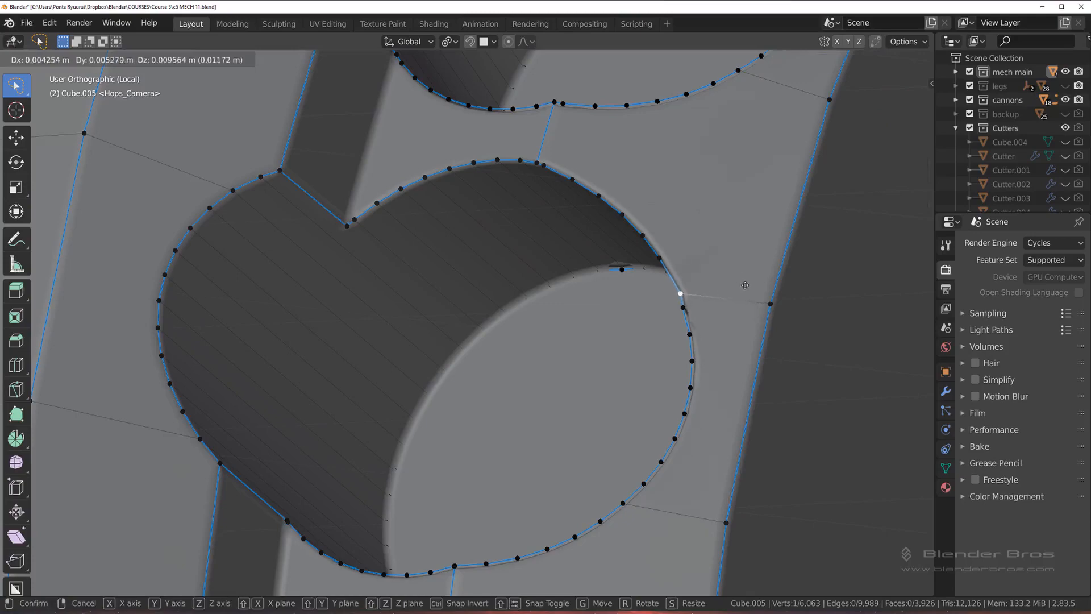
pyautogui.rightClick(745, 287)
# Step: Merge the doubled vertices on the right-hand and lower-right rim of the next hole down the row
pyautogui.scroll(-3, 587, 345)
pyautogui.keyDown('shift'); pyautogui.moveTo(587, 345); pyautogui.dragTo(616, 220, button='middle'); pyautogui.keyUp('shift')
pyautogui.scroll(2, 616, 220)
pyautogui.keyDown('shift'); pyautogui.moveTo(599, 426); pyautogui.dragTo(624, 326, button='middle'); pyautogui.keyUp('shift')
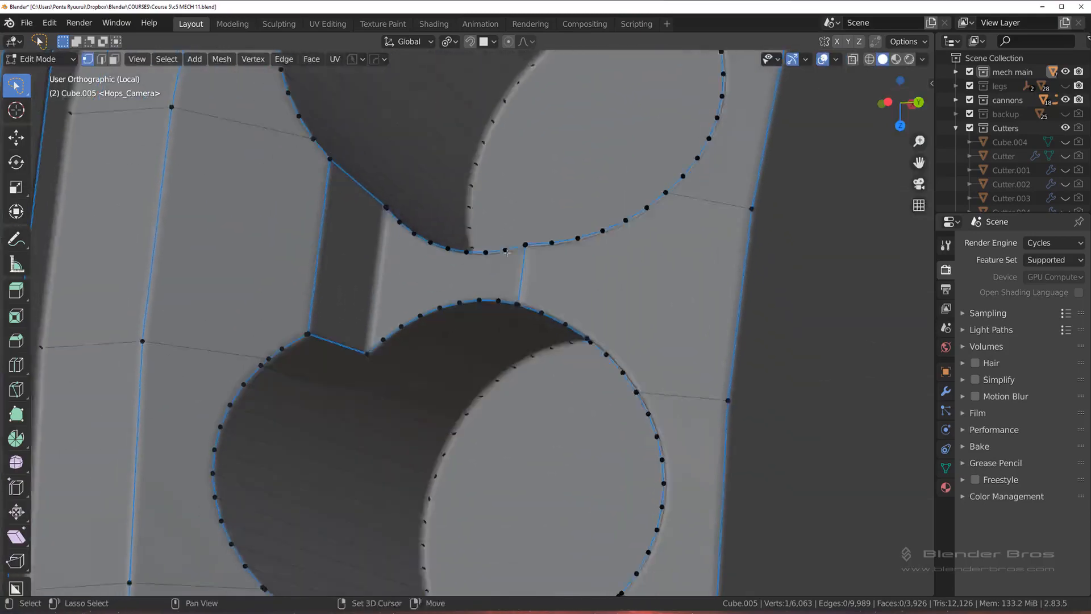
pyautogui.scroll(2, 624, 341)
pyautogui.keyDown('shift'); pyautogui.moveTo(654, 406); pyautogui.dragTo(563, 251, button='middle'); pyautogui.keyUp('shift')
pyautogui.scroll(-1, 565, 254)
pyautogui.moveTo(632, 275); pyautogui.dragTo(648, 234, button='middle')
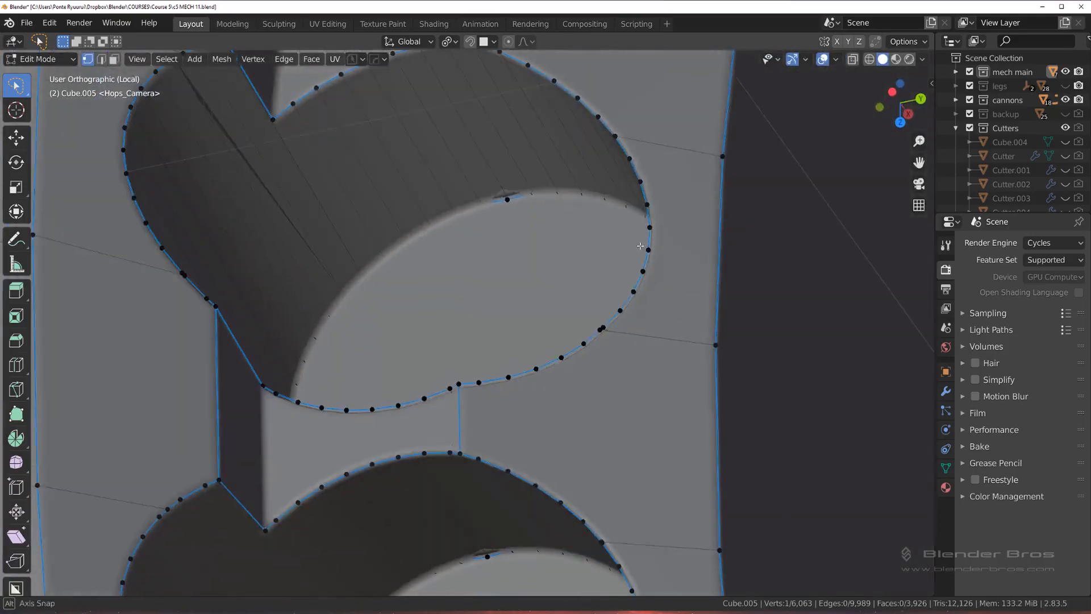
pyautogui.keyDown('shift'); pyautogui.moveTo(628, 188); pyautogui.dragTo(632, 268, button='middle'); pyautogui.keyUp('shift')
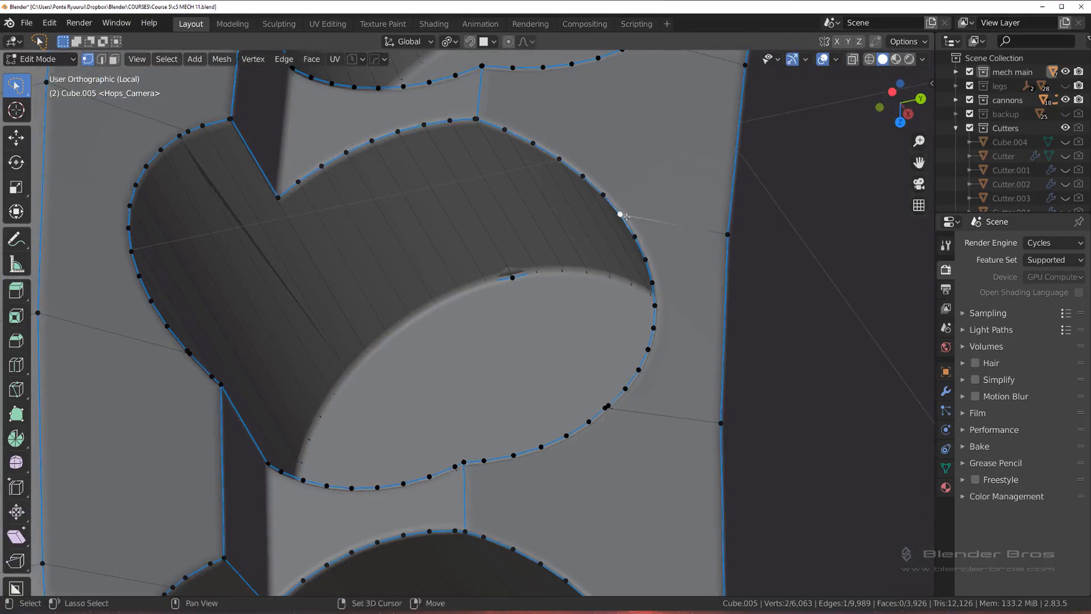
pyautogui.press('1')
pyautogui.click(604, 408)
pyautogui.keyDown('shift'); pyautogui.click(608, 406); pyautogui.keyUp('shift')
pyautogui.press('1')
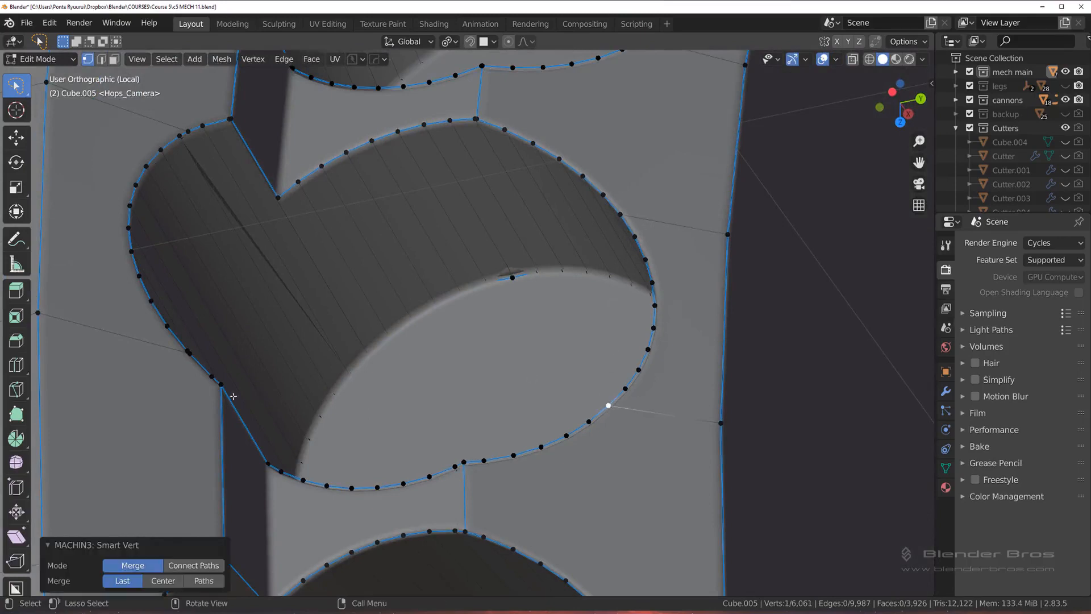
# Step: Merge the doubled vertices on the lower-left and upper-left rim of this hole
pyautogui.click(188, 351)
pyautogui.keyDown('shift'); pyautogui.click(188, 351); pyautogui.keyUp('shift')
pyautogui.press('1')
pyautogui.hotkey('alt', 'a')
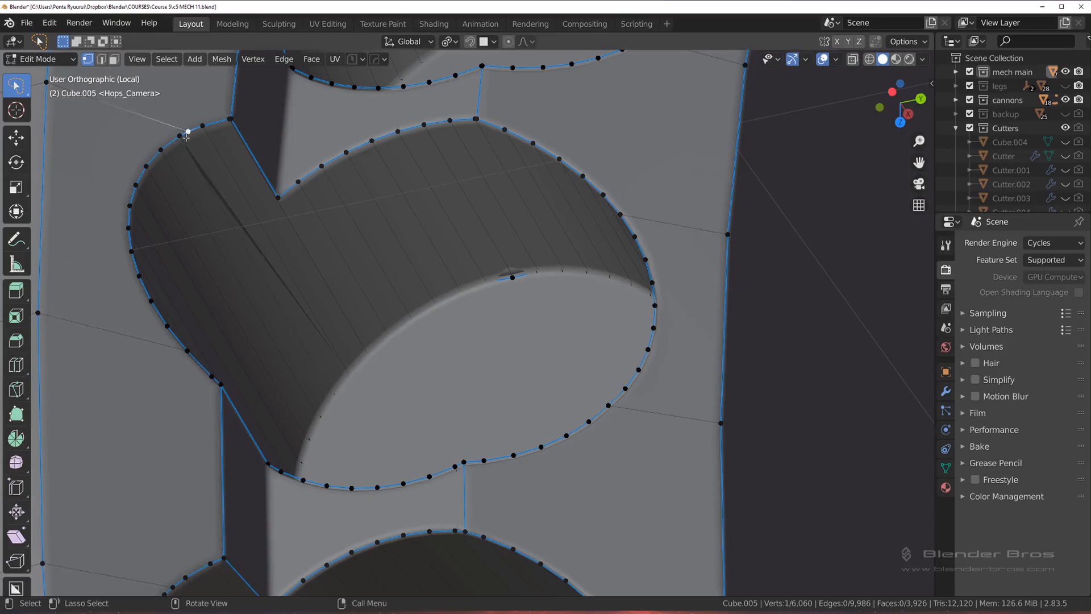
pyautogui.press('1')
# Step: Slide the rim vertex beside the hole's upper recess corner away from the corner by a factor of about 0.361
pyautogui.keyDown('shift'); pyautogui.click(231, 119); pyautogui.keyUp('shift')
pyautogui.press('1')
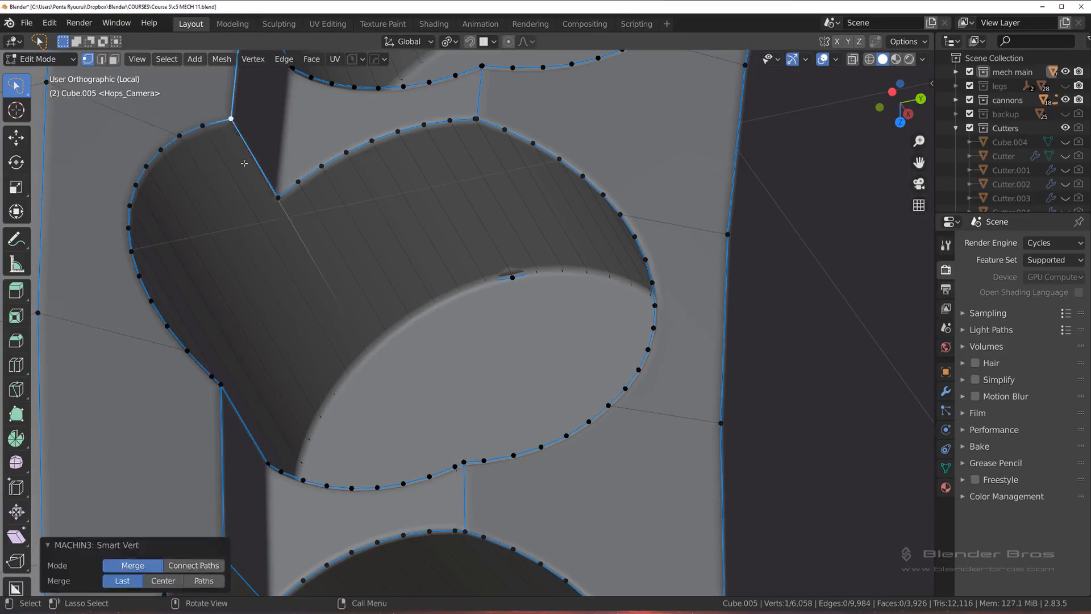
pyautogui.keyDown('ctrl'); pyautogui.rightClick(229, 122); pyautogui.keyUp('ctrl')
pyautogui.hotkey('shift', 'v')
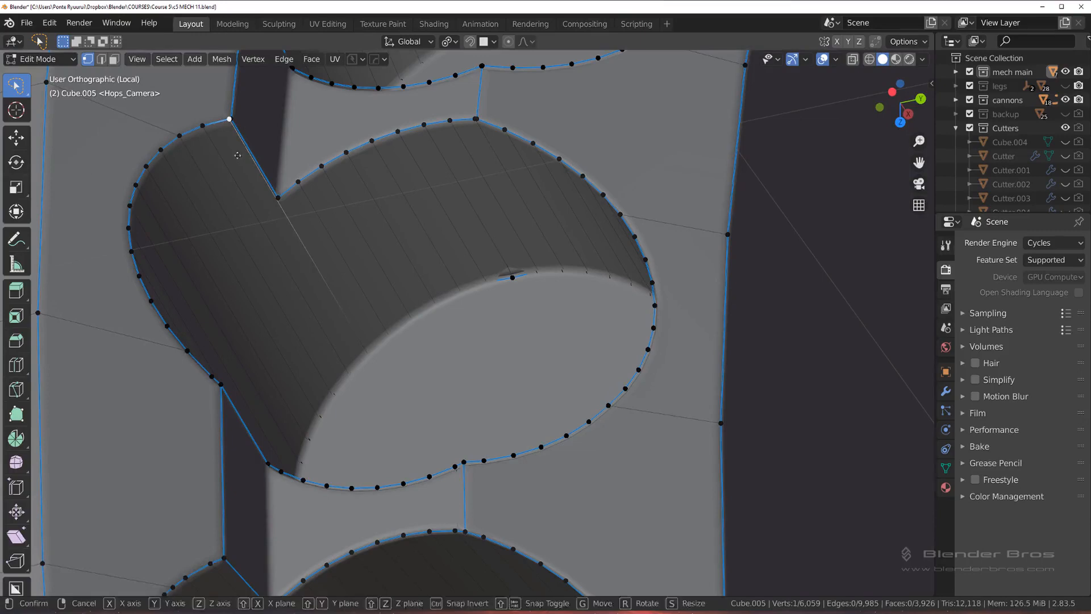
pyautogui.click(202, 165)
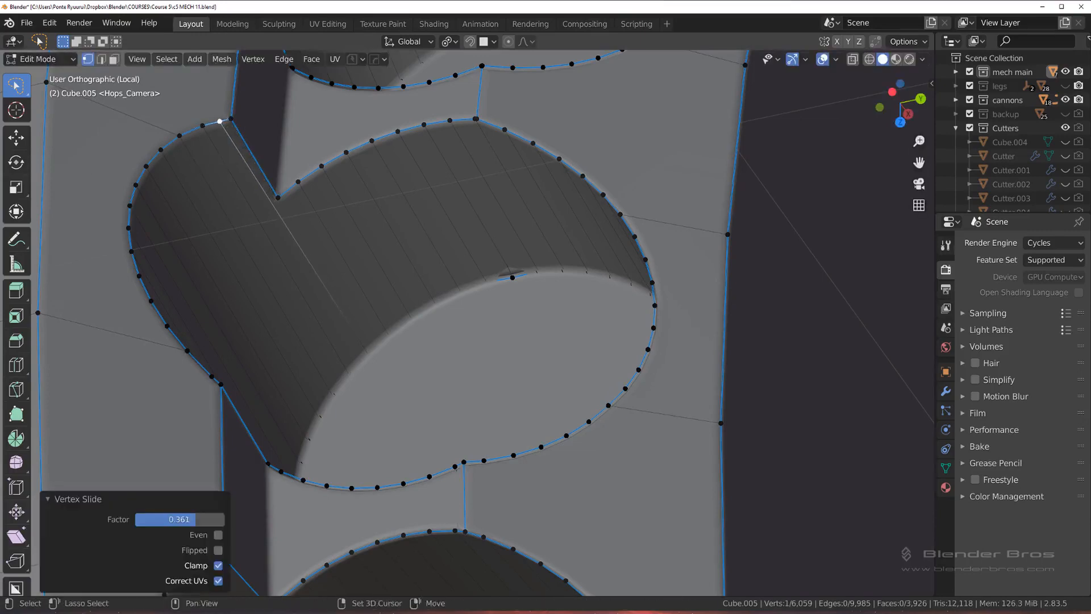
# Step: Subdivide the long wall edge running from the slid vertex with one cut
pyautogui.hotkey('ctrl', 'Tab')
pyautogui.click(292, 322)
pyautogui.rightClick(291, 342)
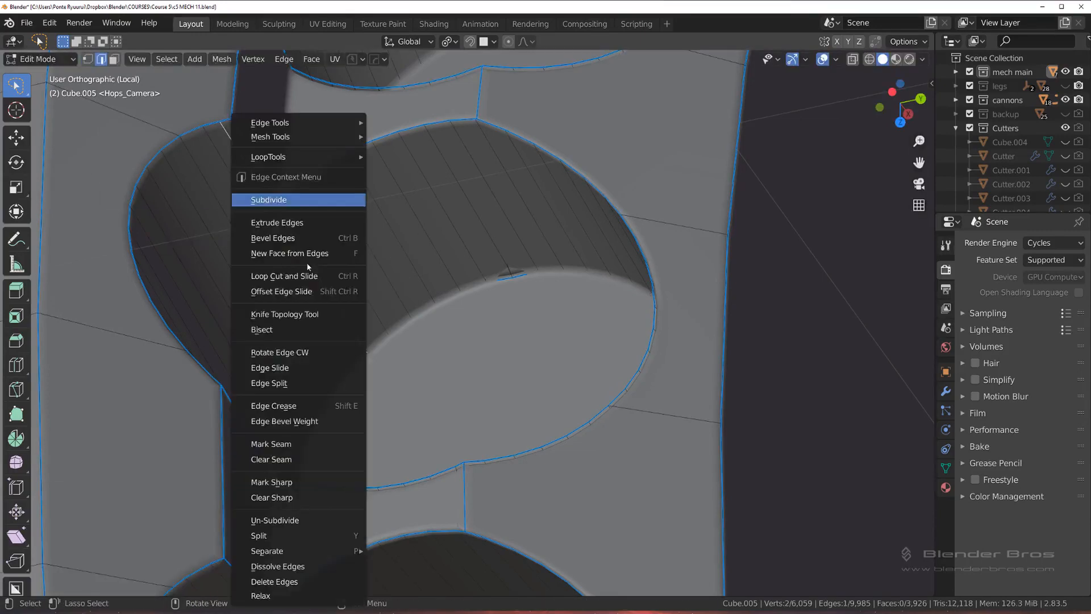
pyautogui.click(269, 199)
pyautogui.hotkey('ctrl', 'Tab')
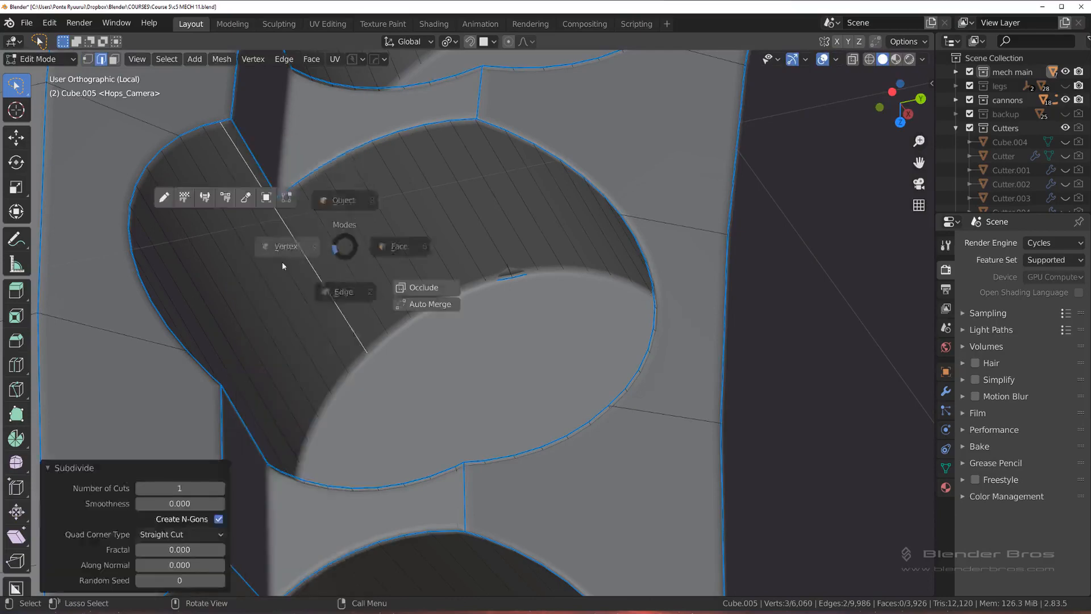
pyautogui.click(294, 240)
# Step: Merge the new midpoint vertex of the wall edge into the hole's inner notch corner
pyautogui.click(299, 238)
pyautogui.keyDown('shift'); pyautogui.click(278, 198); pyautogui.keyUp('shift')
pyautogui.press('1')
pyautogui.press('Tab')
pyautogui.click(253, 176)
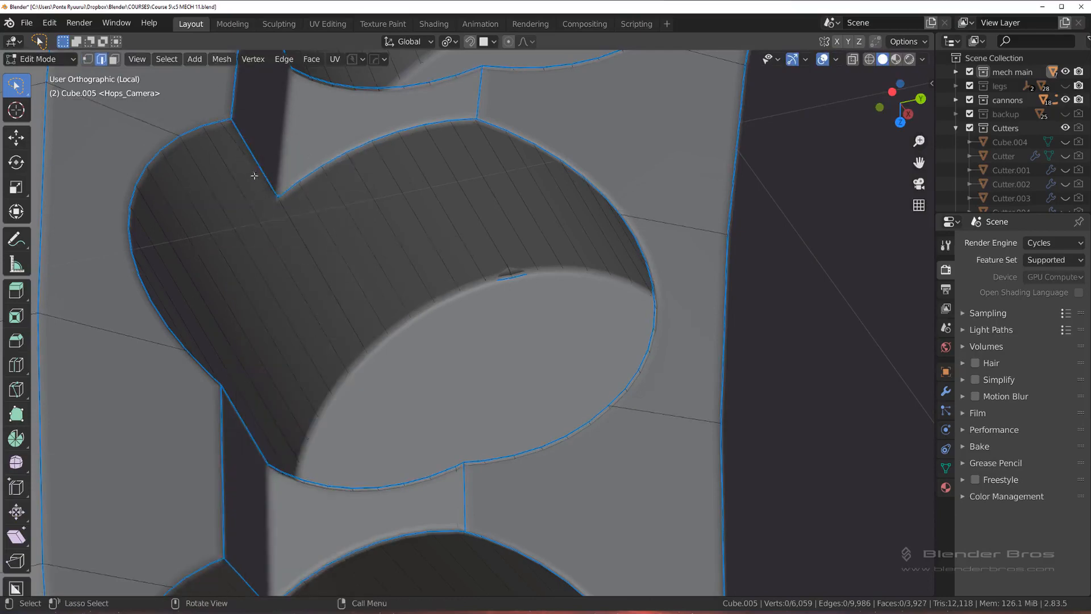
# Step: Merge the slid rim vertex back into the hole's upper recess corner
pyautogui.press('Tab')
pyautogui.click(227, 140)
pyautogui.click(219, 122)
pyautogui.keyDown('shift'); pyautogui.click(232, 120); pyautogui.keyUp('shift')
pyautogui.press('1')
# Step: Mark the edge between the hole's upper recess corner and its inner notch corner as sharp
pyautogui.scroll(-3, 307, 219)
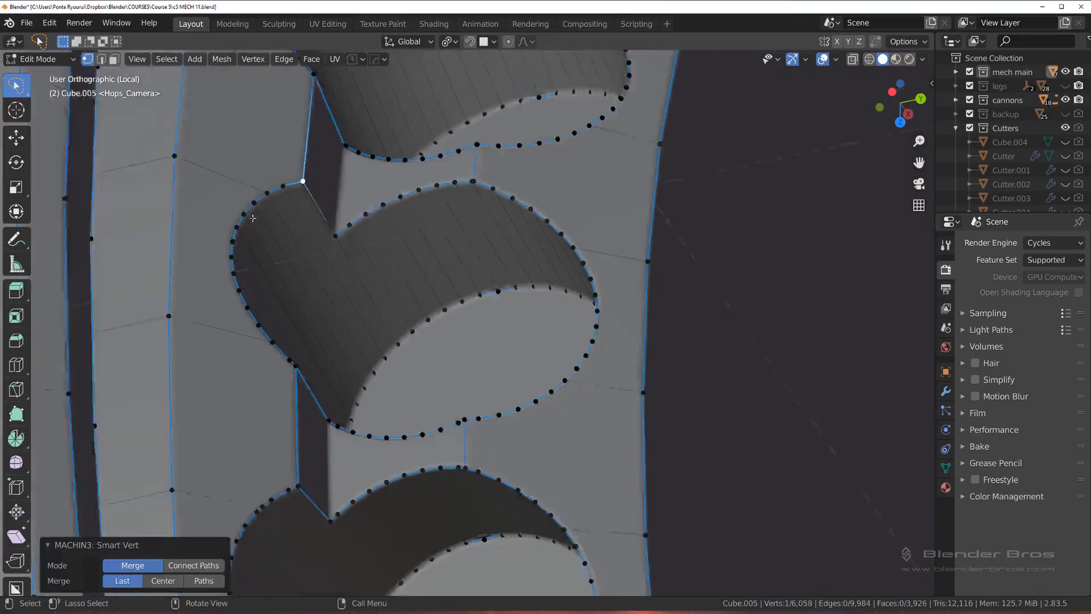
pyautogui.press('Tab')
pyautogui.click(311, 244)
pyautogui.click(344, 230)
pyautogui.press('q')
pyautogui.click(344, 231)
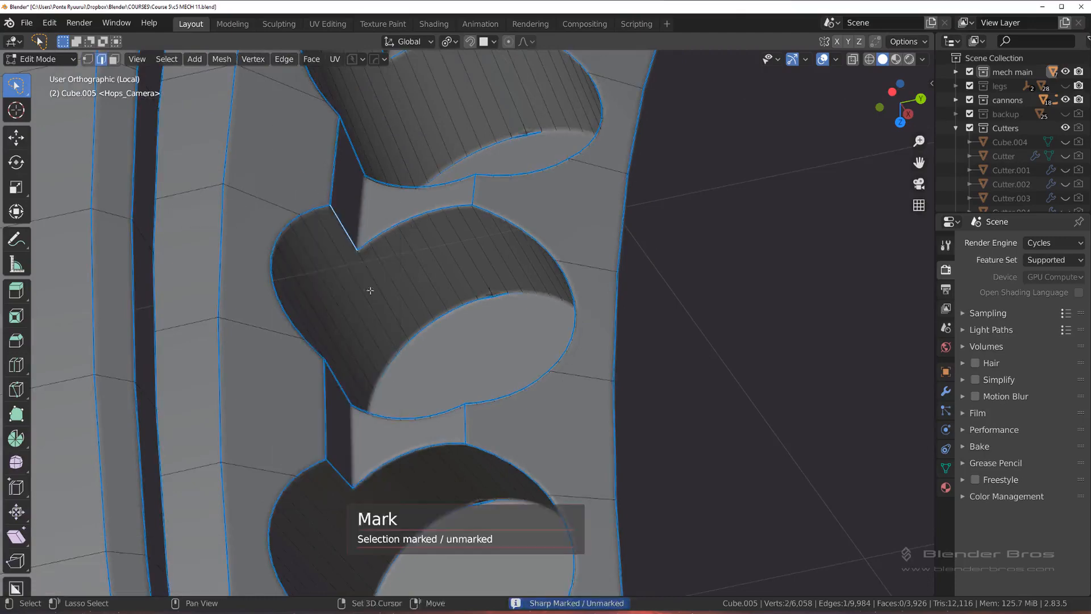
# Step: Merge the doubled vertices on the upper-right rim of the next hole below, where the connecting edge meets it
pyautogui.keyDown('shift'); pyautogui.moveTo(397, 374); pyautogui.dragTo(374, 282, button='middle'); pyautogui.keyUp('shift')
pyautogui.press('1')
pyautogui.scroll(4, 518, 260)
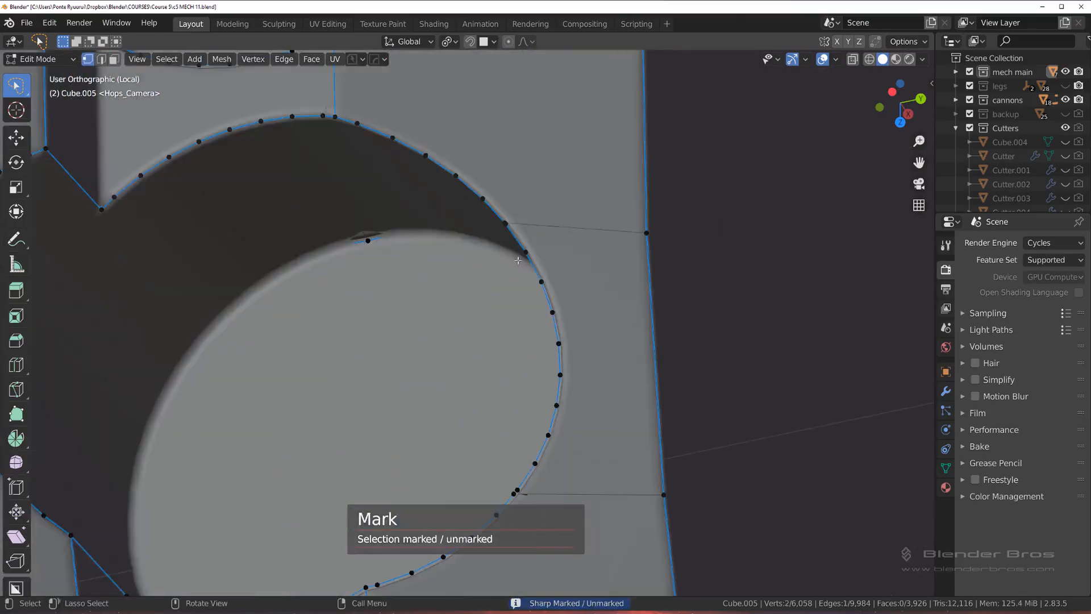
pyautogui.click(522, 231)
pyautogui.keyDown('shift'); pyautogui.click(502, 220); pyautogui.keyUp('shift')
pyautogui.press('1')
# Step: Merge the doubled vertices on the lower-right rim of that same hole
pyautogui.keyDown('shift'); pyautogui.moveTo(509, 499); pyautogui.dragTo(483, 224, button='middle'); pyautogui.keyUp('shift')
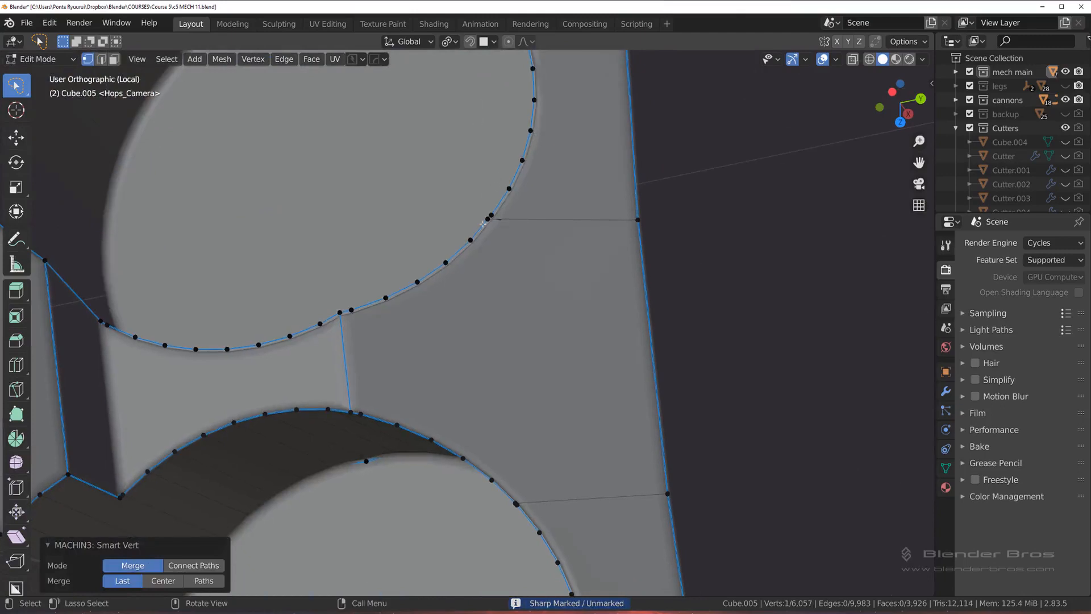
pyautogui.click(483, 224)
pyautogui.keyDown('shift'); pyautogui.click(492, 215); pyautogui.keyUp('shift')
pyautogui.press('1')
pyautogui.scroll(-2, 344, 309)
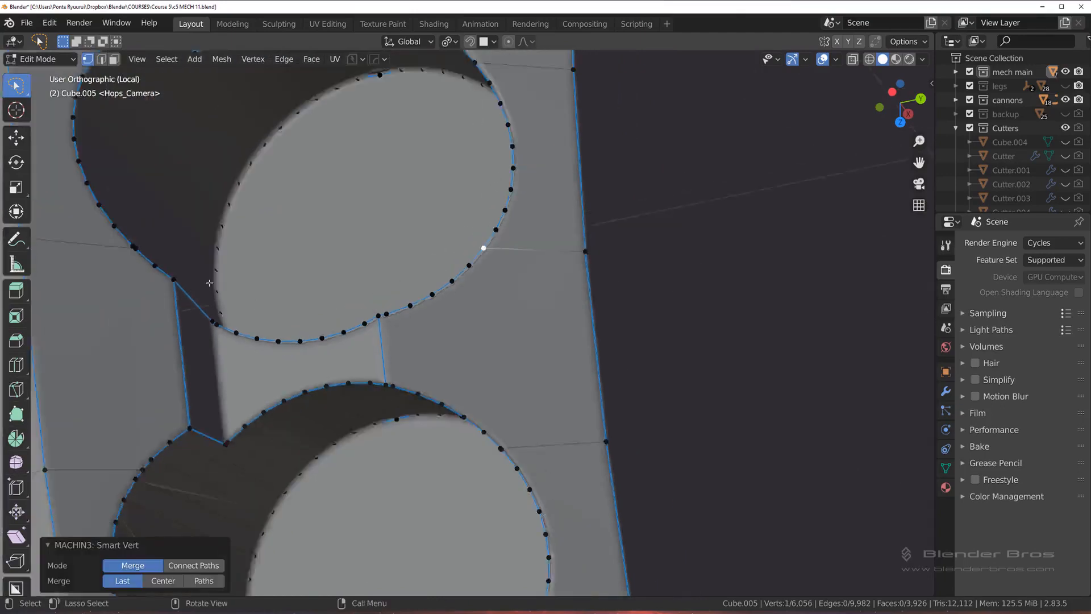
# Step: Merge the doubled vertices on the lower-left and upper-left rim of the same hole, where the connecting edges meet it
pyautogui.keyDown('shift'); pyautogui.moveTo(210, 283); pyautogui.dragTo(299, 325, button='middle'); pyautogui.keyUp('shift')
pyautogui.click(229, 284)
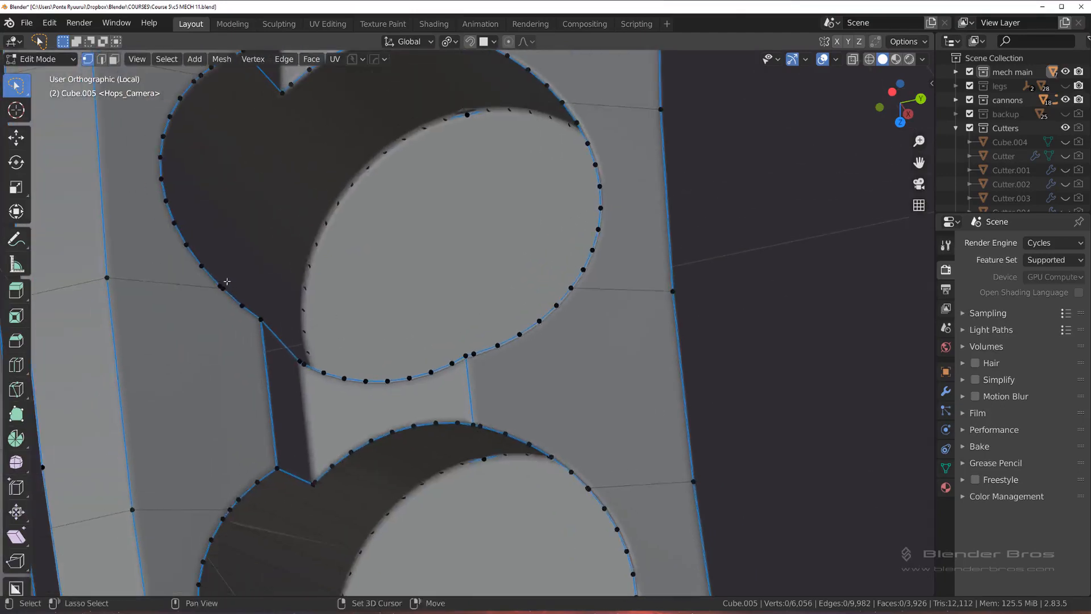
pyautogui.press('1')
pyautogui.keyDown('shift'); pyautogui.moveTo(309, 142); pyautogui.dragTo(337, 241, button='middle'); pyautogui.keyUp('shift')
pyautogui.click(227, 172)
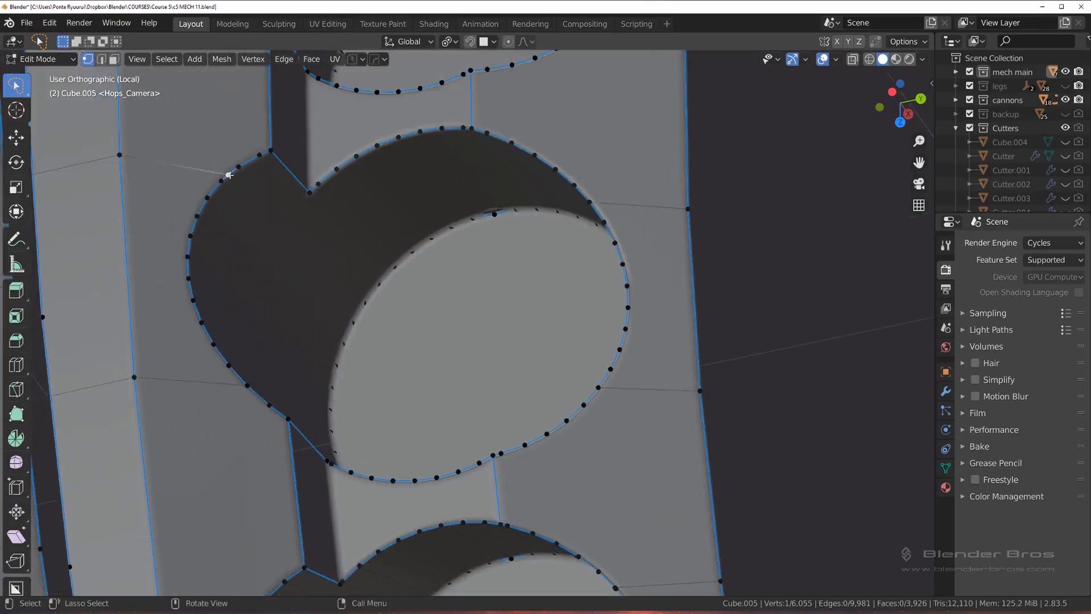
pyautogui.keyDown('shift'); pyautogui.click(221, 183); pyautogui.keyUp('shift')
pyautogui.keyDown('shift'); pyautogui.click(229, 175); pyautogui.keyUp('shift')
pyautogui.keyDown('shift'); pyautogui.click(220, 182); pyautogui.keyUp('shift')
pyautogui.press('1')
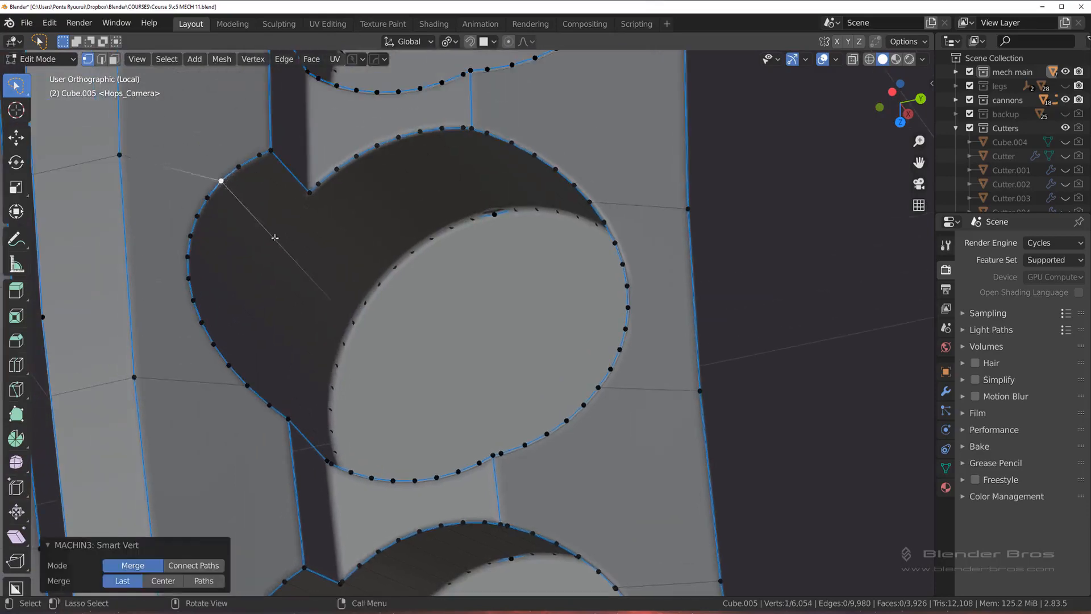
# Step: Merge the doubled vertices on the upper-left rim of the next hole below
pyautogui.scroll(-3, 344, 289)
pyautogui.keyDown('shift'); pyautogui.moveTo(348, 292); pyautogui.dragTo(341, 187, button='middle'); pyautogui.keyUp('shift')
pyautogui.scroll(2, 333, 342)
pyautogui.keyDown('shift'); pyautogui.click(281, 392); pyautogui.keyUp('shift')
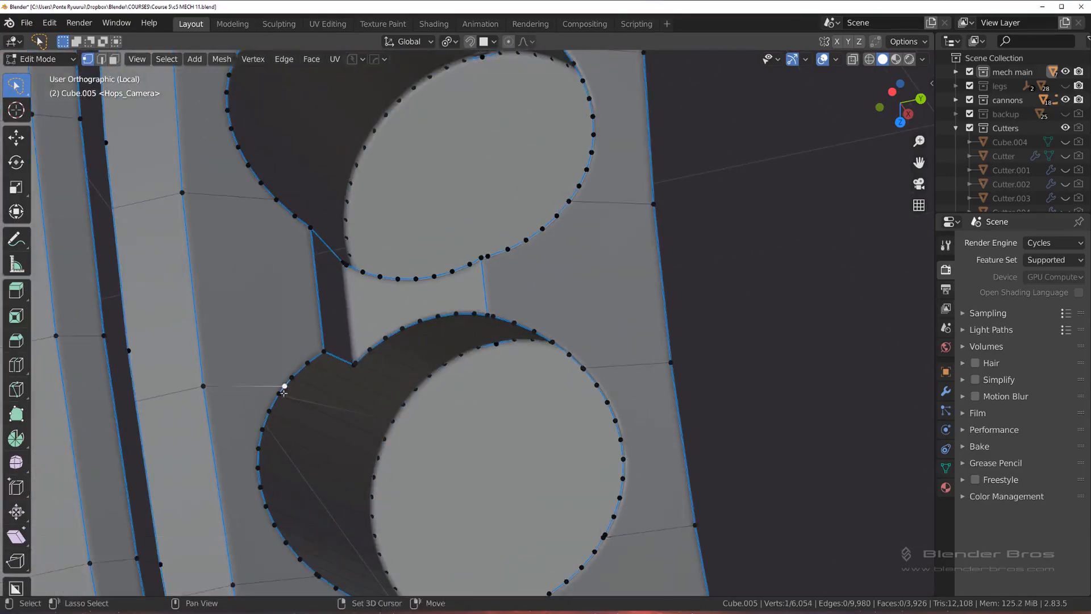
pyautogui.press('1')
# Step: Merge the doubled vertices on that hole's lower-right and upper-right rim at the connecting edges
pyautogui.keyDown('shift'); pyautogui.moveTo(501, 434); pyautogui.dragTo(479, 269, button='middle'); pyautogui.keyUp('shift')
pyautogui.click(583, 375)
pyautogui.keyDown('shift'); pyautogui.click(582, 373); pyautogui.keyUp('shift')
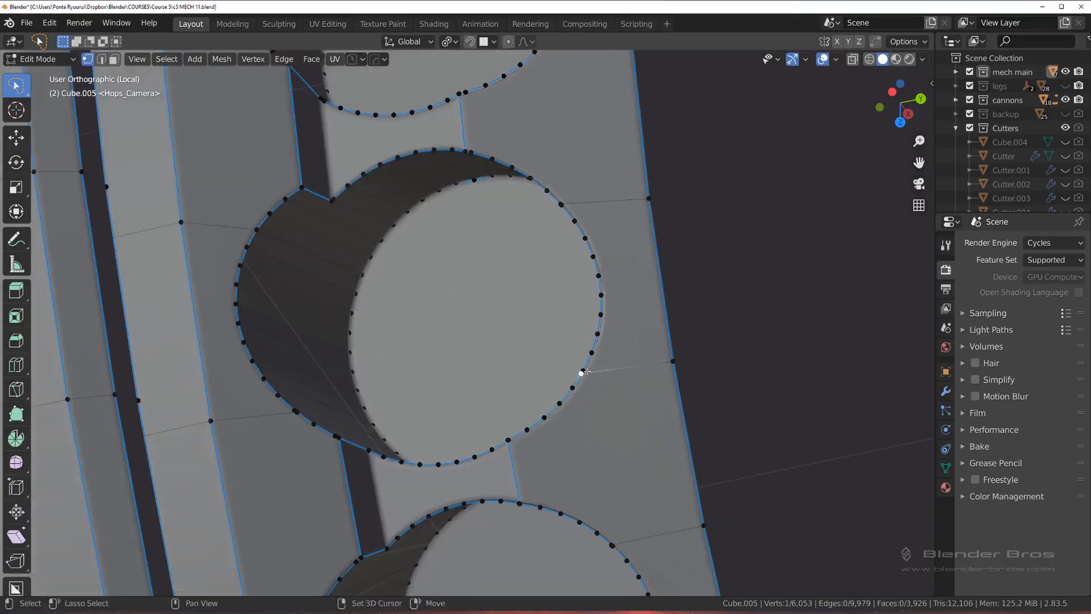
pyautogui.press('1')
pyautogui.click(561, 204)
pyautogui.keyDown('shift'); pyautogui.click(560, 204); pyautogui.keyUp('shift')
pyautogui.press('1')
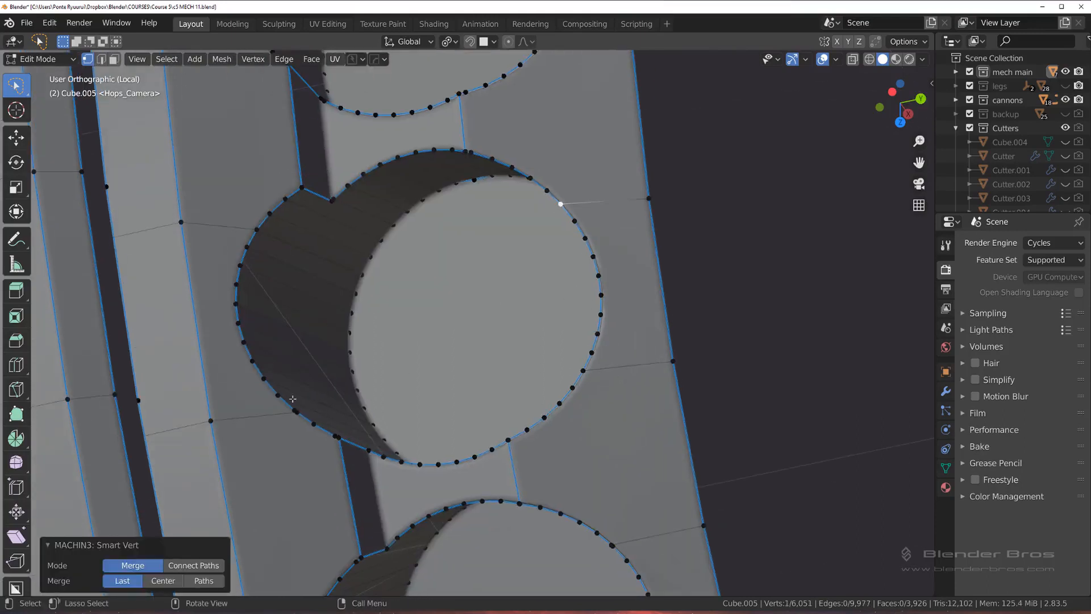
# Step: Merge the doubled vertices on the lower-left rim of that same hole
pyautogui.click(298, 411)
pyautogui.keyDown('shift'); pyautogui.click(298, 410); pyautogui.keyUp('shift')
pyautogui.press('1')
# Step: Merge the doubled vertices on the upper-left and lower-left rim of the following hole along the ring
pyautogui.keyDown('shift'); pyautogui.moveTo(511, 523); pyautogui.dragTo(508, 279, button='middle'); pyautogui.keyUp('shift')
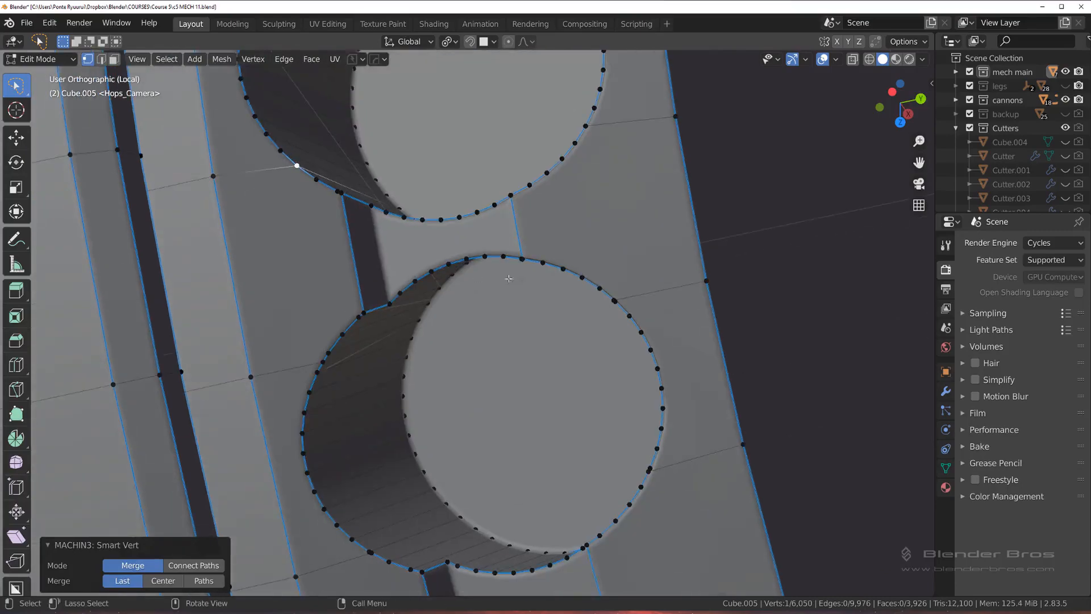
pyautogui.moveTo(494, 317); pyautogui.dragTo(488, 303, button='middle')
pyautogui.keyDown('shift'); pyautogui.moveTo(449, 336); pyautogui.dragTo(434, 177, button='middle'); pyautogui.keyUp('shift')
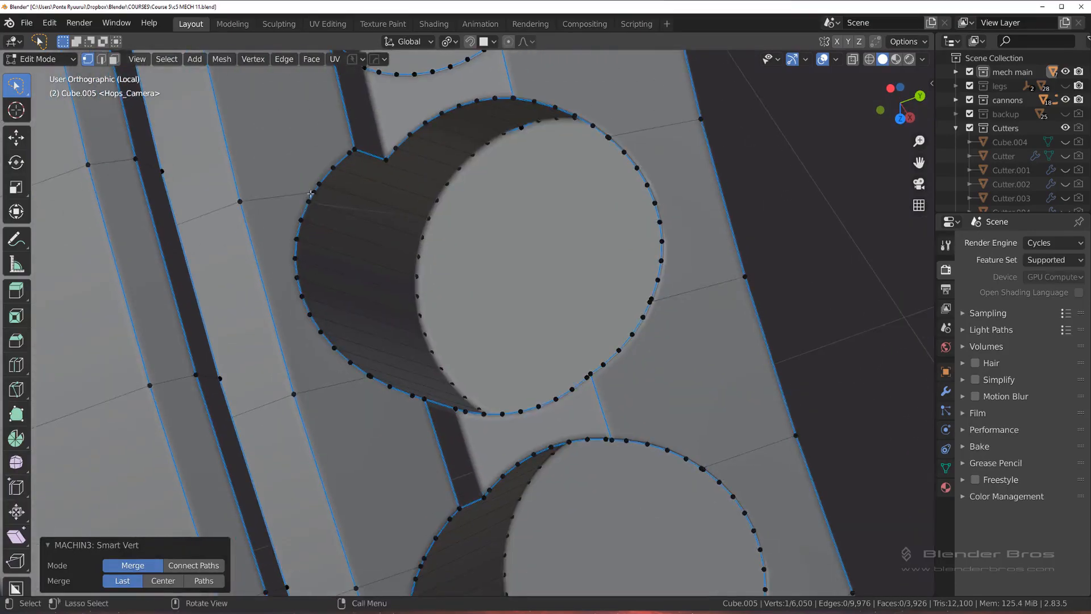
pyautogui.click(312, 194)
pyautogui.keyDown('shift'); pyautogui.click(310, 204); pyautogui.keyUp('shift')
pyautogui.press('1')
pyautogui.click(370, 376)
pyautogui.keyDown('shift'); pyautogui.click(370, 376); pyautogui.keyUp('shift')
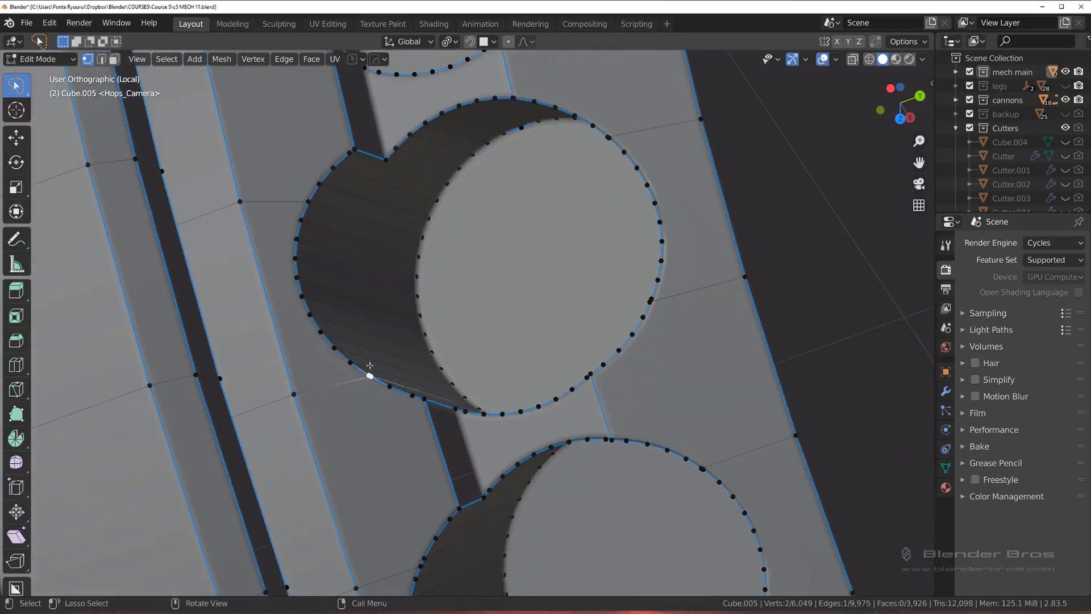
pyautogui.press('1')
# Step: Merge the doubled vertices on the upper-right and lower-right rim of that hole
pyautogui.click(607, 136)
pyautogui.keyDown('shift'); pyautogui.click(609, 138); pyautogui.keyUp('shift')
pyautogui.press('1')
pyautogui.click(649, 296)
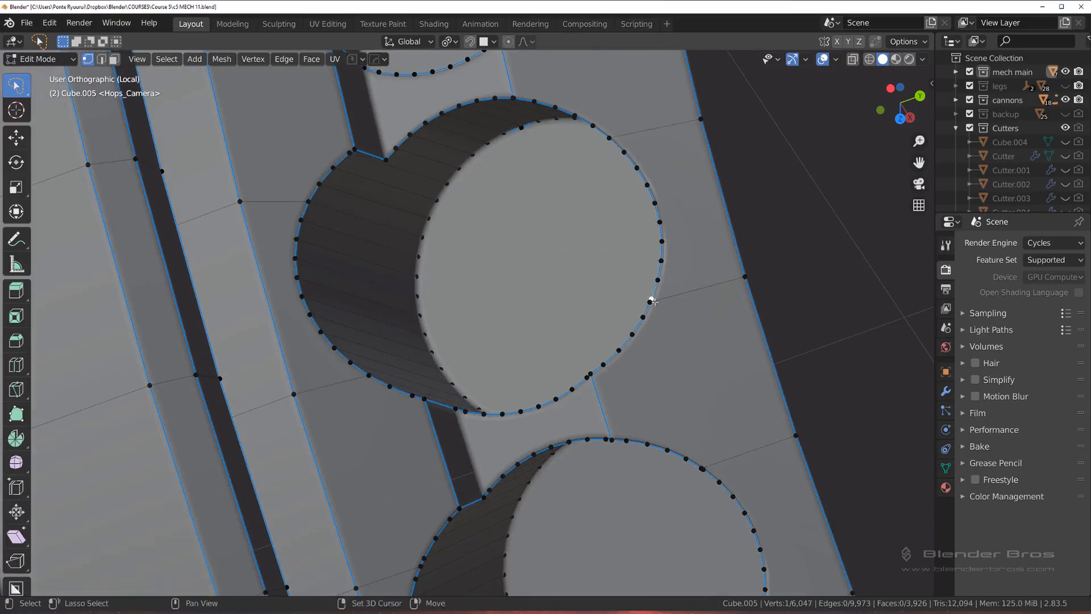
pyautogui.keyDown('shift'); pyautogui.click(652, 300); pyautogui.keyUp('shift')
pyautogui.keyDown('shift'); pyautogui.click(651, 300); pyautogui.keyUp('shift')
pyautogui.press('1')
# Step: Merge the doubled vertices on the next hole's upper-right and lower-right rim, where the connecting edges meet it
pyautogui.keyDown('shift'); pyautogui.moveTo(652, 299); pyautogui.dragTo(592, 148, button='middle'); pyautogui.keyUp('shift')
pyautogui.scroll(2, 594, 152)
pyautogui.keyDown('shift'); pyautogui.moveTo(722, 321); pyautogui.dragTo(610, 172, button='middle'); pyautogui.keyUp('shift')
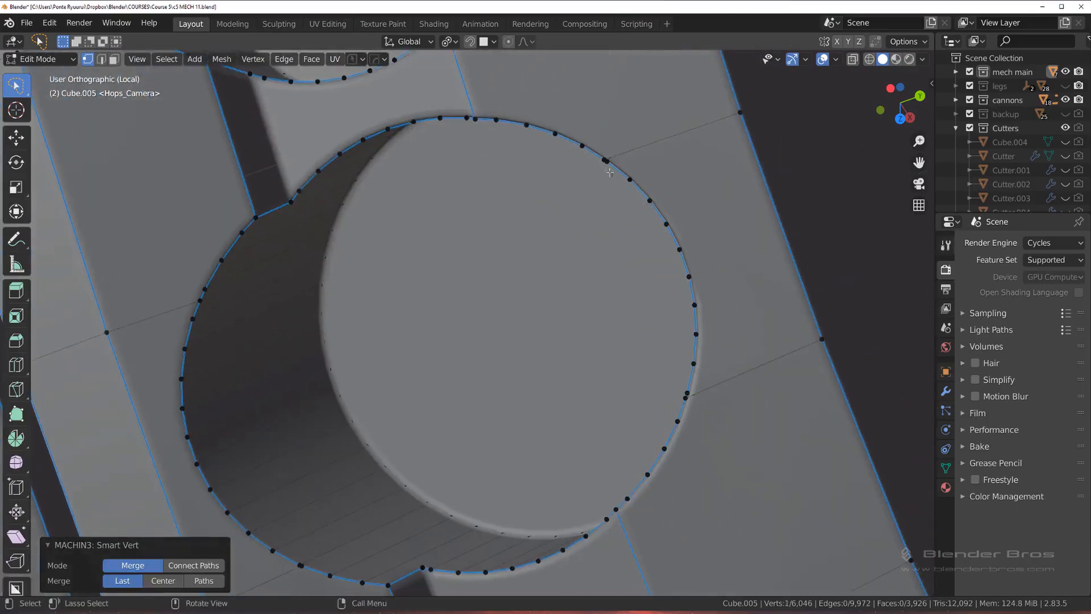
pyautogui.click(606, 162)
pyautogui.press('1')
pyautogui.scroll(-1, 662, 358)
pyautogui.keyDown('shift'); pyautogui.click(649, 382); pyautogui.keyUp('shift')
pyautogui.press('1')
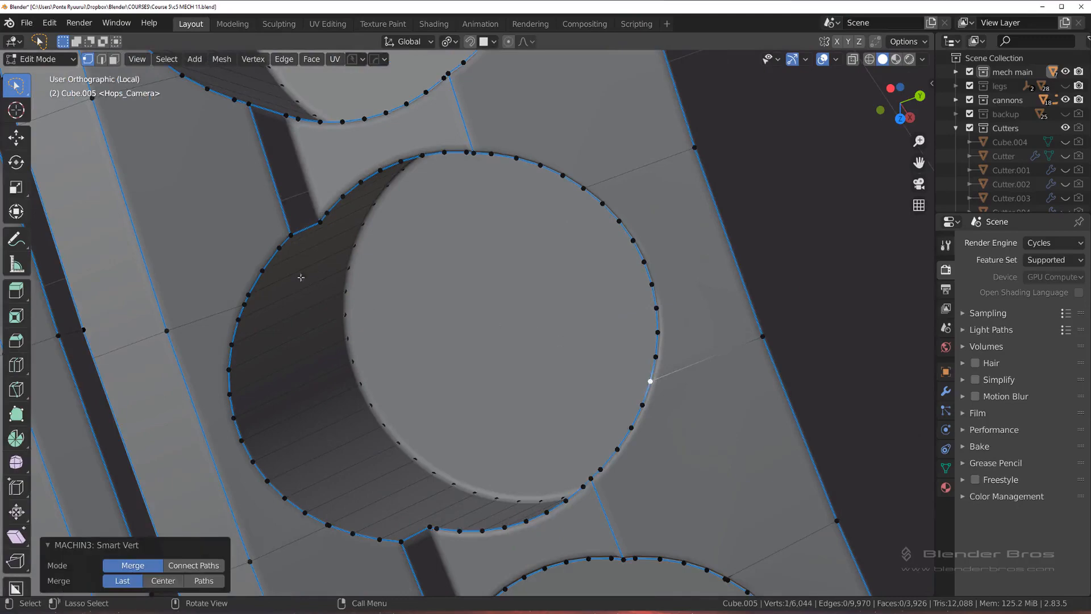
# Step: Merge the doubled vertices on the same hole's upper-left and lower-left rim
pyautogui.click(246, 305)
pyautogui.keyDown('shift'); pyautogui.click(241, 322); pyautogui.keyUp('shift')
pyautogui.press('1')
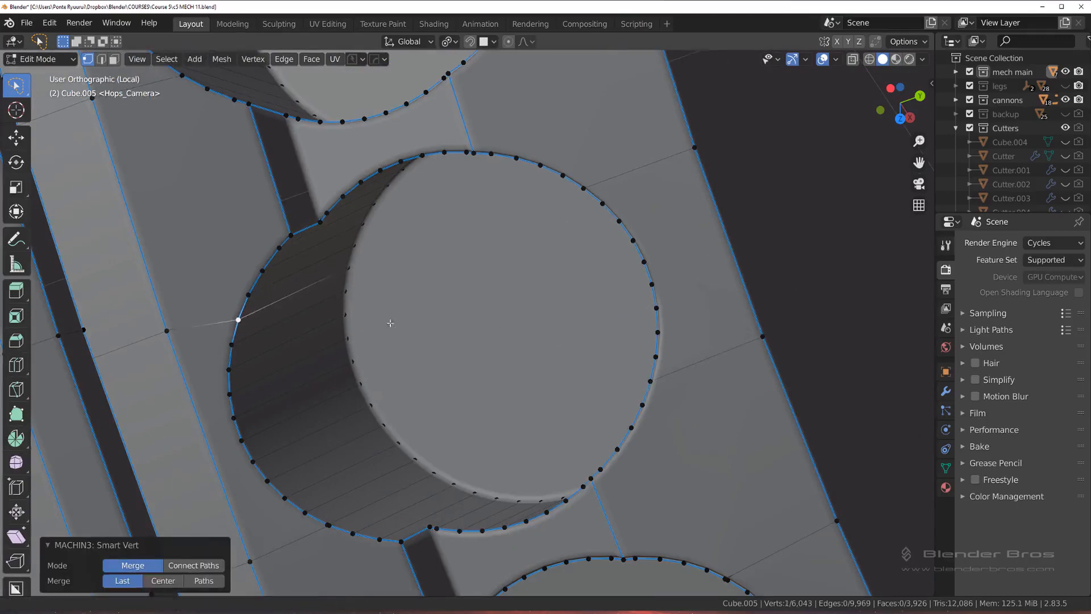
pyautogui.keyDown('shift'); pyautogui.moveTo(390, 323); pyautogui.dragTo(400, 157, button='middle'); pyautogui.keyUp('shift')
pyautogui.keyDown('shift'); pyautogui.click(339, 362); pyautogui.keyUp('shift')
pyautogui.press('1')
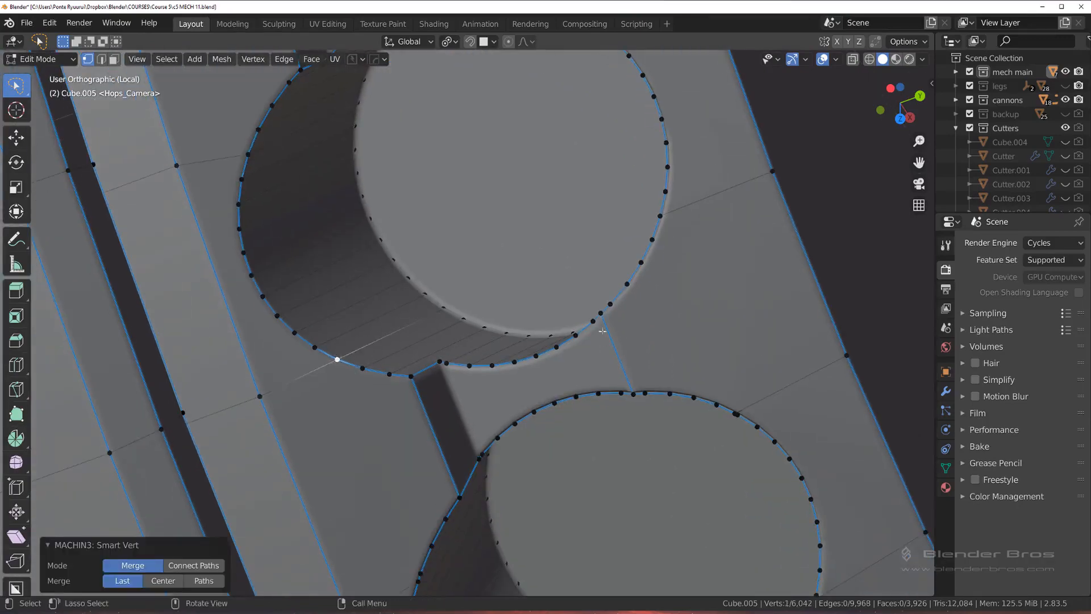
# Step: Merge the doubled vertices on the upper-right and lower-right rim of the next hole along the ring
pyautogui.moveTo(338, 359); pyautogui.dragTo(582, 160, button='middle')
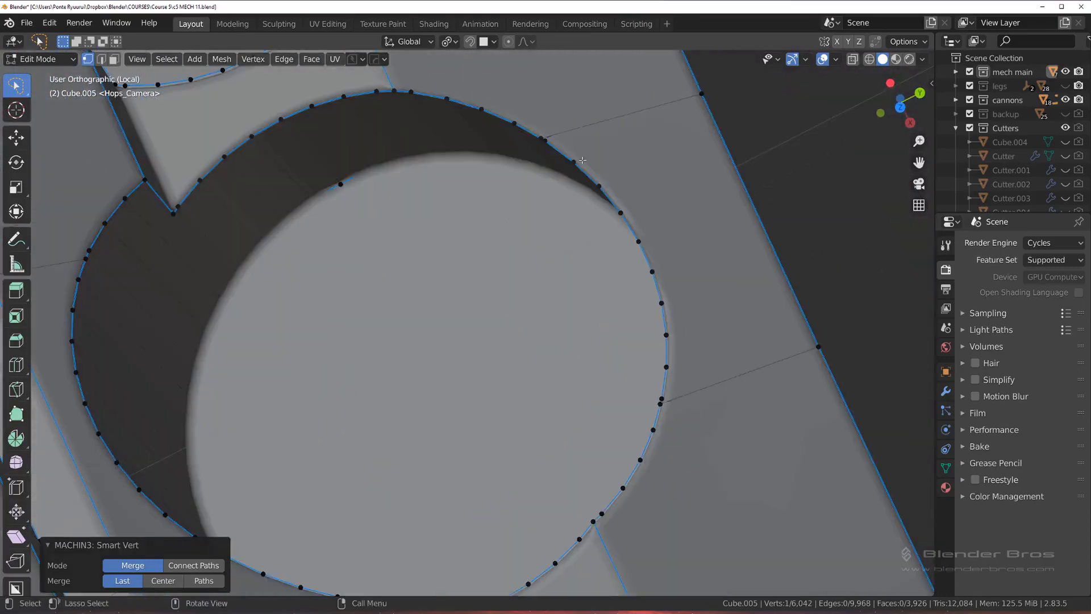
pyautogui.click(539, 137)
pyautogui.keyDown('shift'); pyautogui.click(545, 141); pyautogui.keyUp('shift')
pyautogui.press('1')
pyautogui.scroll(-2, 544, 142)
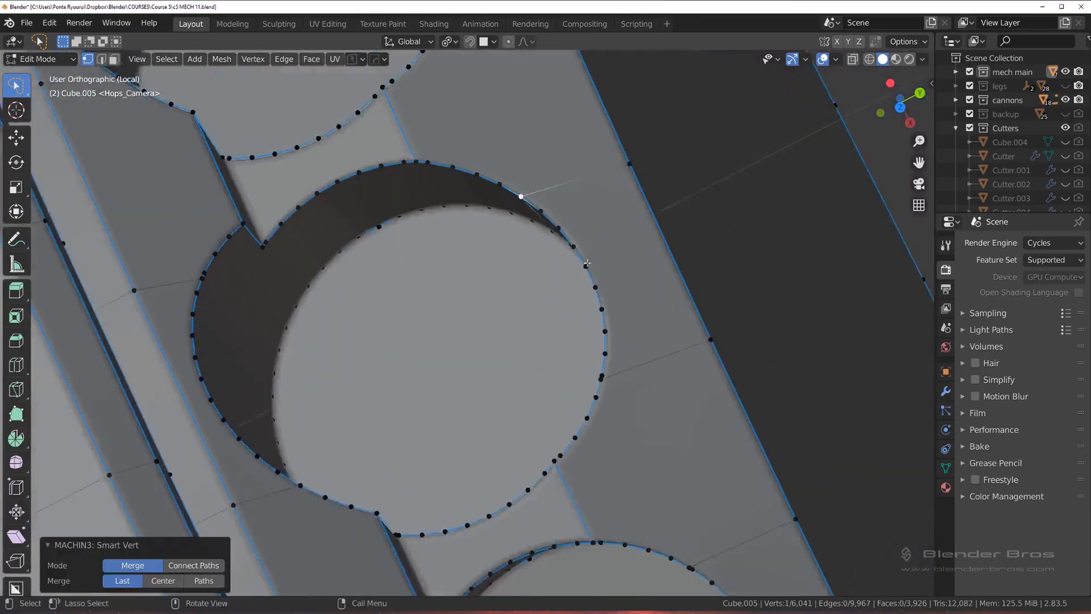
pyautogui.scroll(2, 611, 205)
pyautogui.keyDown('shift'); pyautogui.moveTo(650, 320); pyautogui.dragTo(355, 365, button='middle'); pyautogui.keyUp('shift')
pyautogui.keyDown('shift'); pyautogui.click(606, 237); pyautogui.keyUp('shift')
pyautogui.press('1')
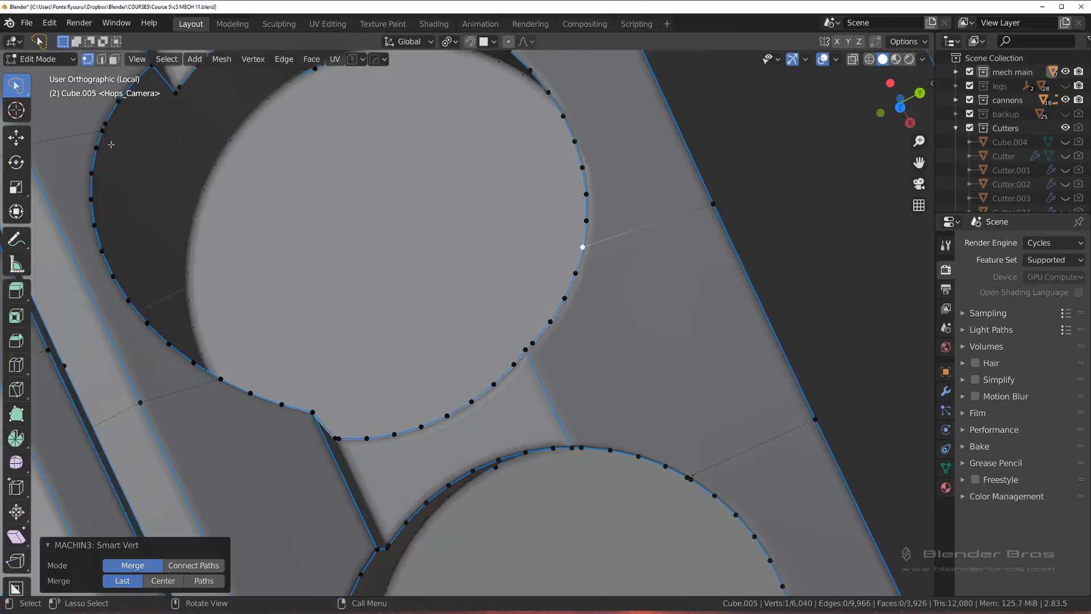
# Step: Merge the crowded vertices on the upper-left rim of that hole at the connecting edge
pyautogui.click(105, 123)
pyautogui.click(103, 131)
pyautogui.keyDown('shift'); pyautogui.click(97, 148); pyautogui.keyUp('shift')
pyautogui.press('1')
# Step: Merge the doubled vertices on the upper-right rim of the next hole along the ring
pyautogui.scroll(-2, 473, 328)
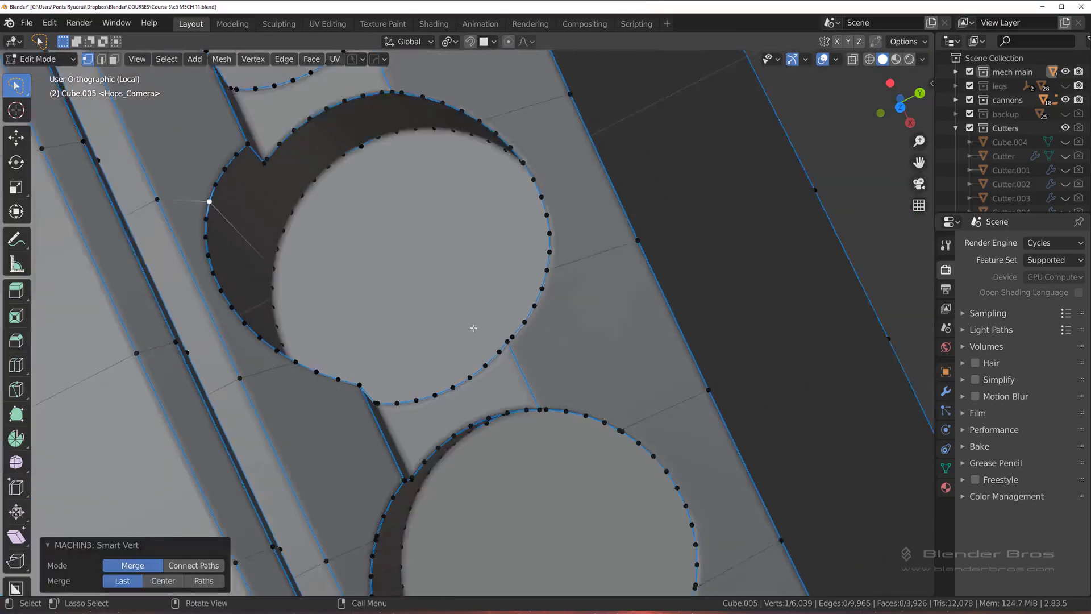
pyautogui.keyDown('shift'); pyautogui.moveTo(577, 400); pyautogui.dragTo(495, 236, button='middle'); pyautogui.keyUp('shift')
pyautogui.scroll(3, 495, 237)
pyautogui.click(593, 227)
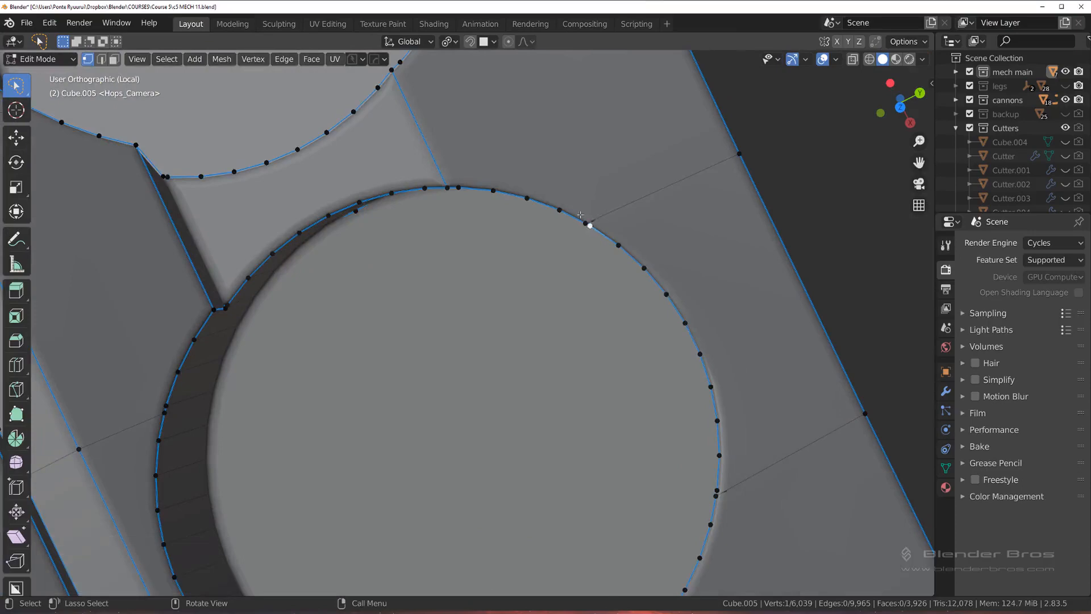
pyautogui.keyDown('shift'); pyautogui.click(586, 223); pyautogui.keyUp('shift')
pyautogui.press('1')
# Step: Merge the doubled vertices on the lower-right rim of that same hole
pyautogui.scroll(-3, 589, 233)
pyautogui.keyDown('shift'); pyautogui.moveTo(604, 364); pyautogui.dragTo(553, 194, button='middle'); pyautogui.keyUp('shift')
pyautogui.scroll(3, 553, 194)
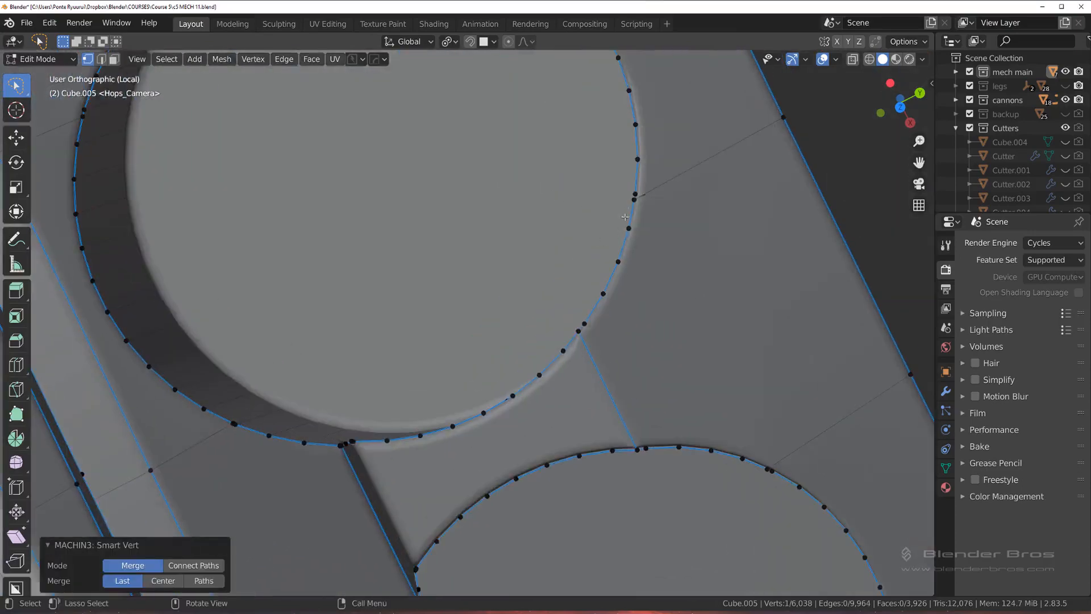
pyautogui.click(564, 251)
pyautogui.keyDown('shift'); pyautogui.click(564, 246); pyautogui.keyUp('shift')
pyautogui.press('1')
# Step: Merge the connecting-edge vertices on that hole's upper-left and lower-left rim with their neighbouring rim vertices
pyautogui.scroll(-2, 546, 239)
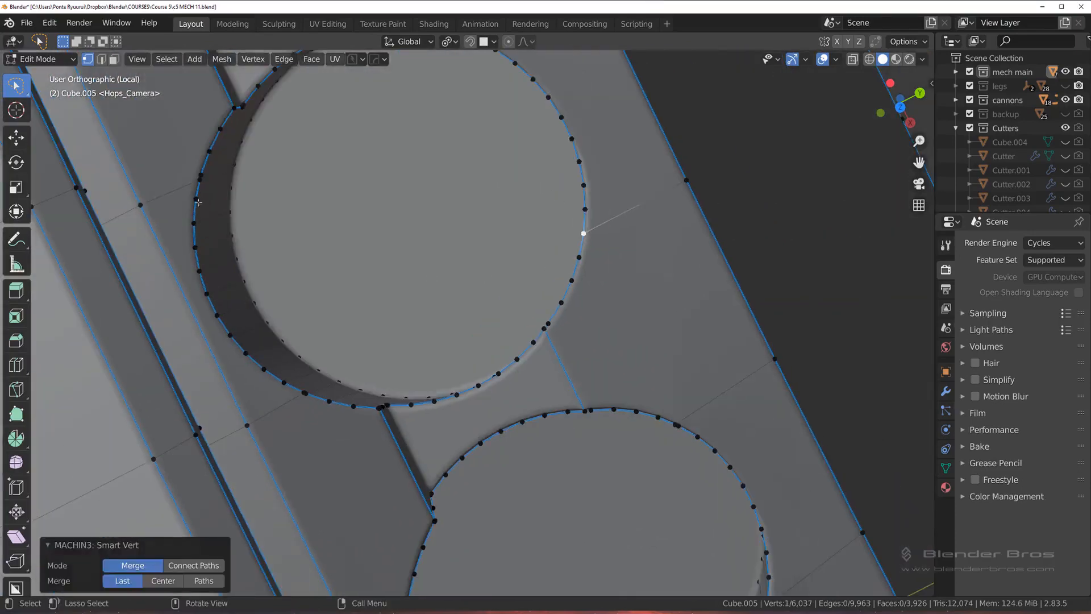
pyautogui.click(200, 179)
pyautogui.keyDown('shift'); pyautogui.click(197, 201); pyautogui.keyUp('shift')
pyautogui.press('1')
pyautogui.click(305, 392)
pyautogui.keyDown('shift'); pyautogui.click(285, 382); pyautogui.keyUp('shift')
pyautogui.press('1')
# Step: Merge the connecting-edge vertex on the next hole's left rim into the rim vertex just below it
pyautogui.keyDown('shift'); pyautogui.moveTo(440, 446); pyautogui.dragTo(378, 381, button='middle'); pyautogui.keyUp('shift')
pyautogui.keyDown('shift'); pyautogui.moveTo(378, 381); pyautogui.dragTo(336, 299, button='middle'); pyautogui.keyUp('shift')
pyautogui.click(311, 278)
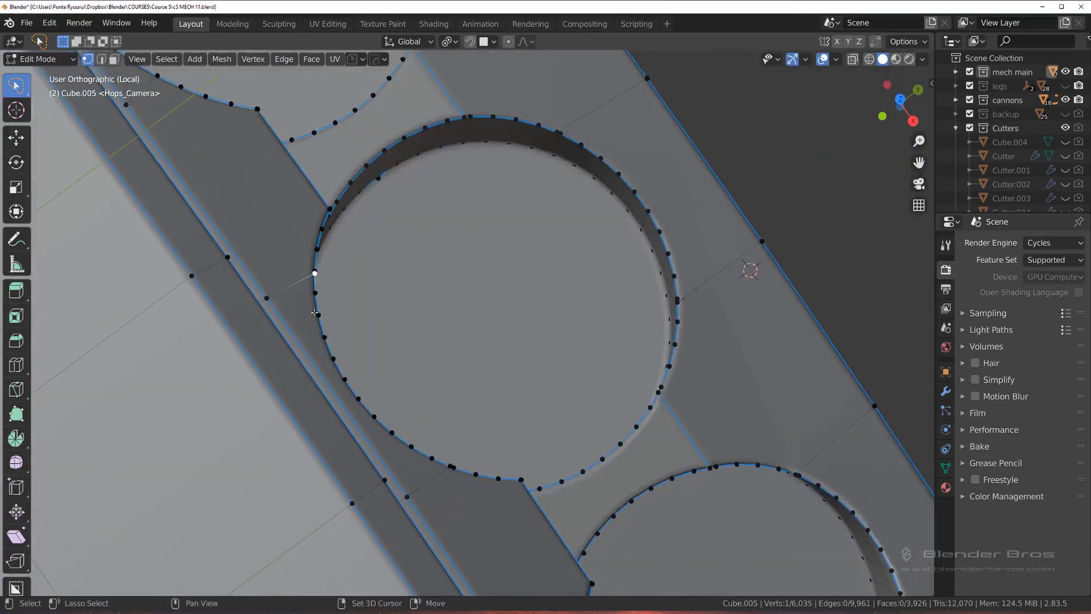
pyautogui.hotkey('ctrl', 'z')
pyautogui.keyDown('shift'); pyautogui.click(312, 294); pyautogui.keyUp('shift')
pyautogui.press('1')
# Step: Merge the connecting-edge vertices on that hole's lower-left rim into the neighbouring rim vertex
pyautogui.keyDown('shift'); pyautogui.moveTo(426, 358); pyautogui.dragTo(351, 228, button='middle'); pyautogui.keyUp('shift')
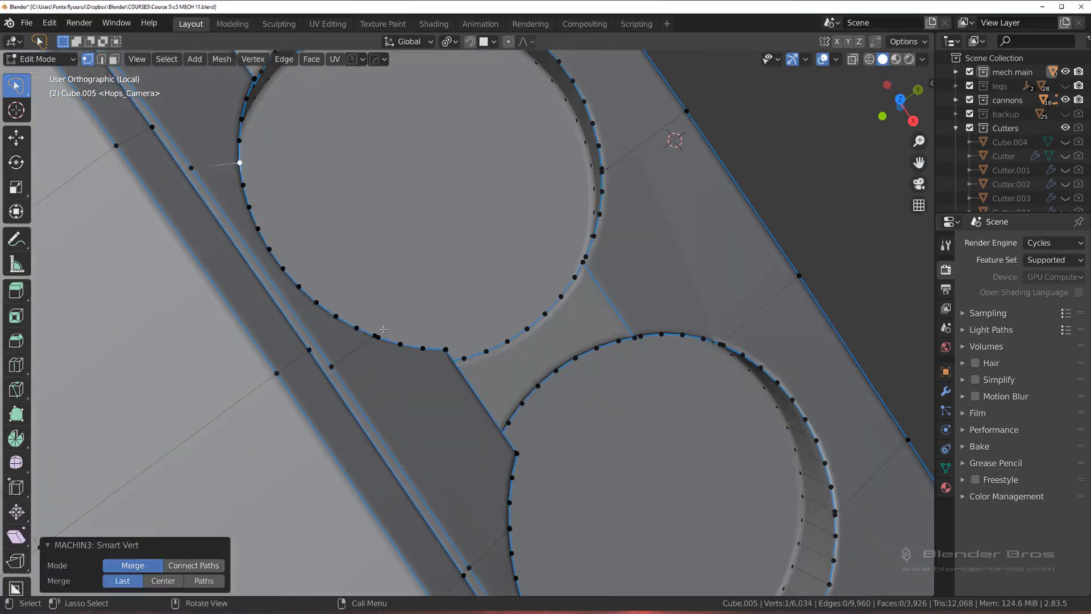
pyautogui.click(372, 332)
pyautogui.keyDown('shift'); pyautogui.click(357, 328); pyautogui.keyUp('shift')
pyautogui.press('1')
# Step: Merge the doubled vertices on the right rim of the same hole at the connecting edge
pyautogui.keyDown('shift'); pyautogui.moveTo(457, 298); pyautogui.dragTo(357, 355, button='middle'); pyautogui.keyUp('shift')
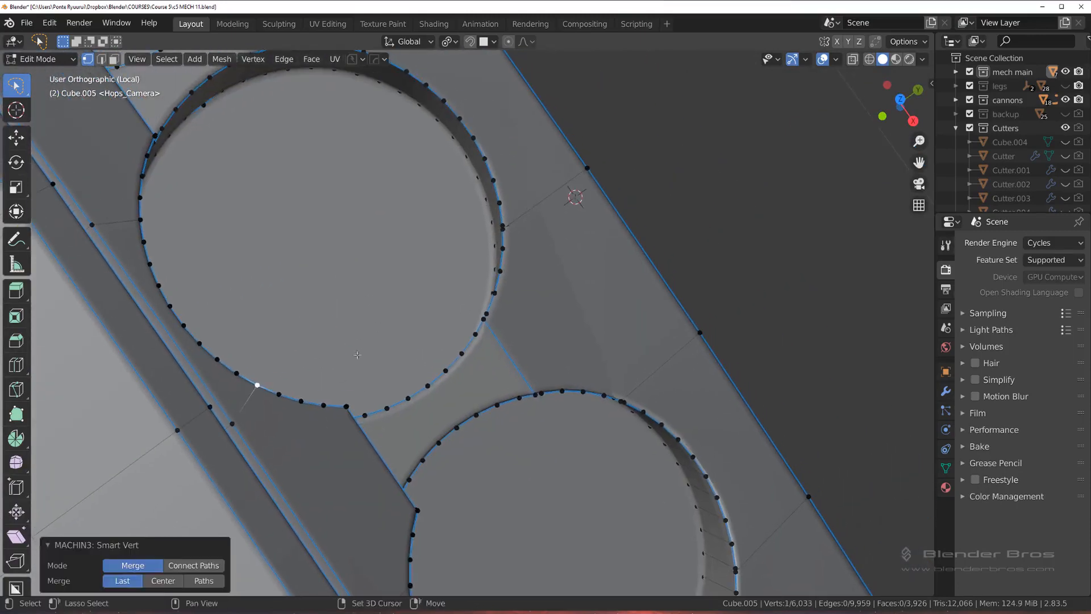
pyautogui.click(506, 230)
pyautogui.keyDown('shift'); pyautogui.click(504, 220); pyautogui.keyUp('shift')
pyautogui.press('1')
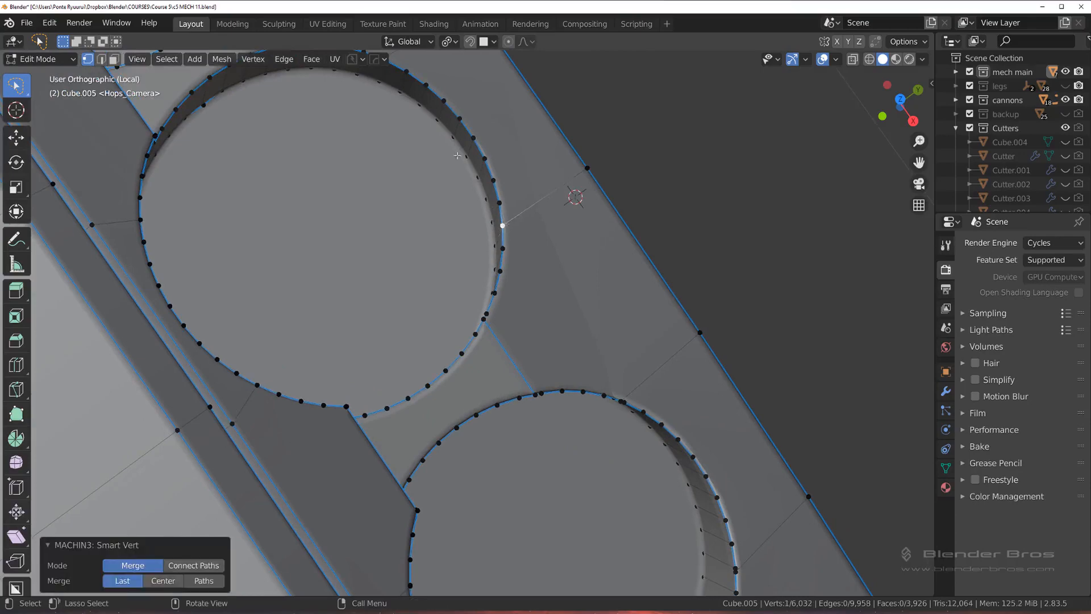
# Step: Merge the doubled vertices on that hole's upper-right rim, undoing the misplaced first merge
pyautogui.keyDown('shift'); pyautogui.moveTo(518, 217); pyautogui.dragTo(571, 323, button='middle'); pyautogui.keyUp('shift')
pyautogui.click(434, 163)
pyautogui.keyDown('shift'); pyautogui.click(457, 177); pyautogui.keyUp('shift')
pyautogui.press('1')
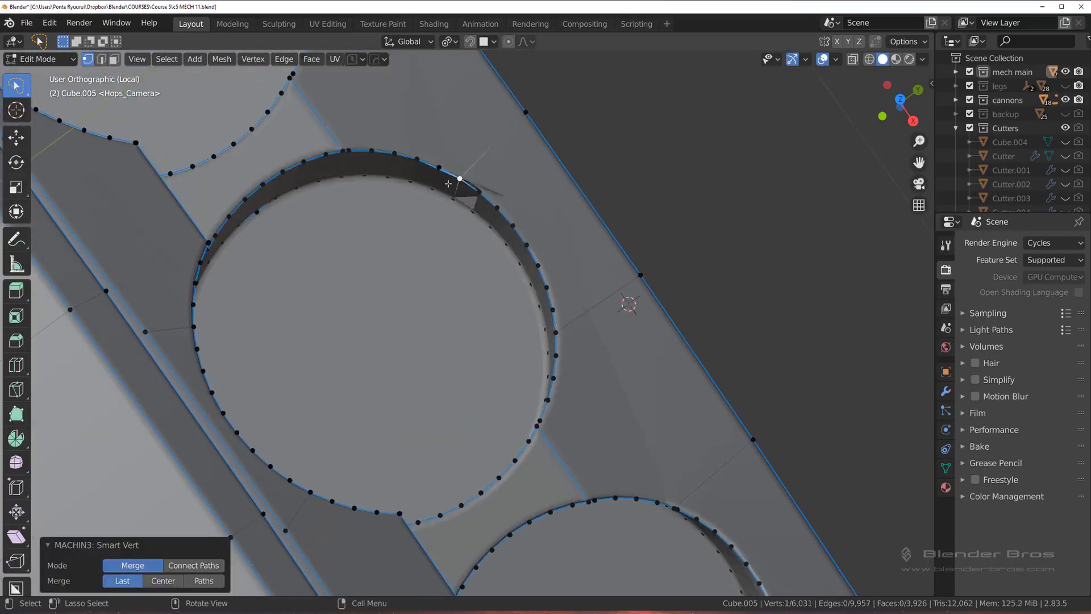
pyautogui.hotkey('ctrl', 'z')
pyautogui.press('1')
# Step: Merge the doubled vertices at both connecting edges on the outer rim of the next hole
pyautogui.keyDown('shift'); pyautogui.moveTo(650, 499); pyautogui.dragTo(448, 222, button='middle'); pyautogui.keyUp('shift')
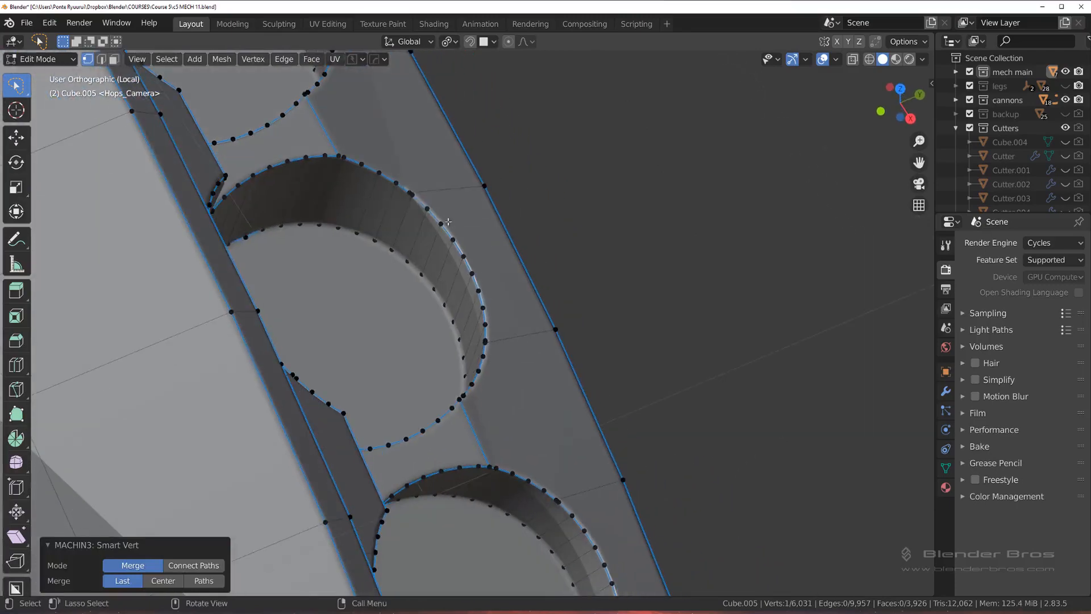
pyautogui.click(409, 187)
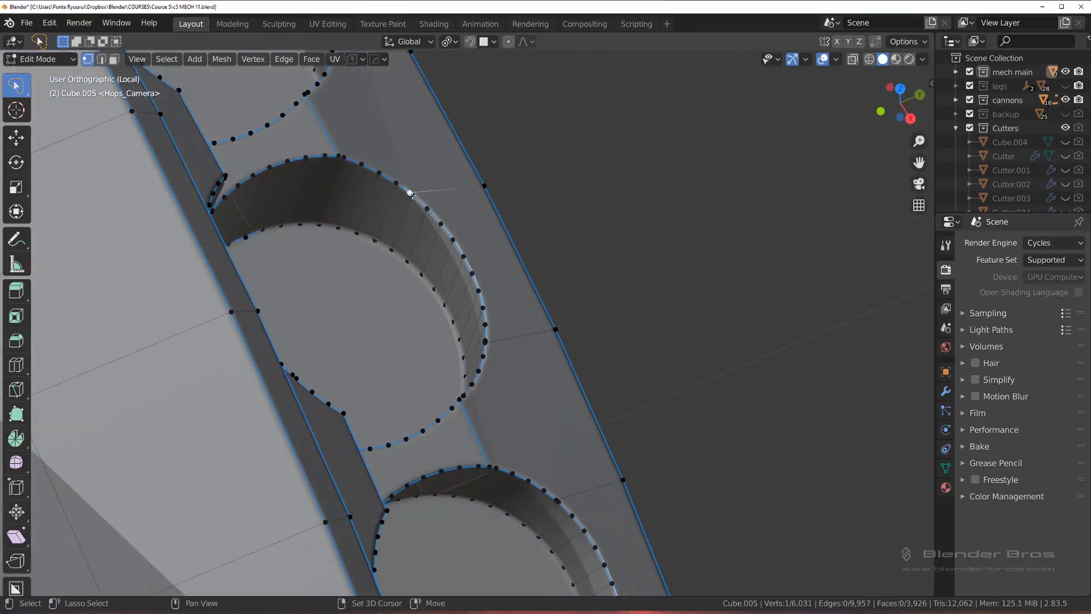
pyautogui.keyDown('shift'); pyautogui.click(486, 342); pyautogui.keyUp('shift')
pyautogui.press('1')
# Step: Merge the doubled vertices on that hole's lower-left and upper-left rim, viewed from the other side
pyautogui.moveTo(490, 344); pyautogui.dragTo(298, 266, button='middle')
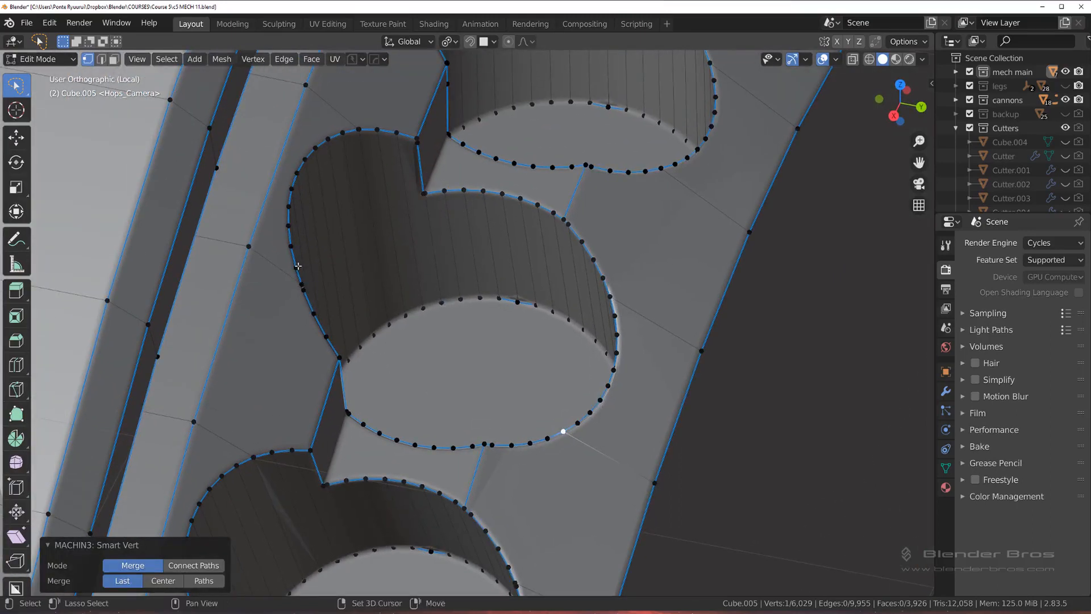
pyautogui.click(301, 280)
pyautogui.keyDown('shift'); pyautogui.click(297, 266); pyautogui.keyUp('shift')
pyautogui.press('1')
pyautogui.click(367, 125)
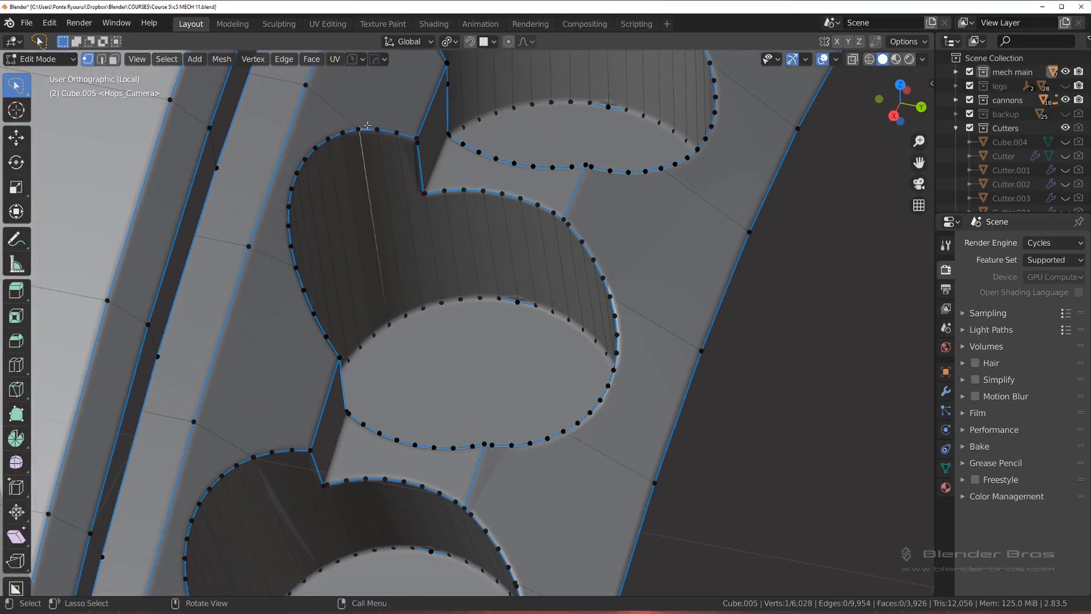
pyautogui.keyDown('shift'); pyautogui.click(360, 130); pyautogui.keyUp('shift')
pyautogui.press('1')
# Step: Move the connecting-edge vertex slightly along the next hole's upper-left rim and merge it with the neighbouring vertex
pyautogui.scroll(-2, 389, 276)
pyautogui.keyDown('shift'); pyautogui.moveTo(318, 399); pyautogui.dragTo(350, 249, button='middle'); pyautogui.keyUp('shift')
pyautogui.scroll(2, 350, 249)
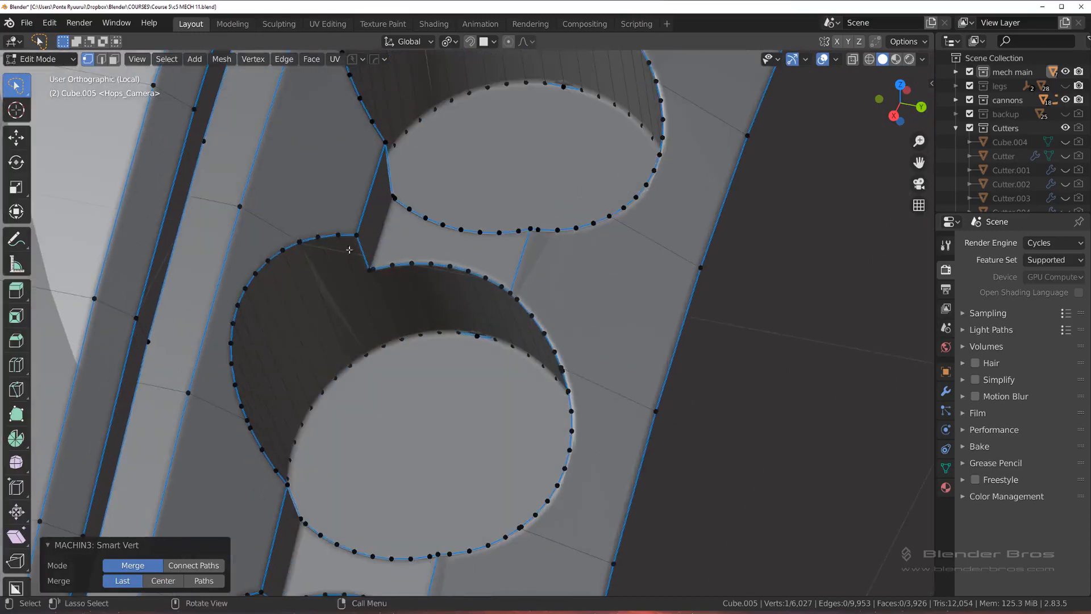
pyautogui.click(312, 237)
pyautogui.scroll(3, 307, 259)
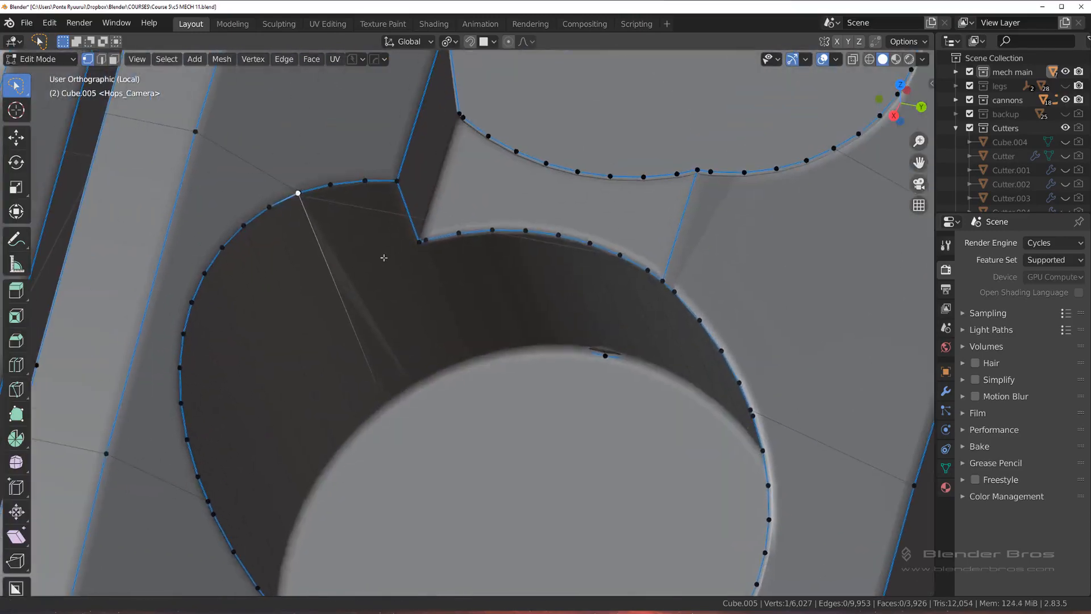
pyautogui.press('g')
pyautogui.click(391, 255)
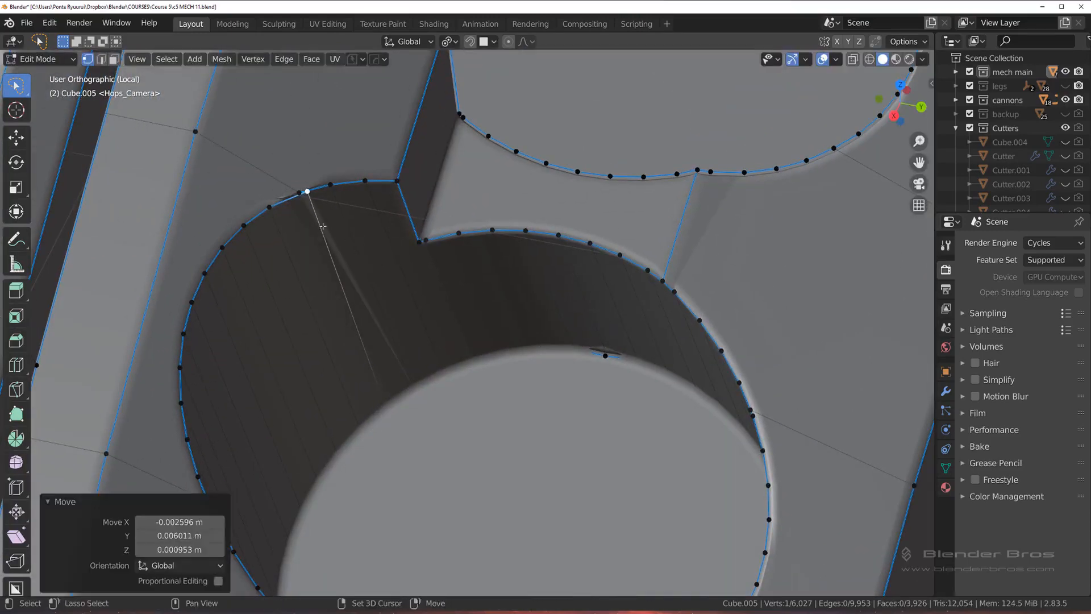
pyautogui.keyDown('shift'); pyautogui.click(301, 208); pyautogui.keyUp('shift')
pyautogui.press('1')
# Step: Merge the doubled vertices on the lower-left rim of that hole, where the connecting edge meets it
pyautogui.keyDown('shift'); pyautogui.moveTo(350, 253); pyautogui.dragTo(382, 150, button='middle'); pyautogui.keyUp('shift')
pyautogui.scroll(-3, 369, 347)
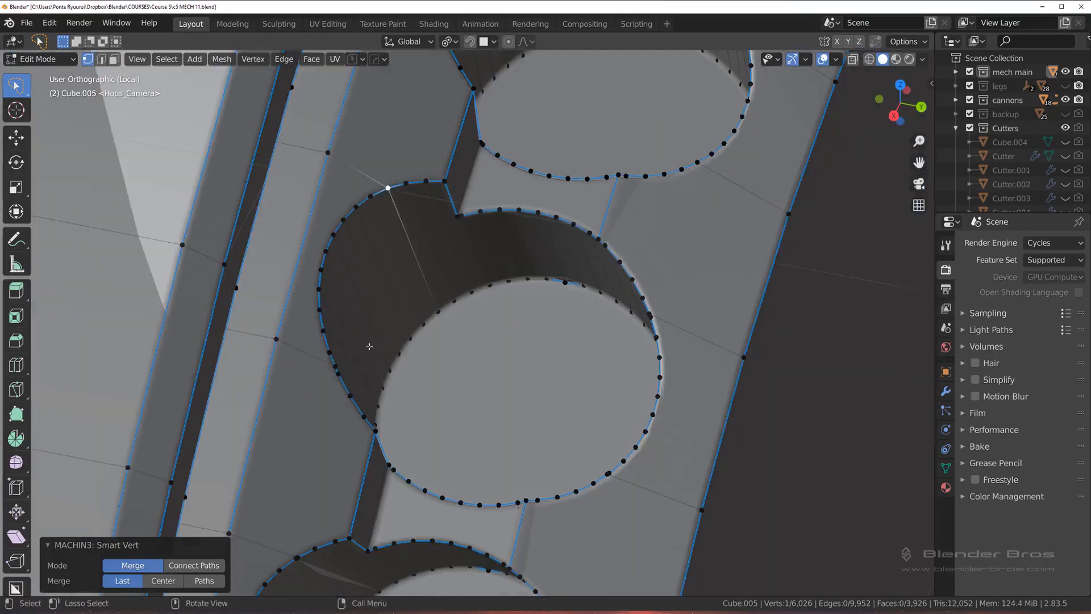
pyautogui.click(336, 368)
pyautogui.press('1')
pyautogui.keyDown('shift'); pyautogui.click(330, 355); pyautogui.keyUp('shift')
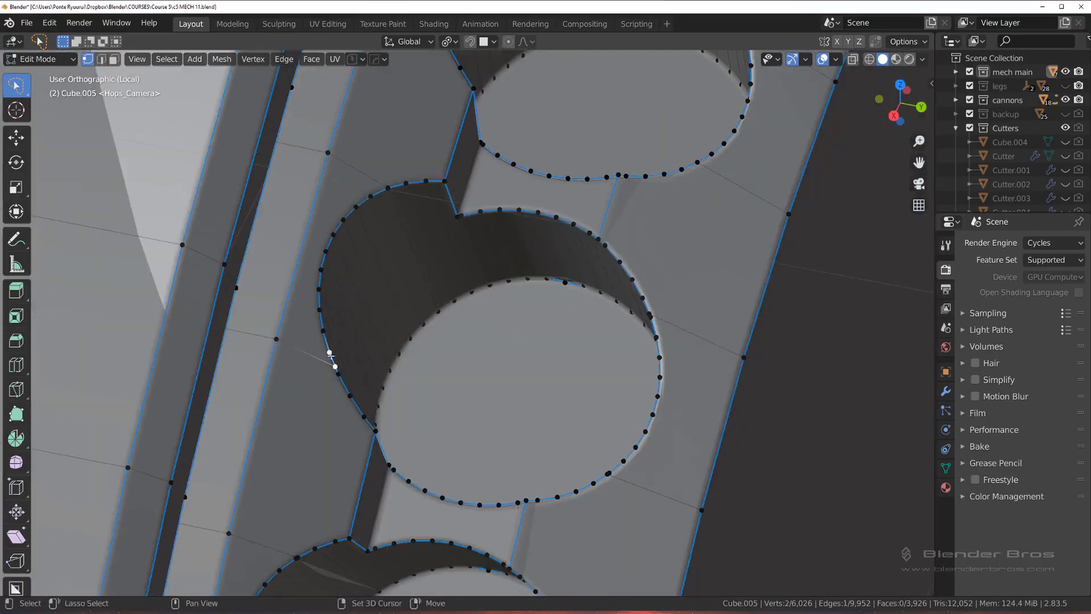
pyautogui.press('1')
# Step: Merge the doubled vertices on the hole's upper-right and lower-right rim, where the connecting edges meet it
pyautogui.scroll(3, 607, 311)
pyautogui.click(786, 306)
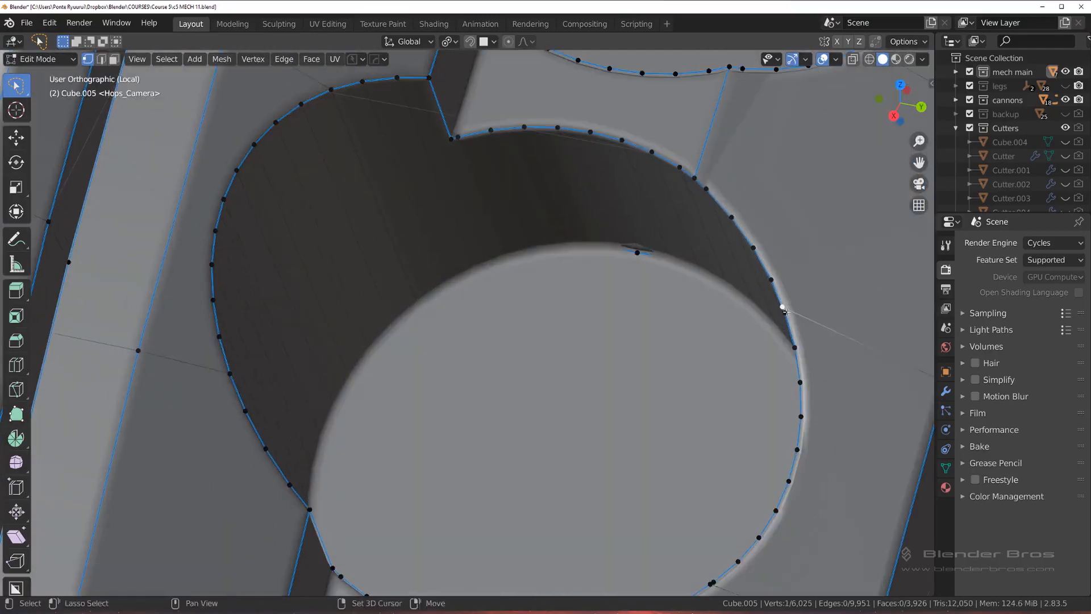
pyautogui.keyDown('shift'); pyautogui.click(787, 314); pyautogui.keyUp('shift')
pyautogui.press('1')
pyautogui.scroll(-2, 784, 312)
pyautogui.keyDown('shift'); pyautogui.moveTo(716, 267); pyautogui.dragTo(678, 112, button='middle'); pyautogui.keyUp('shift')
pyautogui.click(579, 349)
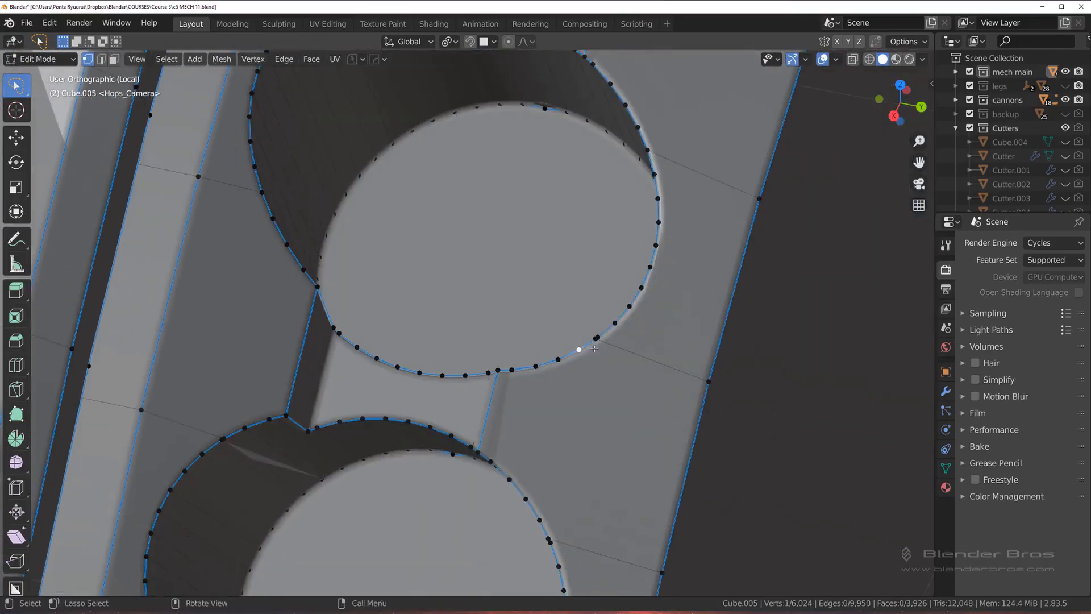
pyautogui.keyDown('shift'); pyautogui.click(597, 338); pyautogui.keyUp('shift')
pyautogui.press('1')
# Step: Merge the doubled vertices on the upper-right and lower-right rim of the next hole down
pyautogui.scroll(-3, 597, 336)
pyautogui.keyDown('shift'); pyautogui.moveTo(597, 336); pyautogui.dragTo(544, 176, button='middle'); pyautogui.keyUp('shift')
pyautogui.scroll(3, 544, 177)
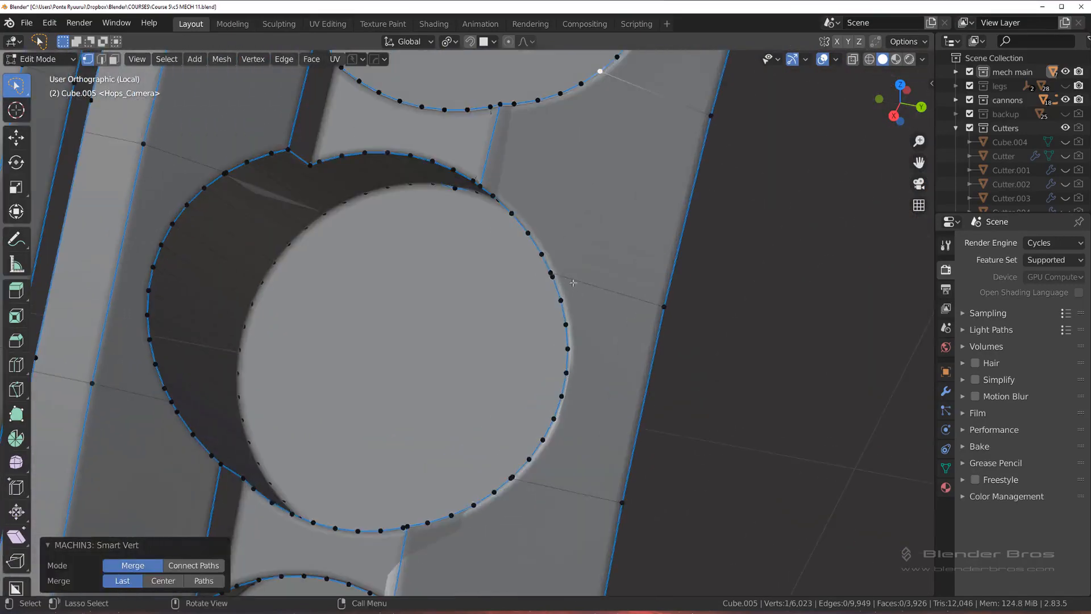
pyautogui.click(514, 294)
pyautogui.keyDown('shift'); pyautogui.click(516, 296); pyautogui.keyUp('shift')
pyautogui.press('1')
pyautogui.scroll(-3, 524, 401)
pyautogui.scroll(5, 525, 401)
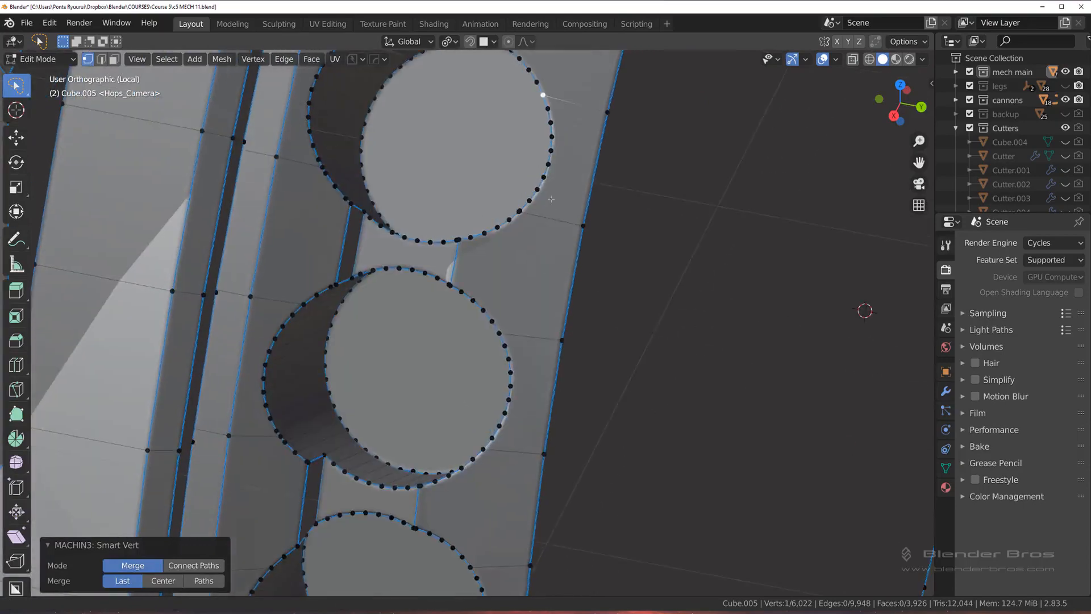
pyautogui.keyDown('shift'); pyautogui.click(510, 357); pyautogui.keyUp('shift')
pyautogui.press('1')
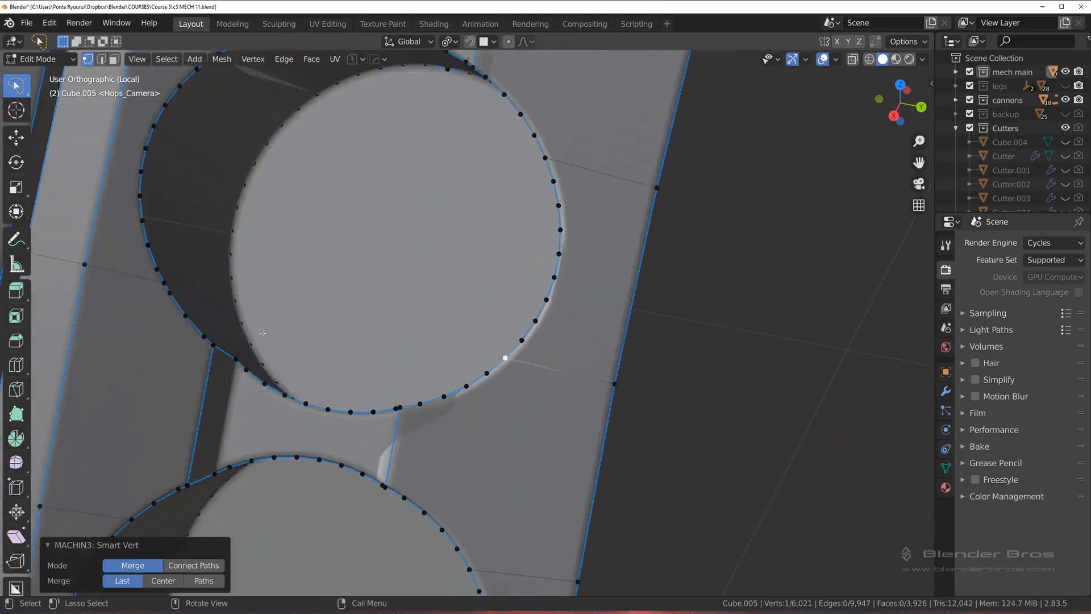
# Step: Merge the doubled vertices on the lower-left and upper-left rim of that same hole
pyautogui.keyDown('shift'); pyautogui.moveTo(182, 284); pyautogui.dragTo(299, 329, button='middle'); pyautogui.keyUp('shift')
pyautogui.click(282, 328)
pyautogui.keyDown('shift'); pyautogui.click(276, 315); pyautogui.keyUp('shift')
pyautogui.press('1')
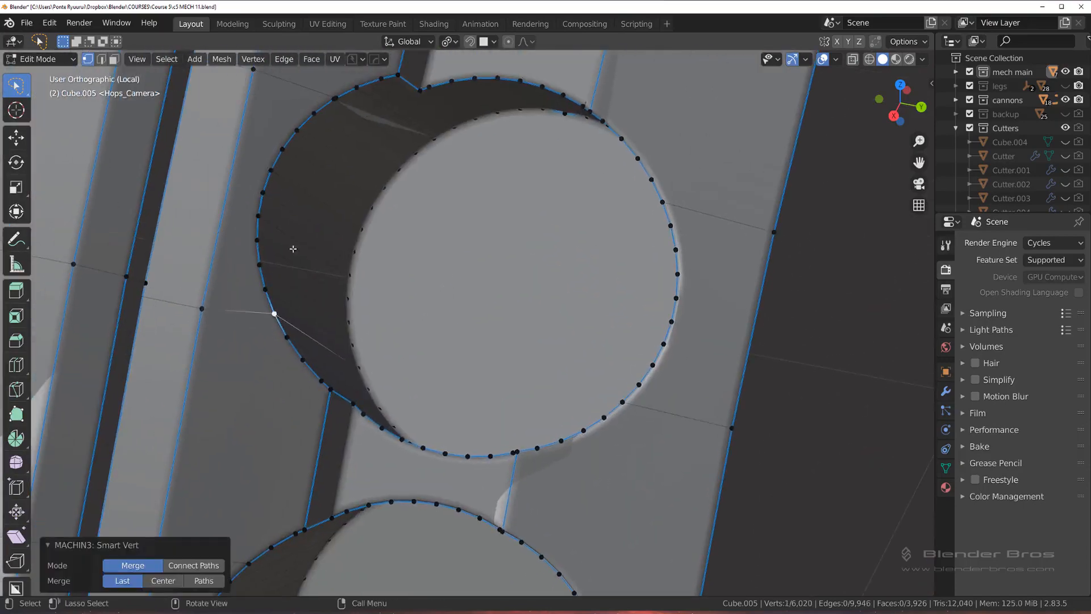
pyautogui.click(335, 99)
pyautogui.keyDown('shift'); pyautogui.click(336, 98); pyautogui.keyUp('shift')
pyautogui.press('1')
pyautogui.moveTo(337, 99); pyautogui.dragTo(356, 122, button='middle')
# Step: Save the file and merge the doubled vertices on the lower-left rim of the following hole
pyautogui.scroll(-1, 356, 121)
pyautogui.keyDown('shift'); pyautogui.moveTo(481, 373); pyautogui.dragTo(427, 170, button='middle'); pyautogui.keyUp('shift')
pyautogui.moveTo(427, 170); pyautogui.dragTo(405, 137, button='middle')
pyautogui.hotkey('ctrl', 's')
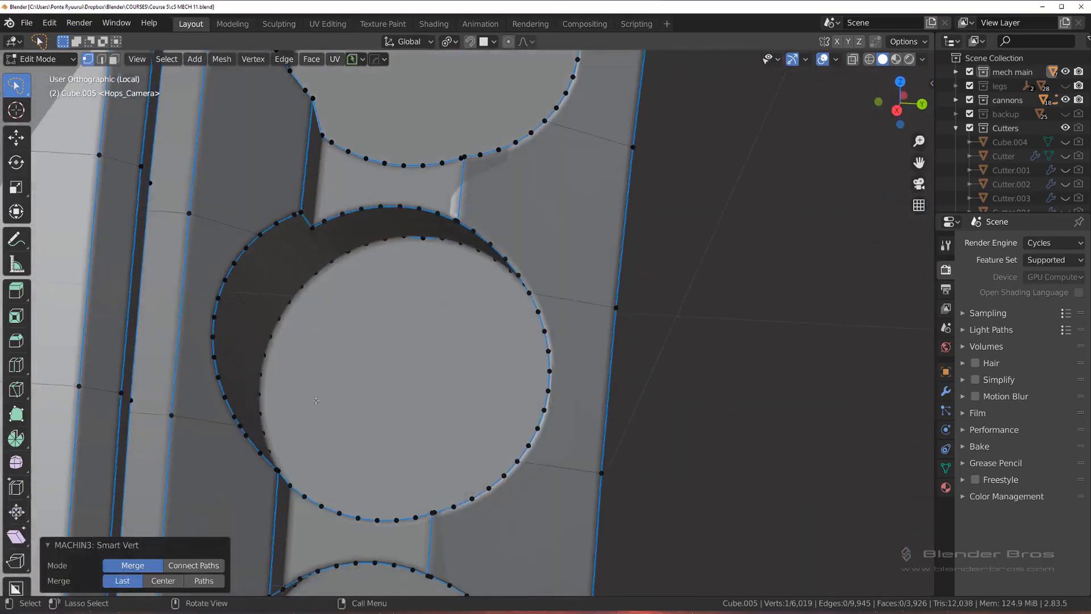
pyautogui.keyDown('shift'); pyautogui.click(241, 422); pyautogui.keyUp('shift')
pyautogui.press('1')
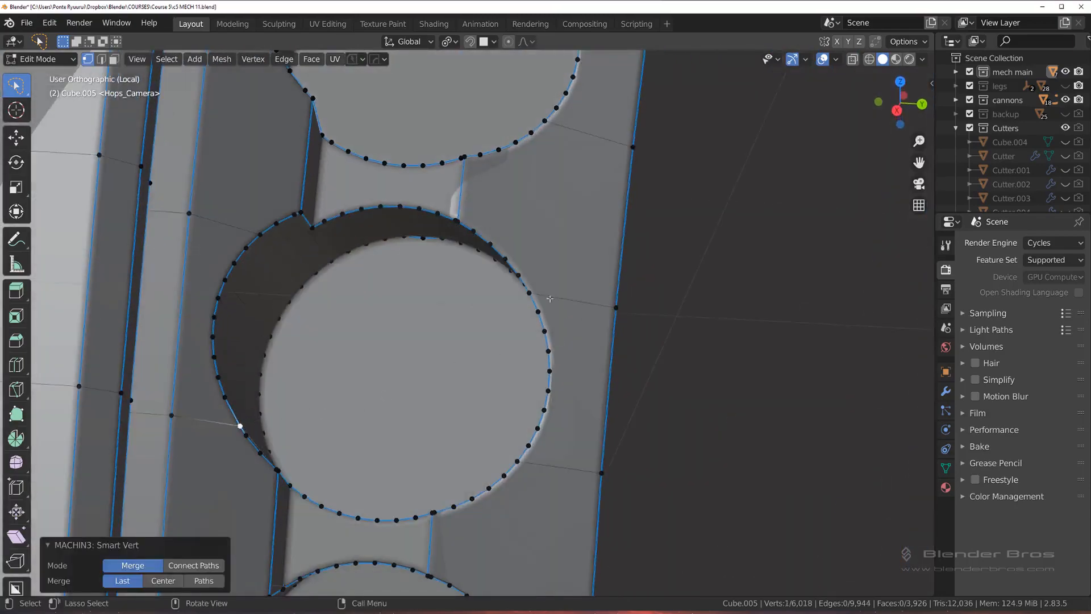
pyautogui.click(530, 293)
pyautogui.press('g')
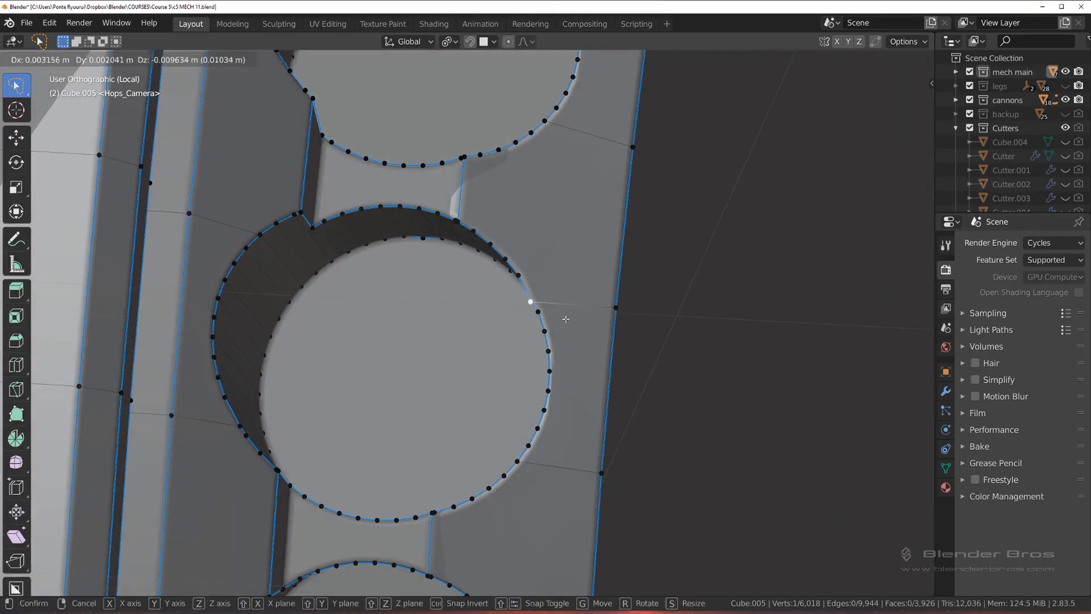
pyautogui.rightClick(566, 318)
# Step: Merge the doubled vertices at the connecting edge on the lower-left rim of the hole below
pyautogui.keyDown('shift'); pyautogui.moveTo(520, 504); pyautogui.dragTo(526, 211, button='middle'); pyautogui.keyUp('shift')
pyautogui.moveTo(541, 326); pyautogui.dragTo(153, 433, button='middle')
pyautogui.click(177, 436)
pyautogui.keyDown('shift'); pyautogui.click(186, 443); pyautogui.keyUp('shift')
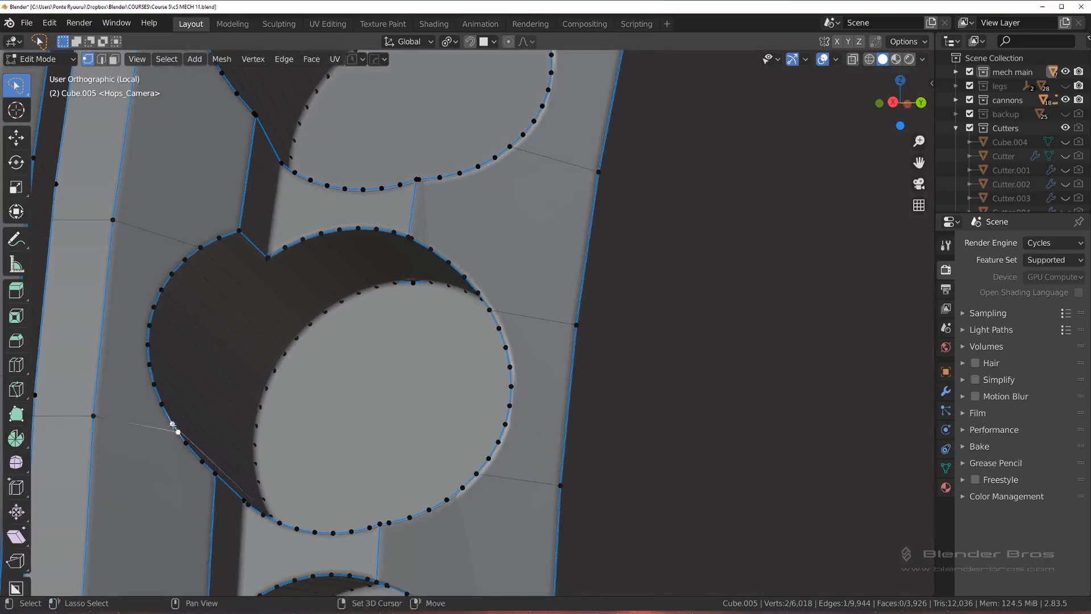
pyautogui.press('1')
pyautogui.scroll(-4, 196, 444)
pyautogui.keyDown('shift'); pyautogui.moveTo(325, 445); pyautogui.dragTo(336, 279, button='middle'); pyautogui.keyUp('shift')
# Step: Return to Object Mode and save the project as the incremental version c5 MECH 12 with PowerSave
pyautogui.press('Tab')
pyautogui.scroll(-9, 458, 229)
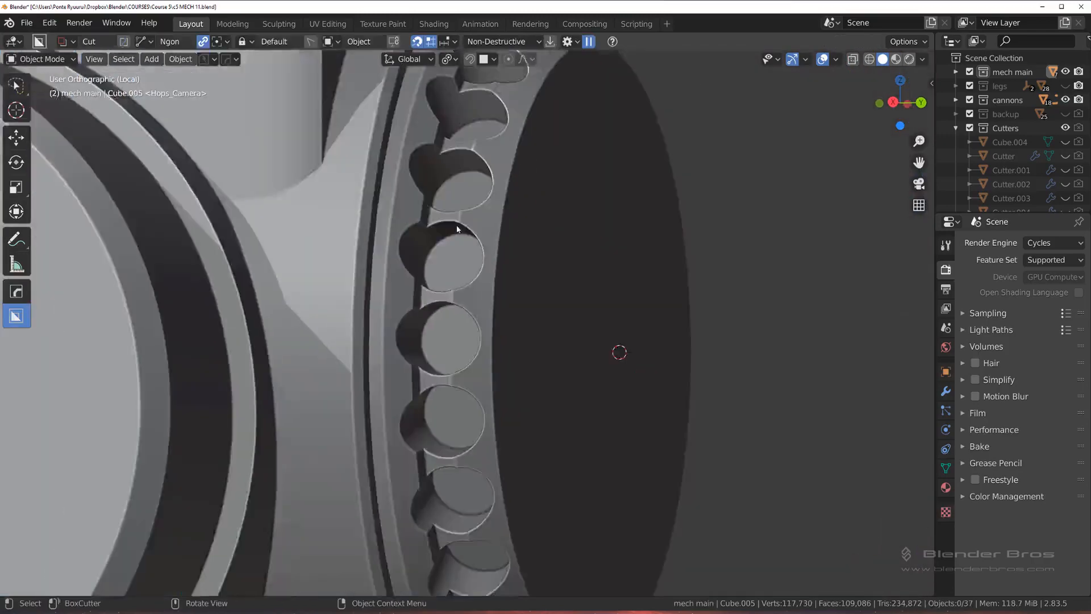
pyautogui.moveTo(509, 230); pyautogui.dragTo(324, 95, button='middle')
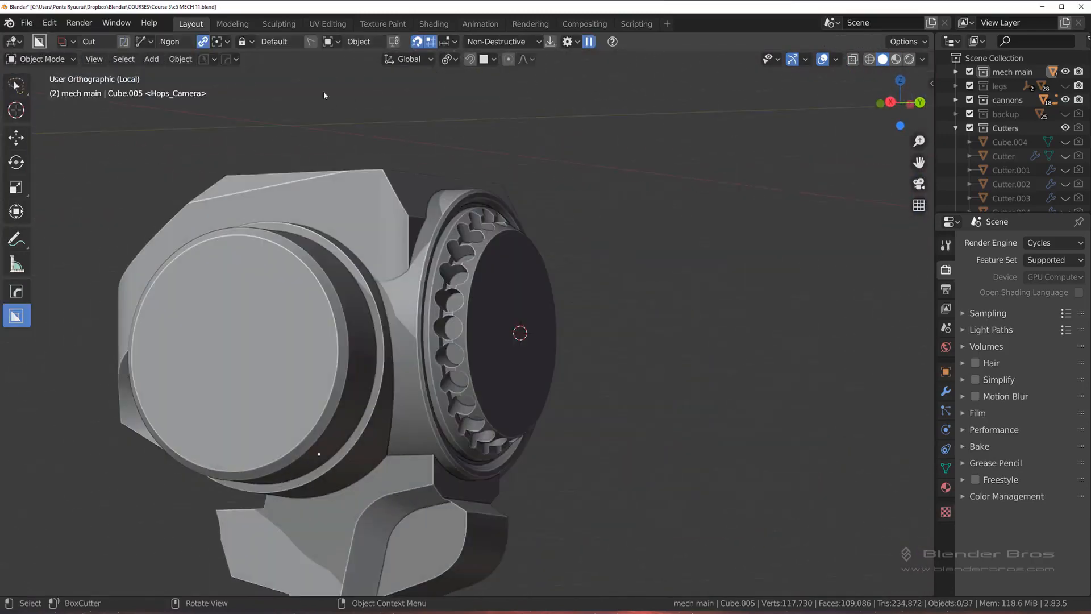
pyautogui.click(217, 58)
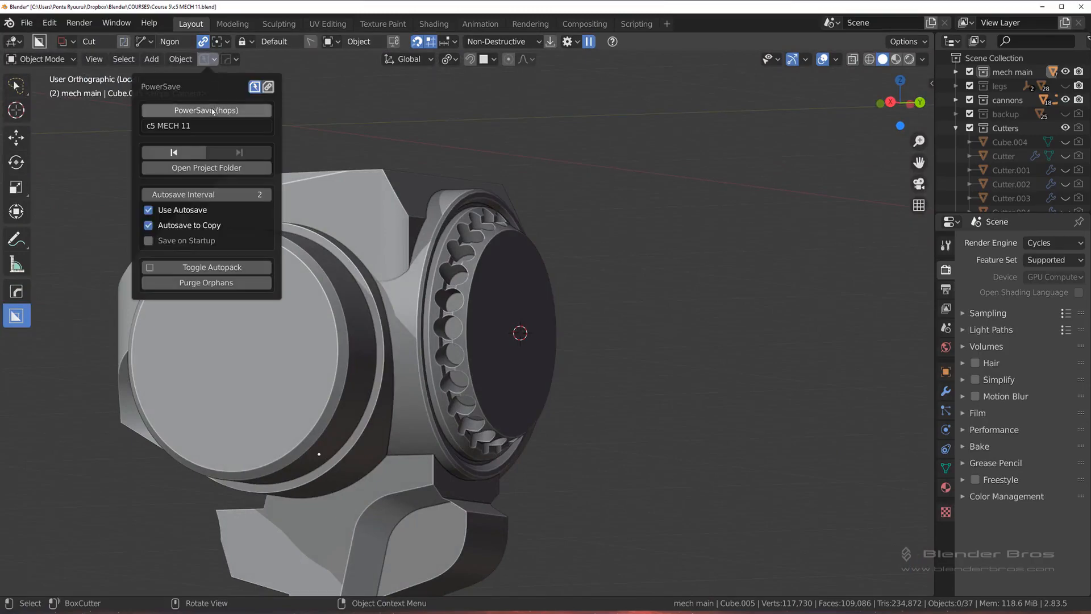
pyautogui.click(207, 109)
# Step: Examine the shading and edge flow of the strip between the large side cylinder and the perforated ring
pyautogui.moveTo(398, 182); pyautogui.dragTo(439, 207, button='middle')
pyautogui.scroll(3, 397, 292)
pyautogui.moveTo(398, 292); pyautogui.dragTo(396, 262, button='middle')
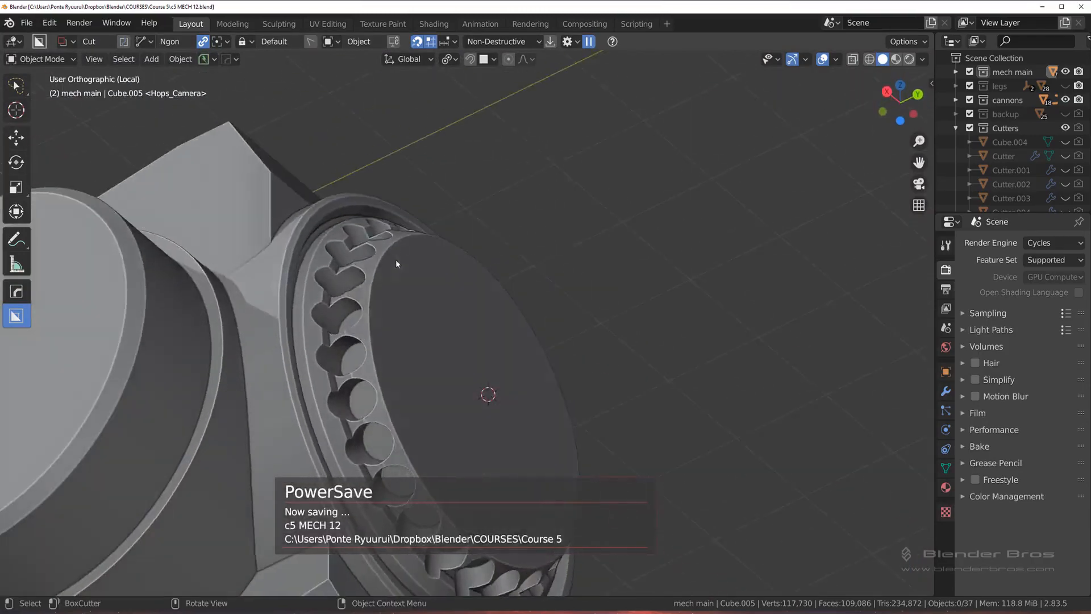
pyautogui.keyDown('shift'); pyautogui.moveTo(375, 352); pyautogui.dragTo(438, 151, button='middle'); pyautogui.keyUp('shift')
pyautogui.scroll(4, 464, 272)
pyautogui.keyDown('shift'); pyautogui.moveTo(462, 273); pyautogui.dragTo(609, 353, button='middle'); pyautogui.keyUp('shift')
pyautogui.press('Tab')
pyautogui.click(449, 329)
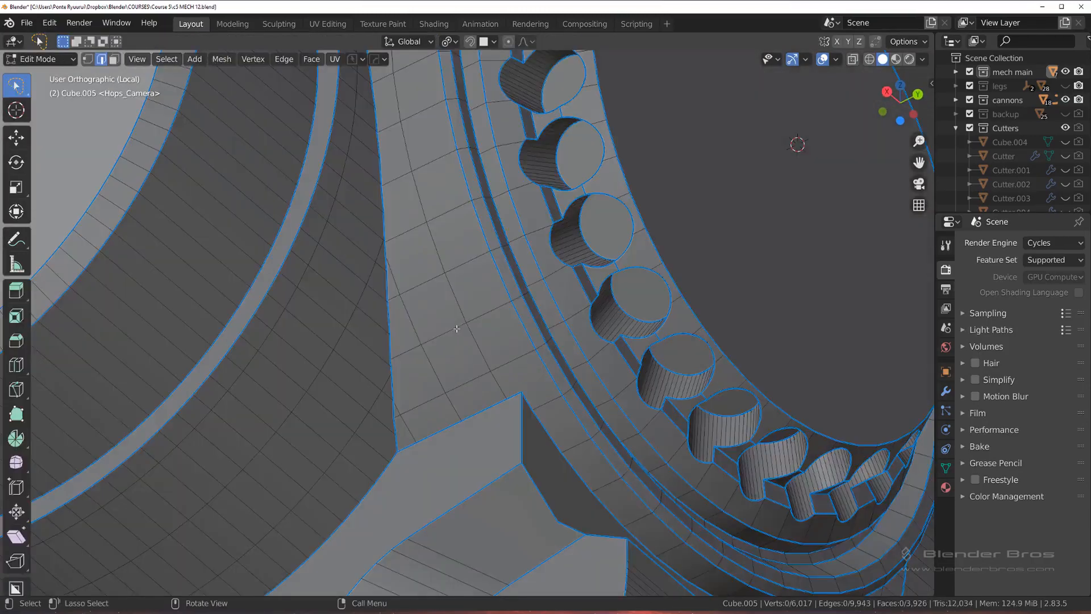
pyautogui.moveTo(450, 266); pyautogui.dragTo(409, 284, button='middle')
pyautogui.press('Tab')
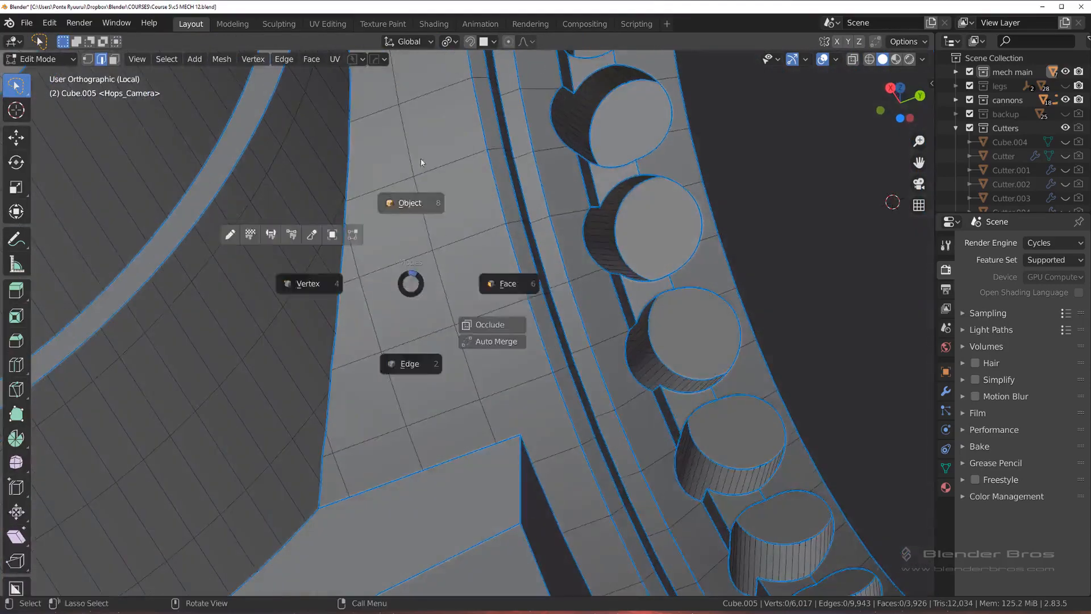
pyautogui.click(421, 165)
pyautogui.moveTo(391, 240); pyautogui.dragTo(380, 282, button='middle')
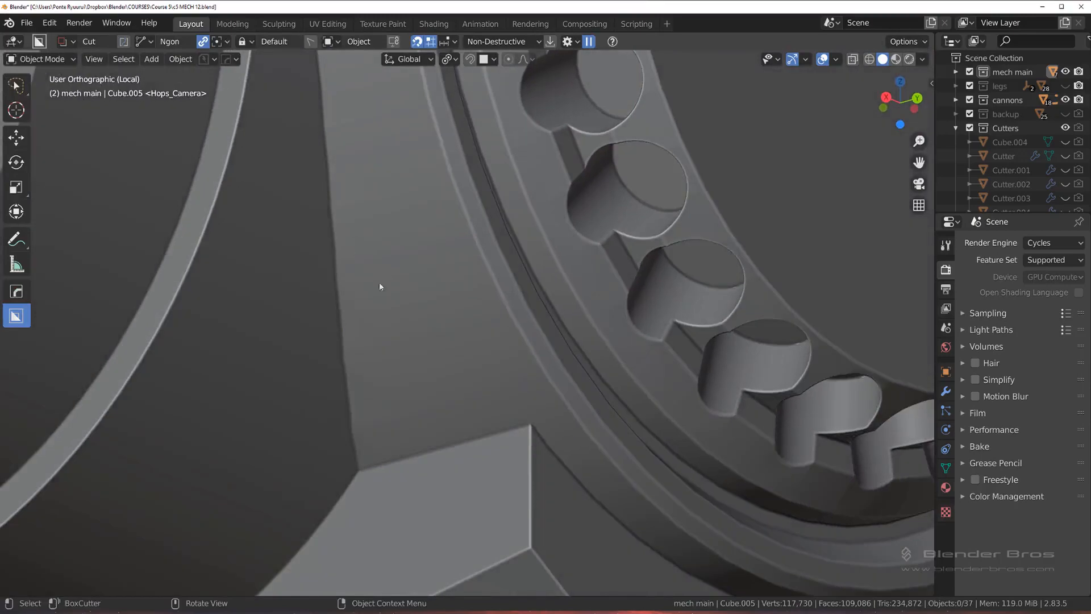
# Step: Slide the doubled vertex slightly off the cylinder seam and merge the remaining overlapping vertices at that point
pyautogui.press('Tab')
pyautogui.click(396, 249)
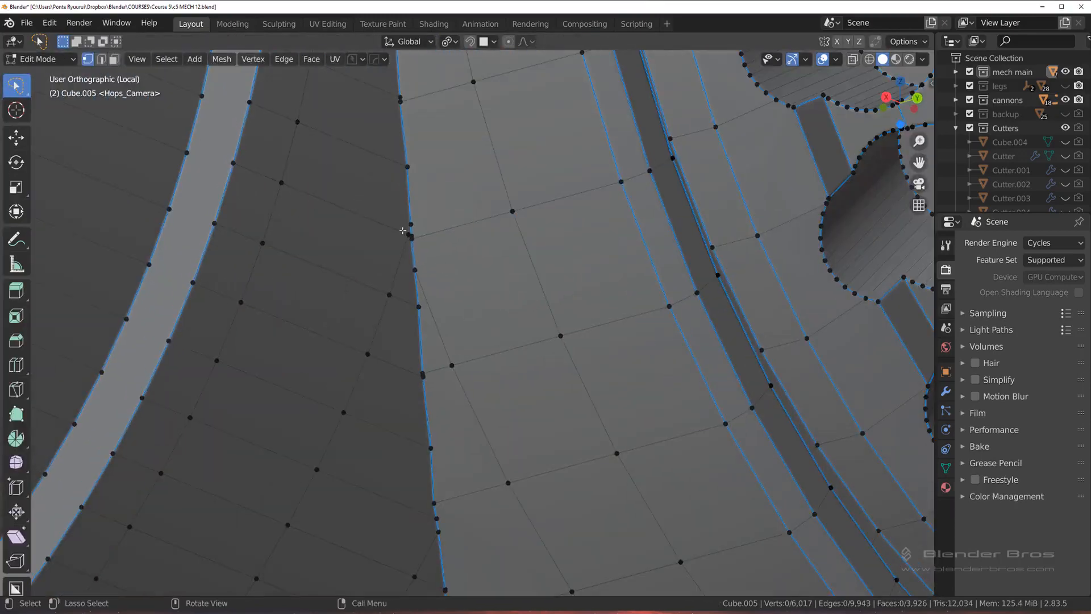
pyautogui.moveTo(407, 234); pyautogui.dragTo(407, 232, button='middle')
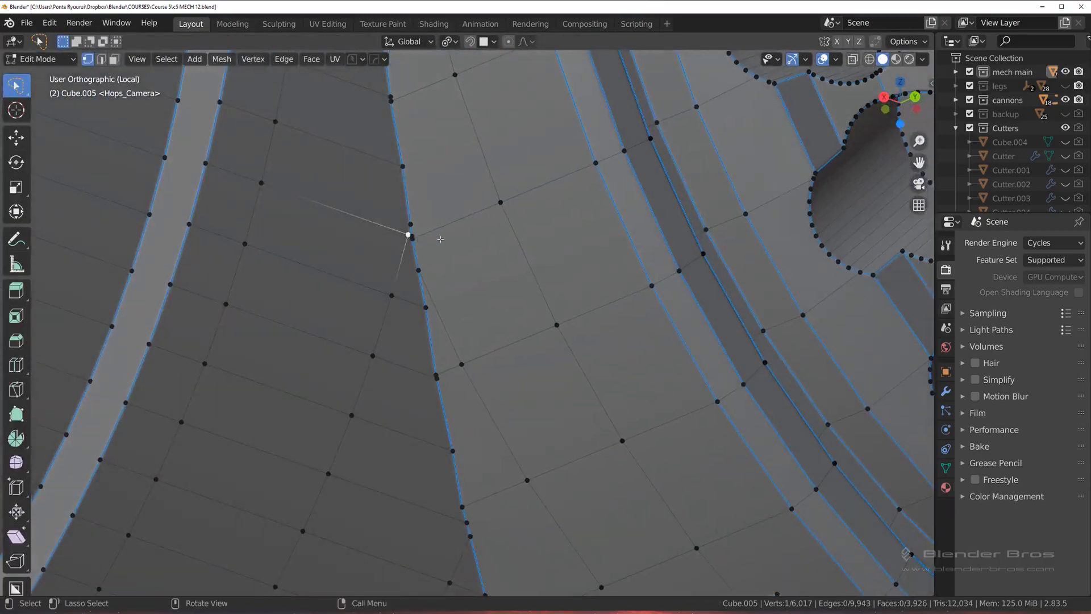
pyautogui.hotkey('shift', 'v')
pyautogui.click(362, 215)
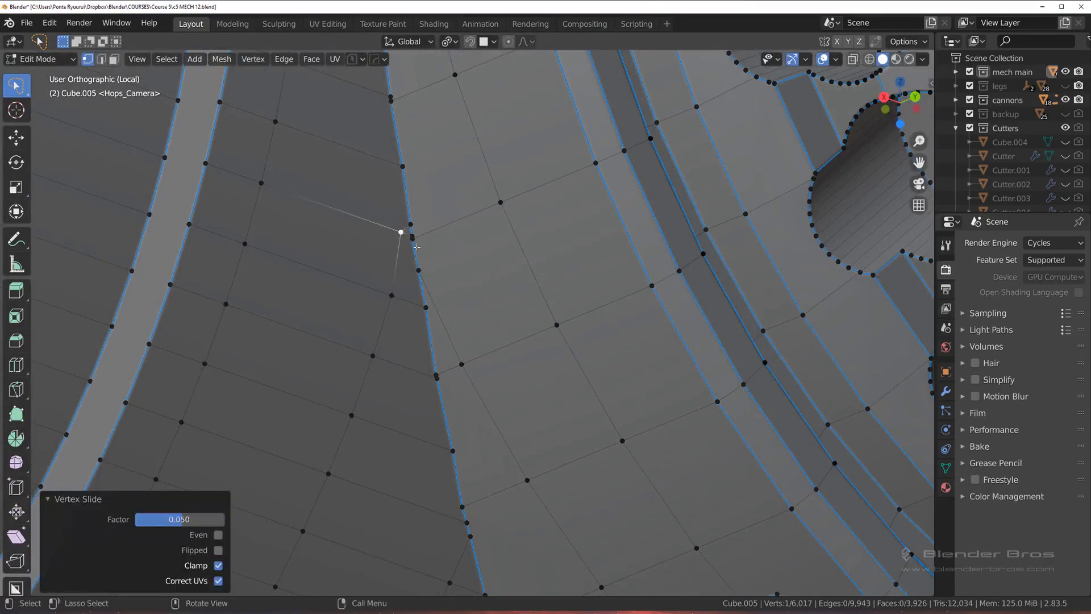
pyautogui.click(414, 239)
pyautogui.keyDown('shift'); pyautogui.click(415, 232); pyautogui.keyUp('shift')
pyautogui.press('1')
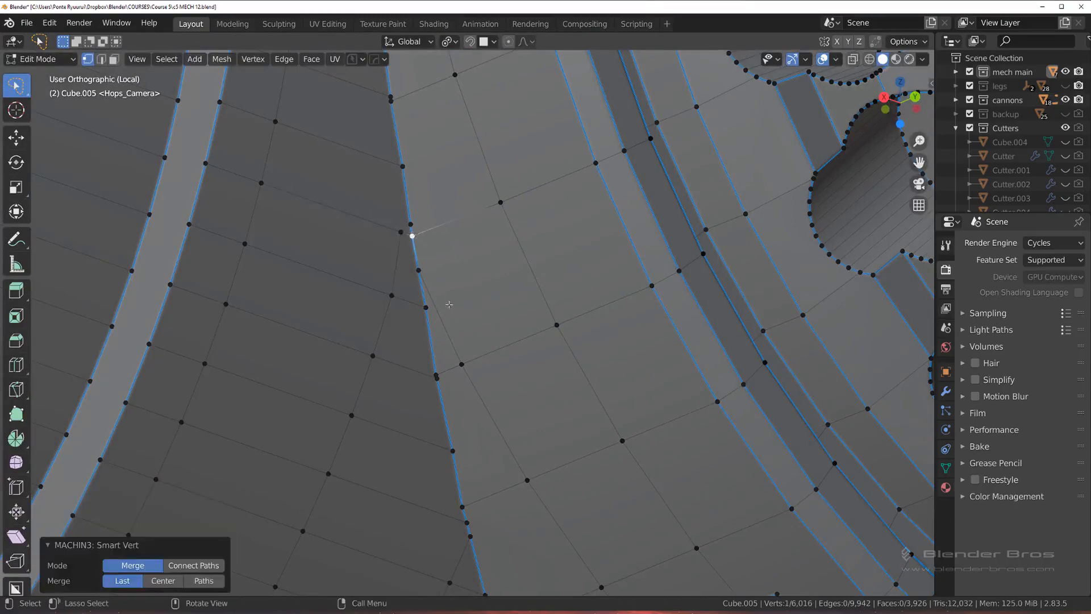
# Step: Merge the doubled vertices at two points further down the cylinder seam, towards the angled block
pyautogui.moveTo(449, 310); pyautogui.dragTo(444, 360, button='middle')
pyautogui.click(426, 379)
pyautogui.keyDown('shift'); pyautogui.click(426, 374); pyautogui.keyUp('shift')
pyautogui.press('1')
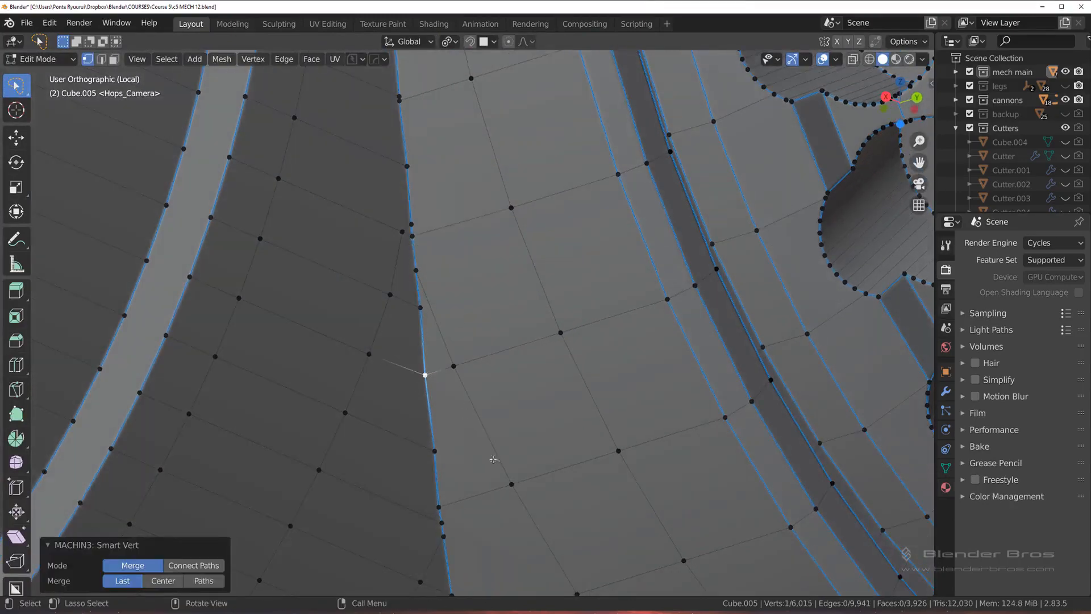
pyautogui.keyDown('shift'); pyautogui.moveTo(467, 499); pyautogui.dragTo(421, 234, button='middle'); pyautogui.keyUp('shift')
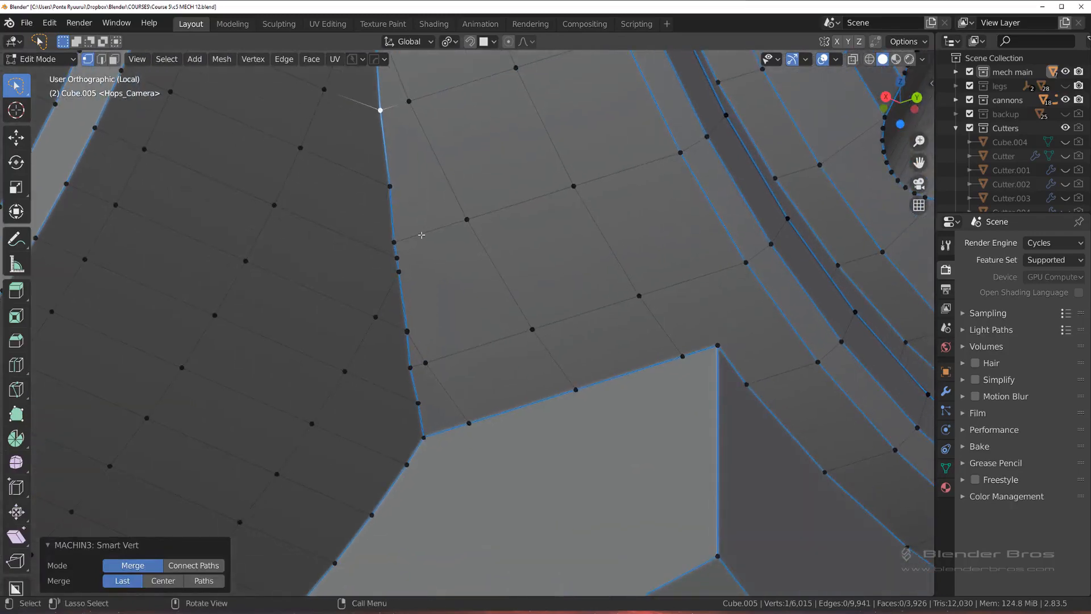
pyautogui.click(407, 331)
pyautogui.keyDown('shift'); pyautogui.click(407, 332); pyautogui.keyUp('shift')
pyautogui.press('1')
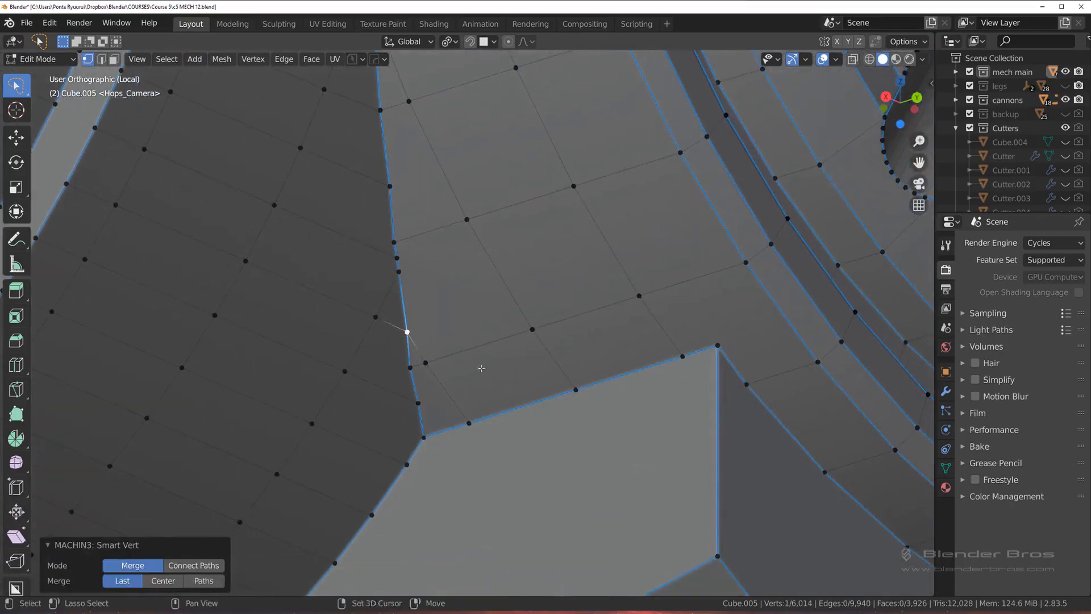
# Step: Compare the strip's shading in Object Mode with its edge layout in Edit Mode around the cylinder seam
pyautogui.keyDown('shift'); pyautogui.moveTo(482, 368); pyautogui.dragTo(480, 294, button='middle'); pyautogui.keyUp('shift')
pyautogui.scroll(-2, 484, 278)
pyautogui.press('Tab')
pyautogui.click(476, 134)
pyautogui.keyDown('shift'); pyautogui.moveTo(486, 162); pyautogui.dragTo(531, 440, button='middle'); pyautogui.keyUp('shift')
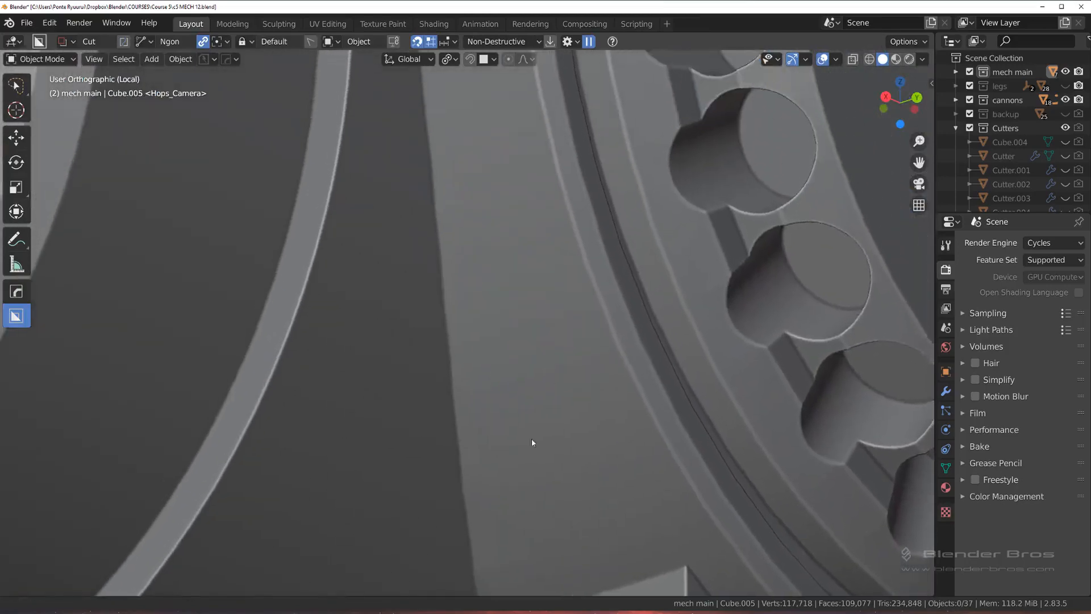
pyautogui.scroll(-2, 536, 319)
pyautogui.press('Tab')
pyautogui.click(509, 283)
pyautogui.scroll(2, 504, 320)
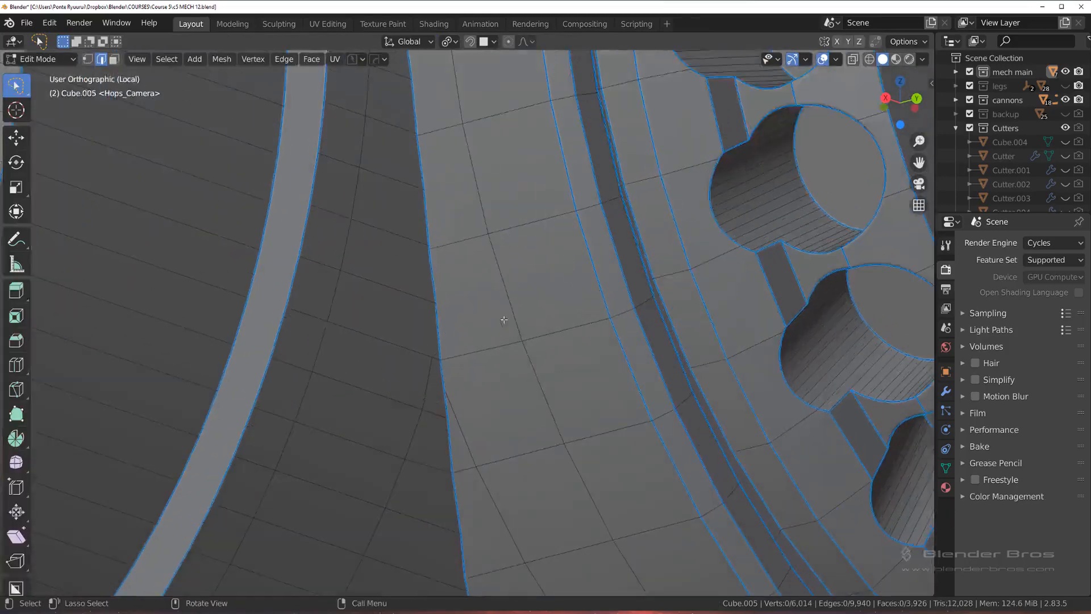
pyautogui.scroll(-6, 504, 320)
pyautogui.moveTo(524, 368); pyautogui.dragTo(519, 336, button='middle')
pyautogui.keyDown('shift'); pyautogui.moveTo(493, 374); pyautogui.dragTo(487, 325, button='middle'); pyautogui.keyUp('shift')
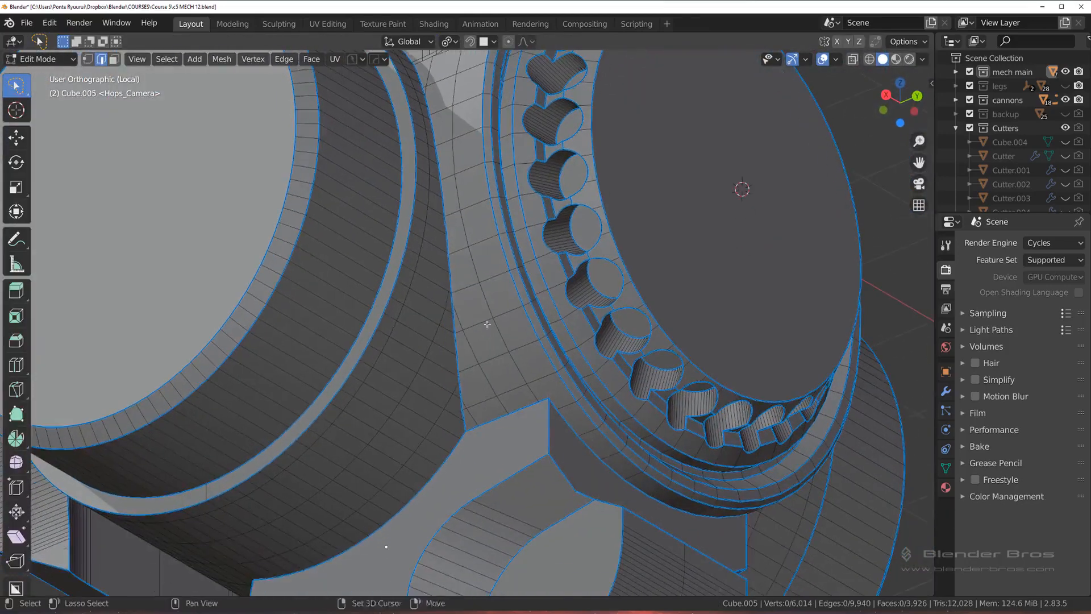
# Step: Dissolve the stray edges running beside the cylinder seam and those around the small corner face above the angled block
pyautogui.keyDown('alt'); pyautogui.click(467, 358); pyautogui.keyUp('alt')
pyautogui.press('x')
pyautogui.click(491, 347)
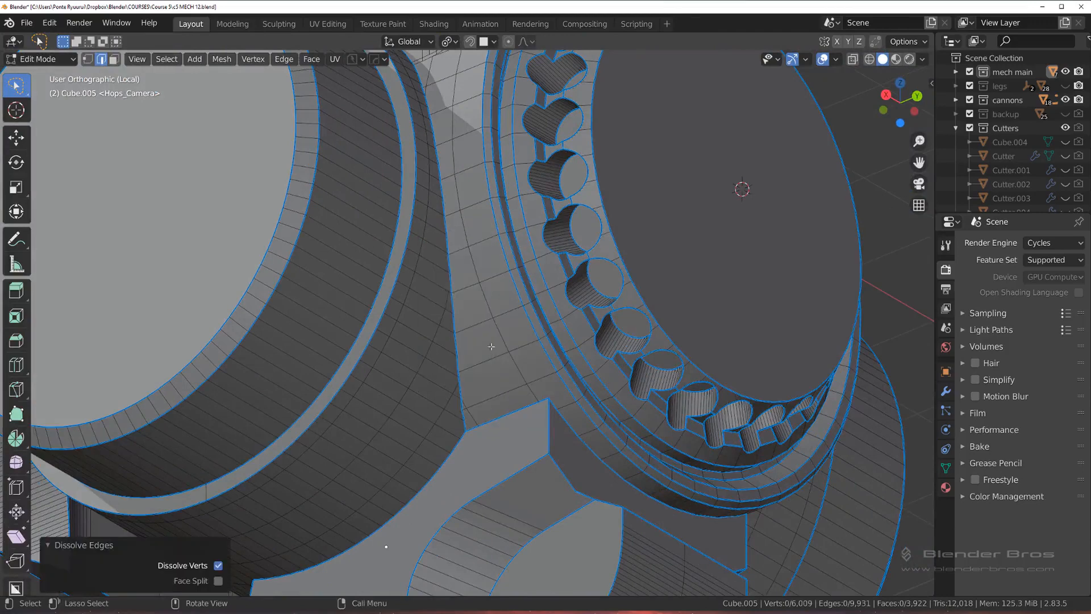
pyautogui.keyDown('alt'); pyautogui.click(479, 417); pyautogui.keyUp('alt')
pyautogui.press('x')
pyautogui.press('Tab')
pyautogui.click(497, 424)
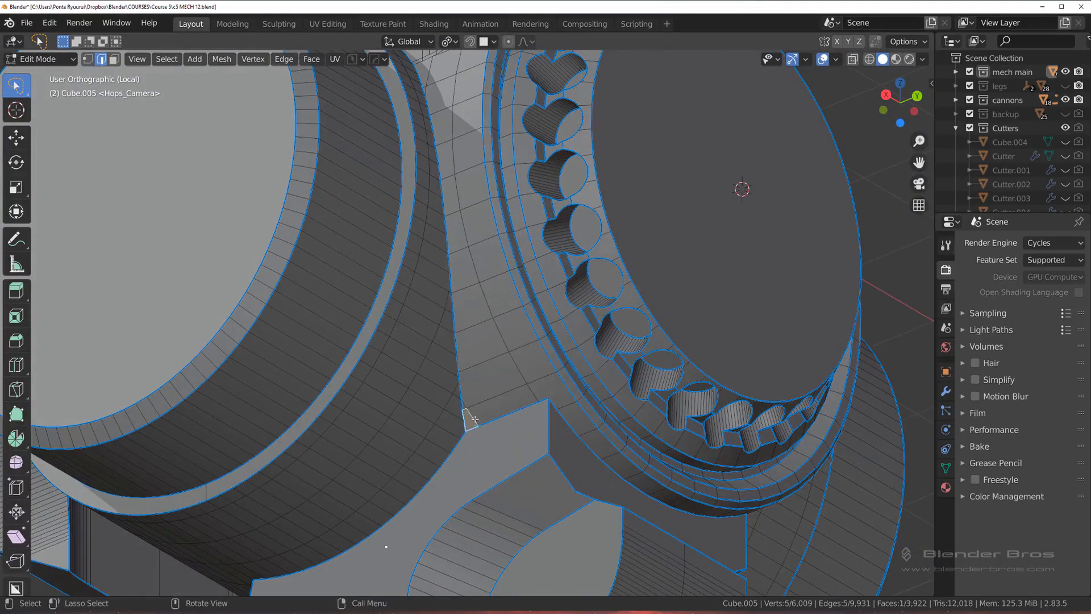
pyautogui.press('x')
pyautogui.click(489, 408)
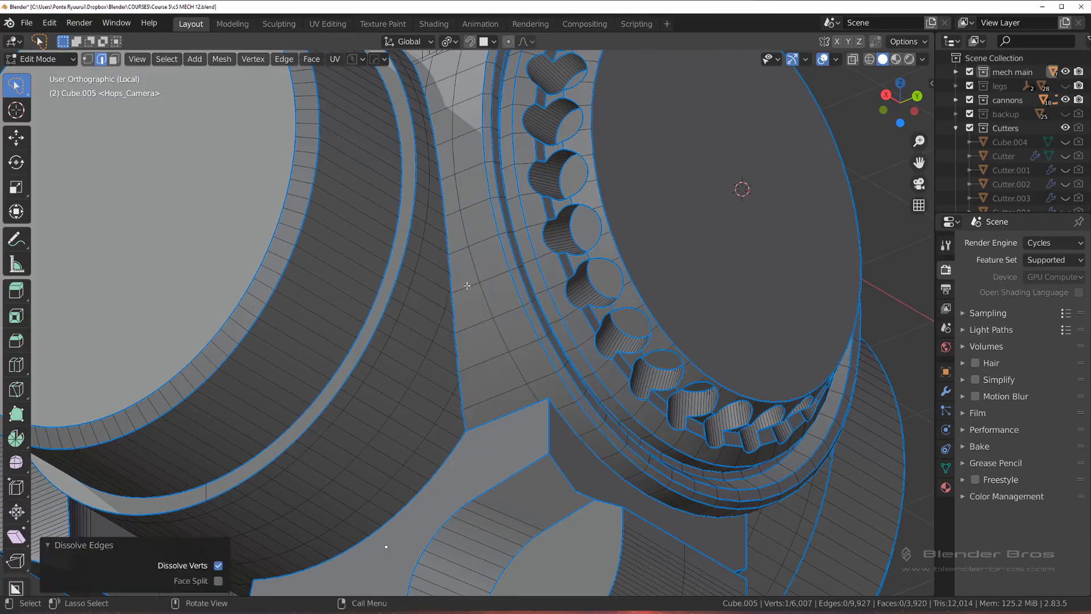
pyautogui.keyDown('shift'); pyautogui.moveTo(479, 193); pyautogui.dragTo(498, 319, button='middle'); pyautogui.keyUp('shift')
pyautogui.scroll(-1, 483, 297)
pyautogui.press('k')
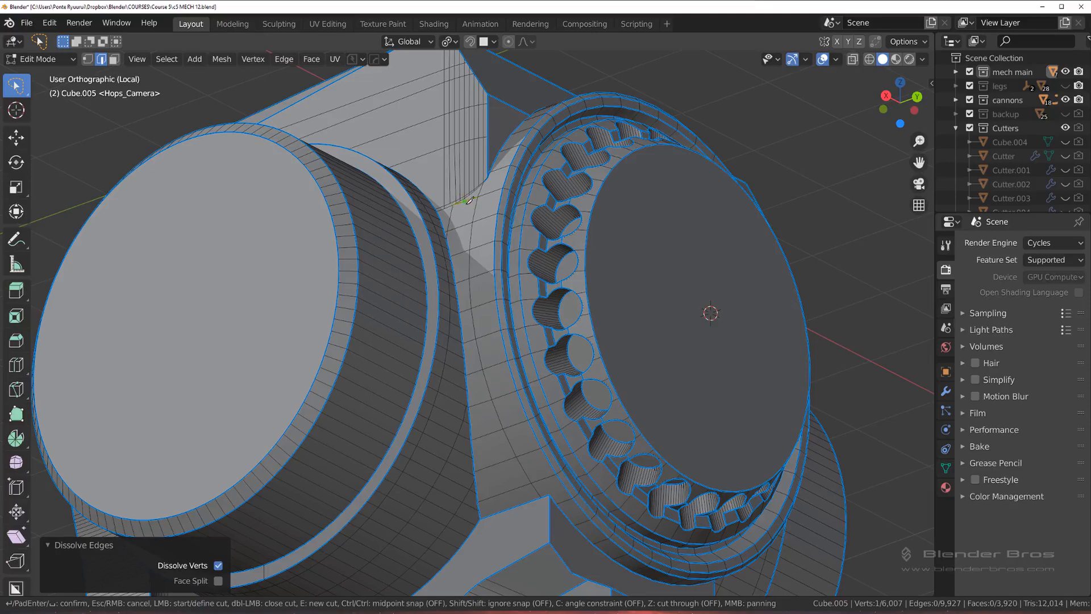
pyautogui.press('Escape')
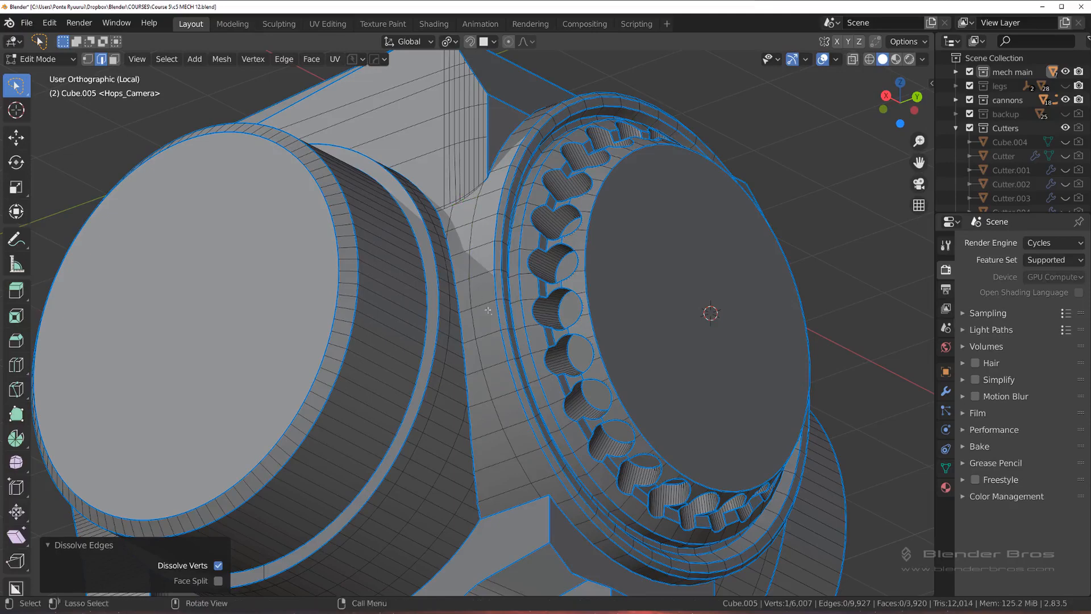
pyautogui.hotkey('ctrl', 'r')
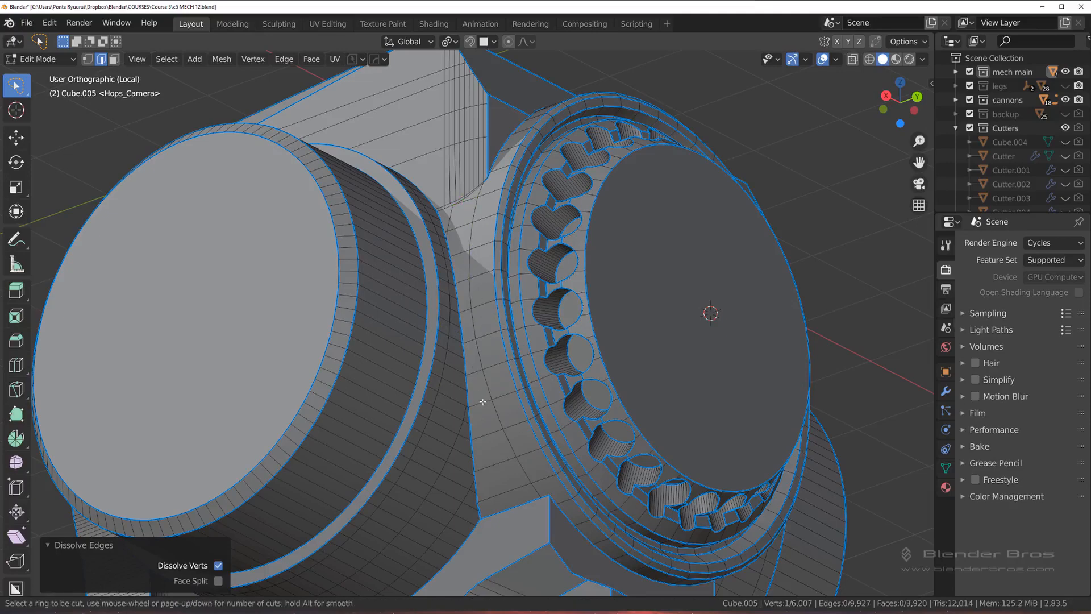
pyautogui.press('Escape')
# Step: Knife-cut a new edge line along the strip beside the cylinder seam, from its upper end down to the angled block
pyautogui.press('k')
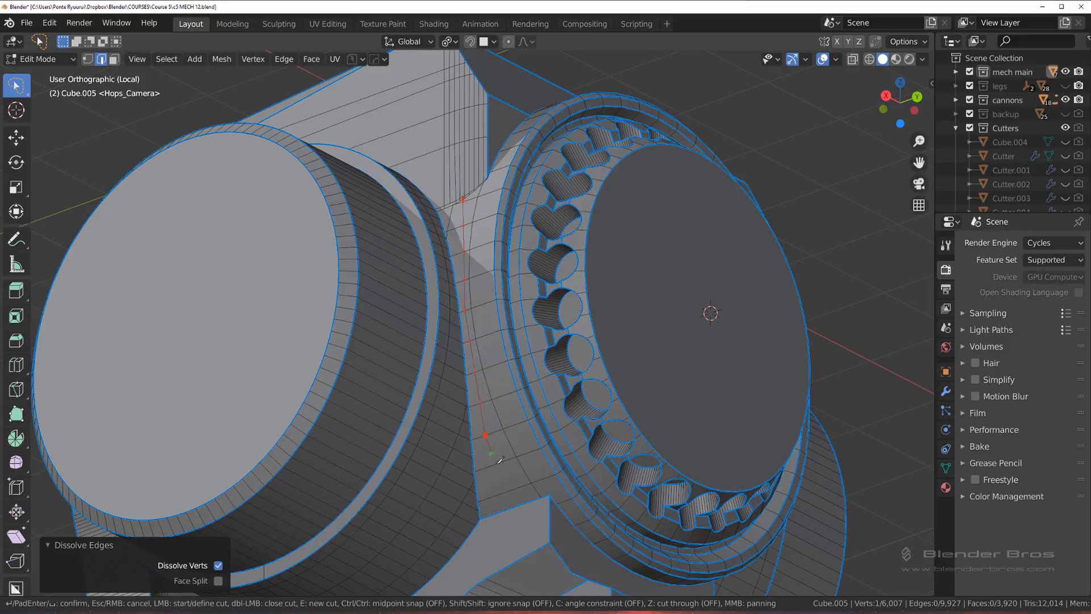
pyautogui.press('Return')
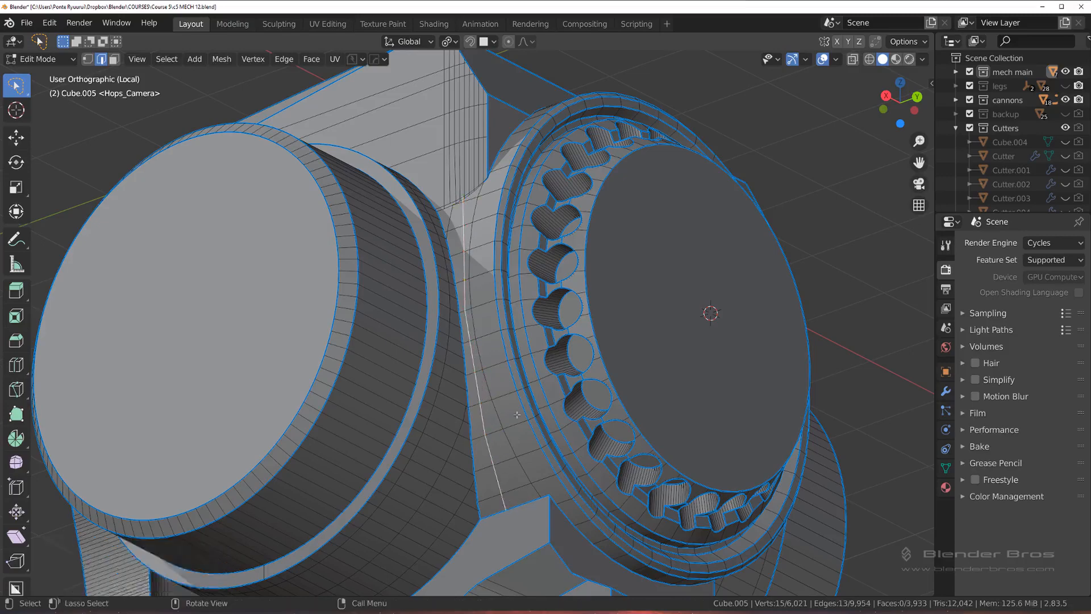
# Step: Try to vertex-slide the new edge line on the strip beside the cylinder seam
pyautogui.scroll(2, 506, 398)
pyautogui.keyDown('shift'); pyautogui.moveTo(505, 386); pyautogui.dragTo(471, 336, button='middle'); pyautogui.keyUp('shift')
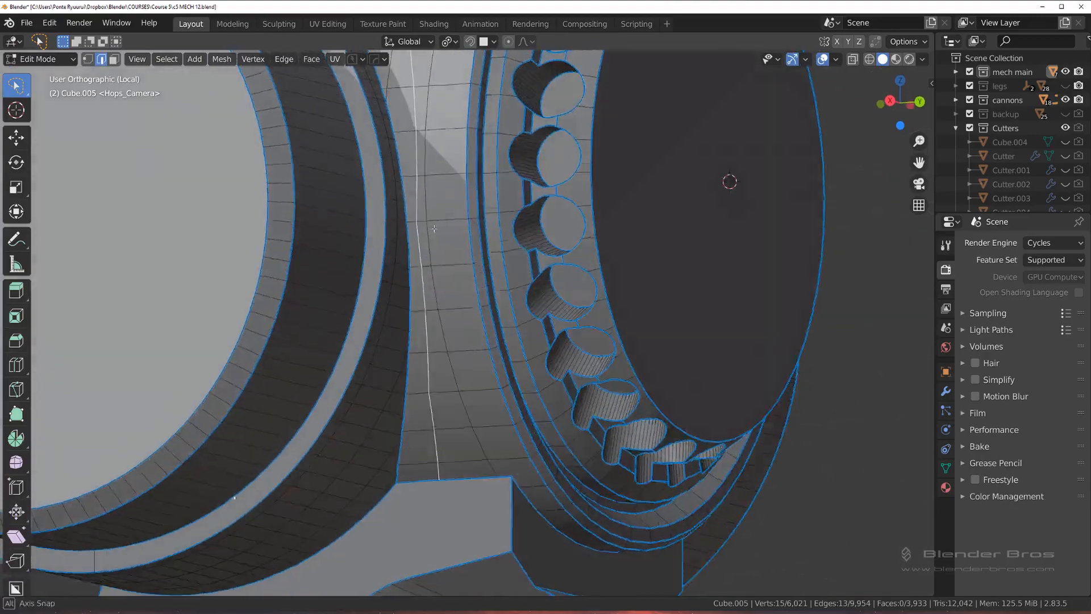
pyautogui.keyDown('shift'); pyautogui.moveTo(470, 284); pyautogui.dragTo(483, 523, button='middle'); pyautogui.keyUp('shift')
pyautogui.scroll(5, 376, 227)
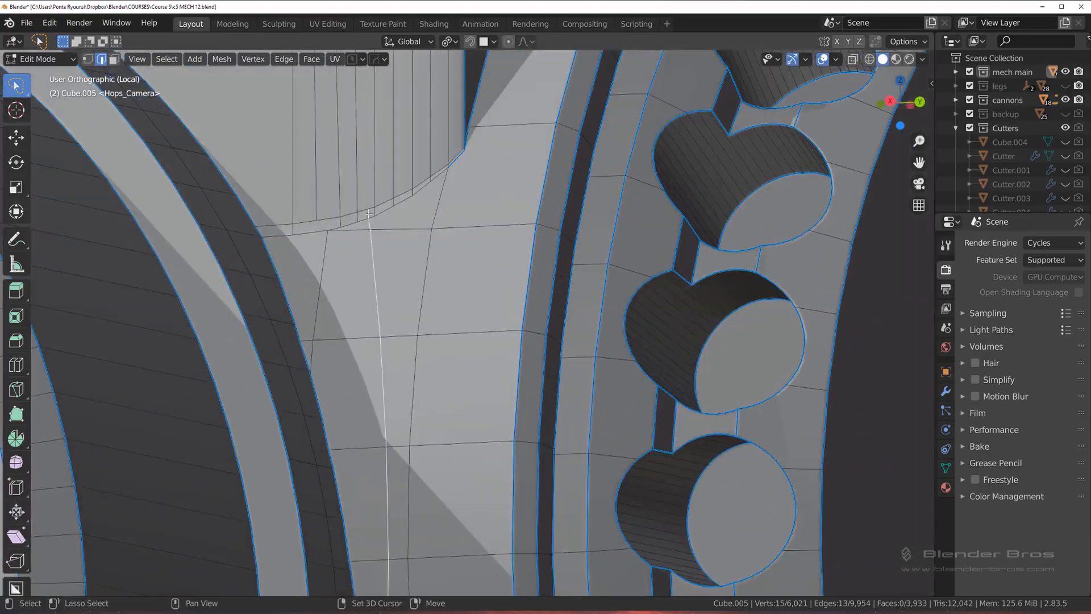
pyautogui.scroll(-6, 369, 213)
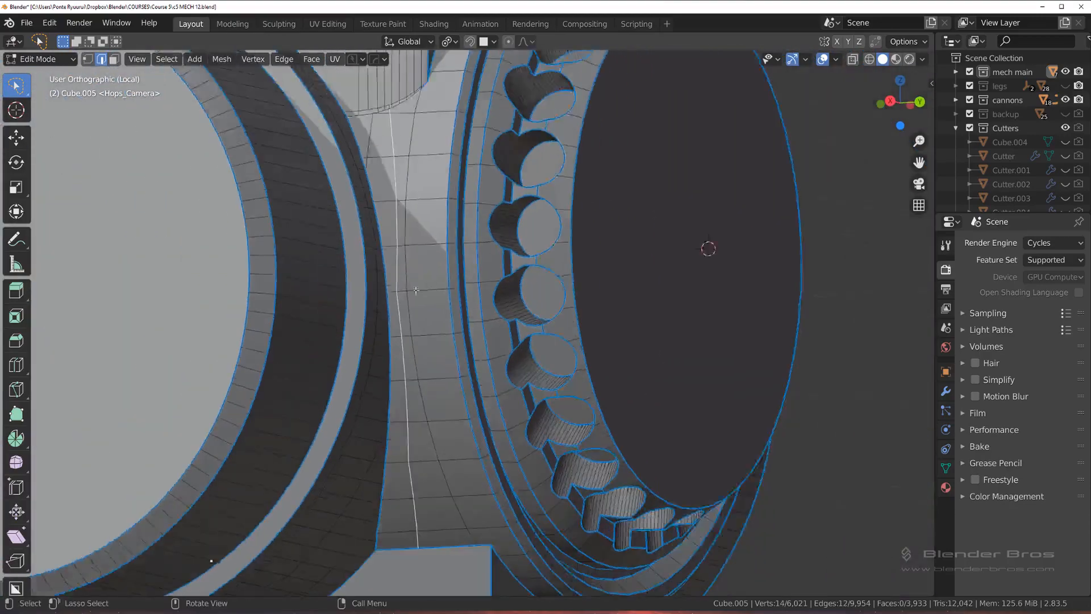
pyautogui.moveTo(369, 213); pyautogui.dragTo(441, 316, button='middle')
pyautogui.hotkey('shift', 'v')
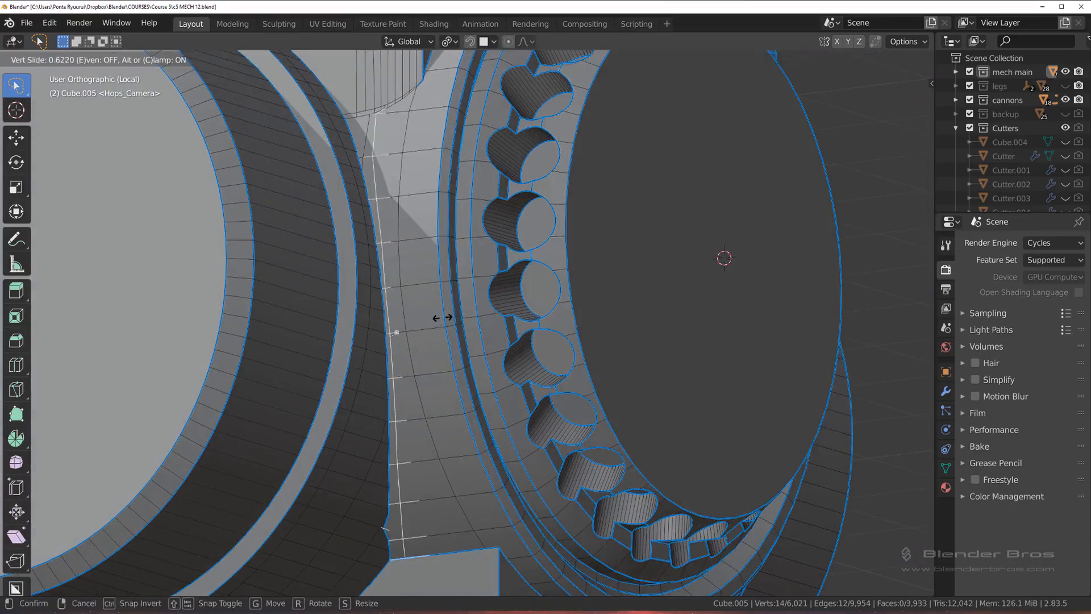
pyautogui.click(419, 392)
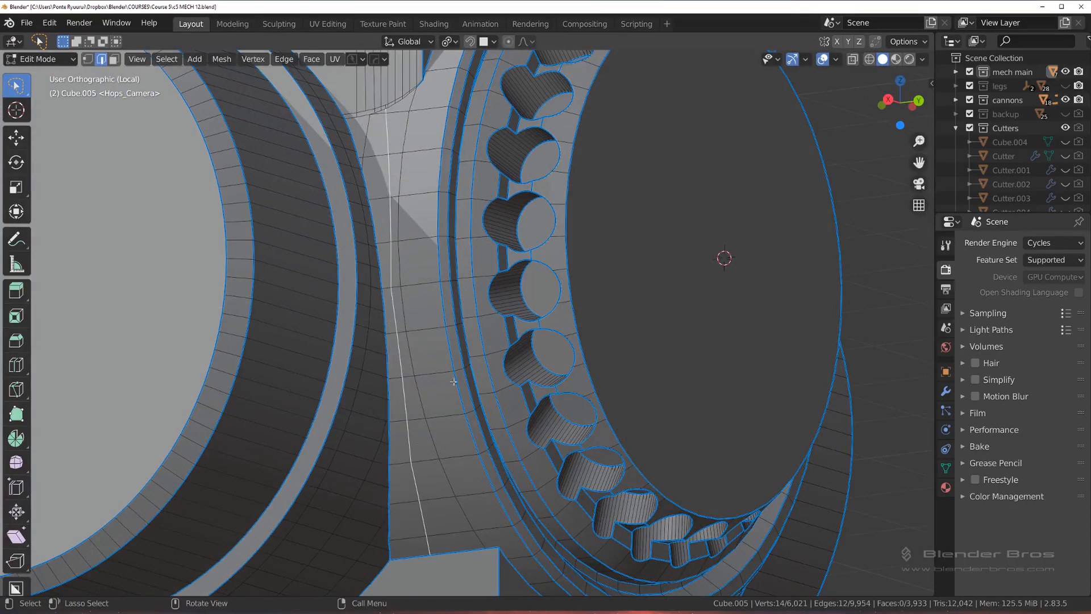
pyautogui.hotkey('shift', 'v')
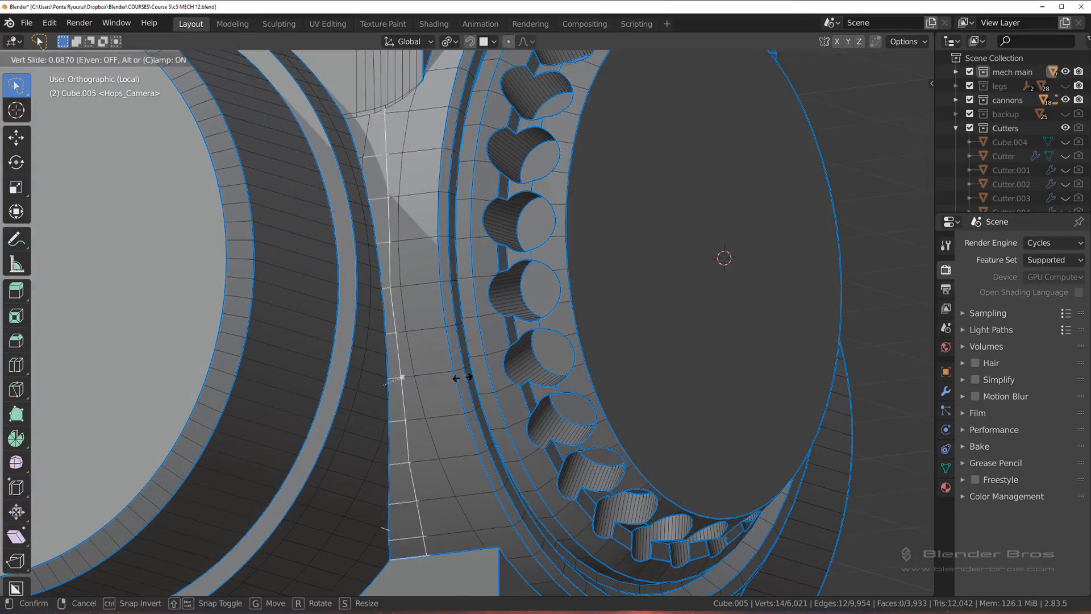
pyautogui.click(419, 377)
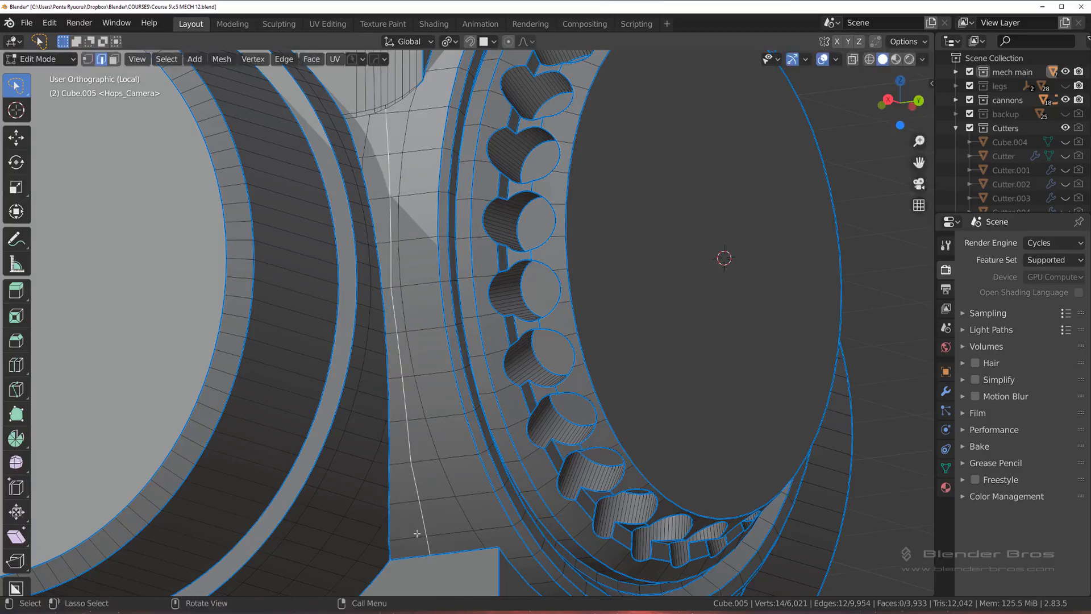
# Step: Select the new edge line from the angled block to its upper end and edge-slide it evenly towards the cylinder seam by 0.429
pyautogui.moveTo(417, 534); pyautogui.dragTo(426, 562, button='middle')
pyautogui.click(433, 562)
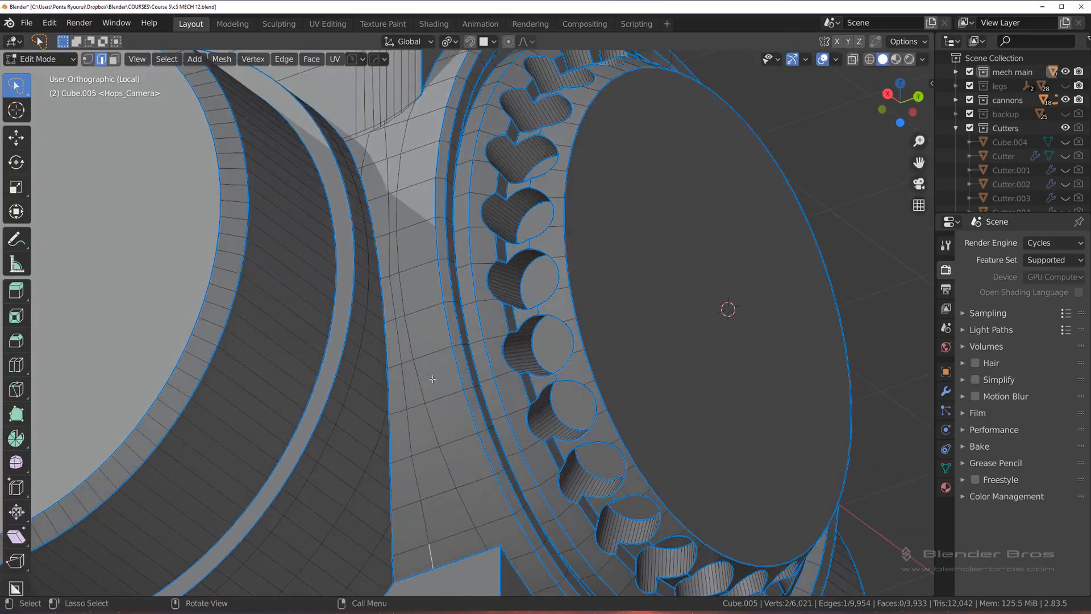
pyautogui.keyDown('ctrl'); pyautogui.click(391, 145); pyautogui.keyUp('ctrl')
pyautogui.press('g')
pyautogui.press('g')
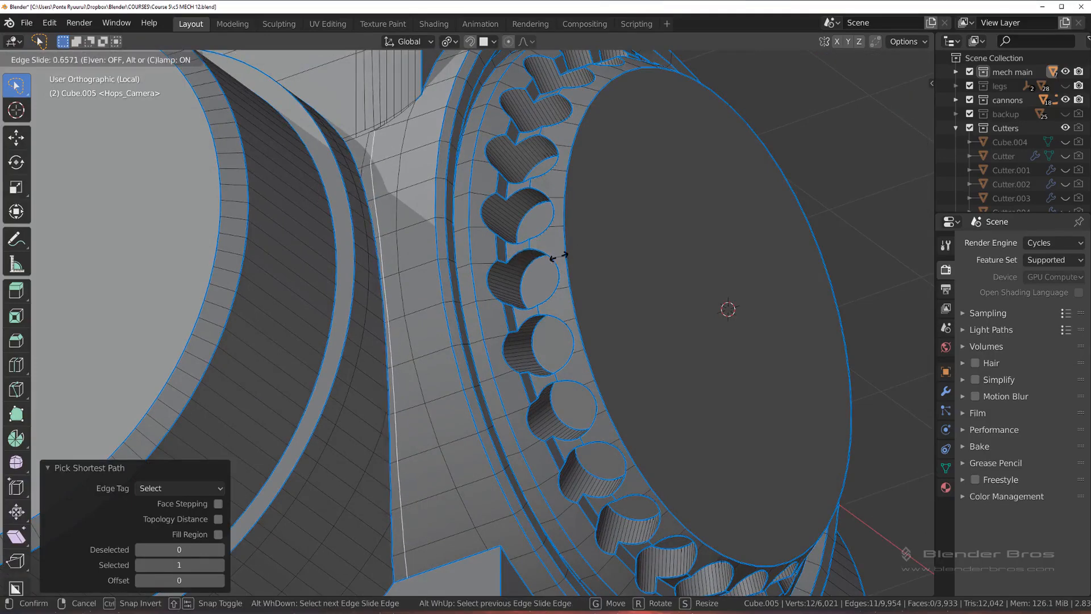
pyautogui.press('e')
pyautogui.press('f')
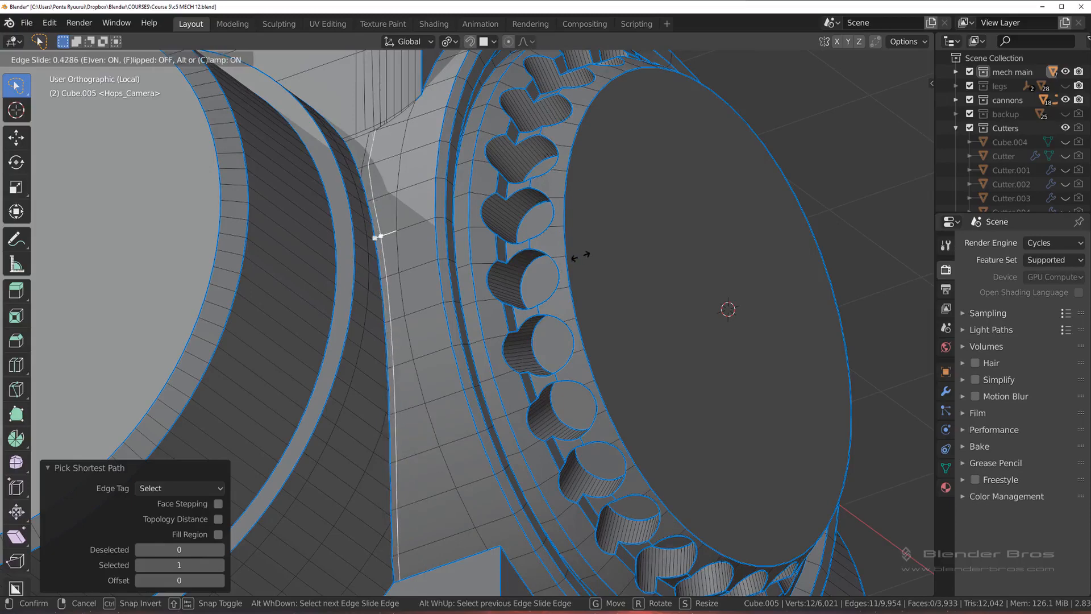
pyautogui.click(580, 256)
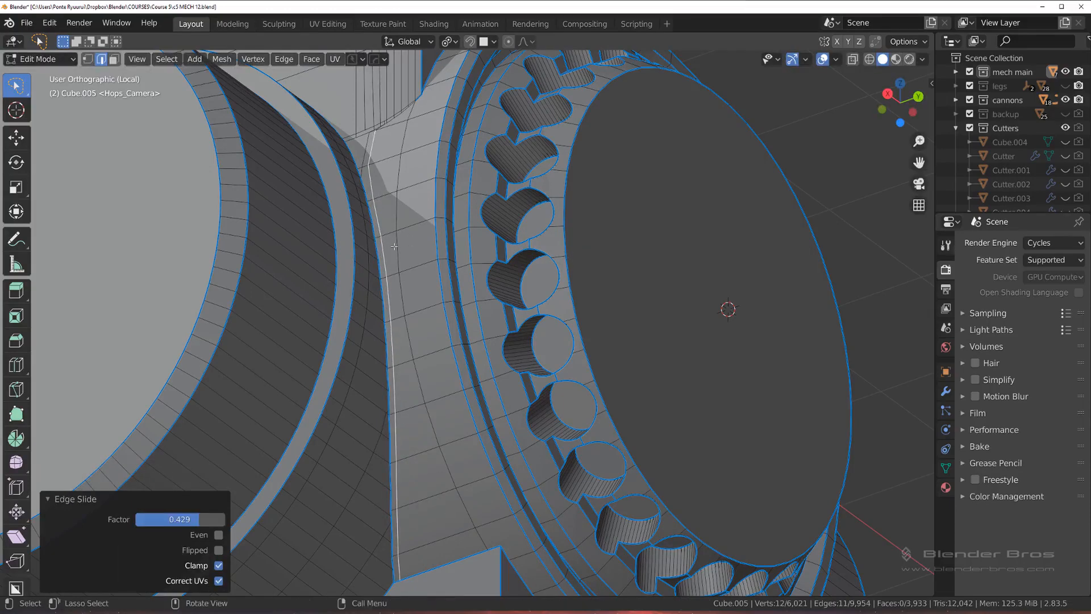
# Step: Edge-slide the same edge line once more with Even enabled, using a factor of 0.433
pyautogui.press('g')
pyautogui.press('g')
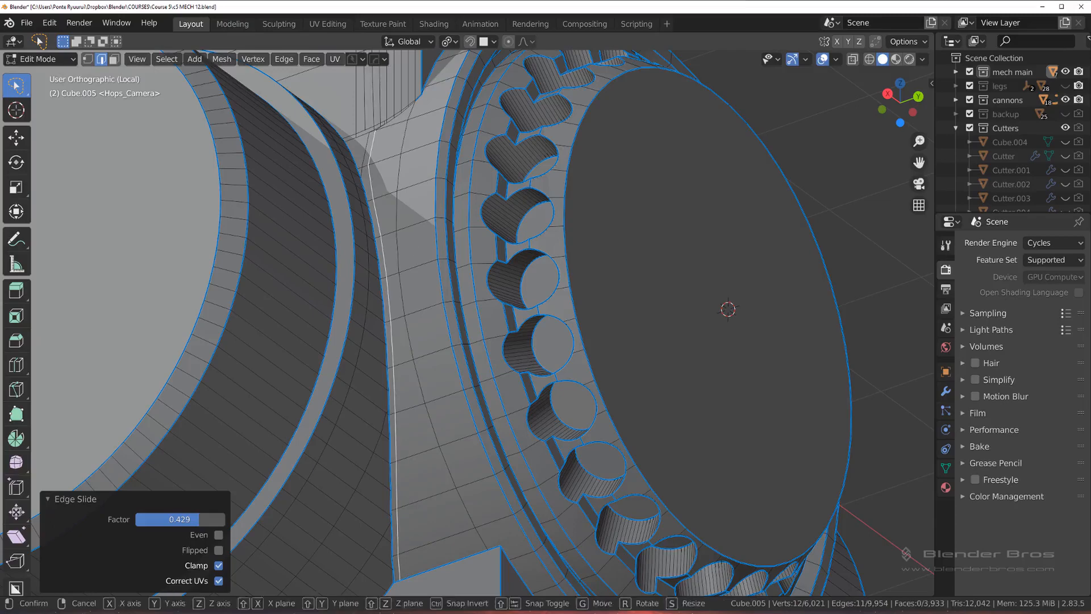
pyautogui.press('e')
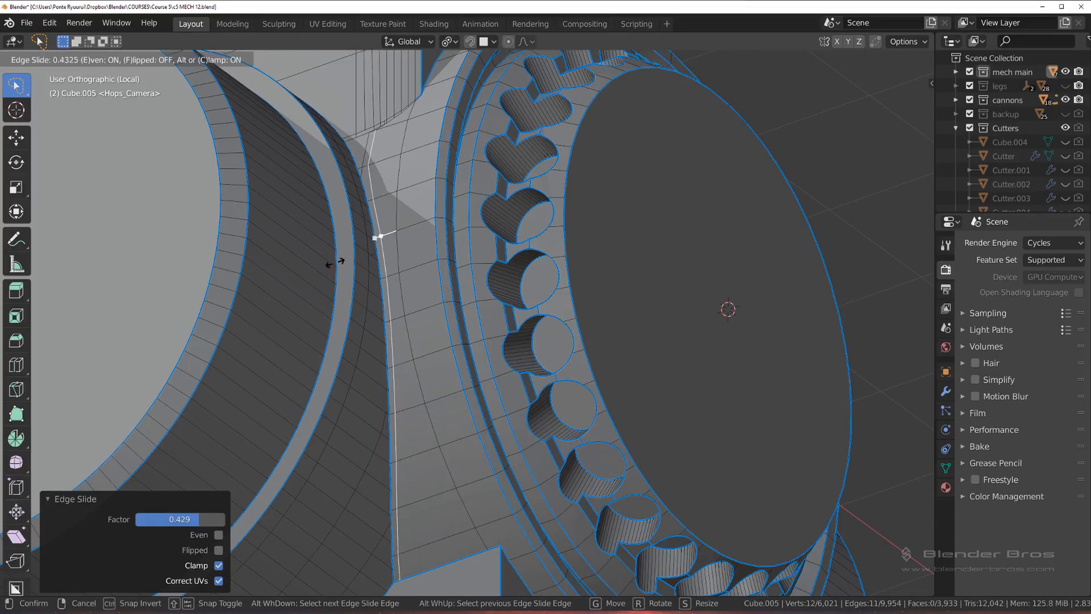
pyautogui.click(335, 262)
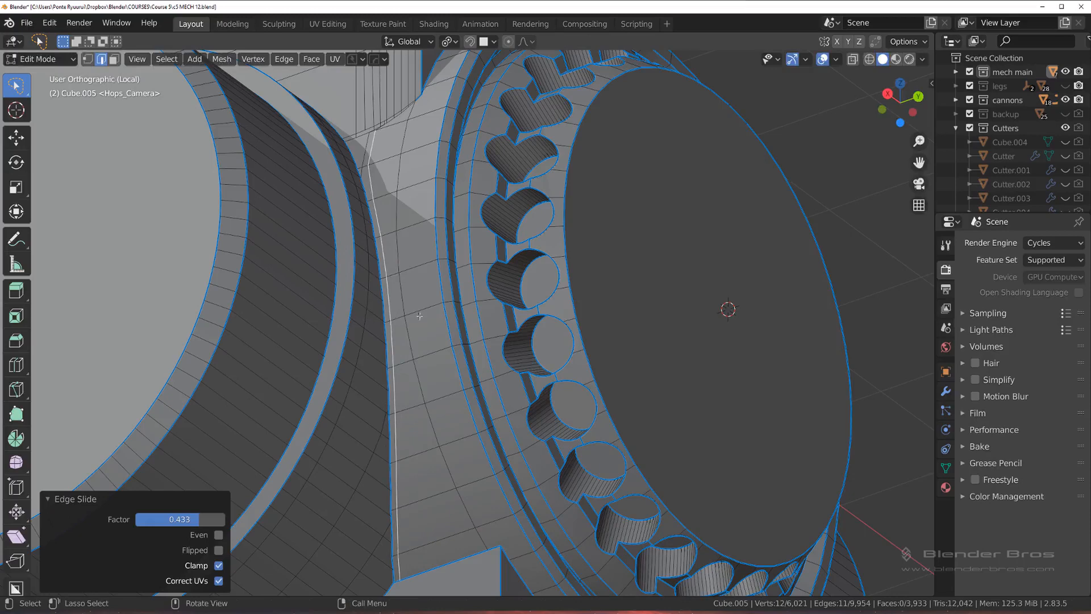
# Step: Switch to Object Mode and examine the strip's shading beside the cylinder seam down to the angled block
pyautogui.press('Tab')
pyautogui.click(413, 226)
pyautogui.keyDown('shift'); pyautogui.moveTo(399, 372); pyautogui.dragTo(414, 148, button='middle'); pyautogui.keyUp('shift')
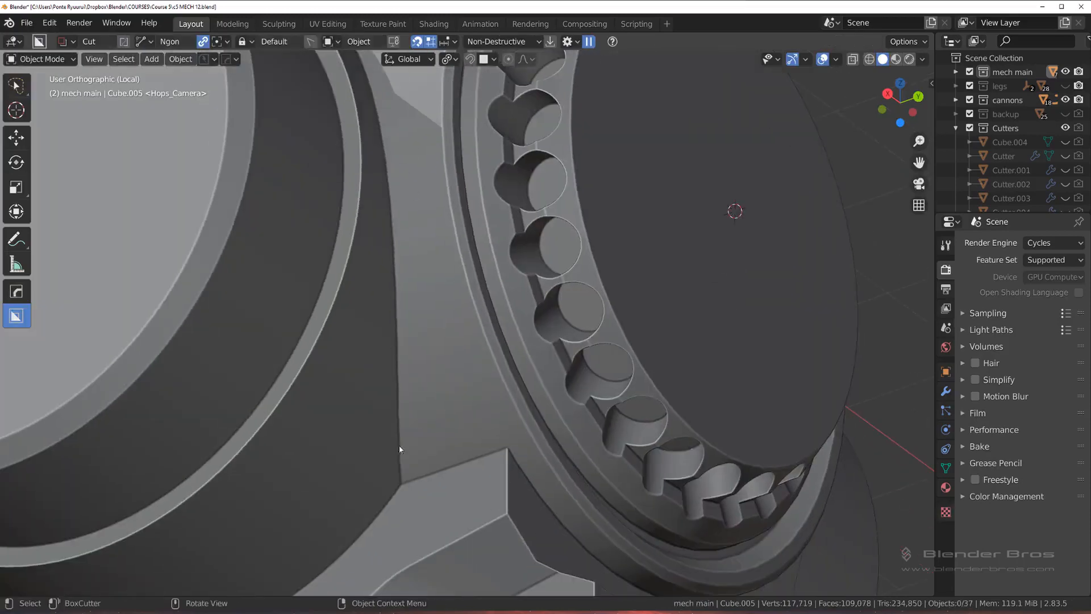
pyautogui.scroll(-8, 481, 301)
pyautogui.hotkey('alt', 'x')
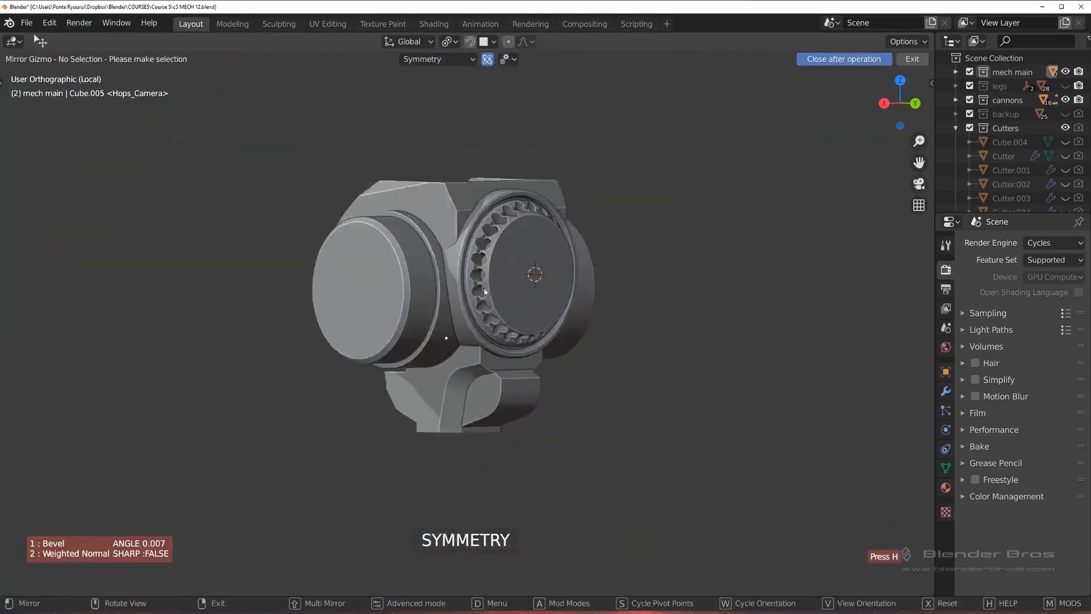
pyautogui.scroll(-3, 484, 291)
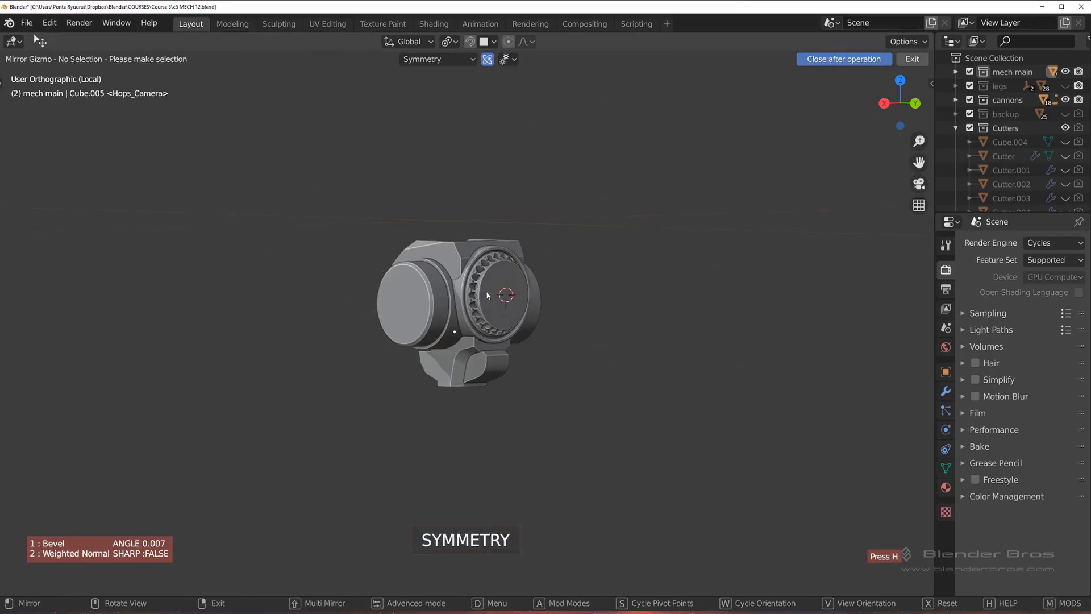
pyautogui.rightClick(536, 278)
# Step: Exit local view, select the cylinder housing and mirror it across the X axis with the Symmetry operation
pyautogui.press('KP_Divide')
pyautogui.scroll(-3, 588, 271)
pyautogui.moveTo(589, 272); pyautogui.dragTo(584, 308, button='middle')
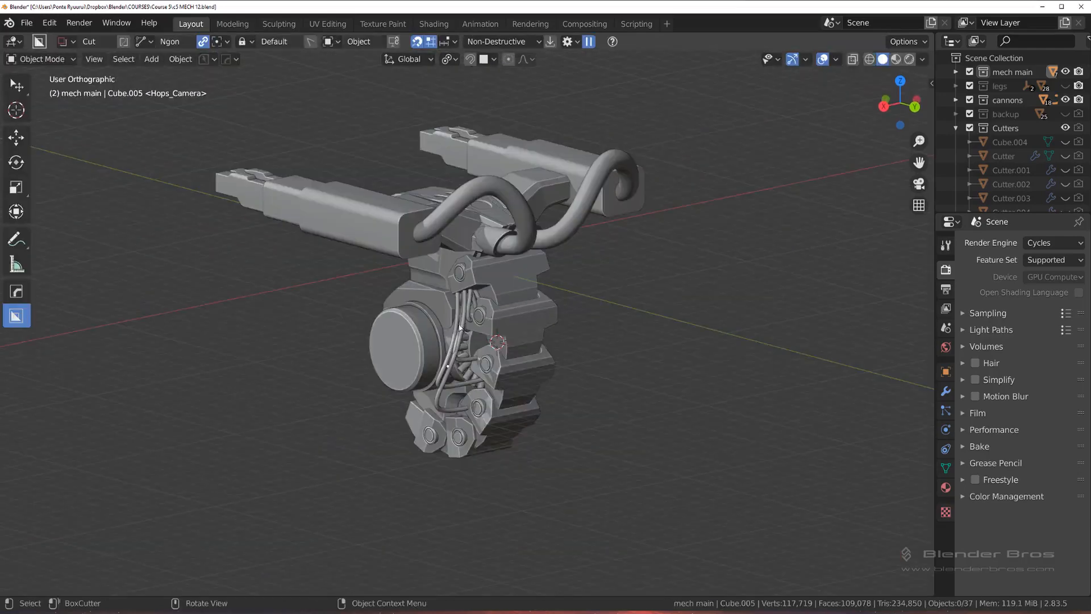
pyautogui.click(427, 337)
pyautogui.hotkey('alt', 'x')
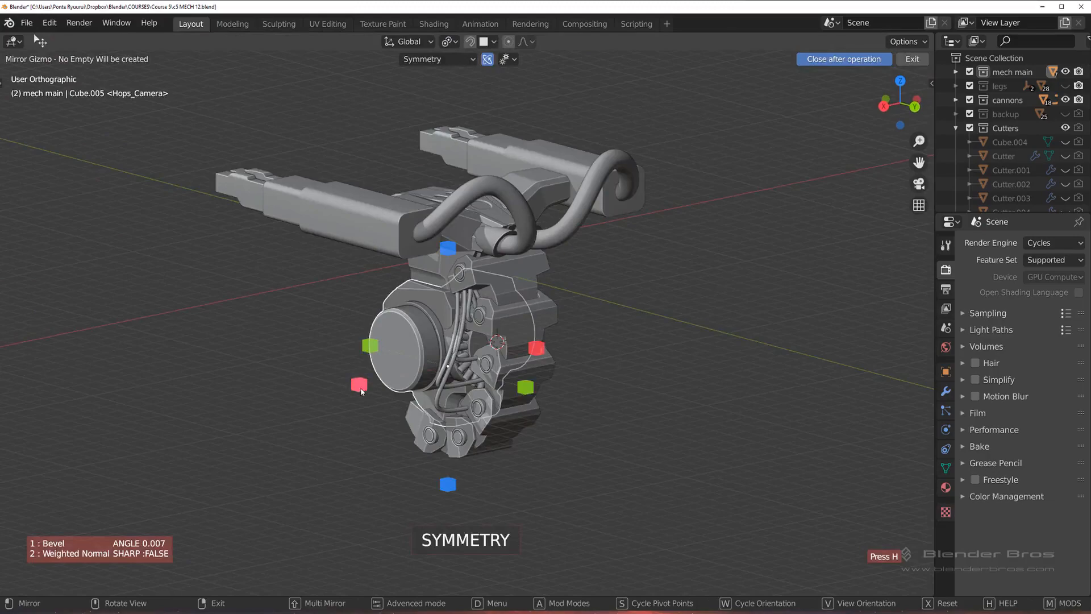
pyautogui.click(359, 385)
# Step: Isolate the housing in local view and enter vertex-select Edit Mode at the arc above the cylinder seam
pyautogui.press('KP_Divide')
pyautogui.moveTo(555, 325); pyautogui.dragTo(500, 313, button='middle')
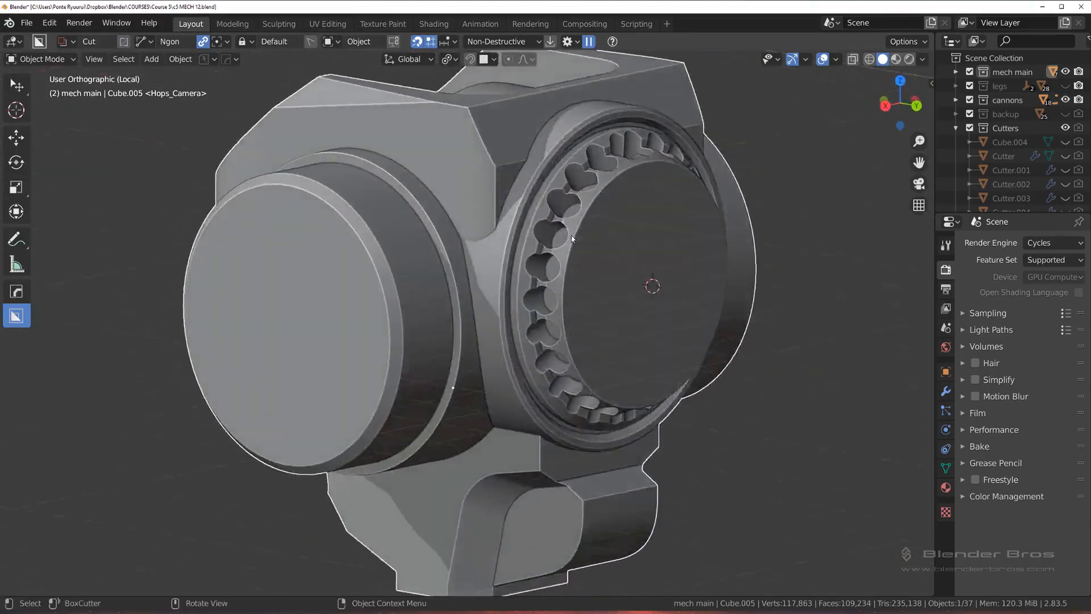
pyautogui.scroll(4, 505, 314)
pyautogui.keyDown('shift'); pyautogui.moveTo(503, 221); pyautogui.dragTo(492, 263, button='middle'); pyautogui.keyUp('shift')
pyautogui.scroll(5, 492, 263)
pyautogui.press('Tab')
pyautogui.click(324, 236)
pyautogui.keyDown('shift'); pyautogui.moveTo(447, 236); pyautogui.dragTo(436, 372, button='middle'); pyautogui.keyUp('shift')
pyautogui.scroll(5, 514, 359)
pyautogui.scroll(2, 449, 378)
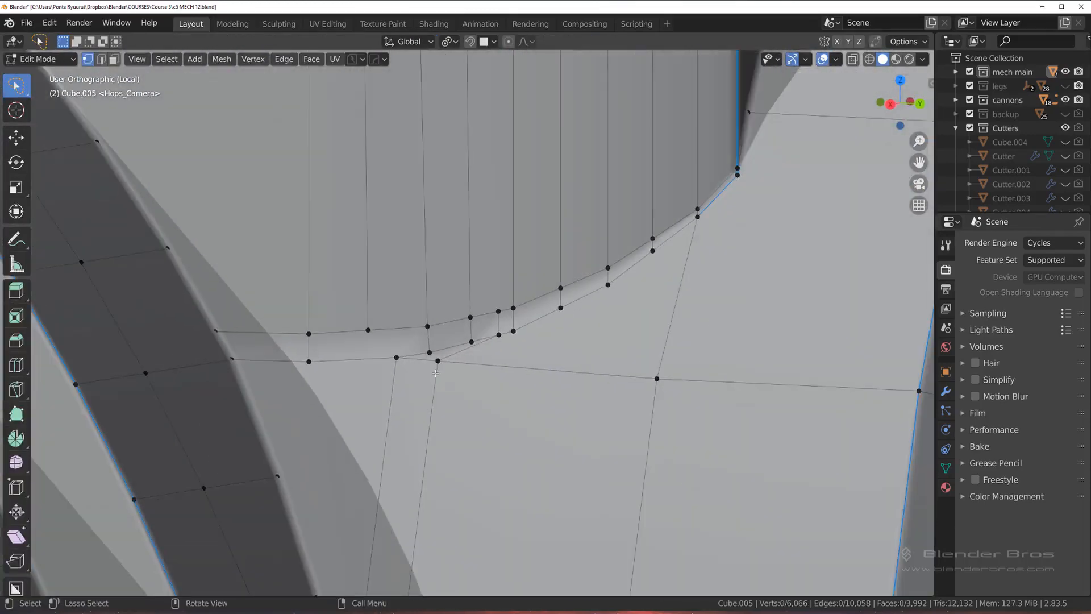
# Step: Connect the strip's grid vertex below the arc to the nearest arc vertex with a new edge, and switch to edge selection
pyautogui.click(657, 378)
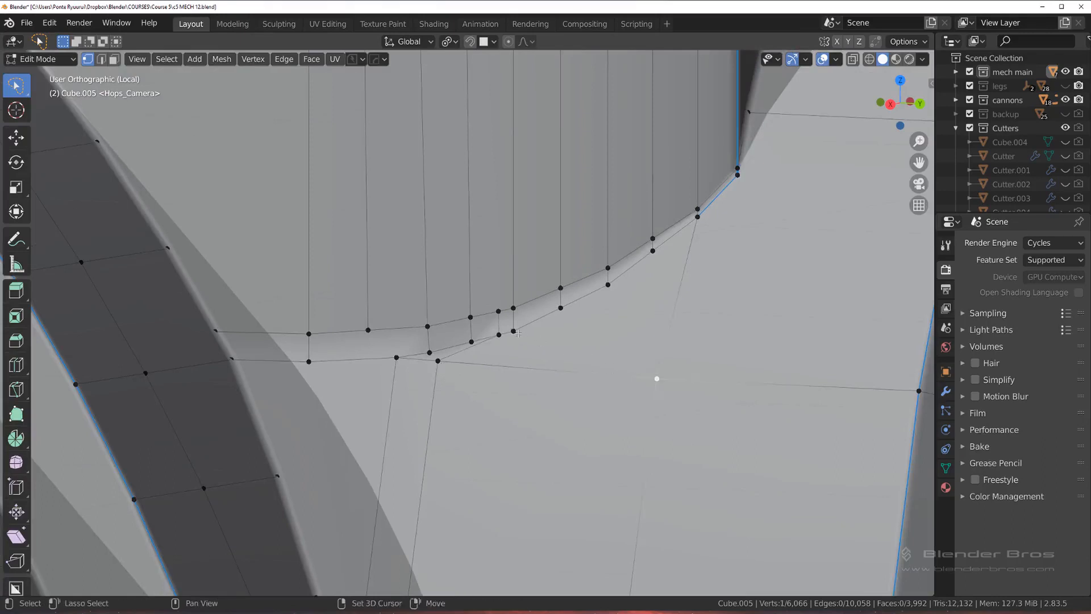
pyautogui.keyDown('shift'); pyautogui.click(514, 331); pyautogui.keyUp('shift')
pyautogui.press('j')
pyautogui.press('Tab')
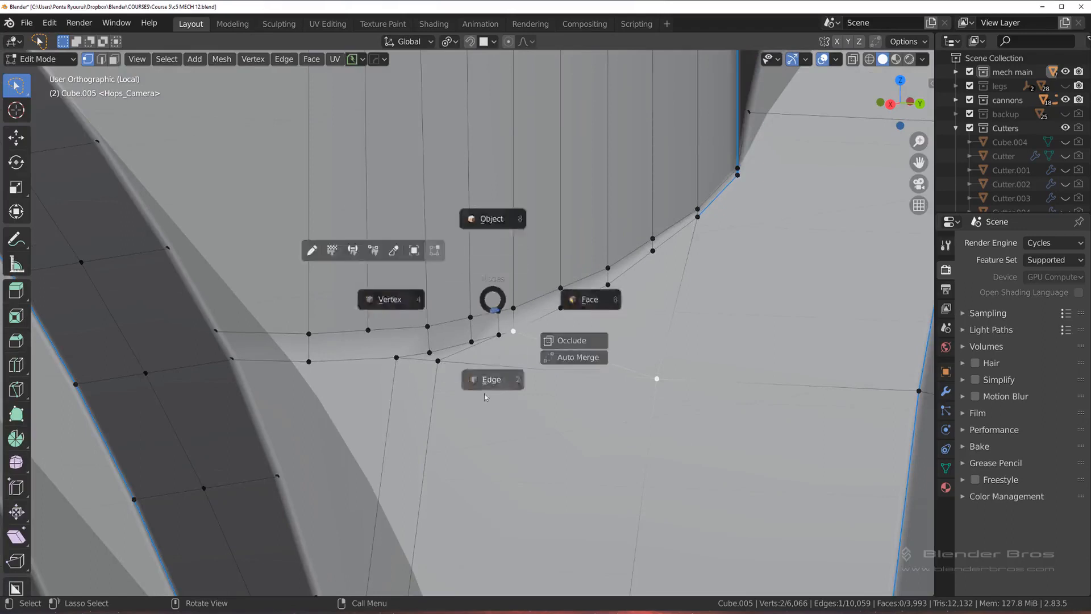
pyautogui.click(483, 393)
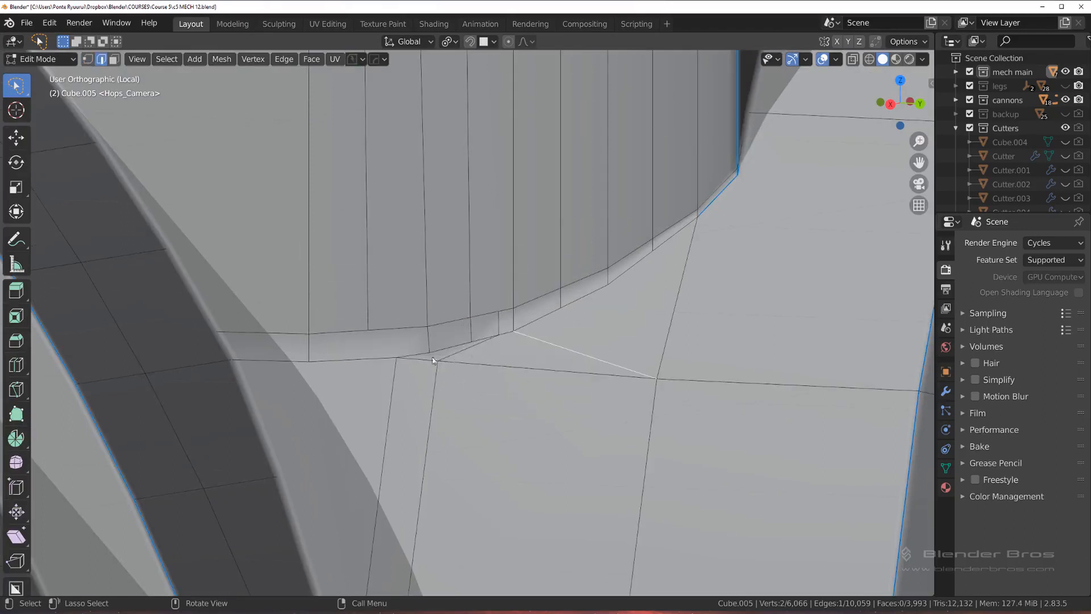
# Step: Try to merge the loose vertex under the arc into the neighbouring arc vertex, and undo the merge
pyautogui.press('1')
pyautogui.click(436, 360)
pyautogui.press('1')
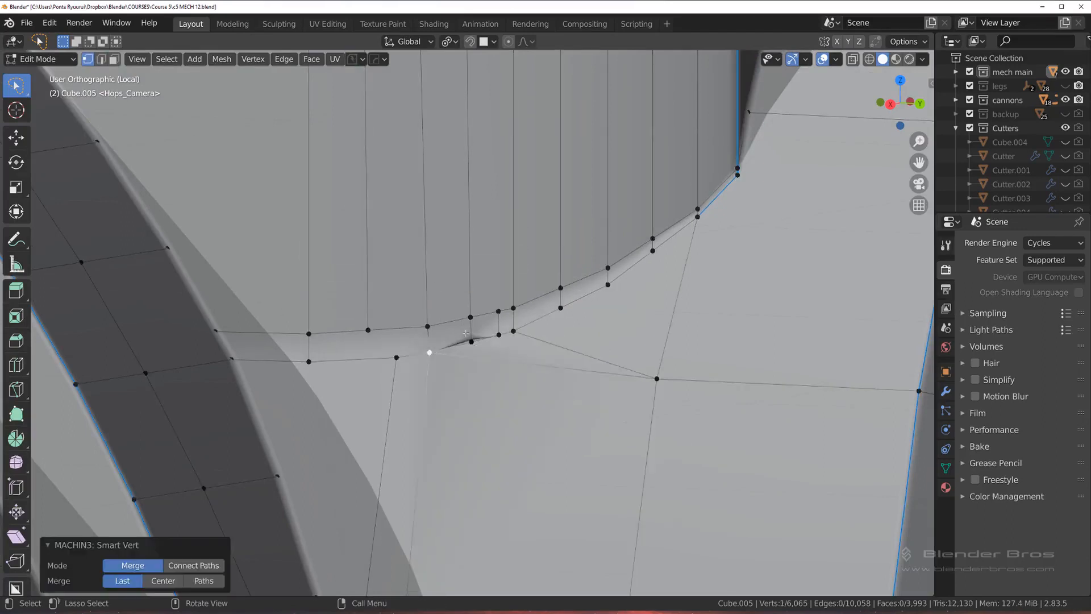
pyautogui.scroll(8, 447, 365)
pyautogui.press('Tab')
pyautogui.click(461, 405)
pyautogui.click(522, 394)
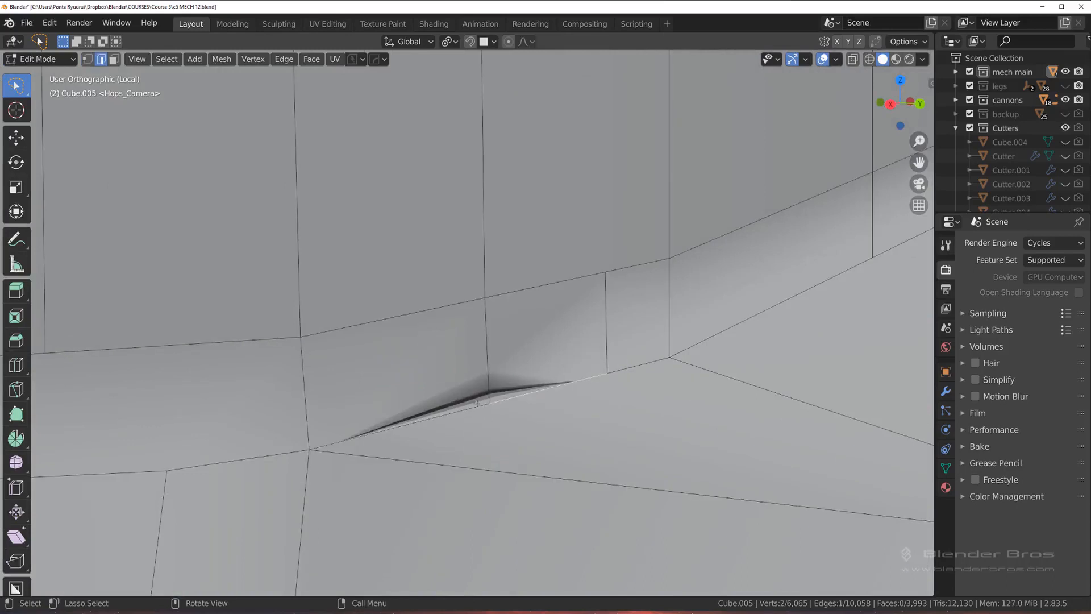
pyautogui.hotkey('ctrl', 'z')
pyautogui.hotkey('ctrl', 'z')
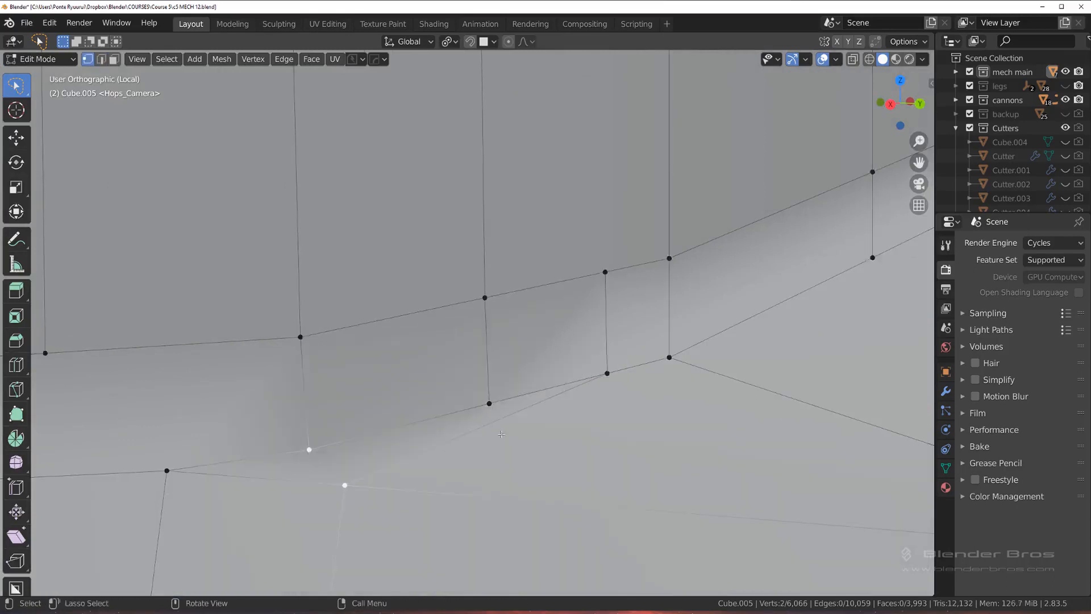
# Step: Dissolve the sliver edge running just beneath the arc at the strip's upper end
pyautogui.press('Tab')
pyautogui.click(482, 438)
pyautogui.click(480, 440)
pyautogui.press('x')
pyautogui.click(480, 440)
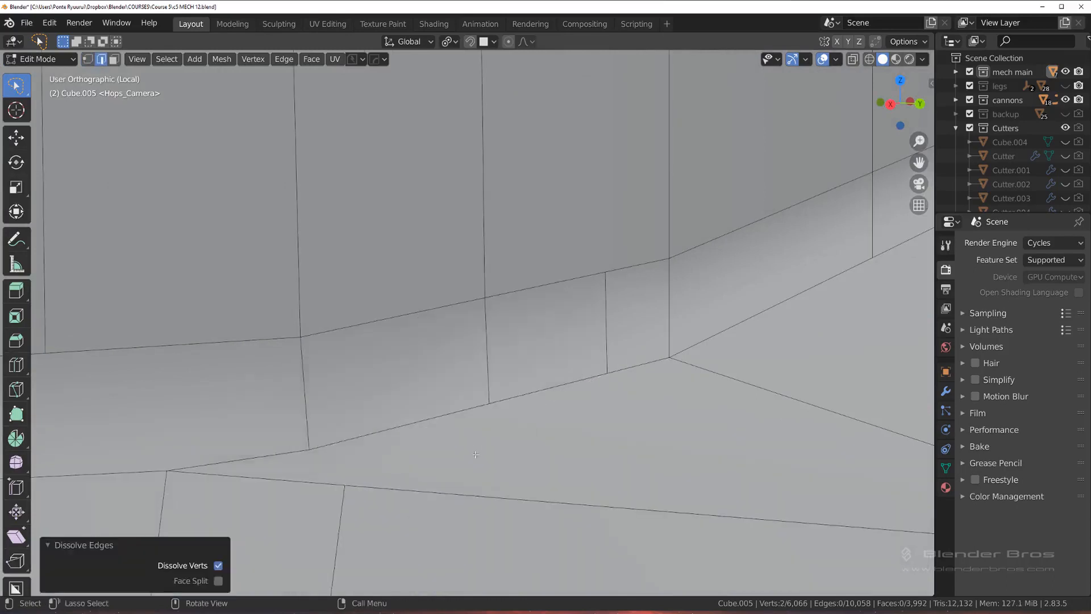
# Step: Merge the loose vertex at the top of the strip's edge line into the neighbouring arc vertex
pyautogui.press('1')
pyautogui.scroll(-3, 480, 440)
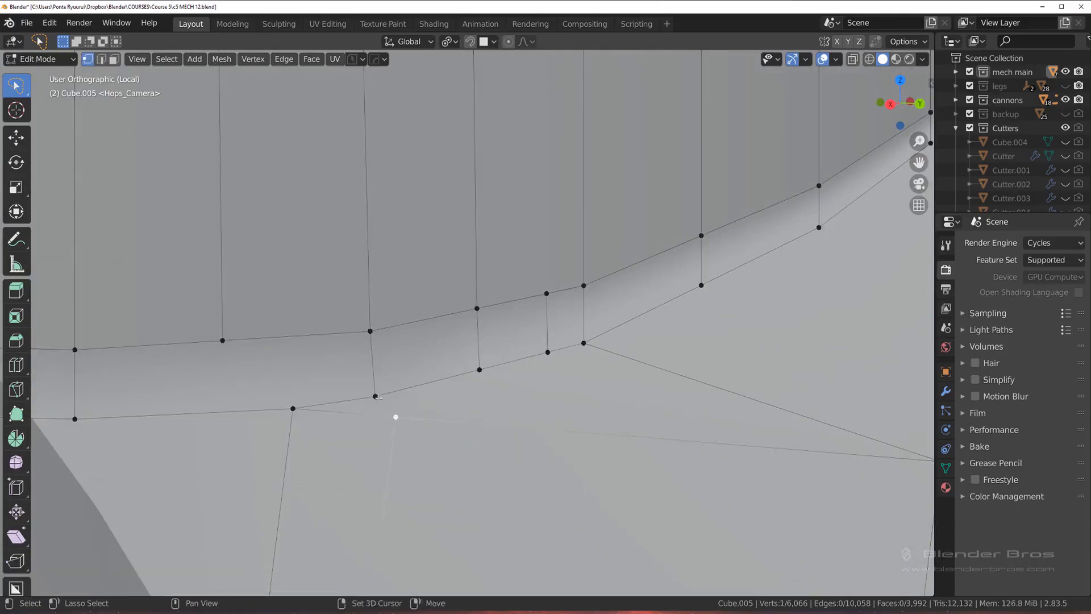
pyautogui.keyDown('shift'); pyautogui.click(375, 397); pyautogui.keyUp('shift')
pyautogui.press('1')
pyautogui.scroll(-5, 468, 397)
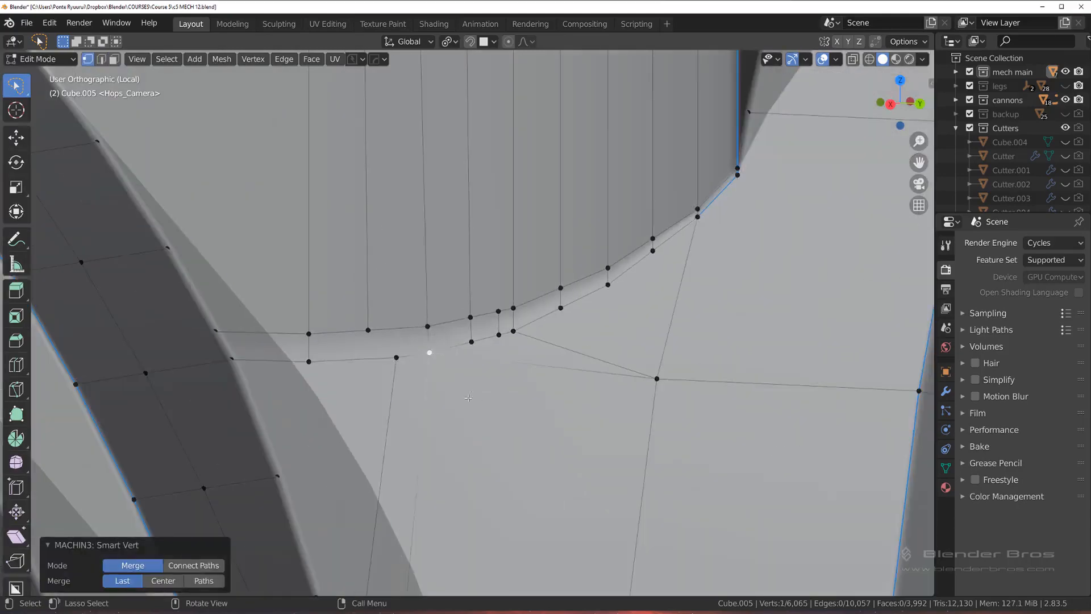
# Step: Dissolve the diagonal edge between the arc and the strip's grid vertex
pyautogui.press('2')
pyautogui.scroll(-3, 512, 341)
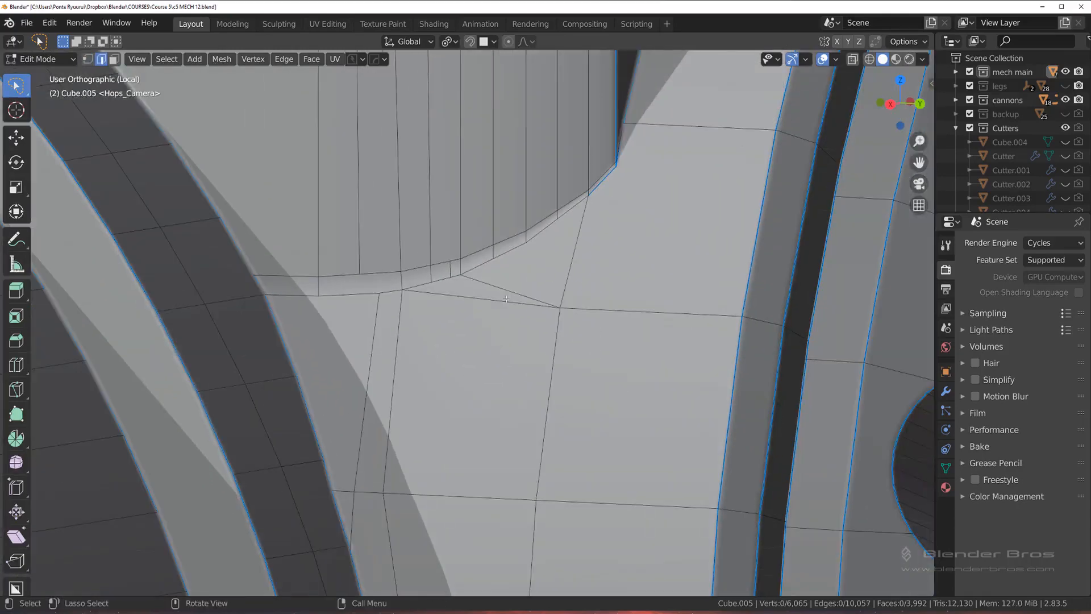
pyautogui.click(501, 294)
pyautogui.press('x')
pyautogui.click(500, 296)
pyautogui.scroll(2, 446, 249)
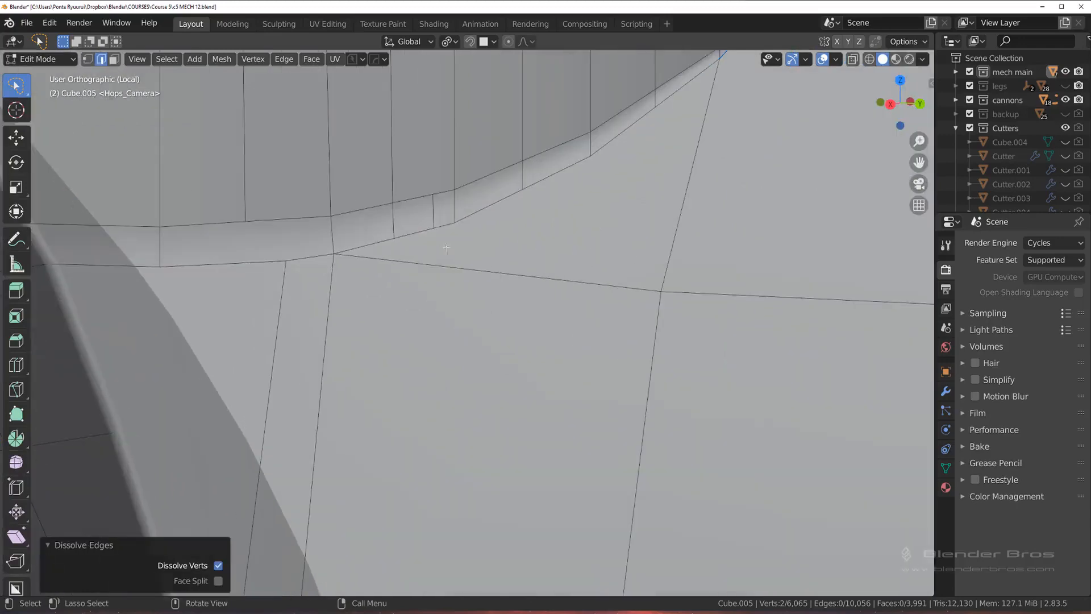
# Step: Dissolve the extra short edge crossing the narrow band along the arc
pyautogui.click(440, 209)
pyautogui.press('x')
pyautogui.click(440, 209)
pyautogui.scroll(-4, 420, 255)
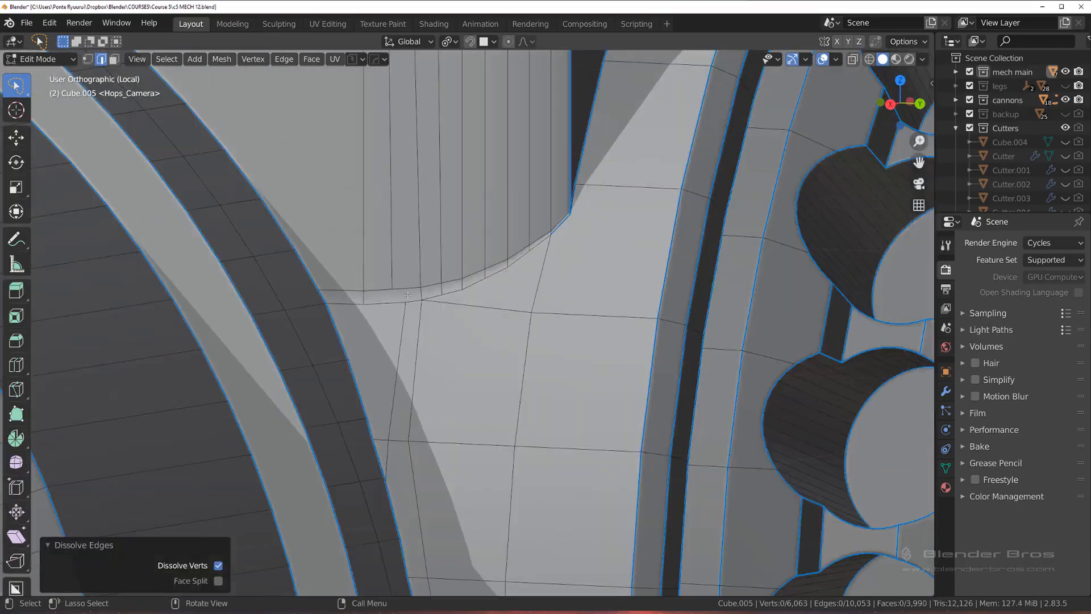
# Step: Return to Object Mode and mirror the cleaned-up housing across the X axis with Symmetry
pyautogui.press('Tab')
pyautogui.scroll(-4, 466, 322)
pyautogui.scroll(2, 466, 321)
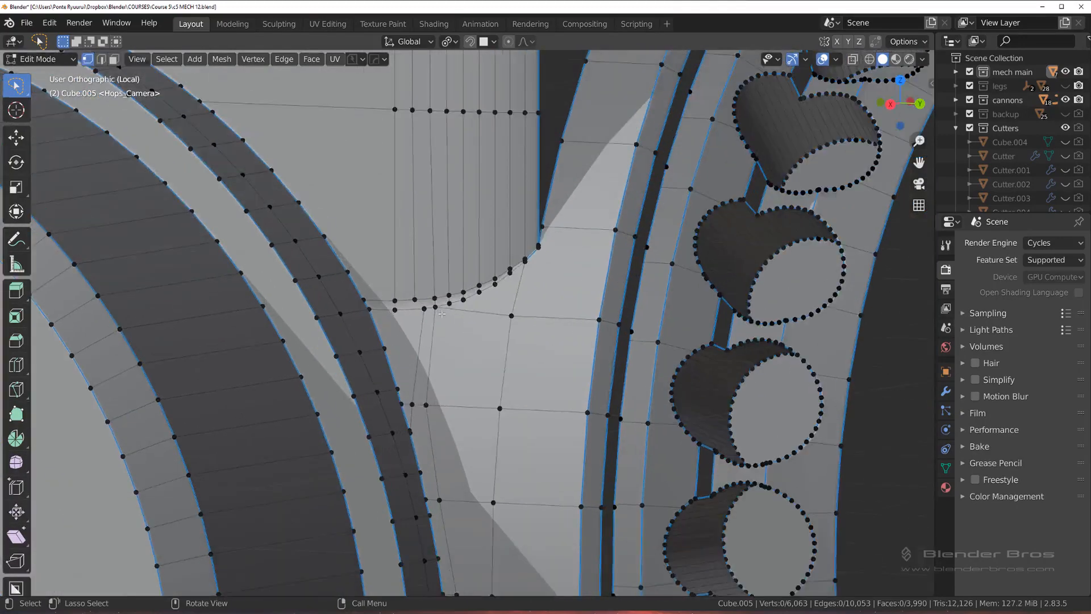
pyautogui.press('Tab')
pyautogui.scroll(-6, 448, 299)
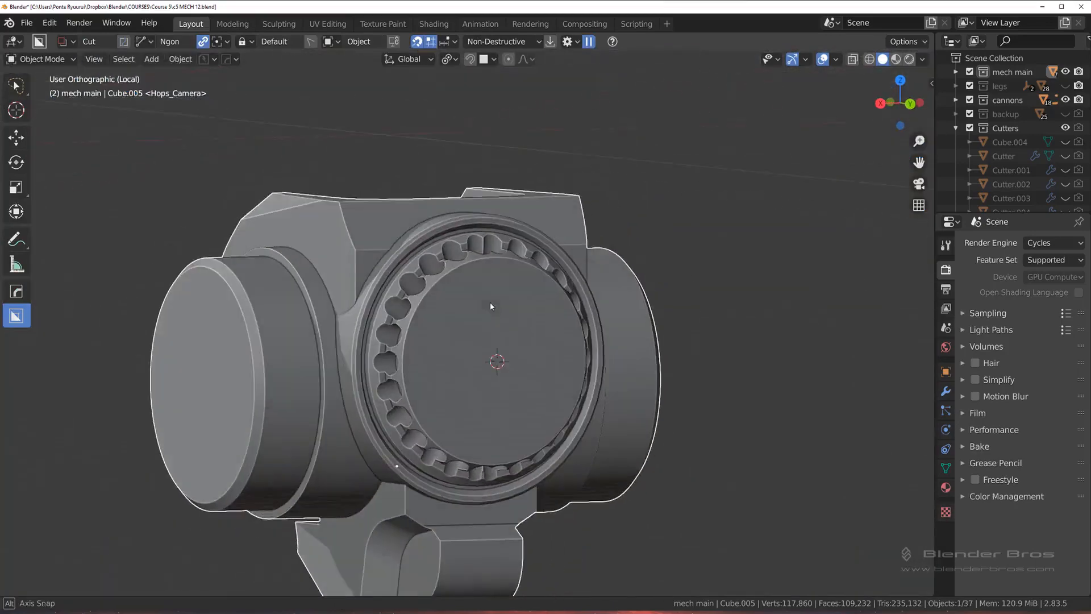
pyautogui.moveTo(471, 280)
pyautogui.mouseDown(button='middle')
pyautogui.moveTo(397, 279)
pyautogui.moveTo(488, 274)
pyautogui.mouseUp(button='middle')
pyautogui.hotkey('alt', 'x')
pyautogui.click(288, 472)
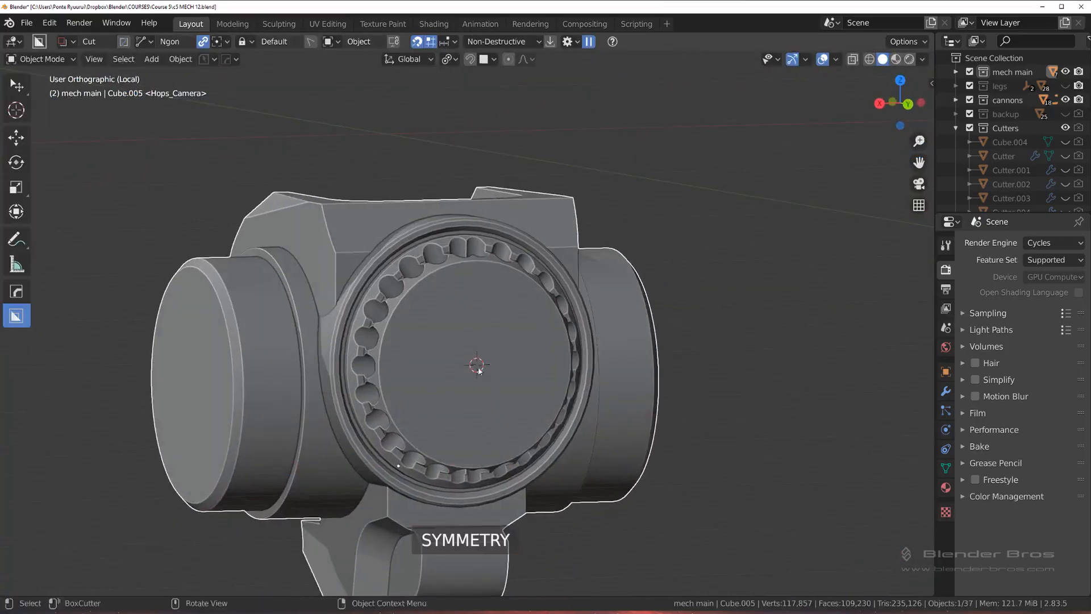
pyautogui.moveTo(288, 471); pyautogui.dragTo(500, 346, button='middle')
# Step: Exit local view and examine the mirrored housing's shading up close around the cylinder collar
pyautogui.moveTo(445, 304); pyautogui.dragTo(672, 246, button='middle')
pyautogui.moveTo(663, 249); pyautogui.dragTo(353, 237, button='middle')
pyautogui.press('KP_Divide')
pyautogui.scroll(6, 589, 271)
pyautogui.scroll(2, 413, 231)
pyautogui.scroll(2, 407, 249)
pyautogui.scroll(-3, 401, 253)
pyautogui.scroll(5, 214, 262)
pyautogui.scroll(-8, 340, 280)
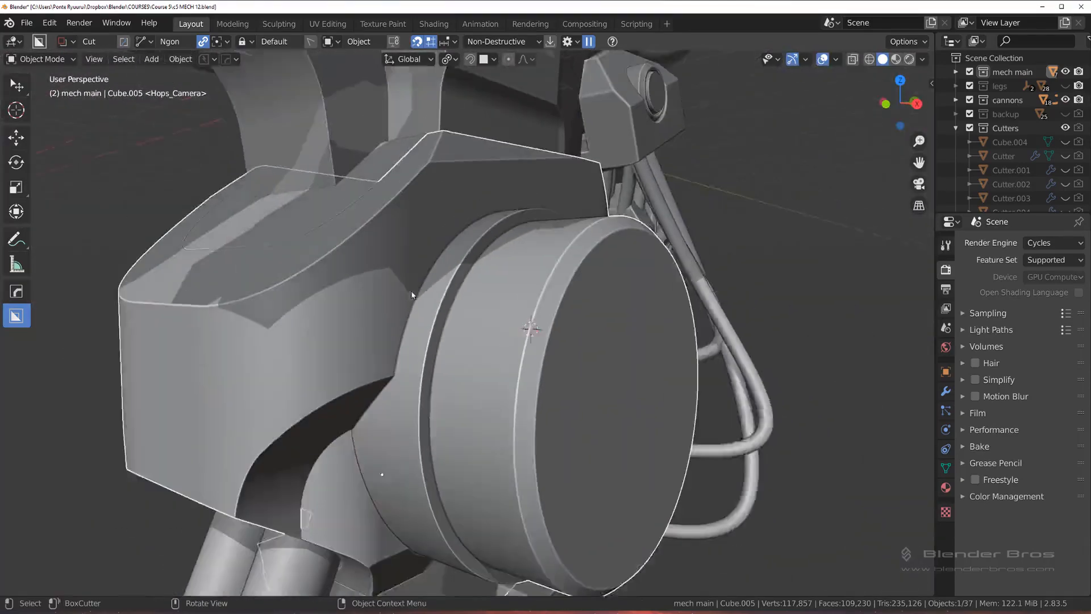
# Step: Deselect the housing and examine it within the whole mech assembly from the capped cylinder's side
pyautogui.moveTo(415, 293); pyautogui.dragTo(647, 315, button='middle')
pyautogui.scroll(-4, 475, 318)
pyautogui.click(705, 305)
pyautogui.scroll(4, 595, 311)
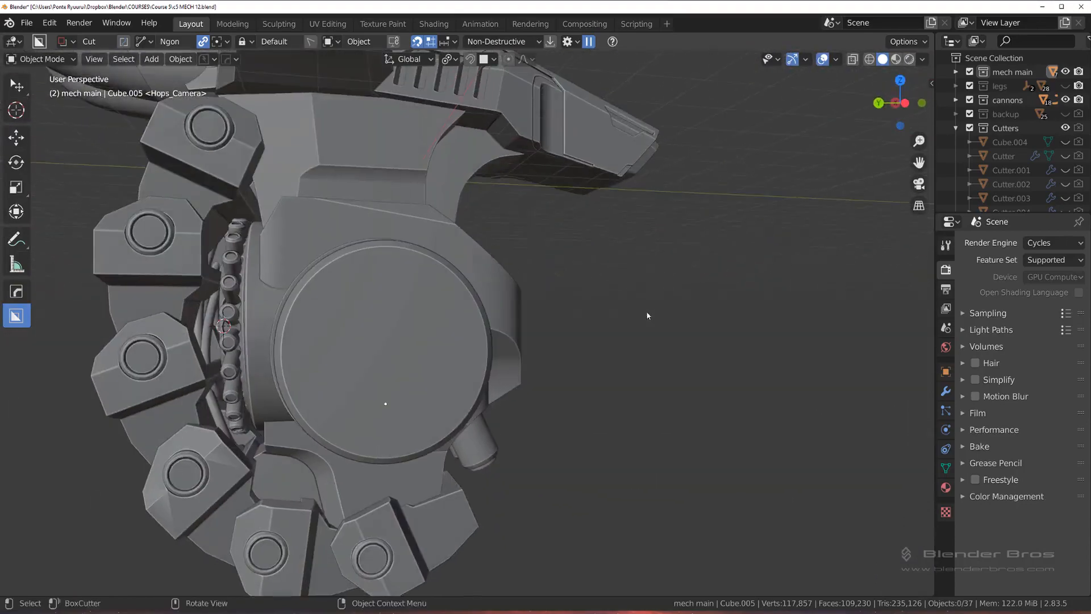
pyautogui.scroll(-3, 380, 369)
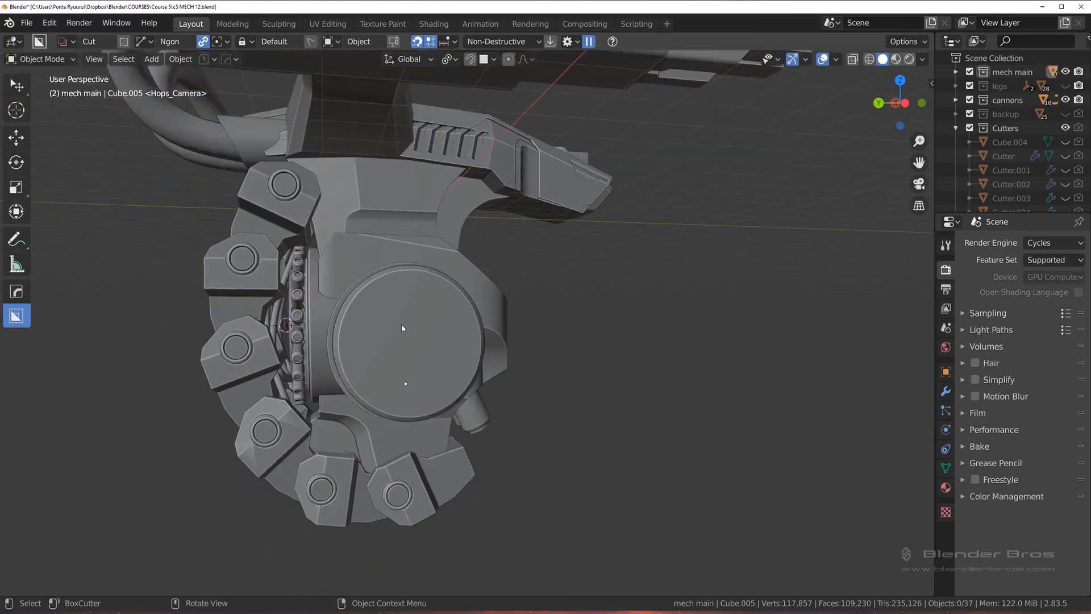
pyautogui.click(401, 324)
pyautogui.moveTo(401, 324); pyautogui.dragTo(455, 323, button='middle')
pyautogui.click(598, 291)
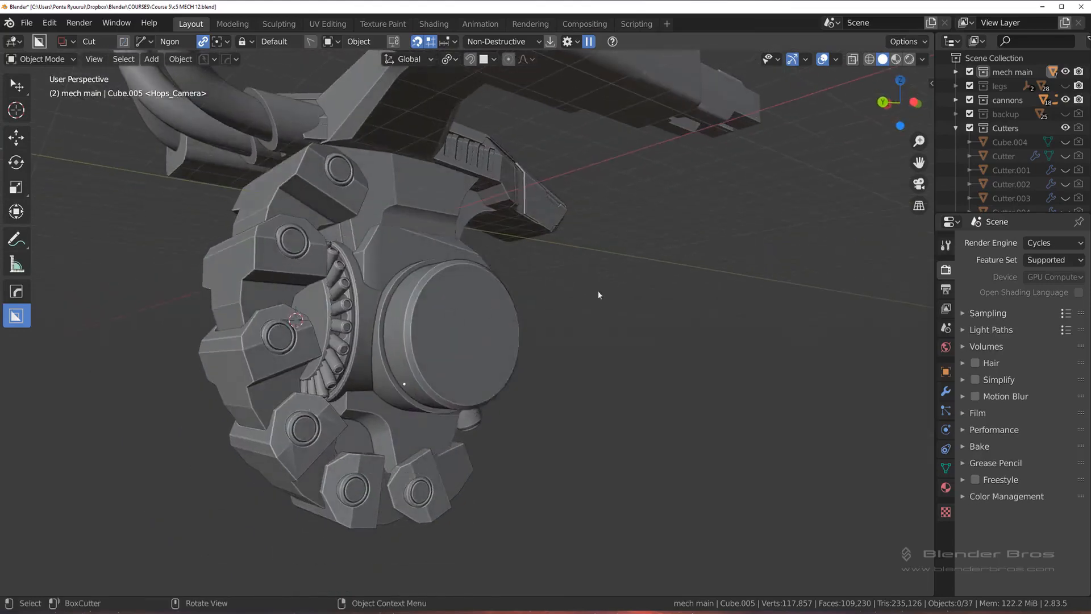
pyautogui.scroll(2, 415, 295)
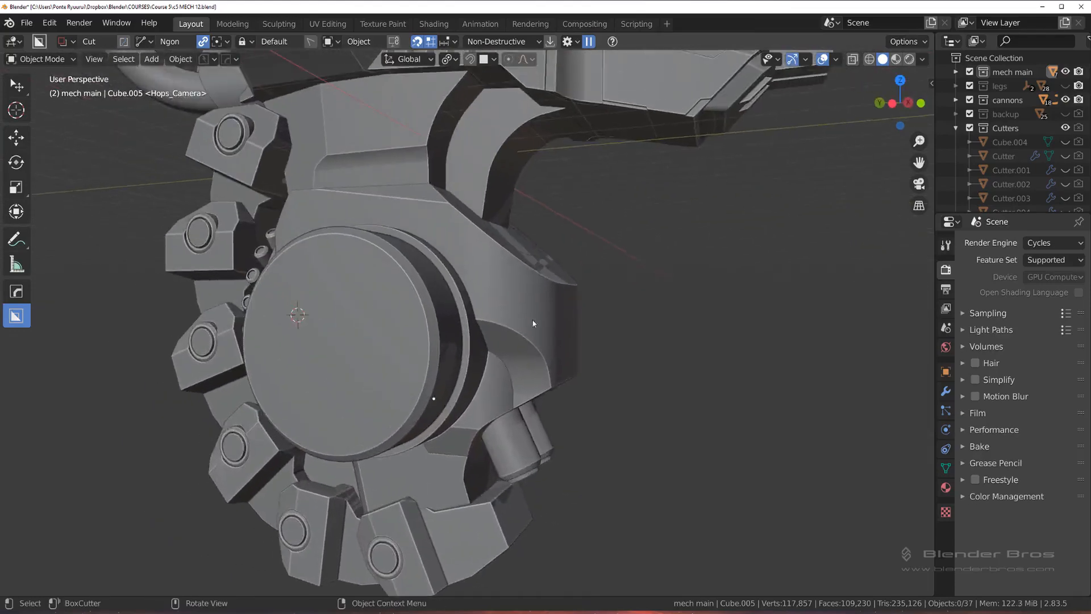